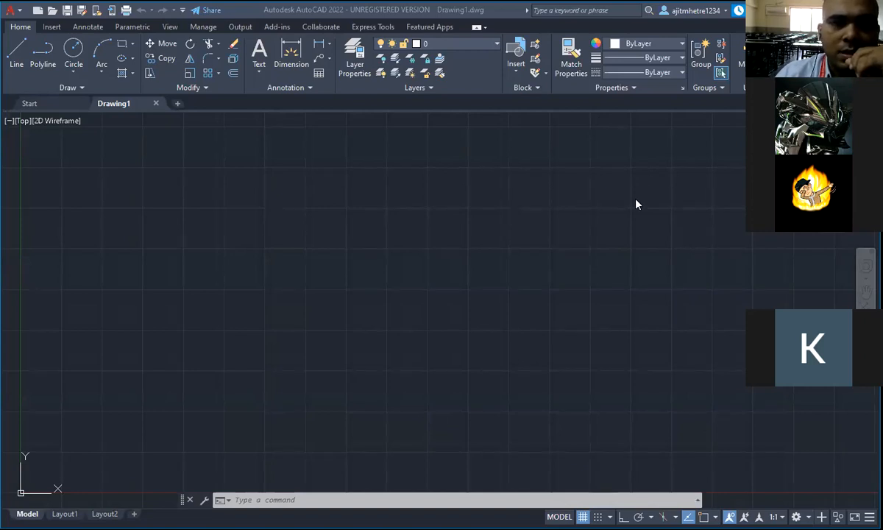
# Configure the drawing units with millimeters as the insertion scale and a length precision of 0.0
pyautogui.click(351, 500)
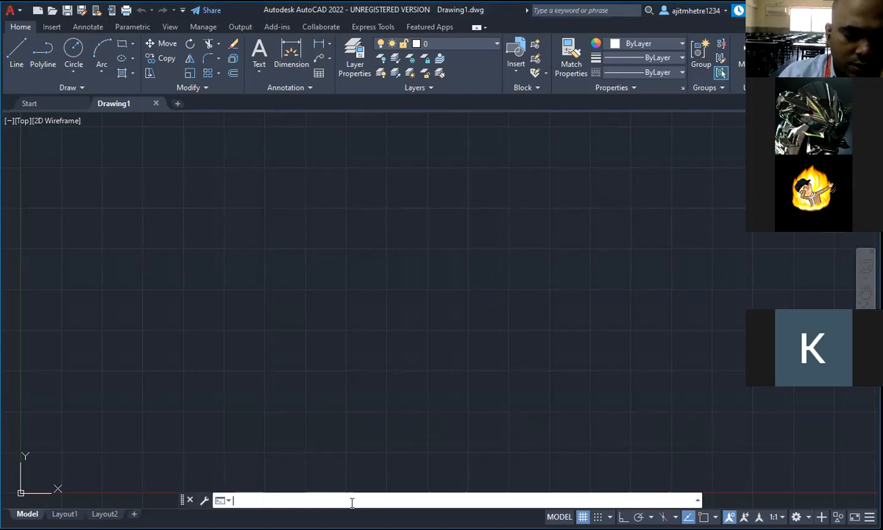
pyautogui.write('units')
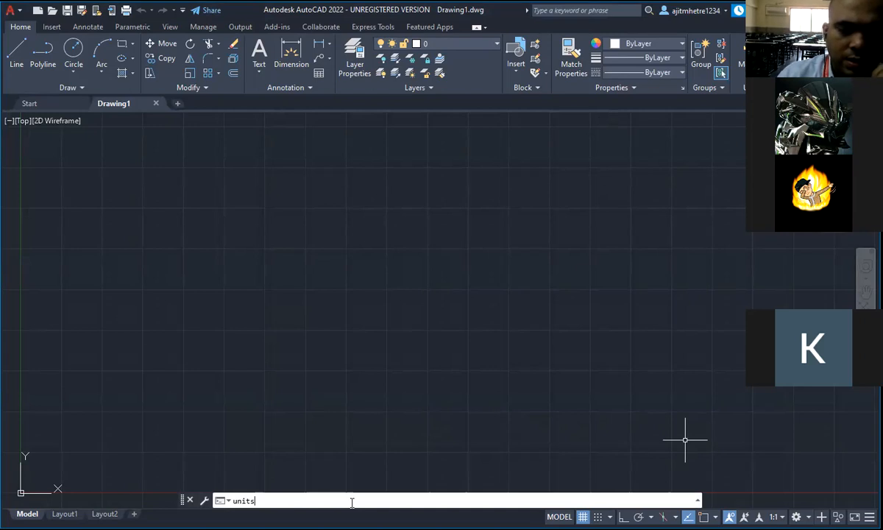
pyautogui.press('Return')
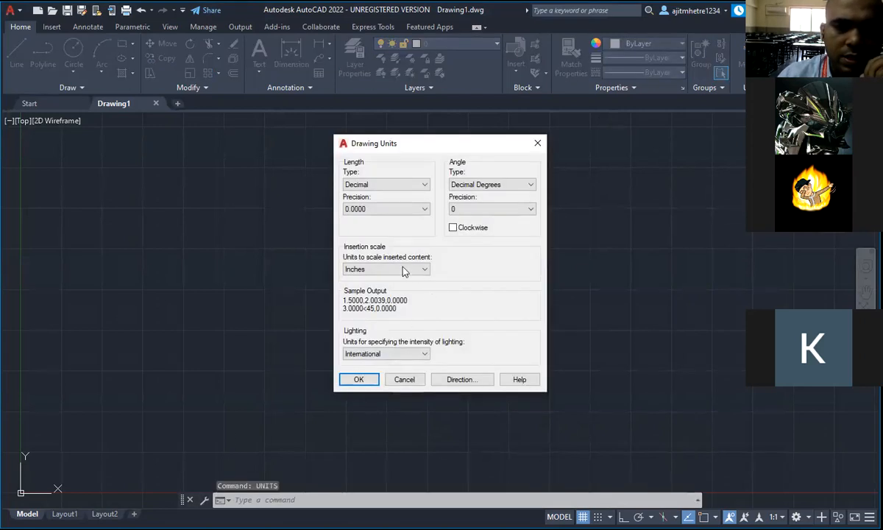
pyautogui.click(367, 271)
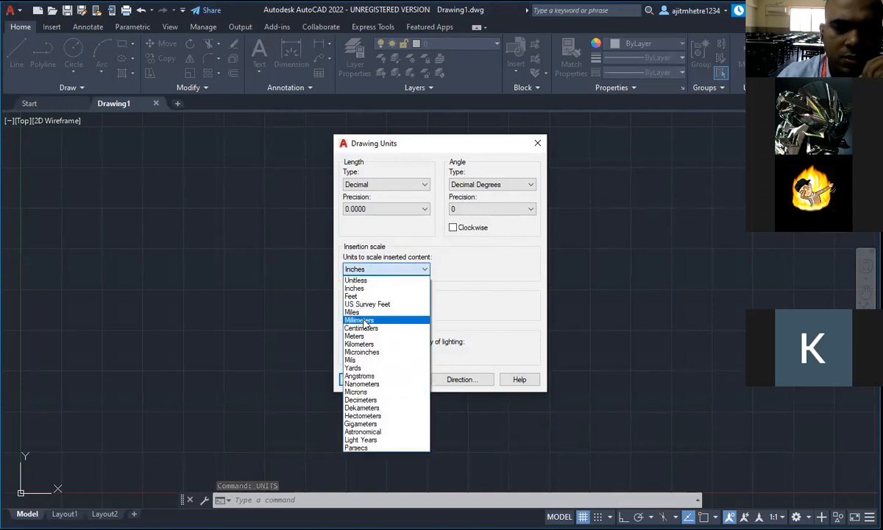
pyautogui.click(364, 321)
pyautogui.click(427, 209)
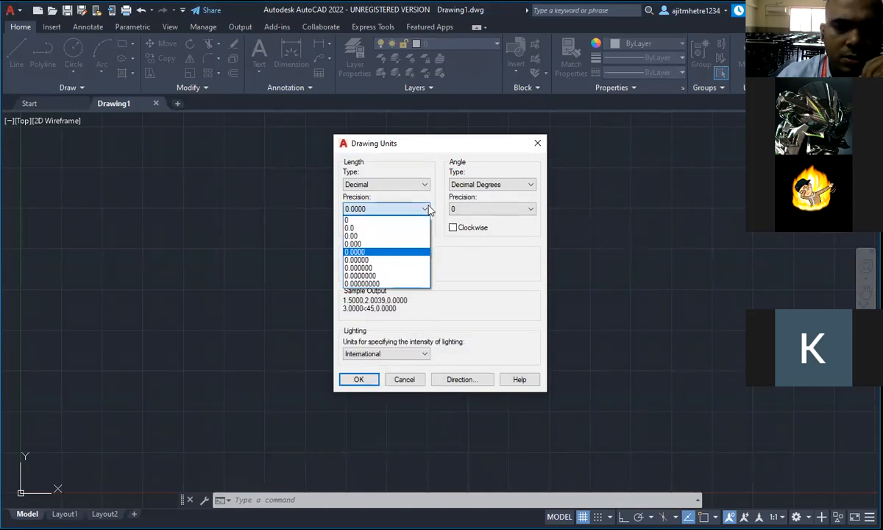
pyautogui.click(375, 229)
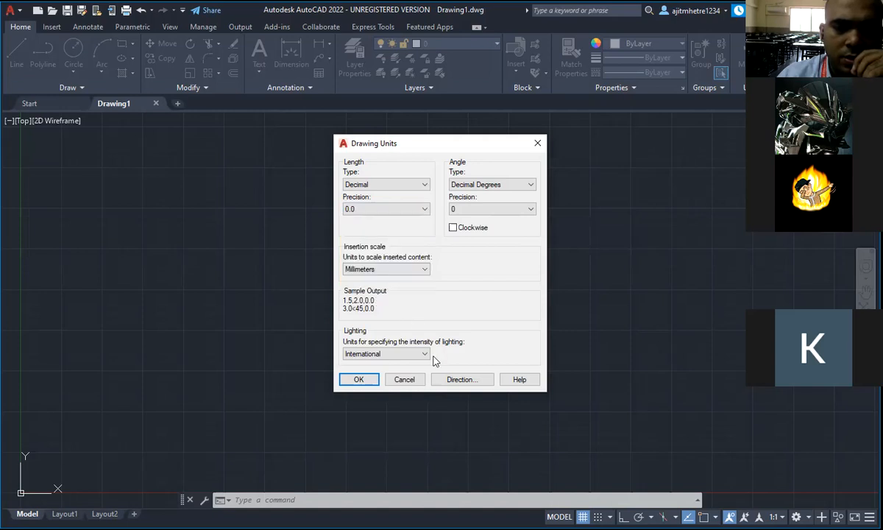
pyautogui.click(360, 379)
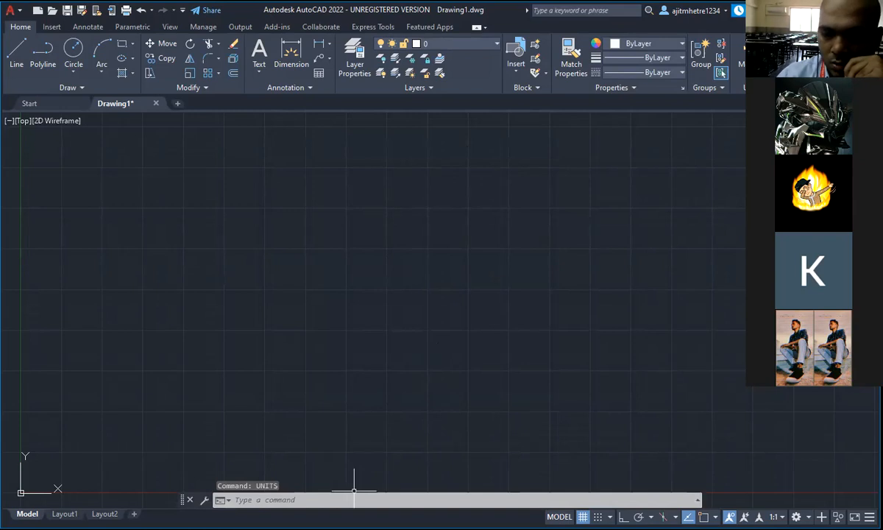
# Reopen the drawing units settings and reselect millimeters and the 0.0 length precision
pyautogui.hotkey('alt', 'Tab')
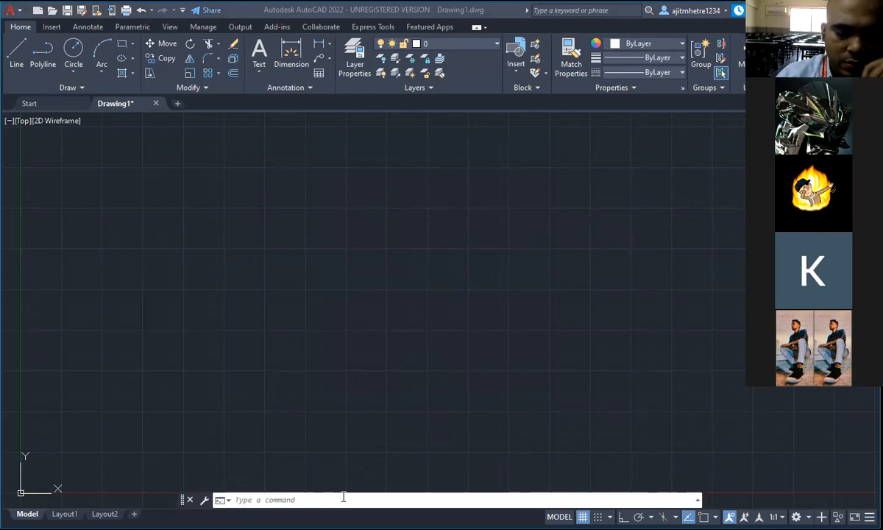
pyautogui.write('units')
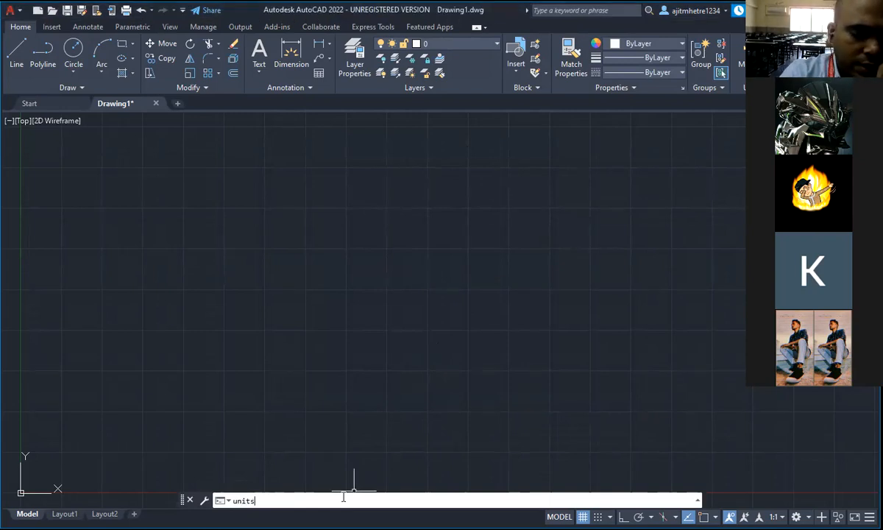
pyautogui.press('Return')
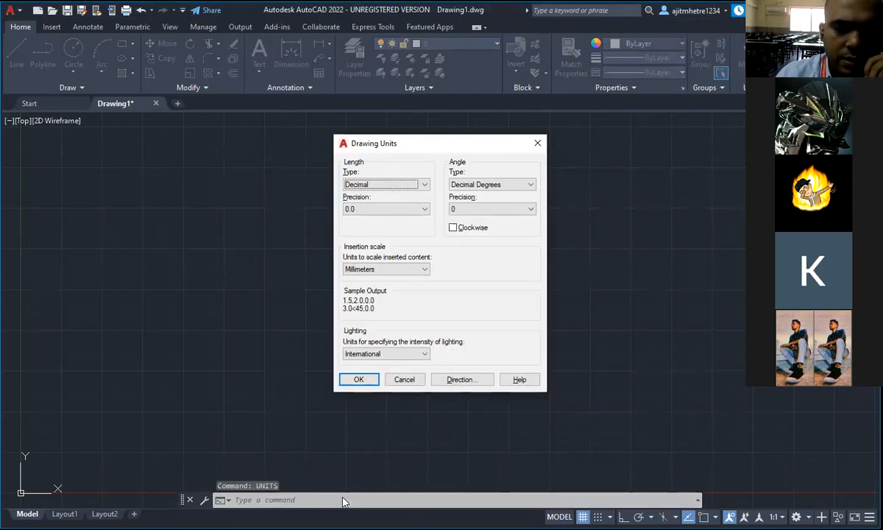
pyautogui.click(420, 270)
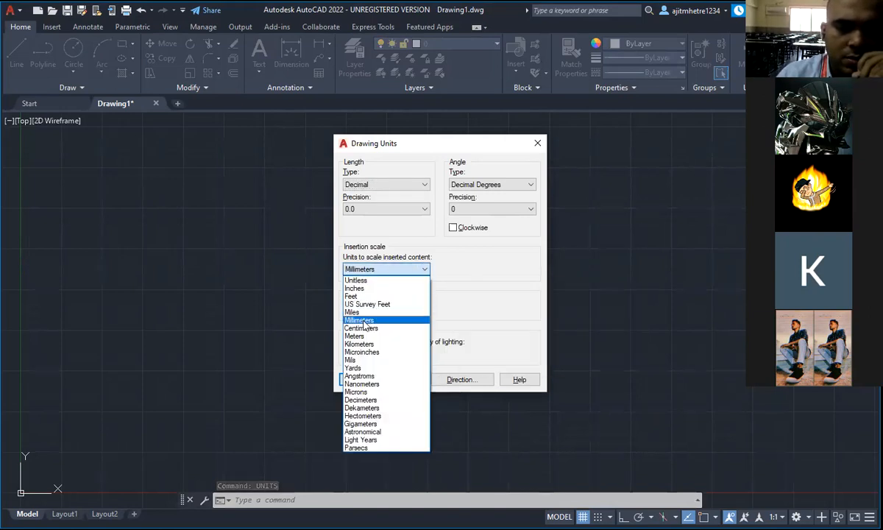
pyautogui.click(360, 320)
pyautogui.click(368, 210)
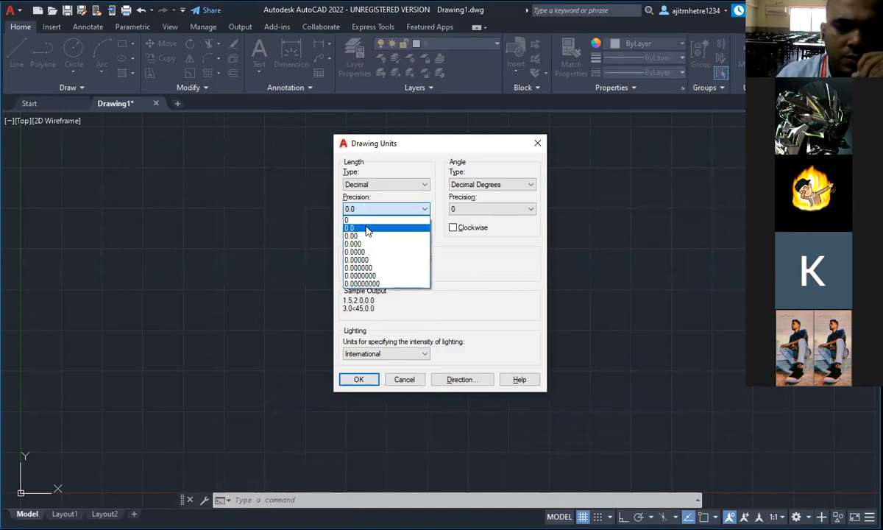
pyautogui.click(368, 229)
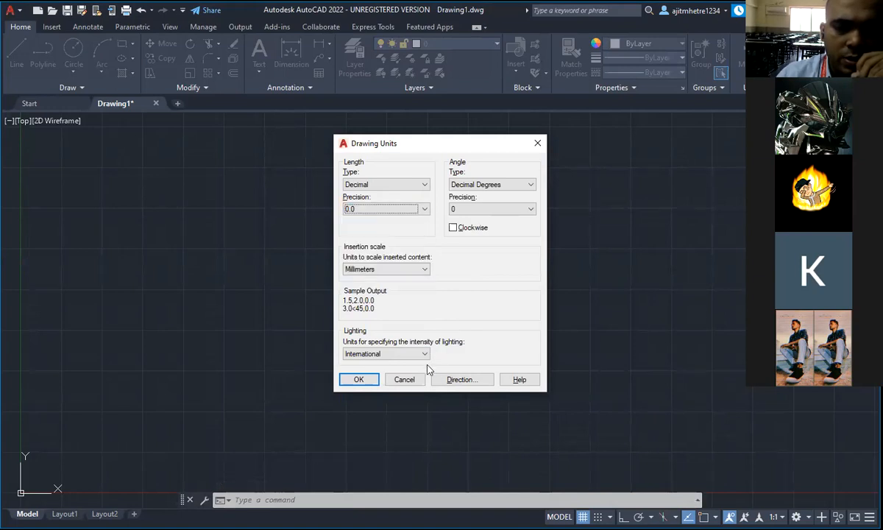
pyautogui.click(359, 381)
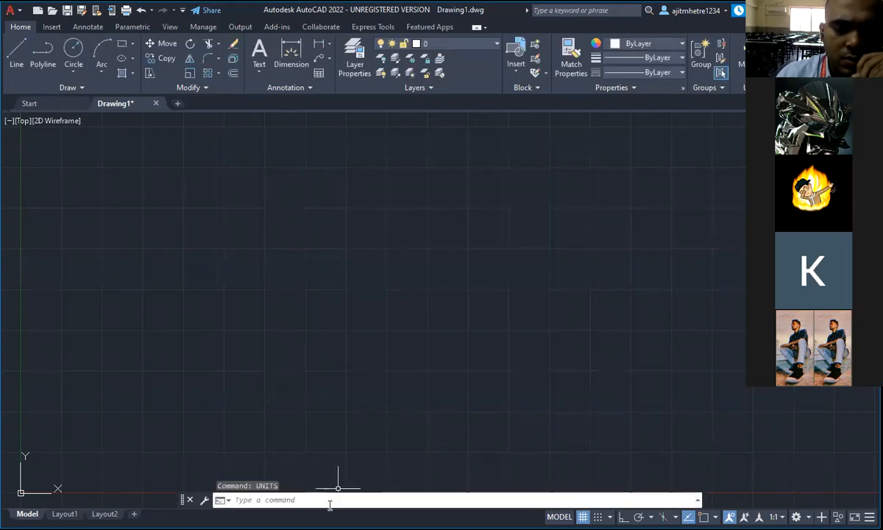
# Set the model space limits with the lower left corner at 0,0 and the upper right corner at 1000,1000
pyautogui.click(329, 505)
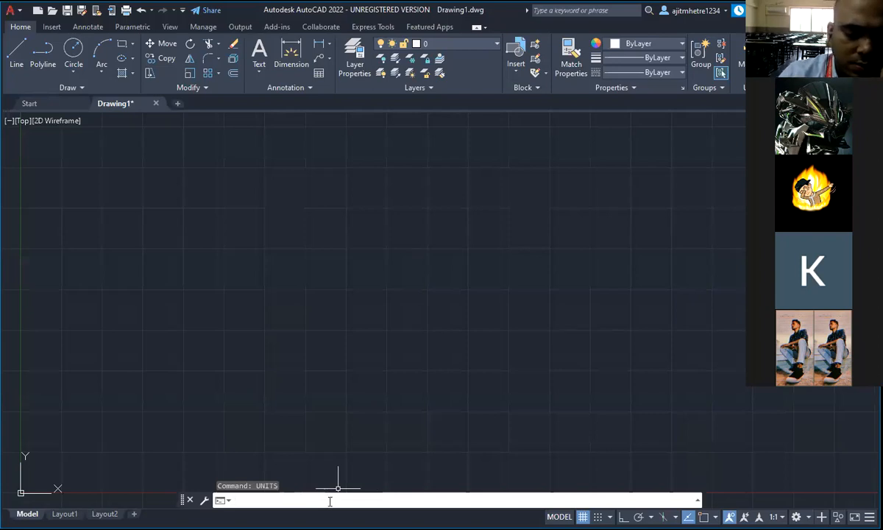
pyautogui.write('limits')
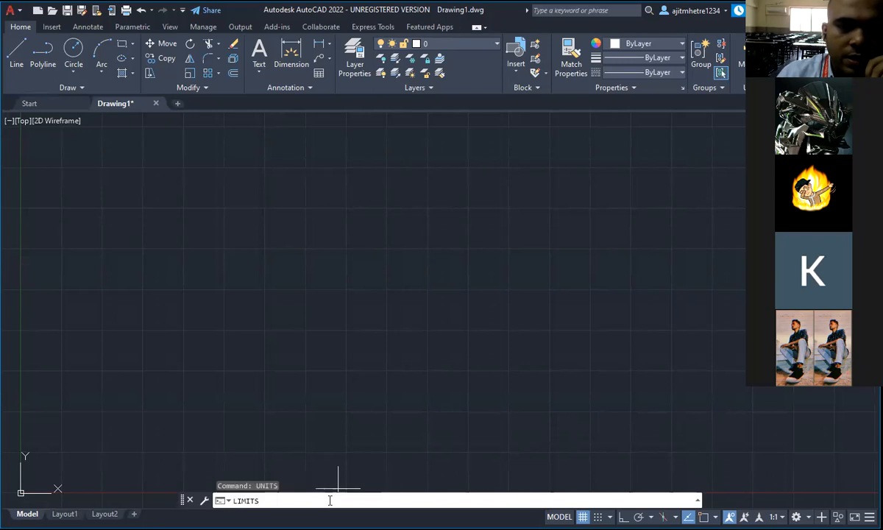
pyautogui.press('Return')
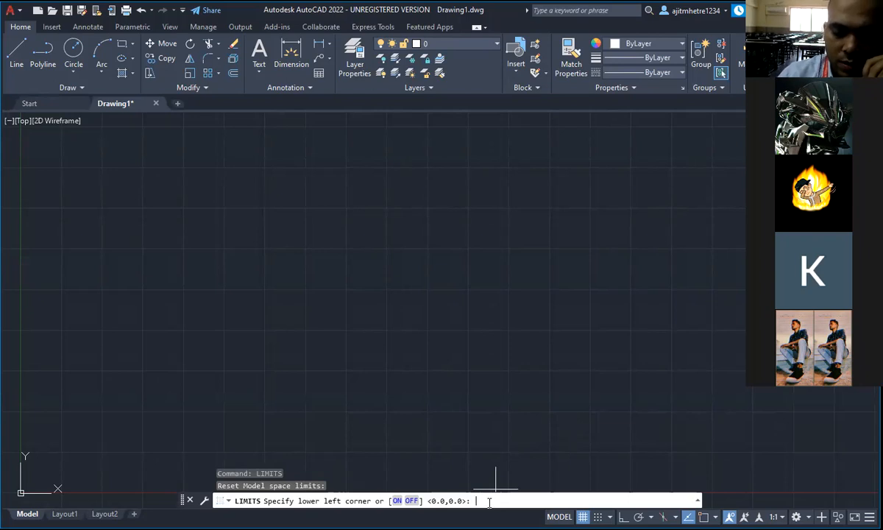
pyautogui.write('0,0')
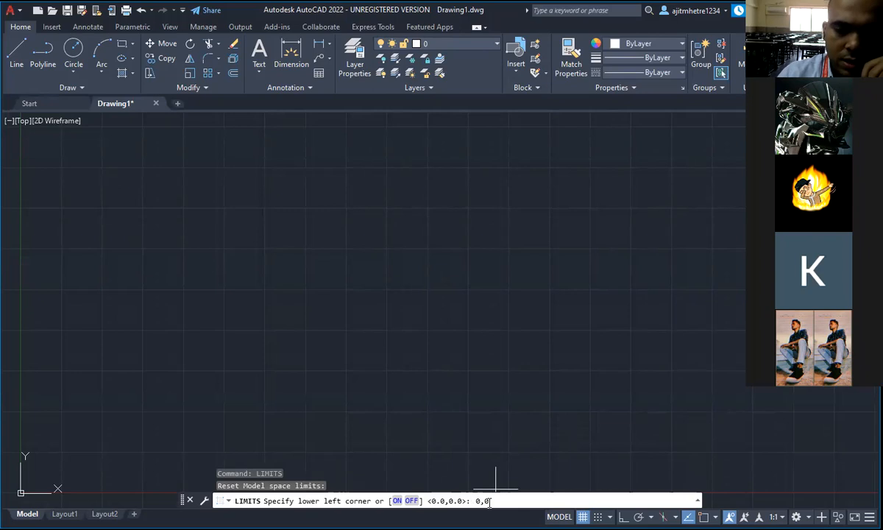
pyautogui.press('Return')
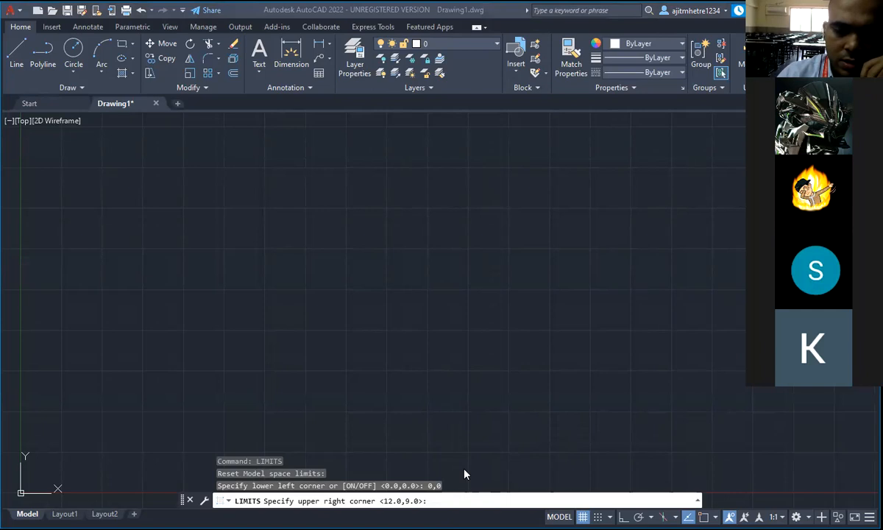
pyautogui.write('000')
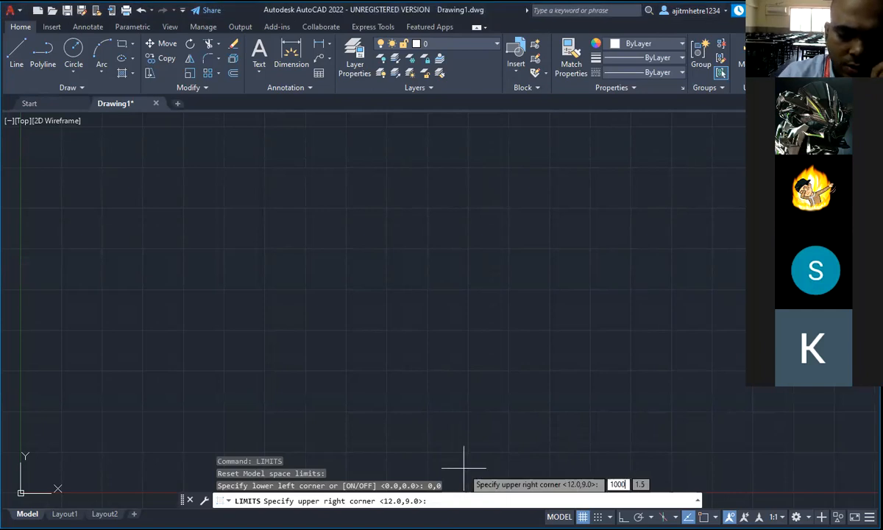
pyautogui.write(',1000')
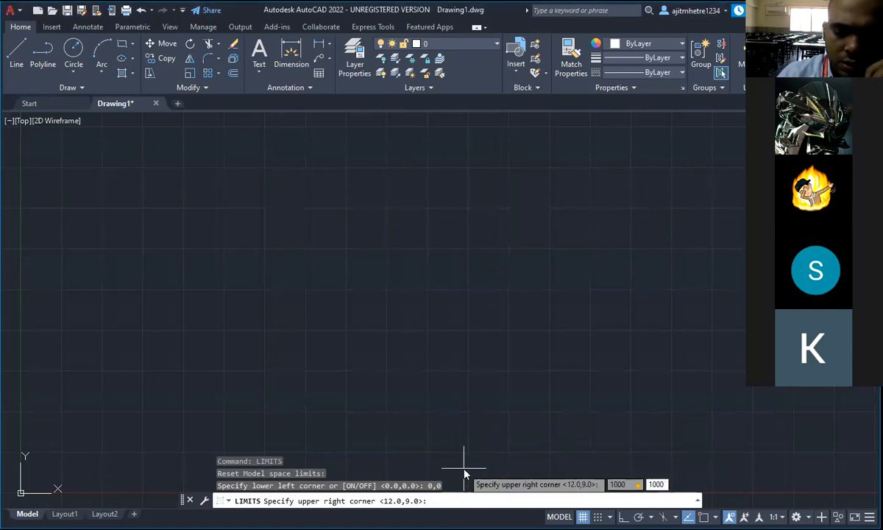
pyautogui.press('Return')
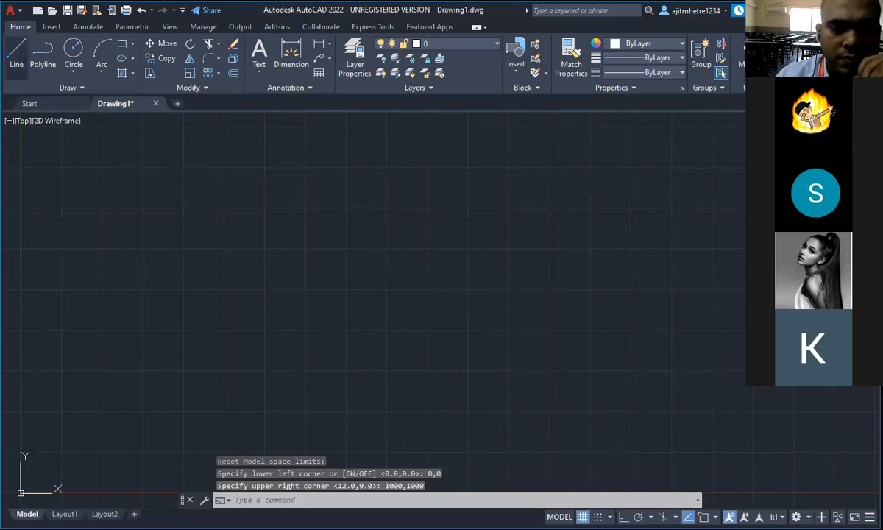
# Draw a chain of freehand line segments starting at 0,0, forming several overlapping triangular and four-sided outlines above the X axis
pyautogui.click(16, 53)
pyautogui.write('0')
pyautogui.press('Tab')
pyautogui.write('0')
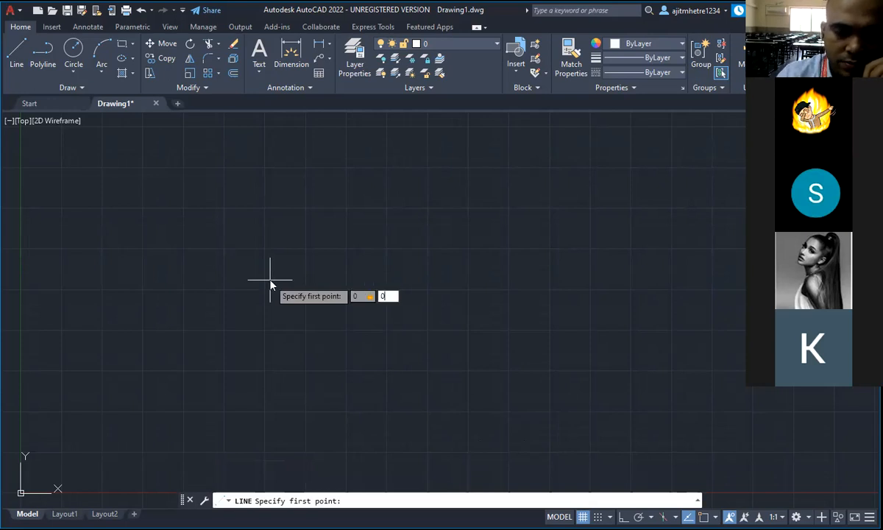
pyautogui.press('Return')
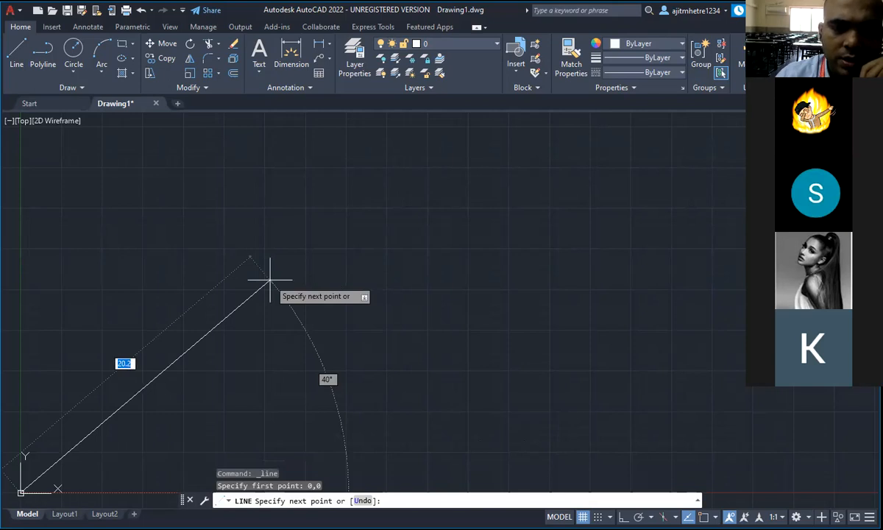
pyautogui.scroll(-3, 426, 278)
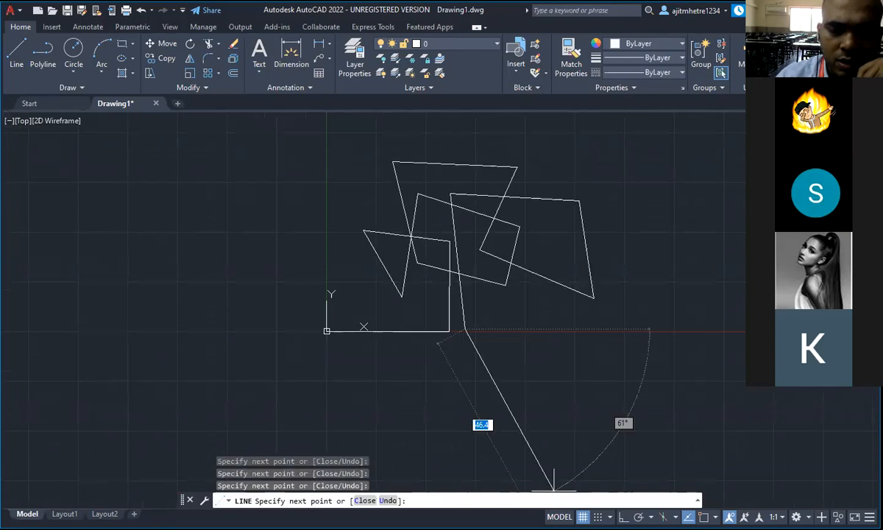
# Continue the line chain with Ortho mode on, forming two large overlapping rectangular outlines, and end the line with Ortho mode off
pyautogui.click(624, 516)
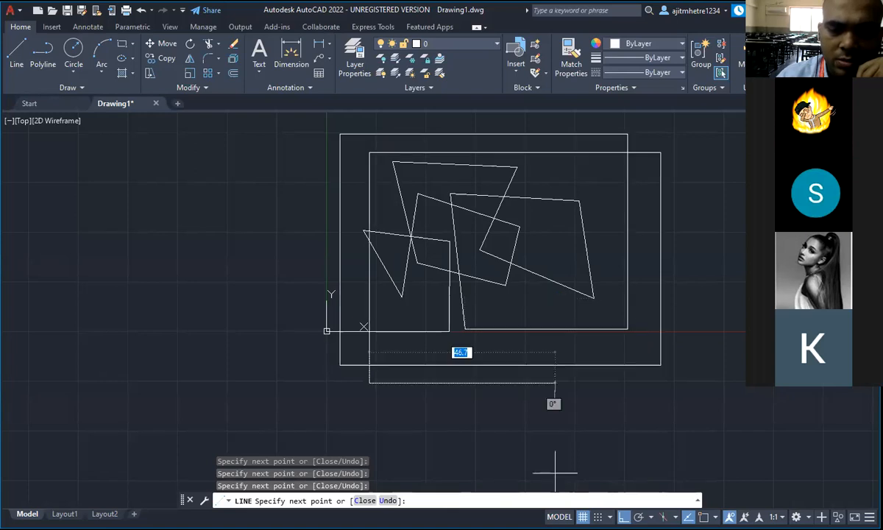
pyautogui.press('F8')
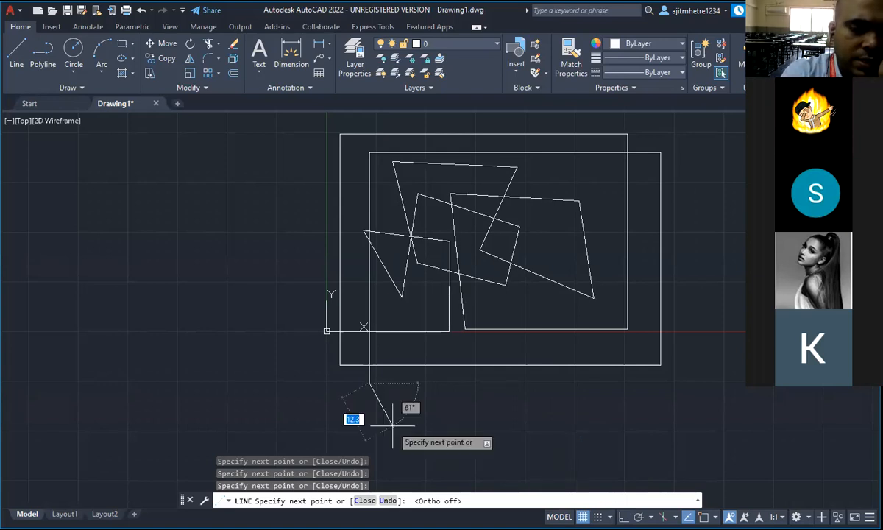
pyautogui.press('Escape')
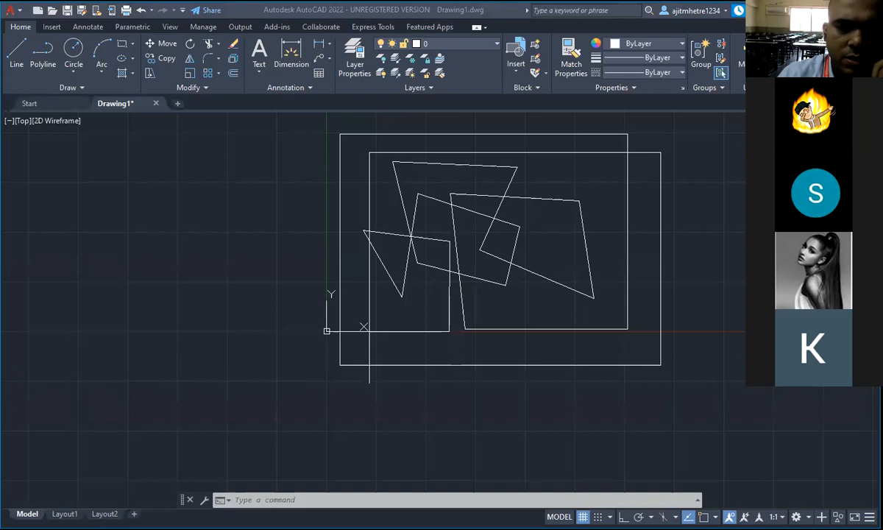
# Erase all the drawn lines at once, and undo the erasure
pyautogui.hotkey('ctrl', 'a')
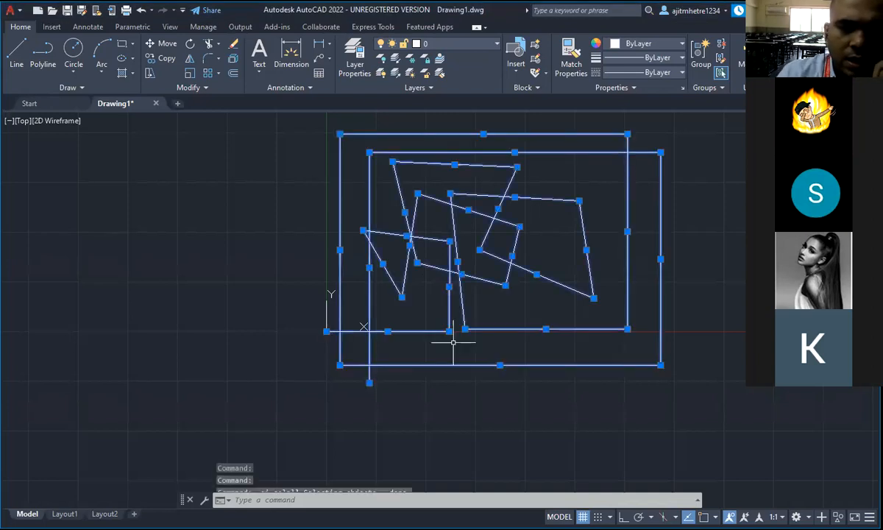
pyautogui.press('Delete')
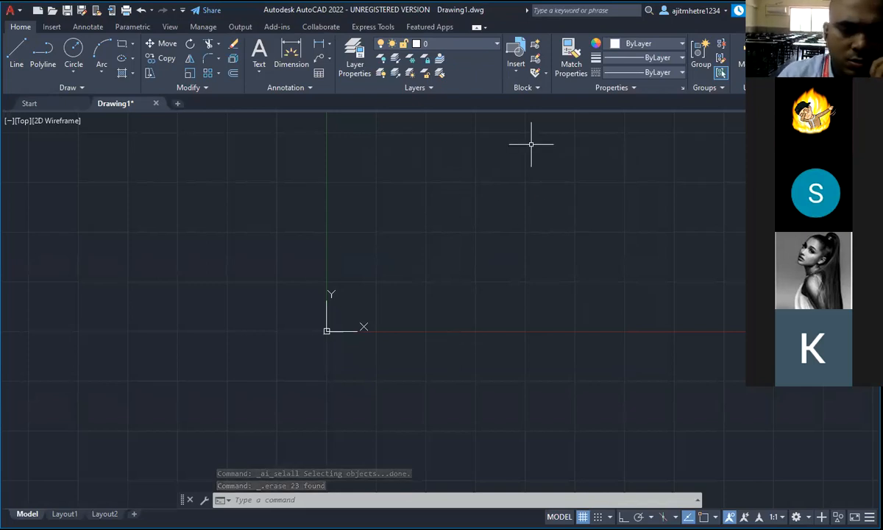
pyautogui.hotkey('ctrl', 'z')
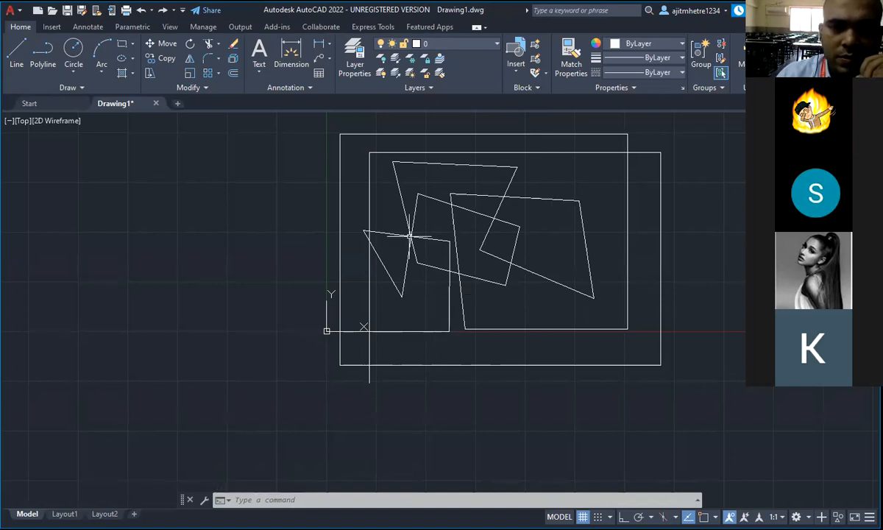
# Erase the upper sloped lines of the two inner quadrilaterals, the top edges of both large rectangles and the outer rectangle's left edge
pyautogui.click(571, 198)
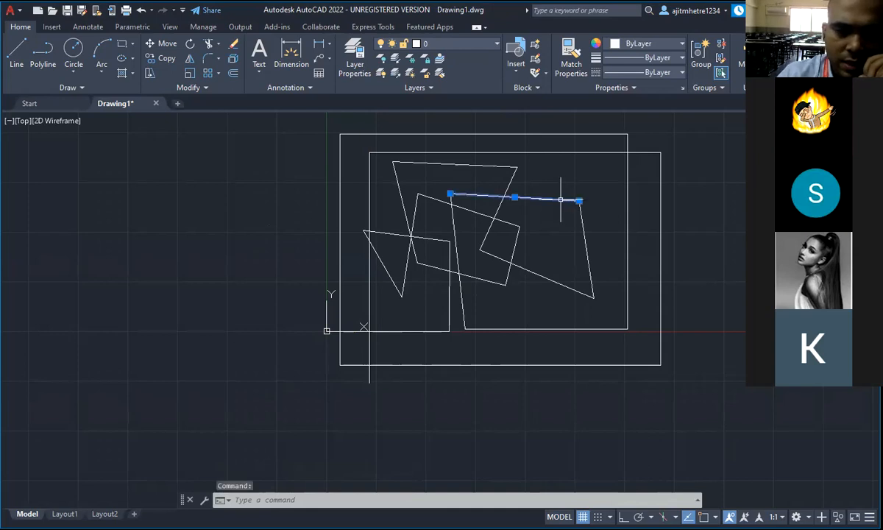
pyautogui.press('Delete')
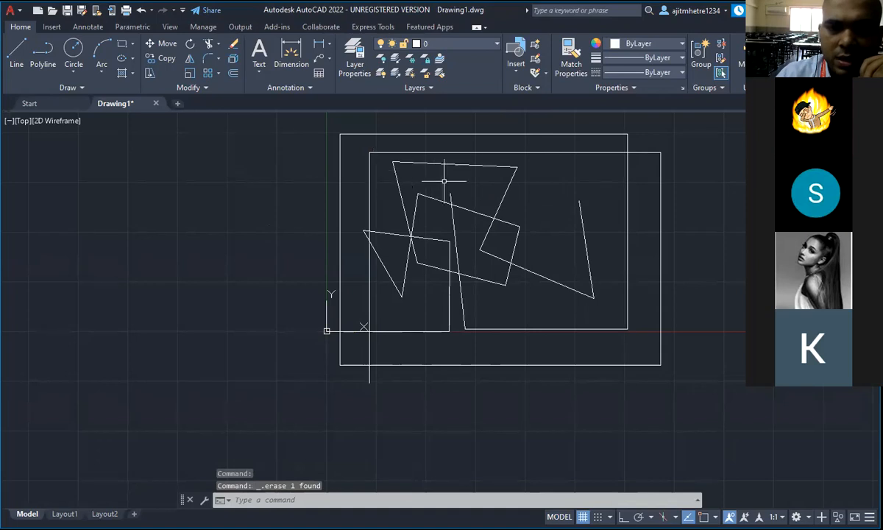
pyautogui.click(506, 153)
pyautogui.click(500, 133)
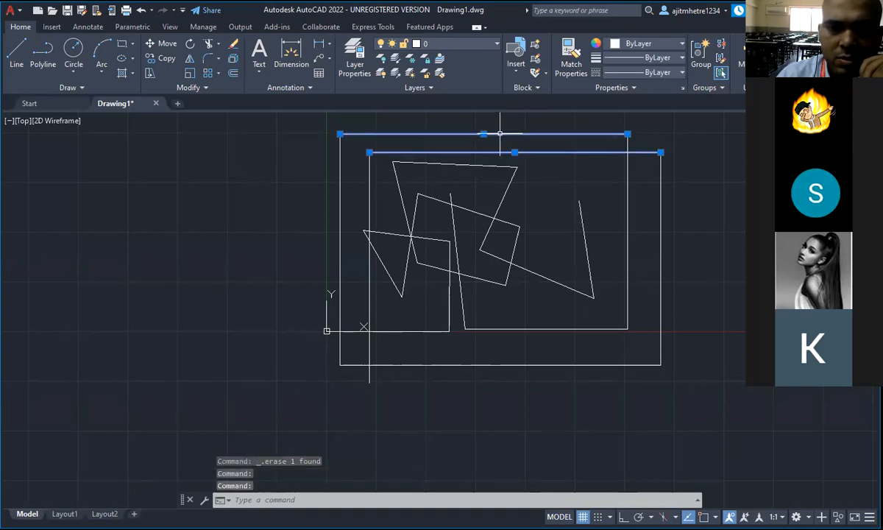
pyautogui.click(340, 220)
pyautogui.click(442, 202)
pyautogui.press('Delete')
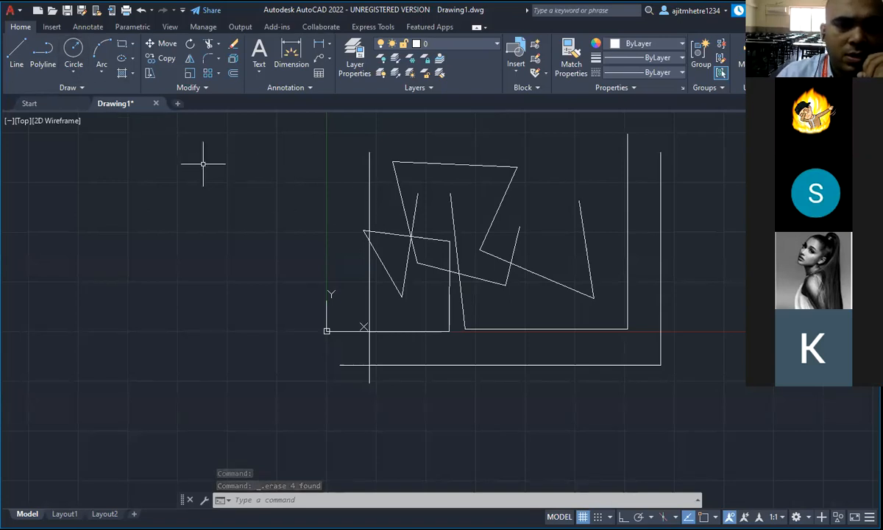
# Draw a circle by centre and radius, centred at 20,30 with a radius of 100
pyautogui.scroll(4, 439, 371)
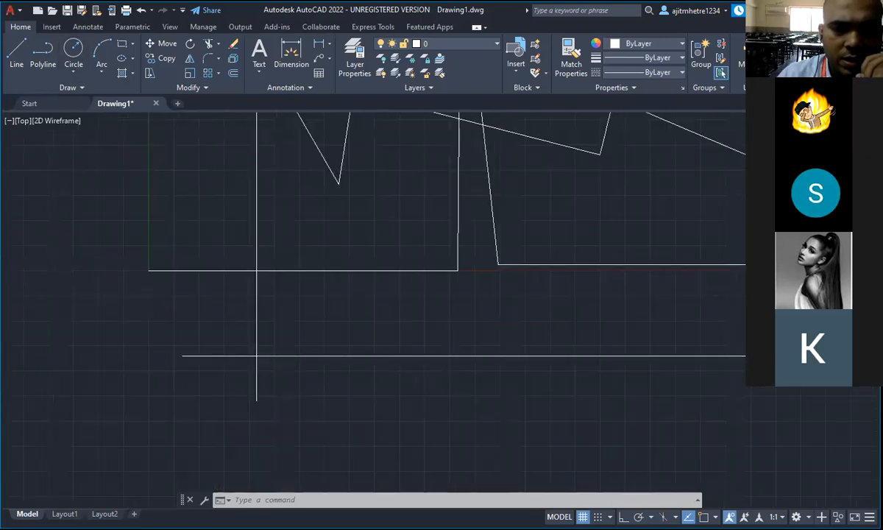
pyautogui.scroll(-5, 555, 366)
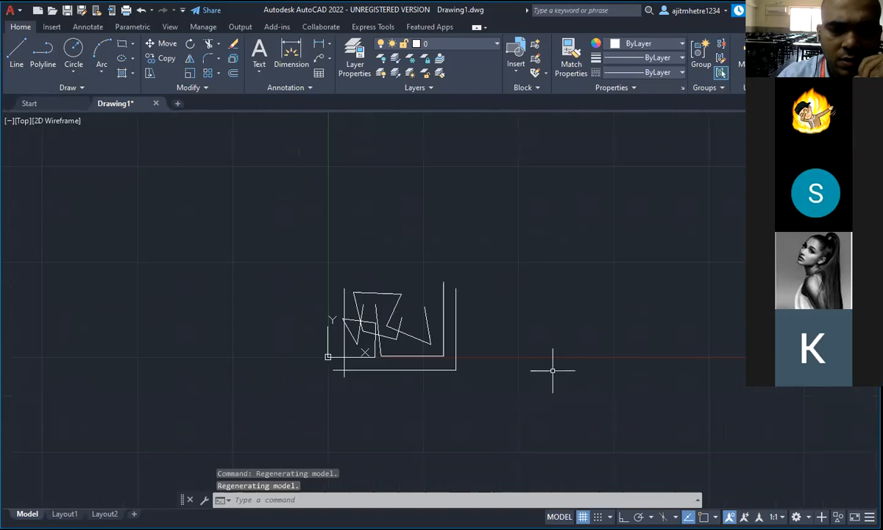
pyautogui.click(73, 73)
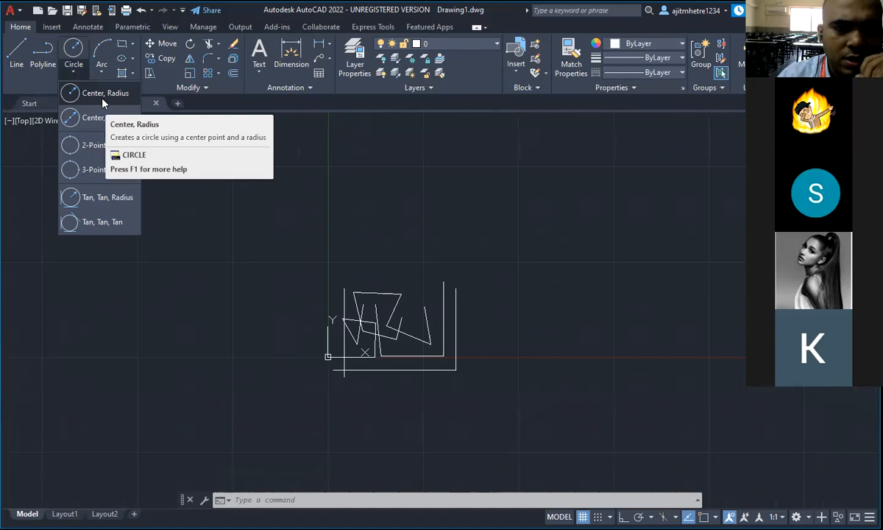
pyautogui.click(102, 94)
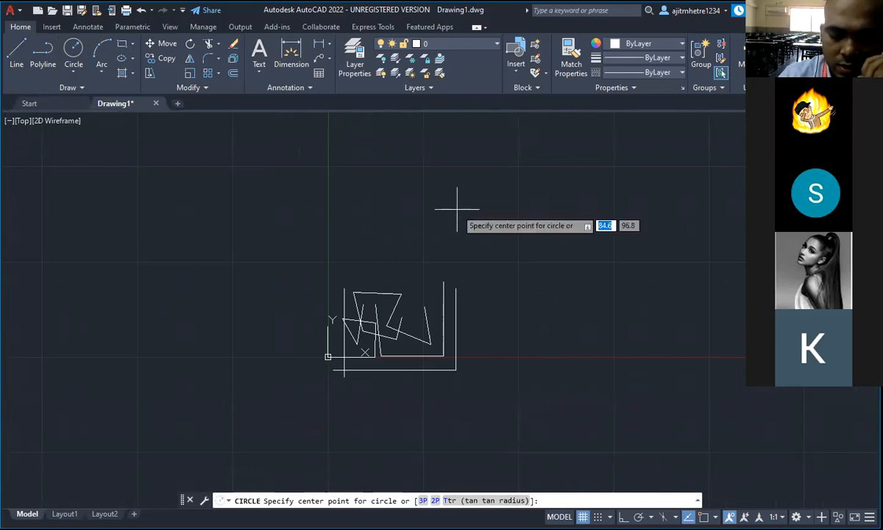
pyautogui.write('20,30')
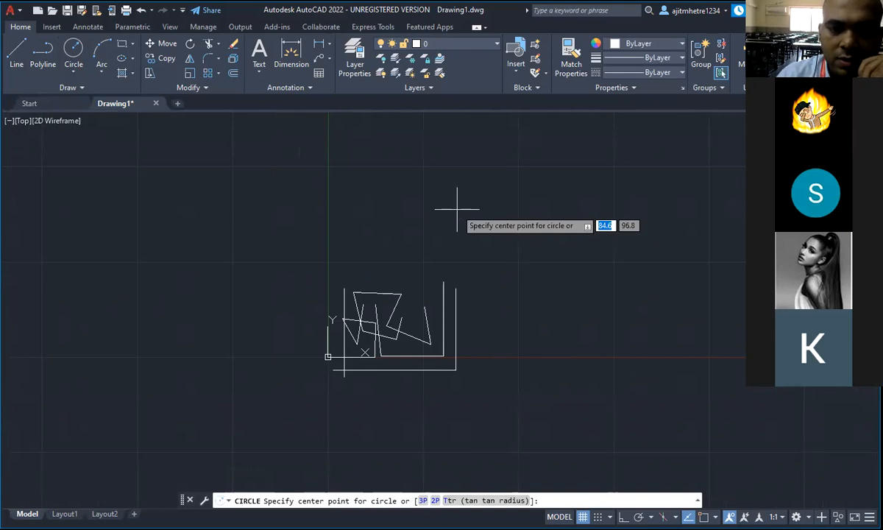
pyautogui.press('Return')
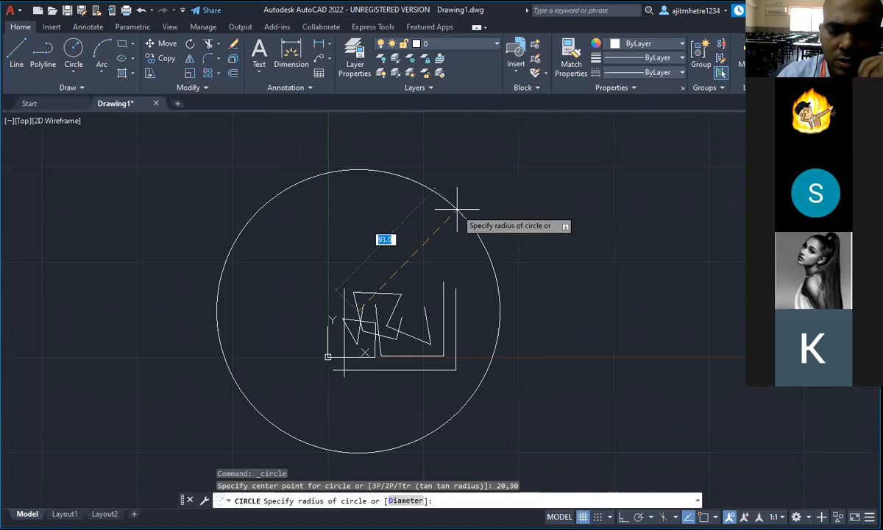
pyautogui.write('100')
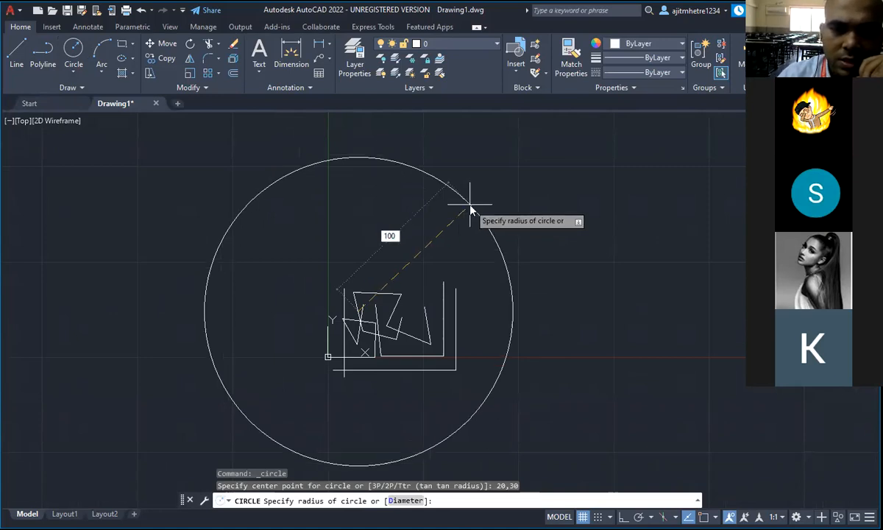
pyautogui.press('Return')
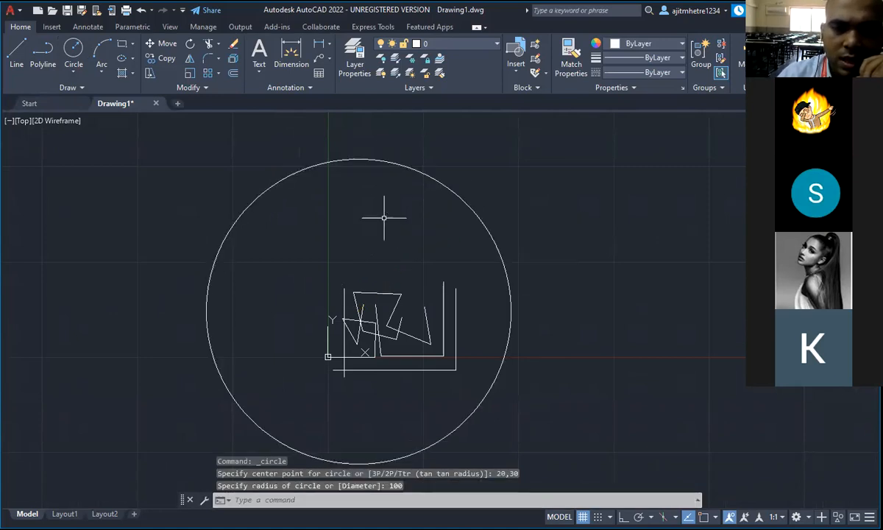
# Draw a circle by centre and diameter, centred at 40,40 with a diameter of 100
pyautogui.scroll(-2, 382, 221)
pyautogui.scroll(-2, 359, 310)
pyautogui.scroll(4, 380, 218)
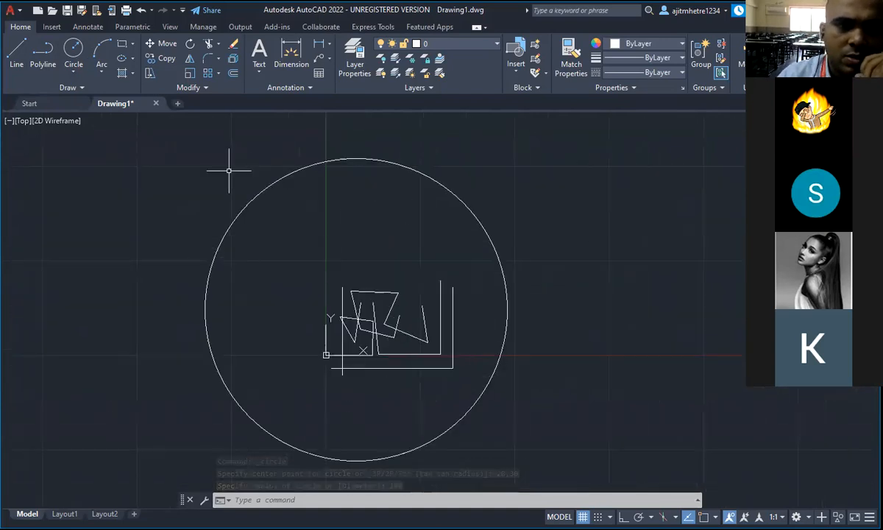
pyautogui.click(73, 74)
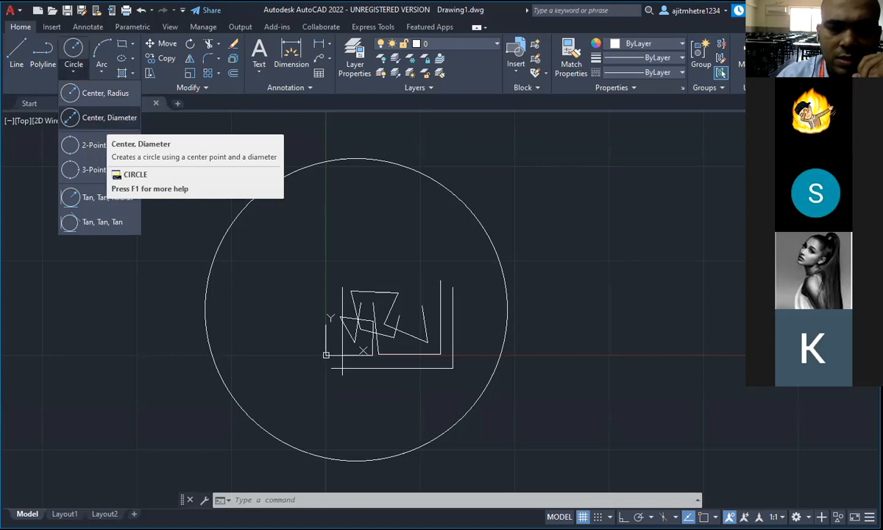
pyautogui.click(109, 118)
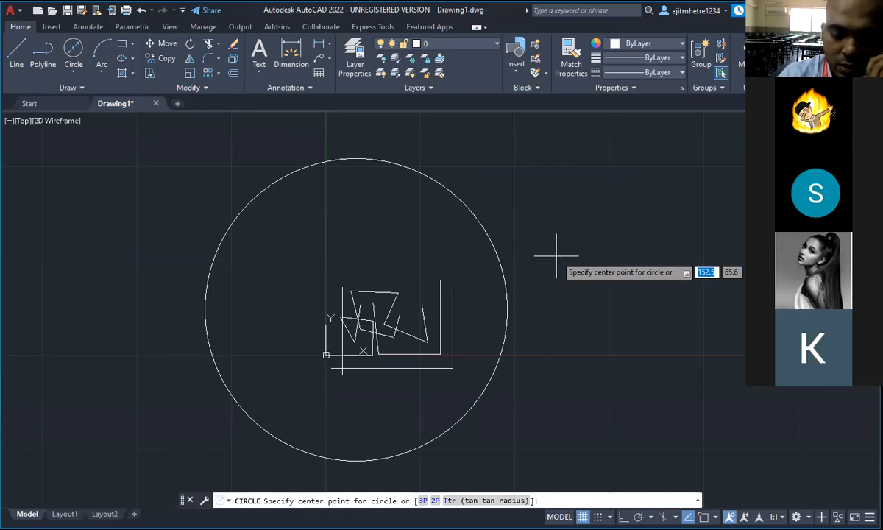
pyautogui.write('40,40')
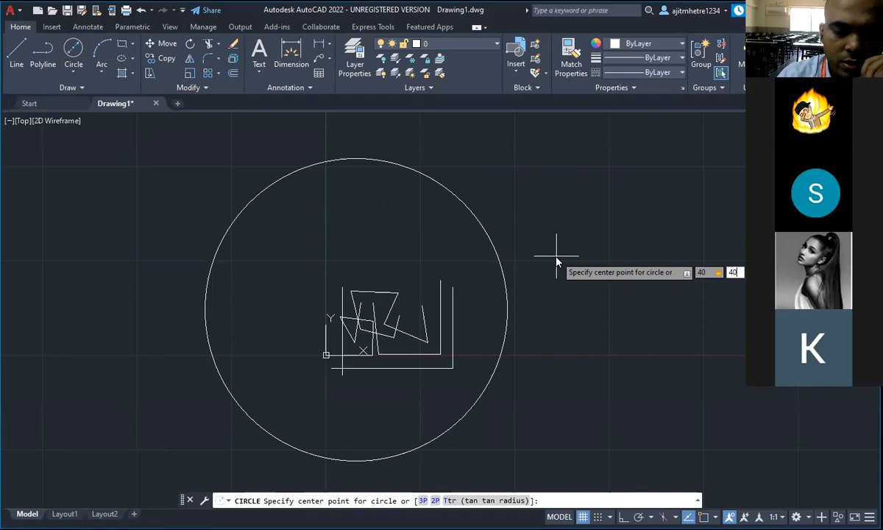
pyautogui.press('Return')
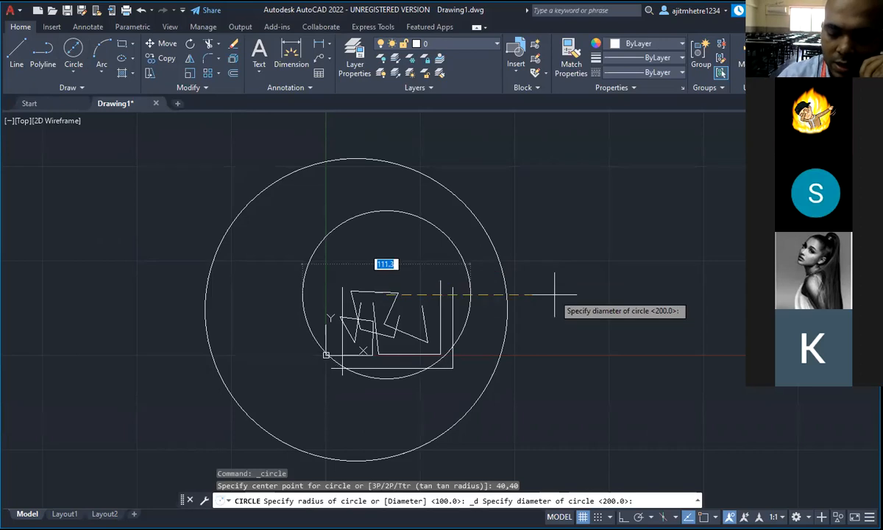
pyautogui.write('100')
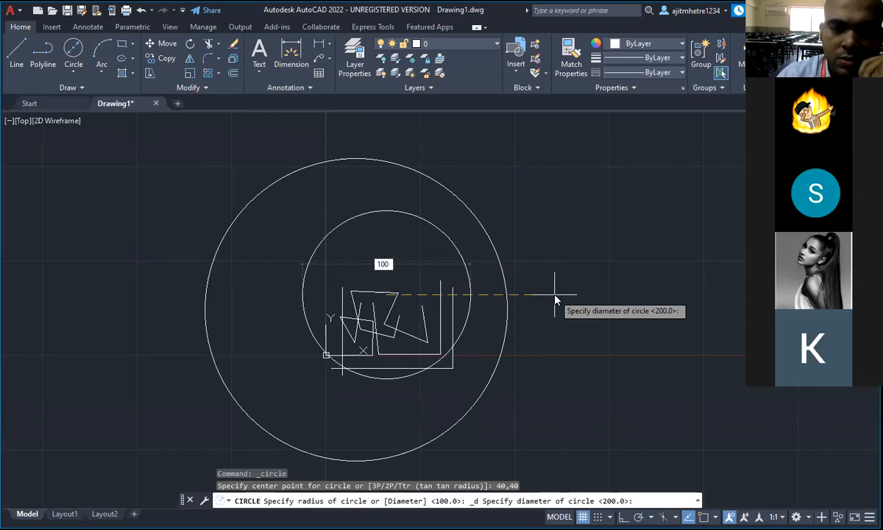
pyautogui.press('Return')
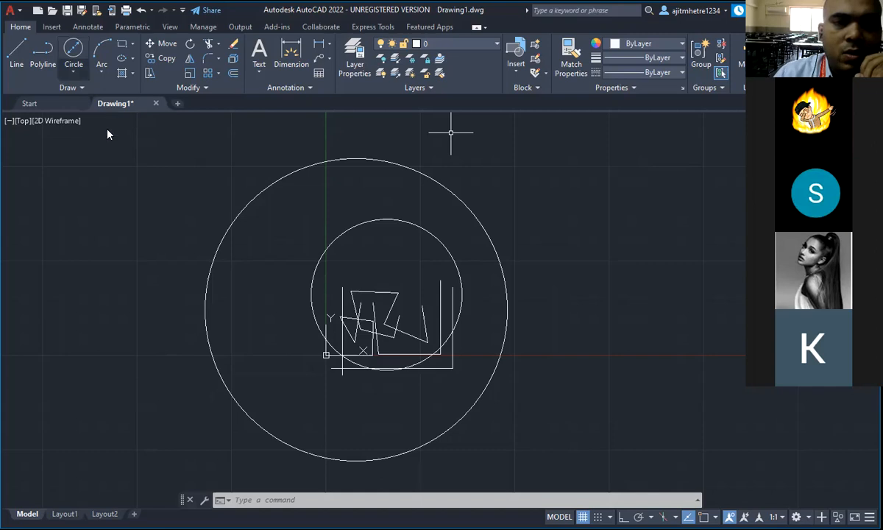
pyautogui.click(73, 71)
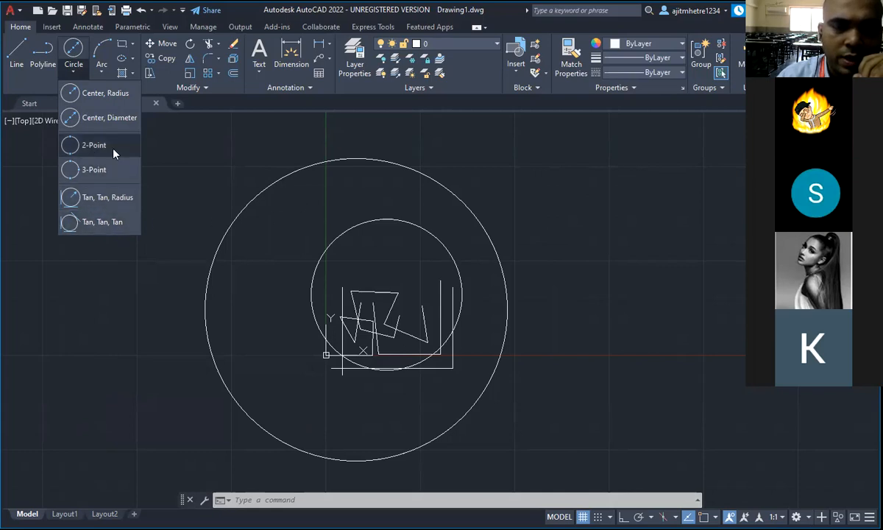
pyautogui.click(297, 122)
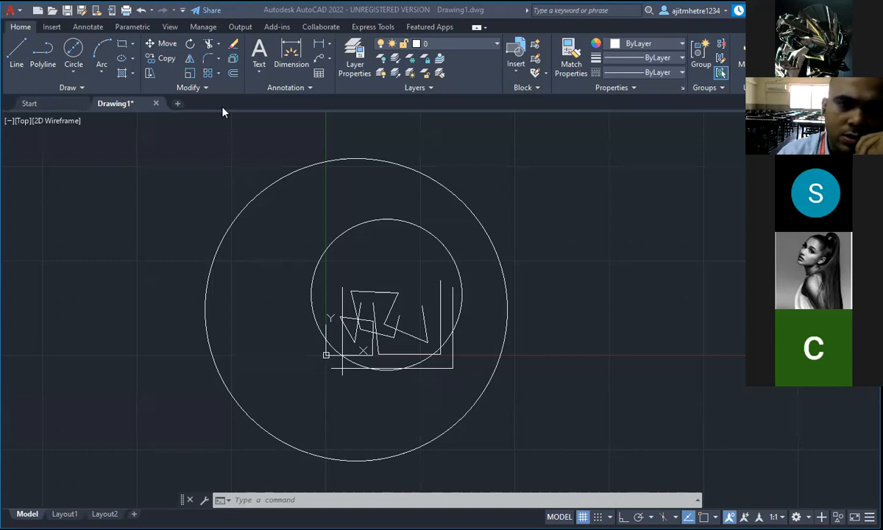
pyautogui.click(74, 72)
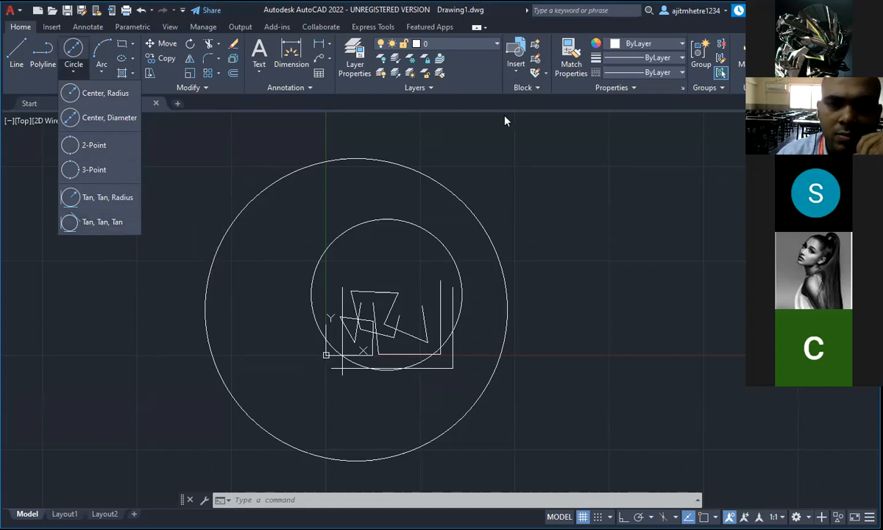
pyautogui.click(506, 193)
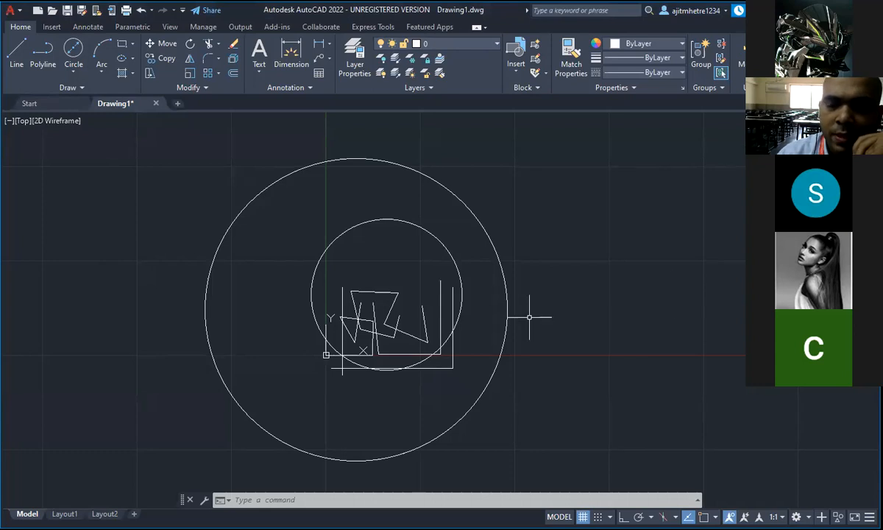
# Draw a circle of radius 50 with a freely placed centre in the empty area above and to the right of the largest circle
pyautogui.scroll(-1, 371, 329)
pyautogui.scroll(3, 327, 338)
pyautogui.scroll(-4, 343, 361)
pyautogui.scroll(-2, 343, 362)
pyautogui.scroll(2, 344, 362)
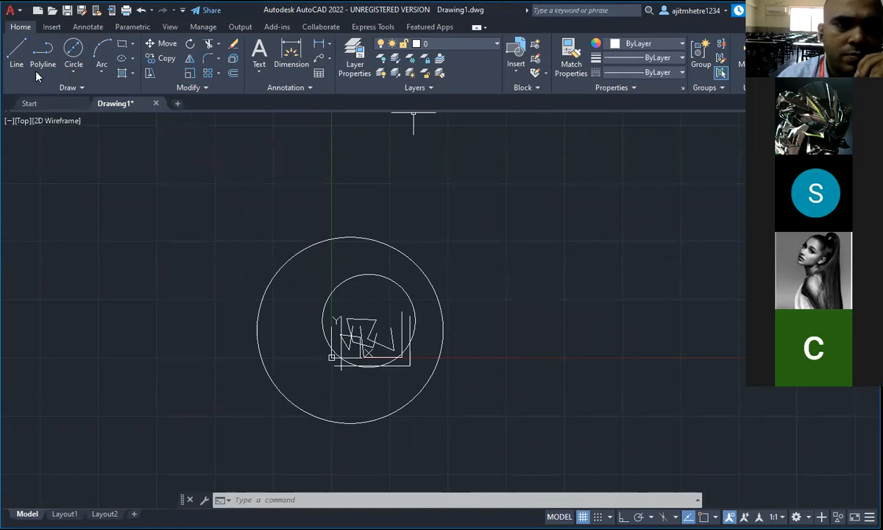
pyautogui.click(74, 72)
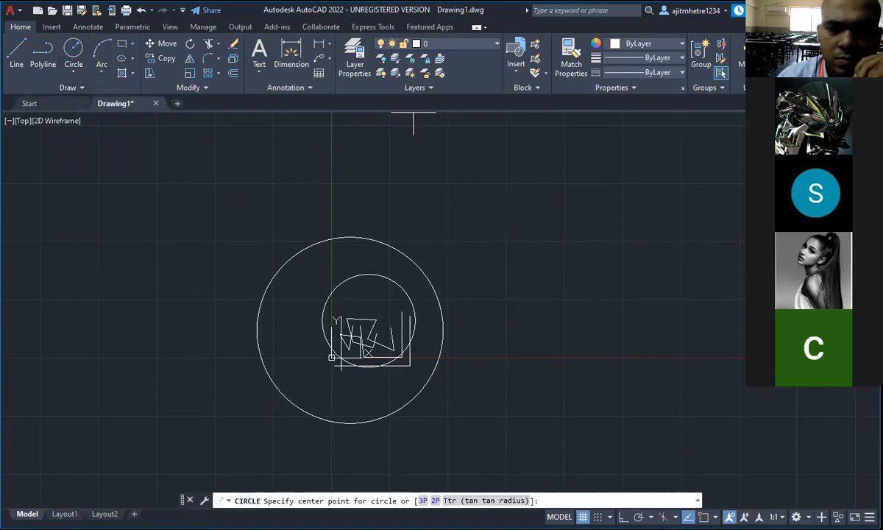
pyautogui.click(564, 223)
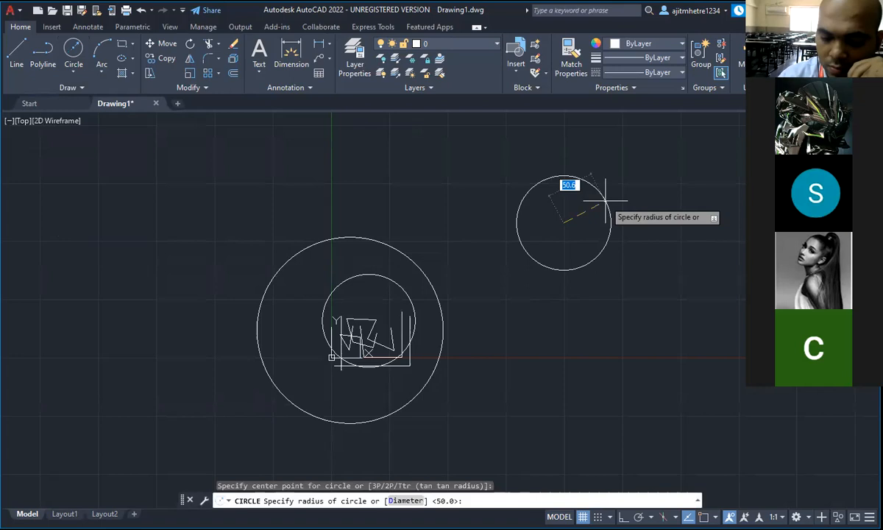
pyautogui.write('50')
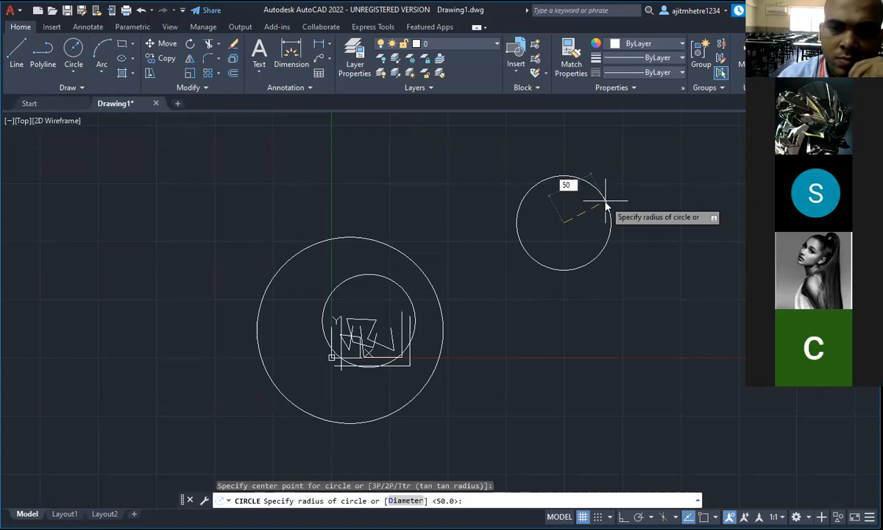
pyautogui.press('Return')
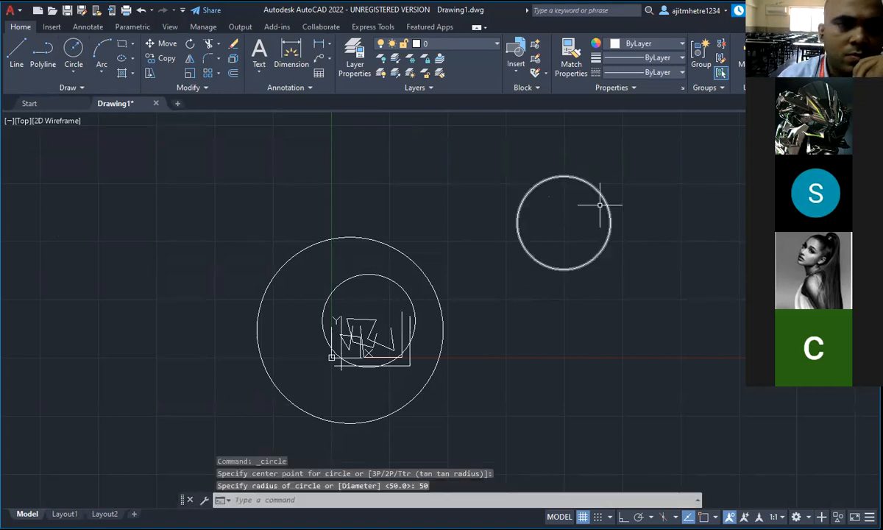
# Draw a circle of diameter 75 by centre and diameter, placing its centre freely above the largest circle
pyautogui.click(74, 74)
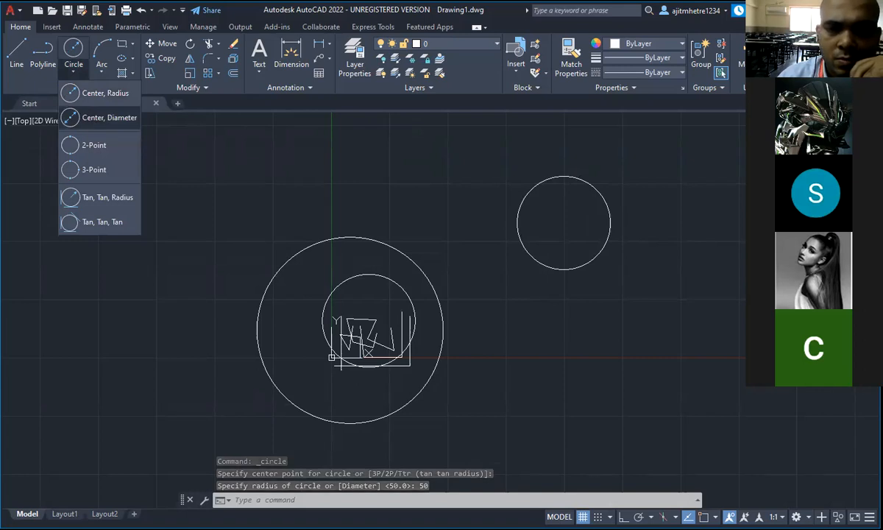
pyautogui.click(103, 118)
pyautogui.click(420, 170)
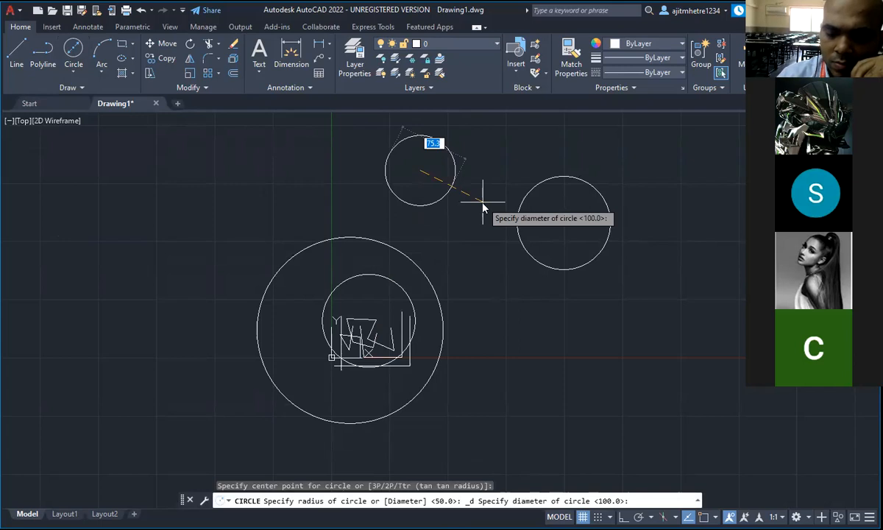
pyautogui.write('75')
pyautogui.press('Return')
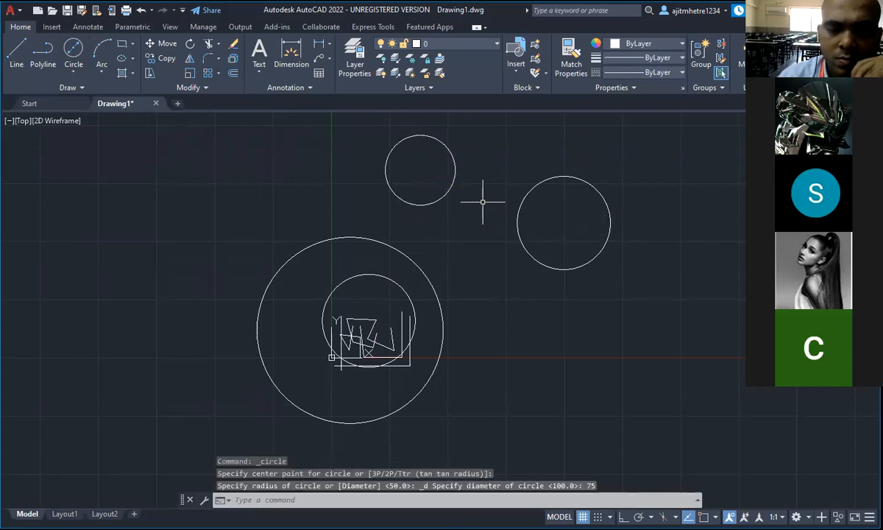
# Draw a two-point circle with a horizontal diameter of 70, just above the separate circle of radius 50
pyautogui.click(75, 75)
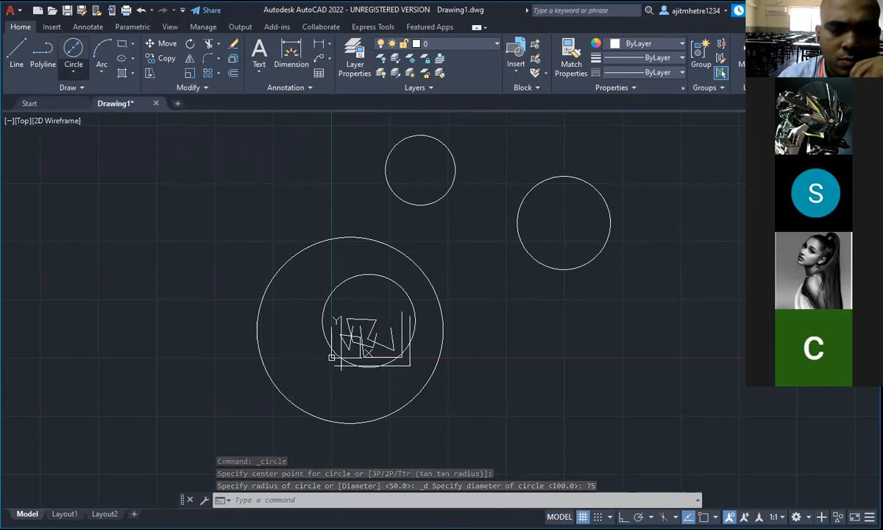
pyautogui.click(93, 144)
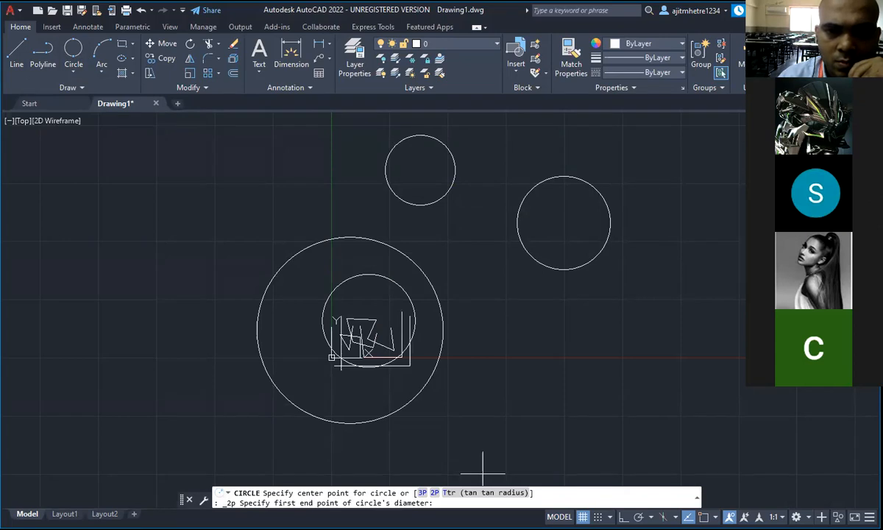
pyautogui.click(506, 145)
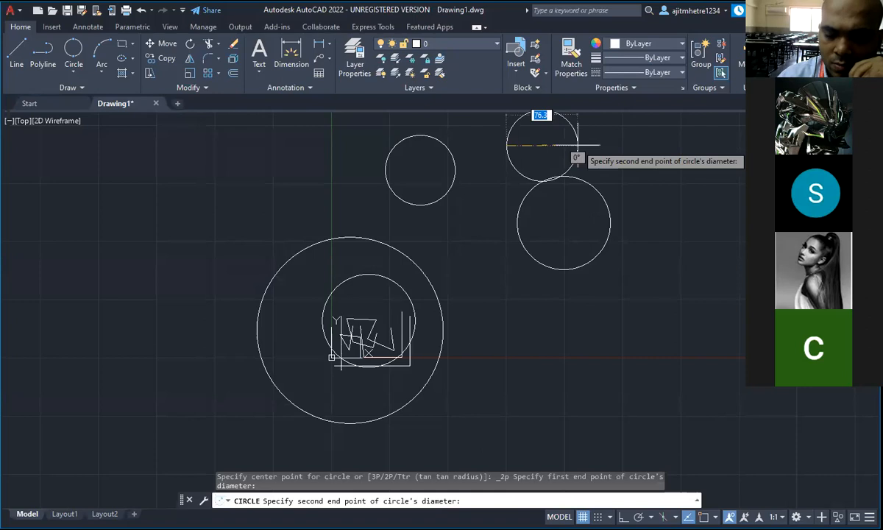
pyautogui.write('70')
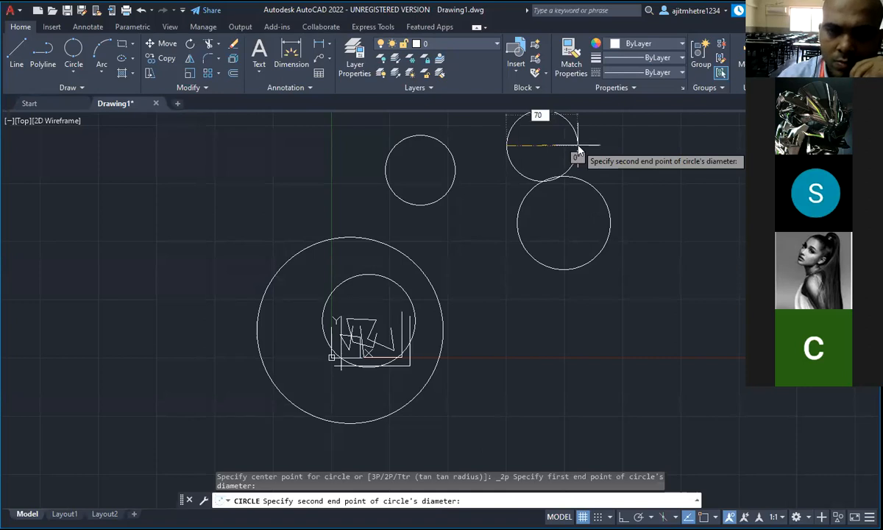
pyautogui.press('Return')
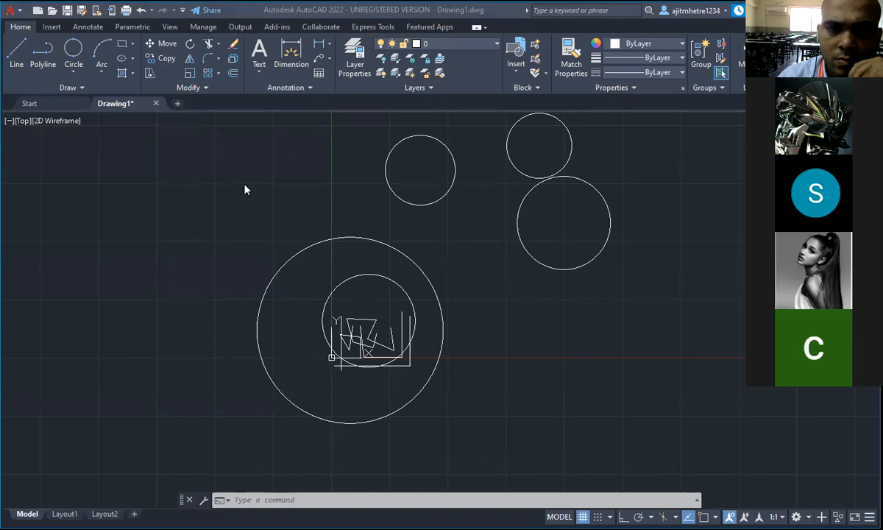
# Draw a three-point circle below the separate radius-50 circle, placing the second point 110 horizontally from the first and the third 90 away at about 123°
pyautogui.click(74, 73)
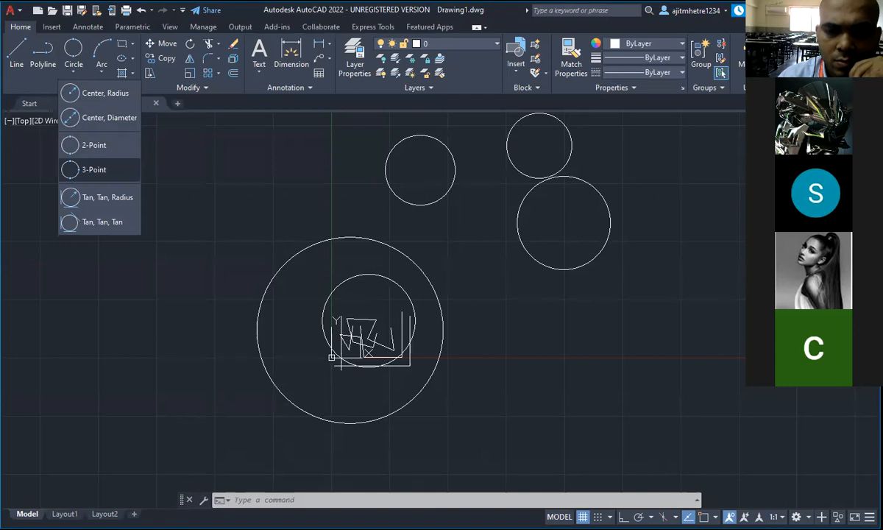
pyautogui.click(94, 169)
pyautogui.click(477, 349)
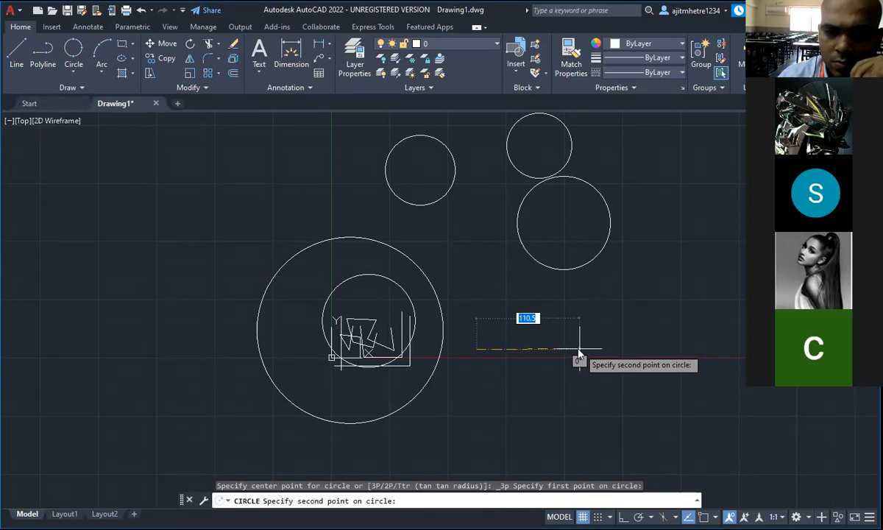
pyautogui.write('110')
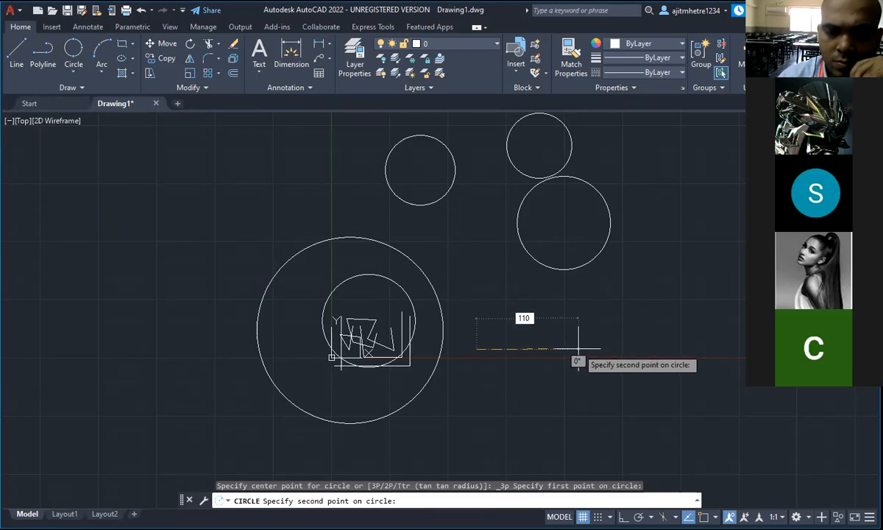
pyautogui.press('Return')
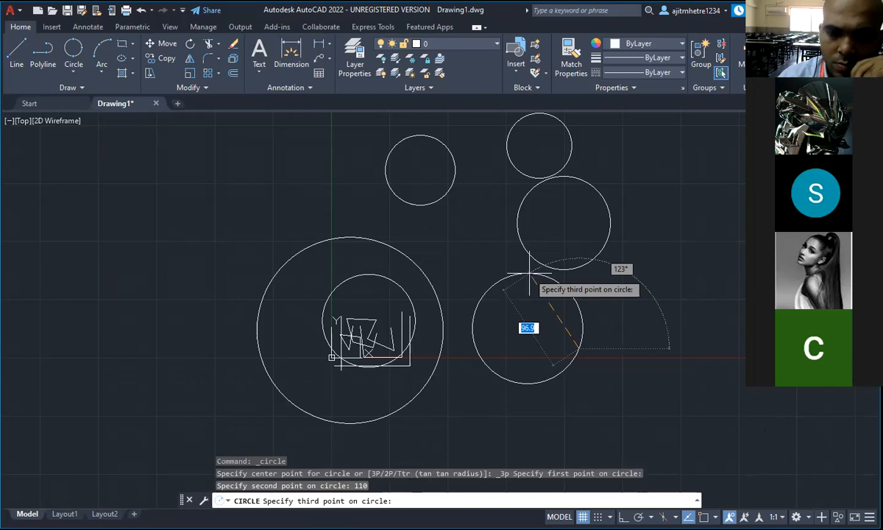
pyautogui.write('90')
pyautogui.press('Return')
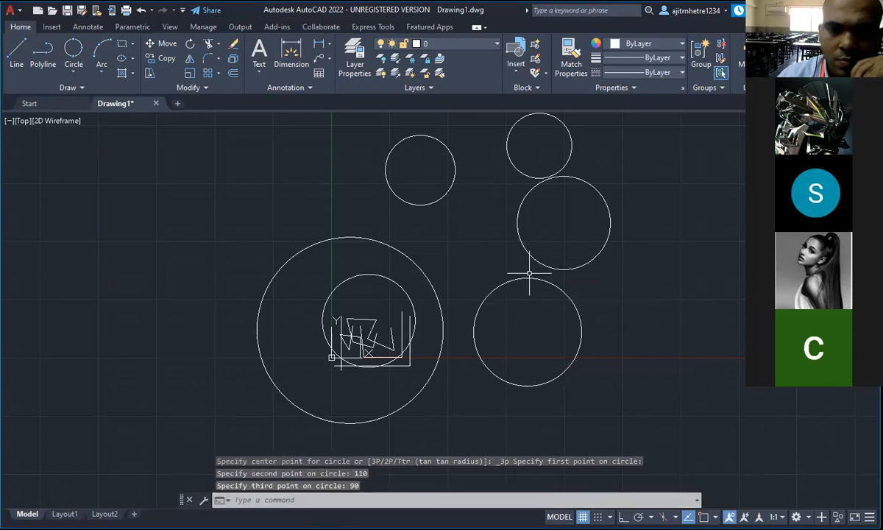
# Draw a Tan, Tan, Radius circle of radius 56 tangent to the diameter-75 circle and the two-point circle of diameter 70
pyautogui.click(72, 73)
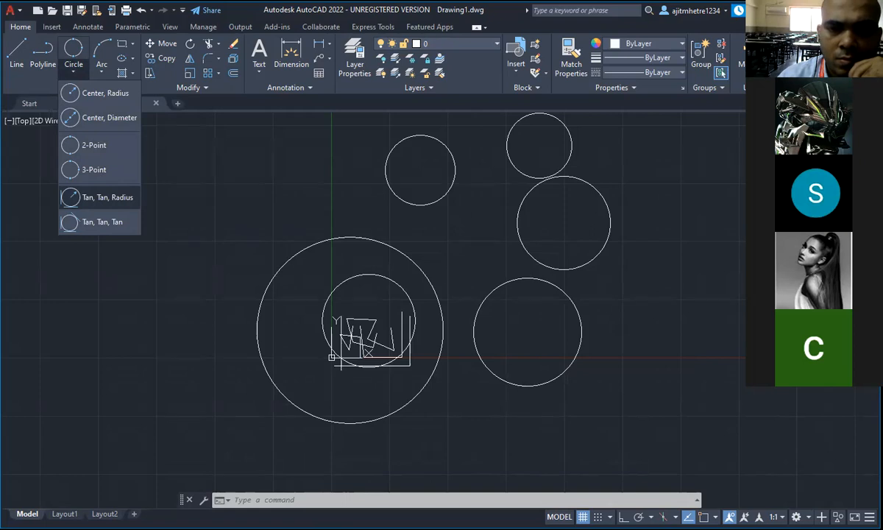
pyautogui.click(103, 197)
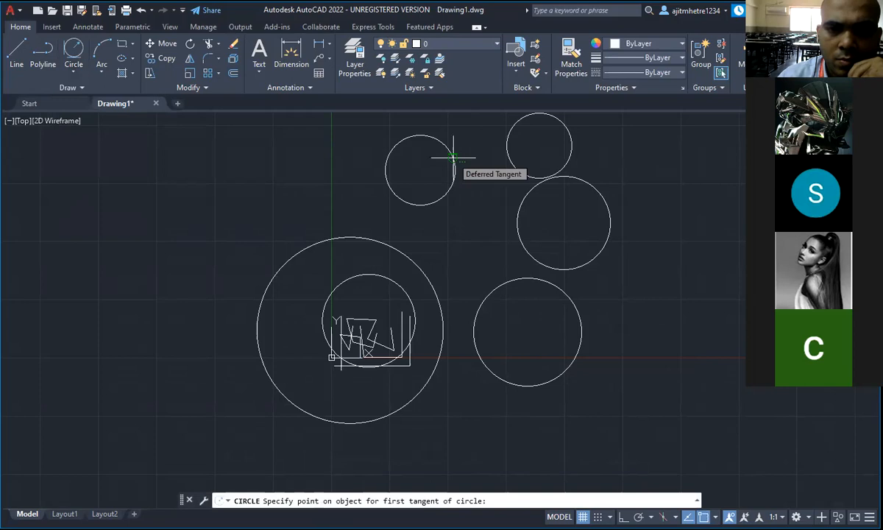
pyautogui.click(453, 157)
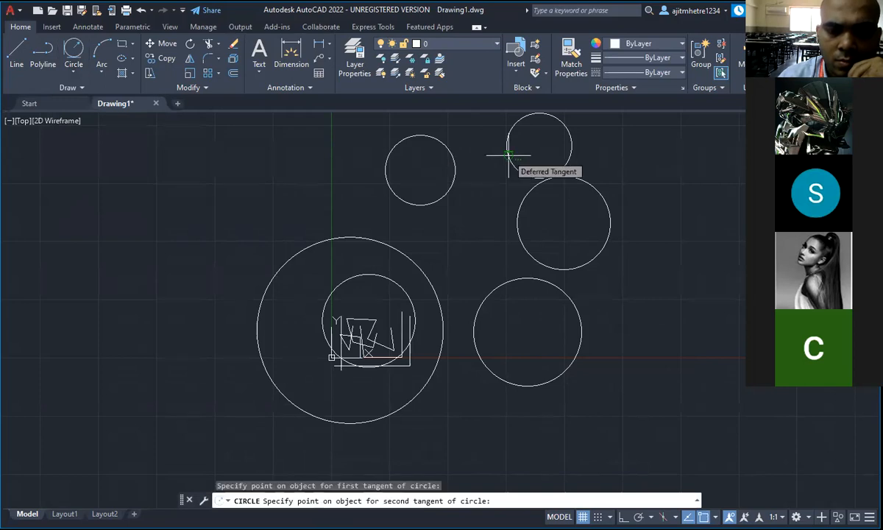
pyautogui.click(507, 155)
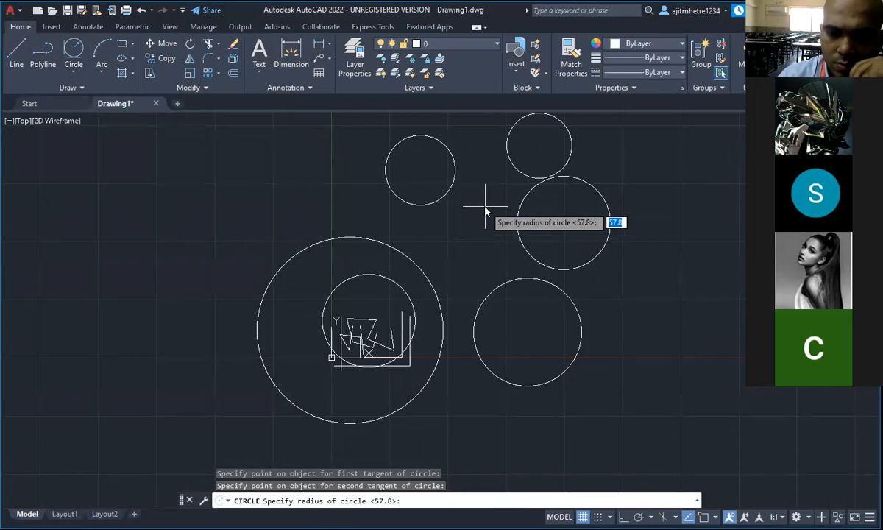
pyautogui.write('56')
pyautogui.press('Return')
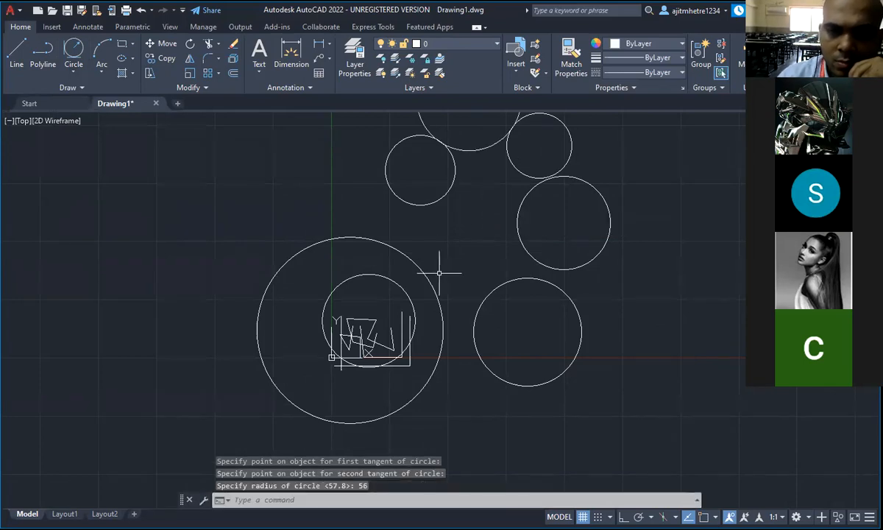
pyautogui.scroll(2, 438, 272)
pyautogui.scroll(-4, 439, 273)
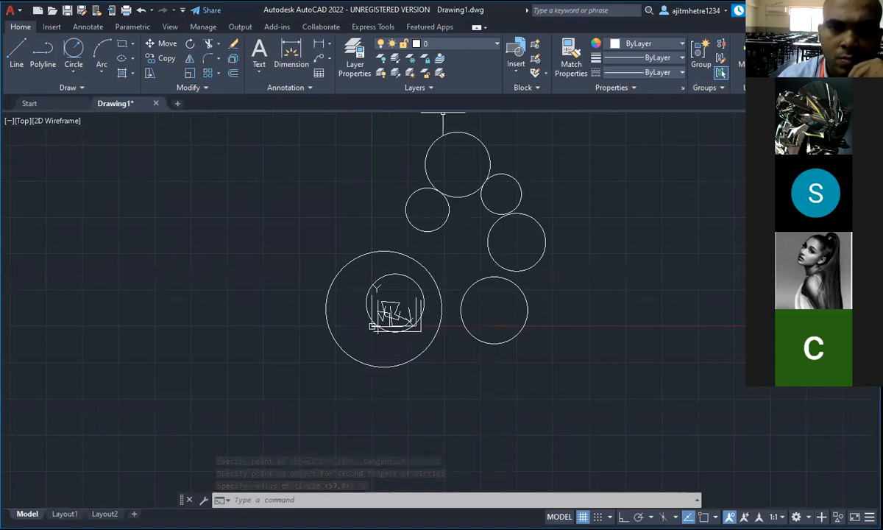
# Draw a Tan, Tan, Tan circle in the gap between the largest circle, the diameter-75 circle and the separate radius-50 circle
pyautogui.click(76, 74)
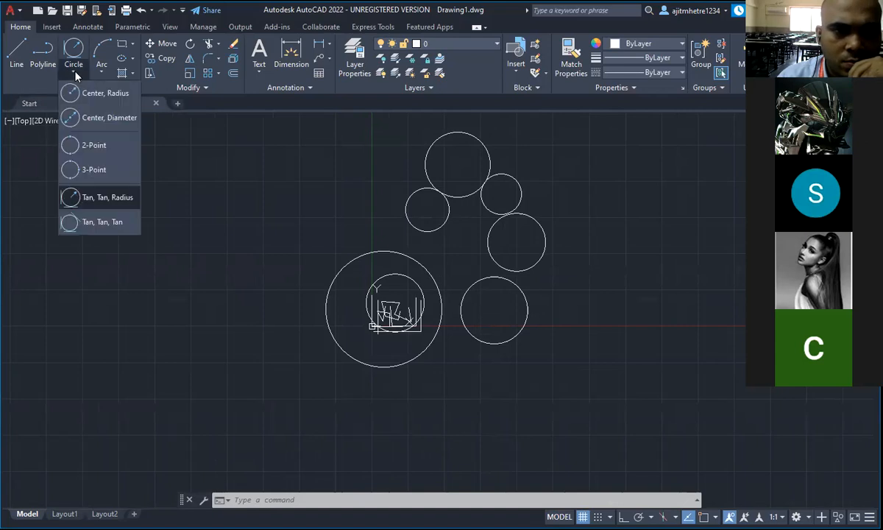
pyautogui.click(94, 223)
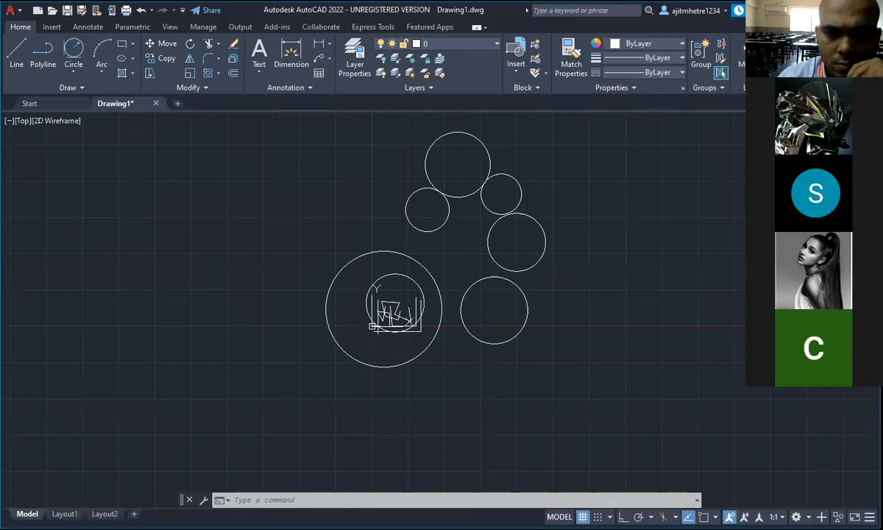
pyautogui.click(447, 231)
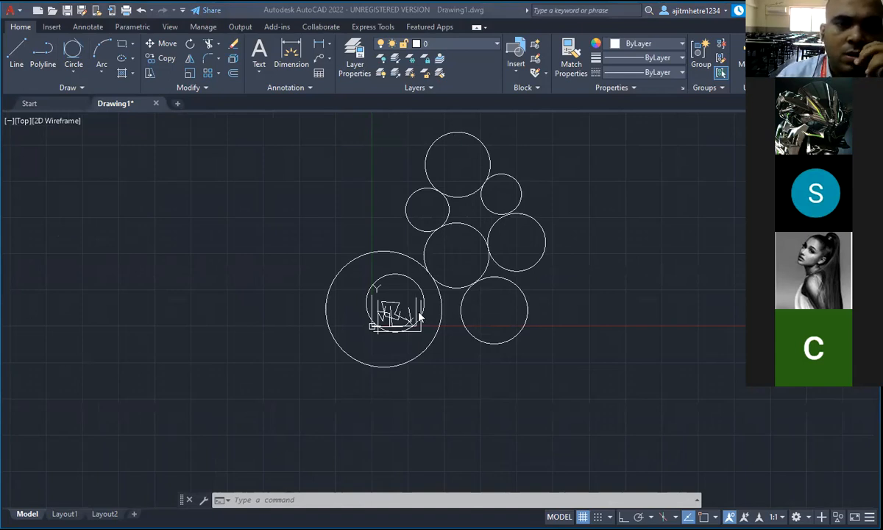
pyautogui.click(73, 73)
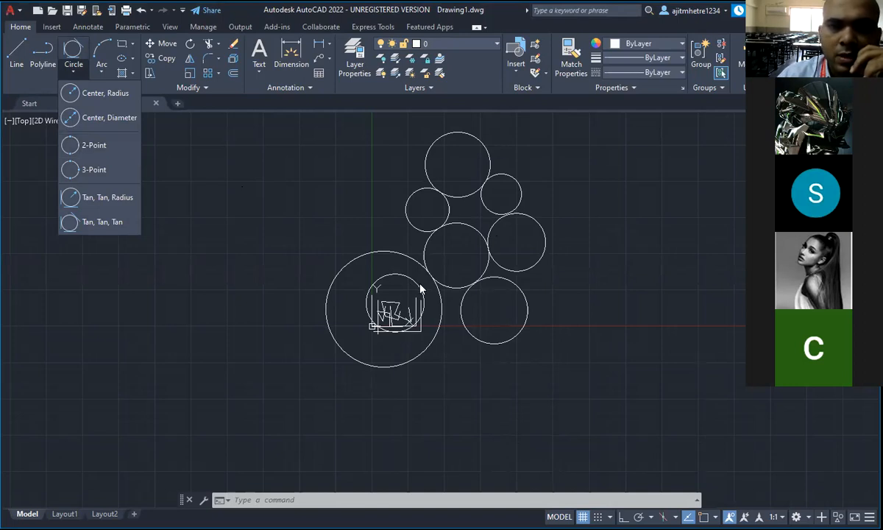
# Draw a rectangle 500 wide and 200 high, with its first corner placed freely above and to the right of the circles
pyautogui.scroll(-2, 316, 299)
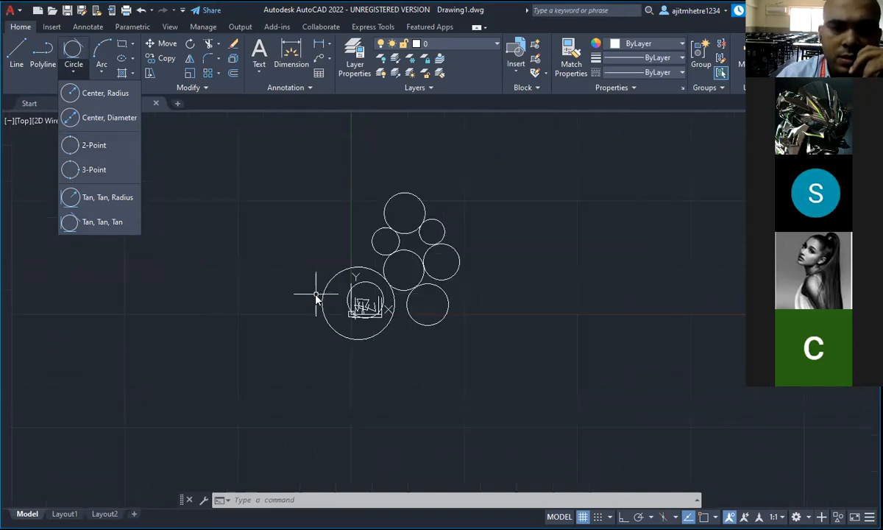
pyautogui.scroll(-2, 316, 299)
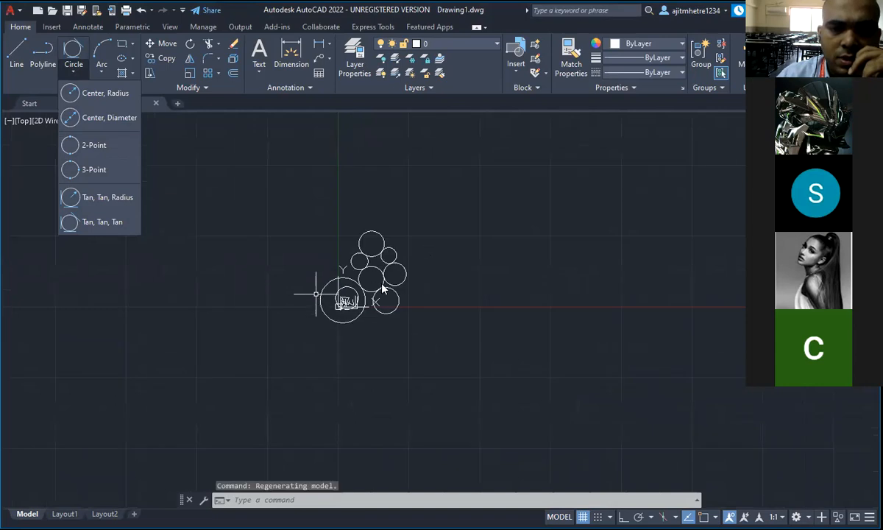
pyautogui.scroll(2, 382, 288)
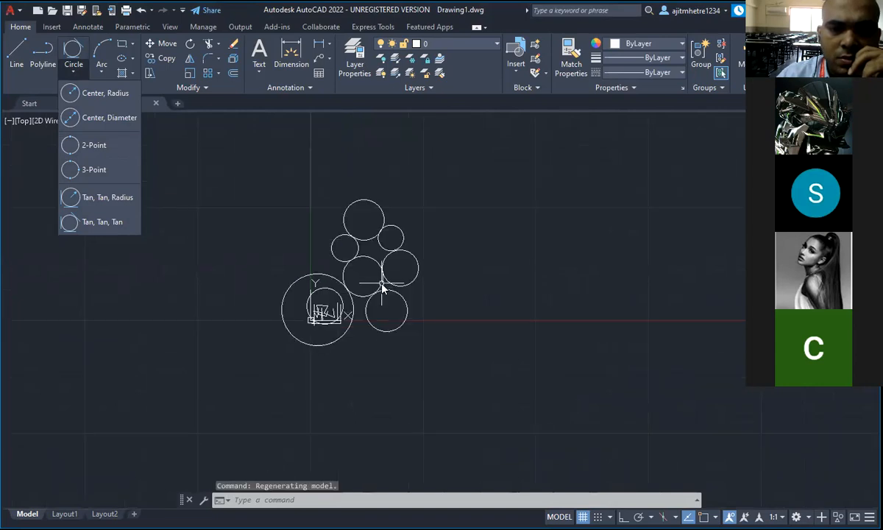
pyautogui.click(131, 46)
pyautogui.click(132, 45)
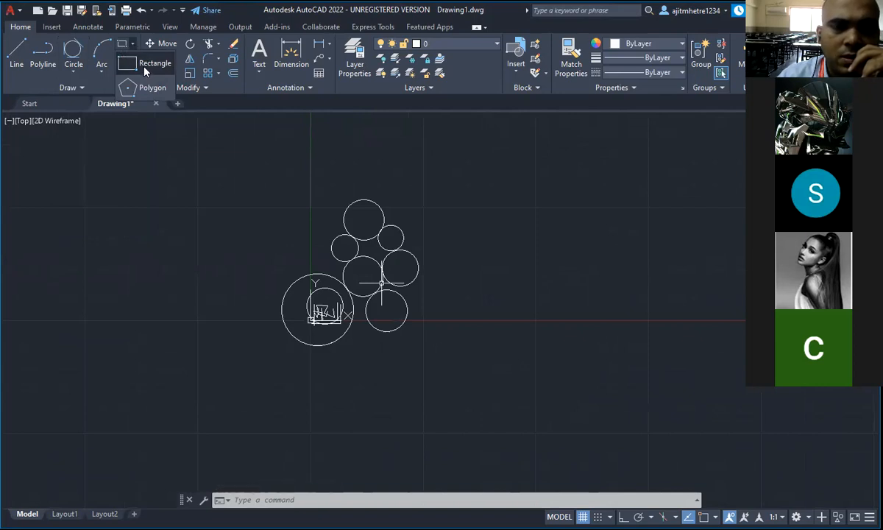
pyautogui.click(145, 69)
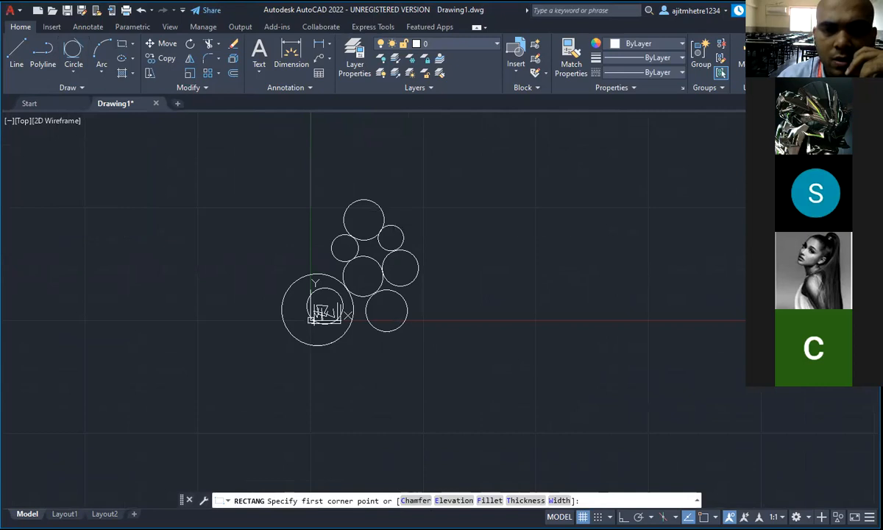
pyautogui.click(395, 213)
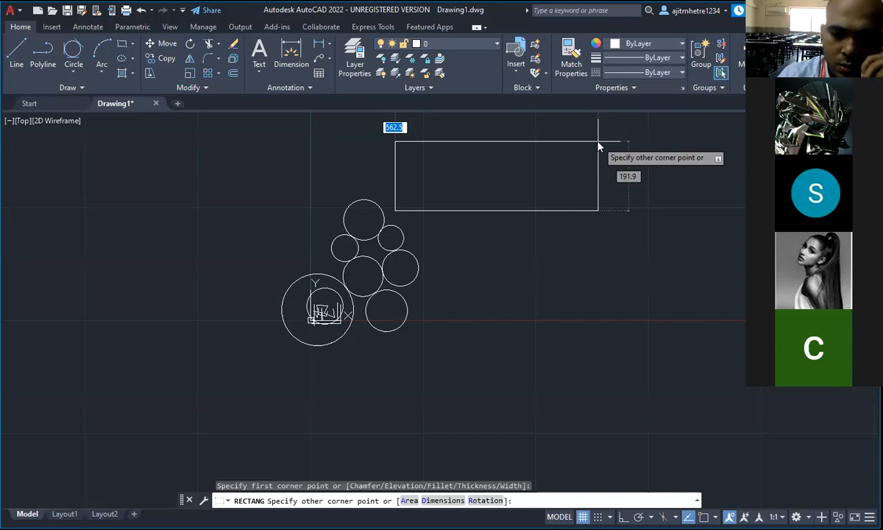
pyautogui.write('500')
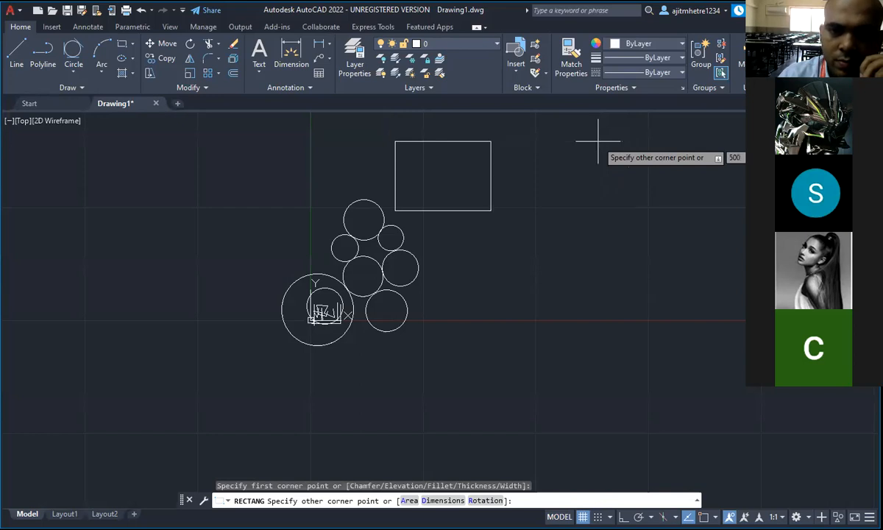
pyautogui.press('Tab')
pyautogui.write('200')
pyautogui.press('Return')
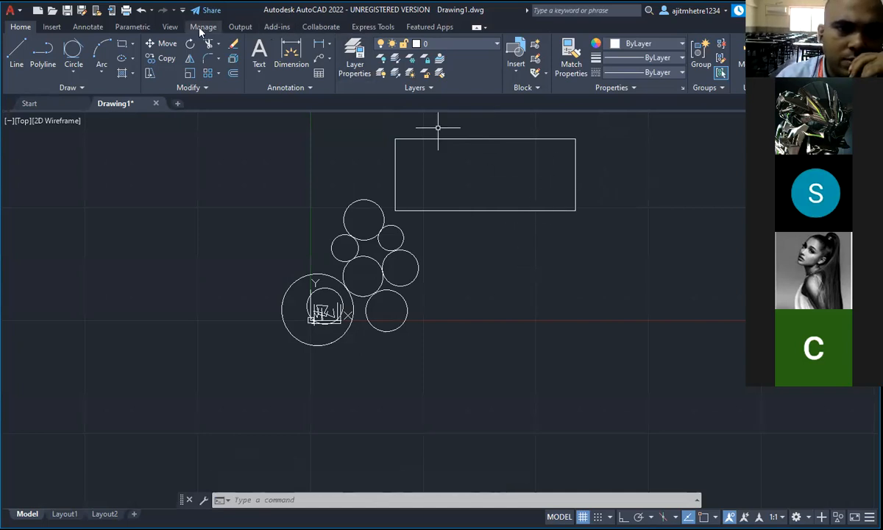
# Draw a second rectangle 475 wide and 180 high below the first one, to the right of the circles
pyautogui.click(132, 44)
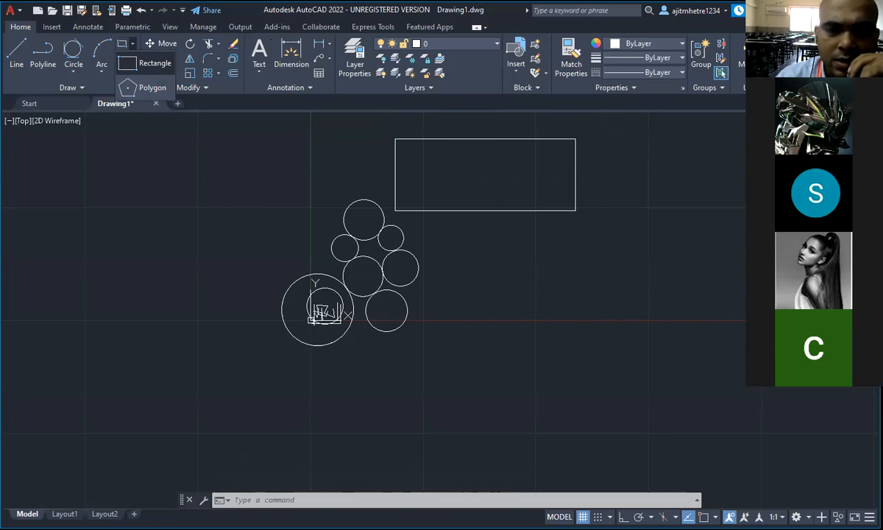
pyautogui.click(155, 63)
pyautogui.click(428, 307)
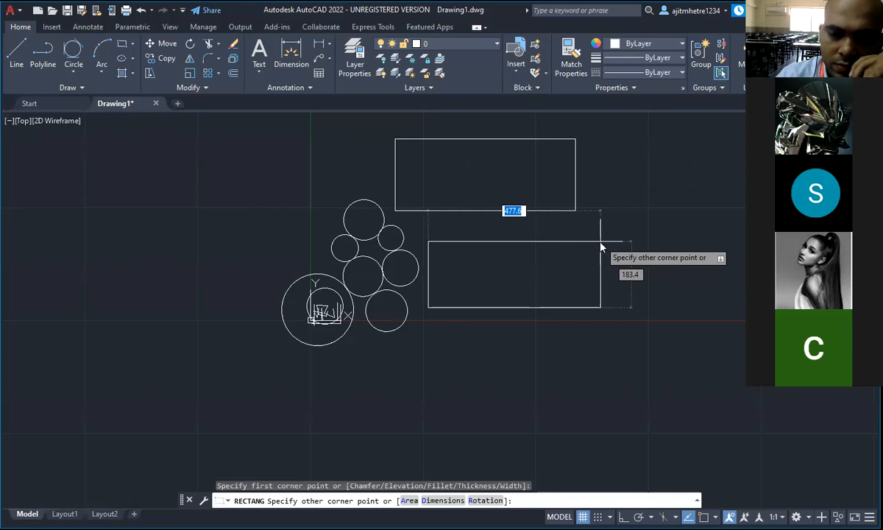
pyautogui.write('475')
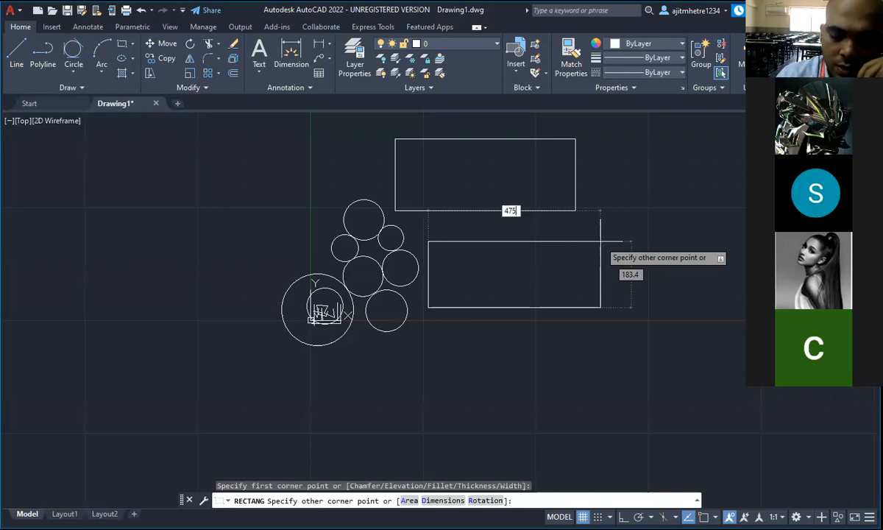
pyautogui.write(',')
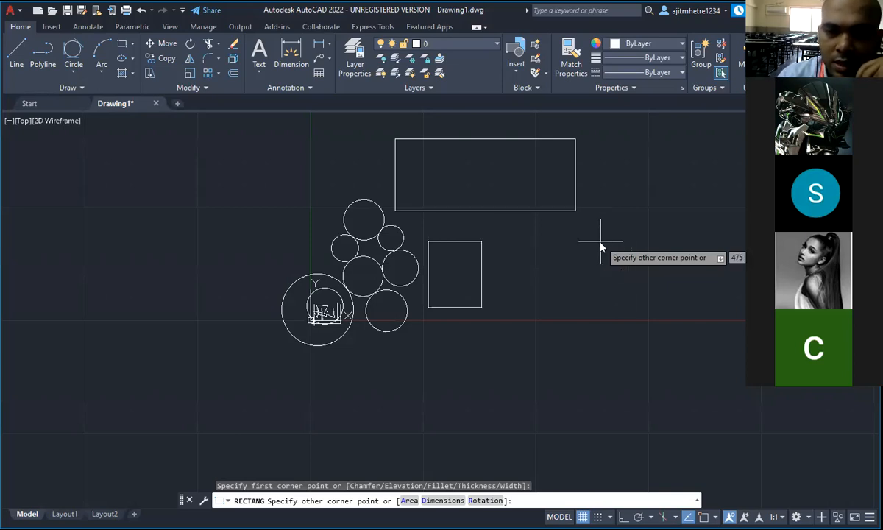
pyautogui.write('180')
pyautogui.press('Return')
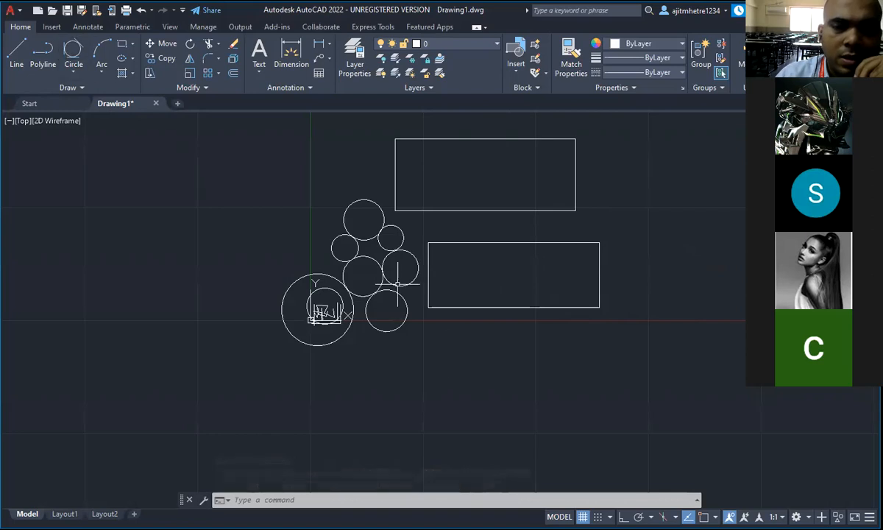
# Draw an eight-sided polygon inscribed in a circle of radius 200, centred freely to the right of the upper rectangle
pyautogui.scroll(-2, 324, 362)
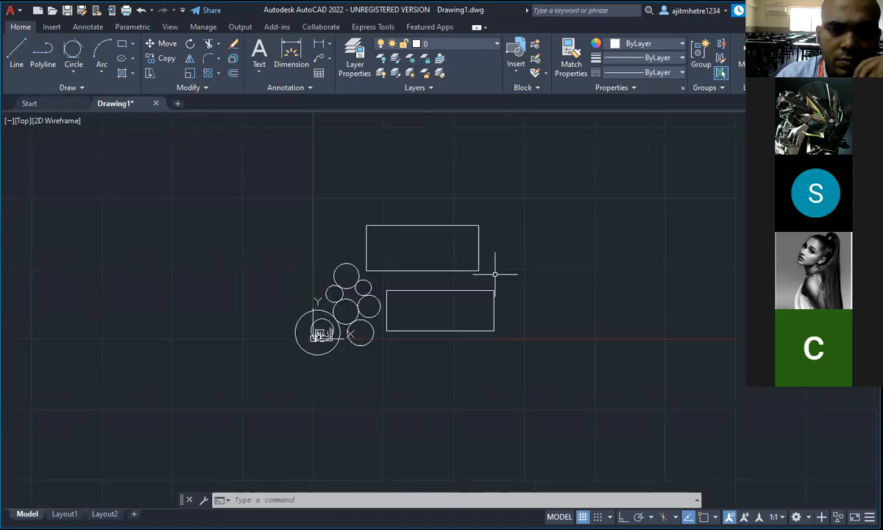
pyautogui.scroll(2, 492, 273)
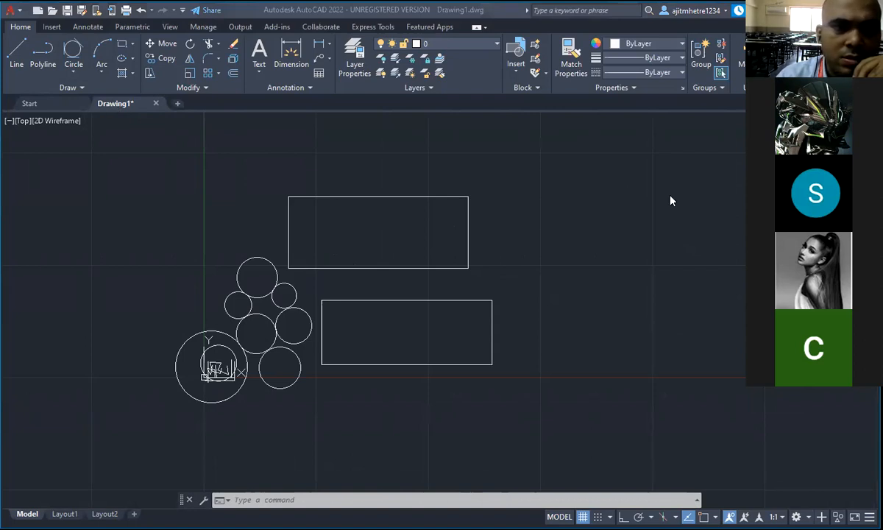
pyautogui.click(134, 44)
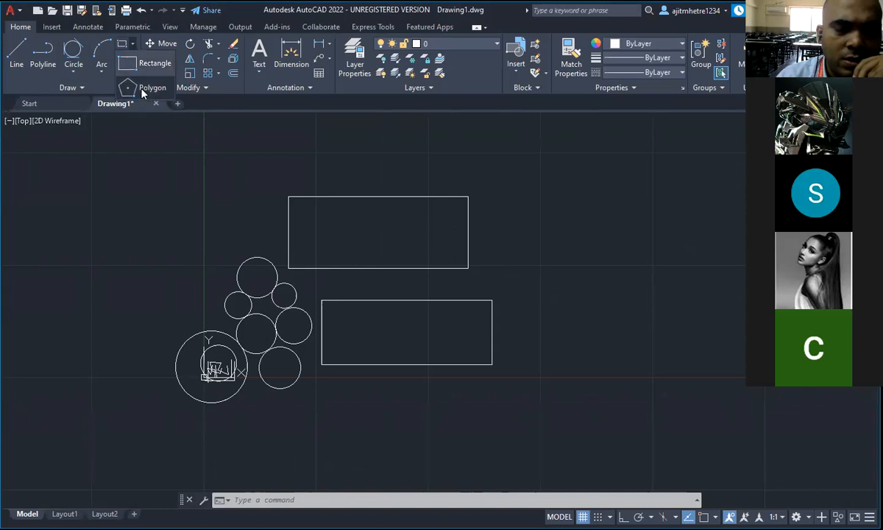
pyautogui.click(133, 45)
pyautogui.click(133, 45)
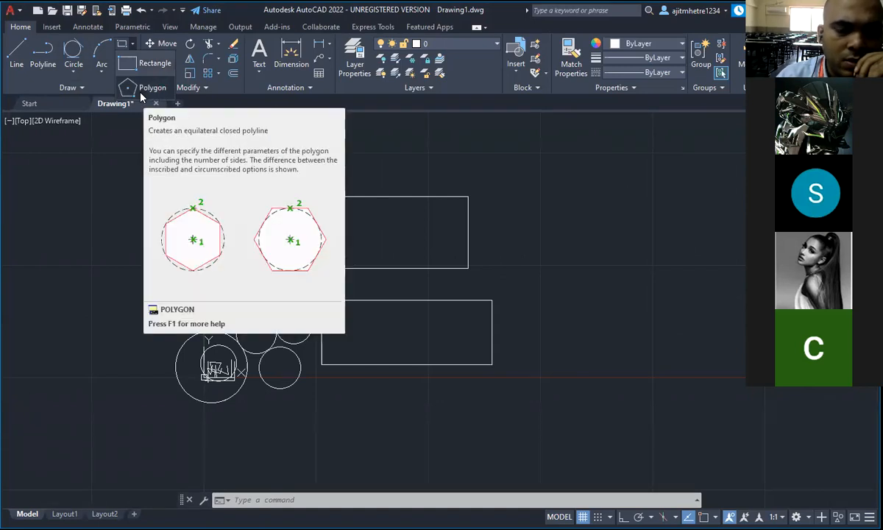
pyautogui.click(142, 92)
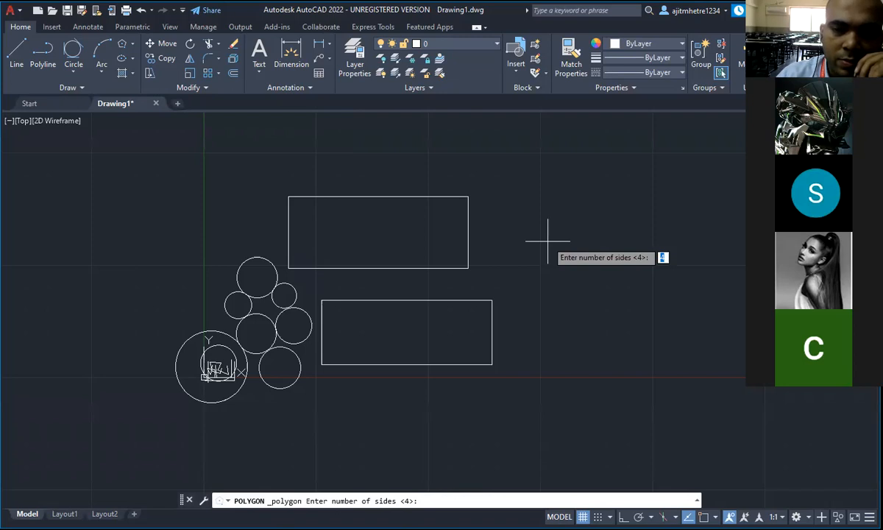
pyautogui.write('8')
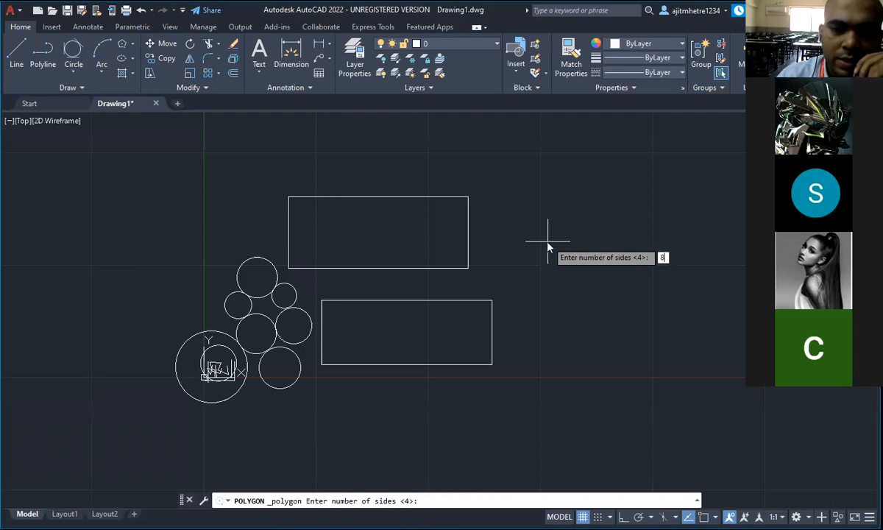
pyautogui.press('Return')
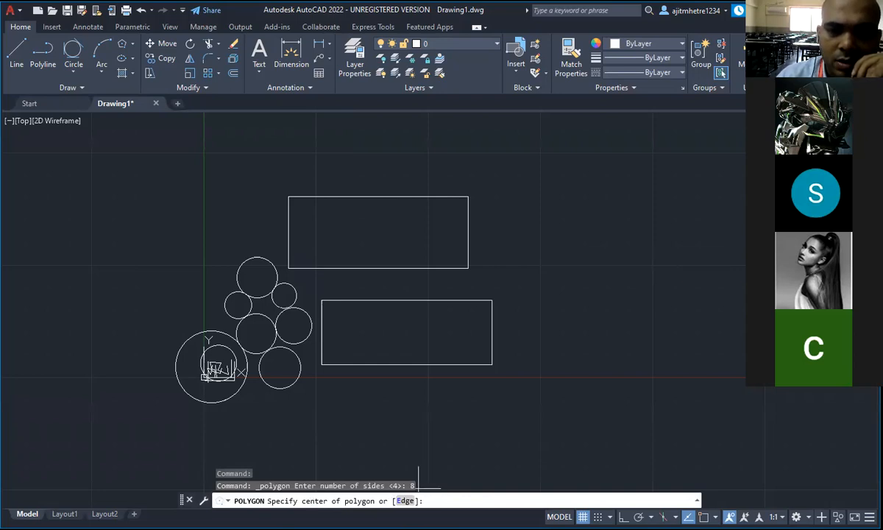
pyautogui.click(571, 230)
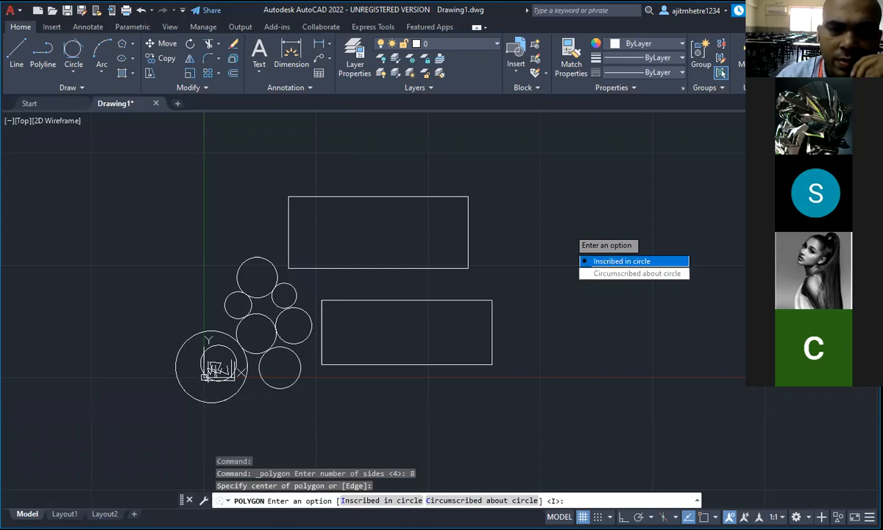
pyautogui.click(621, 261)
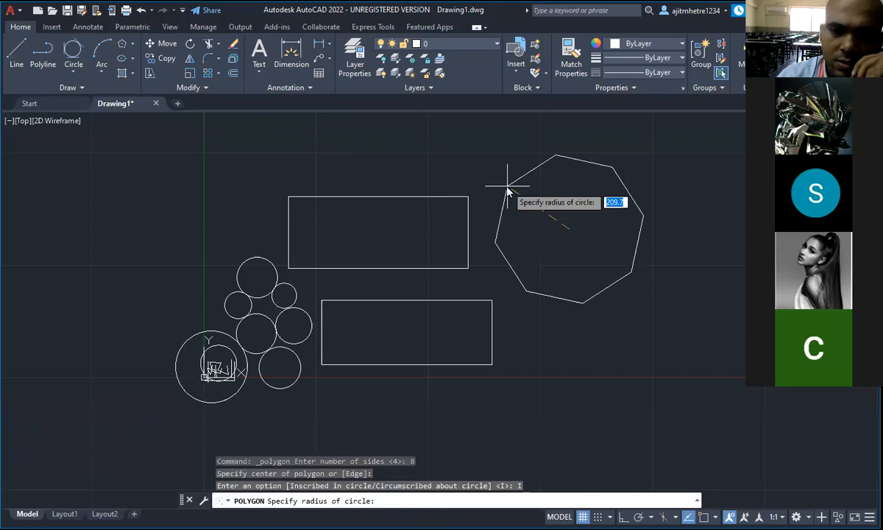
pyautogui.write('200')
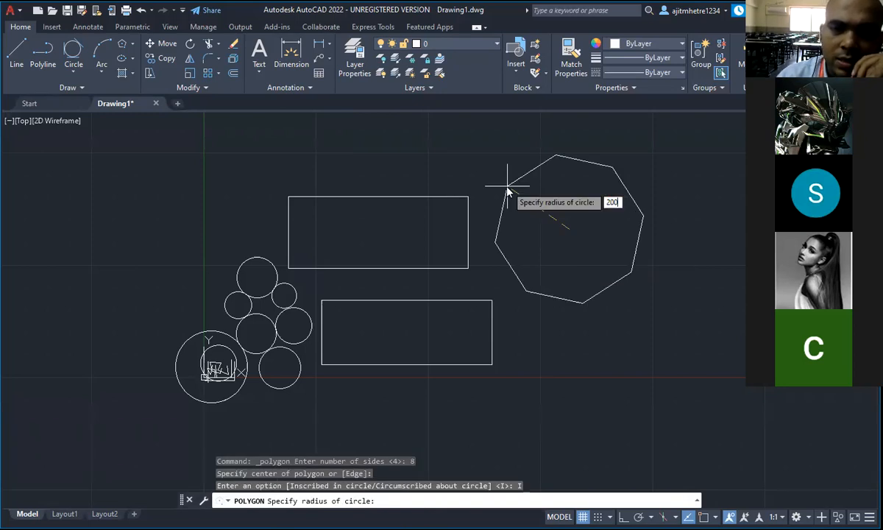
pyautogui.press('Return')
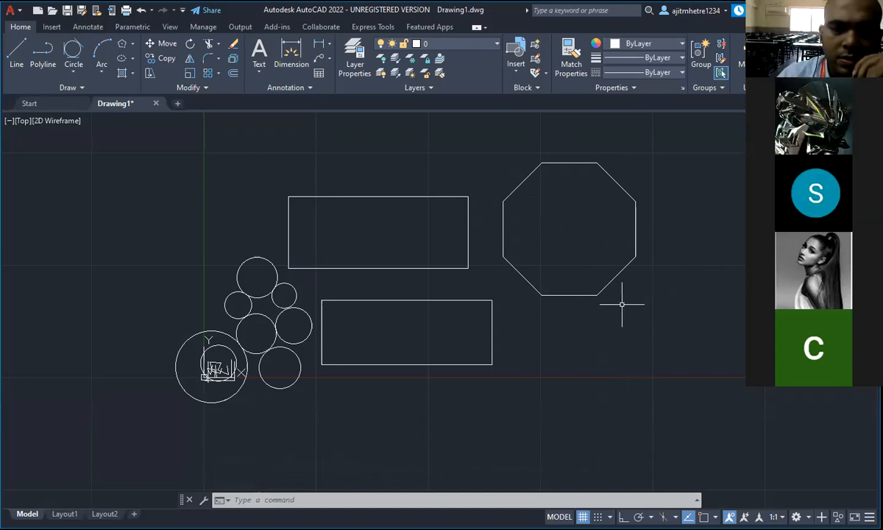
# Draw a six-sided polygon circumscribed about a circle of radius 120, centred freely below the octagon
pyautogui.click(134, 45)
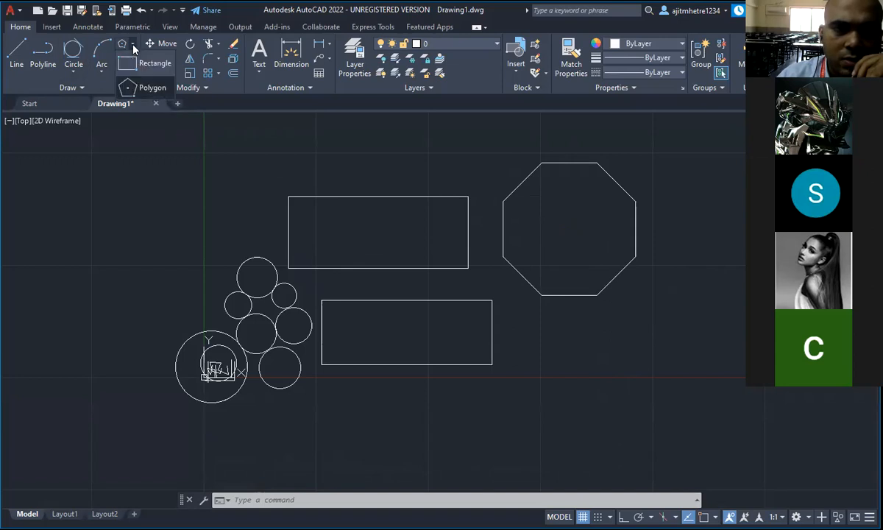
pyautogui.click(148, 90)
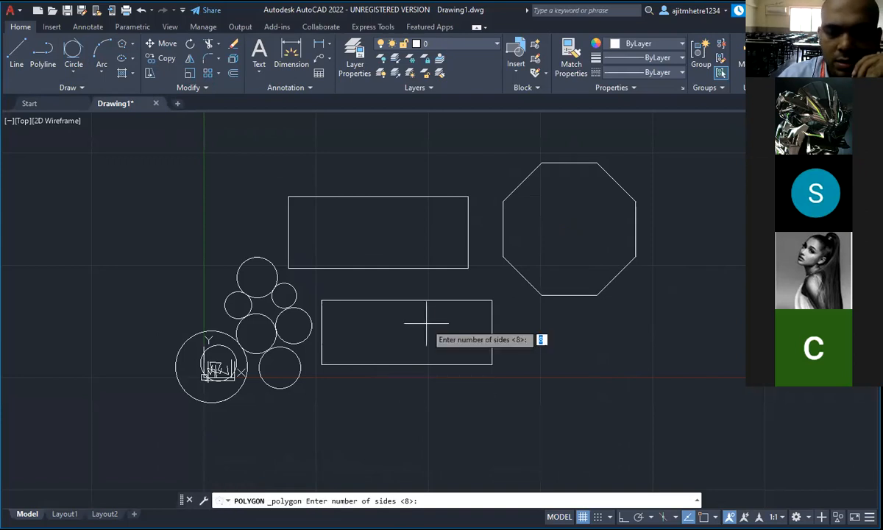
pyautogui.write('6')
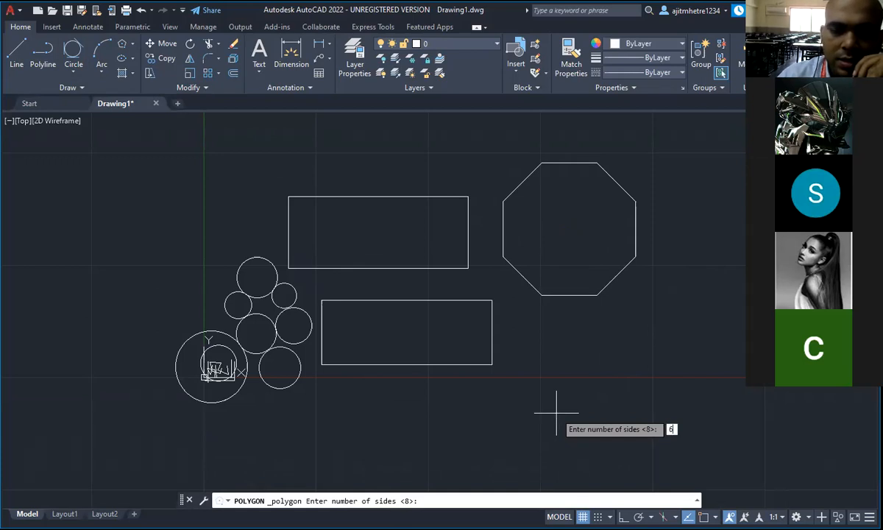
pyautogui.press('Return')
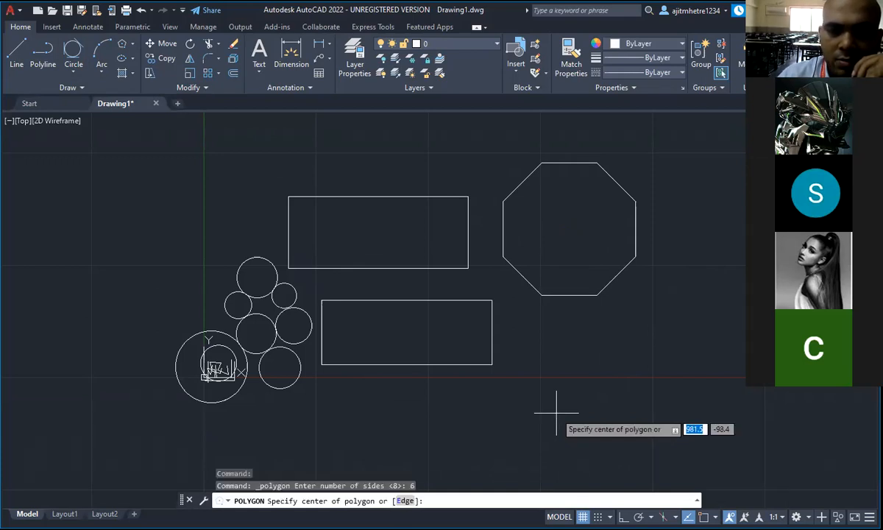
pyautogui.click(566, 356)
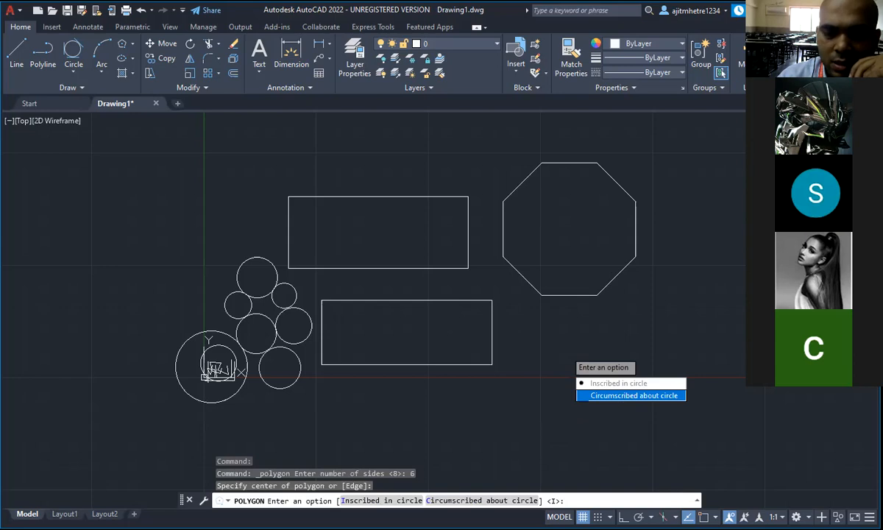
pyautogui.click(630, 395)
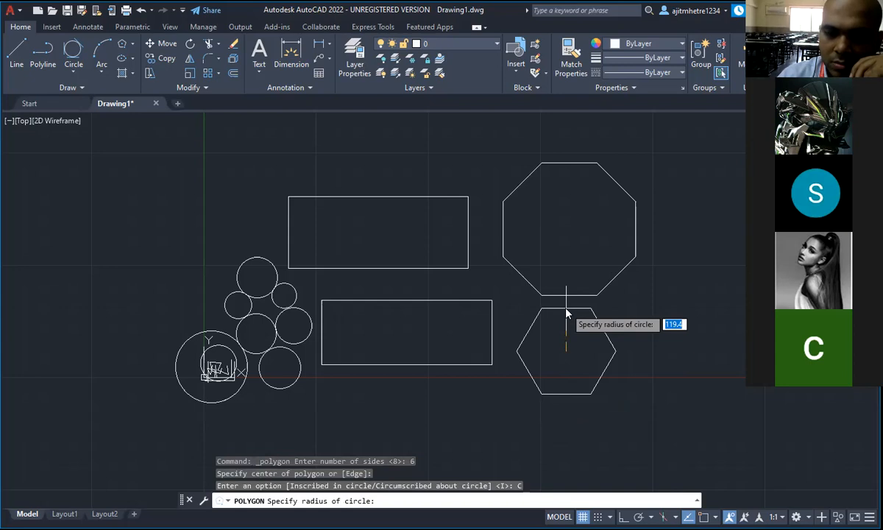
pyautogui.write('120')
pyautogui.press('Return')
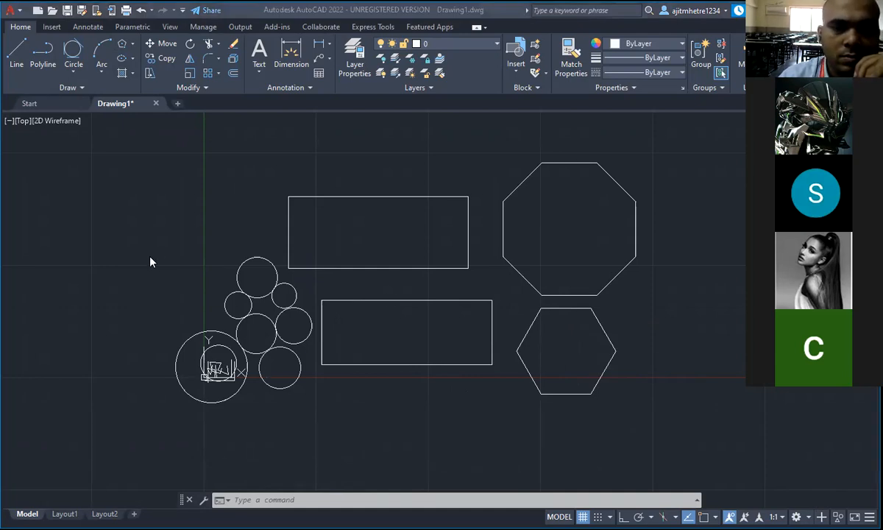
# Draw a third rectangle 500 wide and 150 high below the other two rectangles, with its first corner placed freely
pyautogui.click(133, 44)
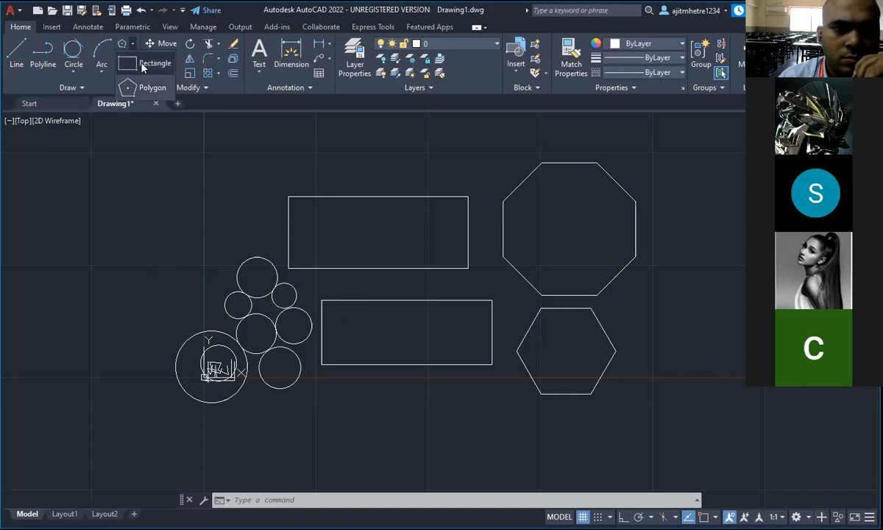
pyautogui.click(132, 58)
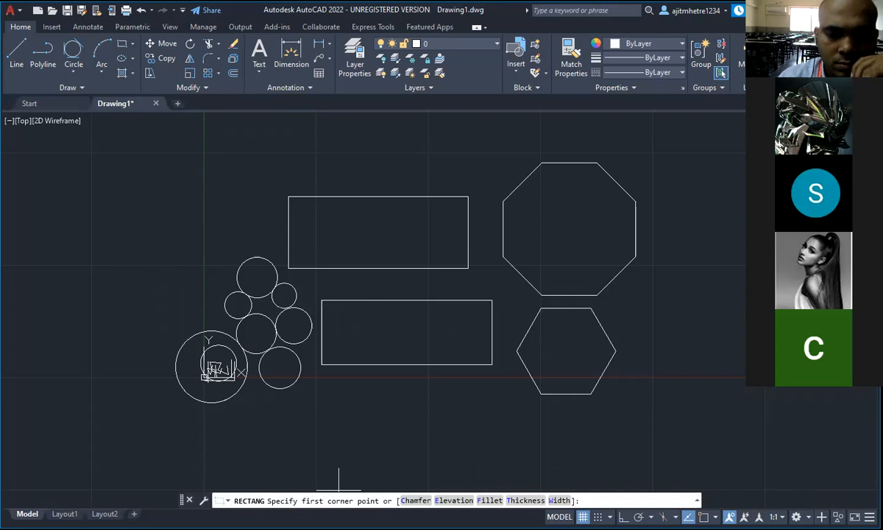
pyautogui.click(315, 453)
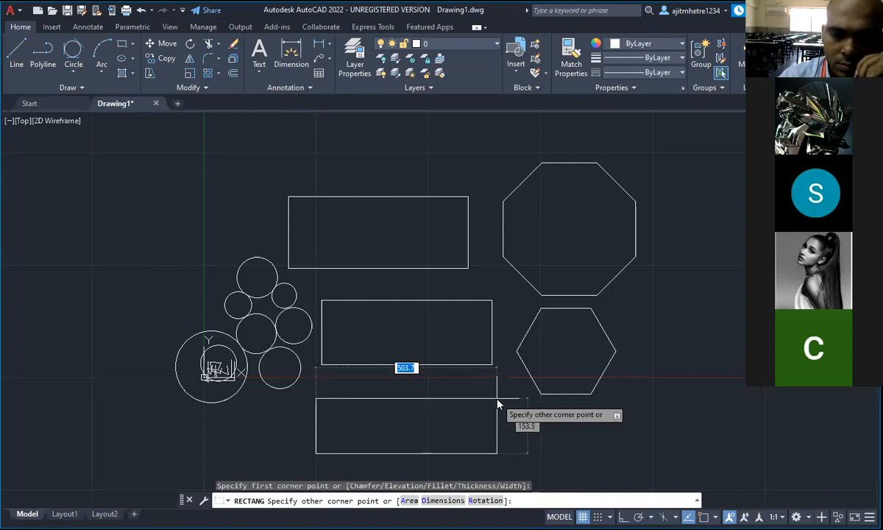
pyautogui.write('500')
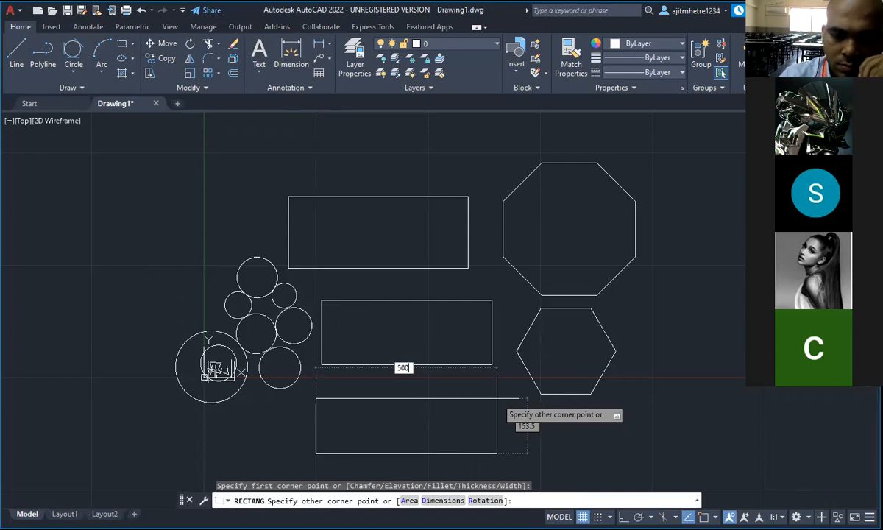
pyautogui.press('Tab')
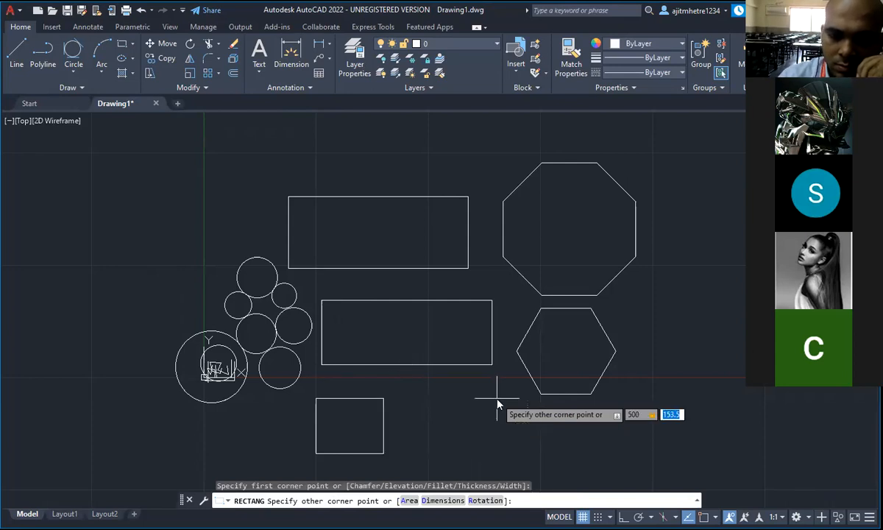
pyautogui.write('150')
pyautogui.press('Return')
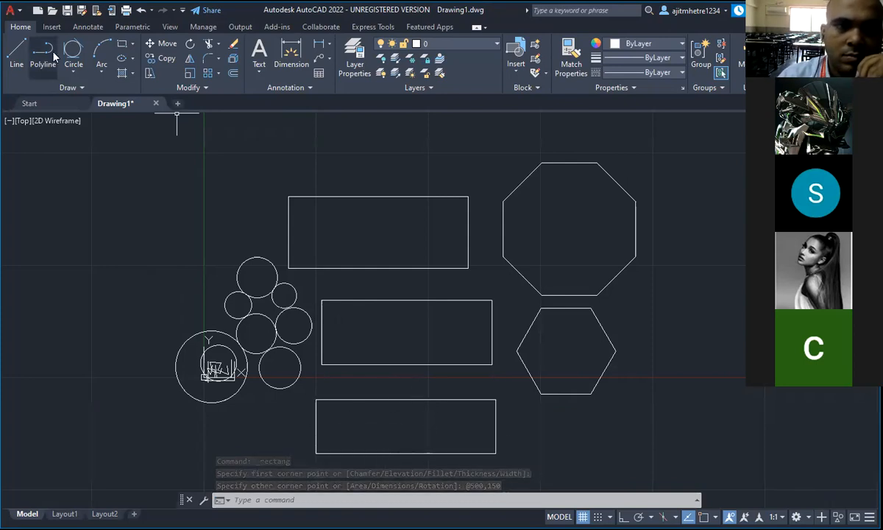
# Draw a five-sided polygon inscribed in a circle of radius 200, centred freely above the circles and left of the upper rectangle
pyautogui.click(132, 44)
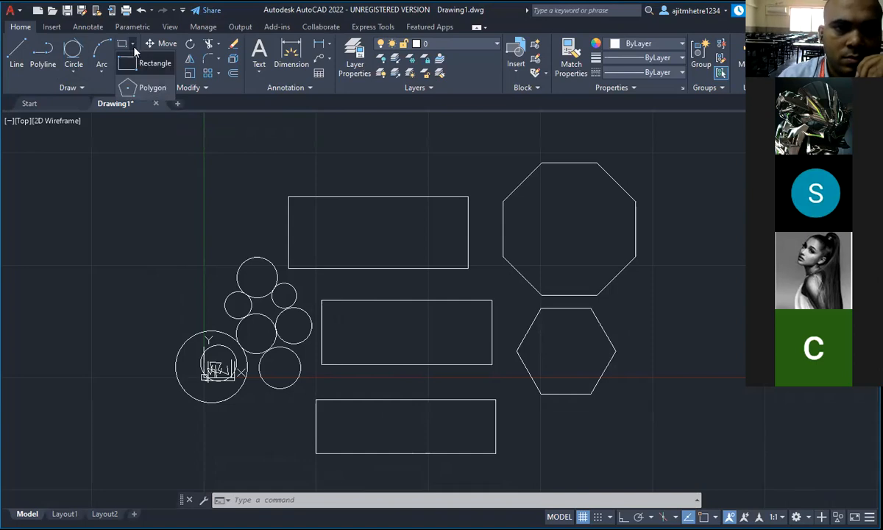
pyautogui.click(147, 87)
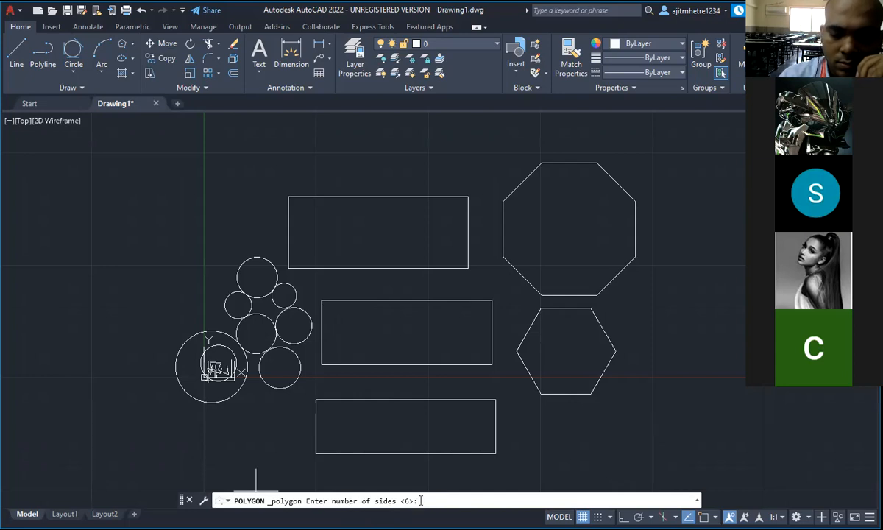
pyautogui.write('5')
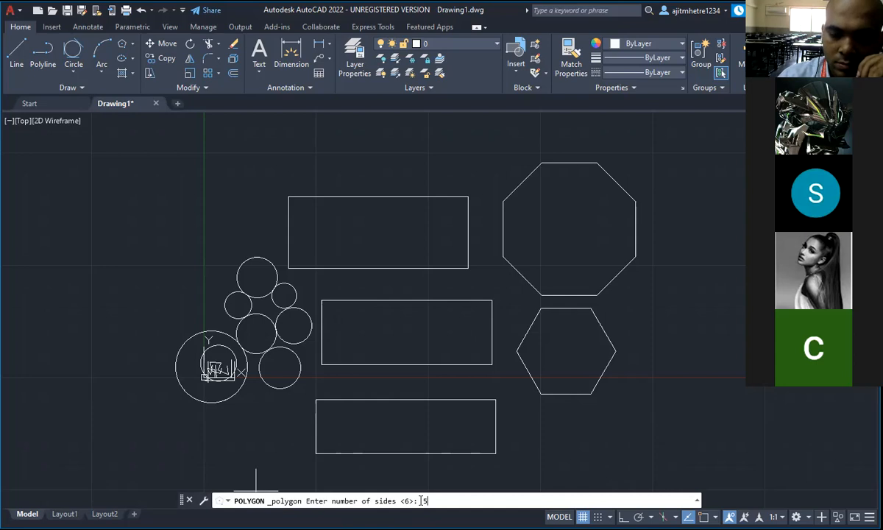
pyautogui.press('Return')
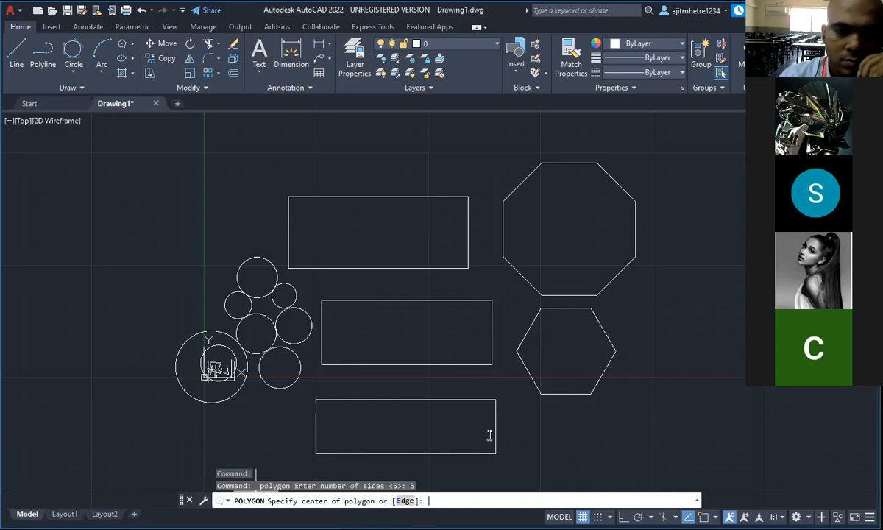
pyautogui.click(176, 225)
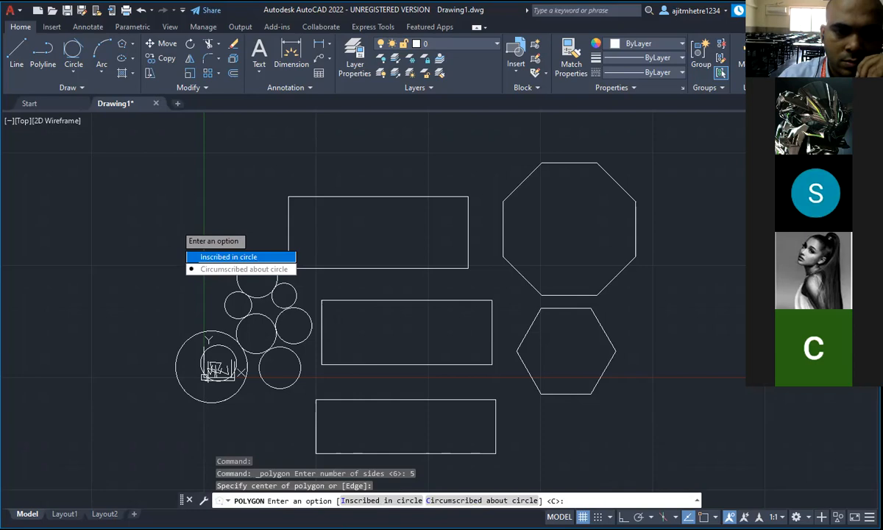
pyautogui.click(228, 257)
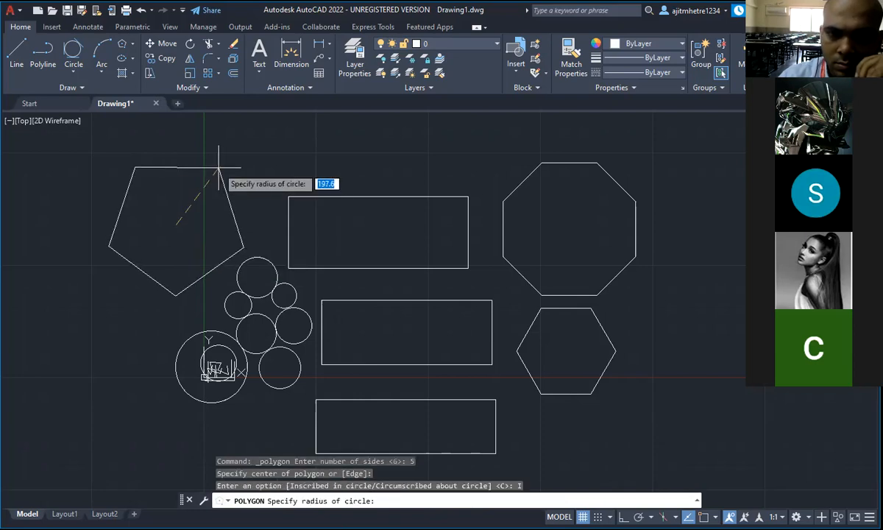
pyautogui.write('200')
pyautogui.press('Return')
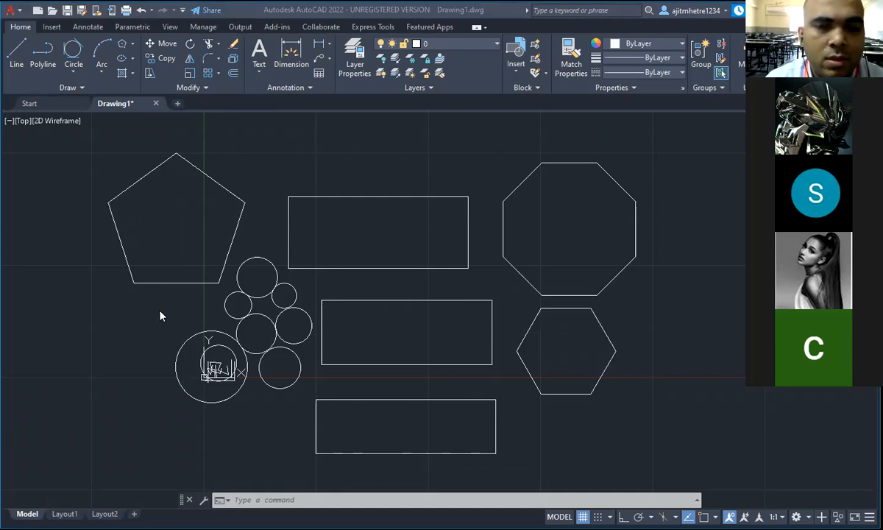
pyautogui.scroll(-3, 298, 331)
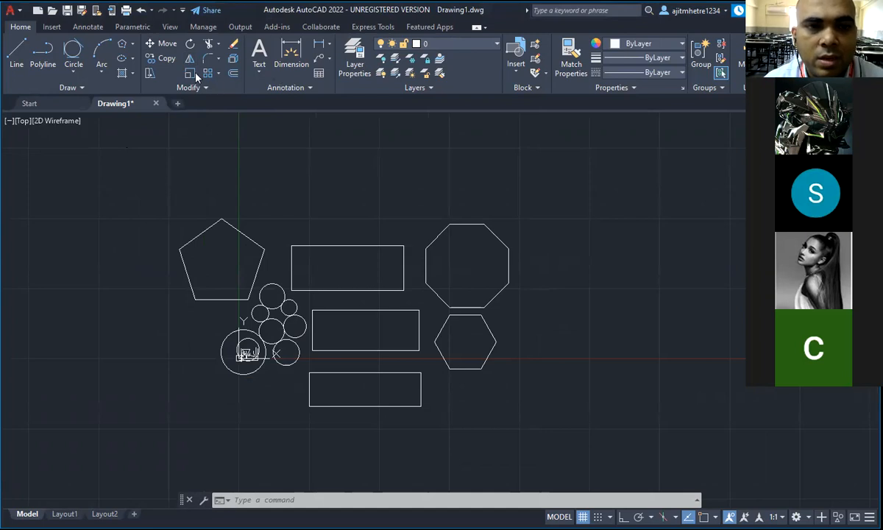
pyautogui.click(160, 41)
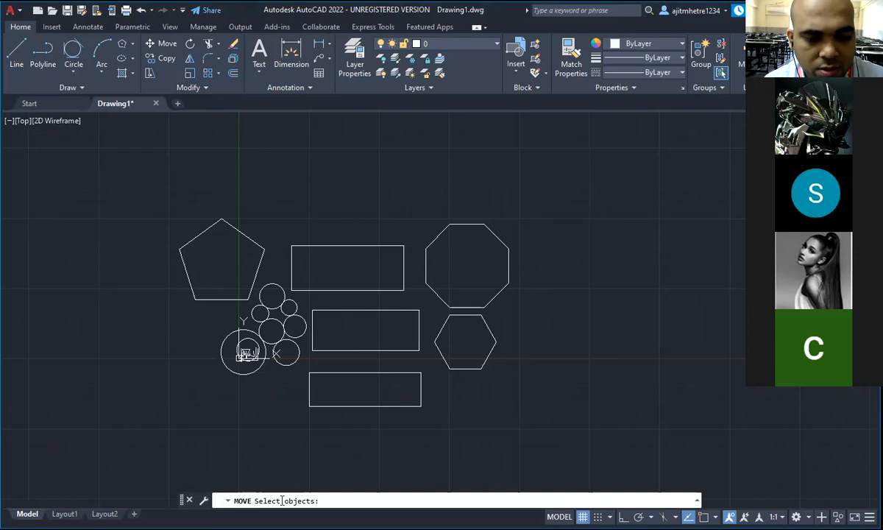
pyautogui.press('Escape')
pyautogui.press('Escape')
# Move the octagon by its upper-right vertex about 909 units at 150°, placing it above the pentagon and the upper rectangle
pyautogui.click(152, 39)
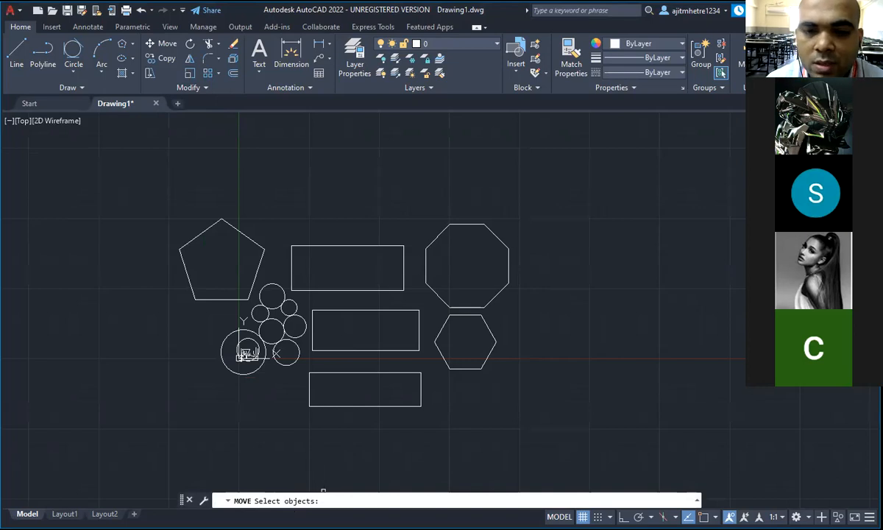
pyautogui.click(493, 234)
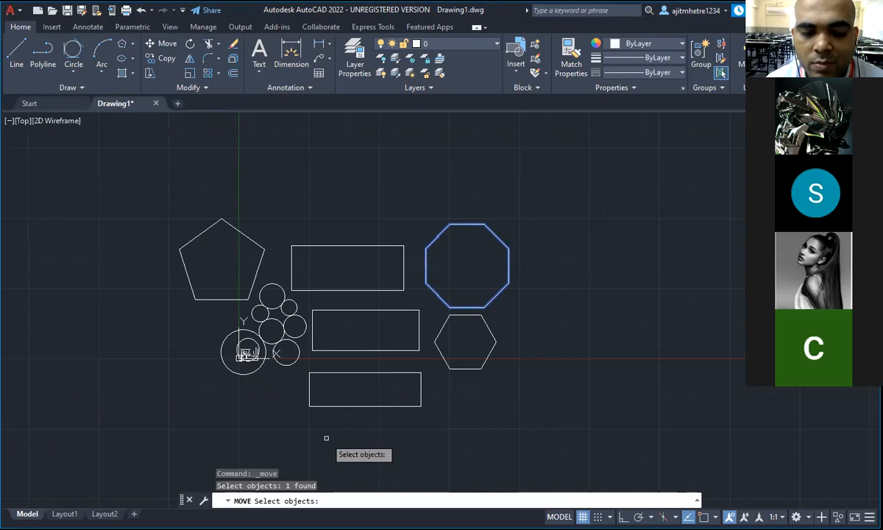
pyautogui.press('Return')
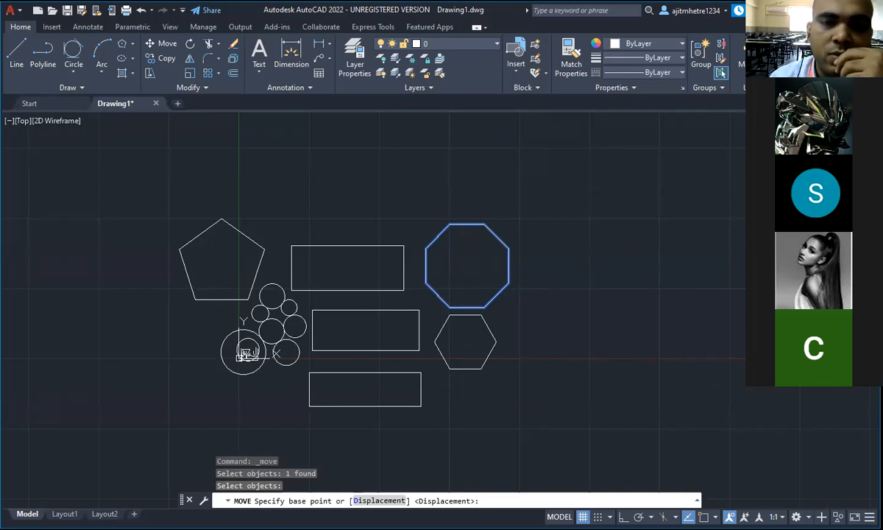
pyautogui.click(483, 223)
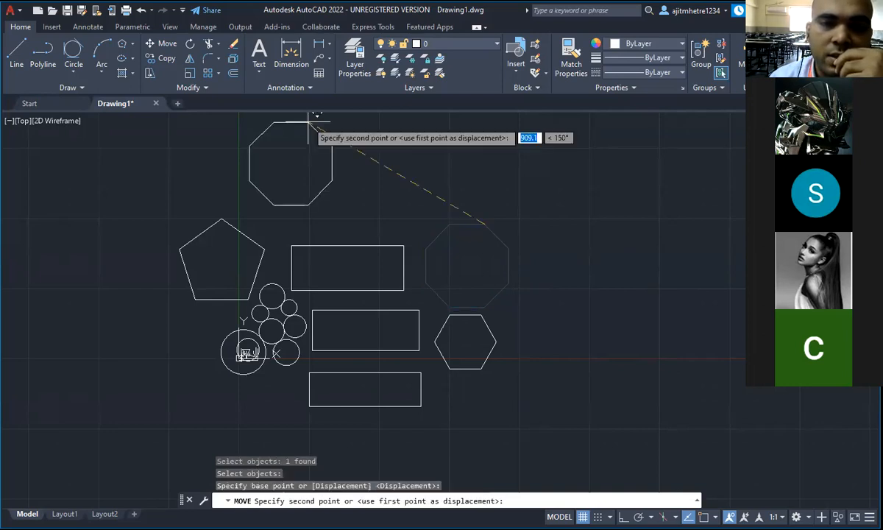
pyautogui.click(309, 122)
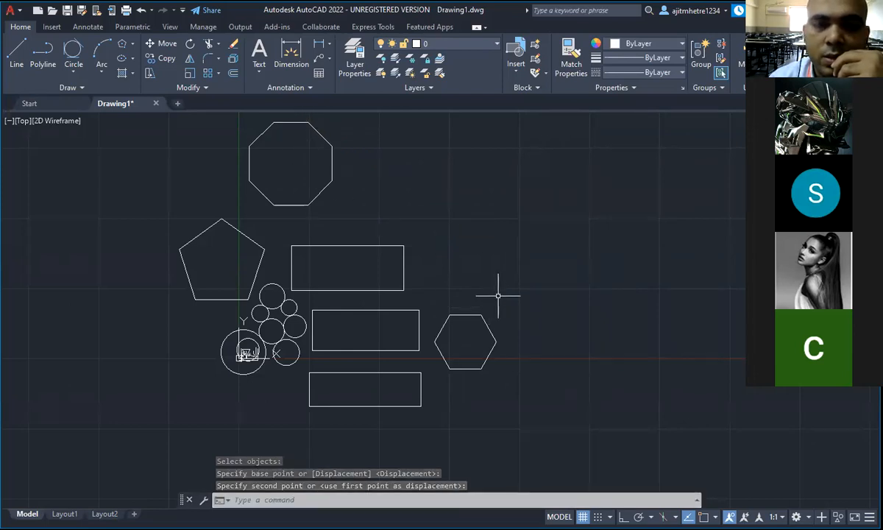
# Move the hexagon by its lower-left vertex to a free spot directly right of the octagon
pyautogui.click(165, 47)
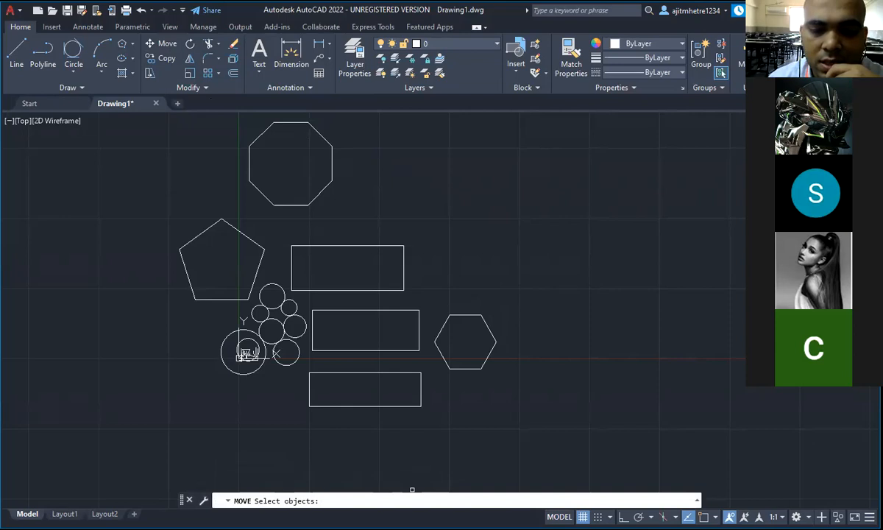
pyautogui.click(466, 368)
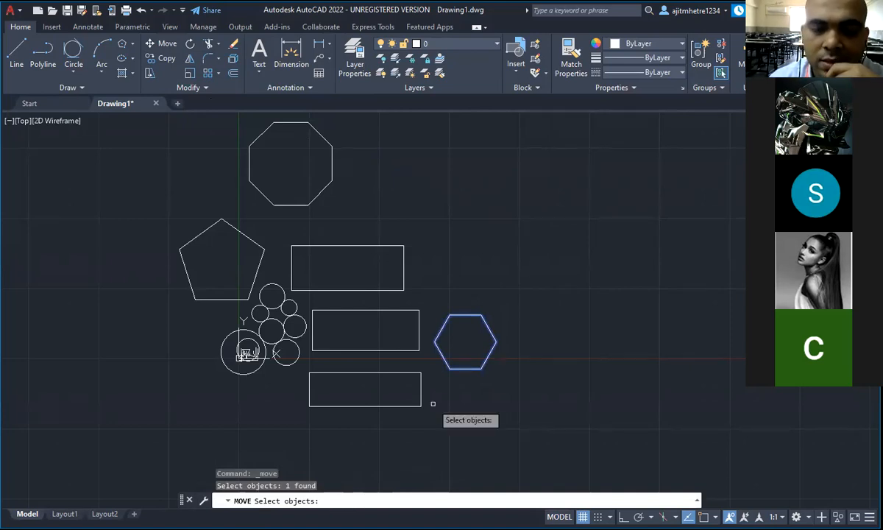
pyautogui.press('Return')
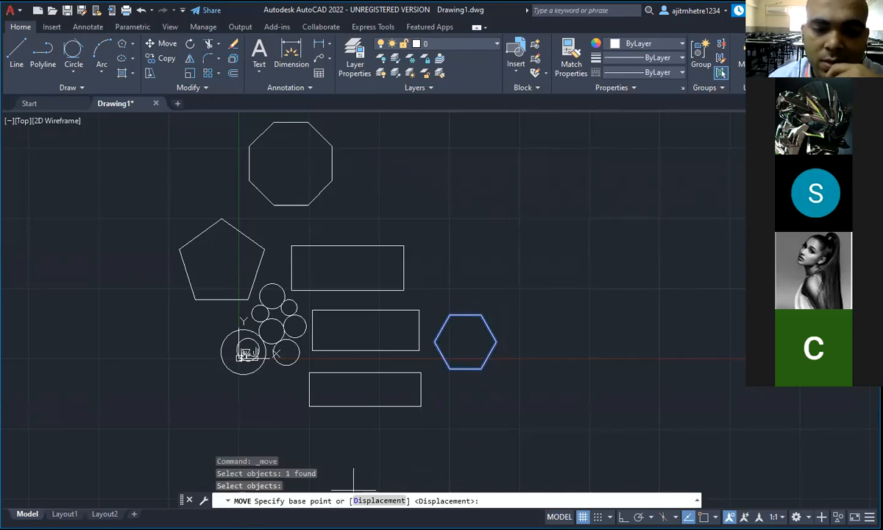
pyautogui.click(450, 369)
pyautogui.click(353, 192)
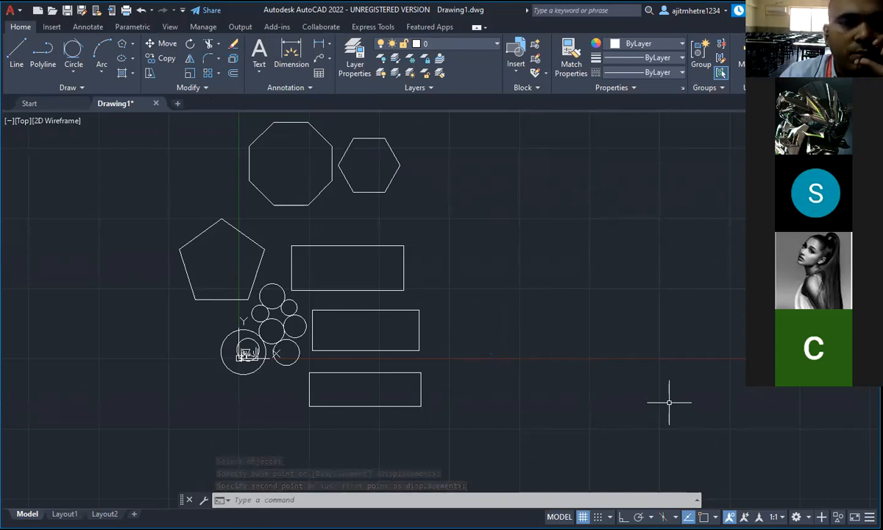
# Copy the octagon and hexagon pair four times, placing two copies to its right in the same row and two in a row directly below those
pyautogui.click(166, 58)
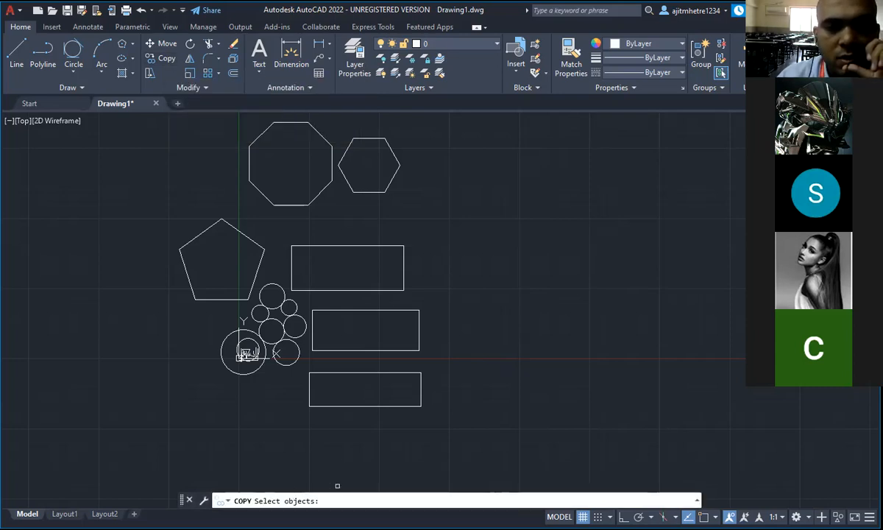
pyautogui.click(419, 224)
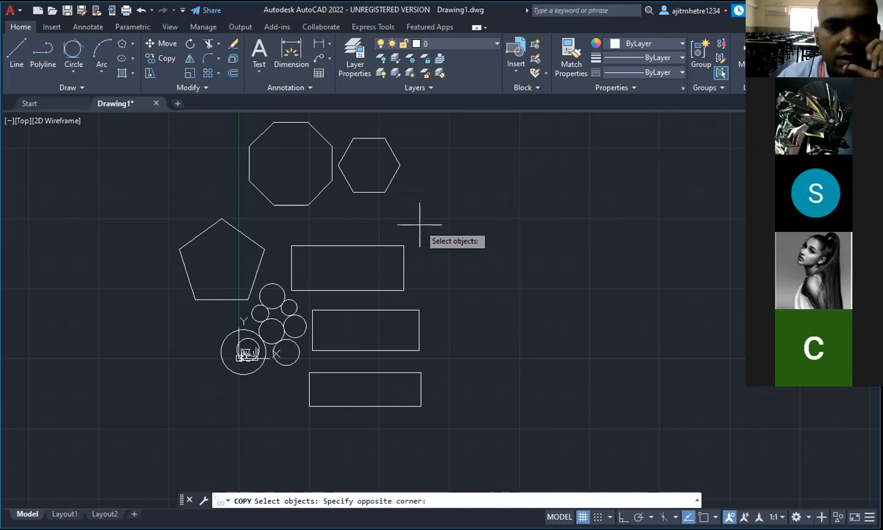
pyautogui.click(244, 116)
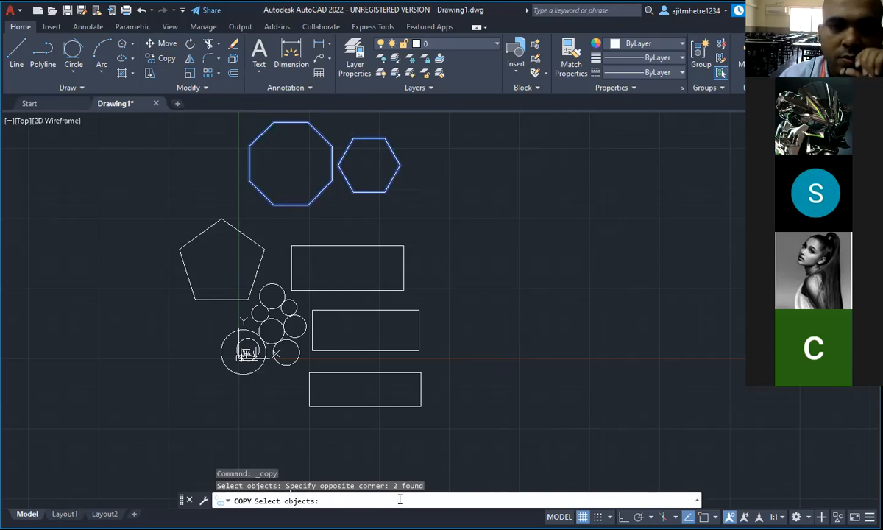
pyautogui.press('Return')
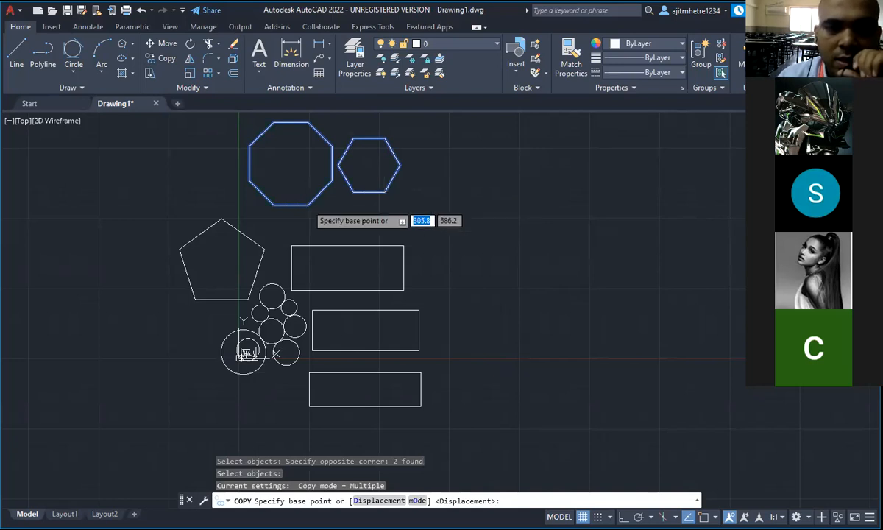
pyautogui.click(309, 203)
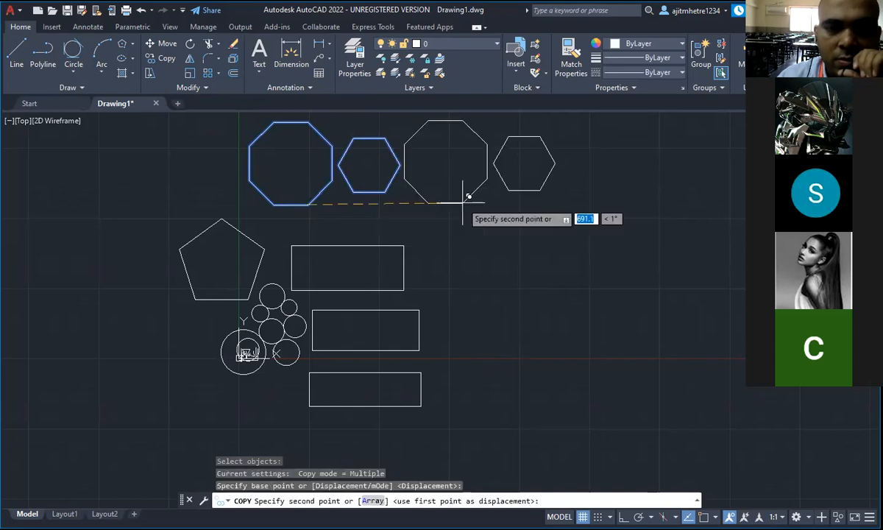
pyautogui.click(472, 199)
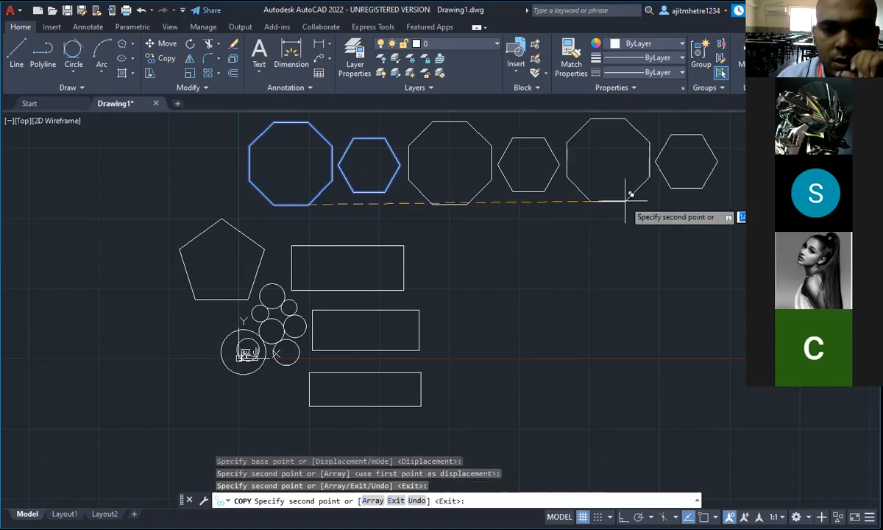
pyautogui.click(630, 194)
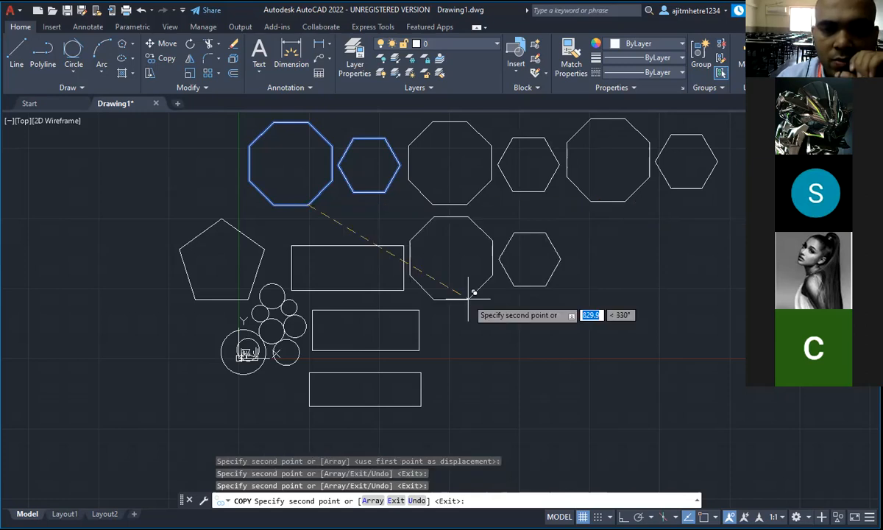
pyautogui.click(468, 296)
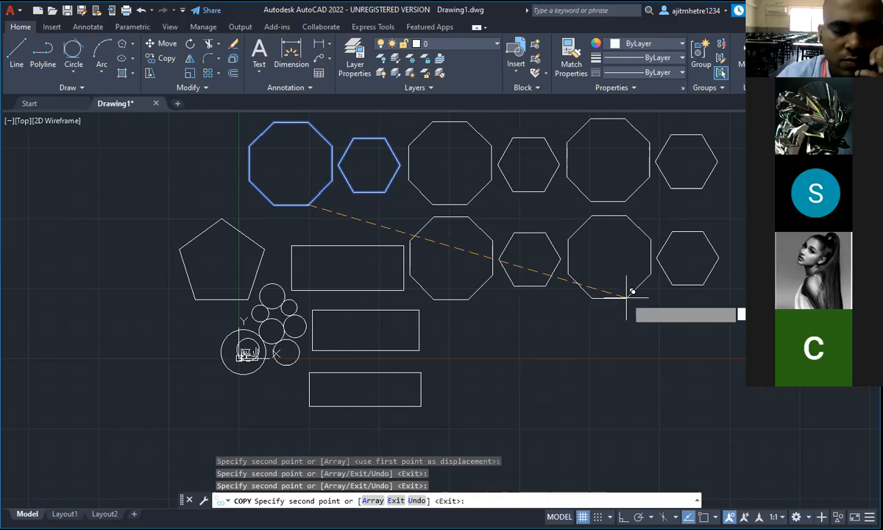
pyautogui.click(625, 298)
pyautogui.press('Escape')
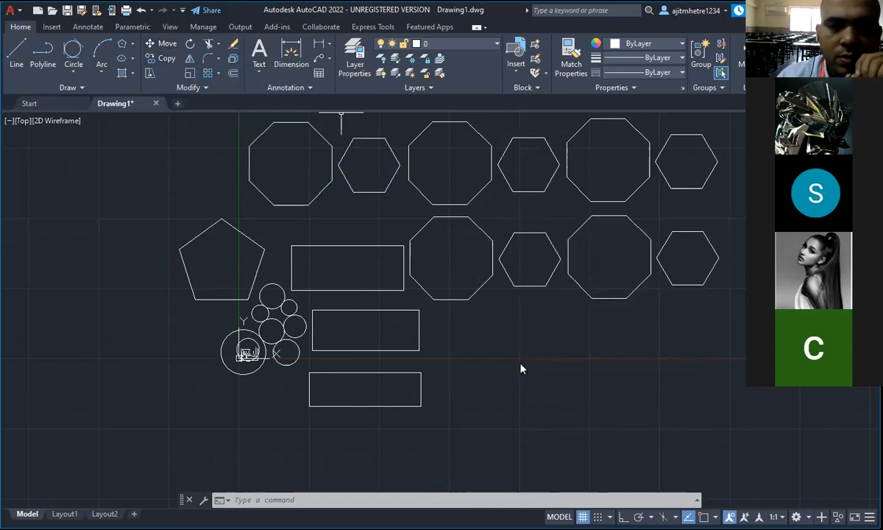
# Copy the four octagon-hexagon pairs together with the middle rectangle once, placing the copy freely below and slightly right of the originals
pyautogui.scroll(4, 363, 346)
pyautogui.scroll(-6, 362, 345)
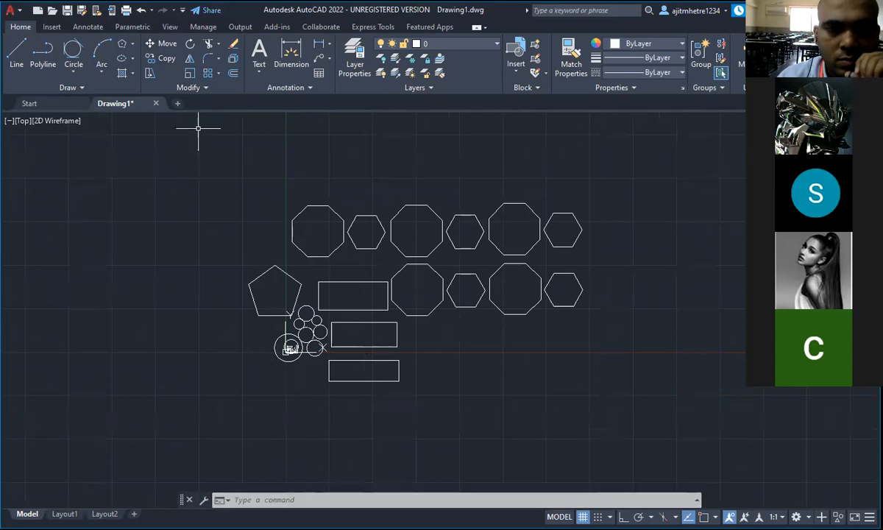
pyautogui.click(166, 59)
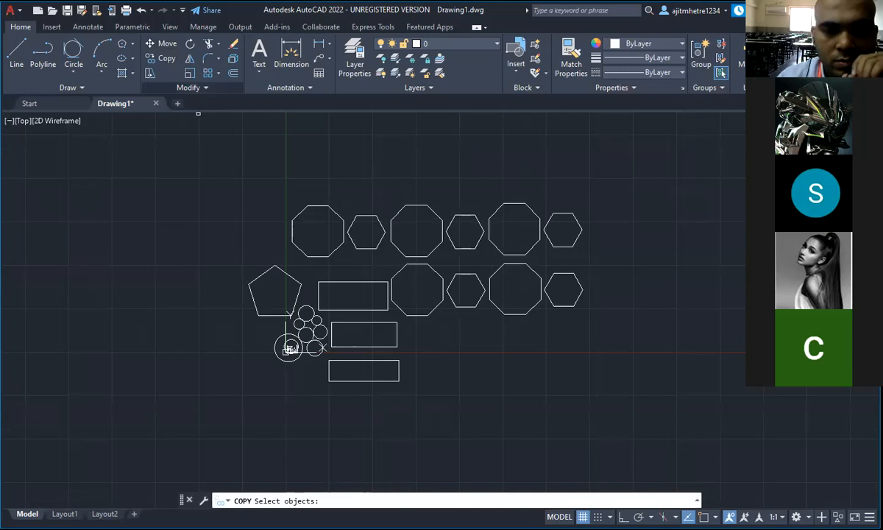
pyautogui.click(593, 325)
pyautogui.click(389, 190)
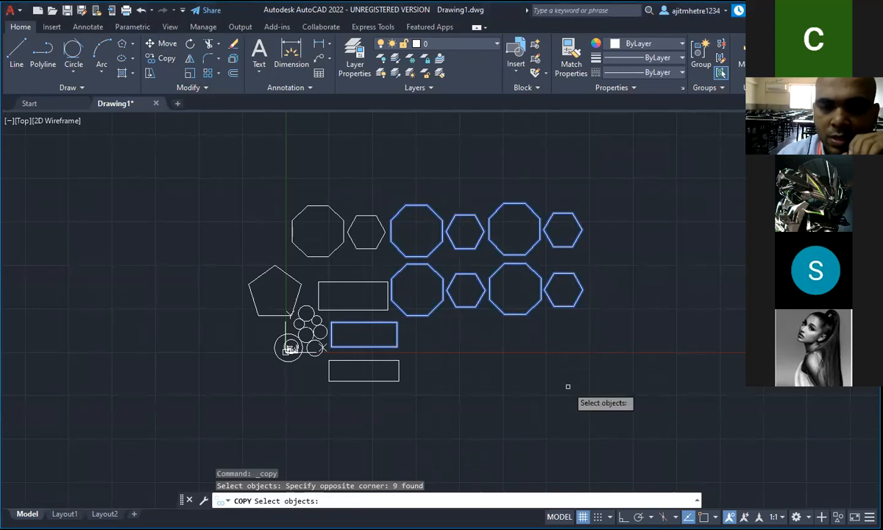
pyautogui.press('Return')
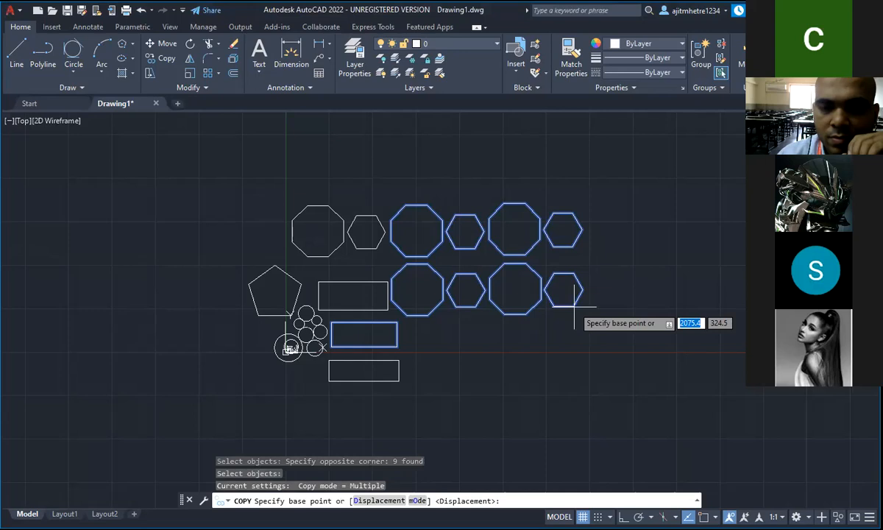
pyautogui.click(574, 306)
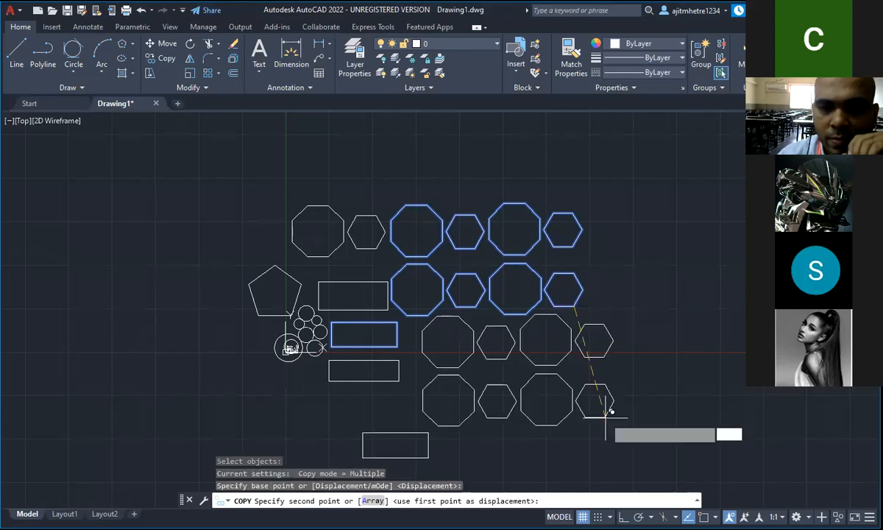
pyautogui.click(604, 416)
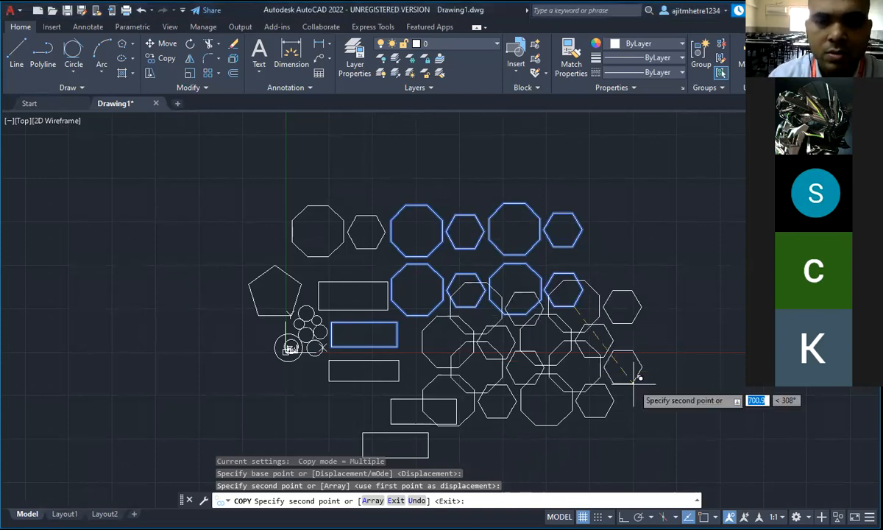
pyautogui.press('Escape')
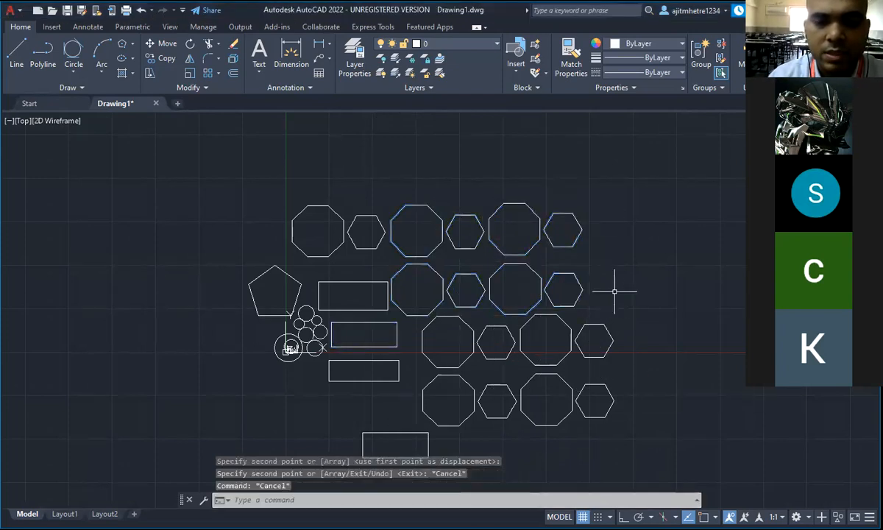
pyautogui.press('Escape')
pyautogui.scroll(-2, 467, 382)
pyautogui.scroll(2, 464, 394)
pyautogui.scroll(-4, 471, 391)
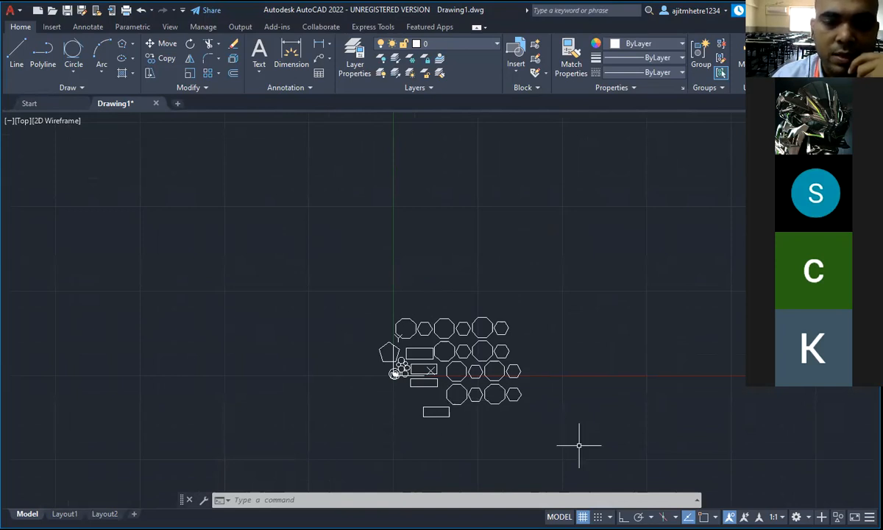
pyautogui.click(340, 306)
pyautogui.click(545, 426)
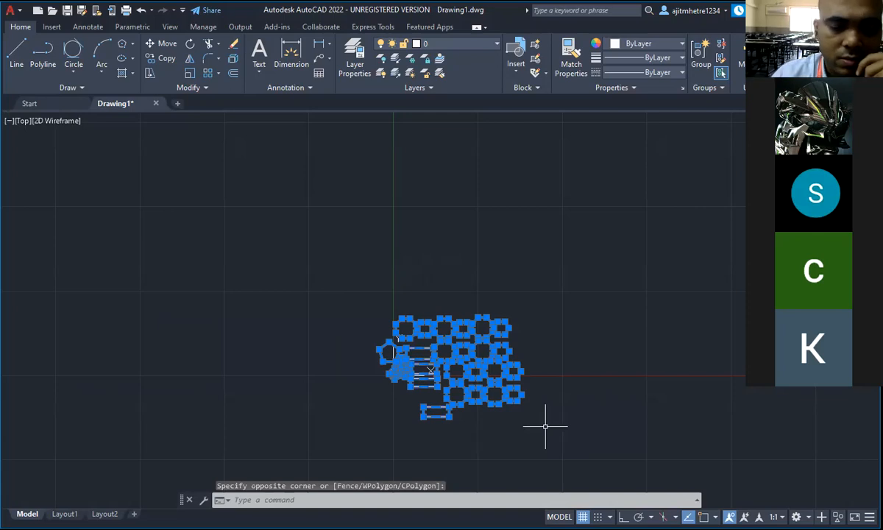
pyautogui.press('Escape')
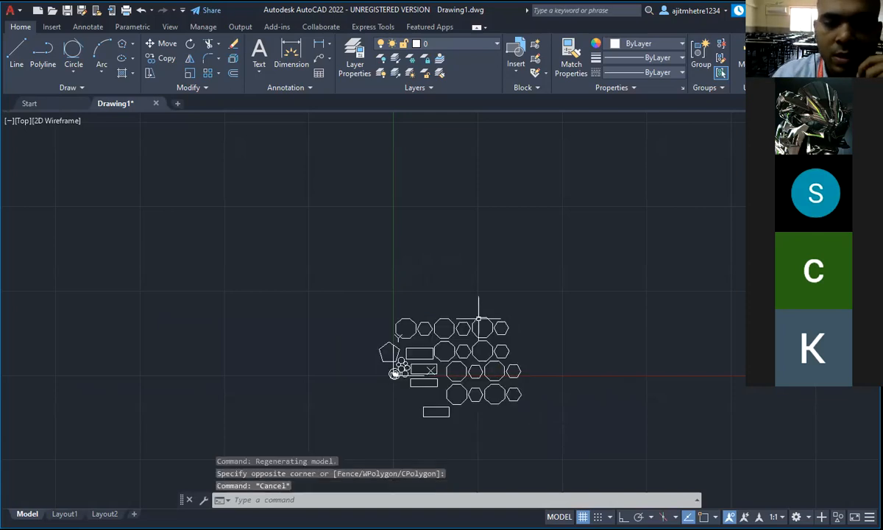
# Move all the shapes together up and slightly right, well above the X axis and just right of the Y axis
pyautogui.click(351, 300)
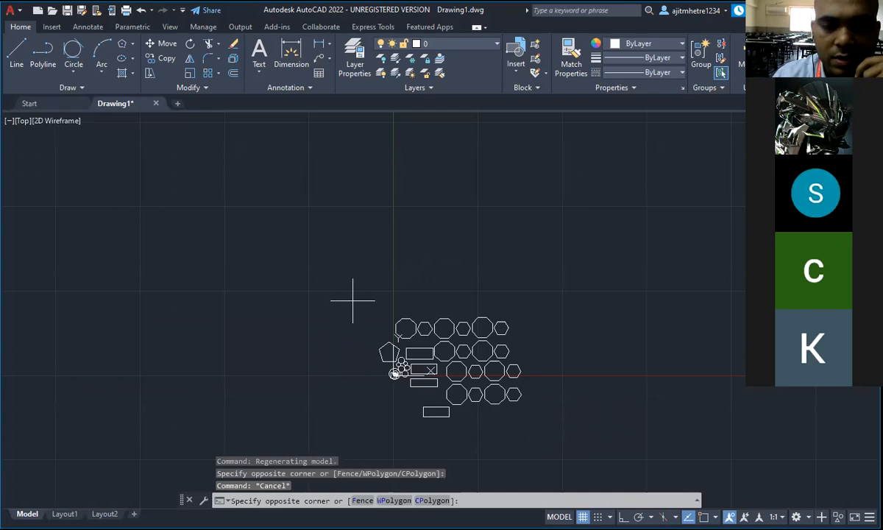
pyautogui.click(563, 424)
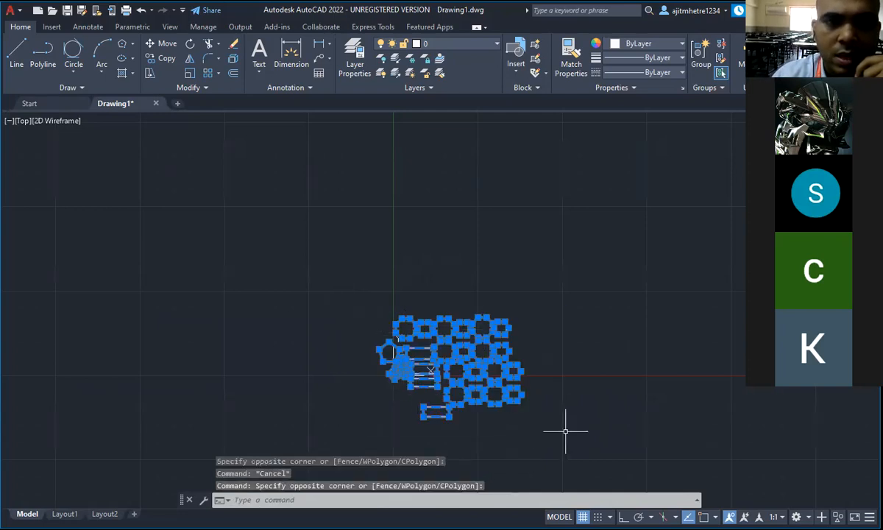
pyautogui.click(168, 45)
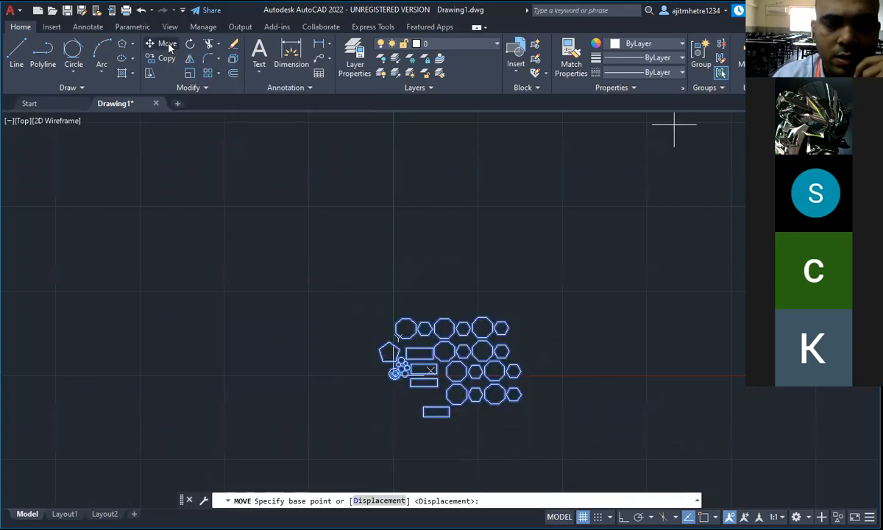
pyautogui.click(448, 412)
pyautogui.click(467, 224)
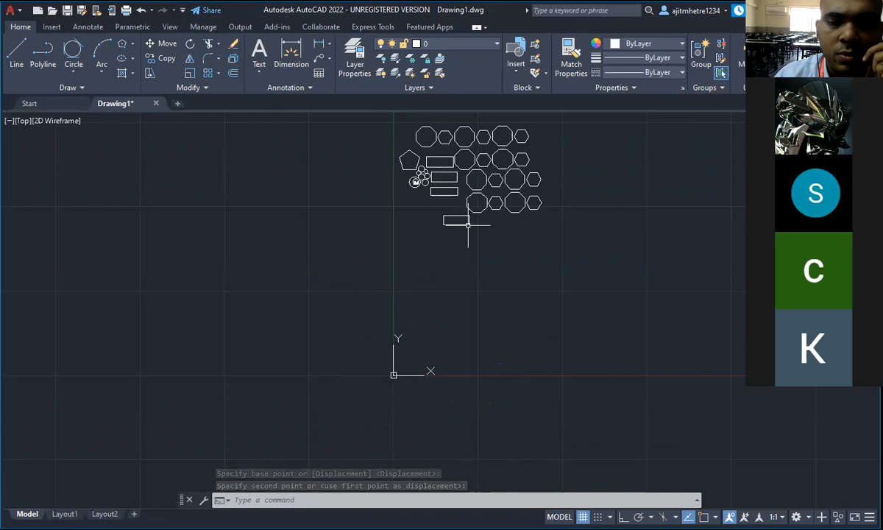
# Move all the shapes together straight down by about 2504 units, so they sit just above the X axis
pyautogui.click(553, 234)
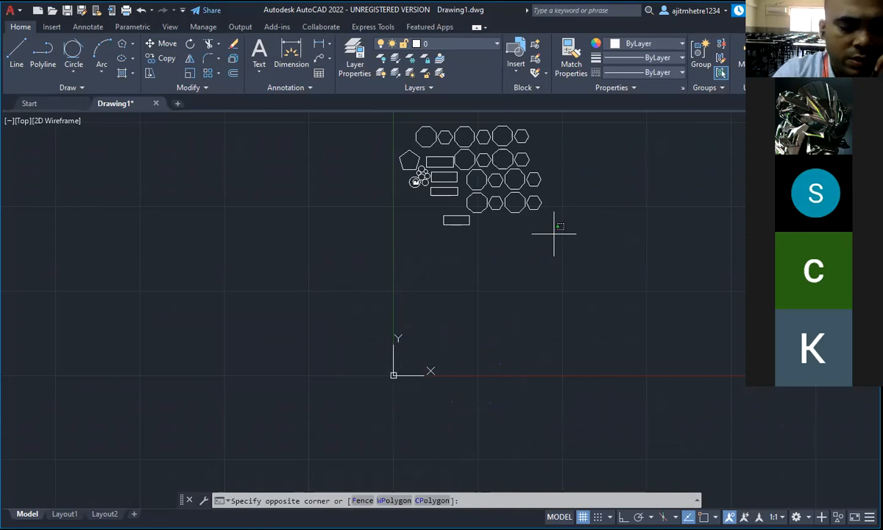
pyautogui.press('Escape')
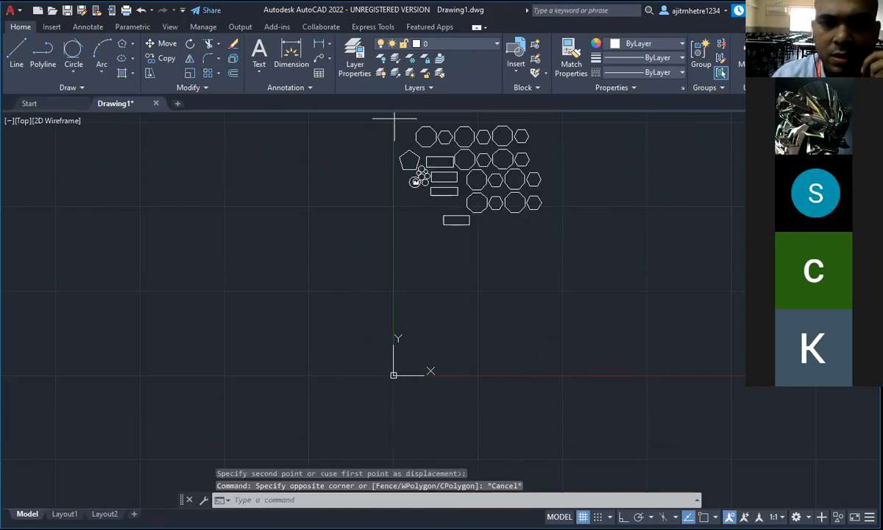
pyautogui.click(393, 118)
pyautogui.click(560, 232)
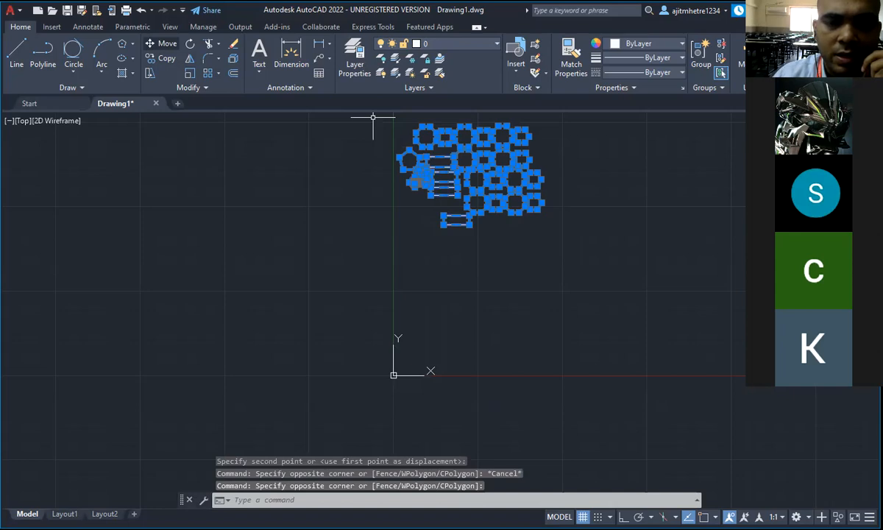
pyautogui.click(161, 43)
pyautogui.click(411, 186)
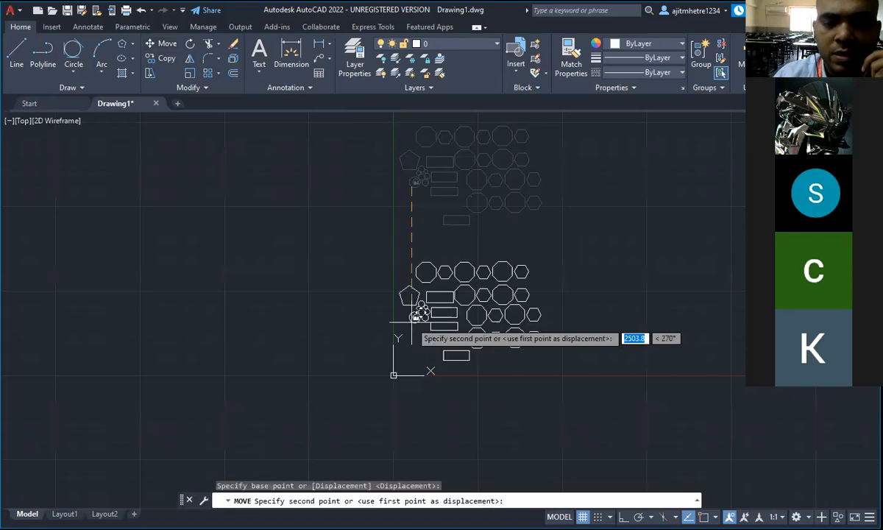
pyautogui.click(411, 322)
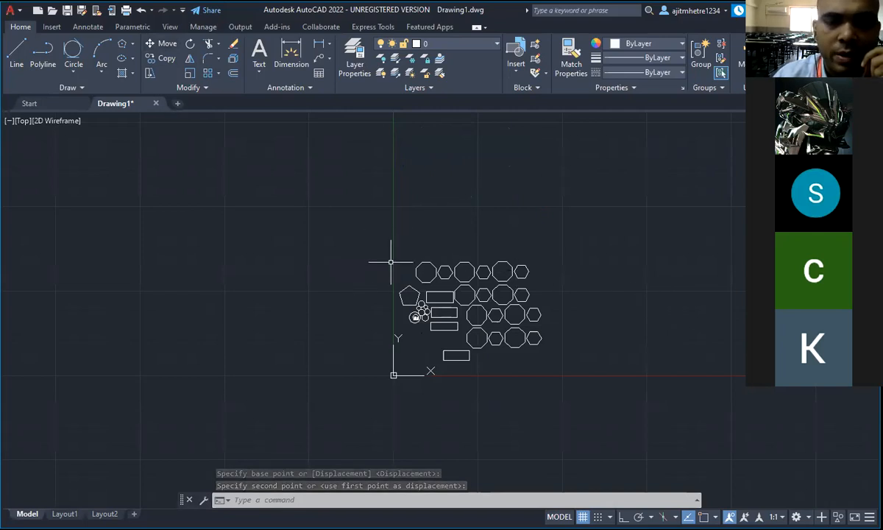
# Copy the whole group of shapes twice, placing one copy directly above the original and one to its right
pyautogui.click(352, 242)
pyautogui.click(559, 373)
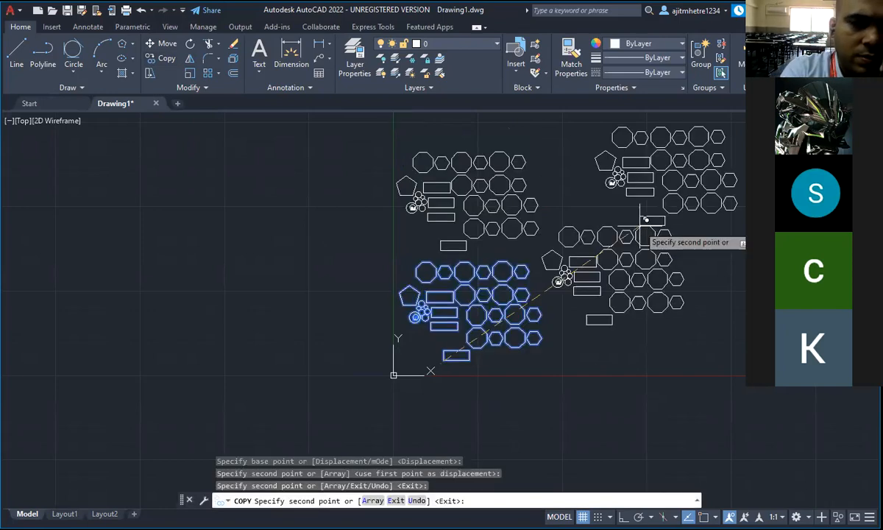
pyautogui.press('Escape')
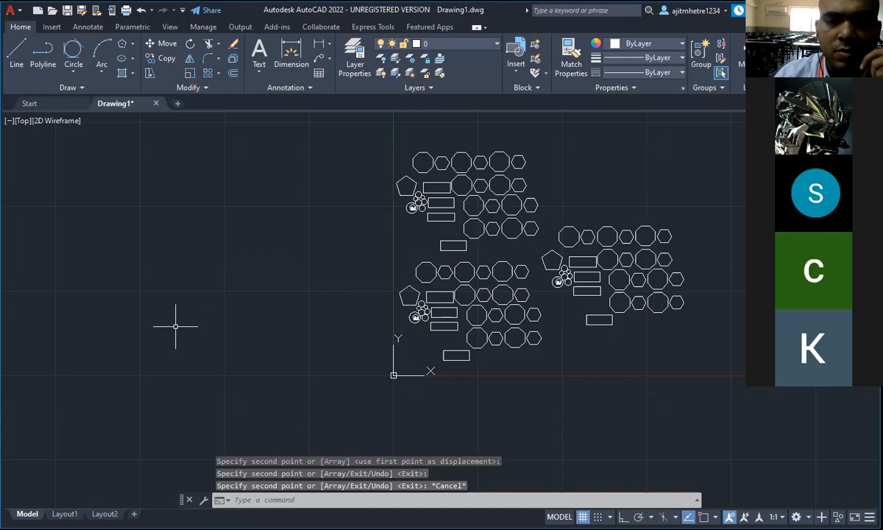
# Mirror all three shape groups across a vertical line just right of the rightmost group, keeping the source objects
pyautogui.scroll(-2, 176, 326)
pyautogui.scroll(2, 512, 300)
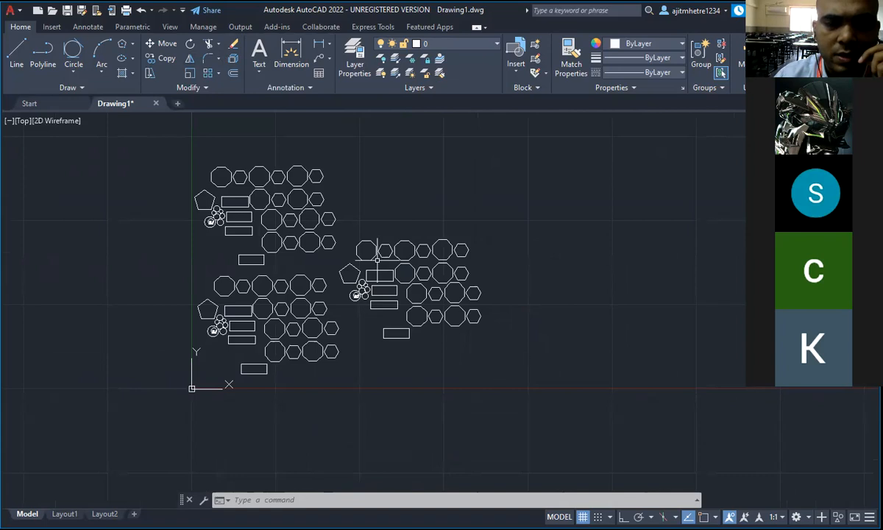
pyautogui.click(153, 155)
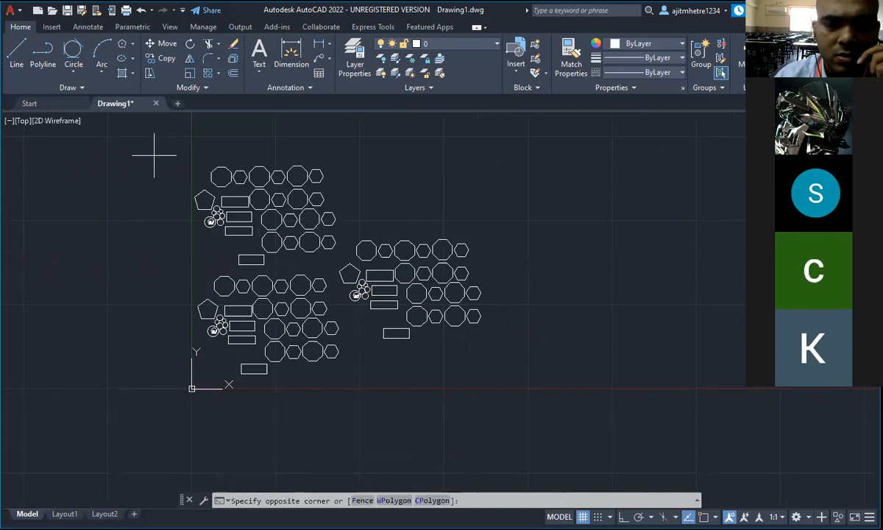
pyautogui.click(493, 384)
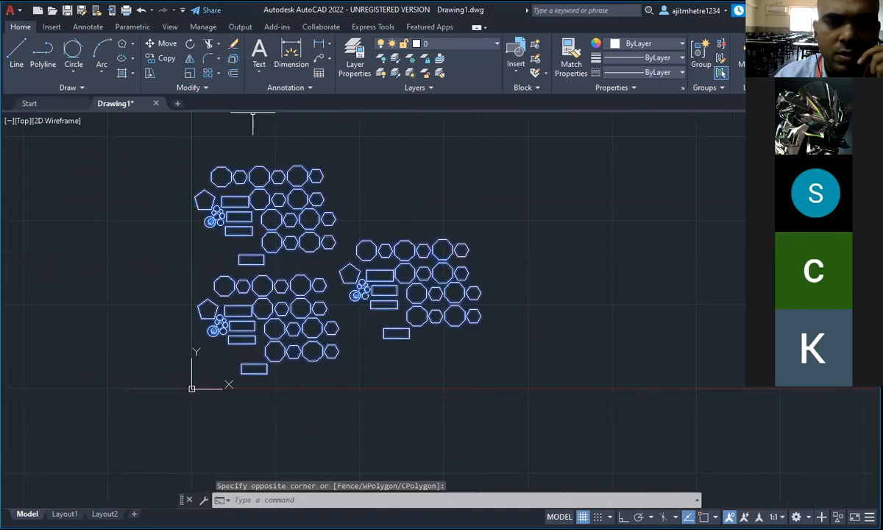
pyautogui.click(190, 59)
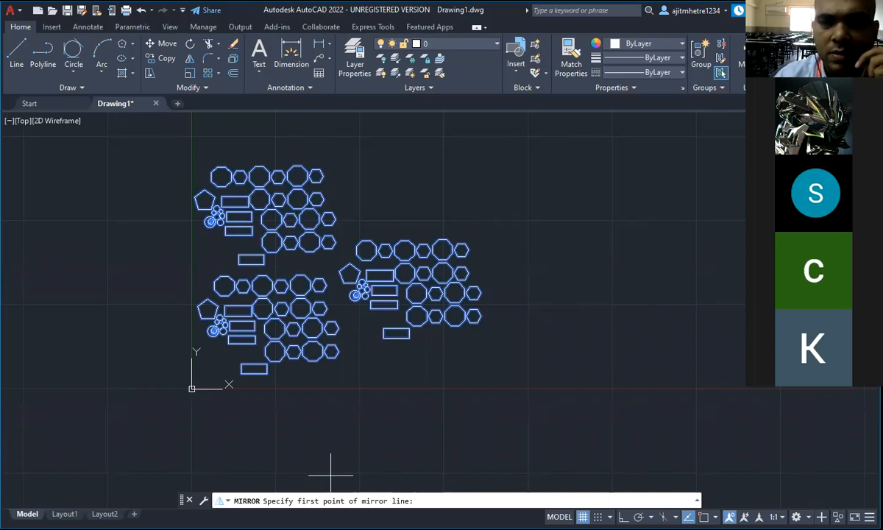
pyautogui.scroll(-2, 287, 377)
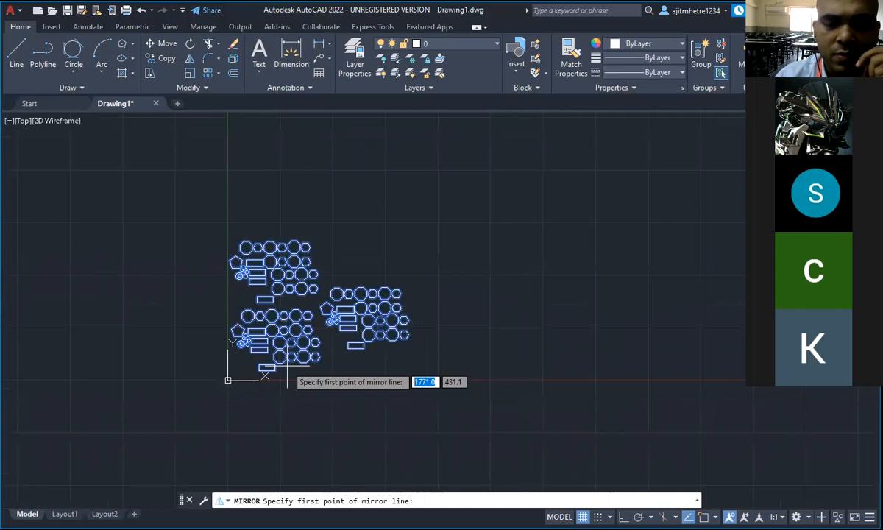
pyautogui.scroll(2, 287, 376)
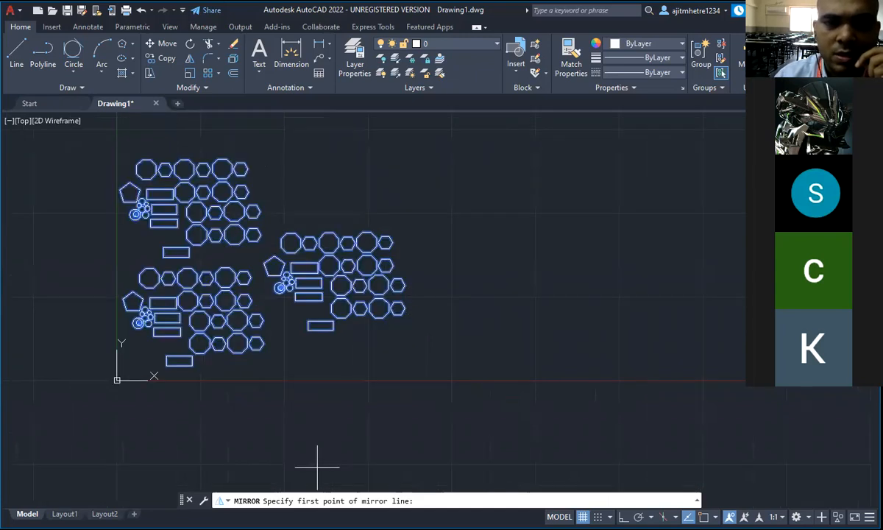
pyautogui.click(425, 137)
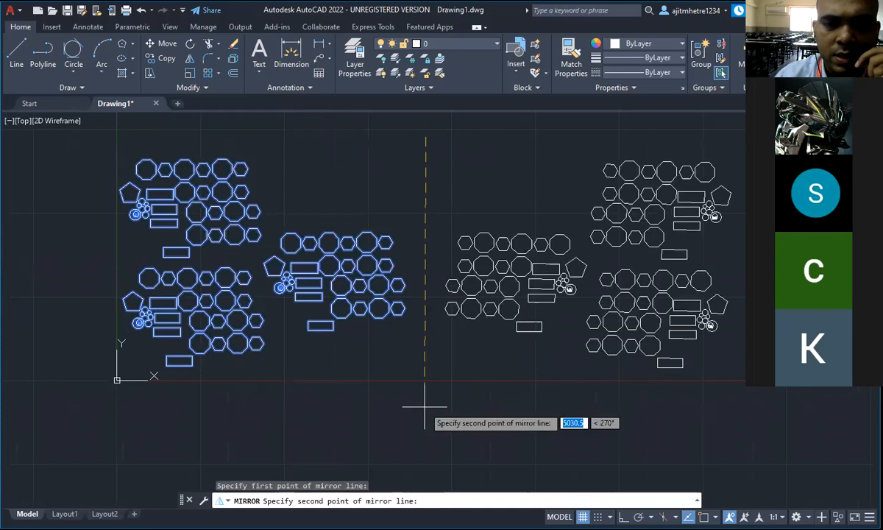
pyautogui.click(424, 406)
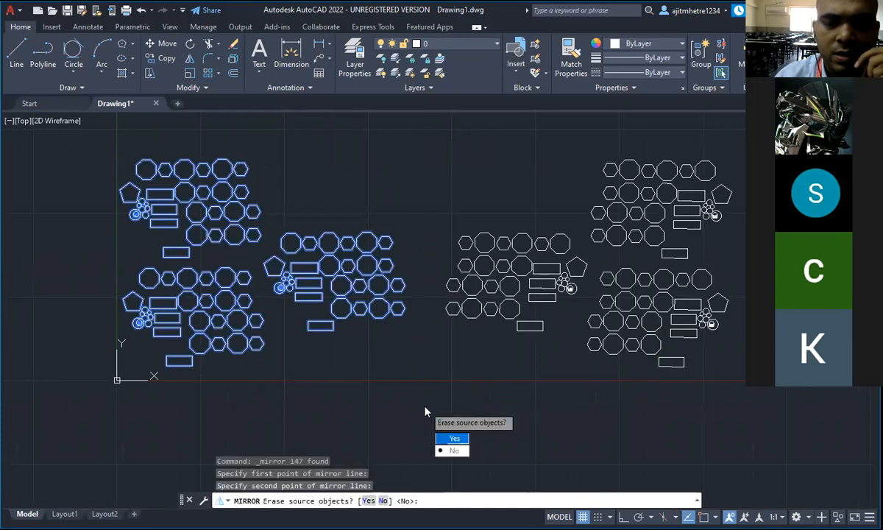
pyautogui.click(454, 452)
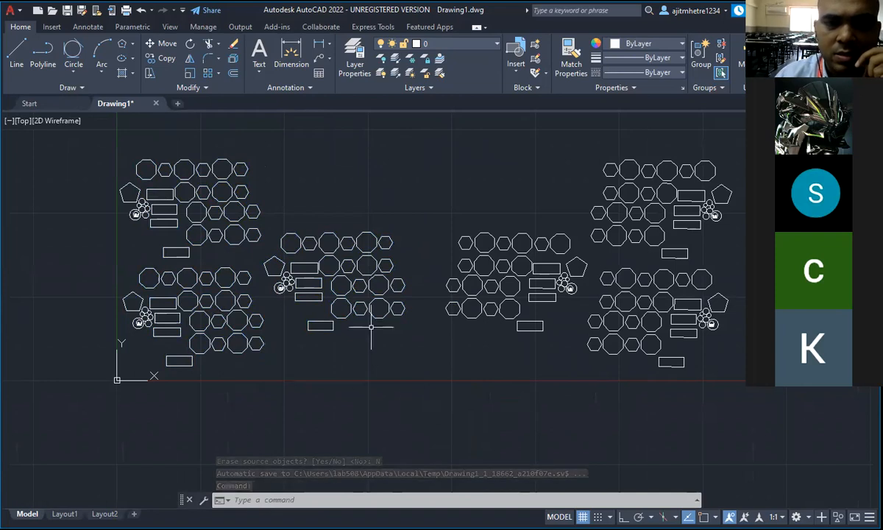
# Mirror all six shape groups across a horizontal line just above the topmost groups, keeping the source objects
pyautogui.scroll(2, 374, 325)
pyautogui.scroll(-4, 371, 325)
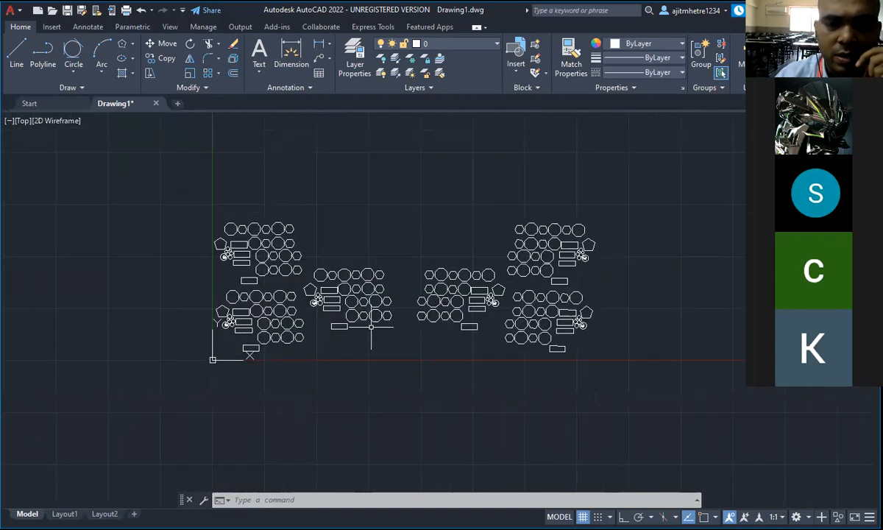
pyautogui.click(184, 213)
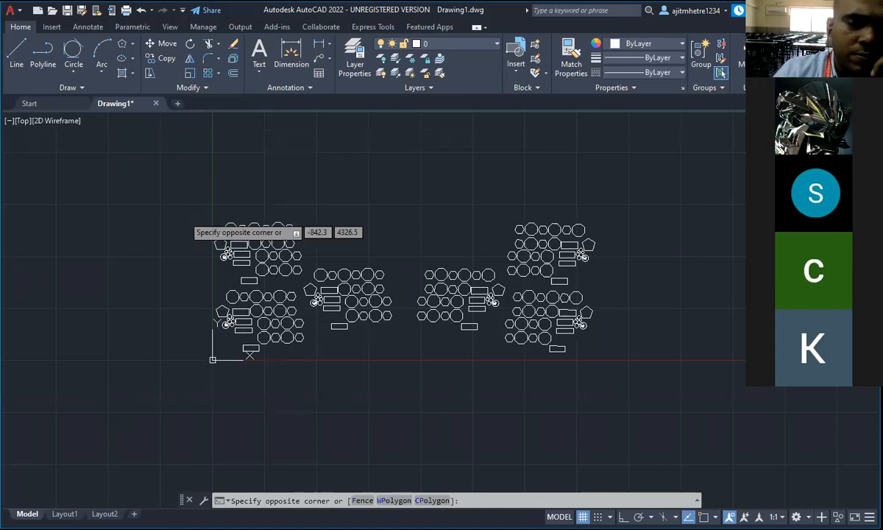
pyautogui.press('Escape')
pyautogui.click(183, 216)
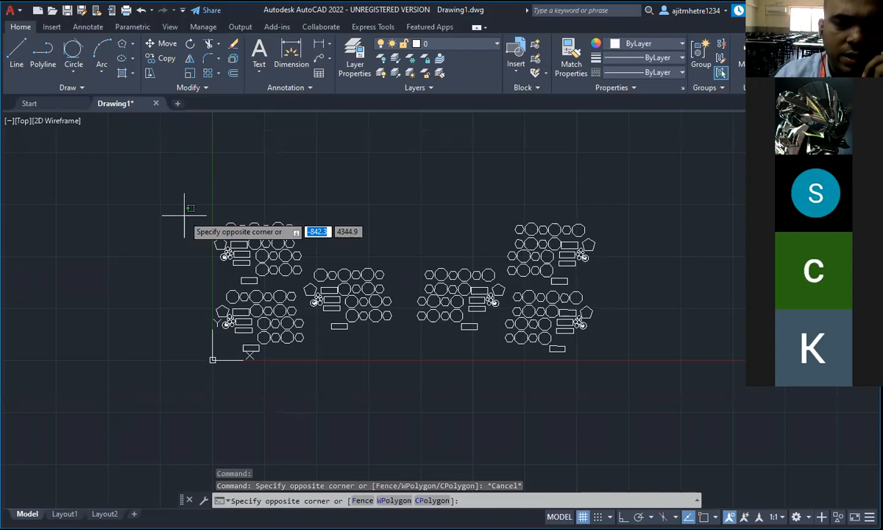
pyautogui.click(615, 375)
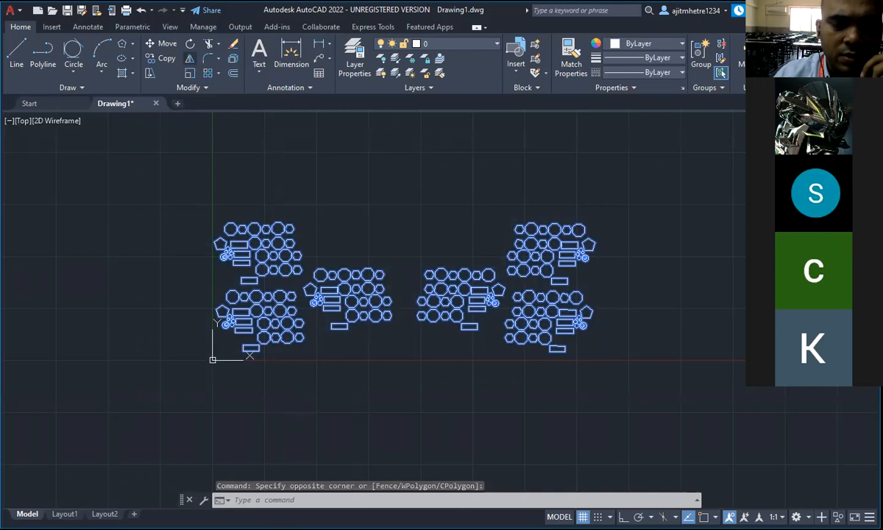
pyautogui.click(190, 58)
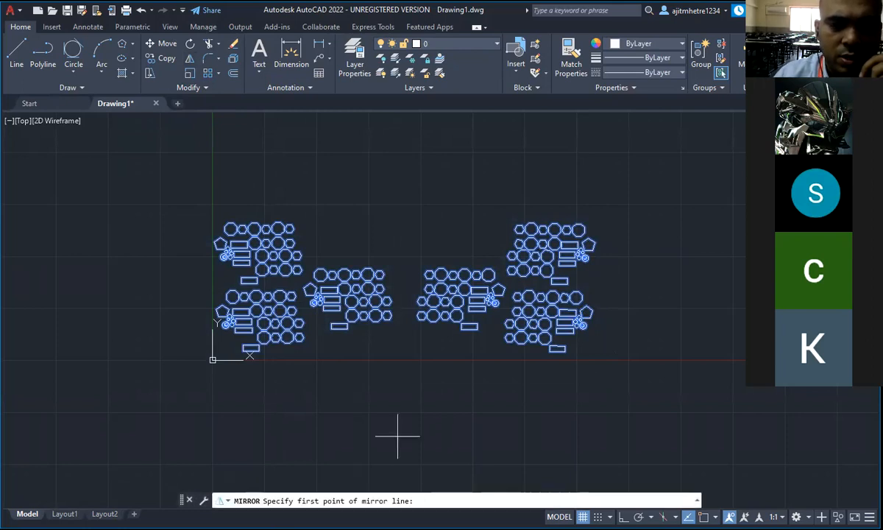
pyautogui.click(195, 204)
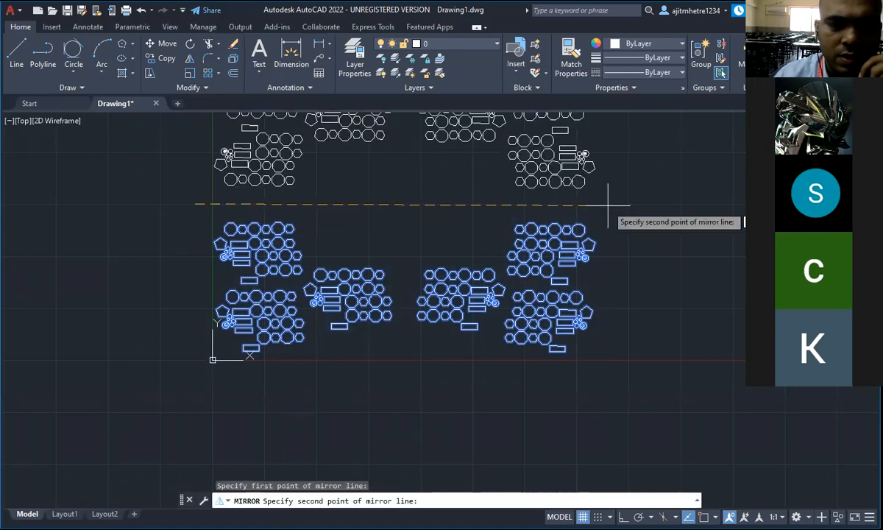
pyautogui.click(607, 204)
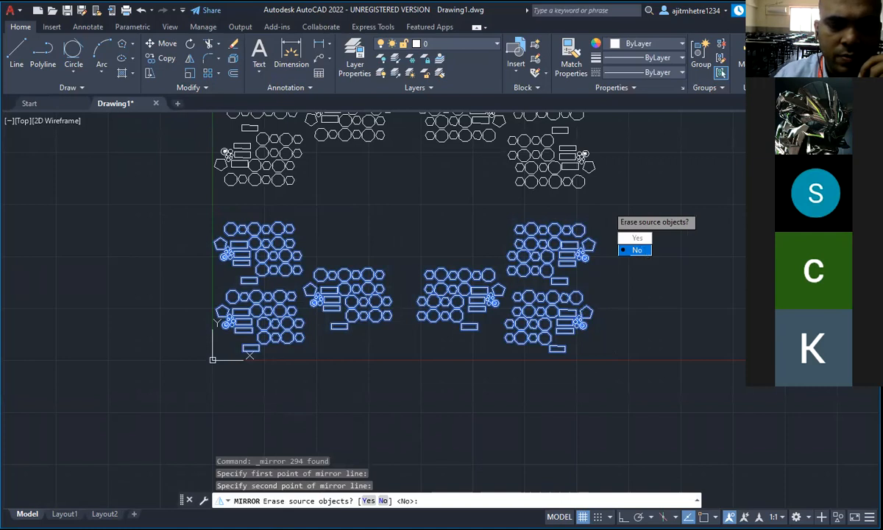
pyautogui.click(637, 250)
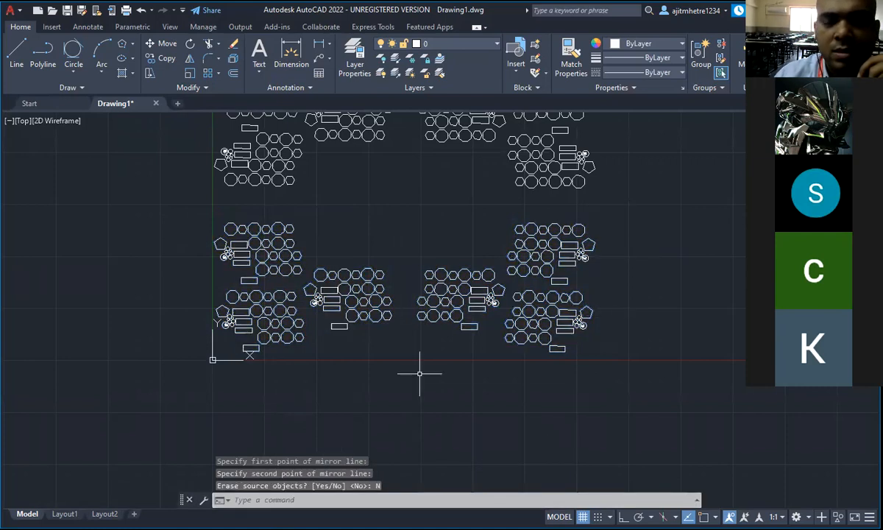
# Draw a rectangle about 5631 by 3029 units in the empty space at the centre of the mirrored shape groups
pyautogui.scroll(4, 420, 373)
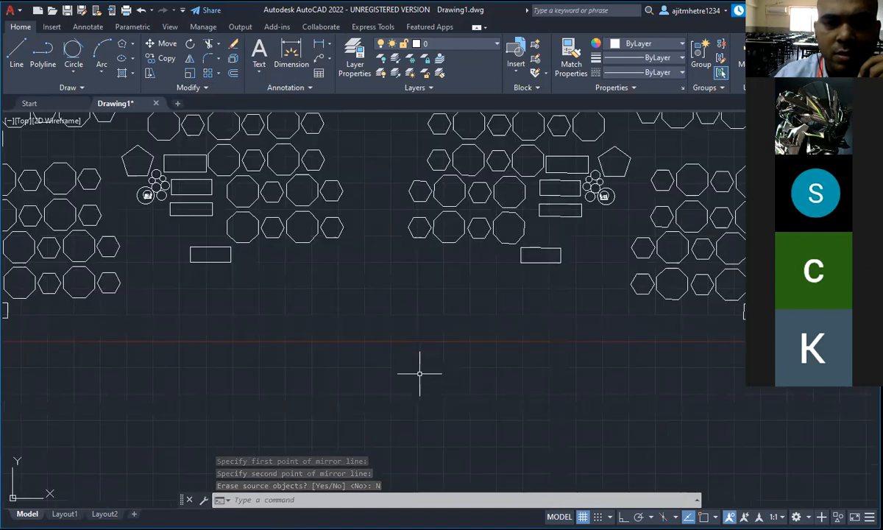
pyautogui.scroll(-7, 419, 373)
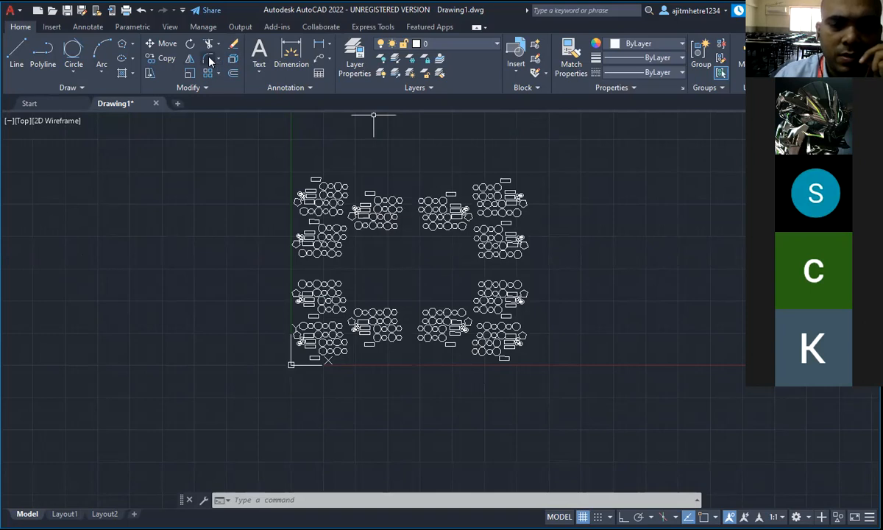
pyautogui.scroll(2, 309, 273)
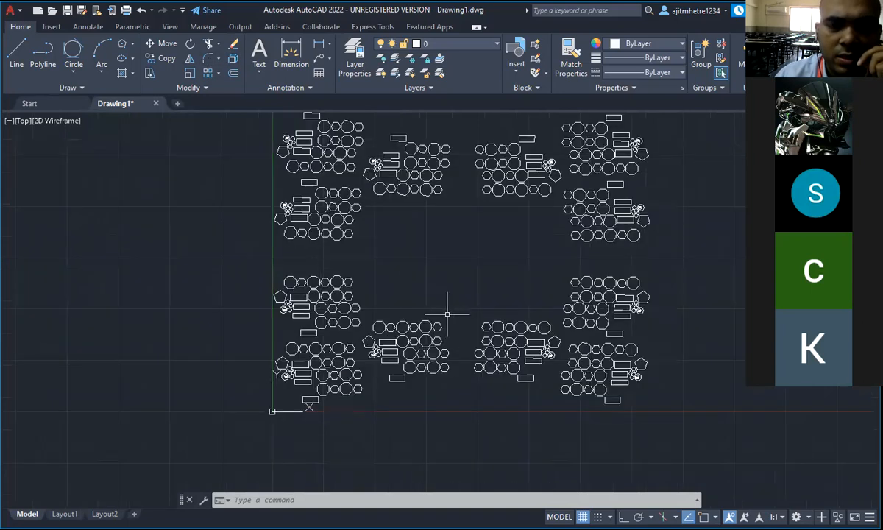
pyautogui.scroll(2, 521, 313)
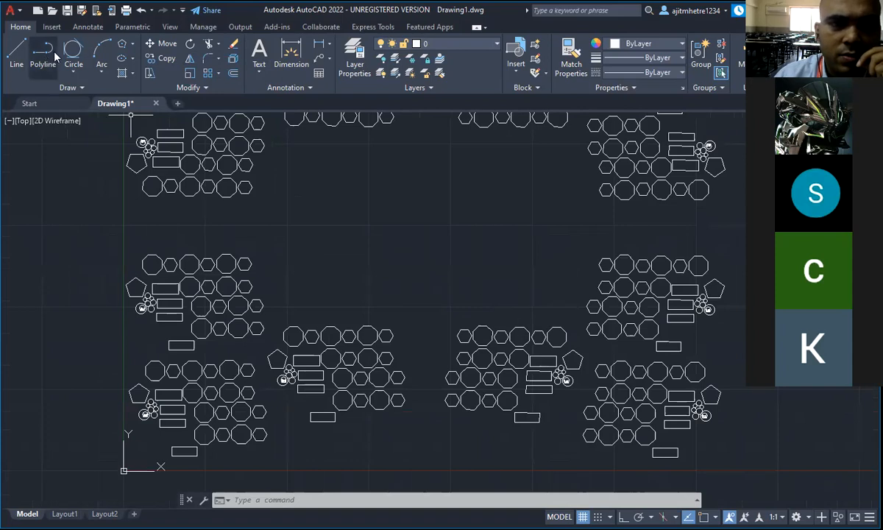
pyautogui.click(130, 45)
pyautogui.click(153, 92)
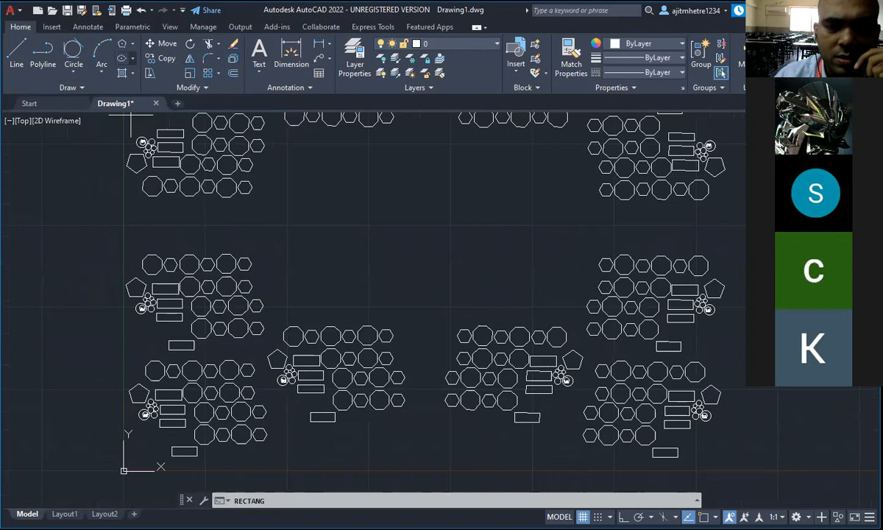
pyautogui.click(286, 146)
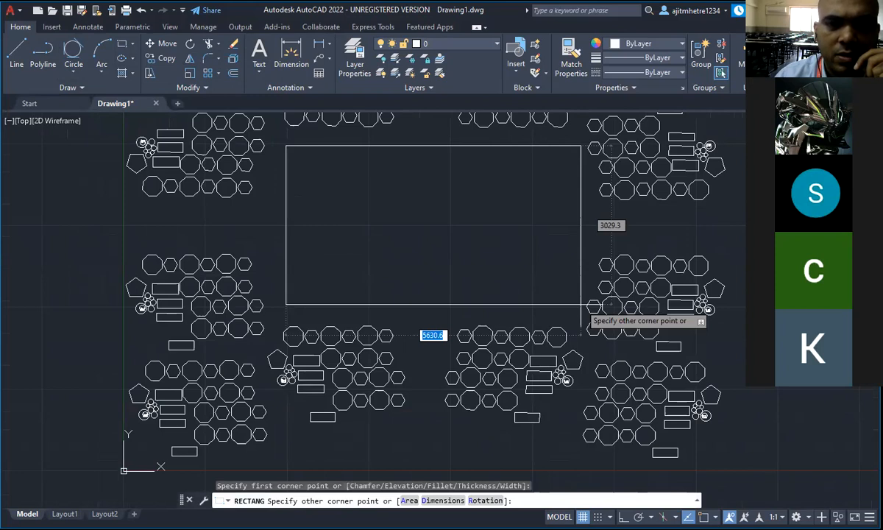
pyautogui.click(581, 304)
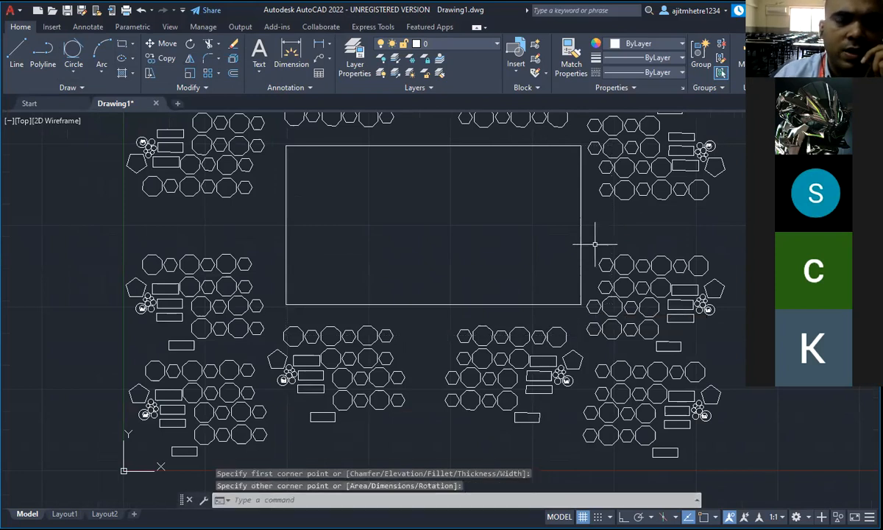
# Fillet the upper-right corner of the large central rectangle with a radius of 500
pyautogui.click(219, 61)
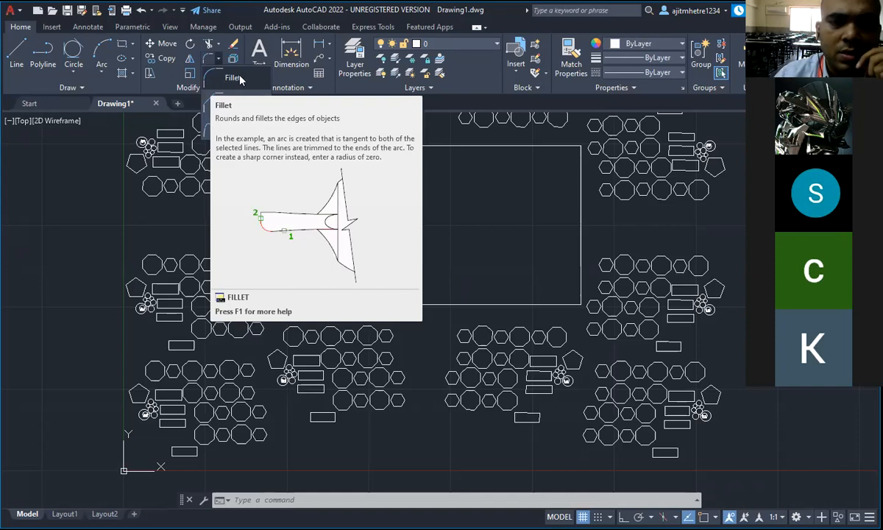
pyautogui.click(232, 78)
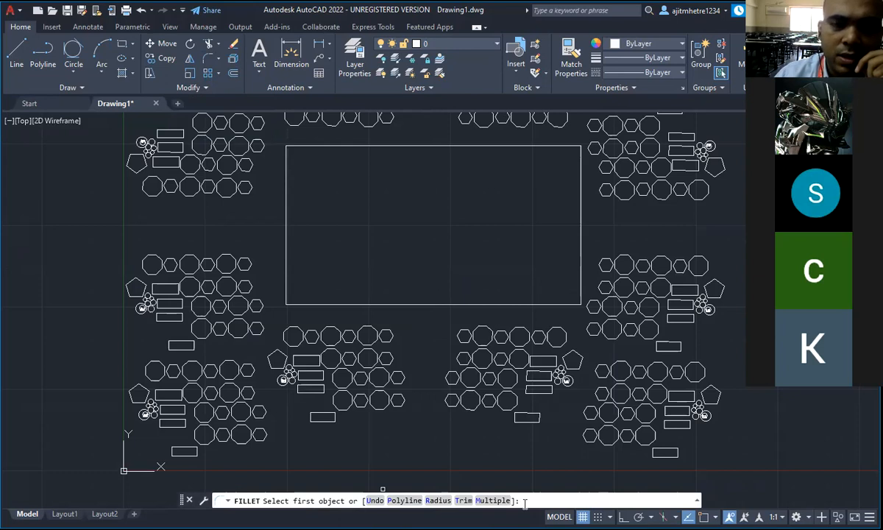
pyautogui.write('r')
pyautogui.press('Return')
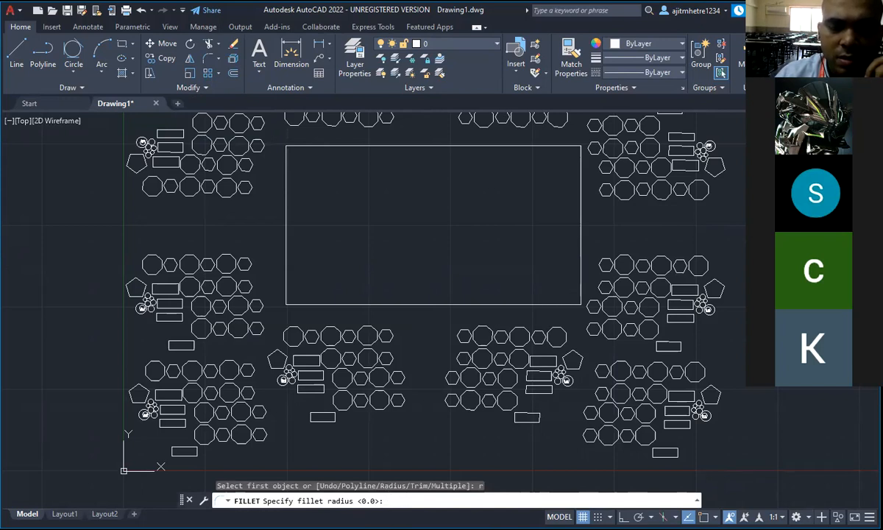
pyautogui.write('500')
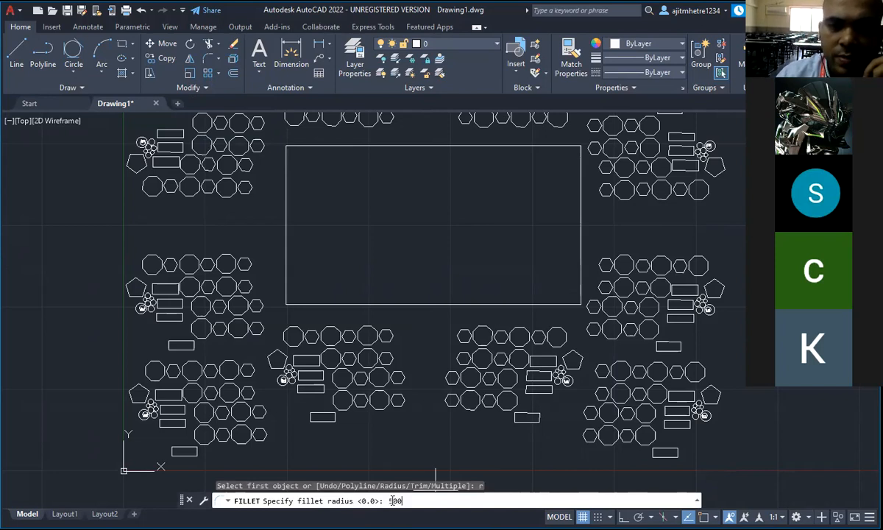
pyautogui.press('Return')
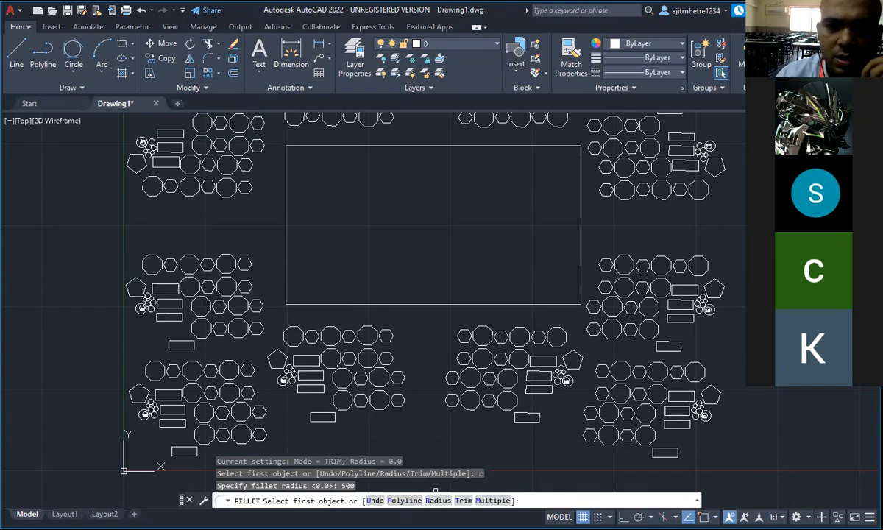
pyautogui.click(536, 146)
pyautogui.click(581, 242)
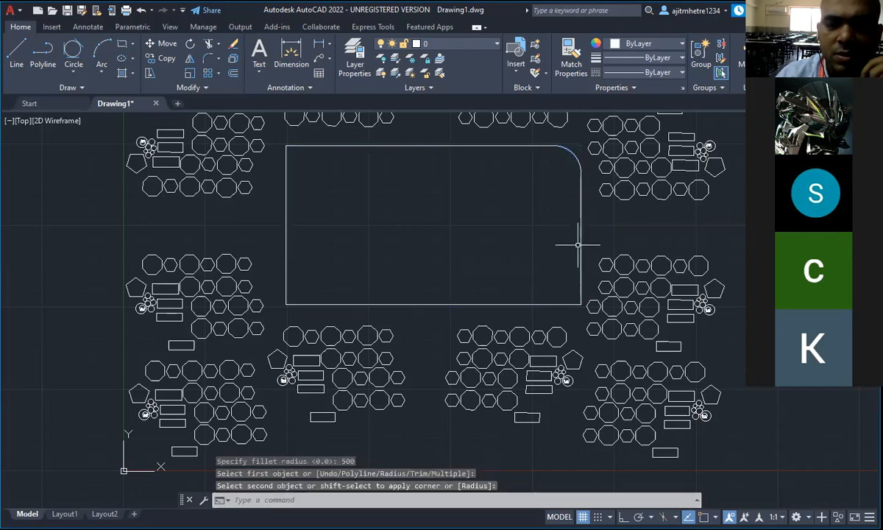
pyautogui.click(581, 173)
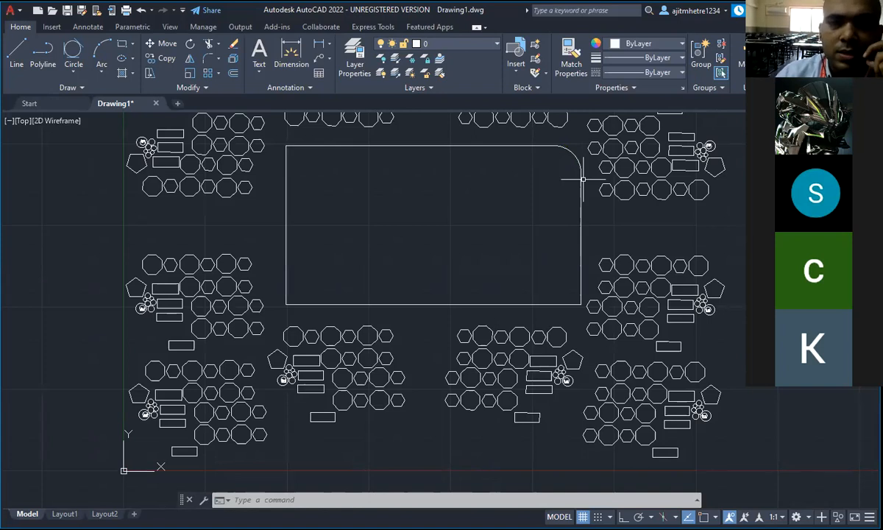
# Fillet the lower-left corner of the central rectangle with a radius of 750
pyautogui.click(219, 60)
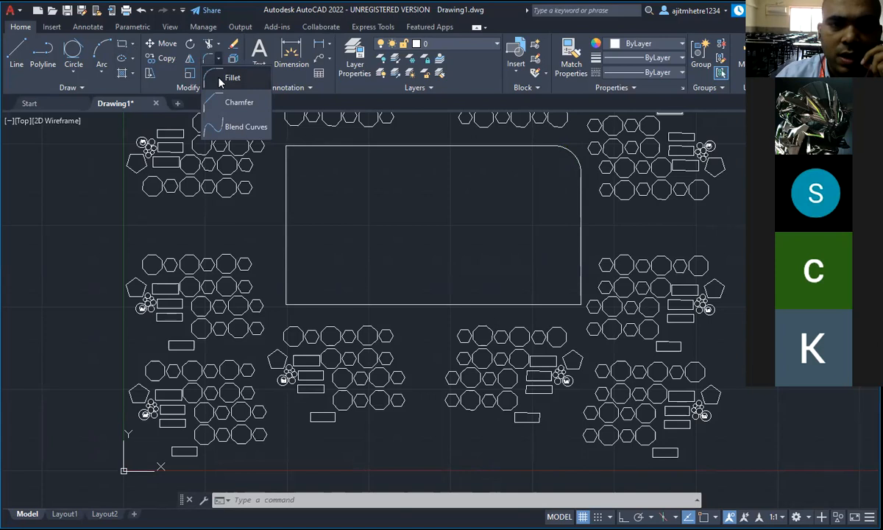
pyautogui.click(225, 80)
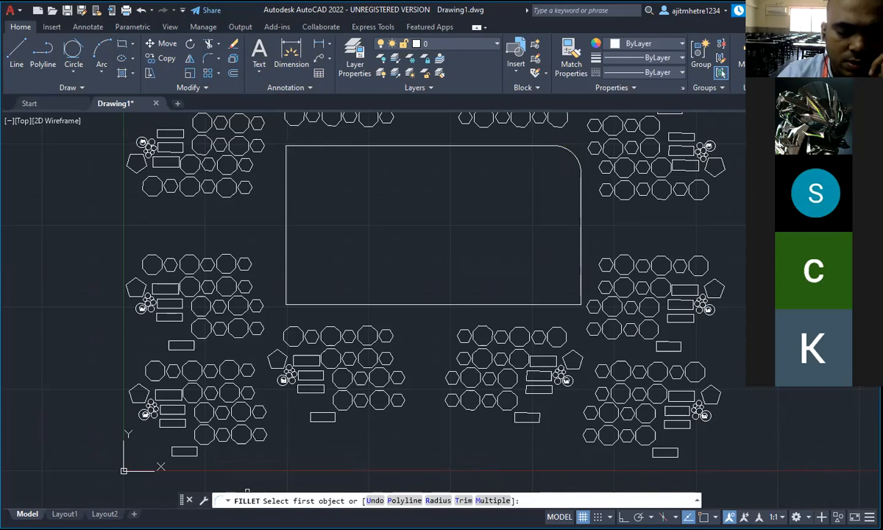
pyautogui.write('r')
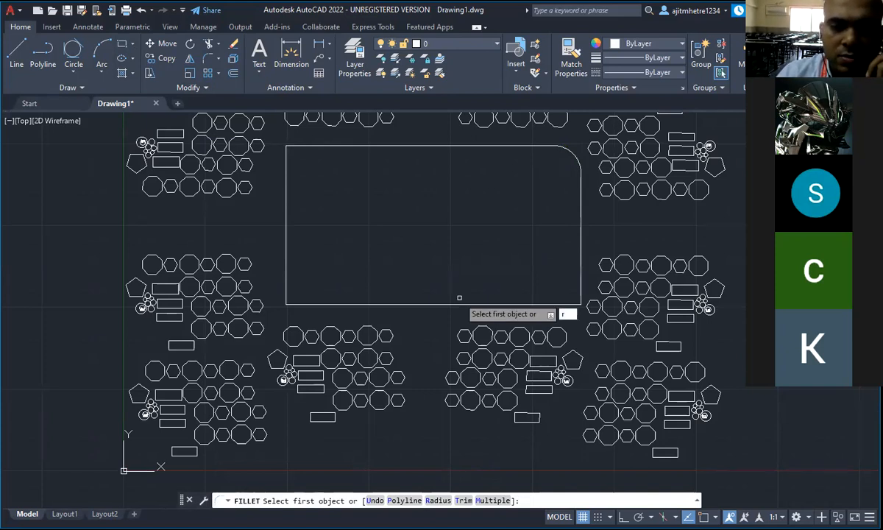
pyautogui.press('Return')
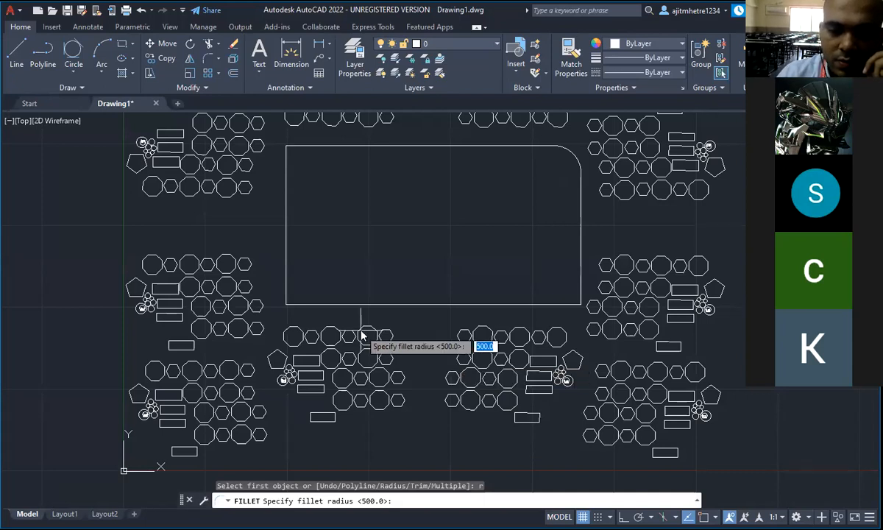
pyautogui.write('750')
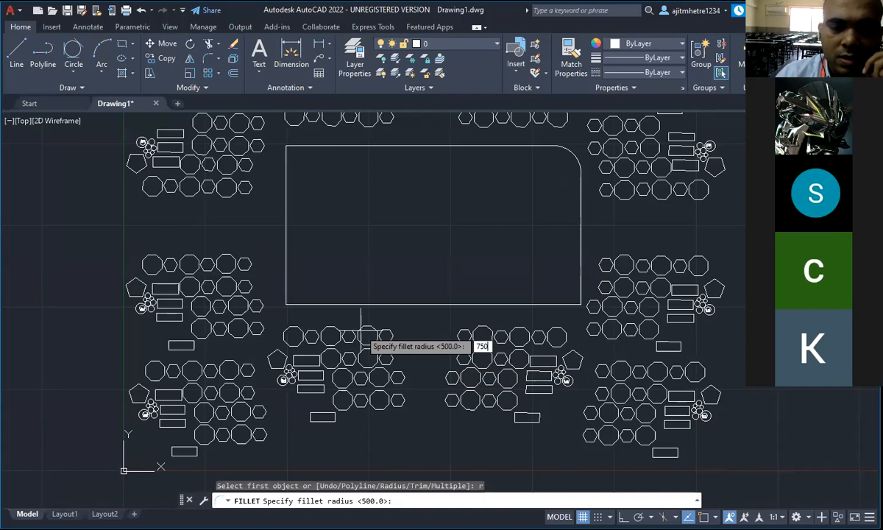
pyautogui.press('Return')
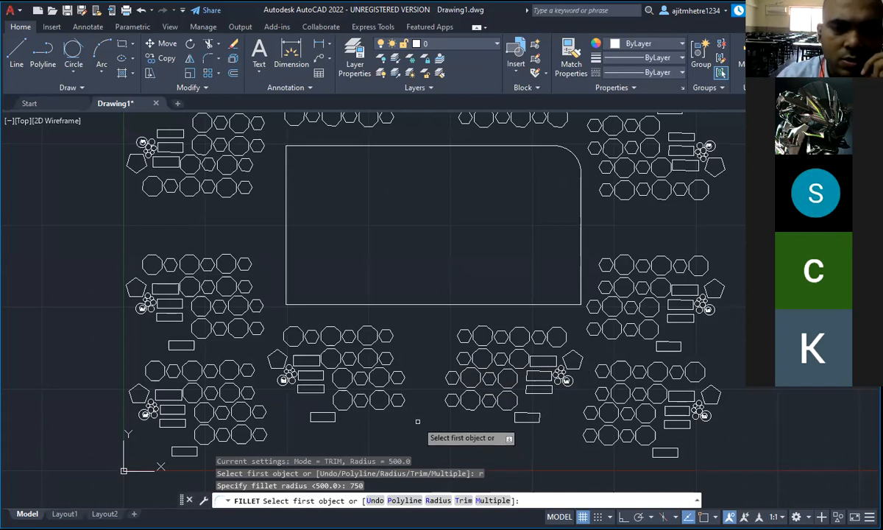
pyautogui.click(286, 219)
pyautogui.click(354, 304)
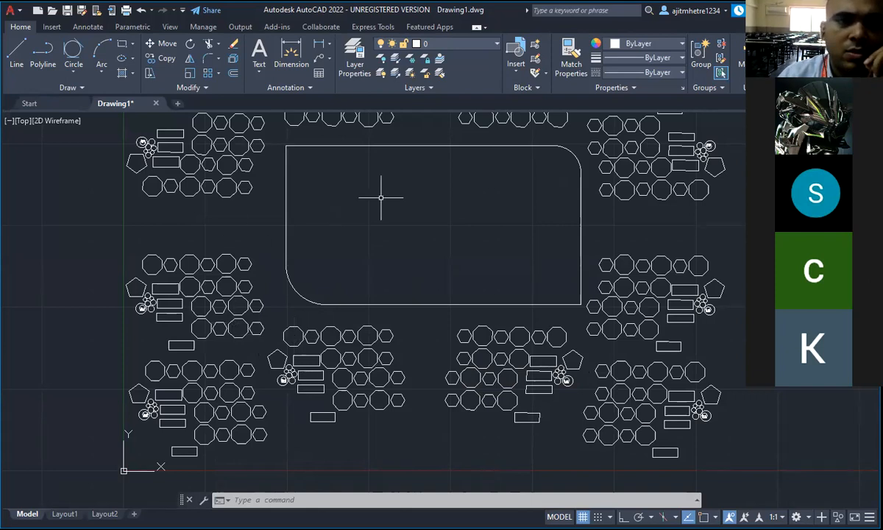
# Chamfer the upper-left corner of the central rectangle, with distances of 500 along the top edge and 750 along the left edge
pyautogui.click(218, 60)
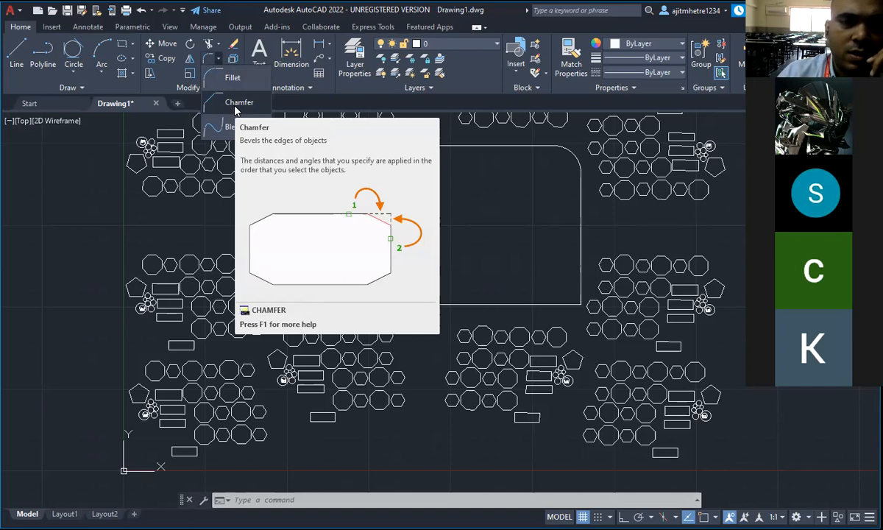
pyautogui.click(235, 106)
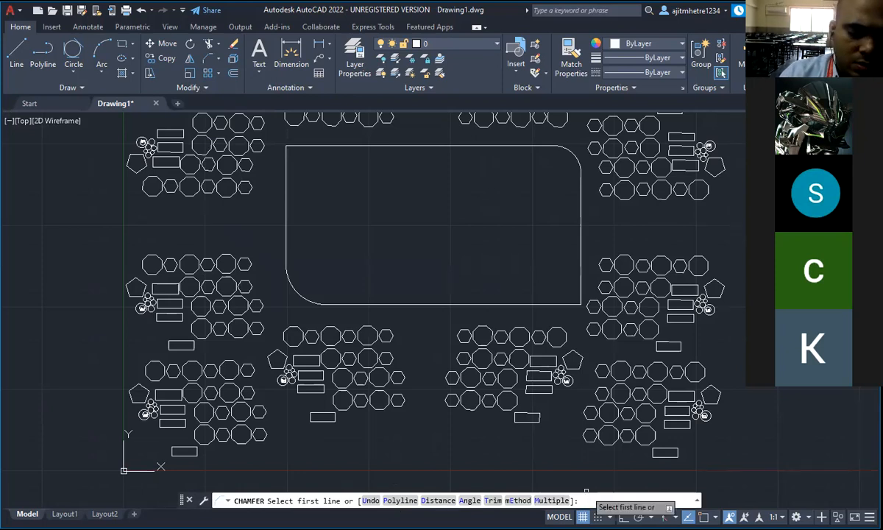
pyautogui.write('d')
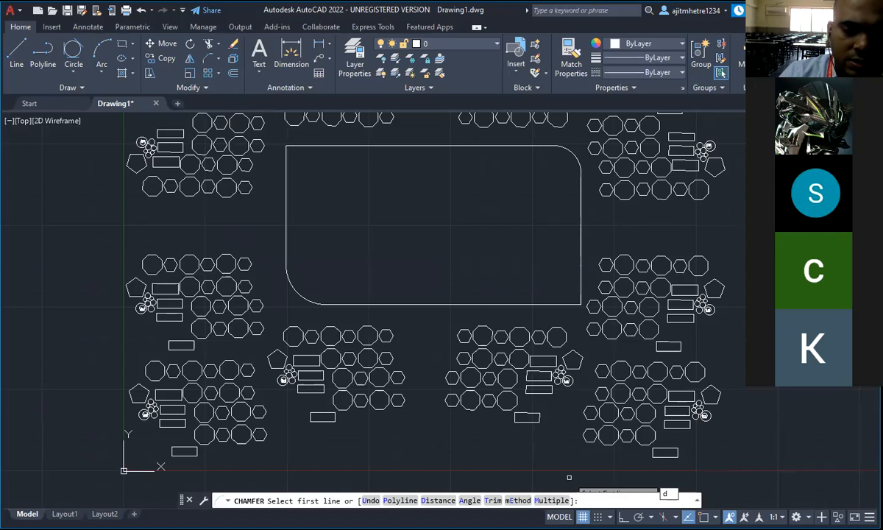
pyautogui.press('Return')
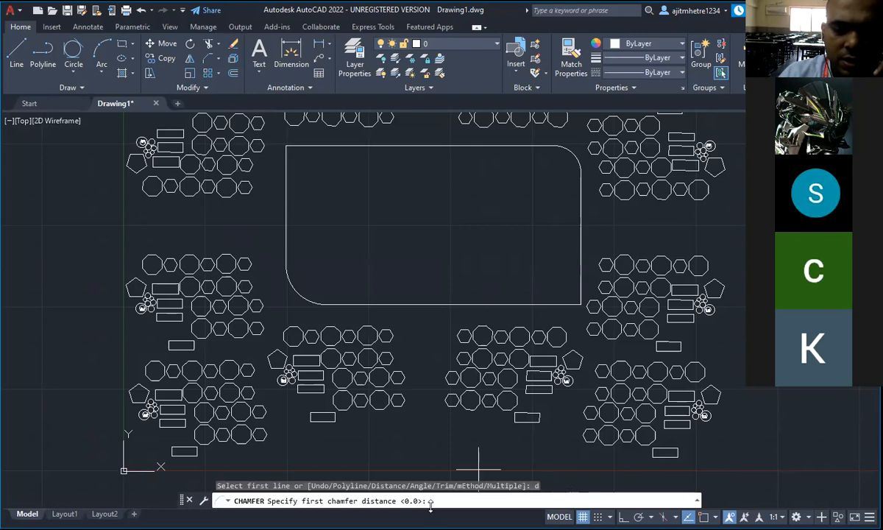
pyautogui.write('500')
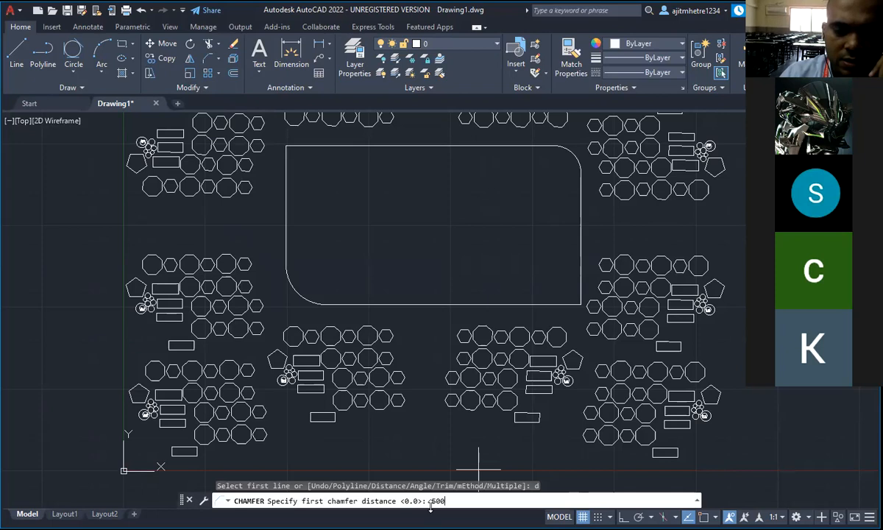
pyautogui.press('Return')
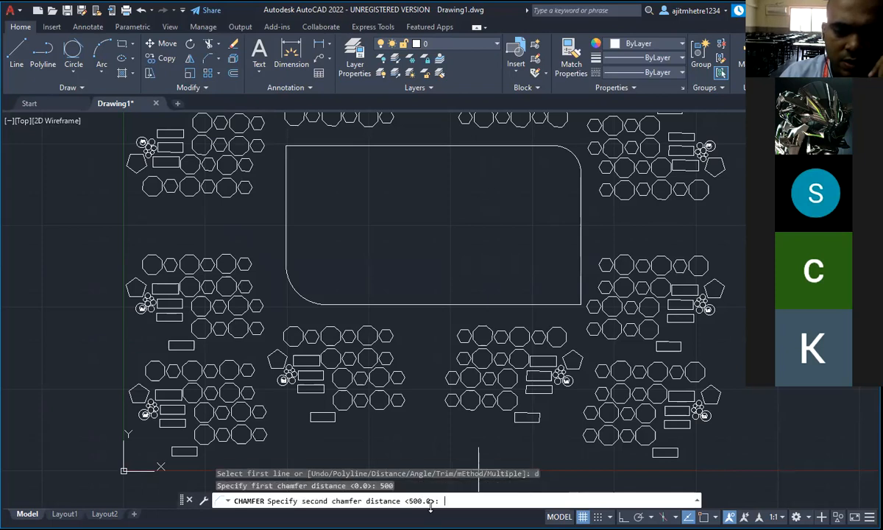
pyautogui.write('750')
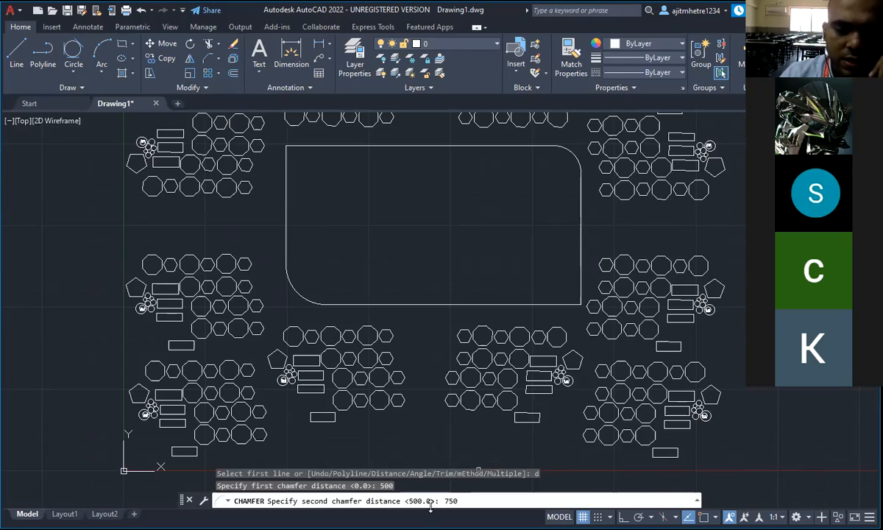
pyautogui.press('Return')
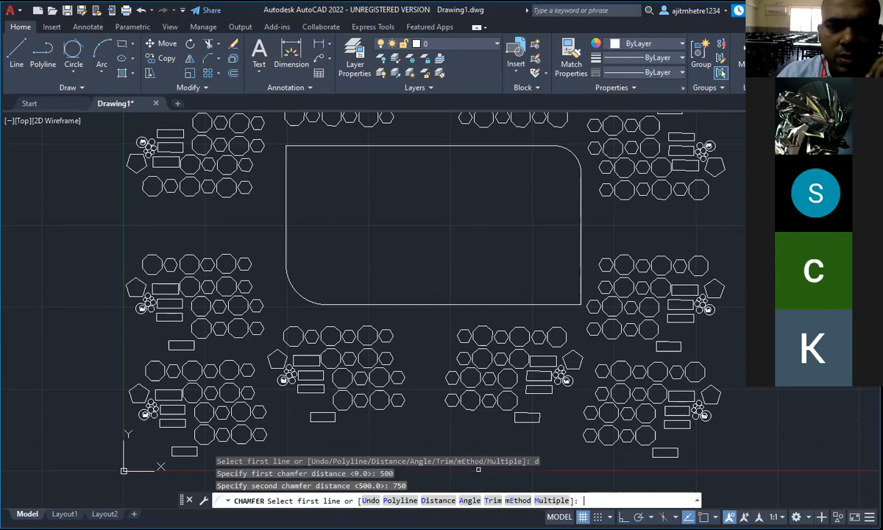
pyautogui.click(378, 145)
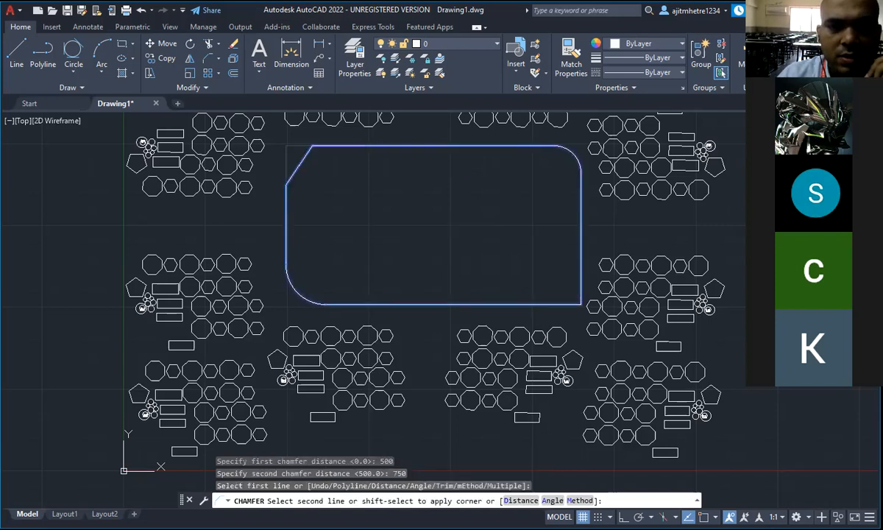
pyautogui.click(286, 213)
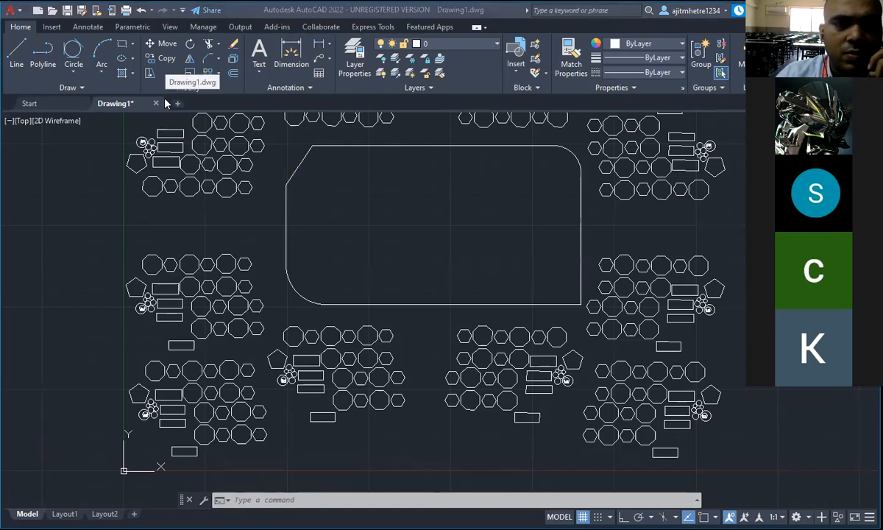
# Chamfer the lower-right corner of the central rectangle, with distances of 1000 along the right edge and 750 along the bottom edge
pyautogui.click(217, 61)
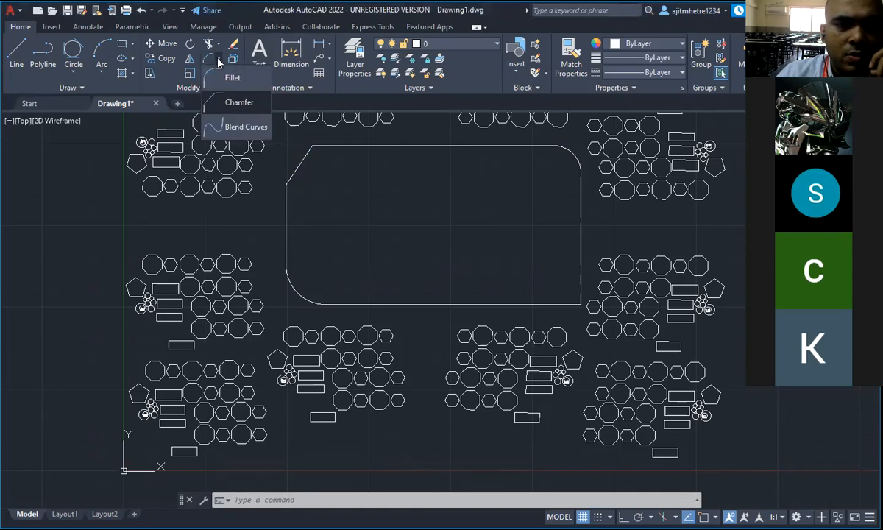
pyautogui.click(239, 102)
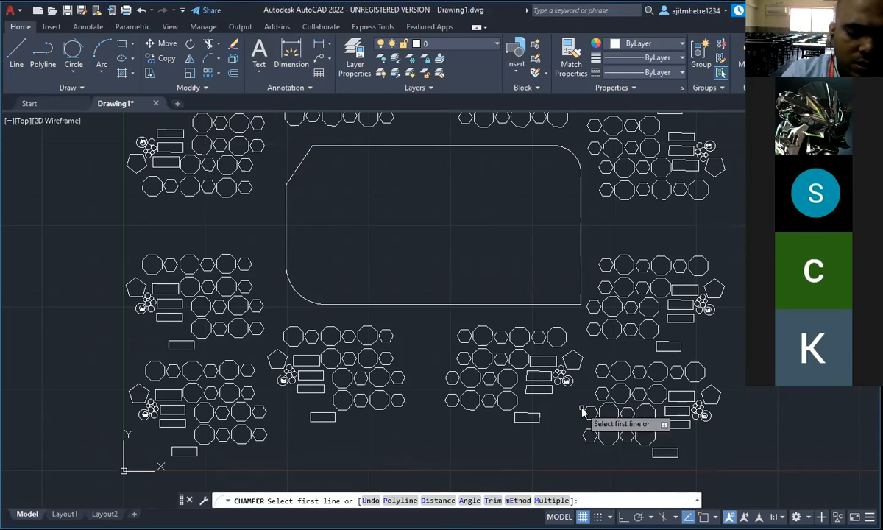
pyautogui.write('d')
pyautogui.press('Return')
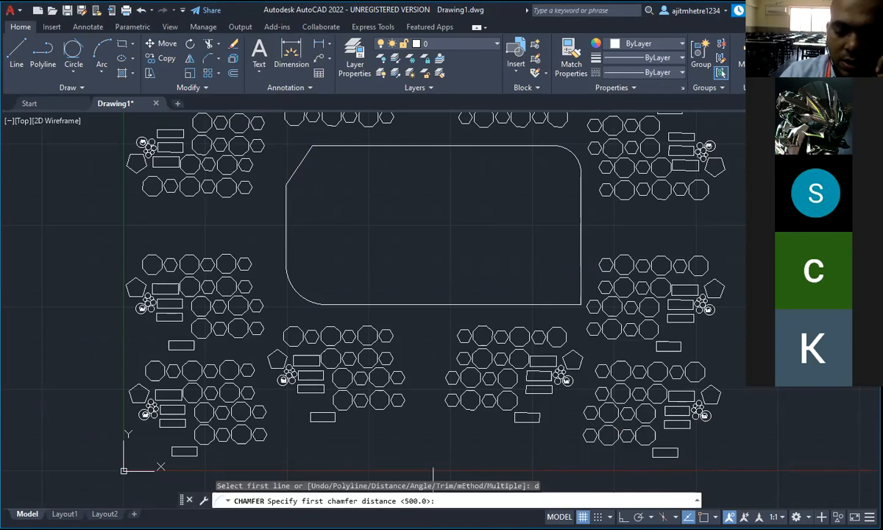
pyautogui.write('1000')
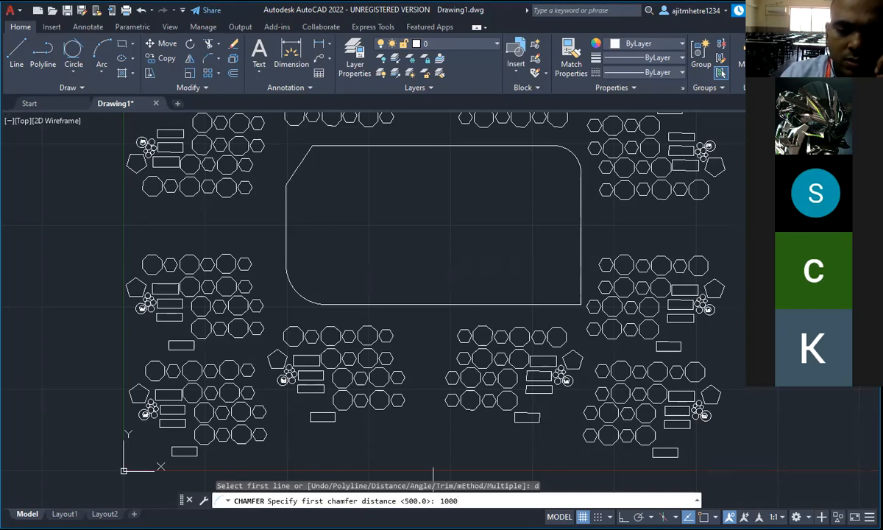
pyautogui.press('Return')
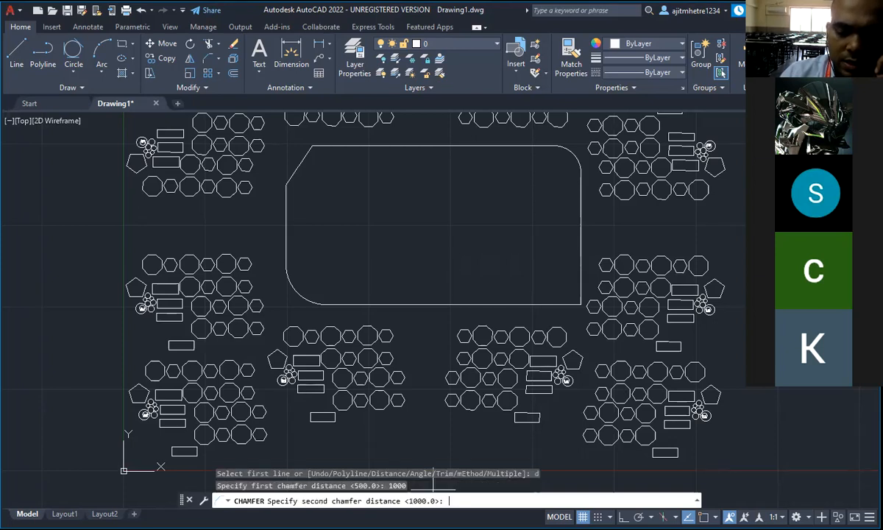
pyautogui.write('750')
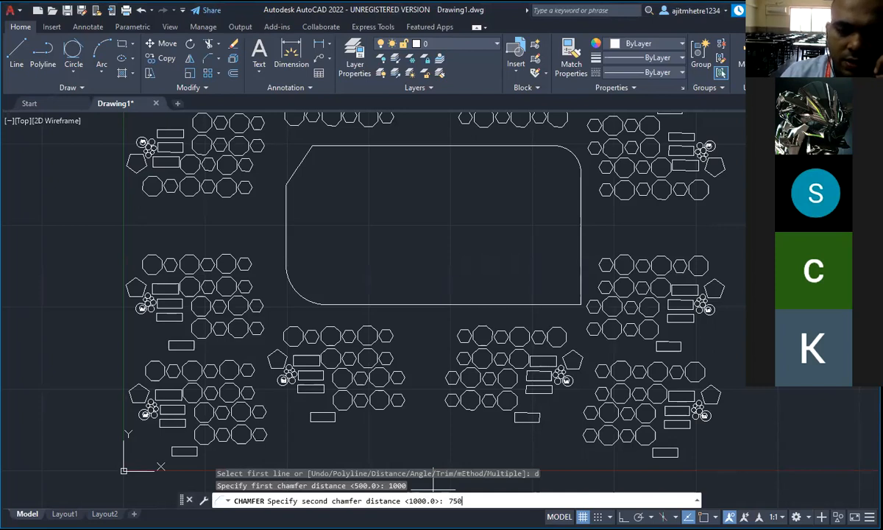
pyautogui.press('Return')
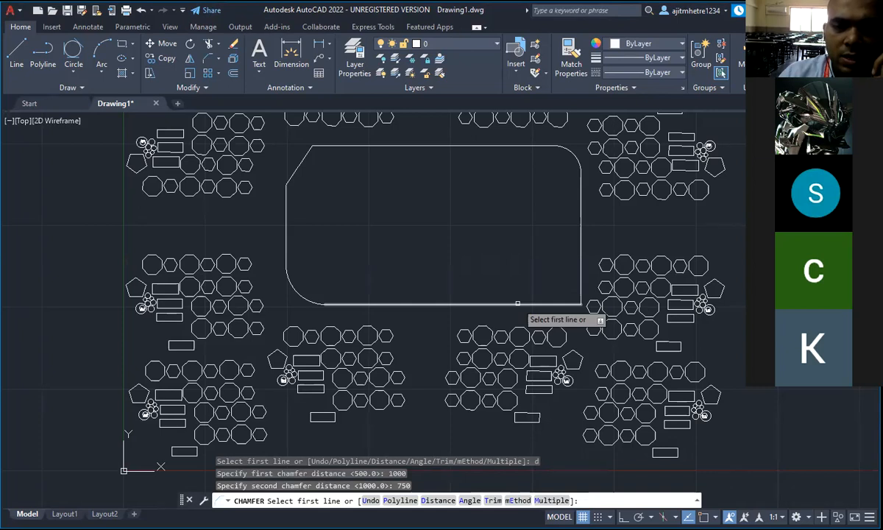
pyautogui.click(583, 236)
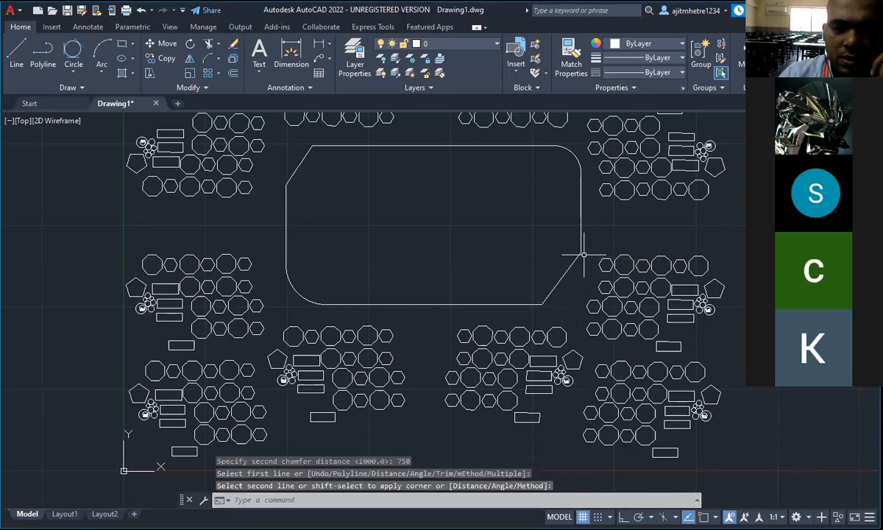
pyautogui.click(539, 304)
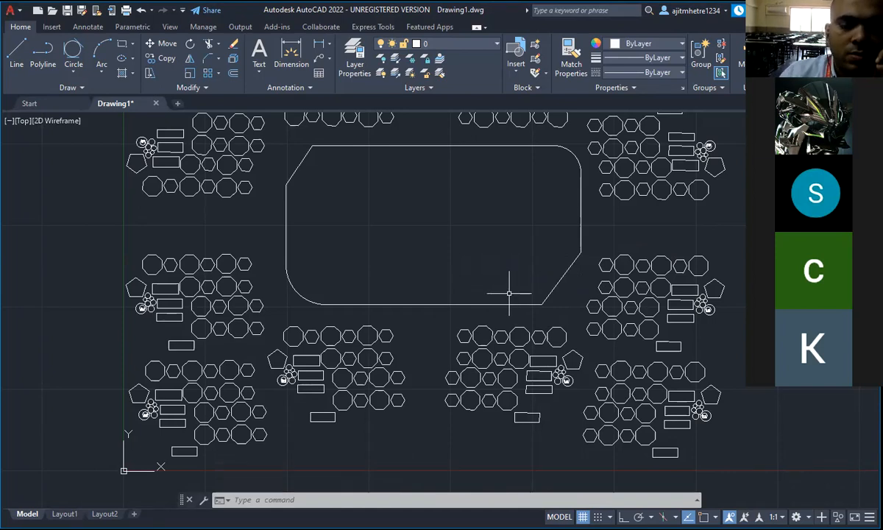
pyautogui.click(218, 60)
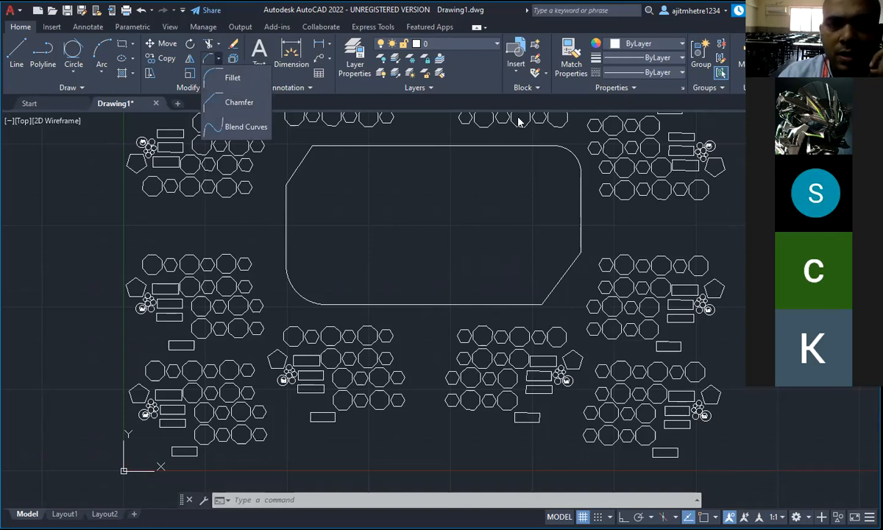
pyautogui.hotkey('alt', 'Tab')
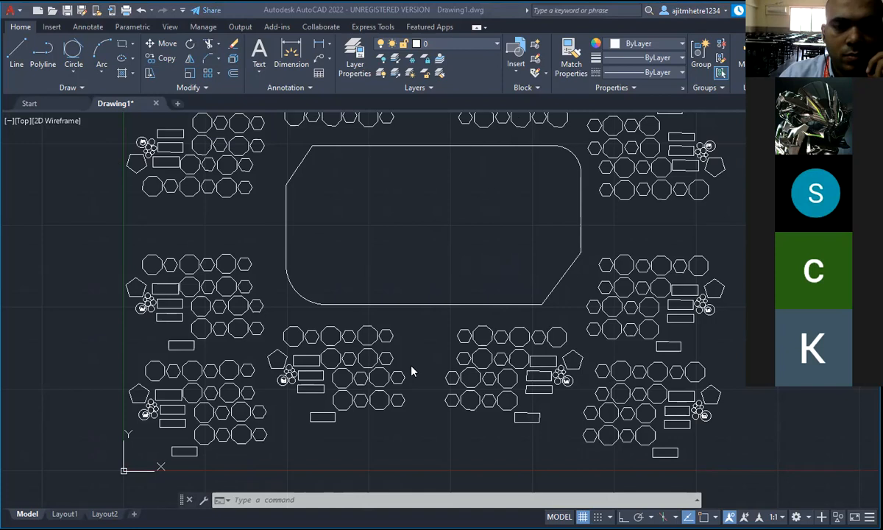
# Draw a rectangle about 5715 wide and 3130 high in the empty area to the left of the shape groups
pyautogui.scroll(-2, 411, 369)
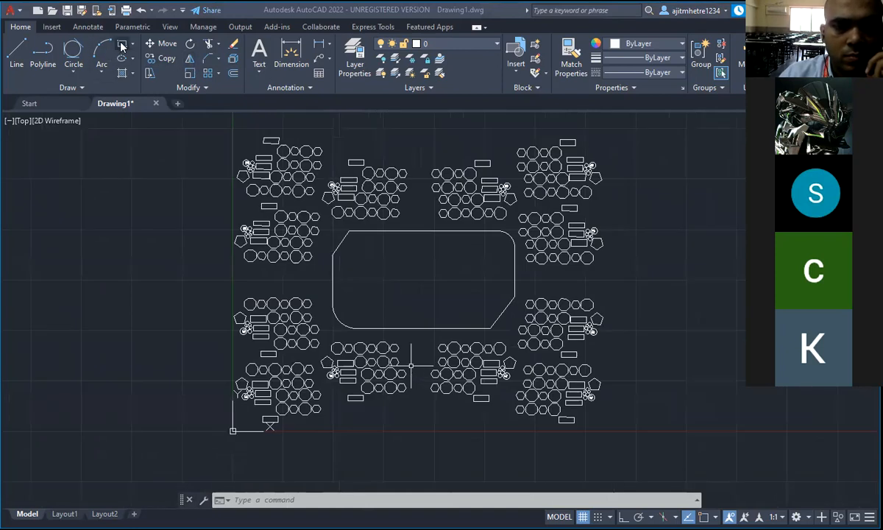
pyautogui.click(32, 228)
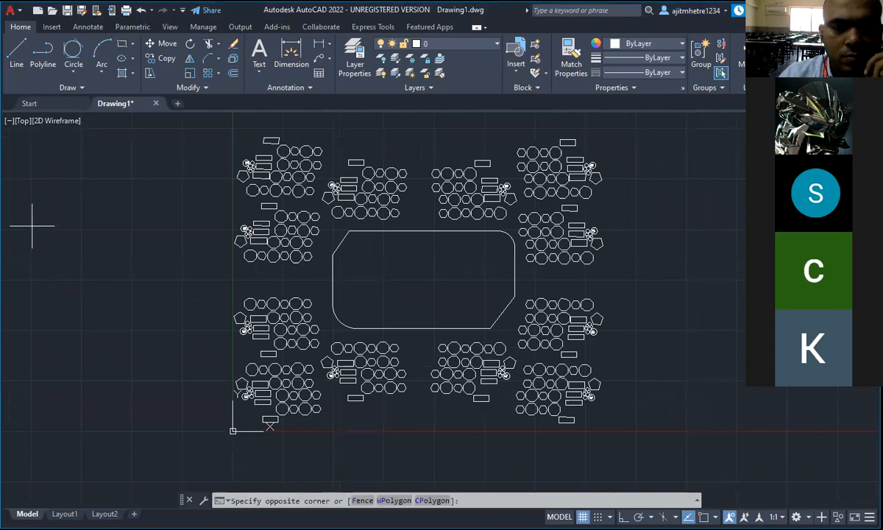
pyautogui.press('Escape')
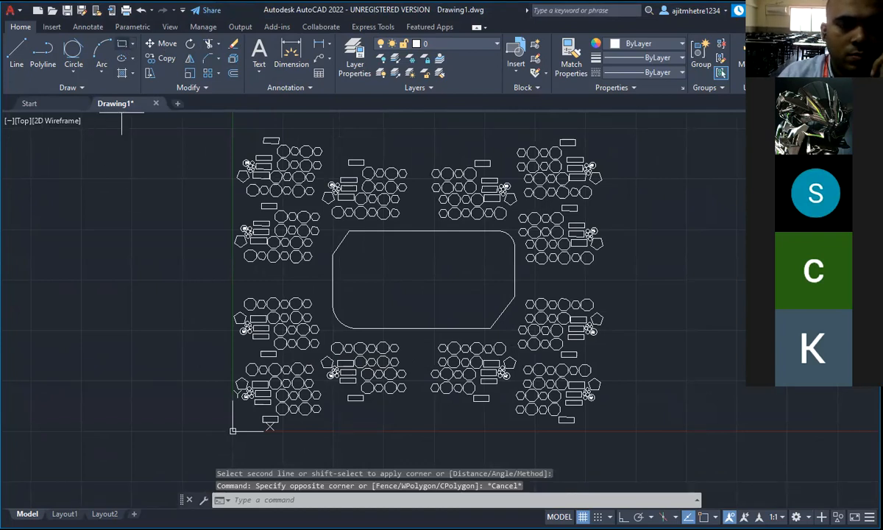
pyautogui.click(122, 44)
pyautogui.click(33, 219)
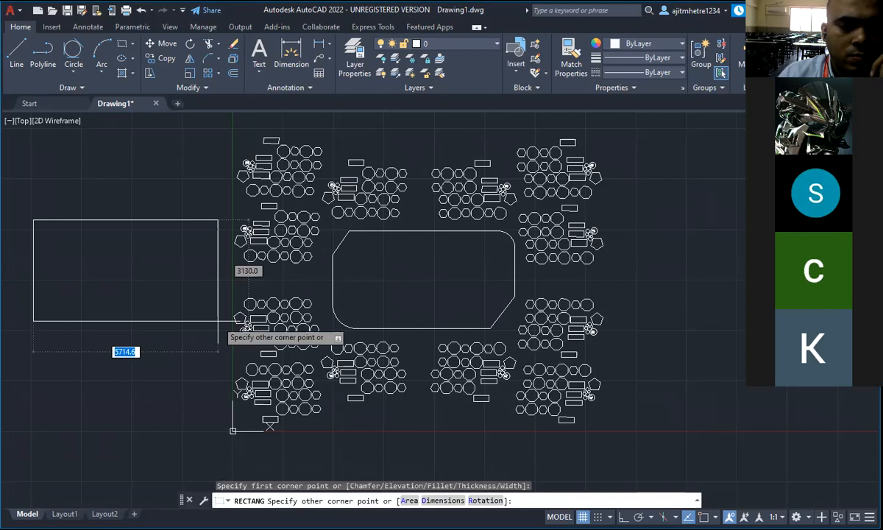
pyautogui.click(217, 320)
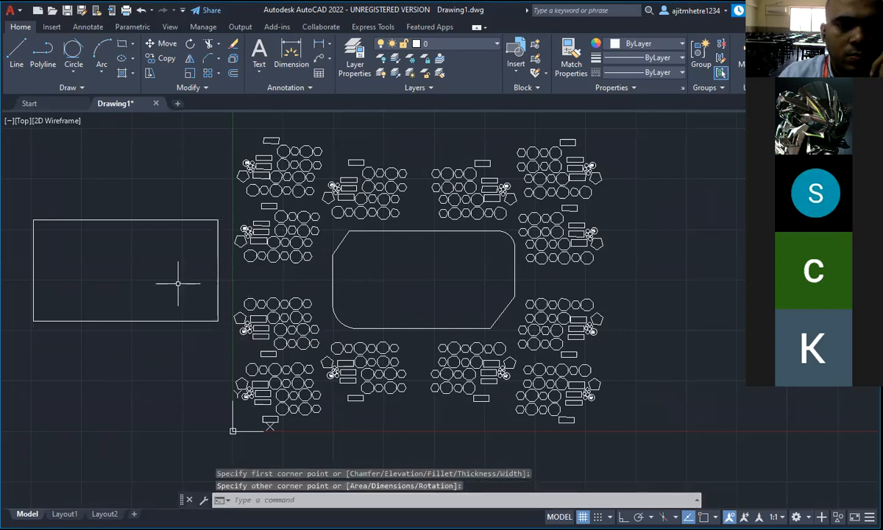
# Fillet the upper-left corner of the new rectangle with a radius of 610
pyautogui.click(220, 64)
pyautogui.click(230, 80)
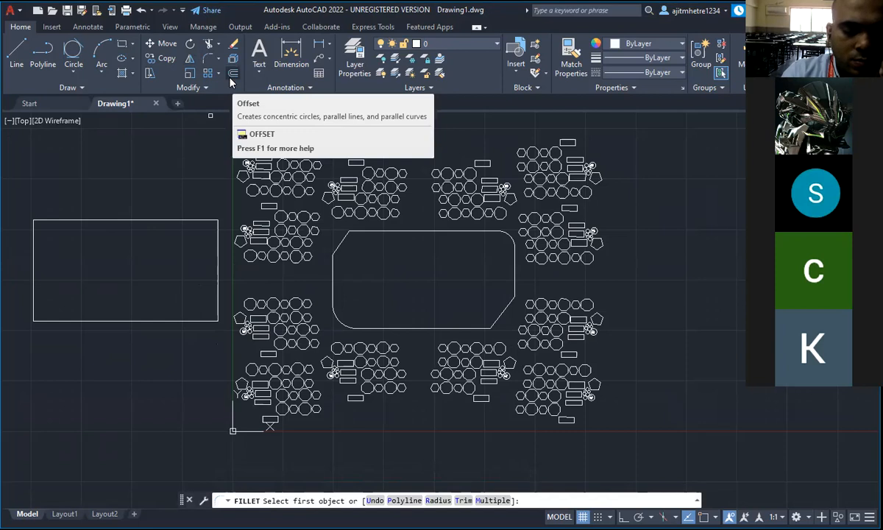
pyautogui.write('r')
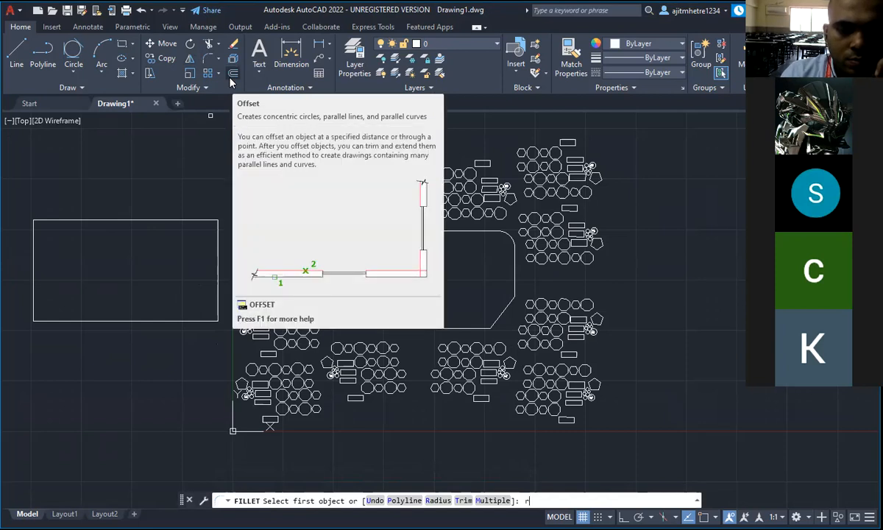
pyautogui.press('Return')
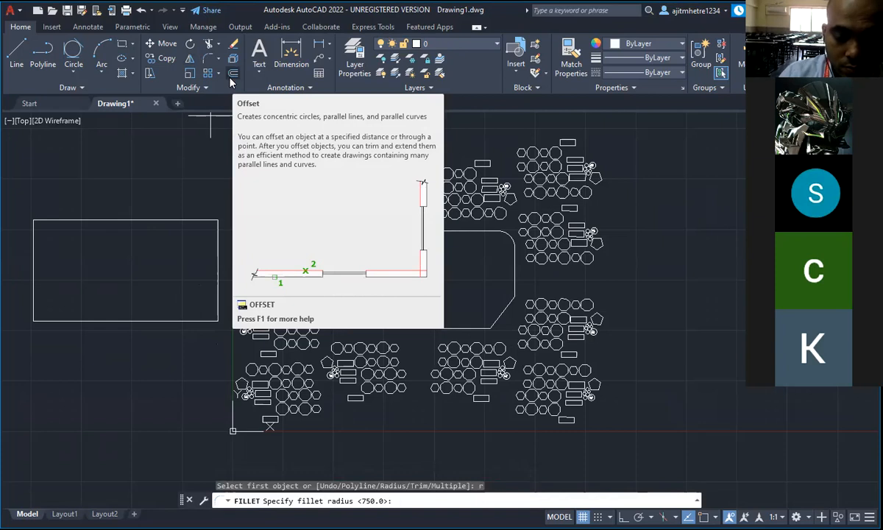
pyautogui.write('610')
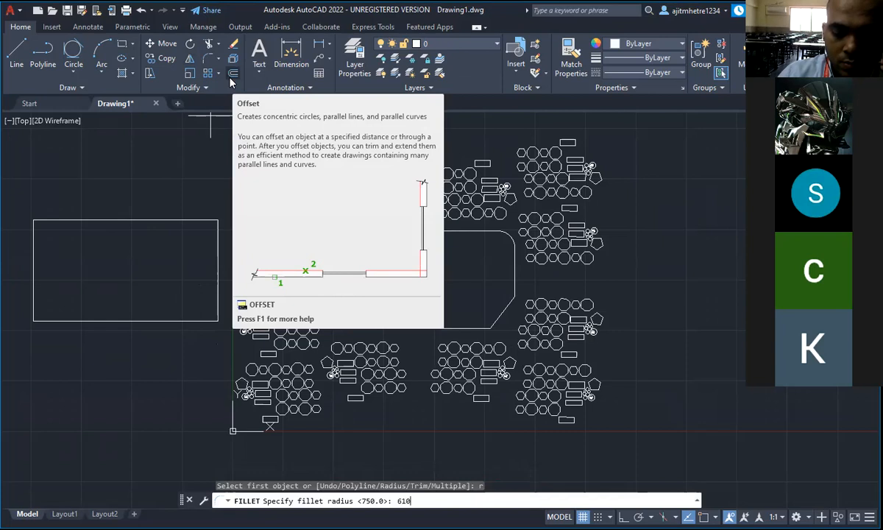
pyautogui.press('Return')
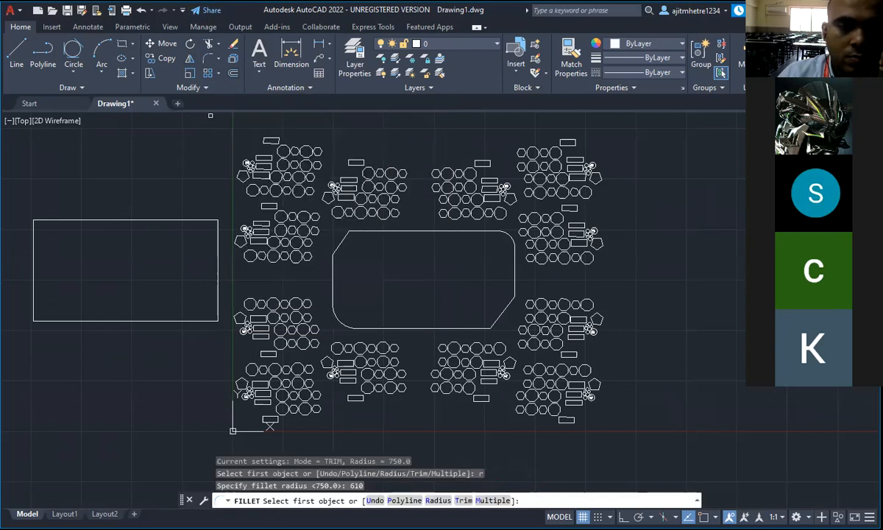
pyautogui.click(166, 219)
pyautogui.click(33, 269)
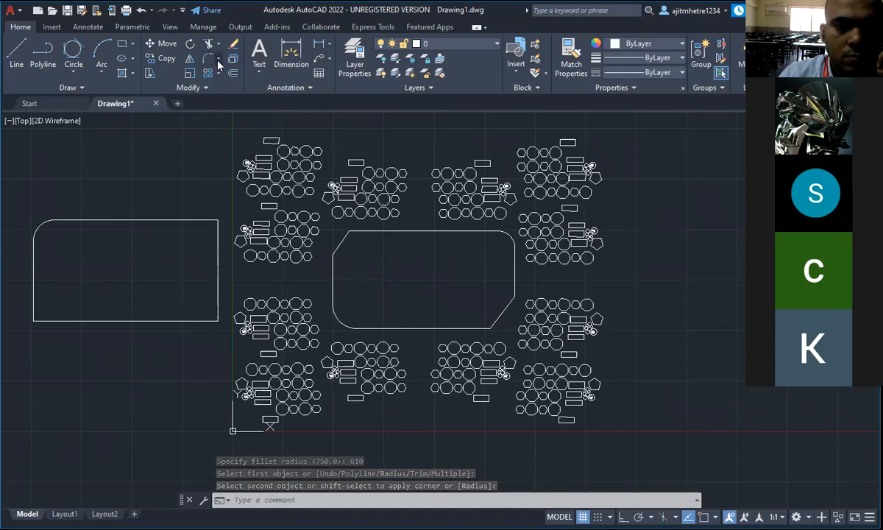
# Chamfer the lower-right corner of the new rectangle, with distances of 750 along the right edge and 620 along the bottom edge
pyautogui.click(218, 63)
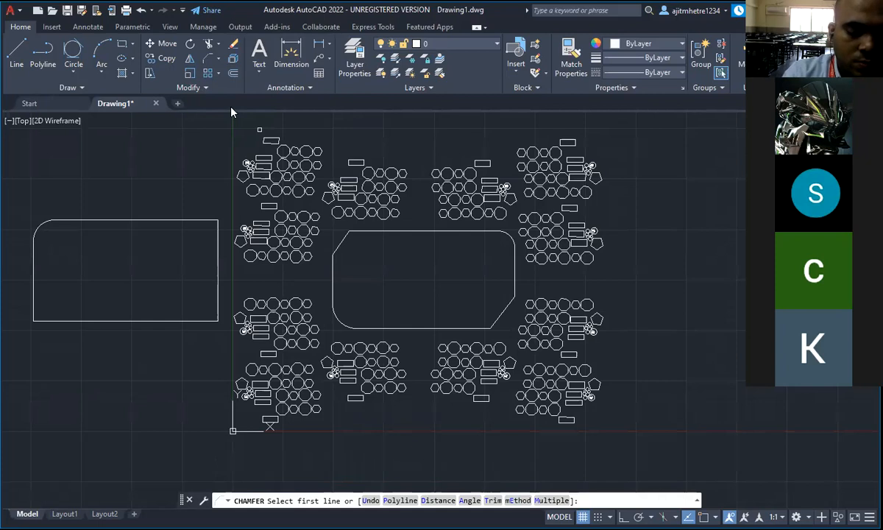
pyautogui.write('d')
pyautogui.press('Return')
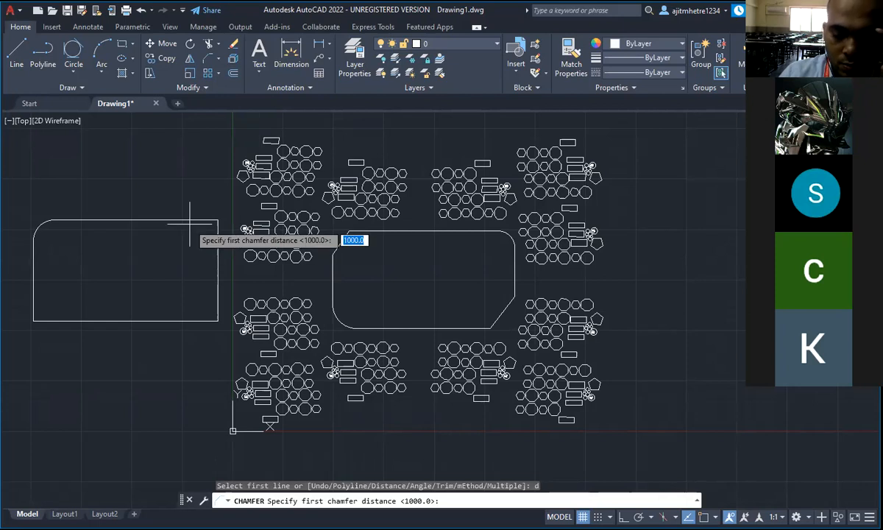
pyautogui.write('750')
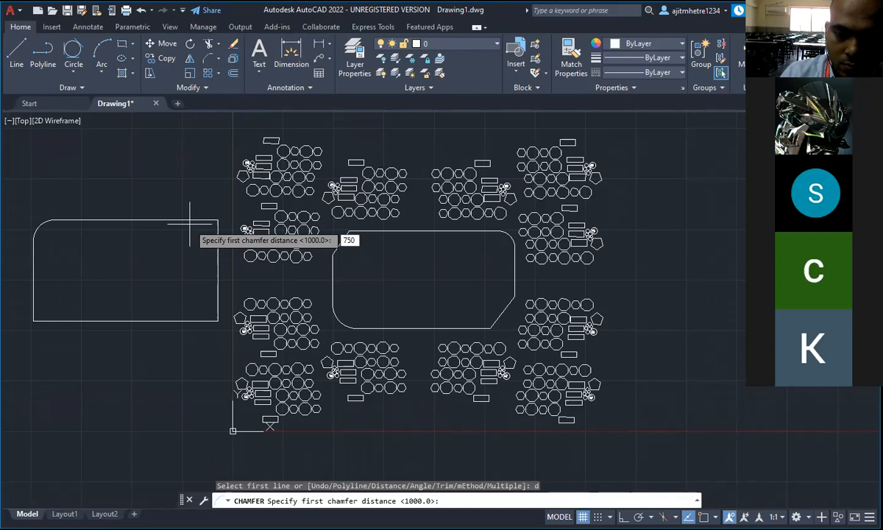
pyautogui.press('Return')
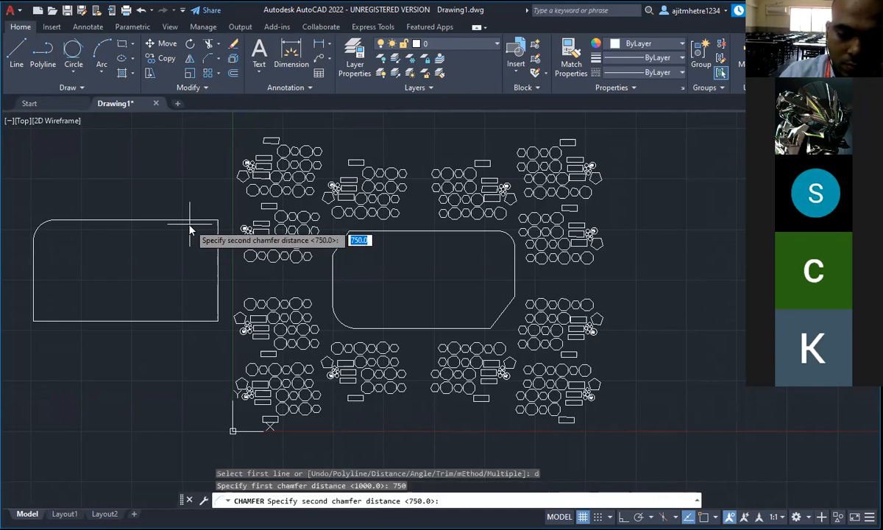
pyautogui.write('620')
pyautogui.press('Return')
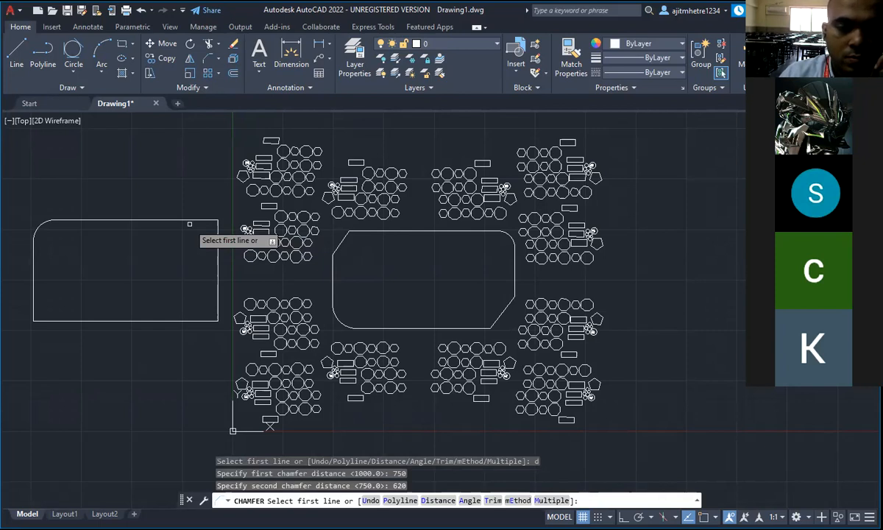
pyautogui.click(189, 223)
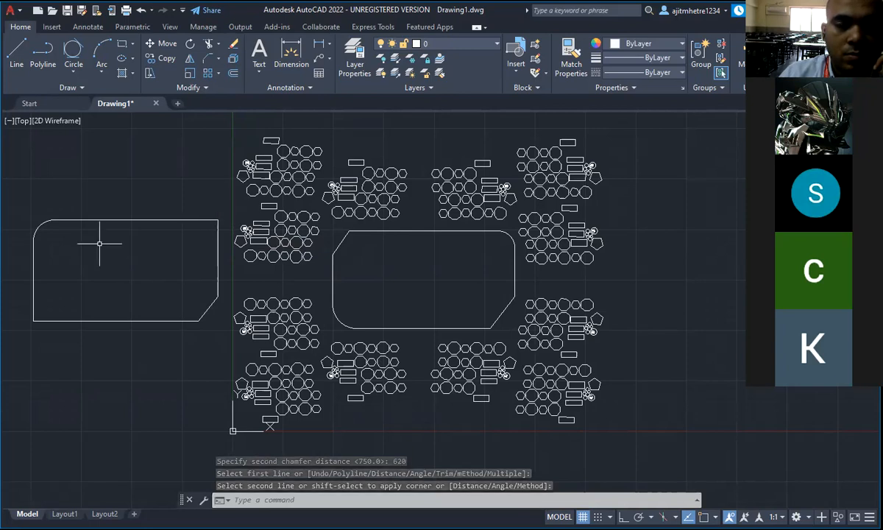
# Mirror the filleted and chamfered rectangle across a horizontal line just below it, with Ortho on and the source object kept
pyautogui.click(15, 199)
pyautogui.click(227, 335)
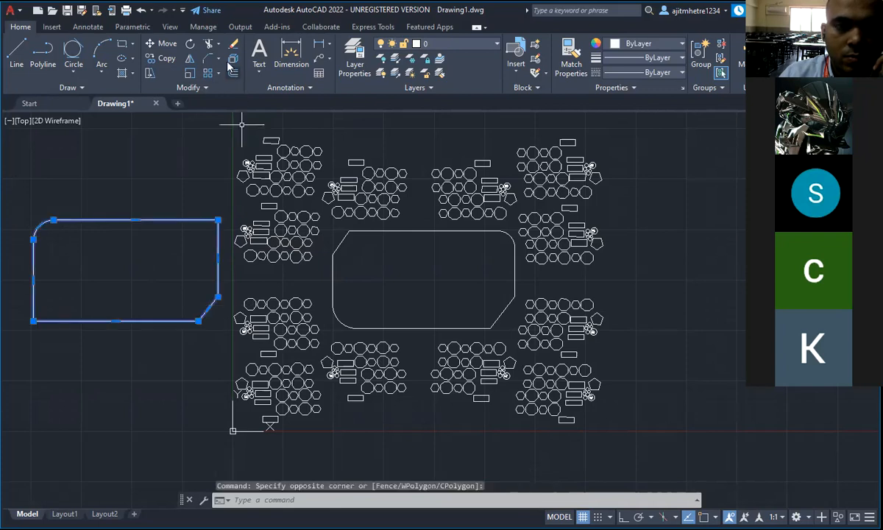
pyautogui.click(189, 62)
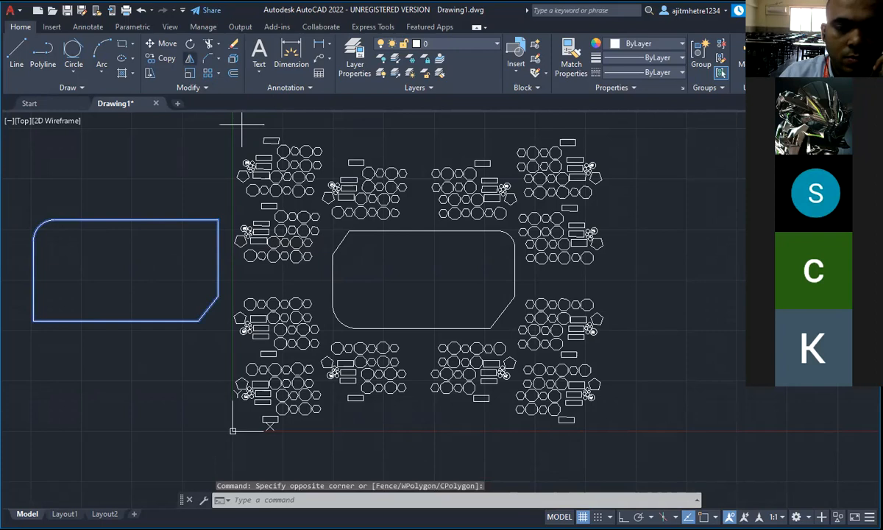
pyautogui.click(8, 339)
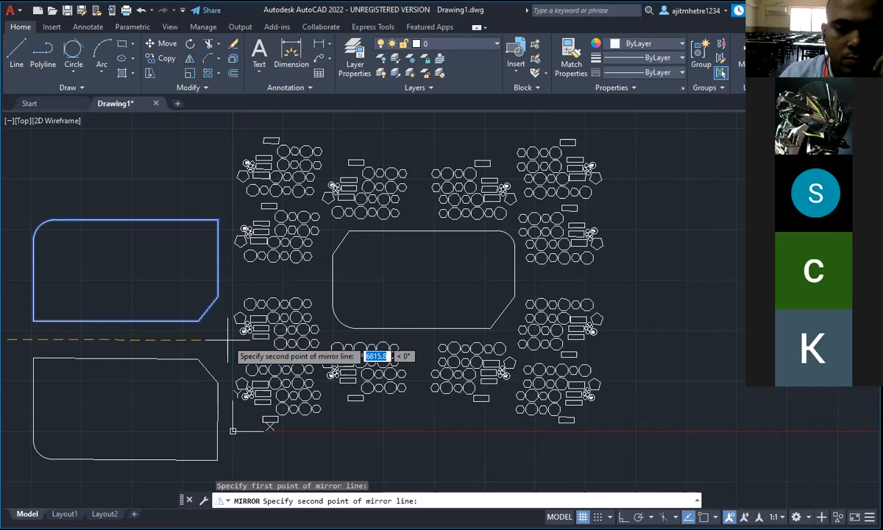
pyautogui.press('F8')
pyautogui.click(228, 341)
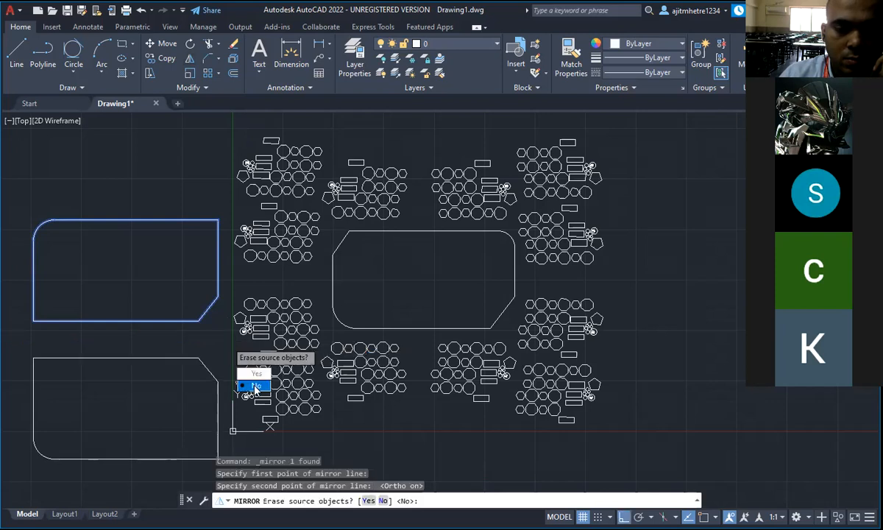
pyautogui.click(255, 386)
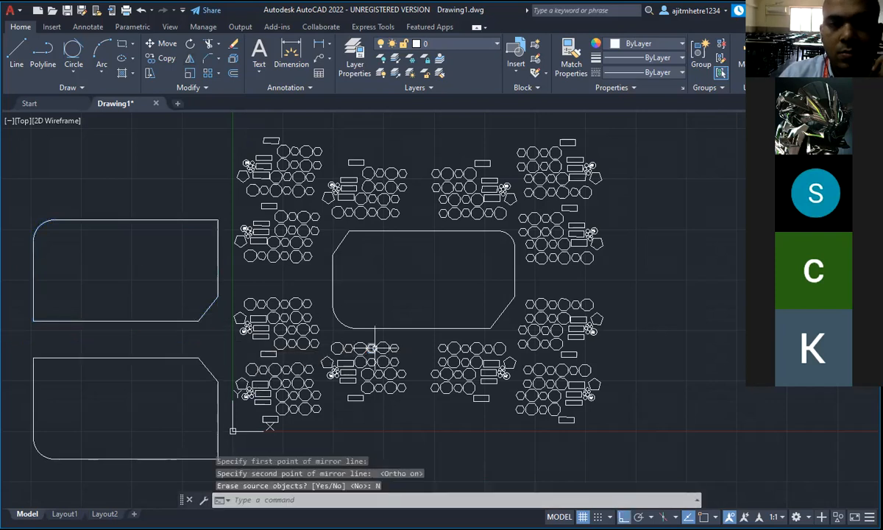
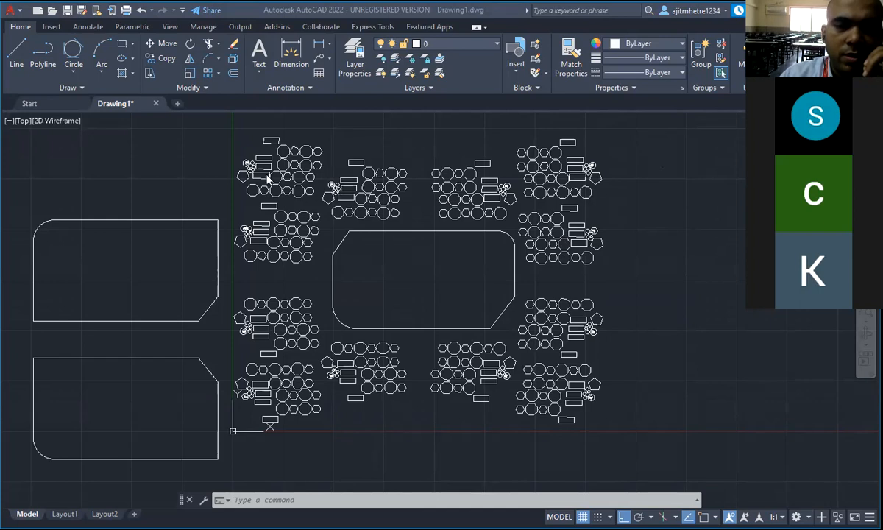
# With all objects selected, trim the uppermost horizontal line in the nested circles back to the inner circle and remove the left vertical line's upper end
pyautogui.scroll(8, 246, 159)
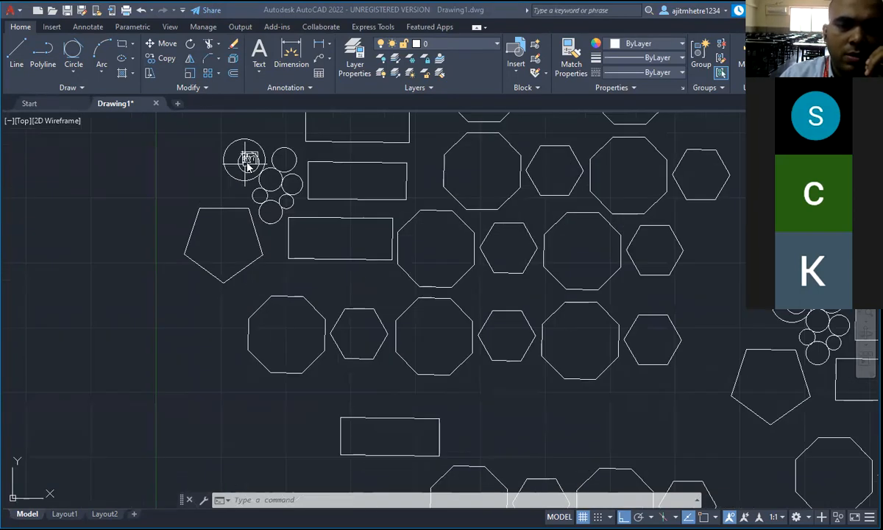
pyautogui.scroll(7, 246, 147)
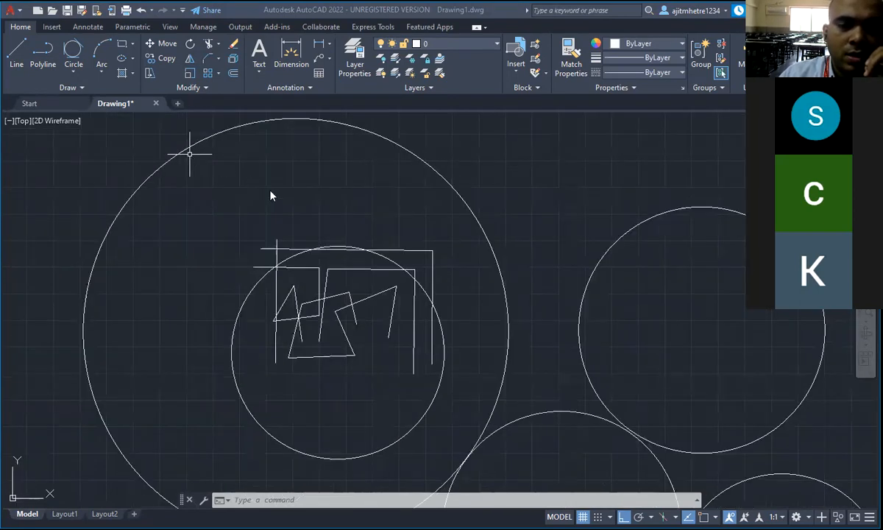
pyautogui.scroll(-3, 328, 192)
pyautogui.scroll(3, 325, 188)
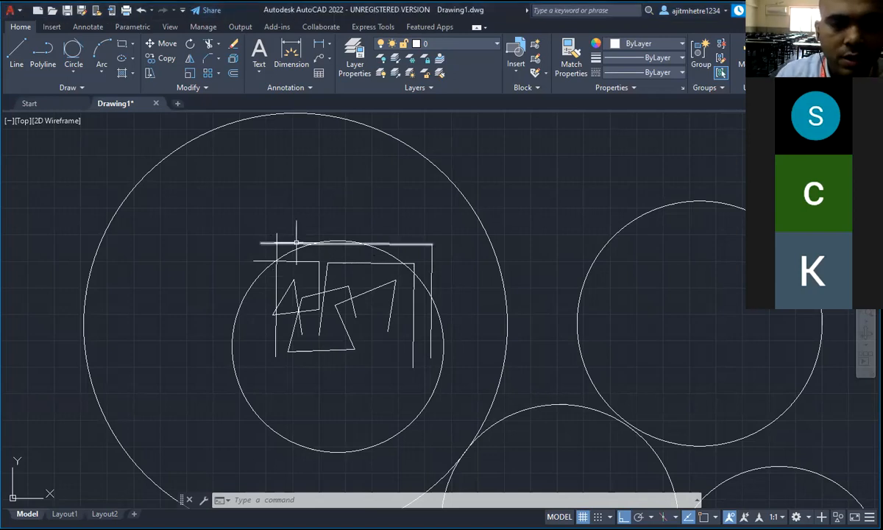
pyautogui.hotkey('ctrl', 'a')
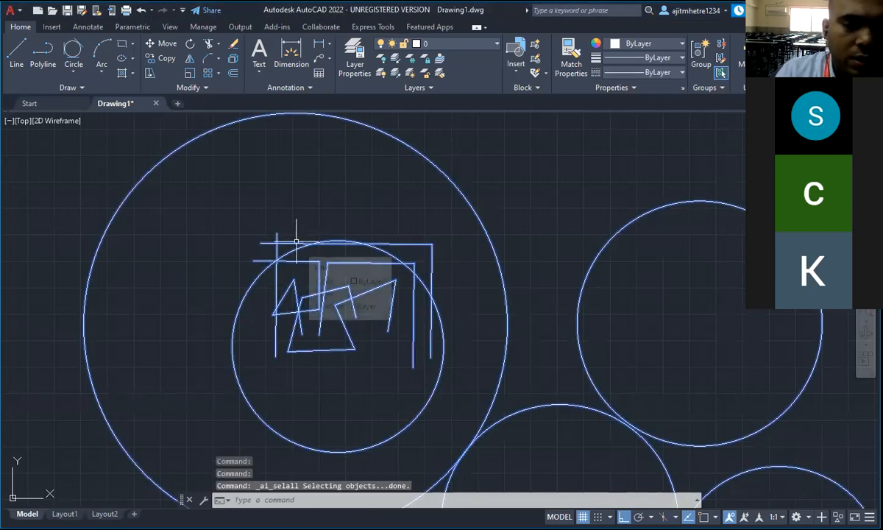
pyautogui.click(208, 47)
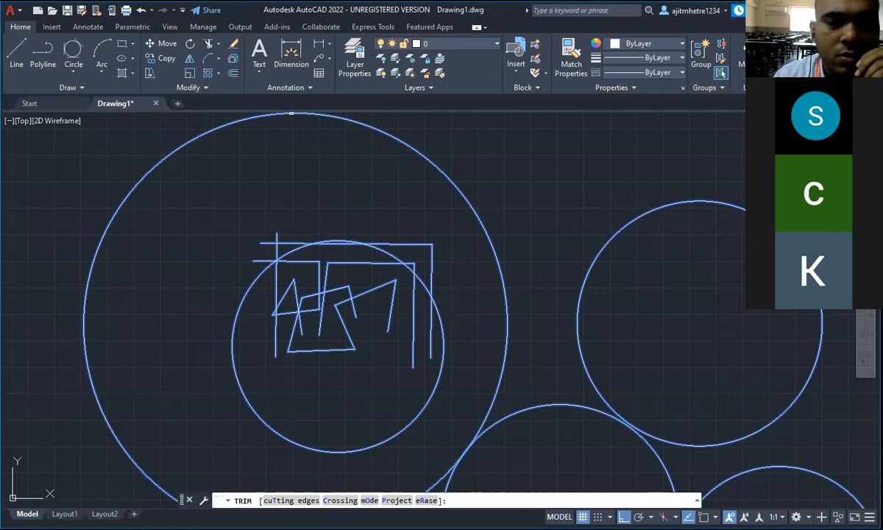
pyautogui.click(381, 244)
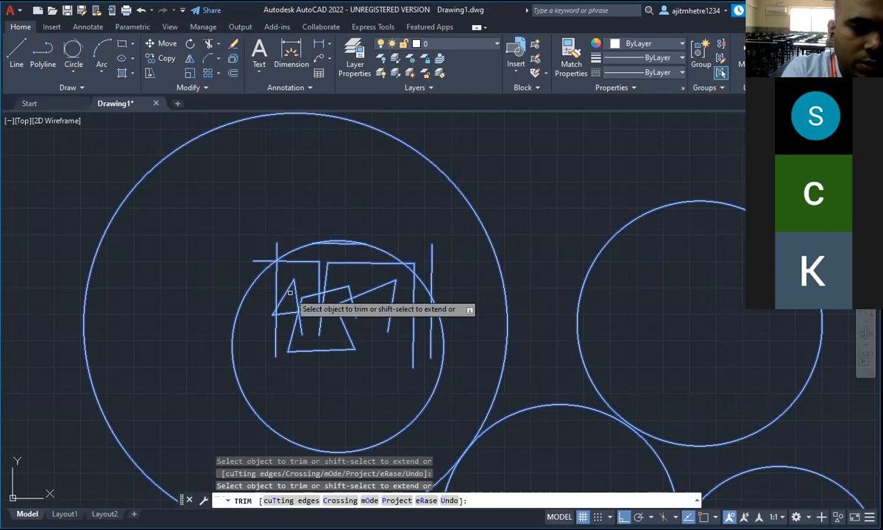
pyautogui.press('Escape')
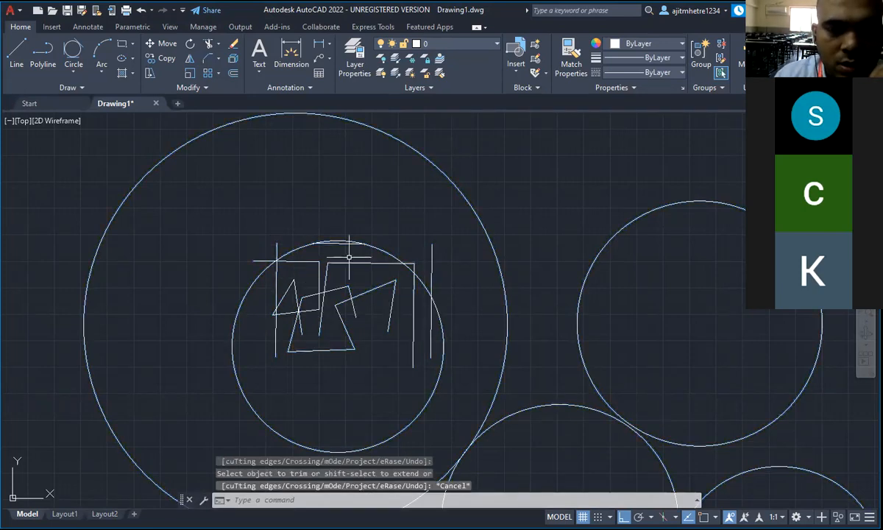
# With all objects selected, trim the overlapping line pieces inside the nested inner circle and the line ends projecting beyond it
pyautogui.scroll(5, 345, 245)
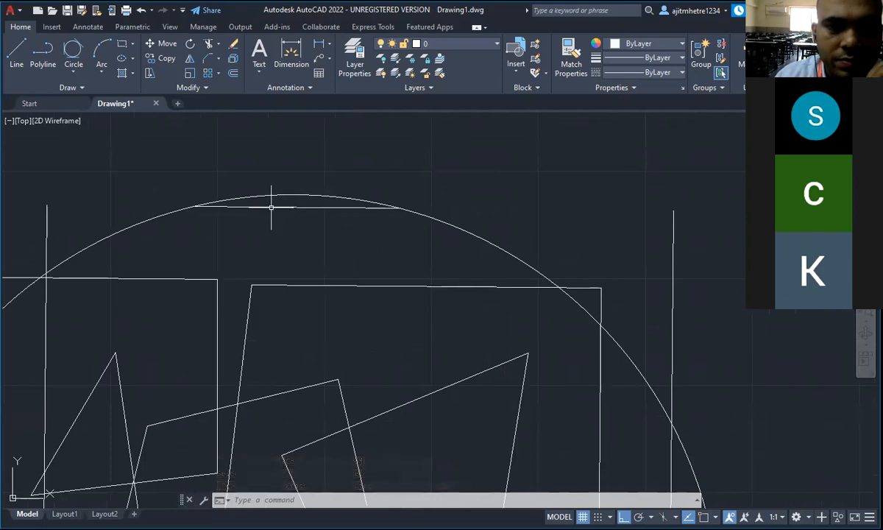
pyautogui.scroll(-5, 371, 232)
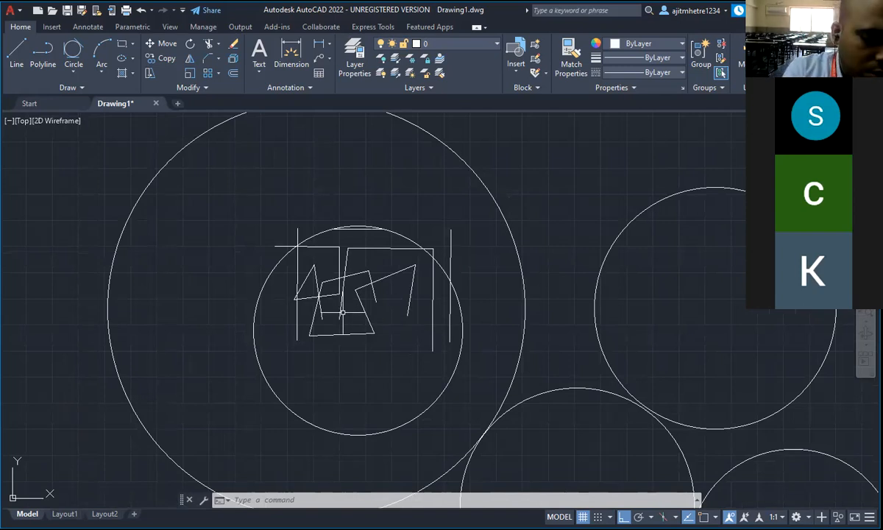
pyautogui.hotkey('ctrl', 'a')
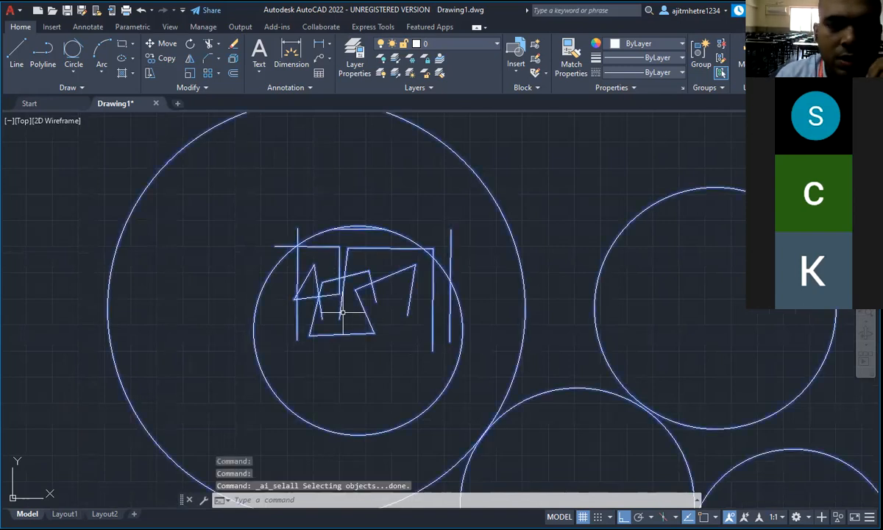
pyautogui.click(208, 46)
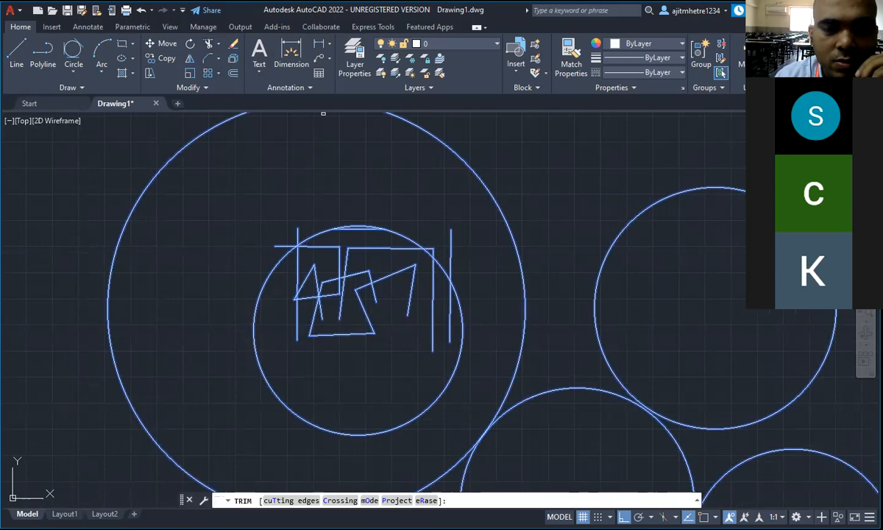
pyautogui.click(327, 281)
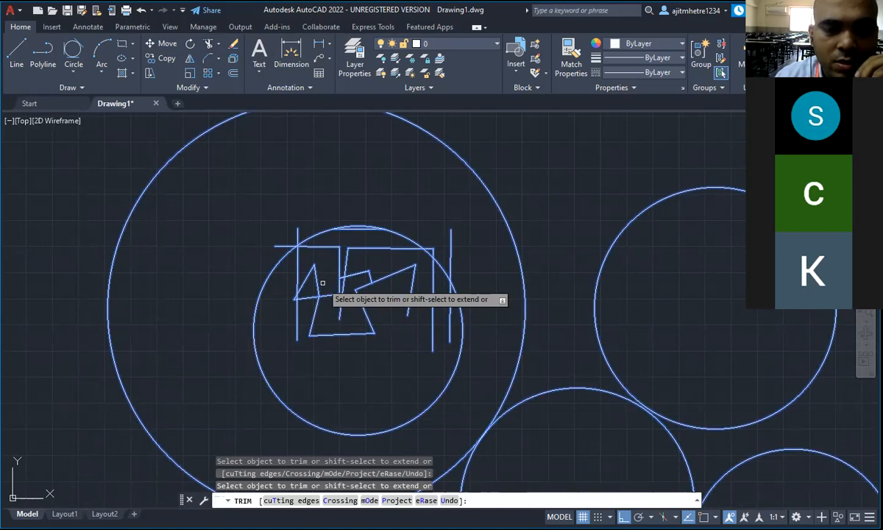
pyautogui.scroll(-2, 382, 312)
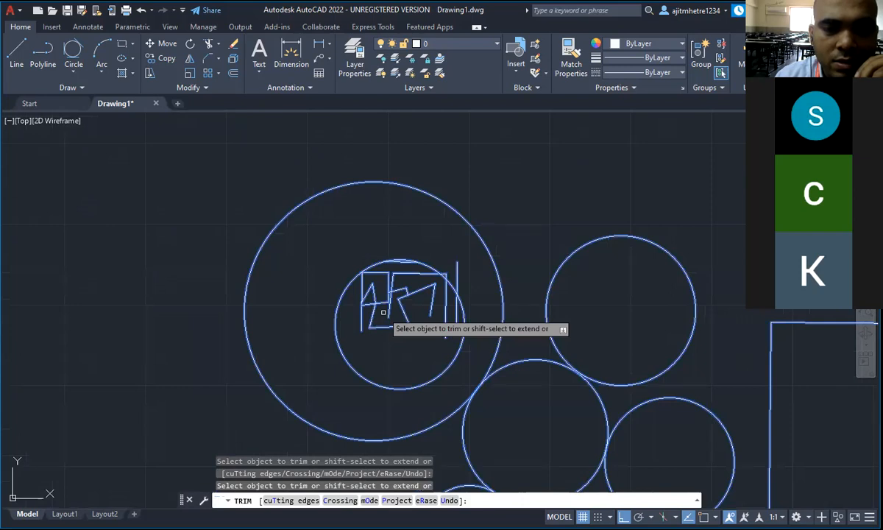
pyautogui.scroll(5, 382, 312)
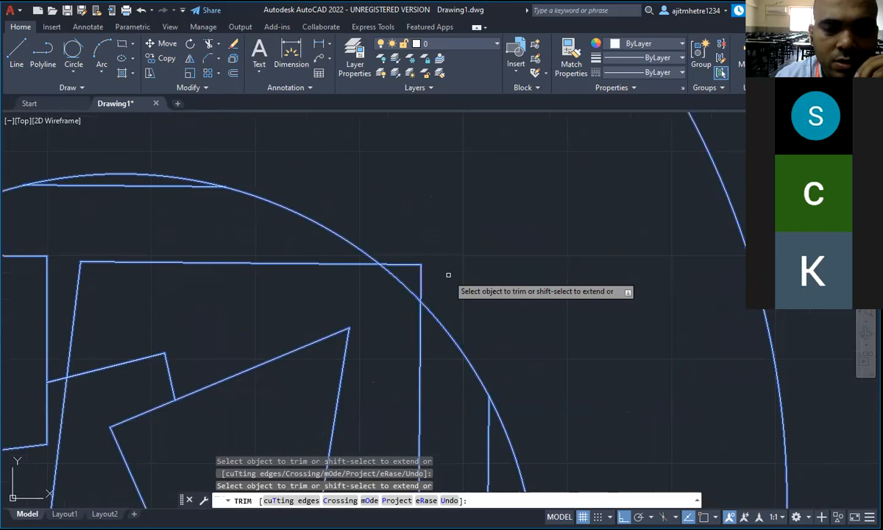
pyautogui.scroll(-5, 448, 274)
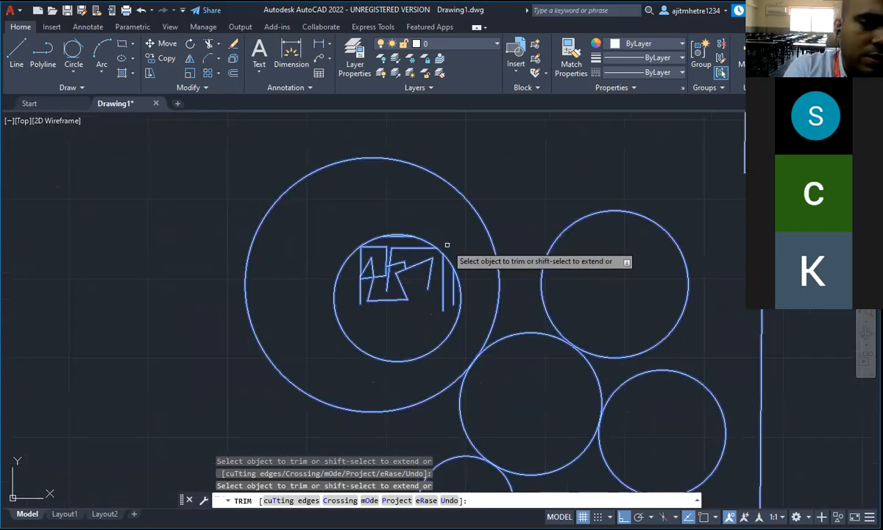
pyautogui.press('Escape')
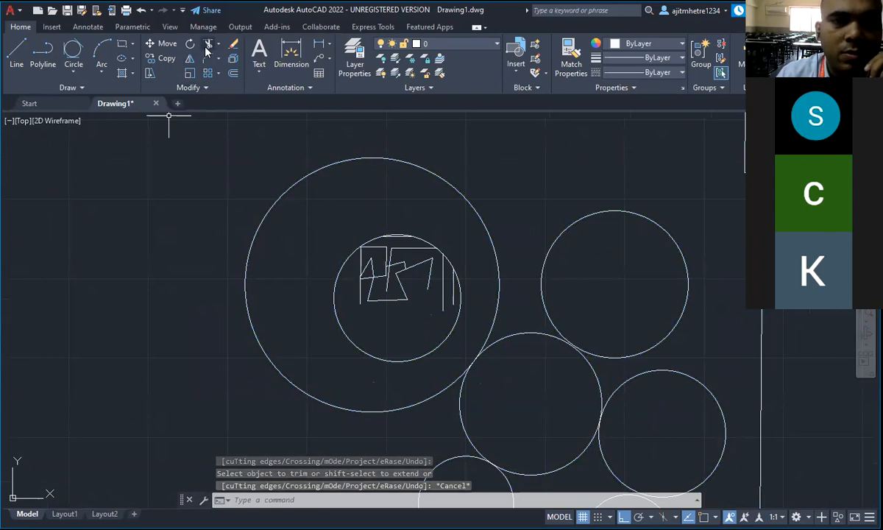
# Offset the central filleted and chamfered rectangle 200 inward, using the Through option
pyautogui.scroll(-3, 210, 313)
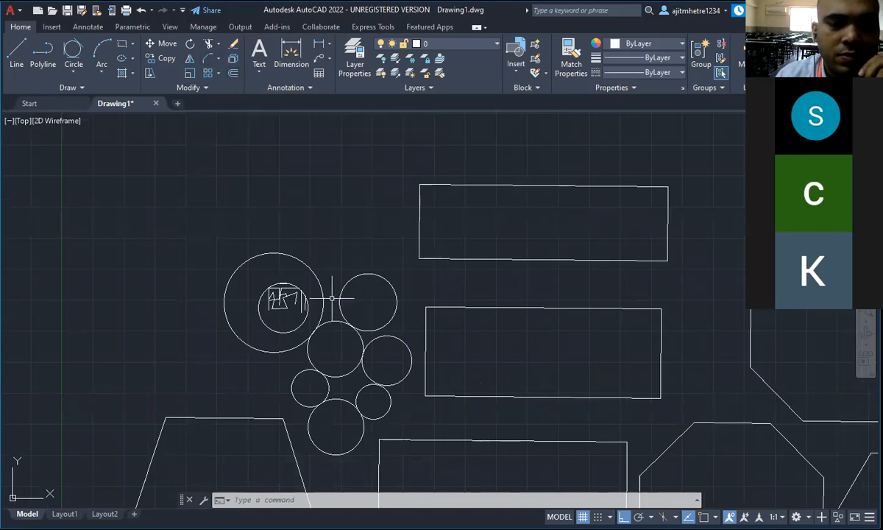
pyautogui.scroll(-6, 331, 305)
pyautogui.scroll(-5, 332, 308)
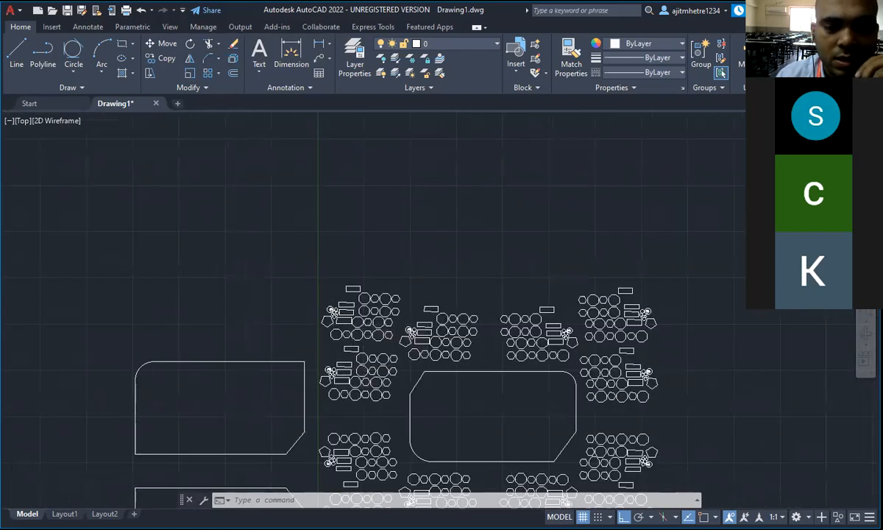
pyautogui.scroll(6, 523, 452)
pyautogui.scroll(-4, 512, 302)
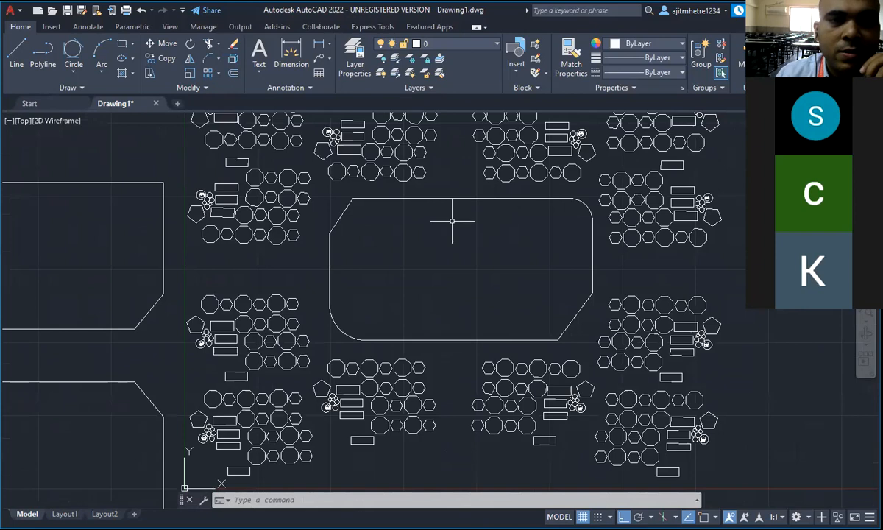
pyautogui.click(234, 73)
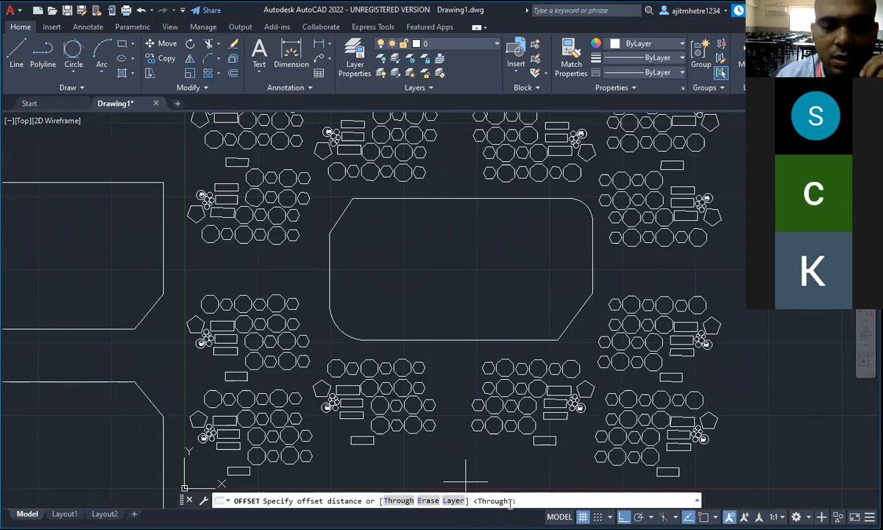
pyautogui.write('t')
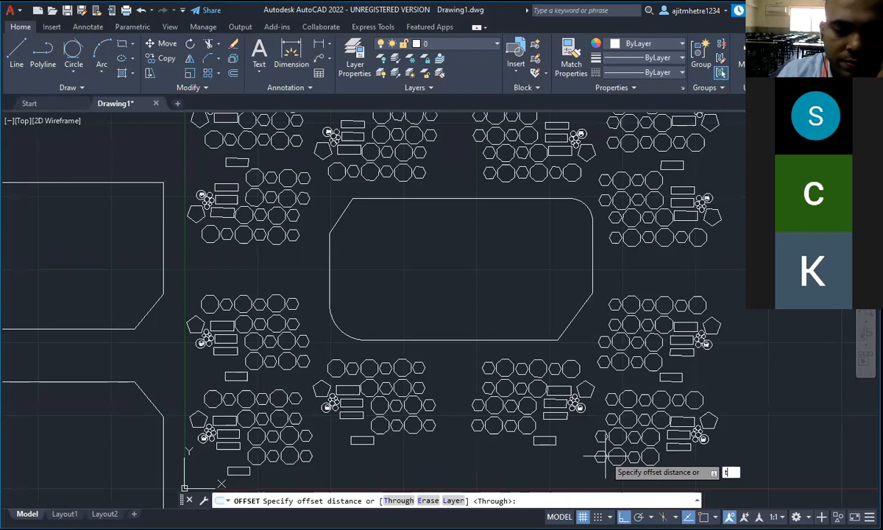
pyautogui.press('Return')
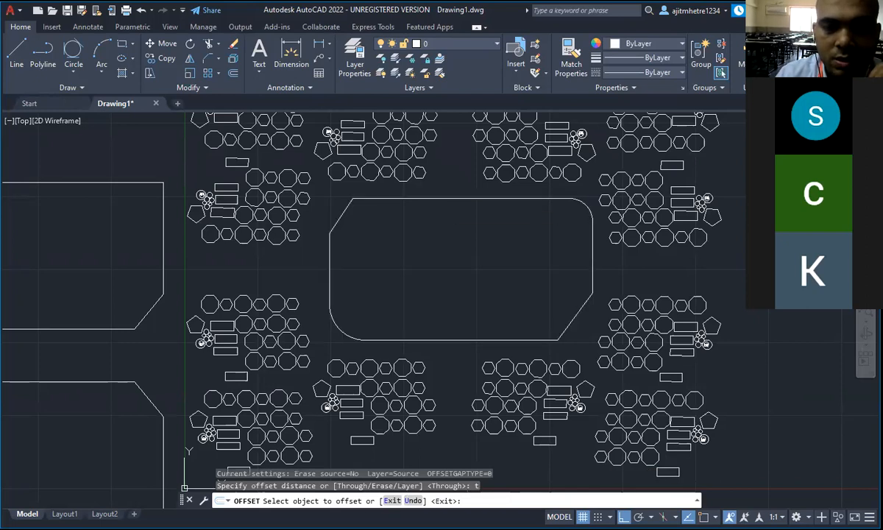
pyautogui.click(445, 199)
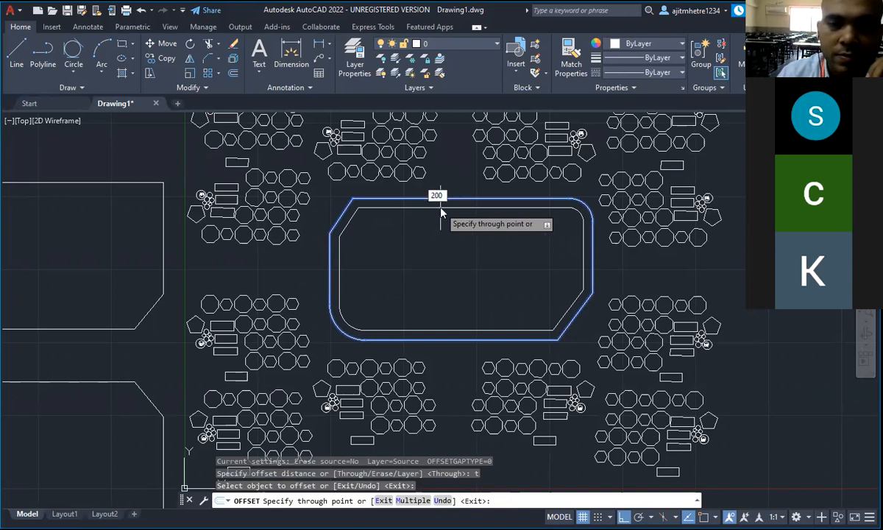
pyautogui.press('Return')
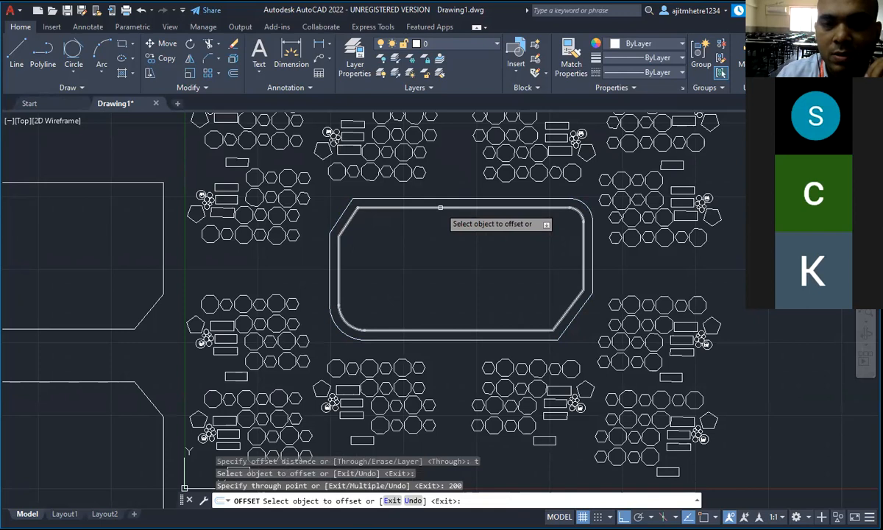
# Offset the original central rectangle 200 outward
pyautogui.click(441, 200)
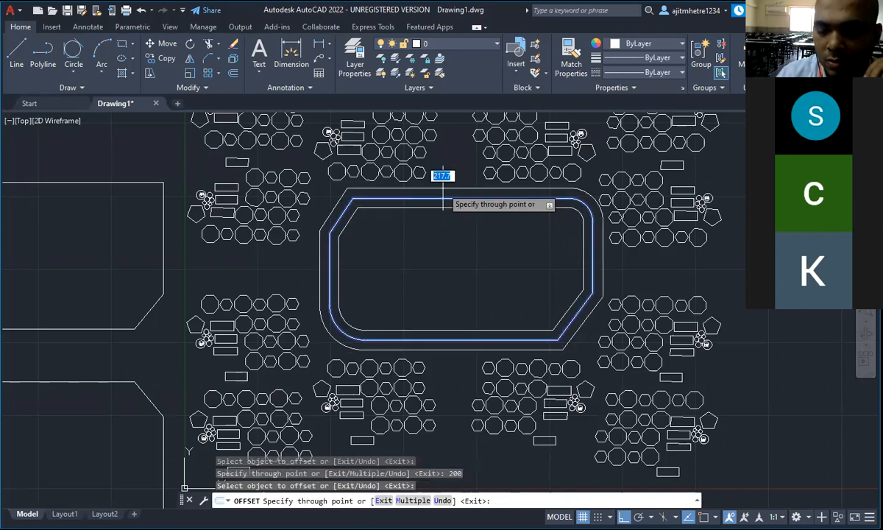
pyautogui.write('200')
pyautogui.press('Return')
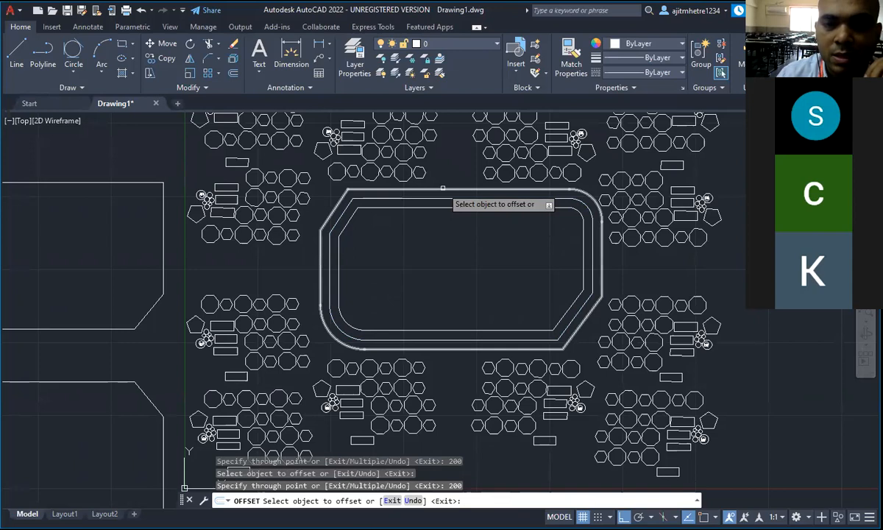
# Add two more inward offsets of 200 inside the central shape, each taken from the innermost outline
pyautogui.click(442, 208)
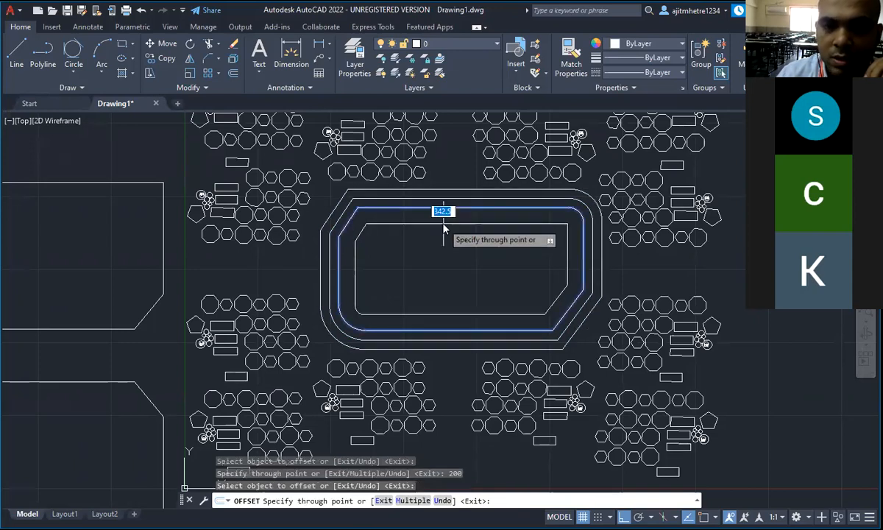
pyautogui.write('200')
pyautogui.press('Return')
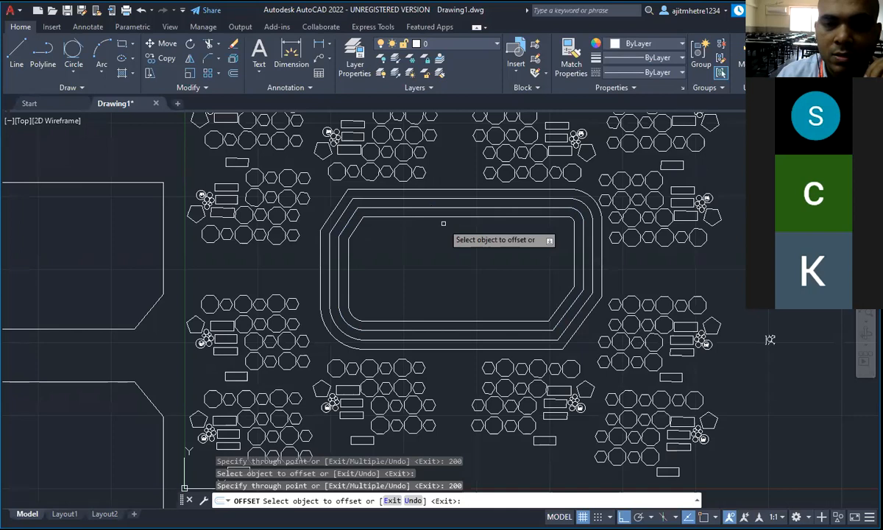
pyautogui.click(443, 221)
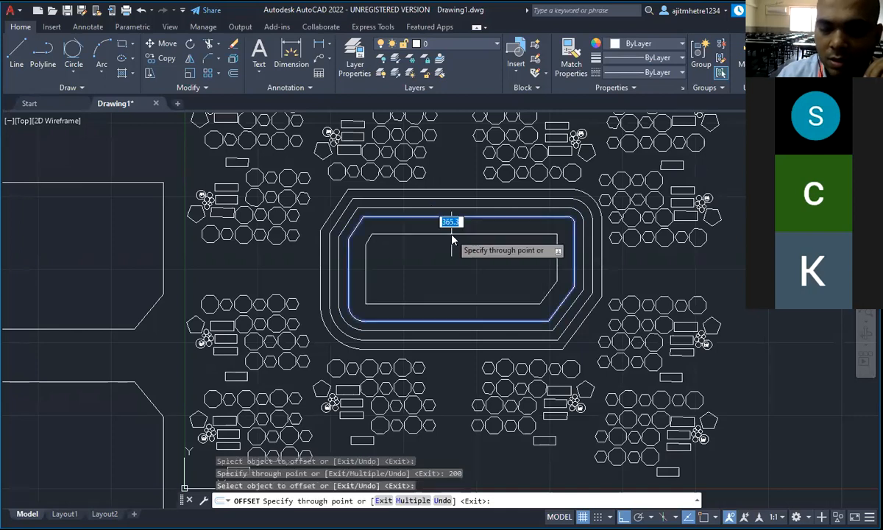
pyautogui.write('200')
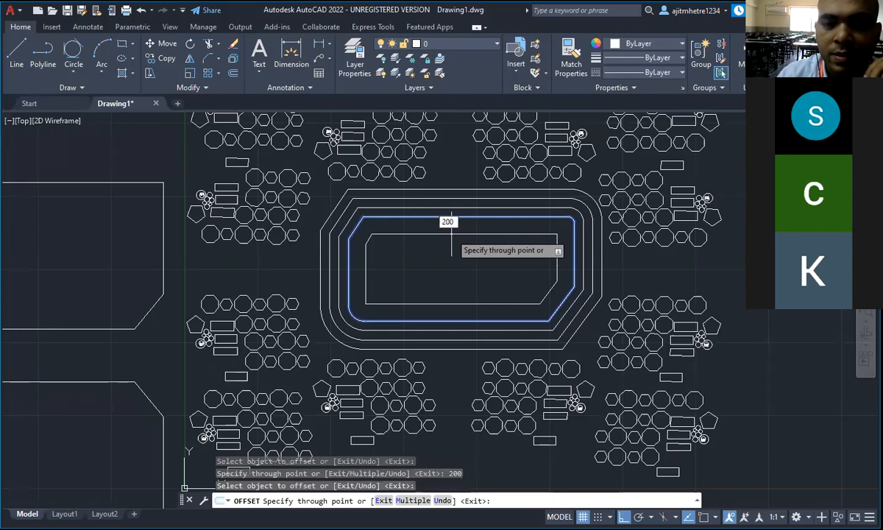
pyautogui.press('Return')
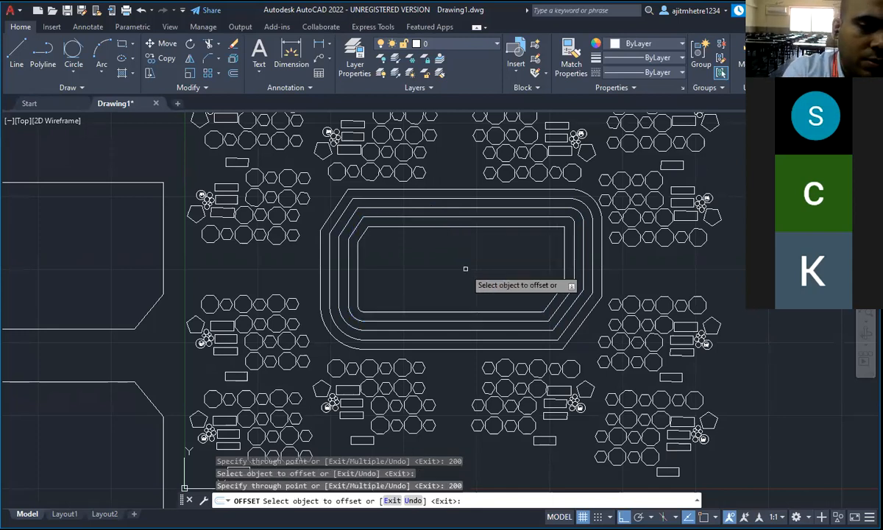
pyautogui.press('Escape')
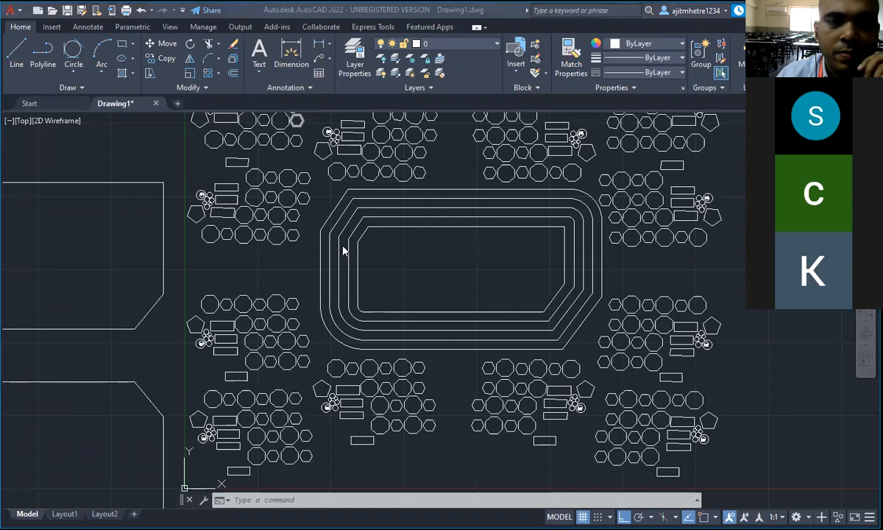
# Offset the upper of the two filleted and chamfered rectangles beside the pattern 200 inward, using the Through option
pyautogui.scroll(4, 498, 380)
pyautogui.scroll(-8, 498, 380)
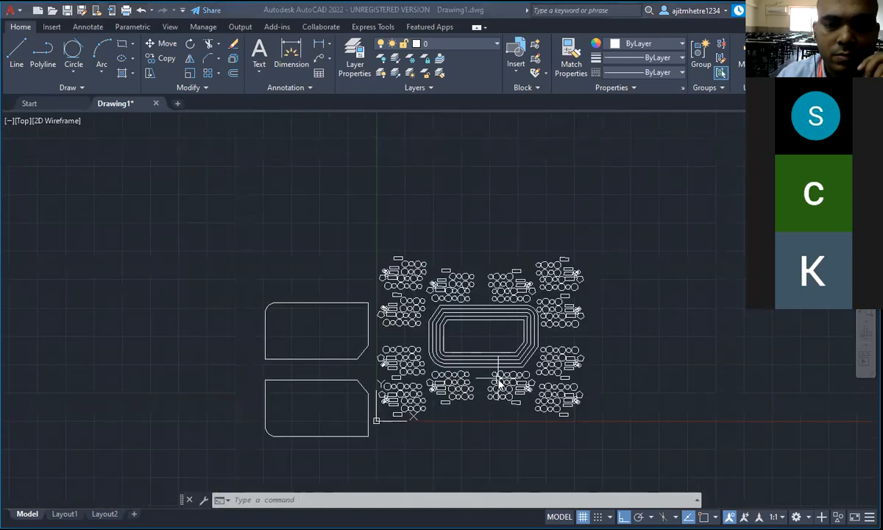
pyautogui.scroll(2, 364, 471)
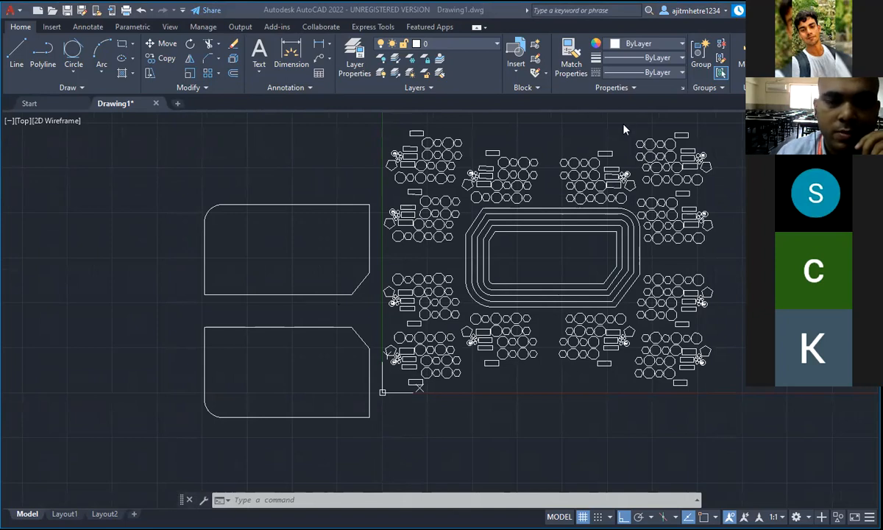
pyautogui.click(233, 77)
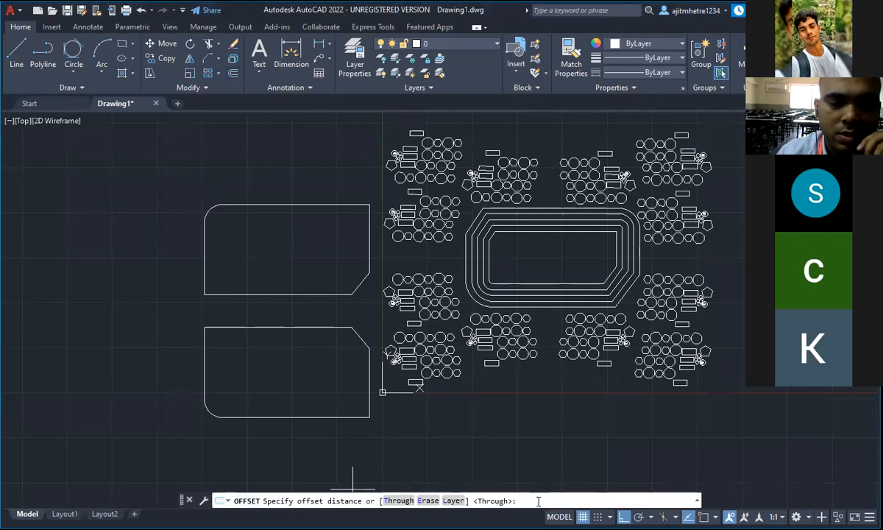
pyautogui.write('t')
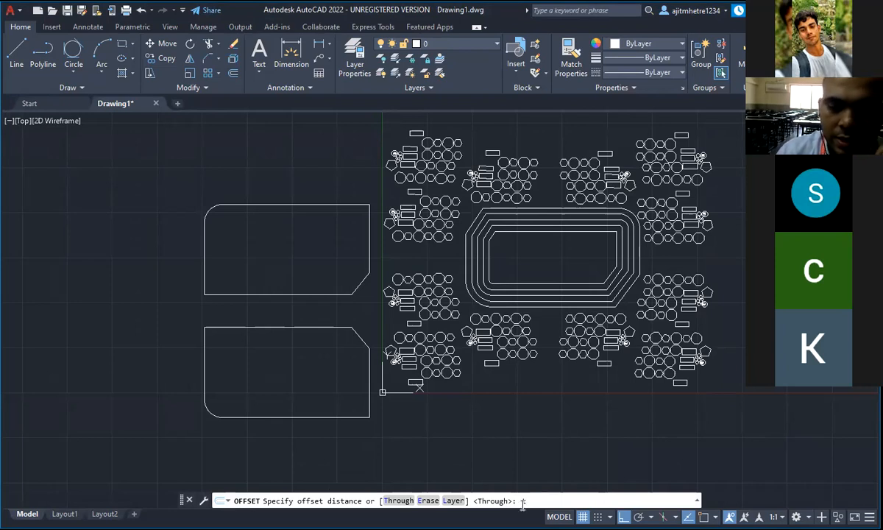
pyautogui.press('Return')
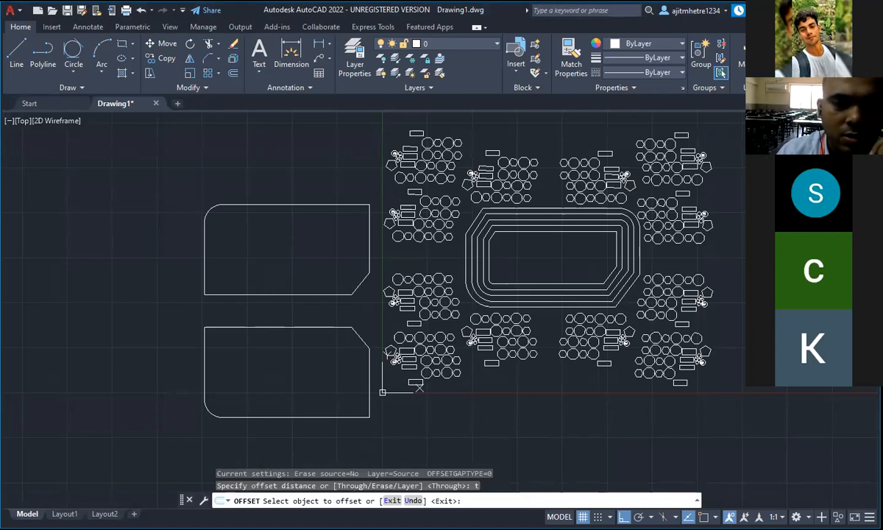
pyautogui.click(300, 205)
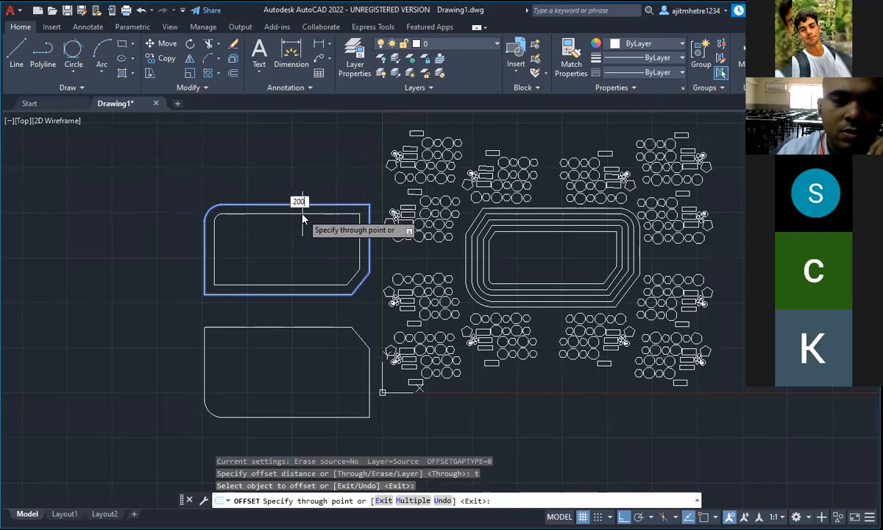
pyautogui.press('Return')
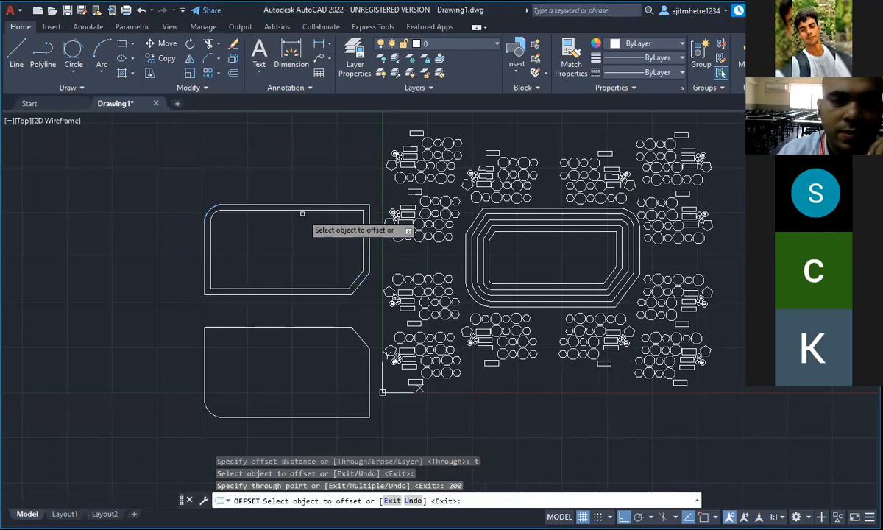
# Offset that upper rectangle's original outline 200 outward and its inner outline another 200 inward
pyautogui.click(302, 214)
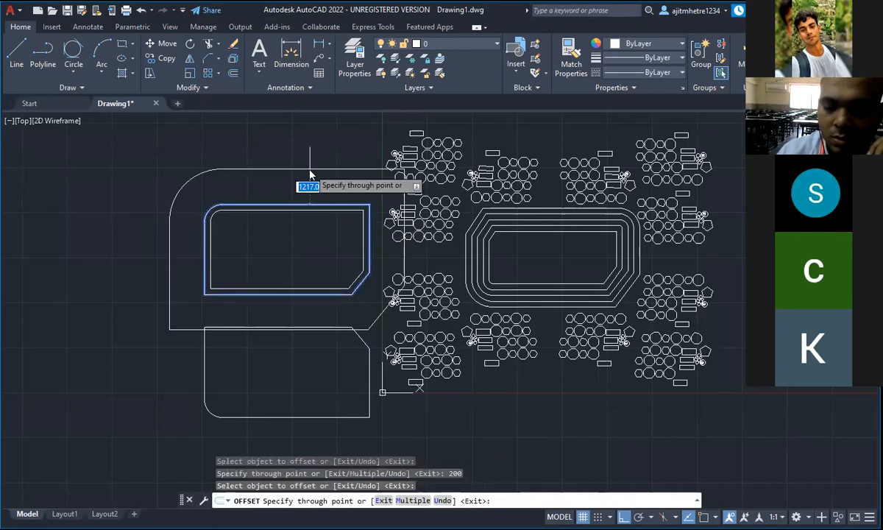
pyautogui.write('200')
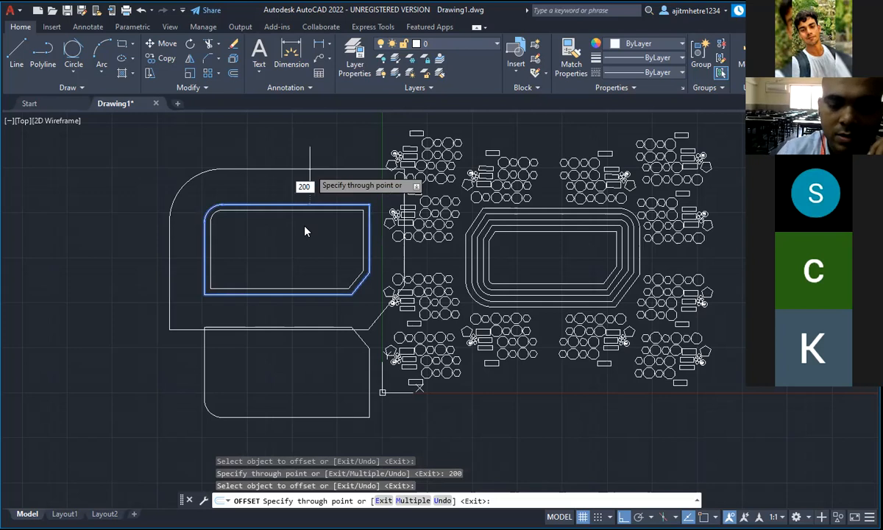
pyautogui.press('Return')
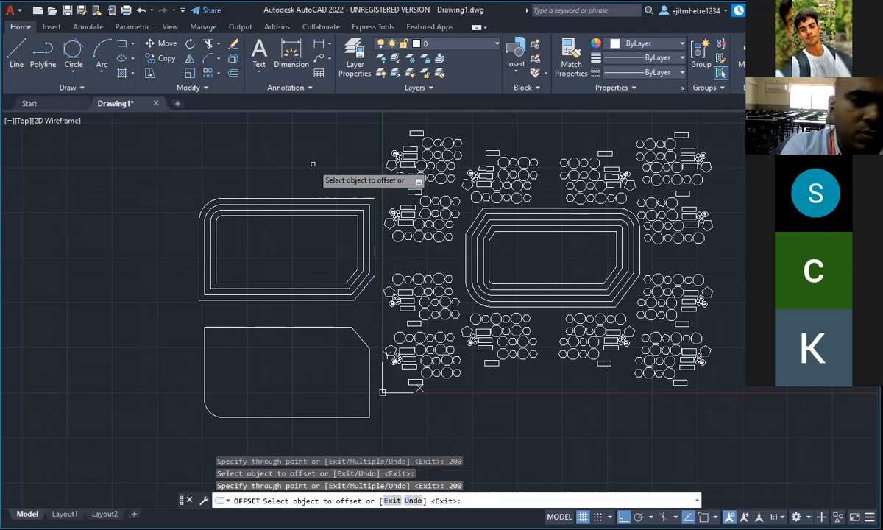
# End the Offset command and examine the nested outlines of the upper rectangle beside the pattern and of the central shape
pyautogui.press('Escape')
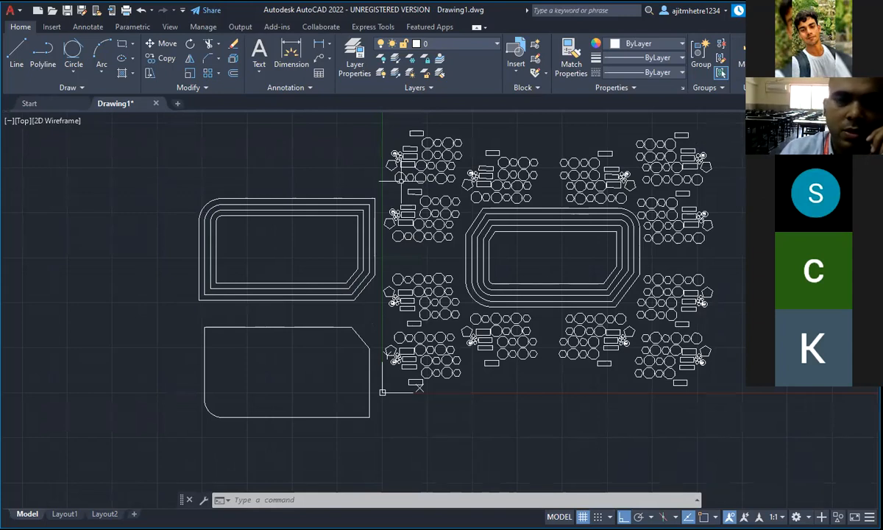
pyautogui.scroll(-4, 259, 301)
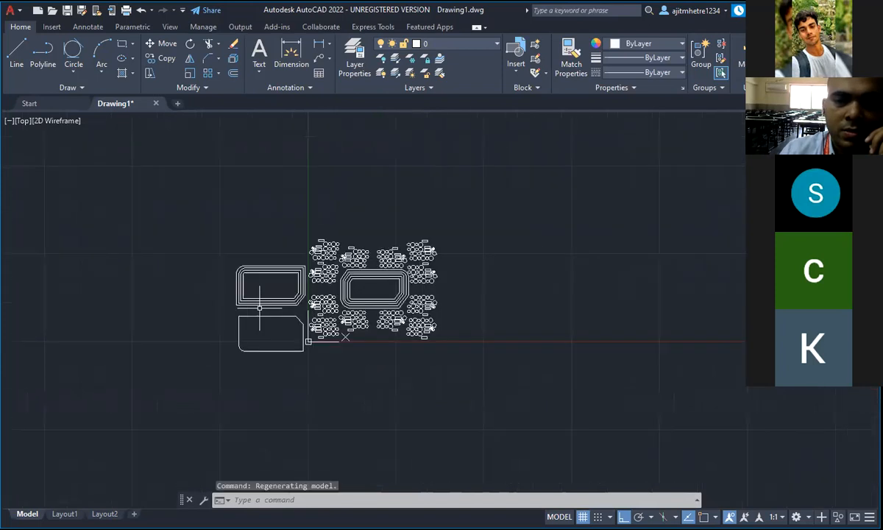
pyautogui.scroll(2, 509, 303)
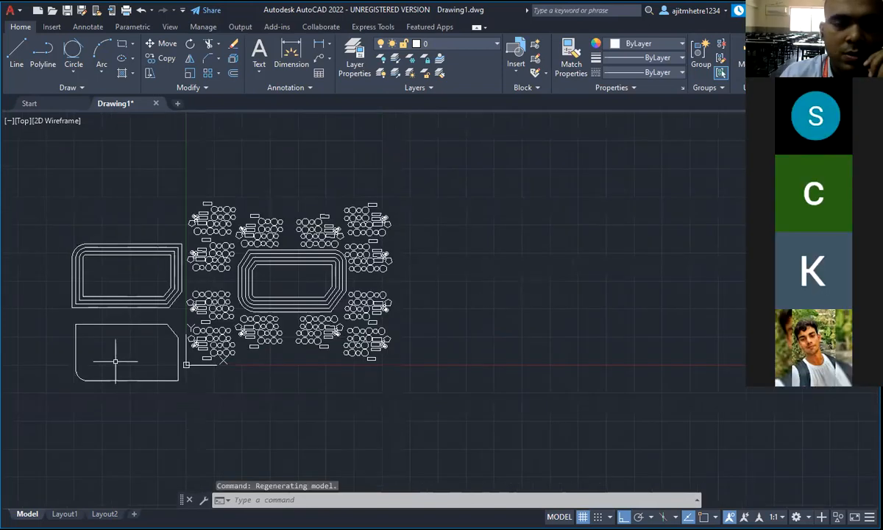
pyautogui.scroll(2, 49, 342)
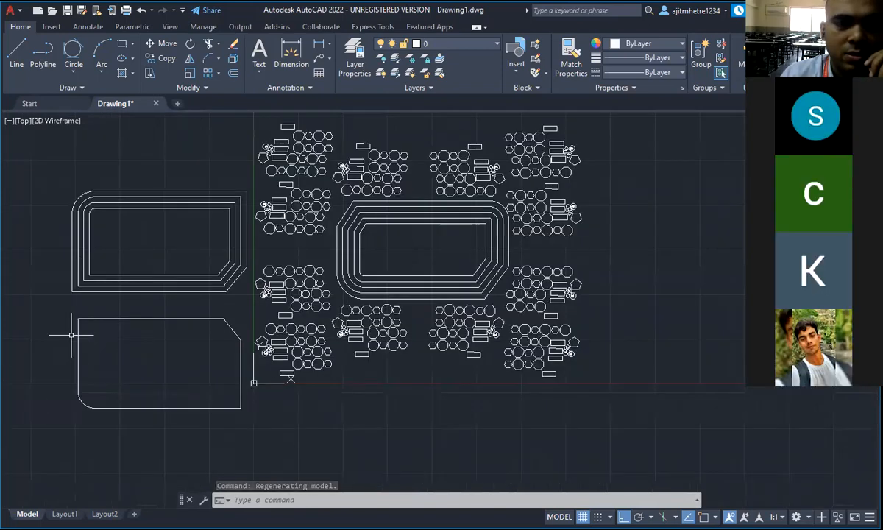
pyautogui.scroll(-2, 277, 354)
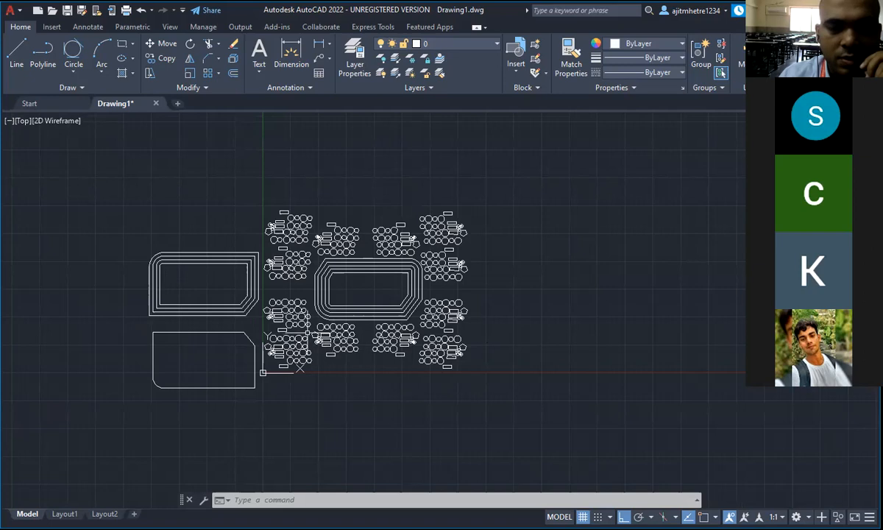
pyautogui.scroll(-4, 300, 336)
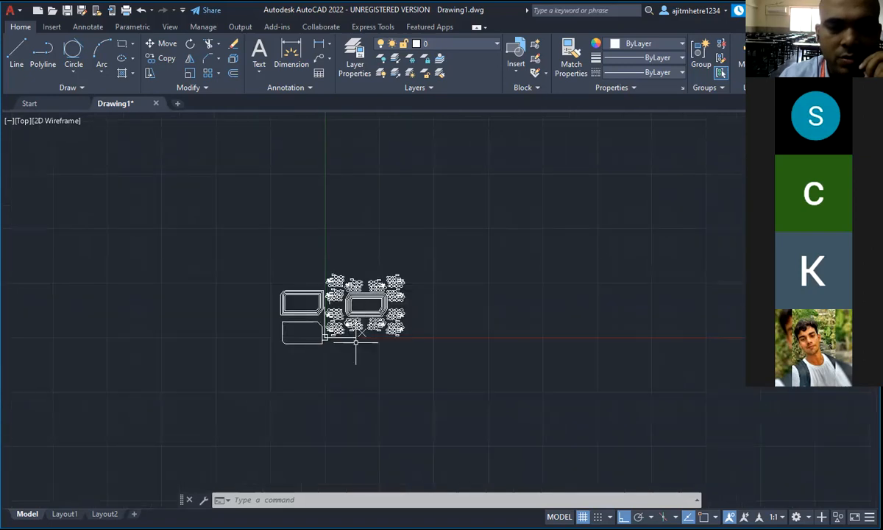
pyautogui.scroll(4, 355, 335)
pyautogui.scroll(2, 374, 256)
pyautogui.scroll(2, 372, 246)
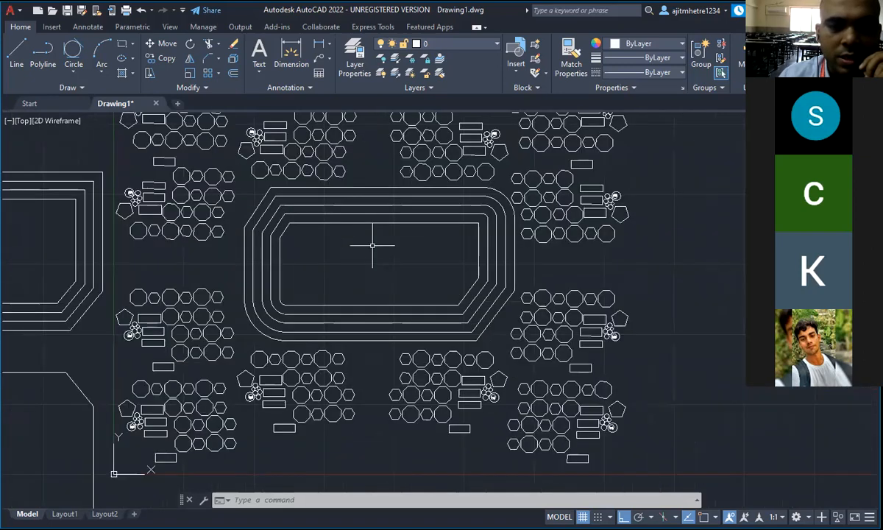
pyautogui.scroll(-1, 372, 245)
pyautogui.scroll(1, 294, 291)
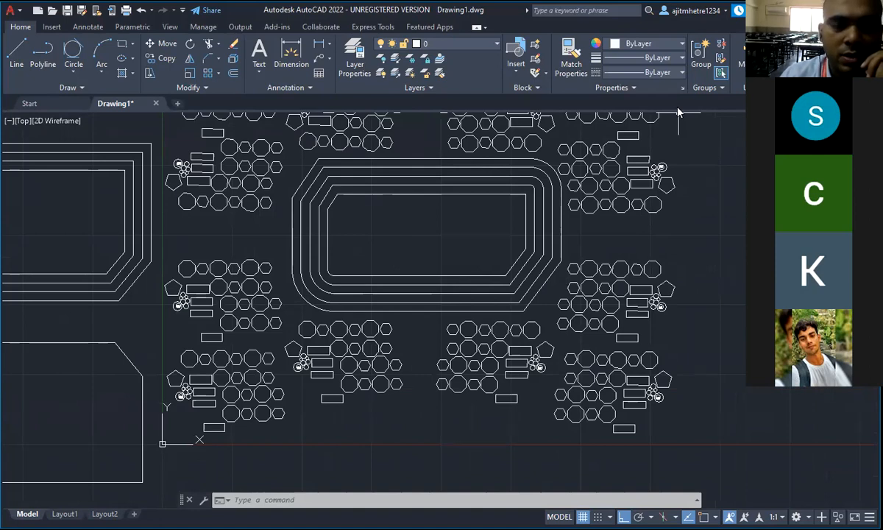
# Add the multiline text "OFFSET" inside the innermost outline of the nested figure surrounded by polygon groups
pyautogui.click(258, 72)
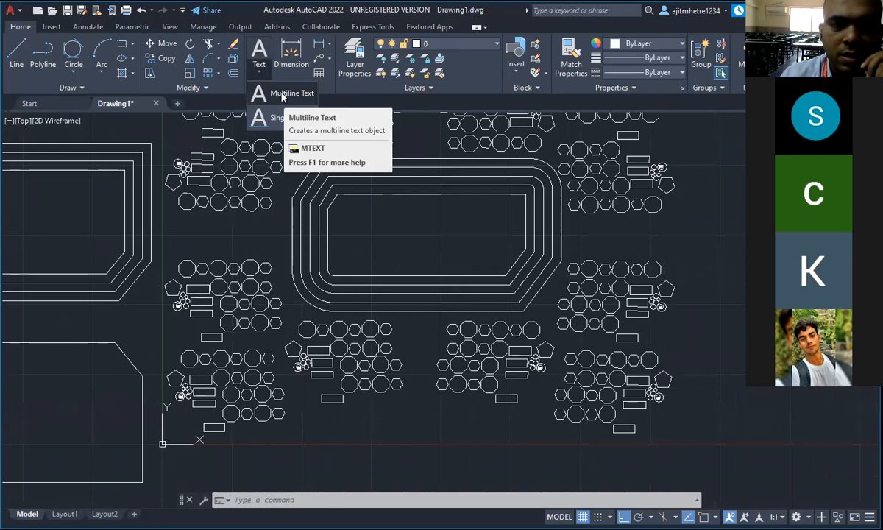
pyautogui.click(282, 93)
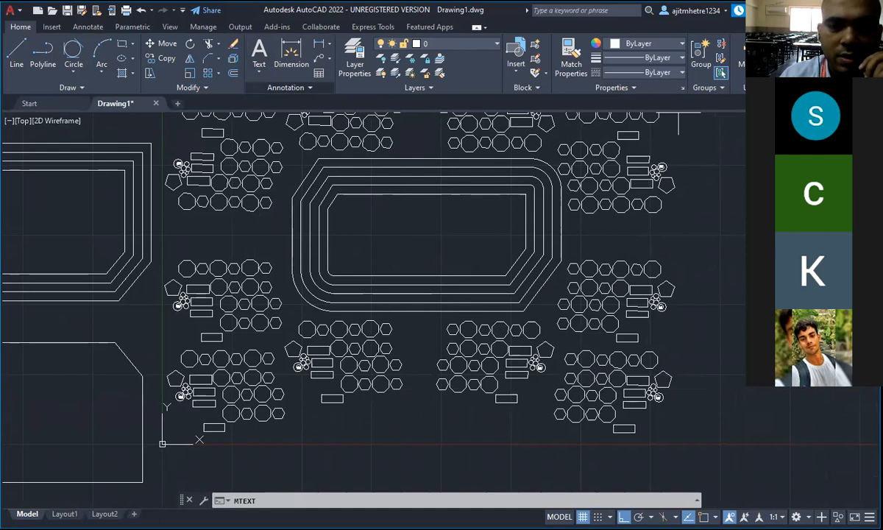
pyautogui.click(339, 211)
pyautogui.click(517, 242)
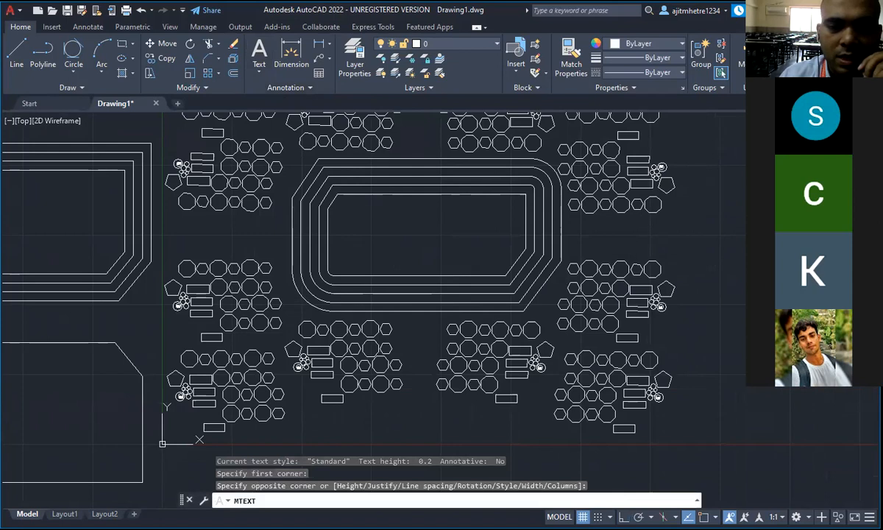
pyautogui.click(516, 247)
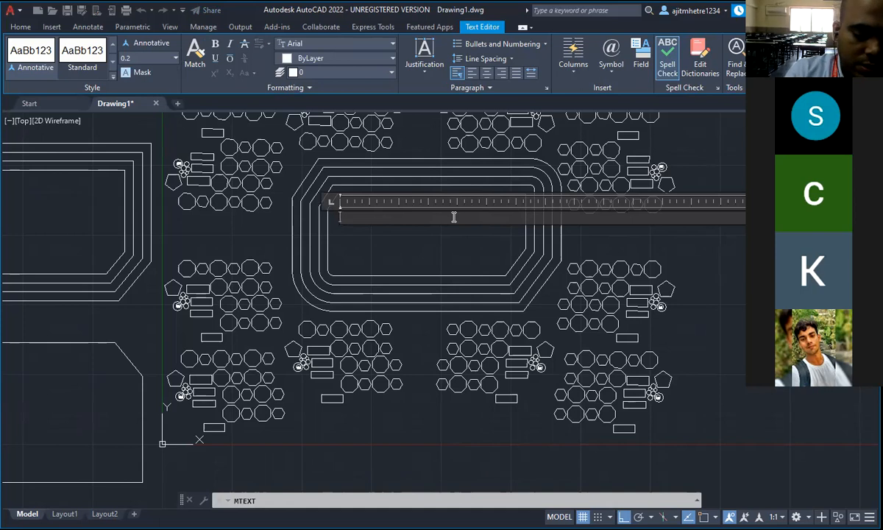
pyautogui.write('0')
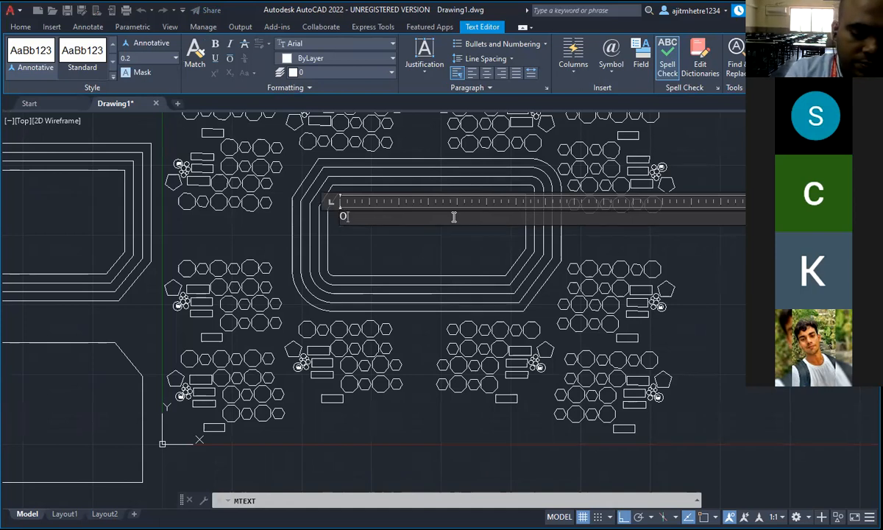
pyautogui.write('FFSET')
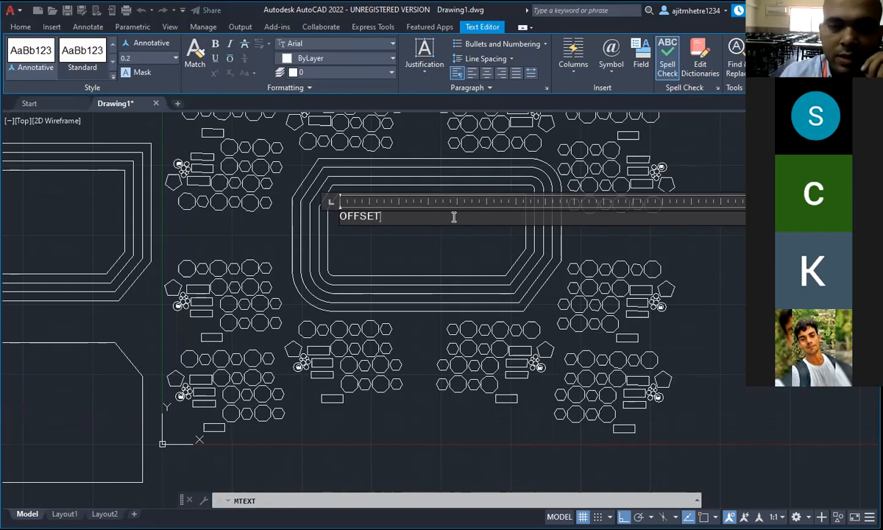
pyautogui.click(421, 250)
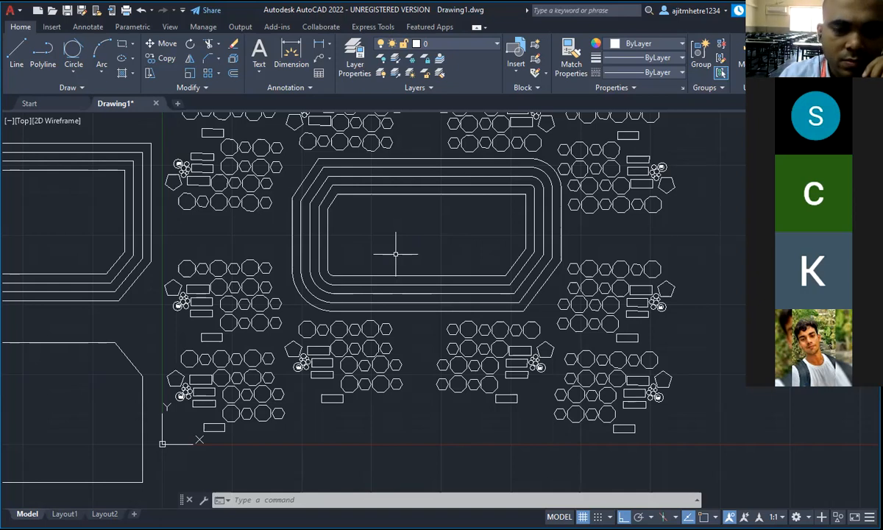
pyautogui.moveTo(440, 255)
pyautogui.mouseDown()
pyautogui.moveTo(404, 223)
pyautogui.moveTo(400, 230)
pyautogui.mouseUp()
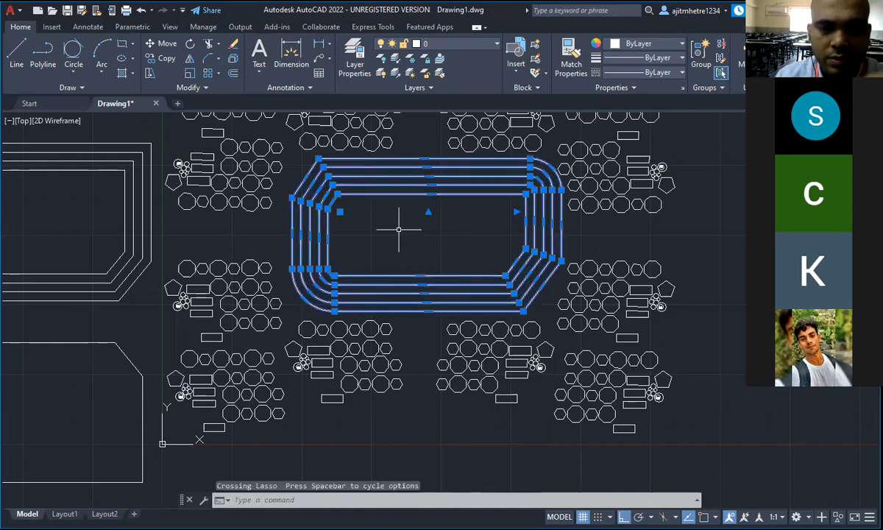
pyautogui.press('Escape')
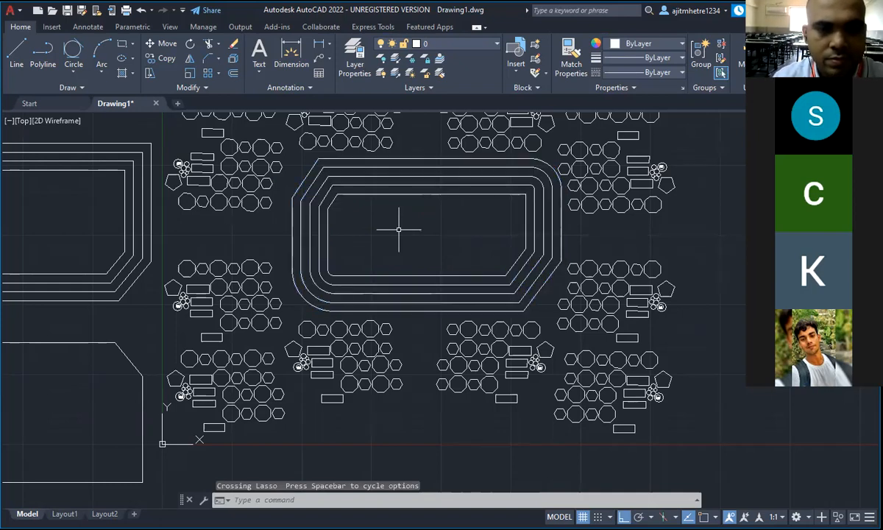
pyautogui.press('Escape')
pyautogui.press('Escape')
pyautogui.moveTo(426, 246); pyautogui.dragTo(343, 203)
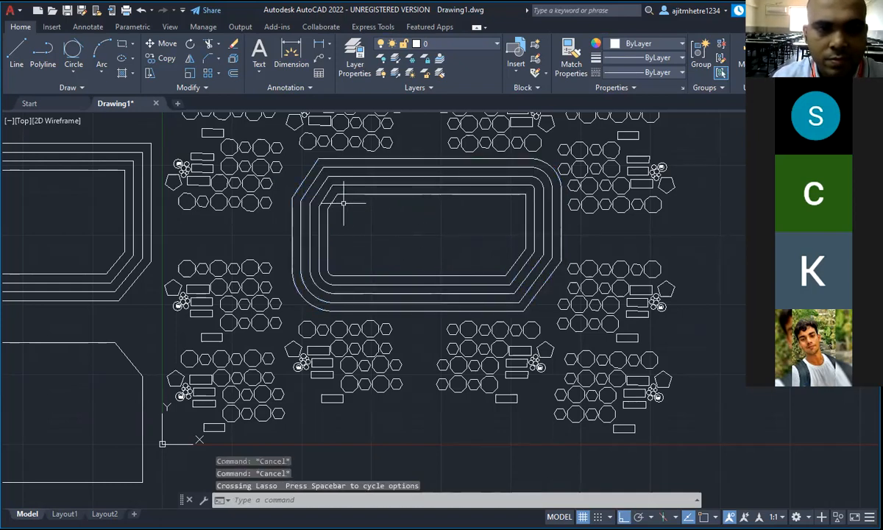
pyautogui.press('Escape')
pyautogui.press('Escape')
pyautogui.press('Escape')
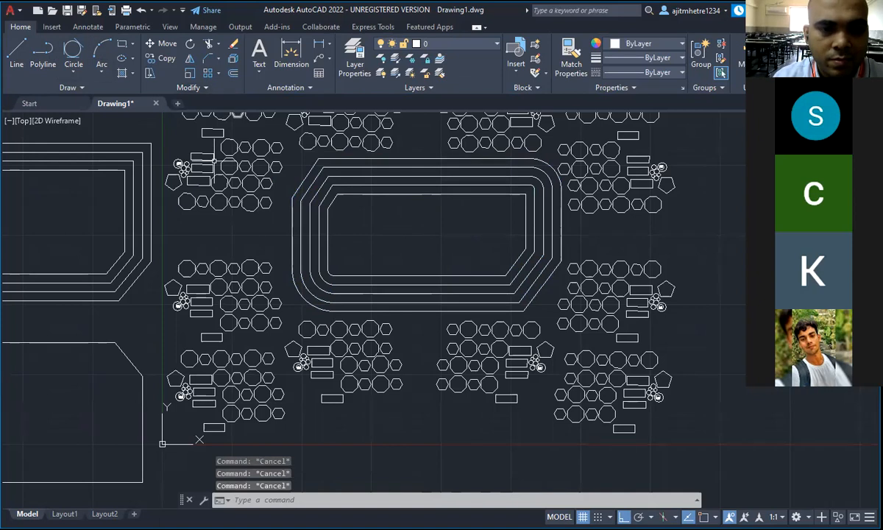
# Select the text inside the innermost outline and try to move it straight down
pyautogui.click(337, 198)
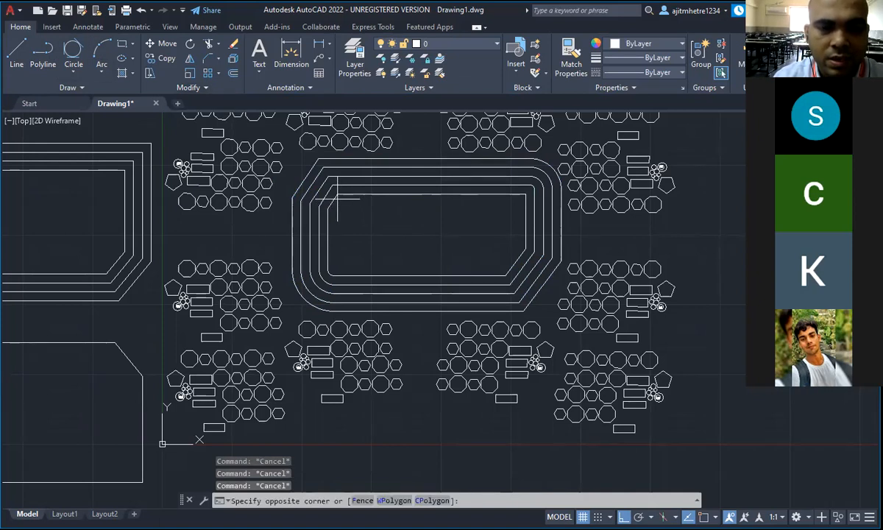
pyautogui.click(455, 251)
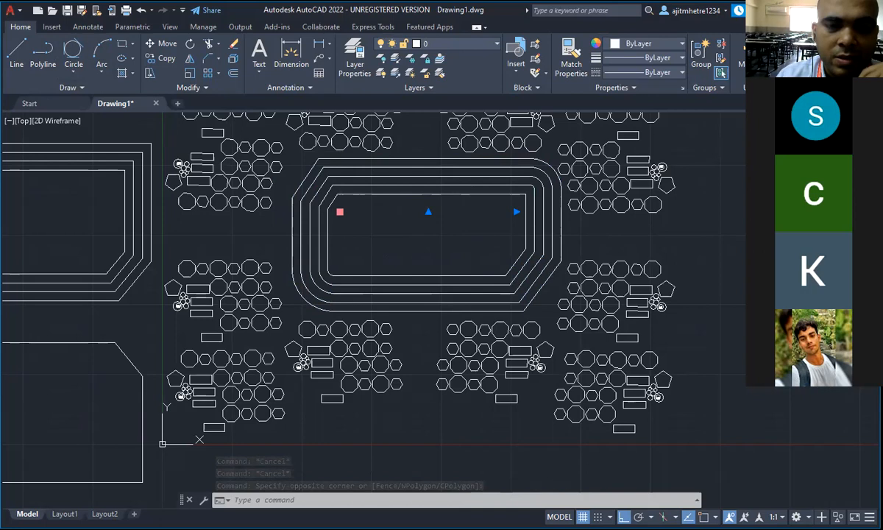
pyautogui.click(339, 212)
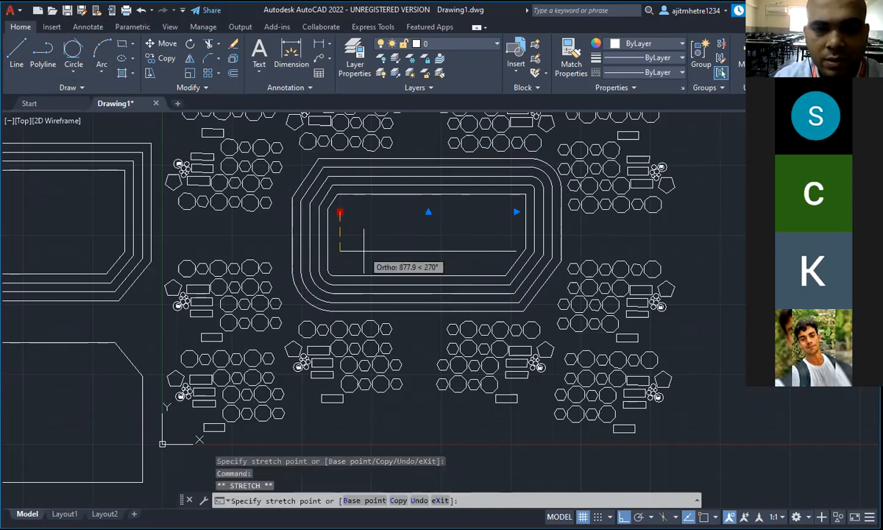
pyautogui.press('Escape')
pyautogui.press('Escape')
pyautogui.press('Escape')
# Examine the area inside the innermost outline at close range to locate the small text
pyautogui.scroll(5, 339, 210)
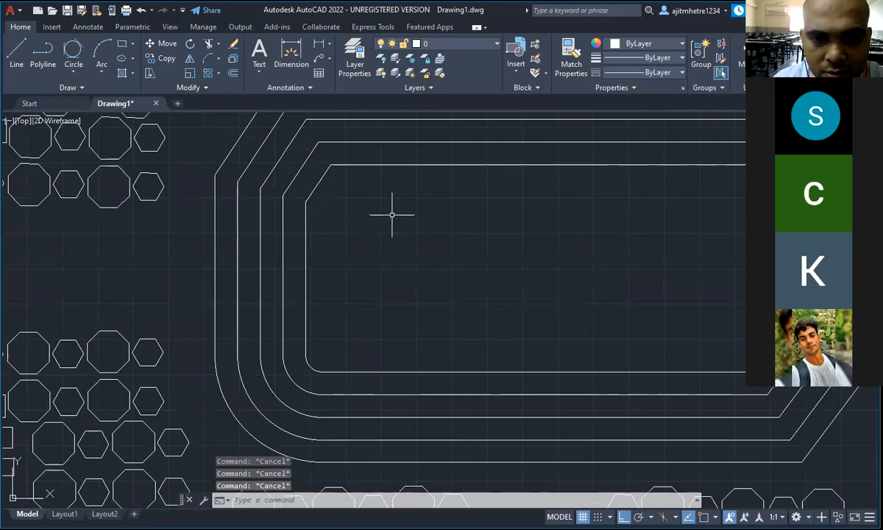
pyautogui.scroll(2, 442, 209)
pyautogui.scroll(3, 584, 203)
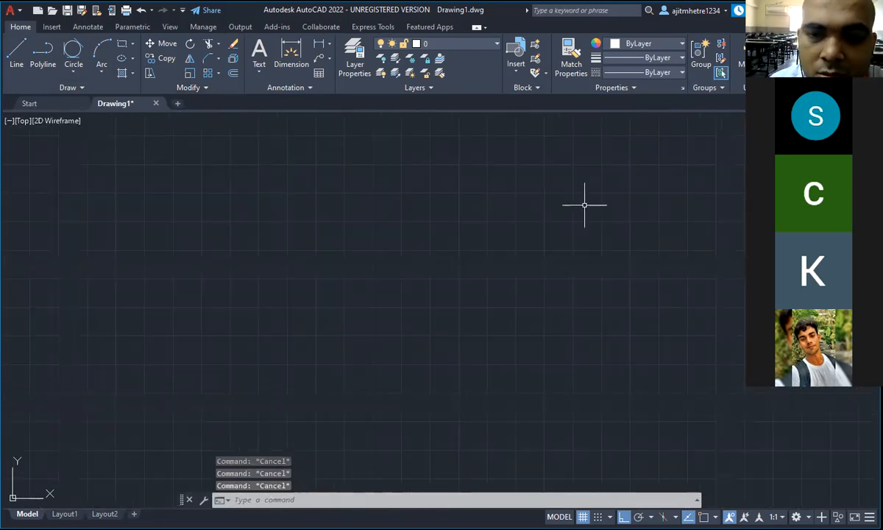
pyautogui.scroll(5, 583, 211)
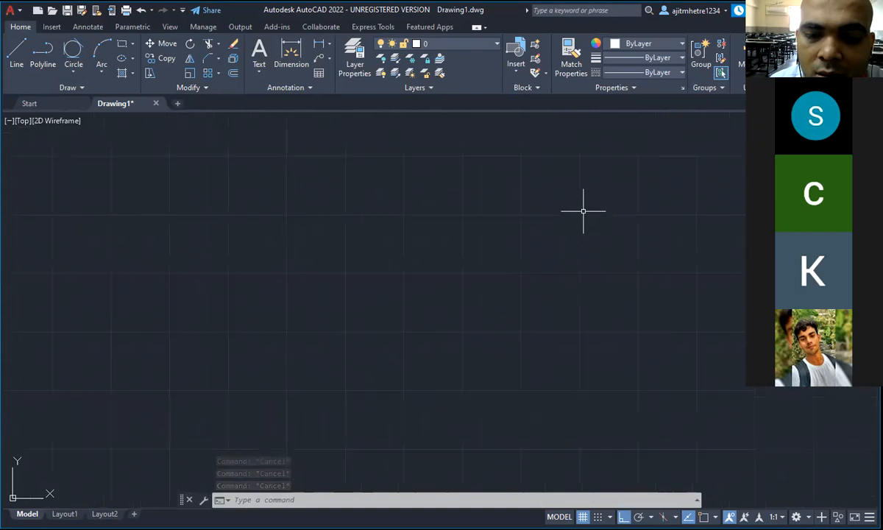
pyautogui.scroll(-10, 583, 211)
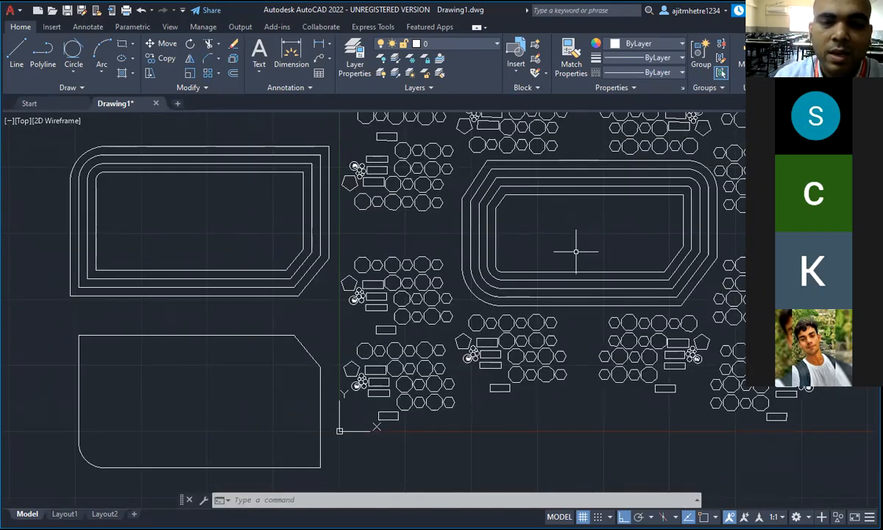
pyautogui.scroll(5, 562, 212)
pyautogui.scroll(2, 347, 282)
pyautogui.scroll(-5, 191, 296)
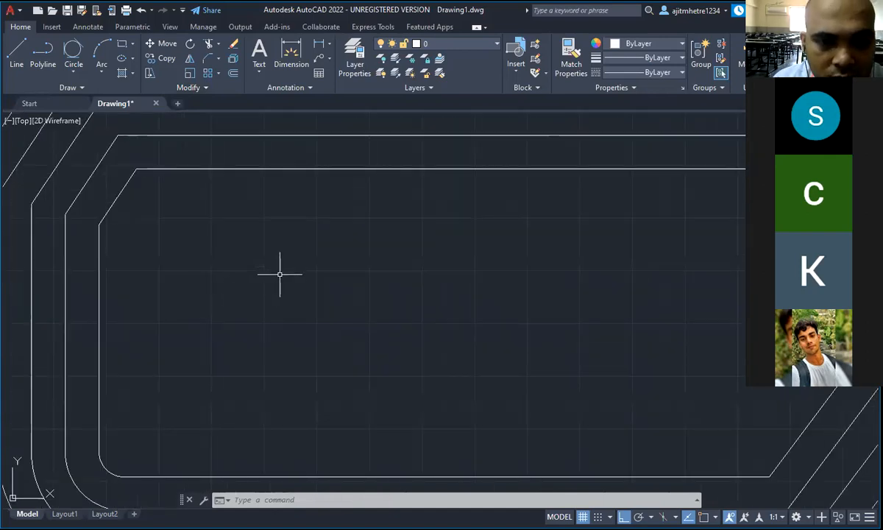
pyautogui.scroll(5, 333, 307)
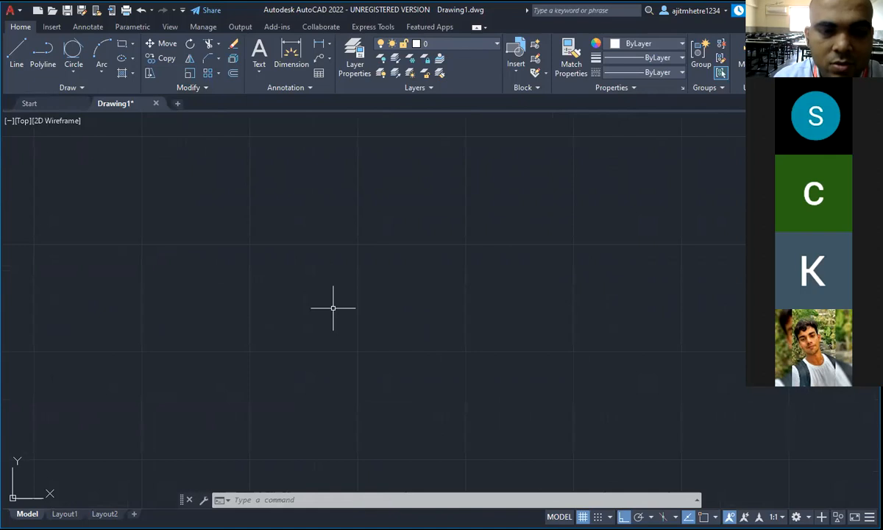
pyautogui.scroll(3, 334, 307)
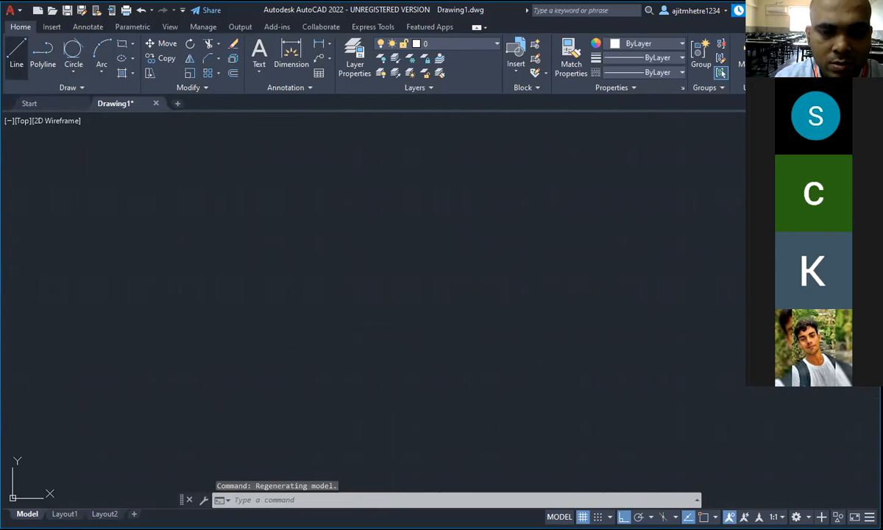
pyautogui.click(17, 52)
pyautogui.click(451, 343)
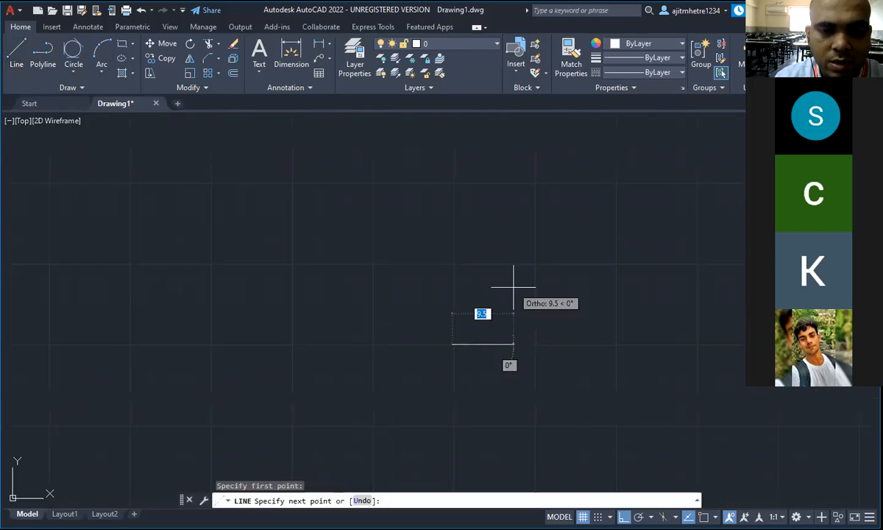
pyautogui.press('Escape')
pyautogui.press('Escape')
pyautogui.press('Escape')
pyautogui.press('Escape')
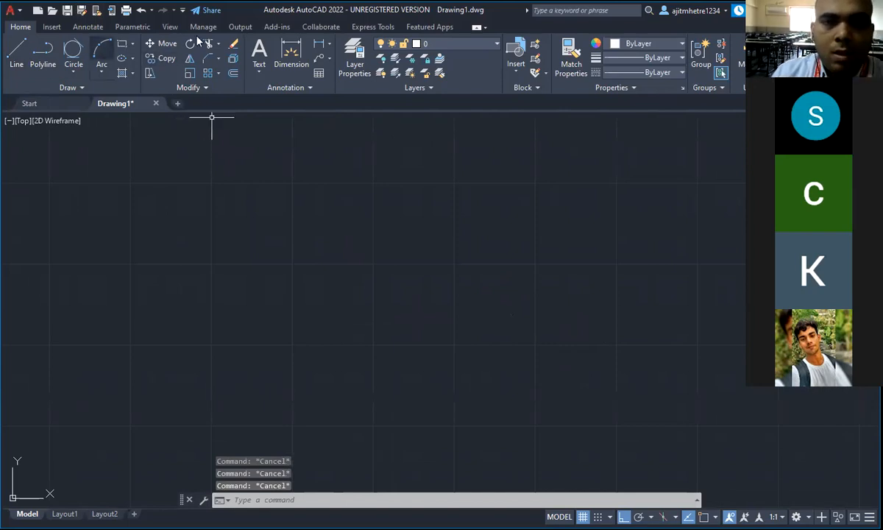
# Add another multiline text reading "OFFSET" in the empty close-up area inside the innermost outline
pyautogui.click(260, 76)
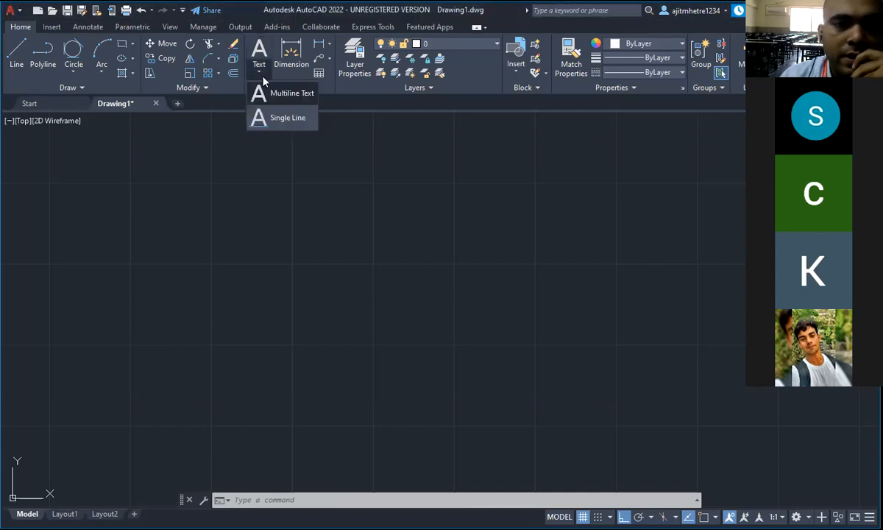
pyautogui.click(280, 94)
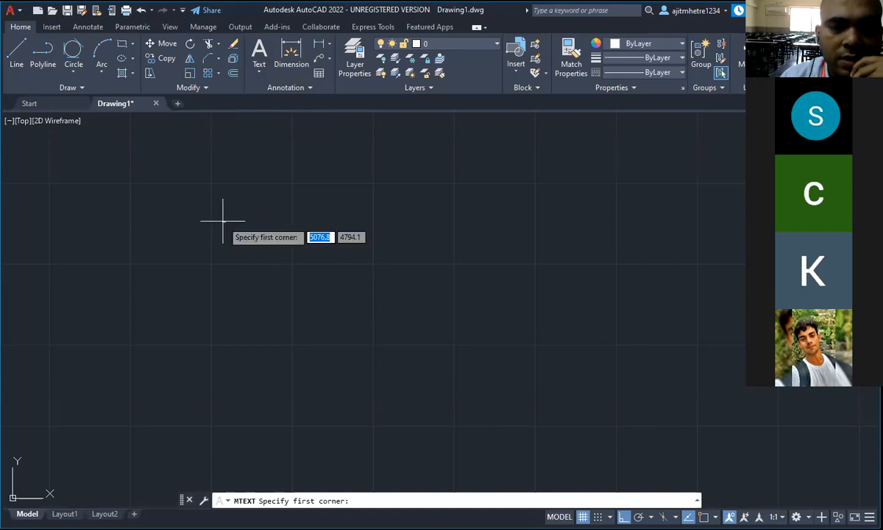
pyautogui.click(223, 221)
pyautogui.click(475, 254)
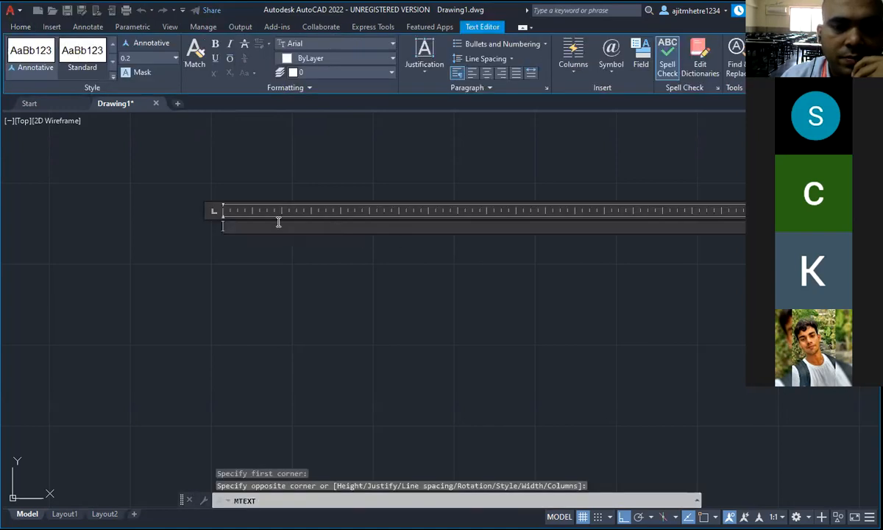
pyautogui.write('O')
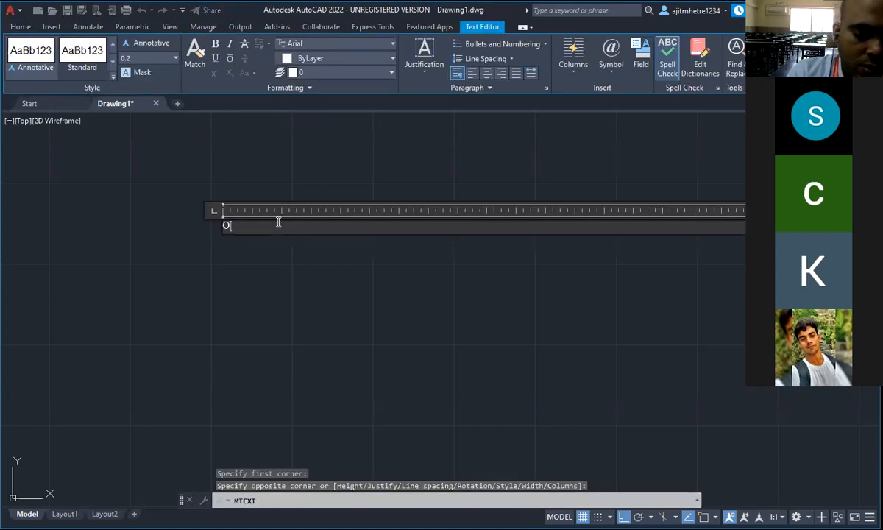
pyautogui.write('FFET')
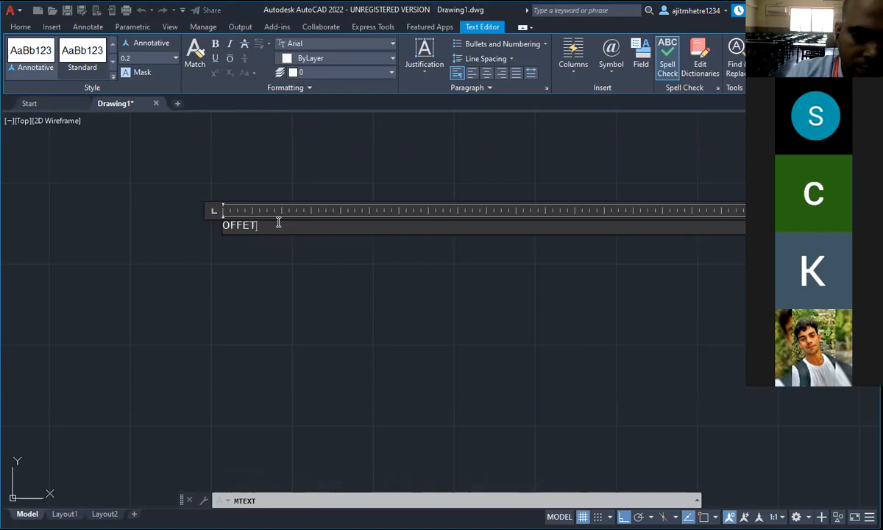
pyautogui.write('S')
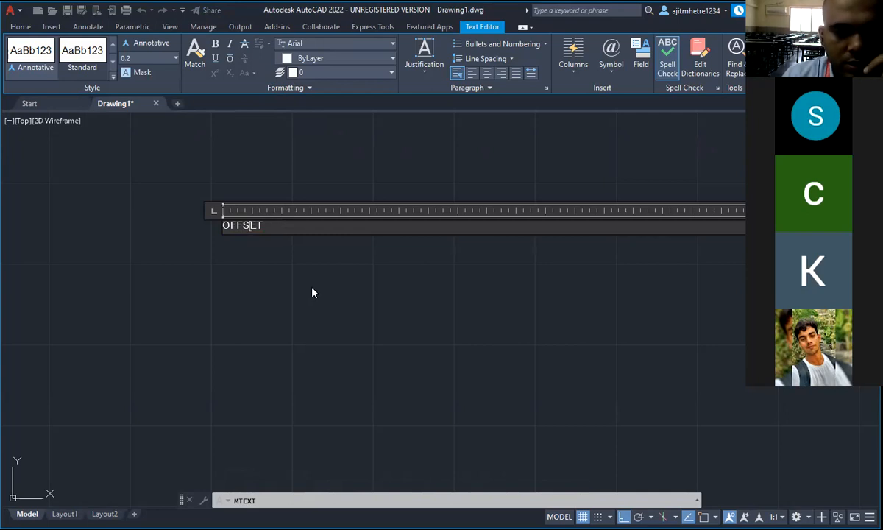
pyautogui.click(288, 267)
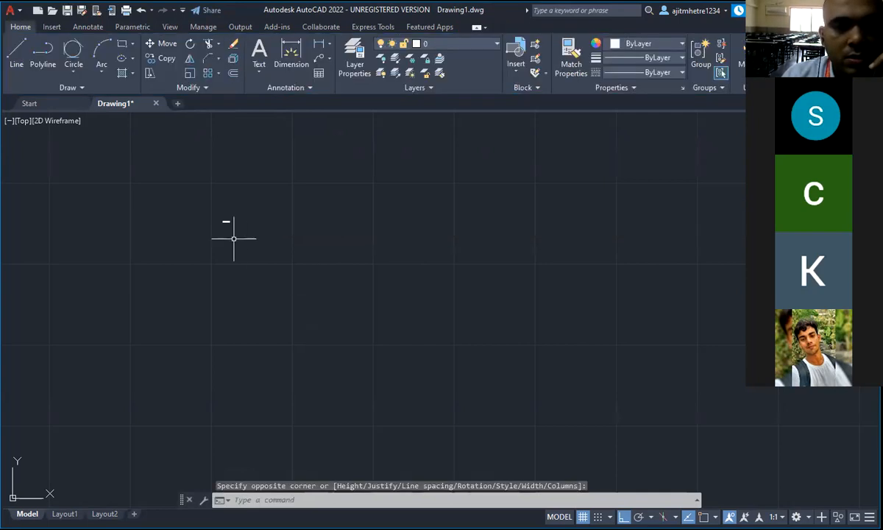
# Inspect the newly placed "OFFSET" text up close and compare its size with the surrounding area
pyautogui.scroll(5, 217, 220)
pyautogui.scroll(4, 217, 220)
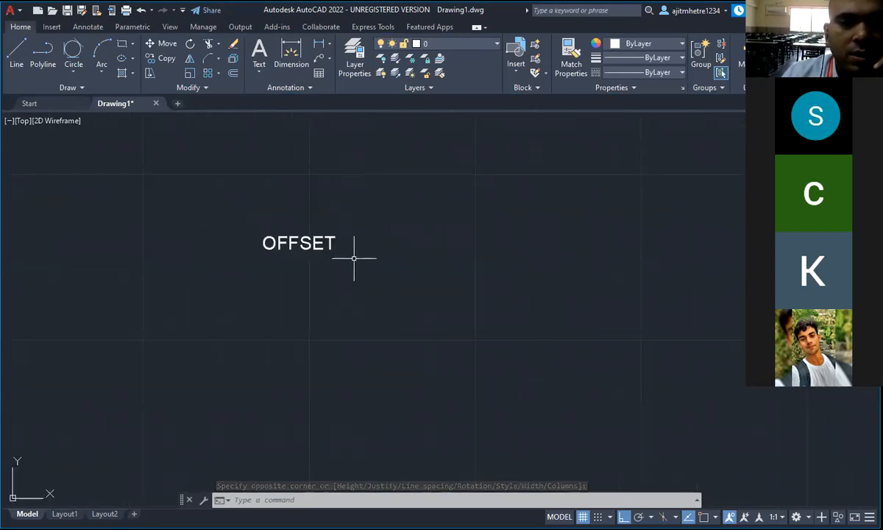
pyautogui.scroll(-8, 354, 258)
pyautogui.scroll(-2, 354, 258)
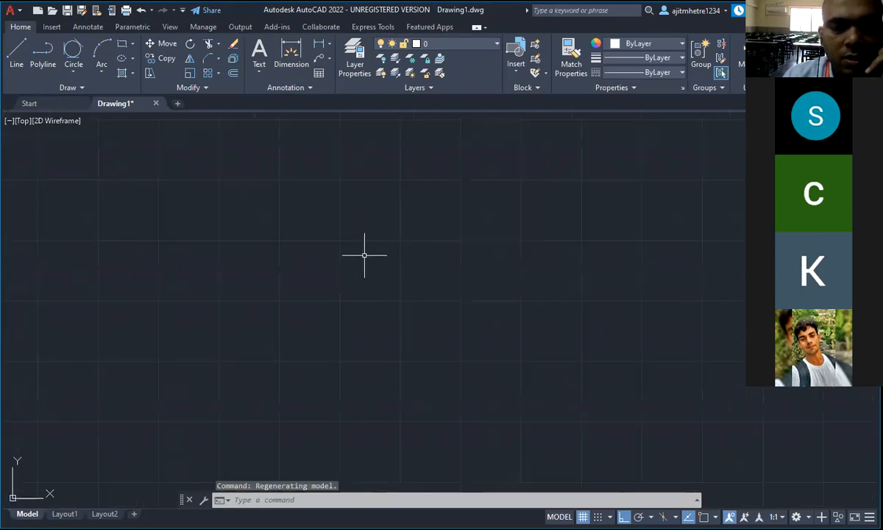
pyautogui.scroll(-3, 353, 258)
pyautogui.scroll(-3, 339, 294)
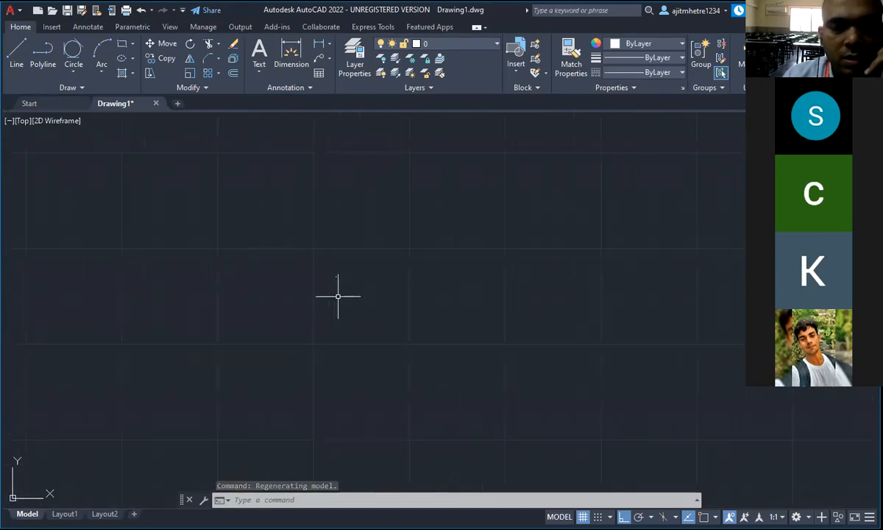
pyautogui.scroll(-2, 340, 294)
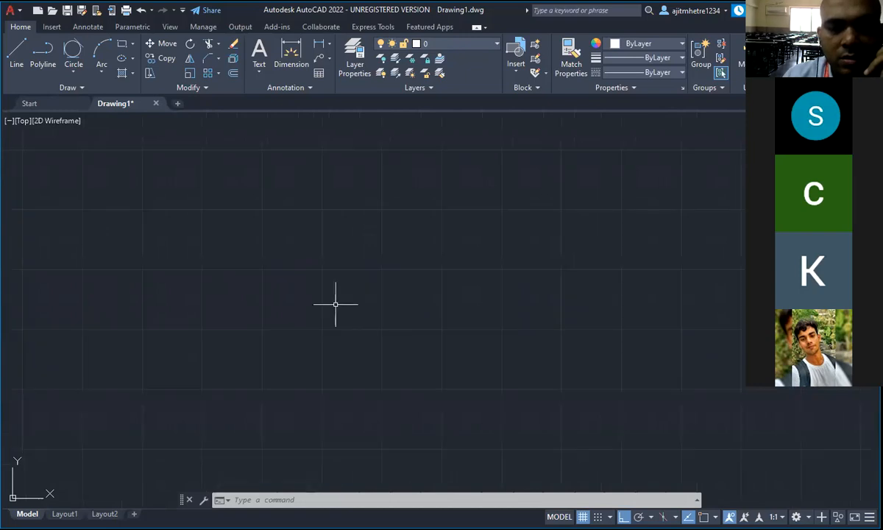
pyautogui.scroll(1, 346, 316)
pyautogui.scroll(1, 296, 237)
pyautogui.scroll(1, 396, 250)
pyautogui.scroll(1, 205, 201)
pyautogui.scroll(1, 298, 222)
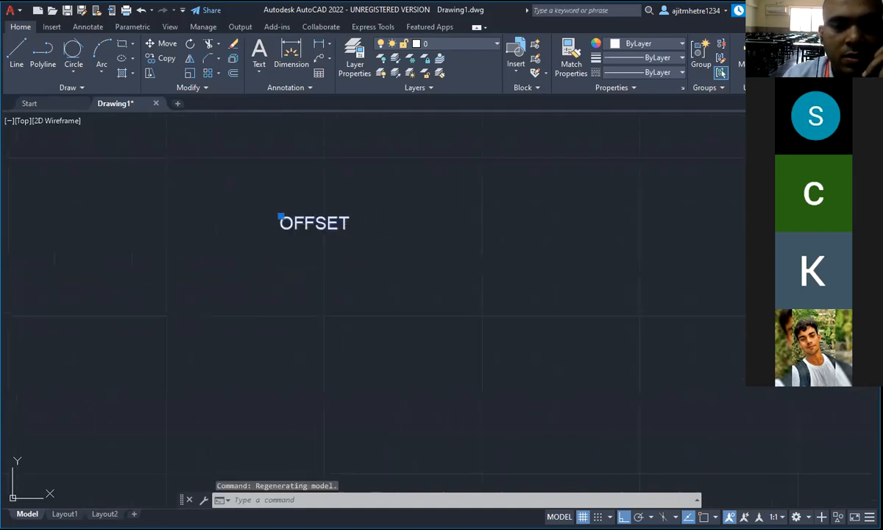
# Set the text height of the small "OFFSET" text inside the innermost outline to 1000
pyautogui.doubleClick(284, 218)
pyautogui.moveTo(363, 225); pyautogui.dragTo(267, 214)
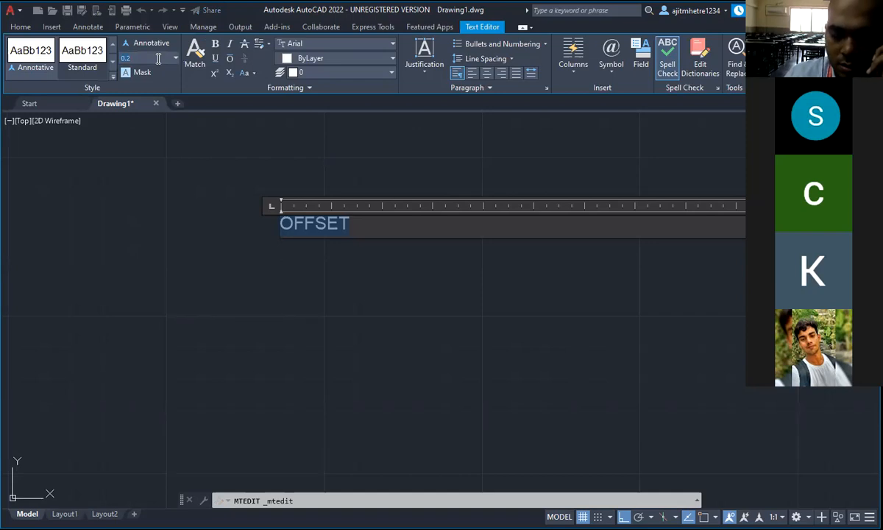
pyautogui.write('1000')
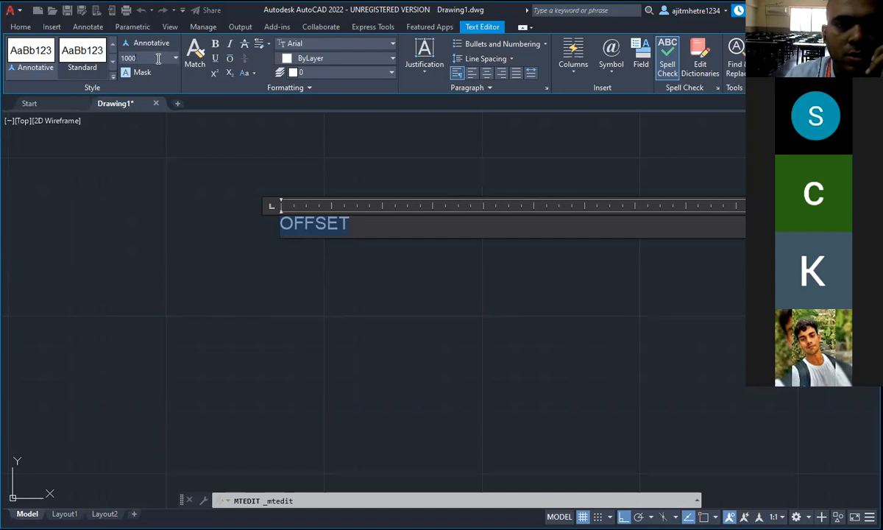
pyautogui.press('Return')
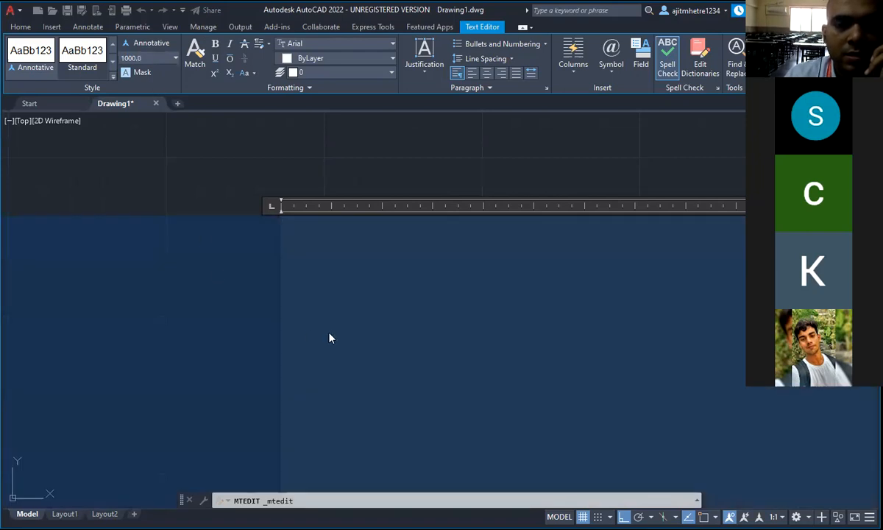
pyautogui.scroll(-5, 329, 338)
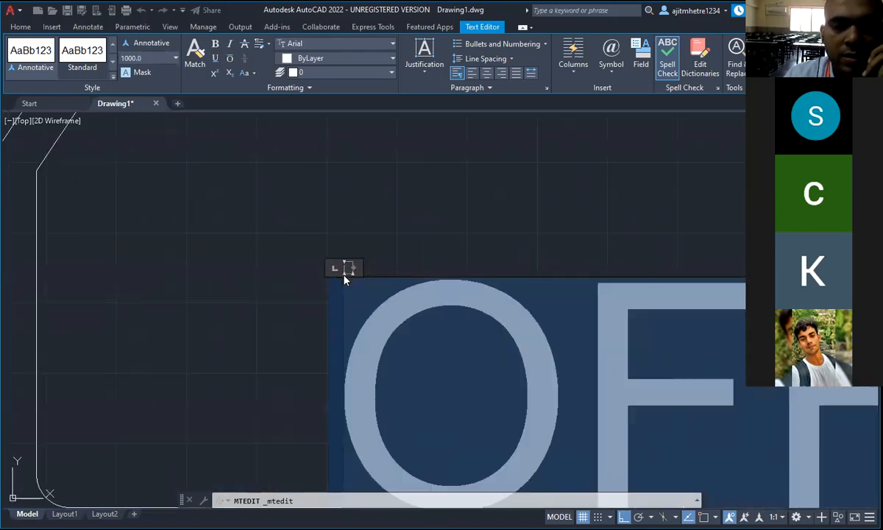
pyautogui.scroll(-5, 344, 278)
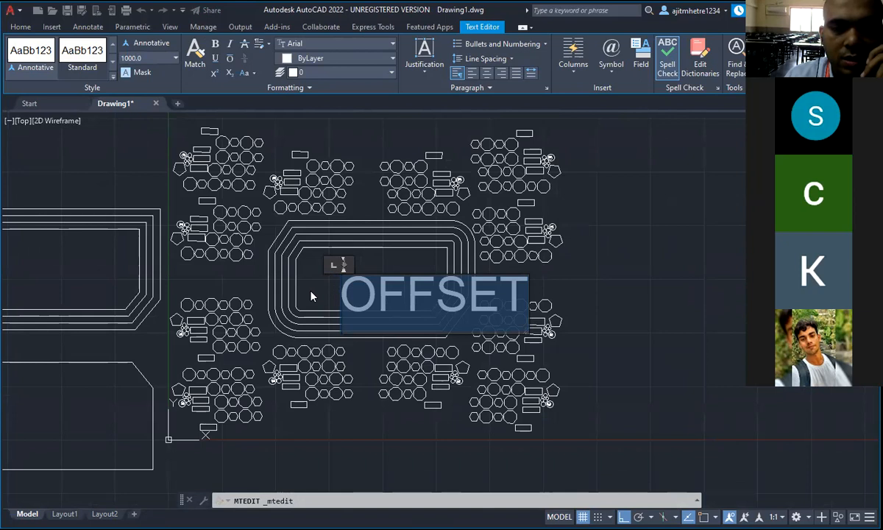
pyautogui.click(310, 297)
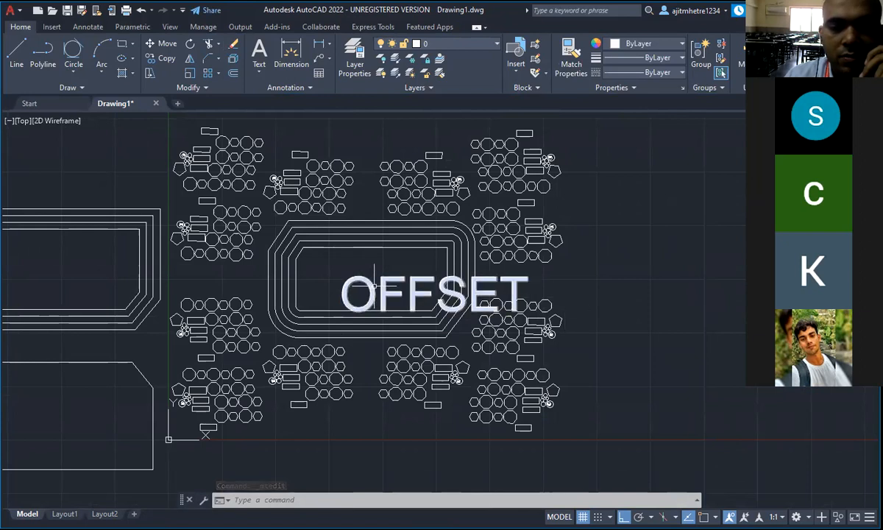
# Reduce the text height of the oversized "OFFSET" text to 500 and finish editing it
pyautogui.click(344, 278)
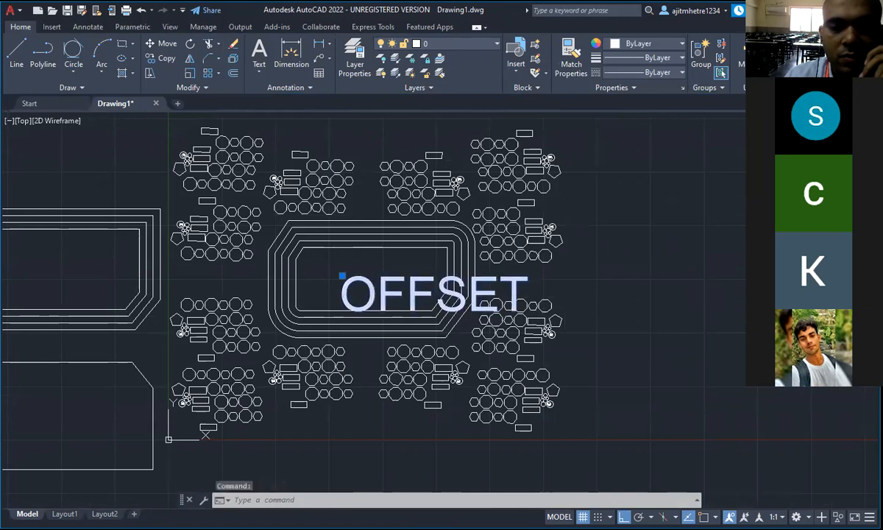
pyautogui.doubleClick(374, 289)
pyautogui.moveTo(520, 304); pyautogui.dragTo(267, 216)
pyautogui.click(148, 58)
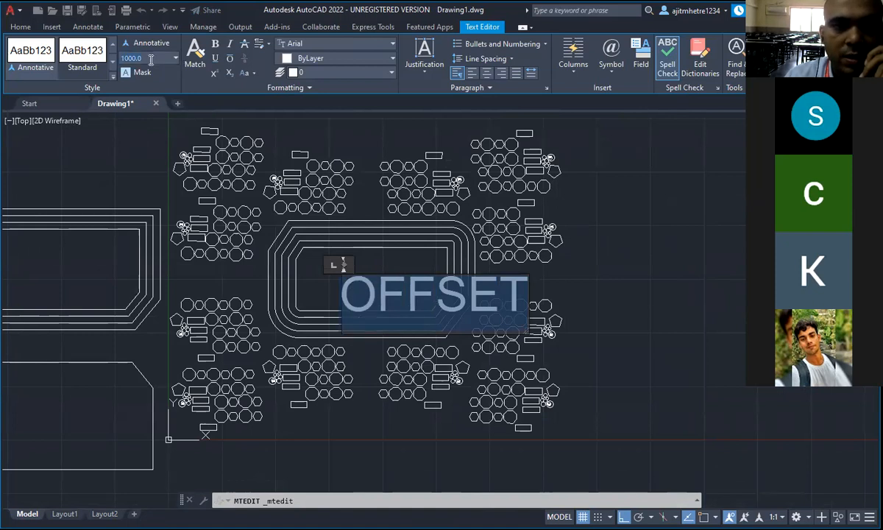
pyautogui.write('500')
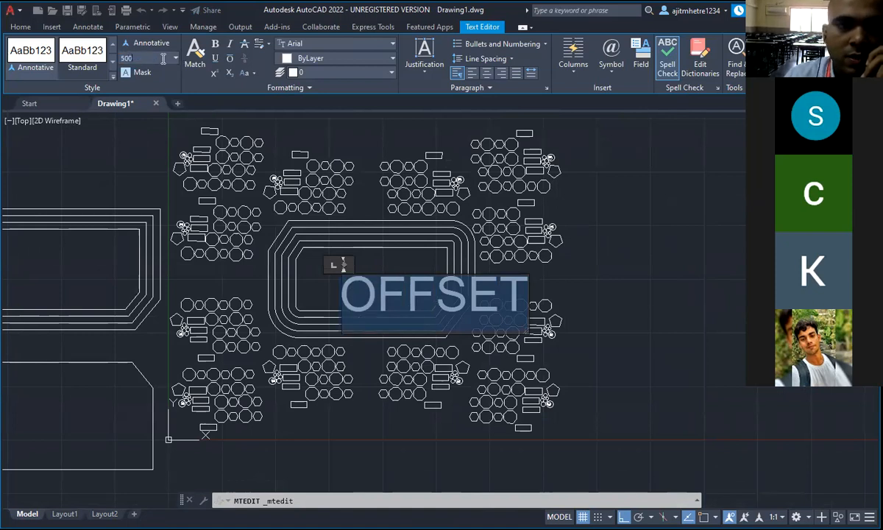
pyautogui.press('Return')
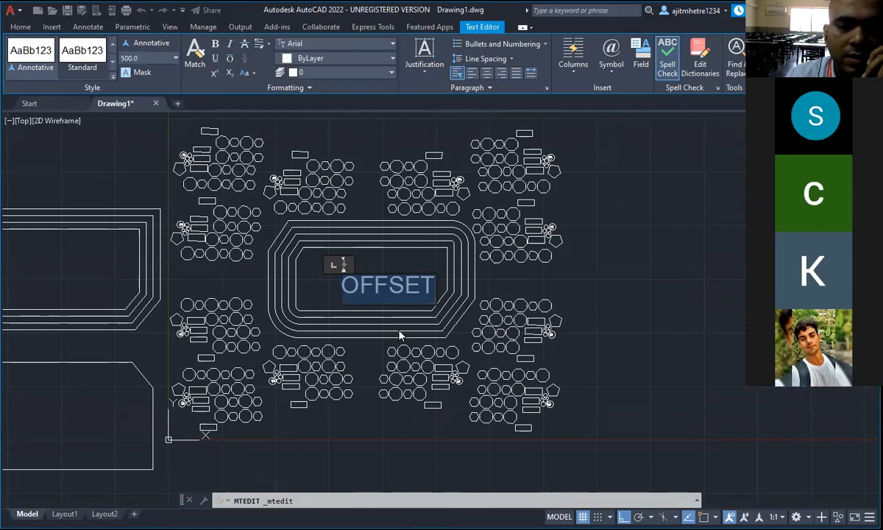
pyautogui.press('Delete')
pyautogui.click(301, 298)
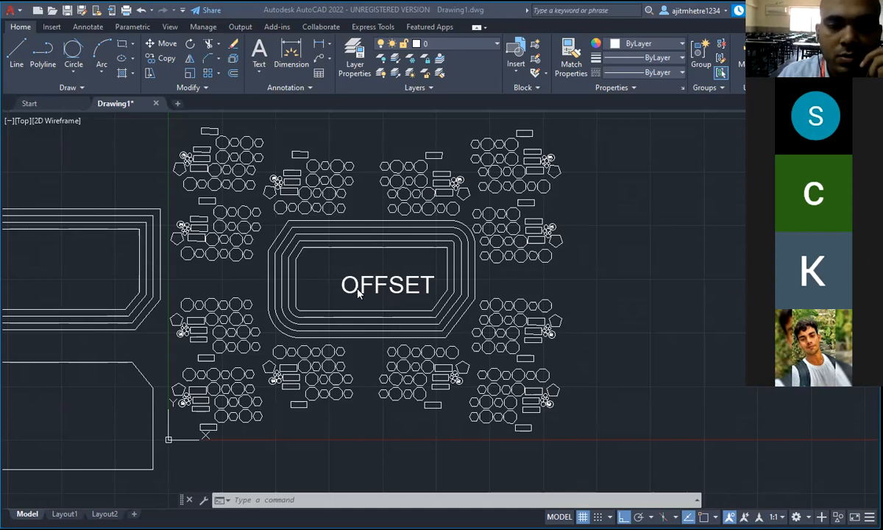
# Add a multiline text reading "TCET" inside the innermost outline of the other nested offset figure
pyautogui.click(260, 73)
pyautogui.click(283, 94)
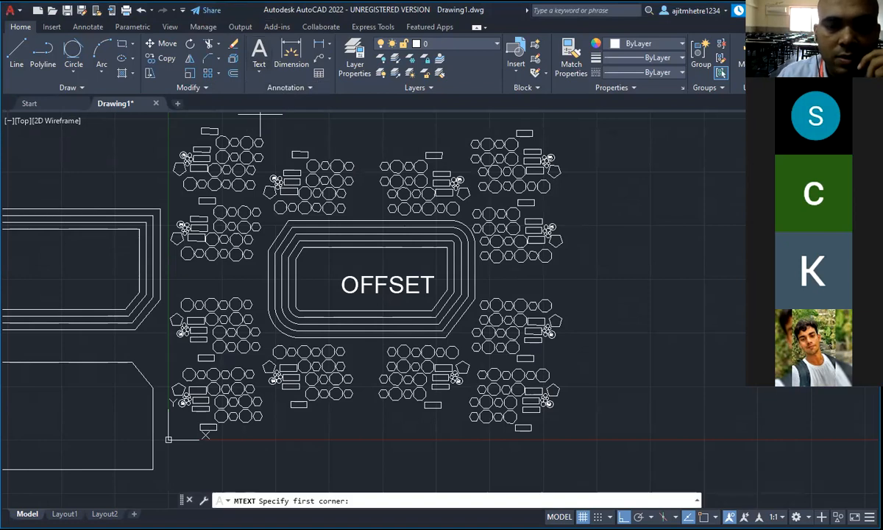
pyautogui.scroll(8, 414, 191)
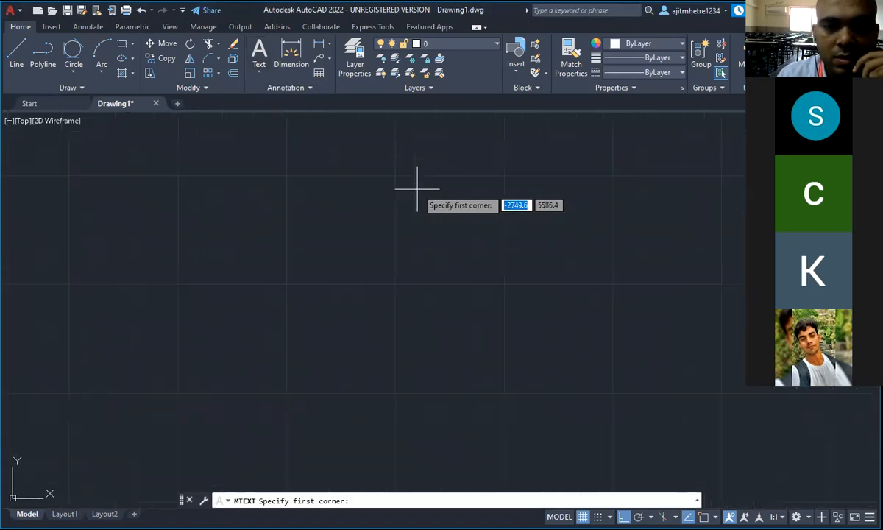
pyautogui.scroll(-4, 356, 206)
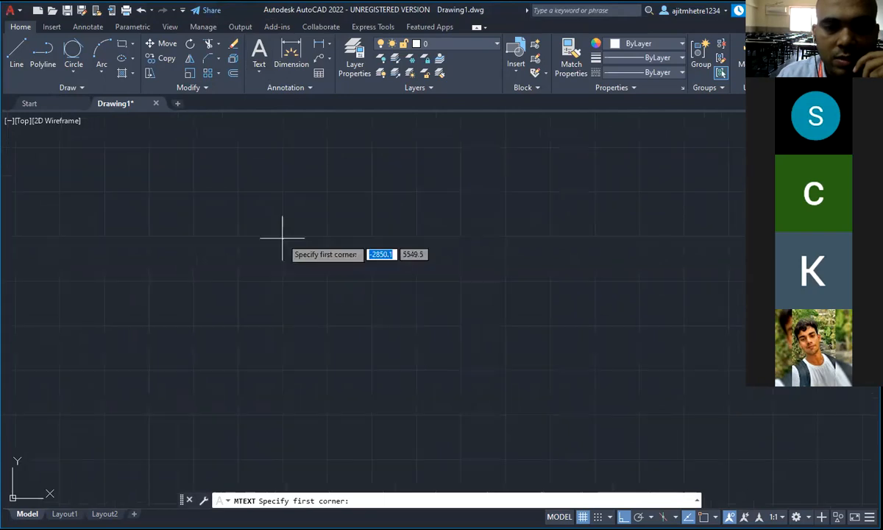
pyautogui.scroll(-3, 282, 238)
pyautogui.scroll(2, 281, 238)
pyautogui.scroll(-2, 282, 238)
pyautogui.scroll(-2, 282, 238)
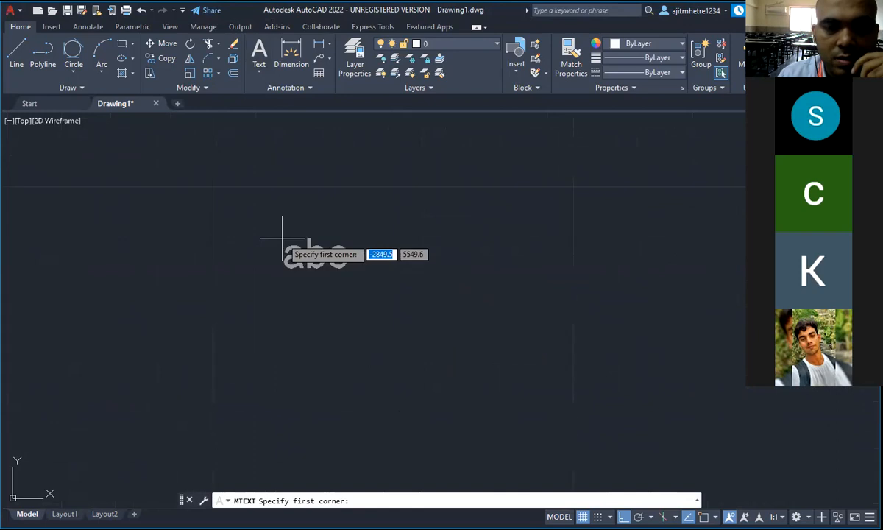
pyautogui.scroll(-2, 282, 237)
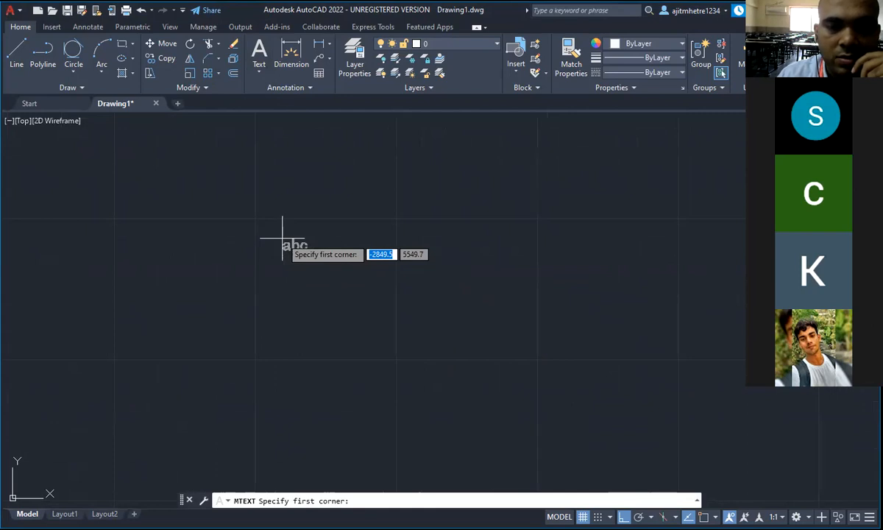
pyautogui.click(283, 237)
pyautogui.click(553, 283)
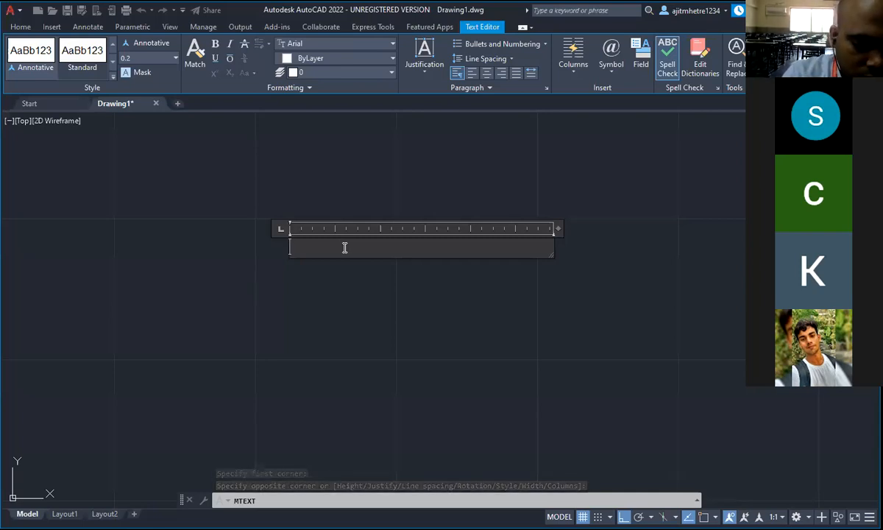
pyautogui.write('TCET')
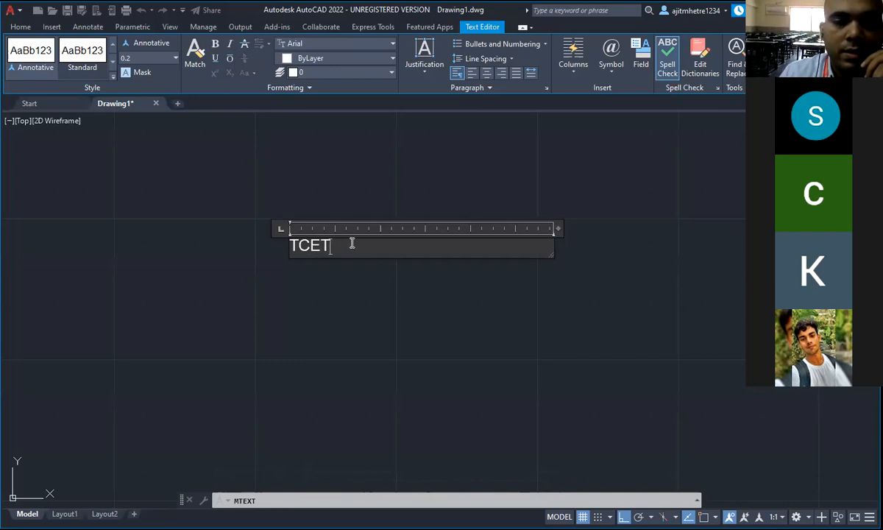
# Set the text height of the "TCET" text to 250 and finish the text
pyautogui.moveTo(351, 244); pyautogui.dragTo(260, 239)
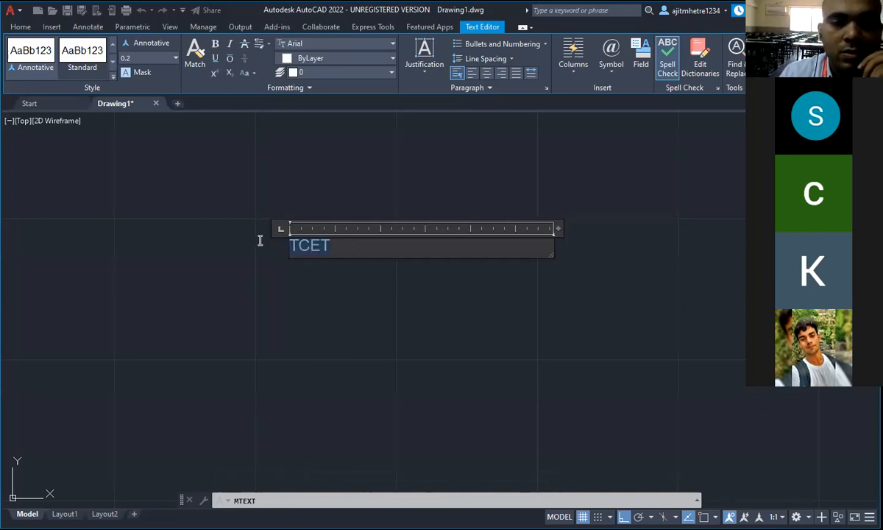
pyautogui.click(175, 60)
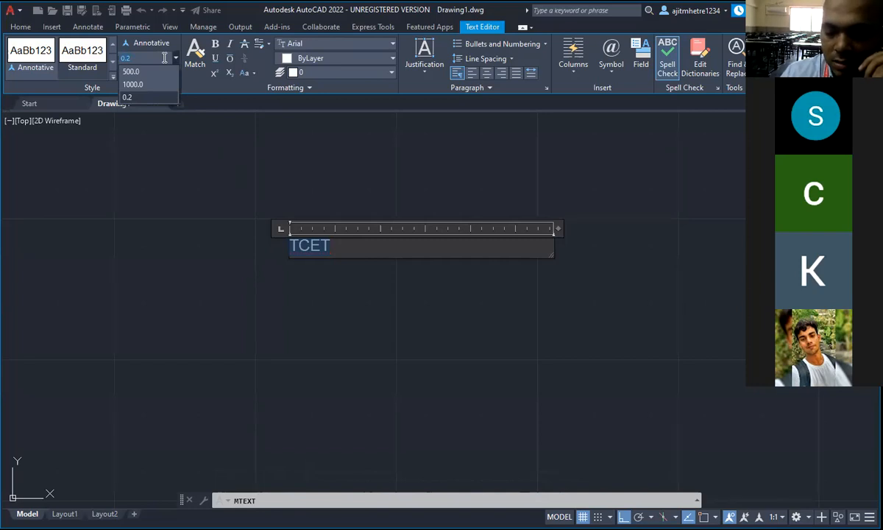
pyautogui.write('250')
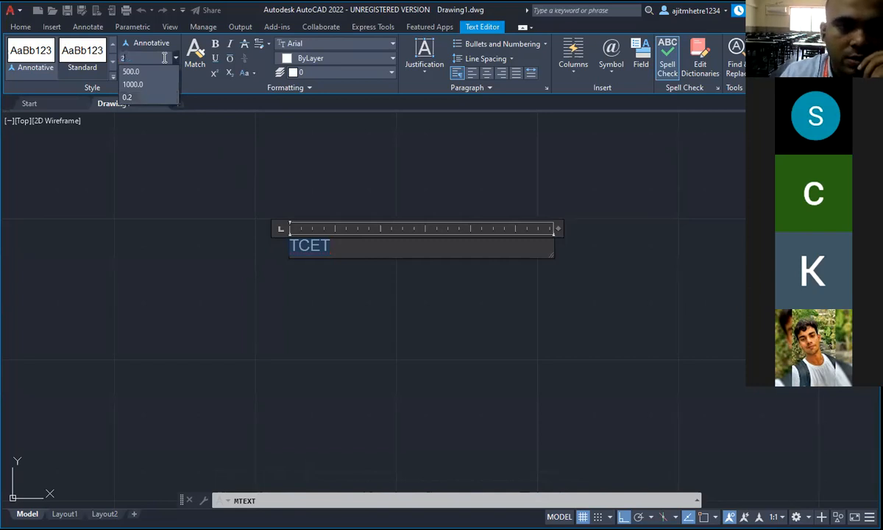
pyautogui.press('Return')
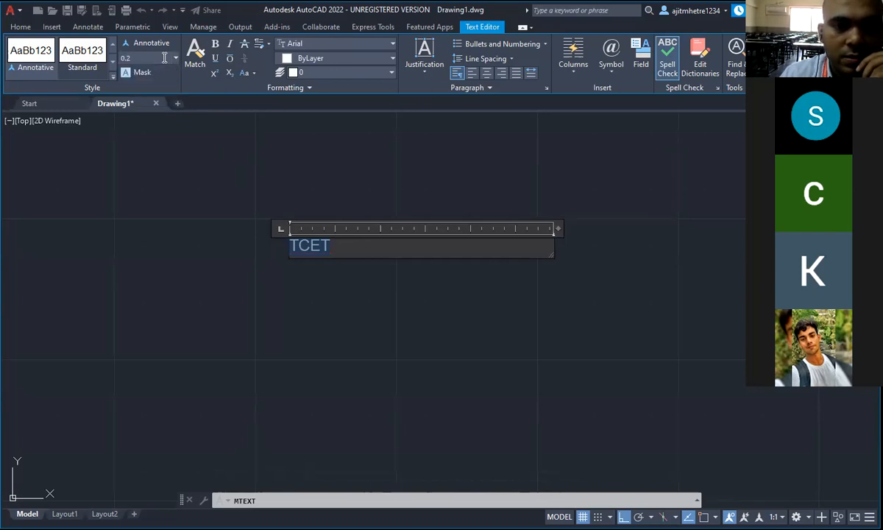
pyautogui.write('250')
pyautogui.press('Return')
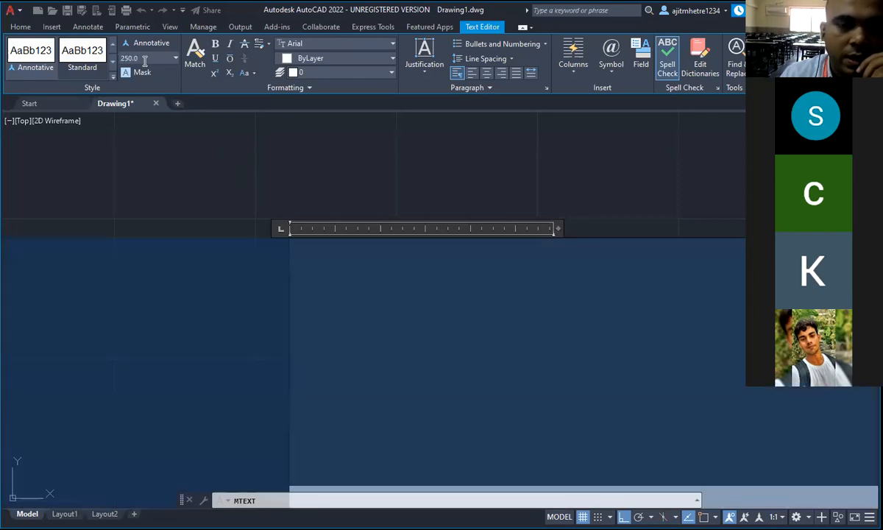
pyautogui.scroll(-2, 258, 179)
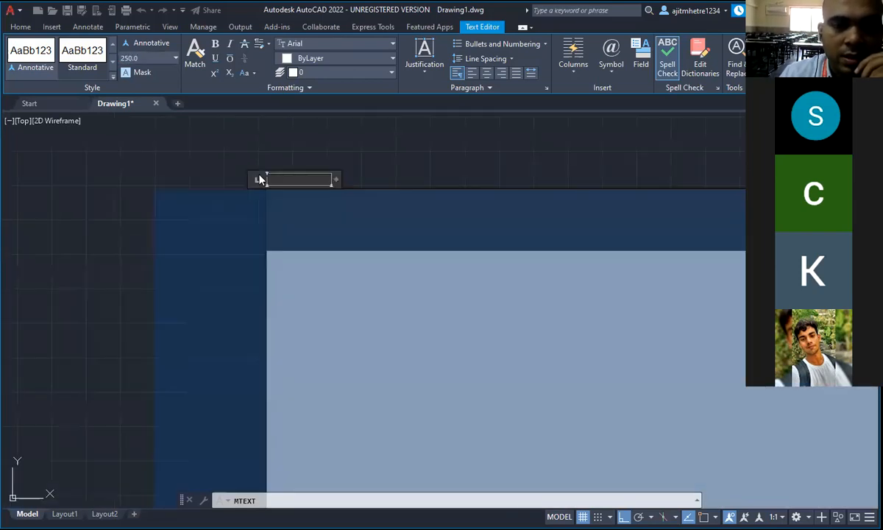
pyautogui.scroll(-6, 259, 180)
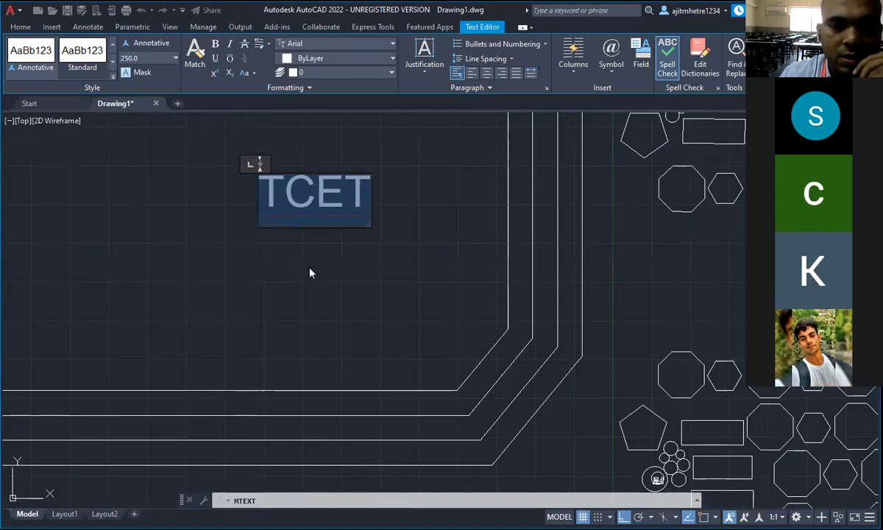
pyautogui.click(309, 273)
# Try to hatch the interior of the single outline below the "TCET" figure
pyautogui.scroll(6, 309, 262)
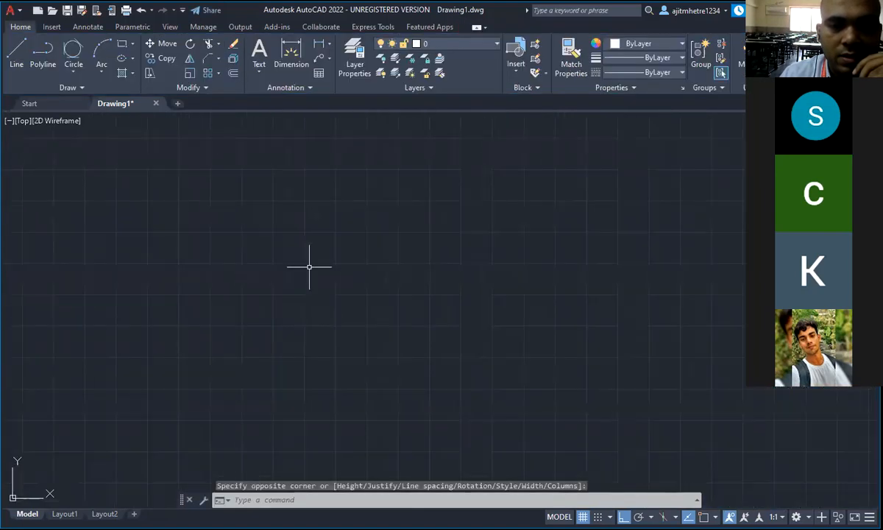
pyautogui.scroll(-4, 305, 266)
pyautogui.scroll(-3, 305, 261)
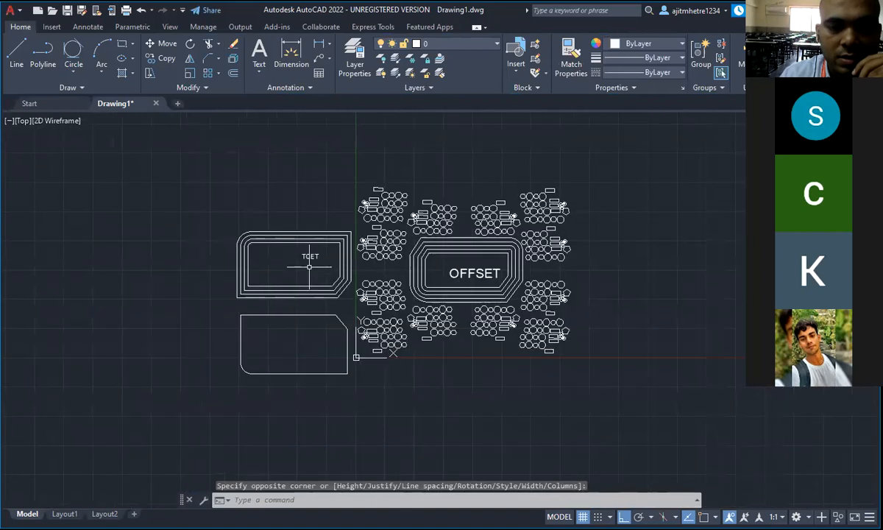
pyautogui.scroll(2, 339, 253)
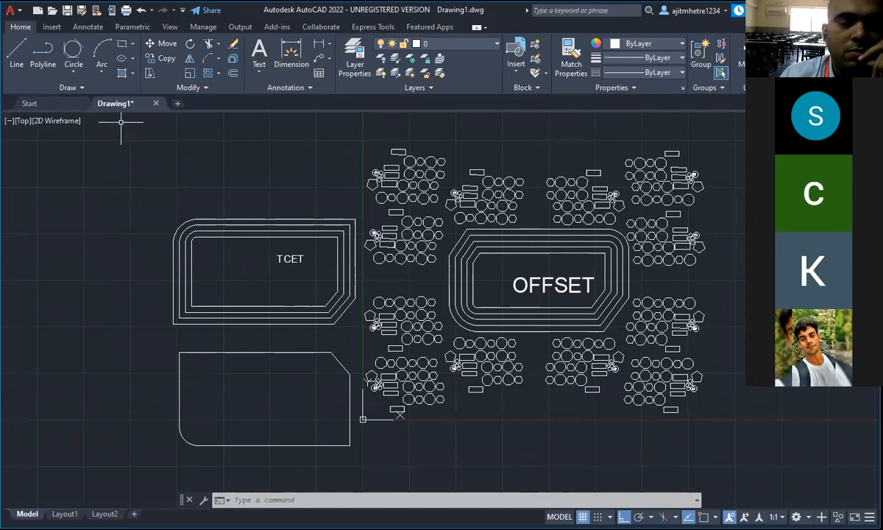
pyautogui.click(133, 73)
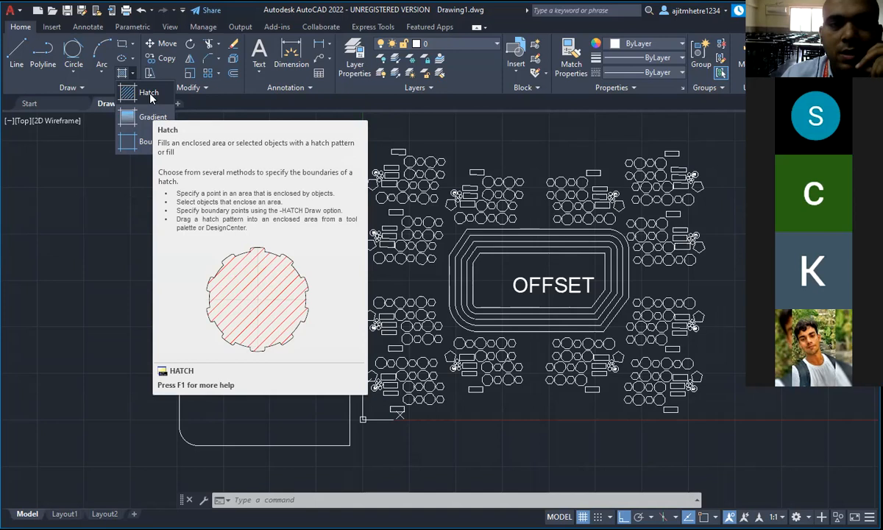
pyautogui.click(149, 93)
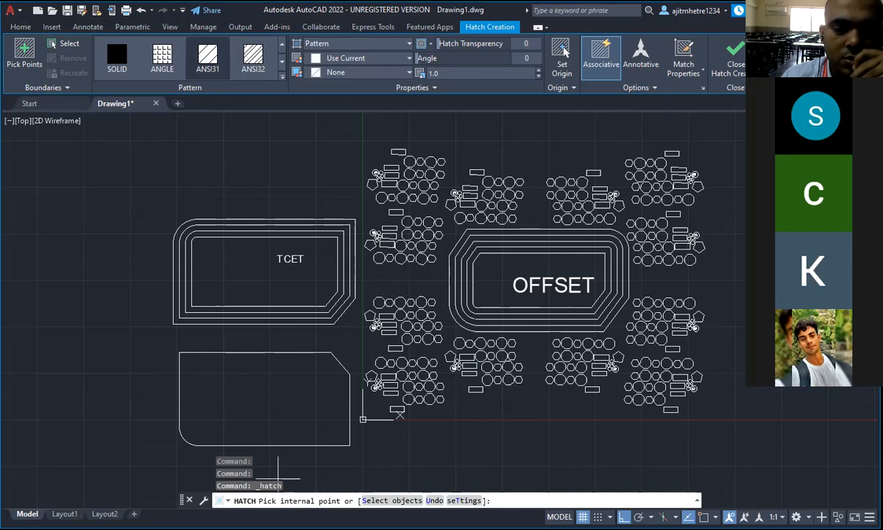
pyautogui.click(272, 397)
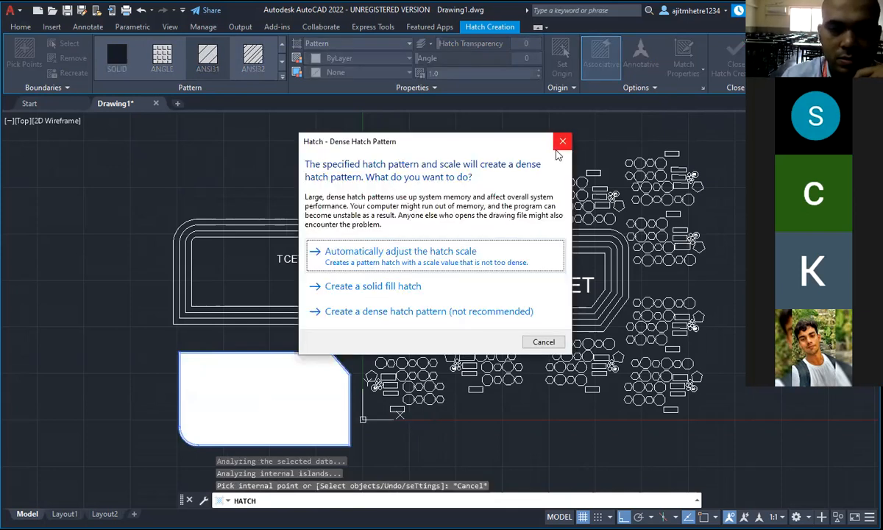
pyautogui.click(559, 143)
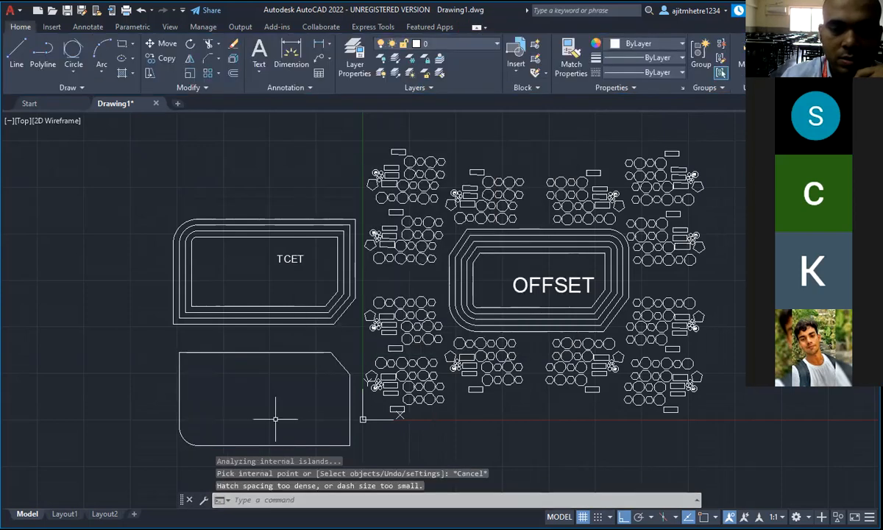
pyautogui.click(252, 400)
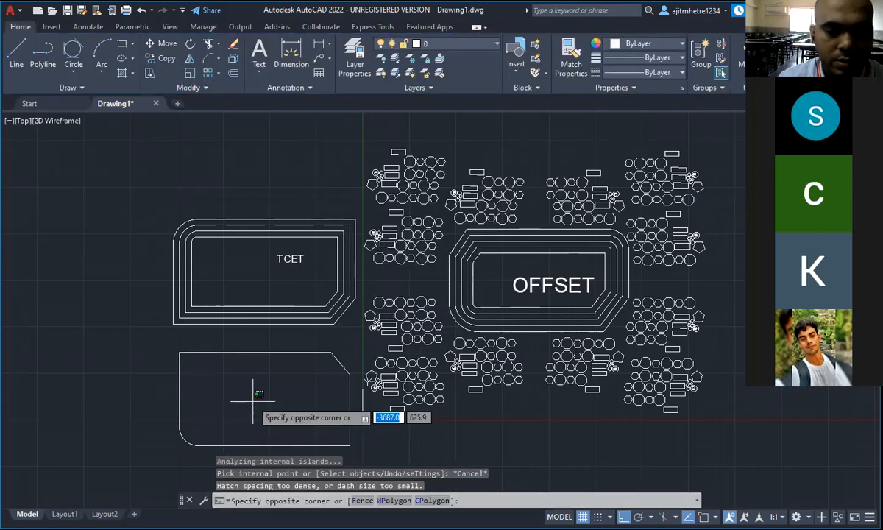
pyautogui.press('Escape')
pyautogui.press('Escape')
pyautogui.press('Escape')
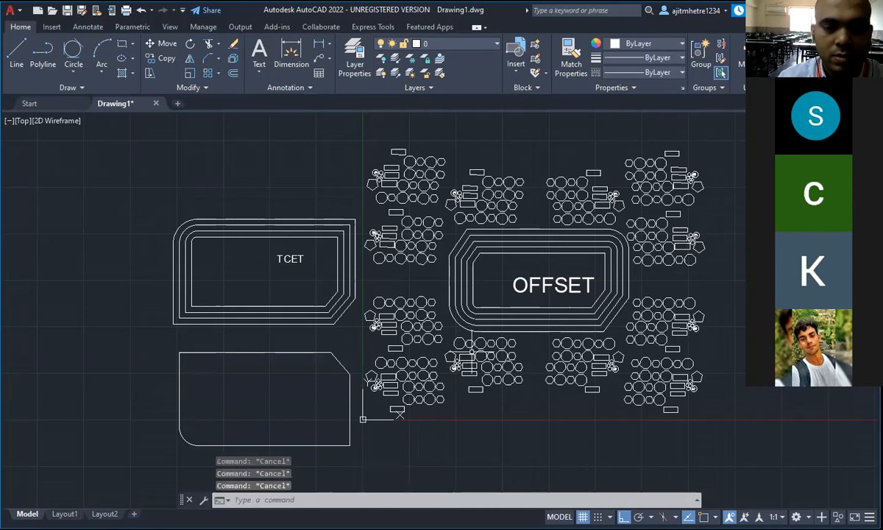
# Hatch the middle one of the three stacked rectangles in the figure group below the "OFFSET" figure
pyautogui.scroll(4, 483, 344)
pyautogui.scroll(2, 483, 344)
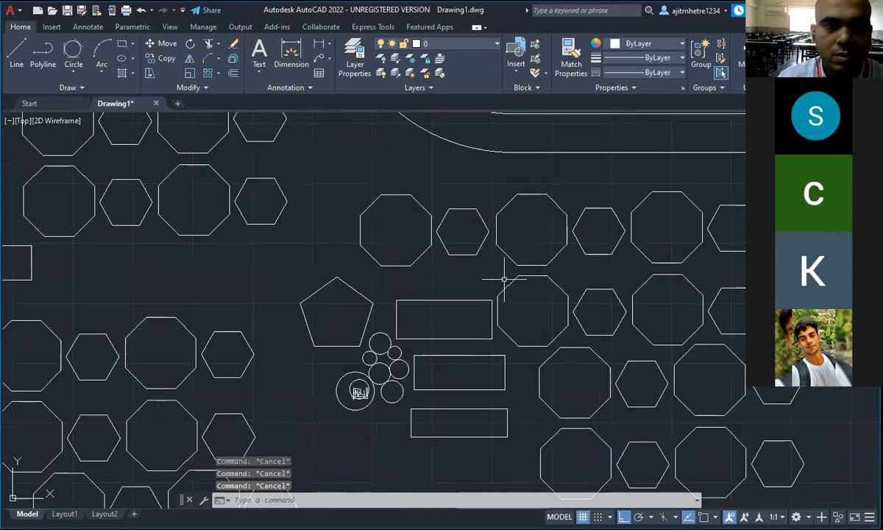
pyautogui.click(133, 74)
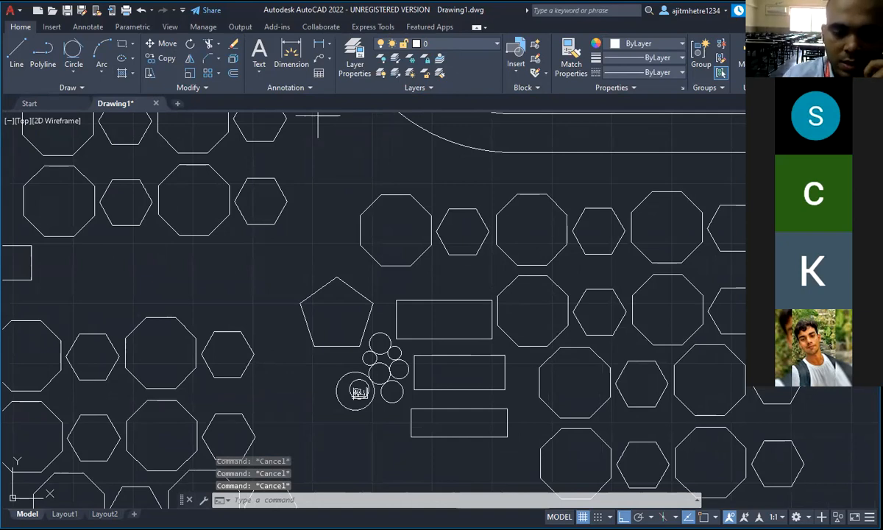
pyautogui.click(122, 73)
pyautogui.click(471, 373)
pyautogui.press('Return')
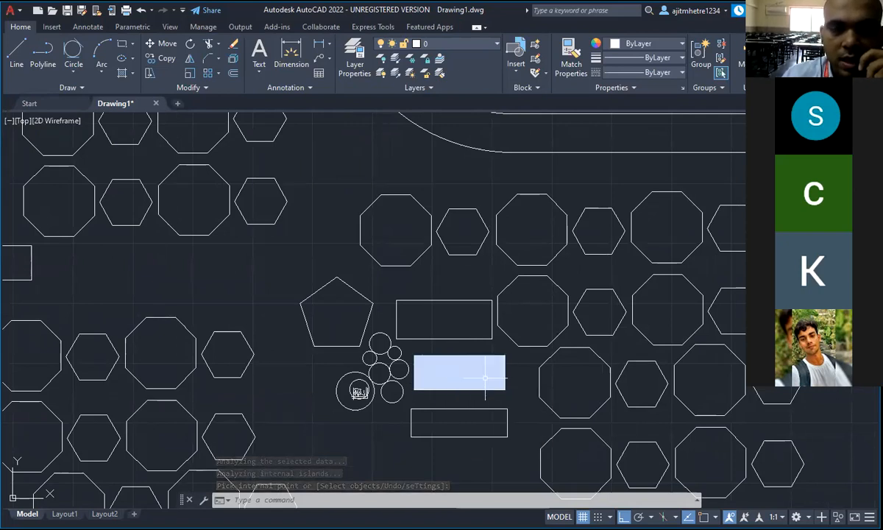
# Set the rectangle's hatch scale to 100, raise it to 150, and finish editing the hatch
pyautogui.scroll(8, 473, 378)
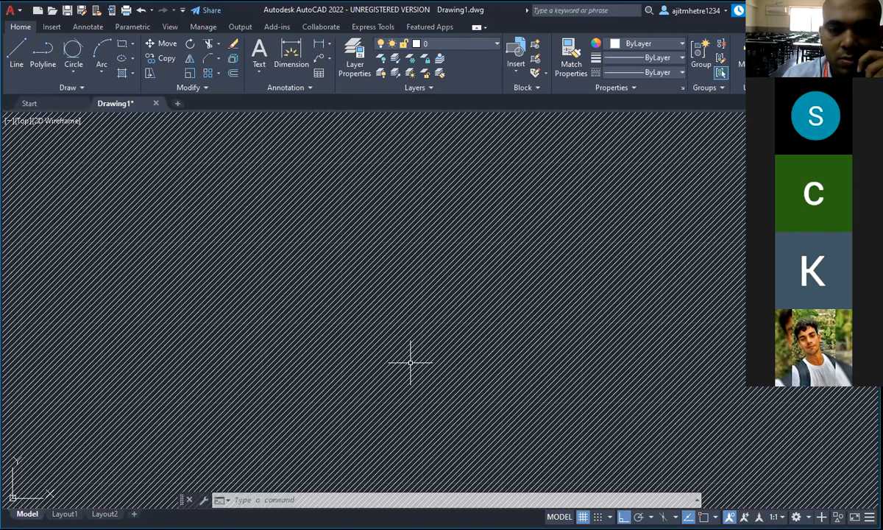
pyautogui.scroll(3, 410, 362)
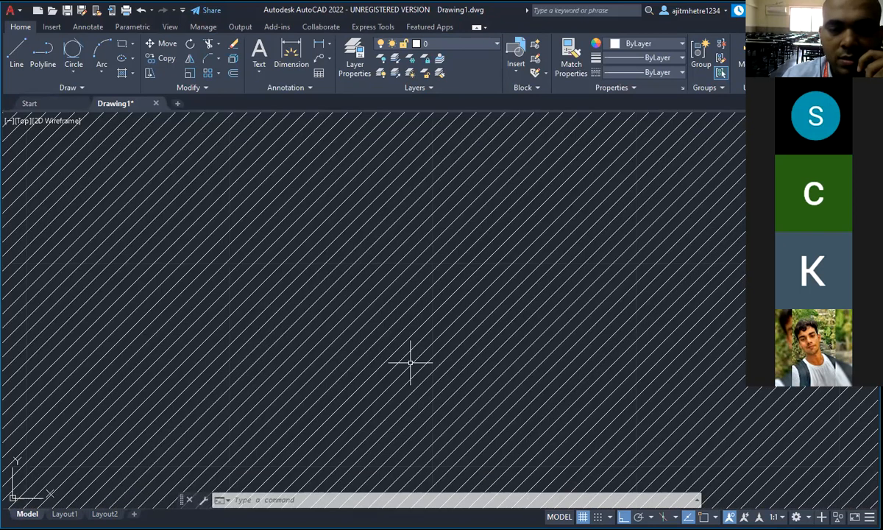
pyautogui.scroll(-3, 410, 361)
pyautogui.scroll(-6, 409, 362)
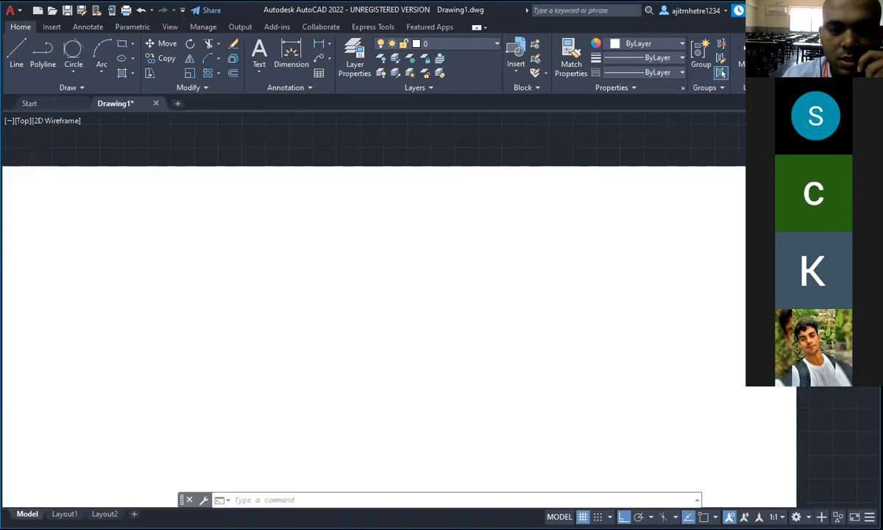
pyautogui.scroll(-6, 410, 362)
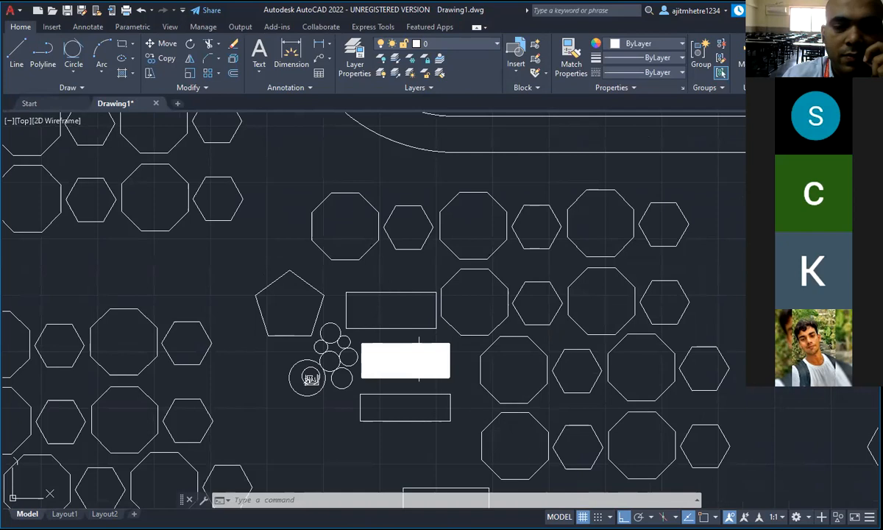
pyautogui.click(414, 360)
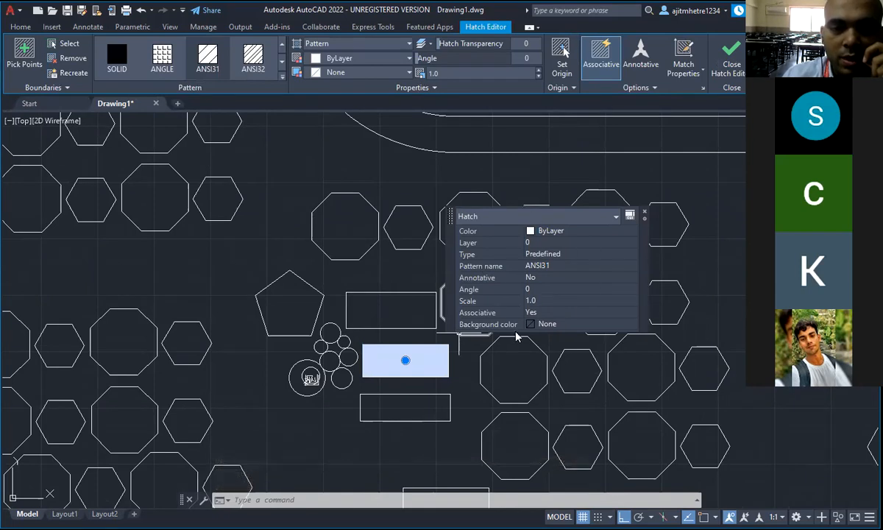
pyautogui.click(540, 301)
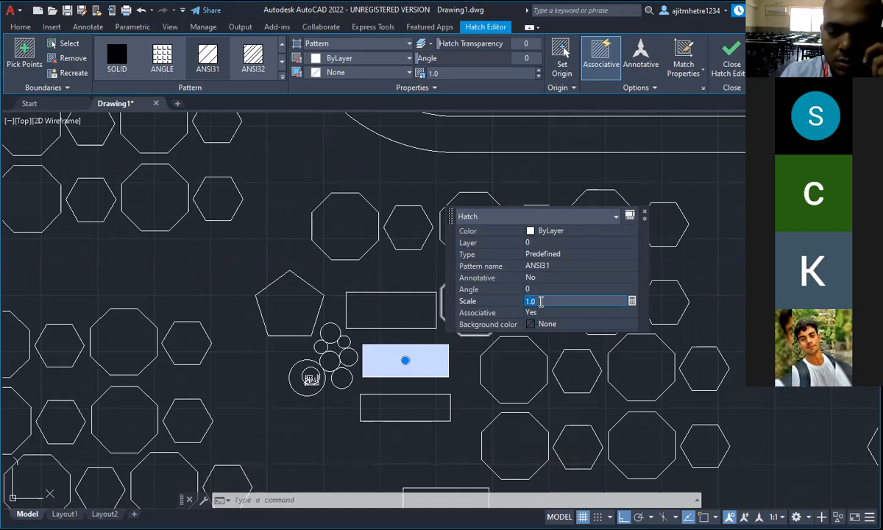
pyautogui.write('100')
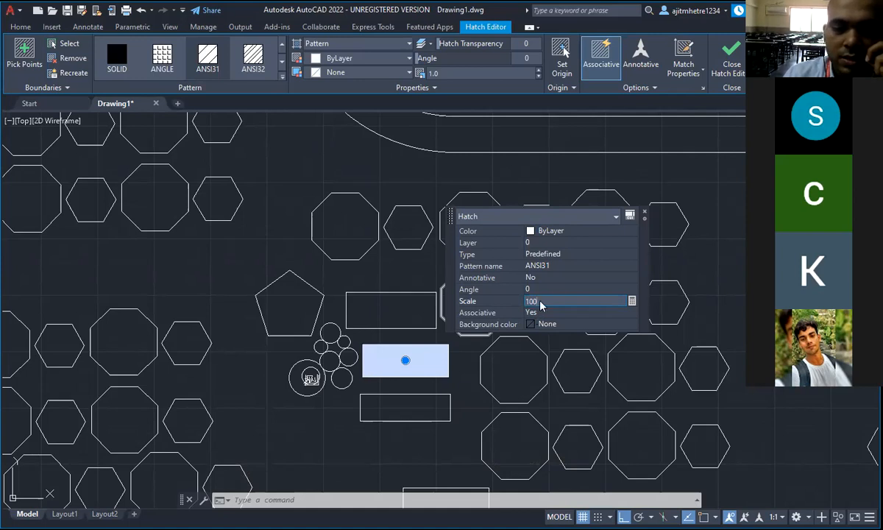
pyautogui.press('Return')
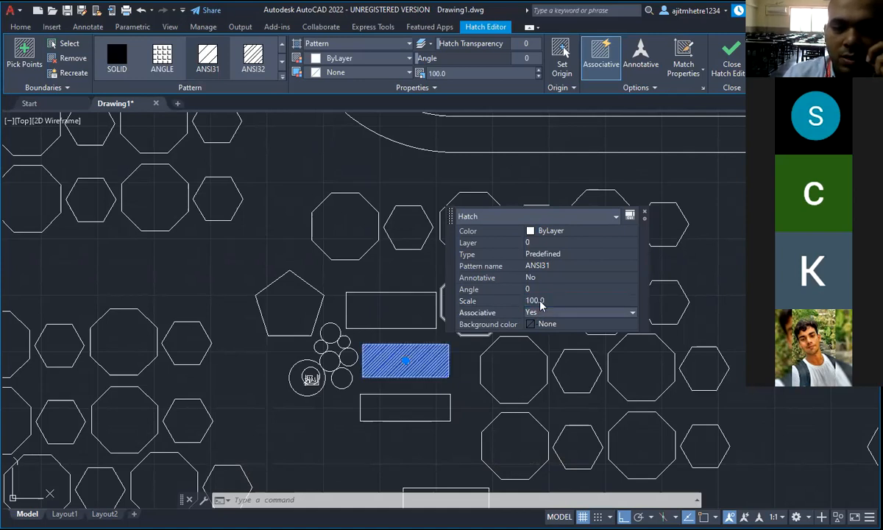
pyautogui.click(540, 301)
pyautogui.write('150')
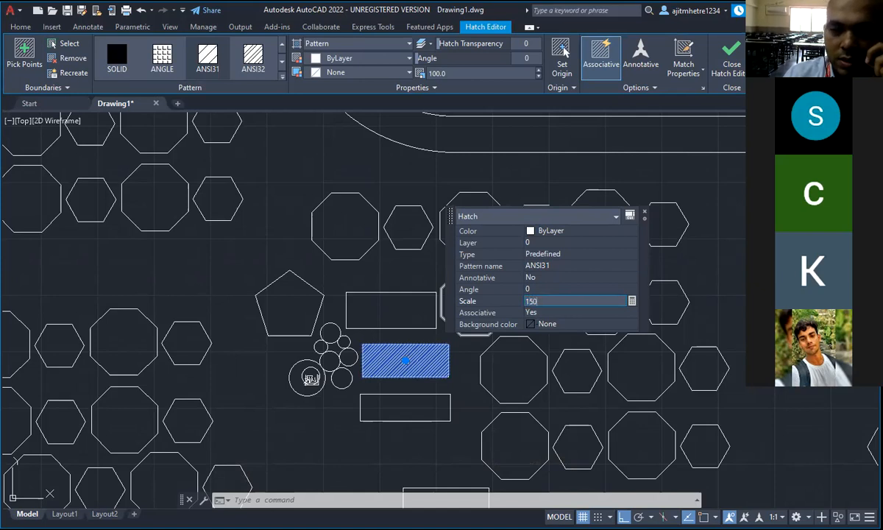
pyautogui.press('Return')
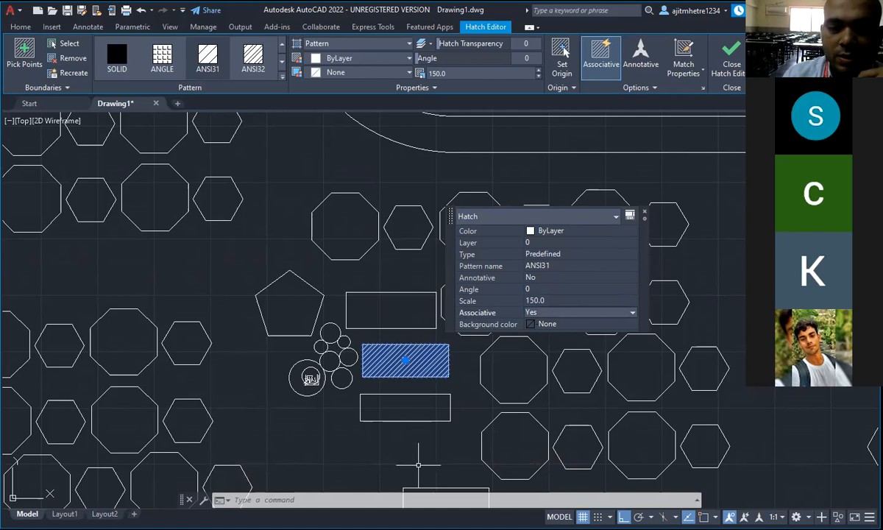
pyautogui.press('Escape')
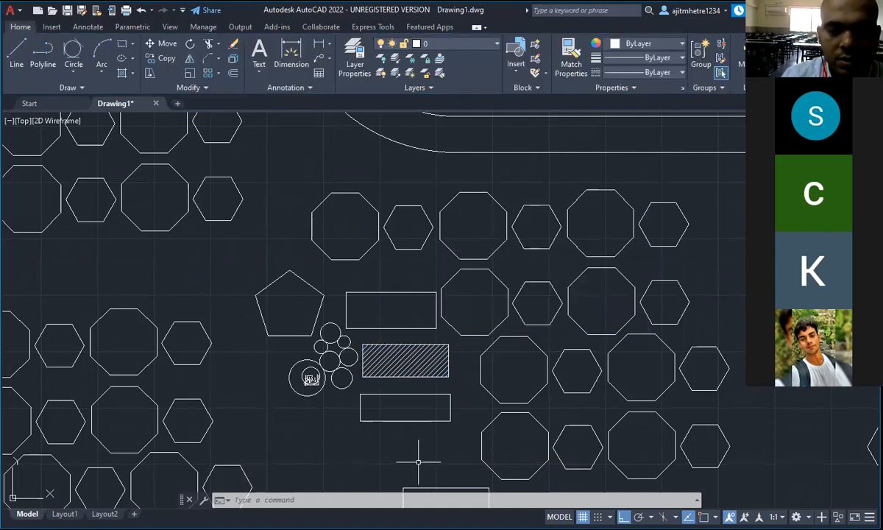
# Hatch the octagon beside the empty rectangle above the hatched one, using the ANSI31 pattern
pyautogui.scroll(4, 406, 362)
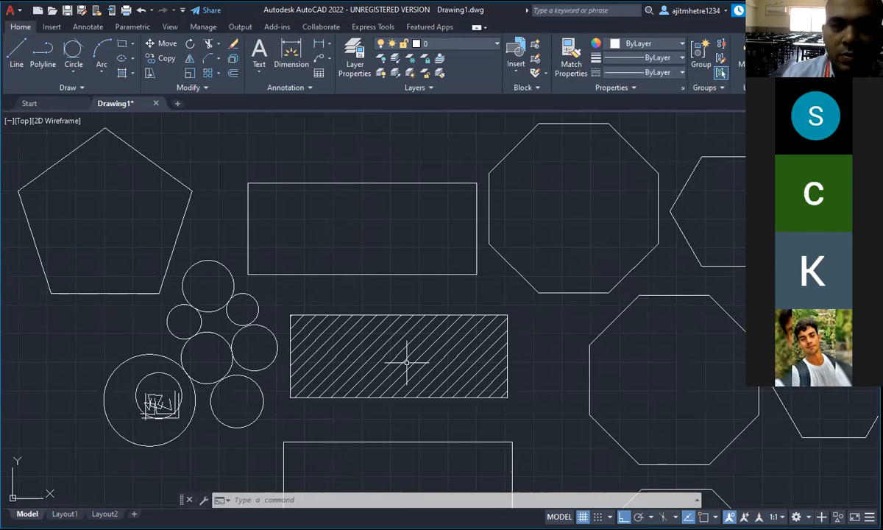
pyautogui.scroll(2, 406, 362)
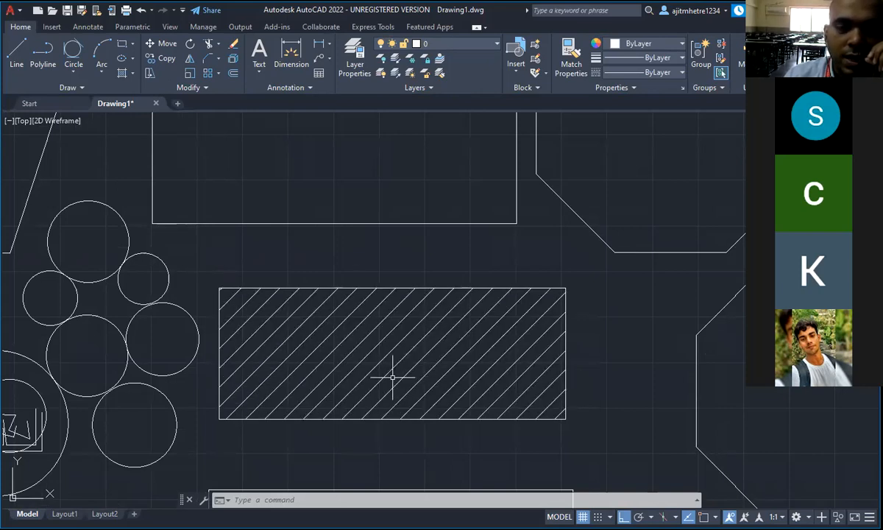
pyautogui.scroll(-5, 392, 377)
pyautogui.scroll(3, 408, 317)
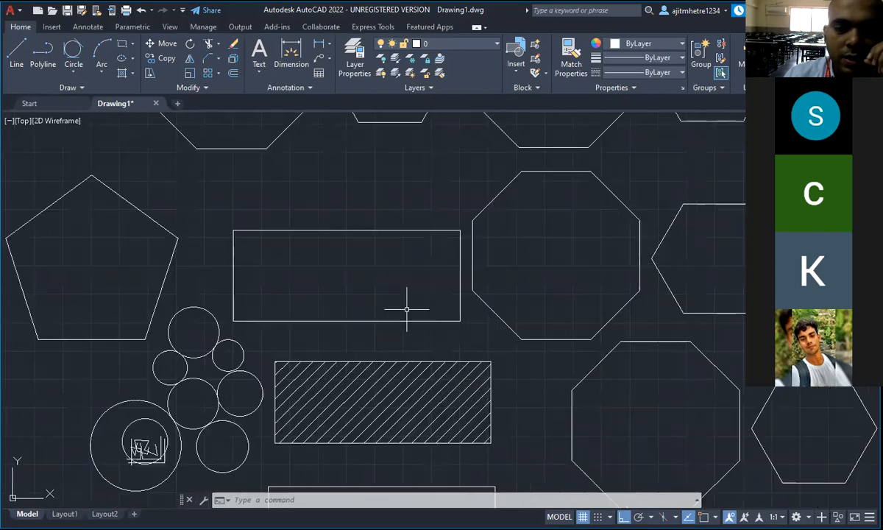
pyautogui.click(132, 76)
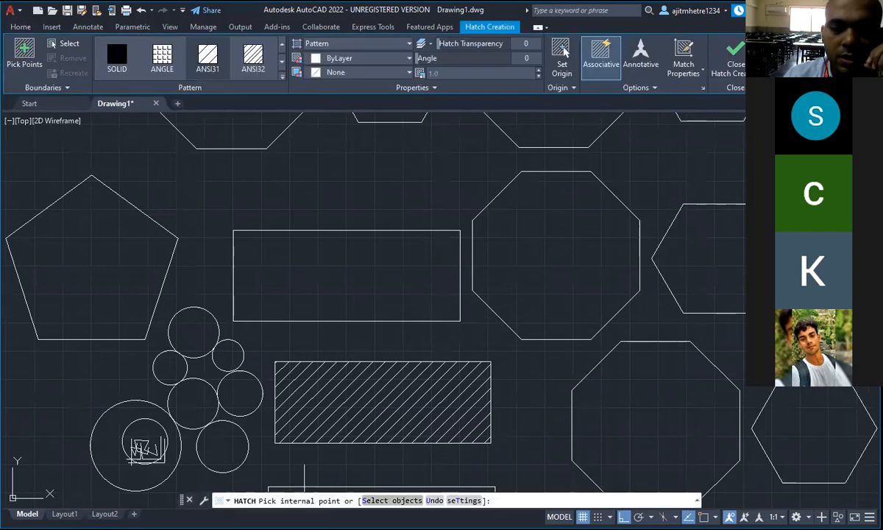
pyautogui.click(544, 276)
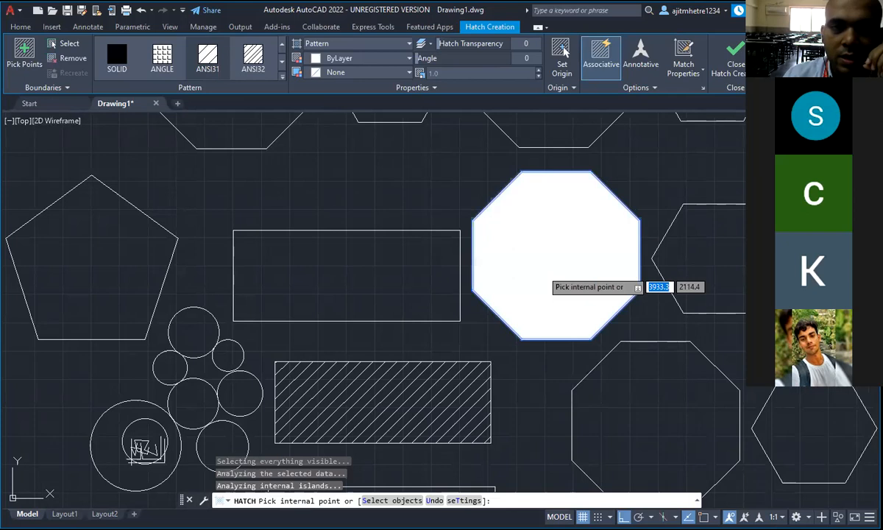
pyautogui.click(562, 48)
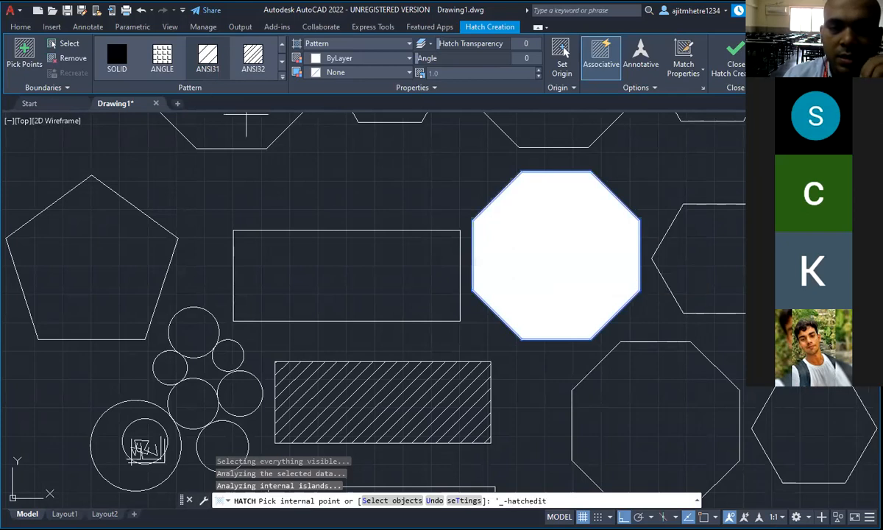
pyautogui.press('Return')
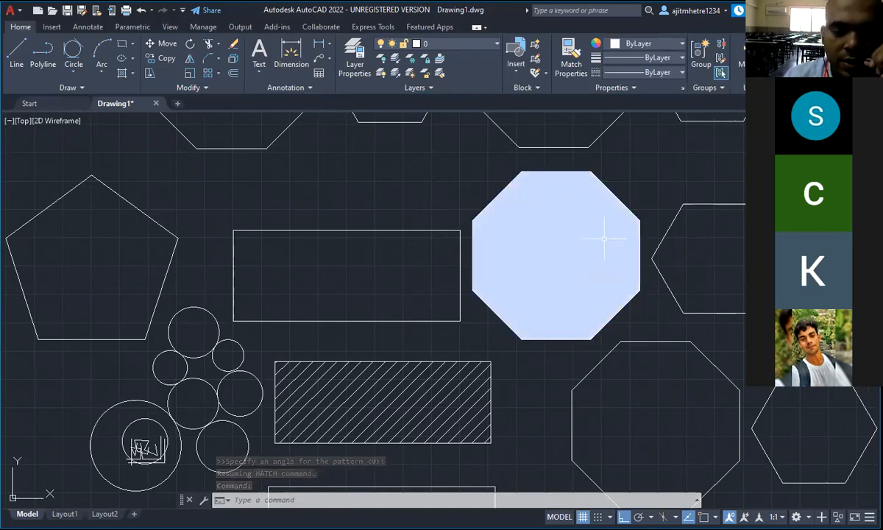
# Set the octagon's hatch scale to 150
pyautogui.click(565, 239)
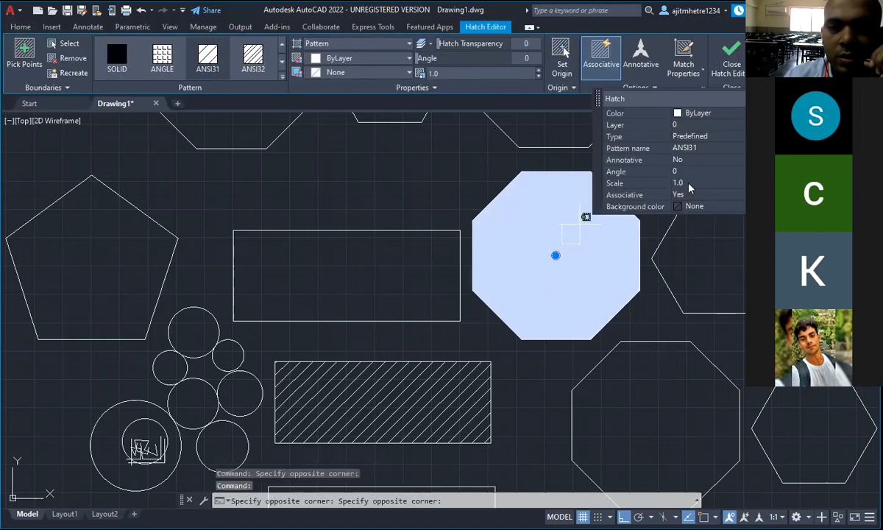
pyautogui.click(689, 183)
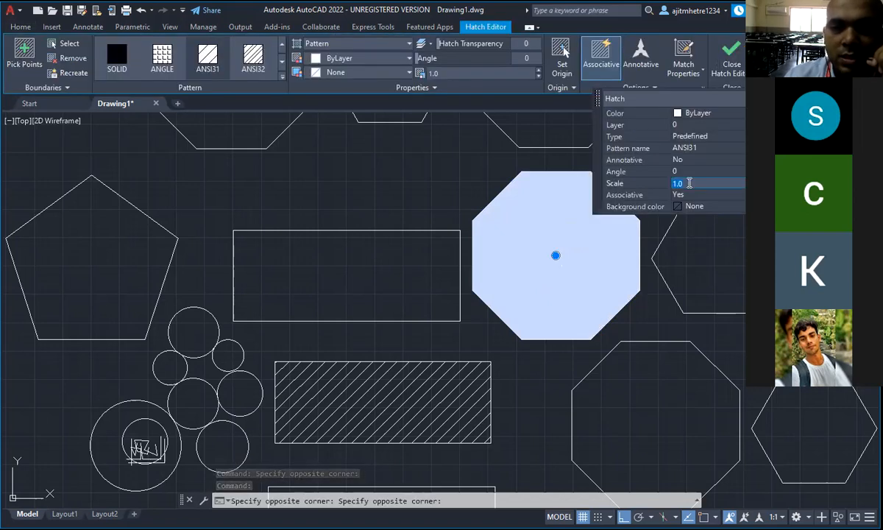
pyautogui.write('100')
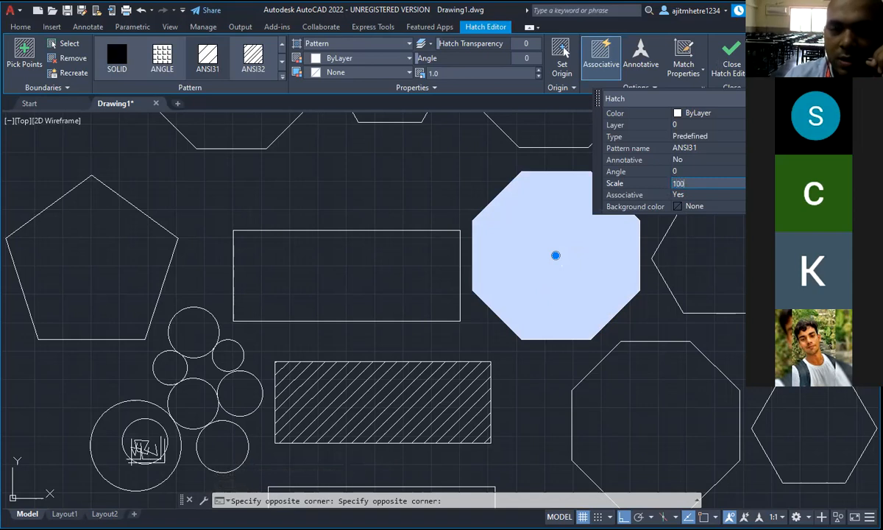
pyautogui.write('50')
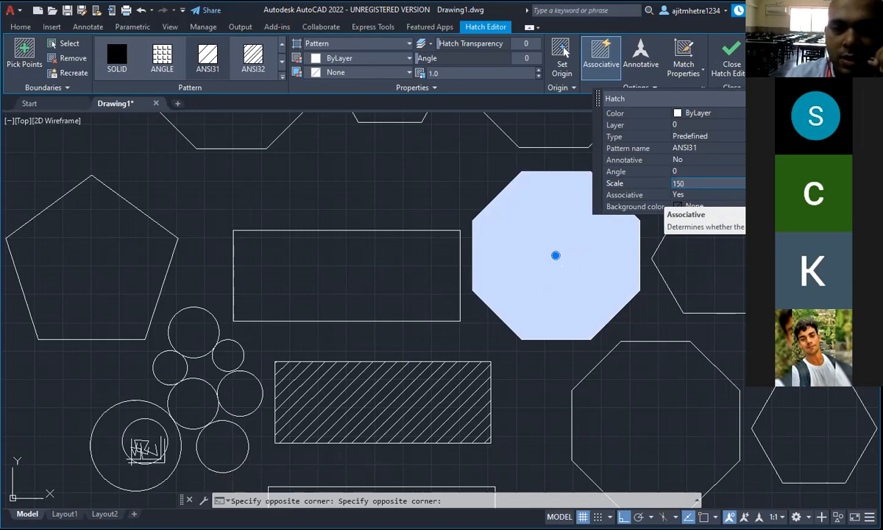
pyautogui.press('Return')
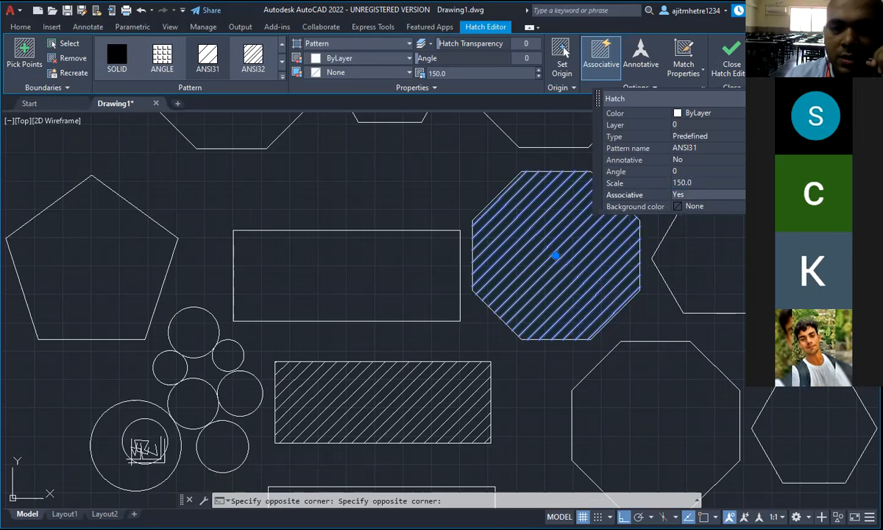
# Deselect the octagon's hatch and undo its accidental displacement from the octagon
pyautogui.click(562, 244)
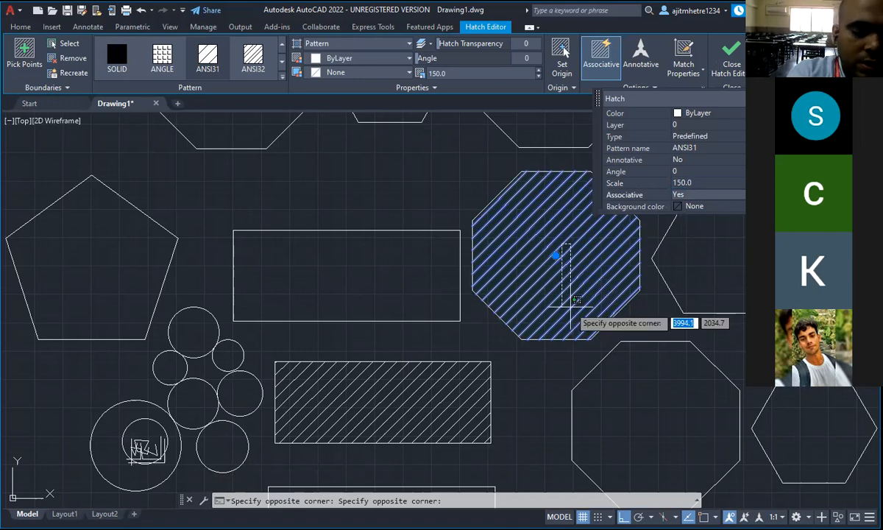
pyautogui.press('Escape')
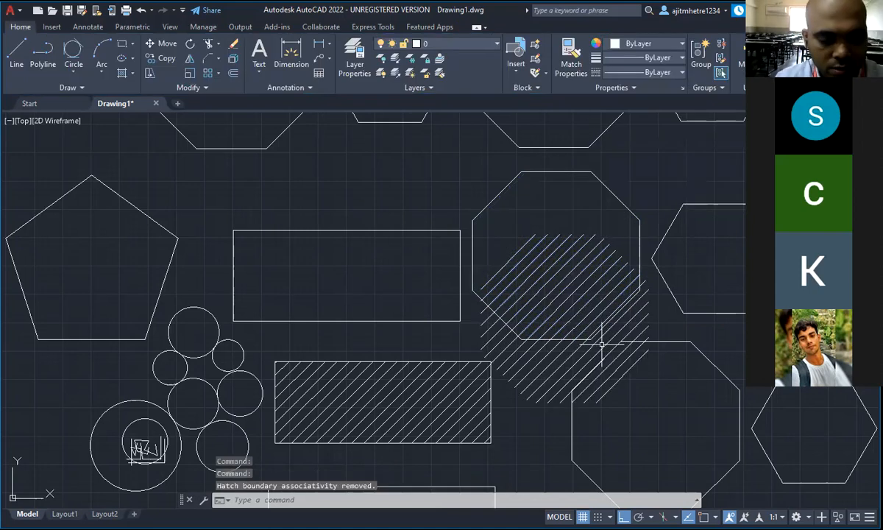
pyautogui.hotkey('ctrl', 'z')
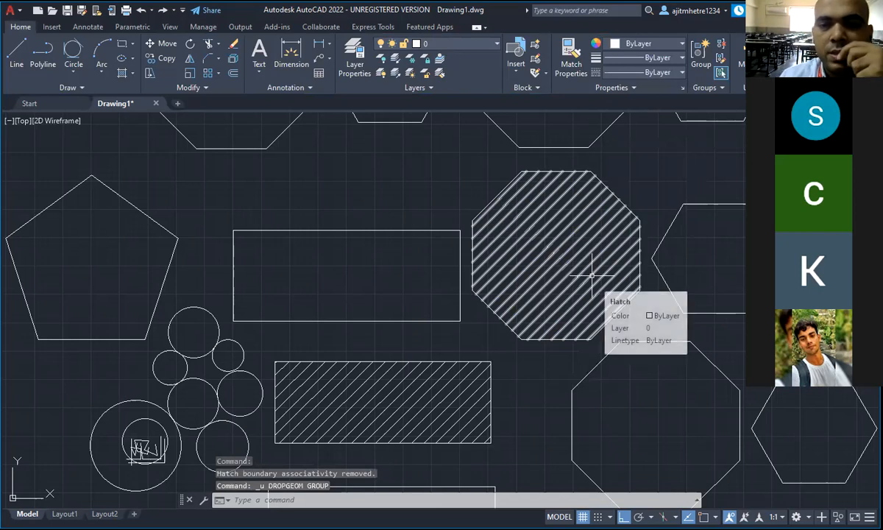
pyautogui.scroll(-8, 449, 354)
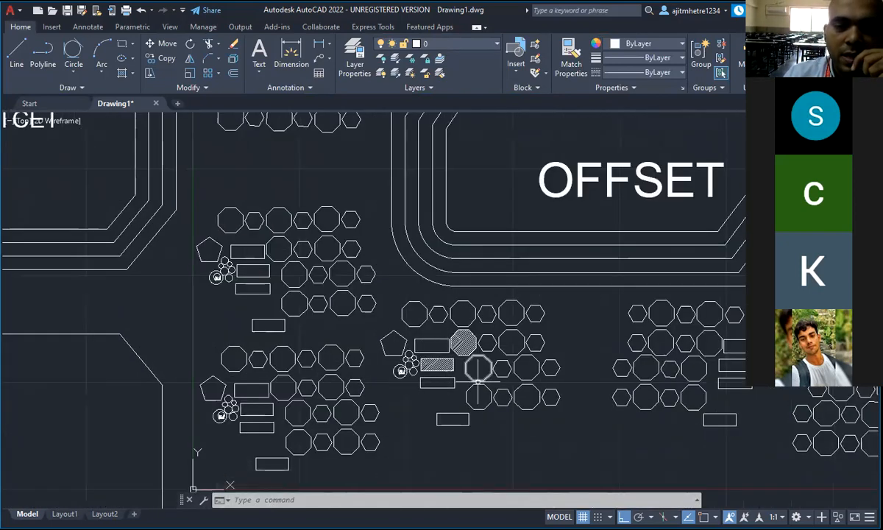
pyautogui.scroll(-5, 471, 374)
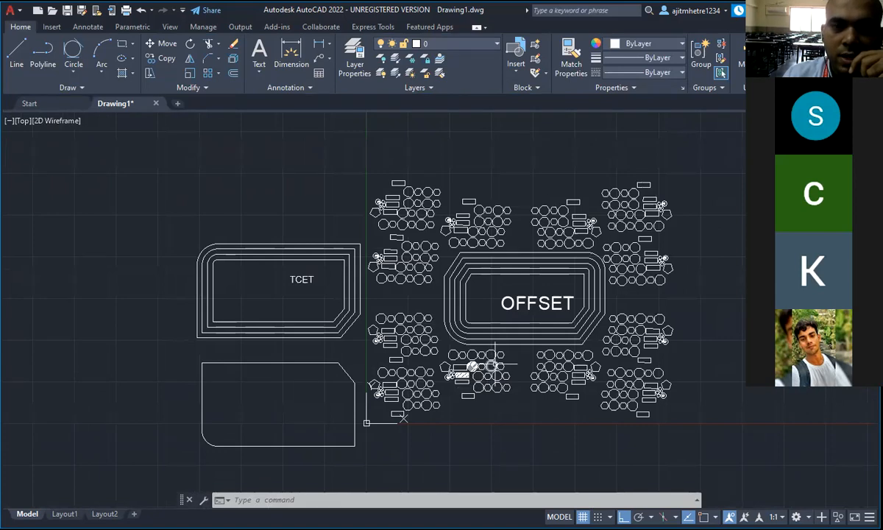
pyautogui.scroll(2, 482, 360)
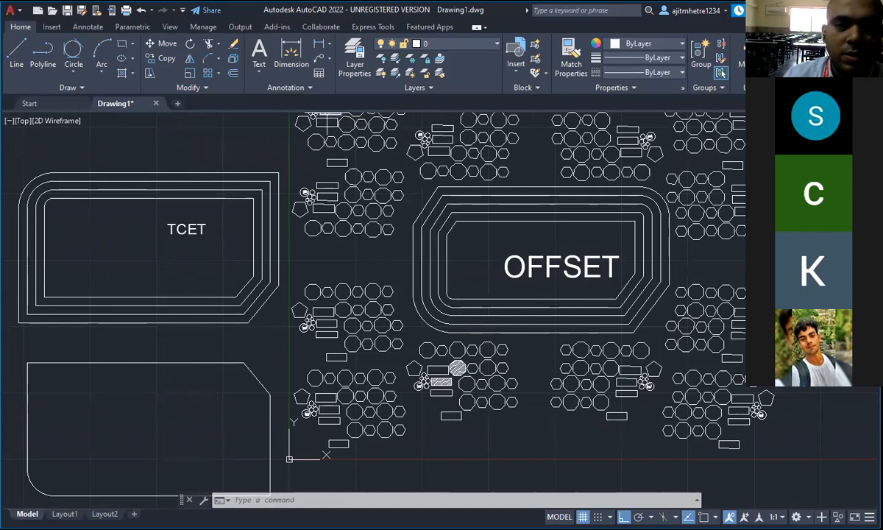
pyautogui.click(134, 74)
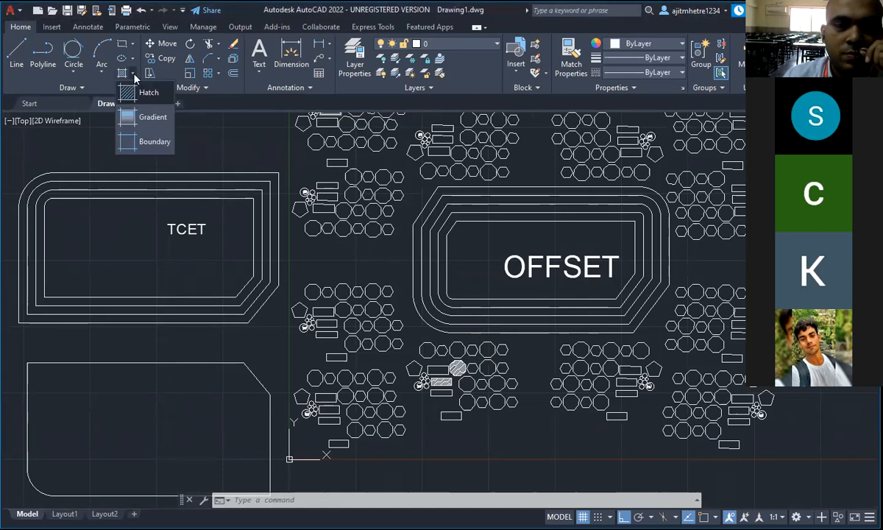
pyautogui.click(134, 74)
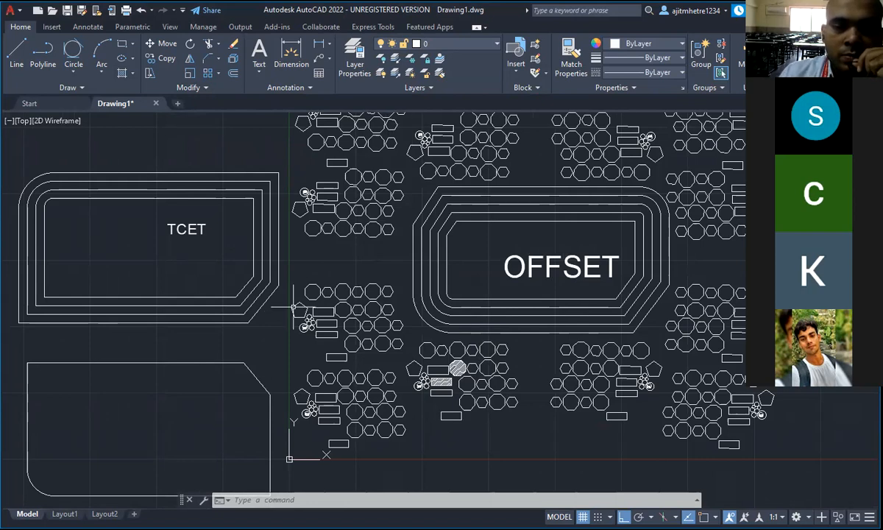
pyautogui.click(134, 75)
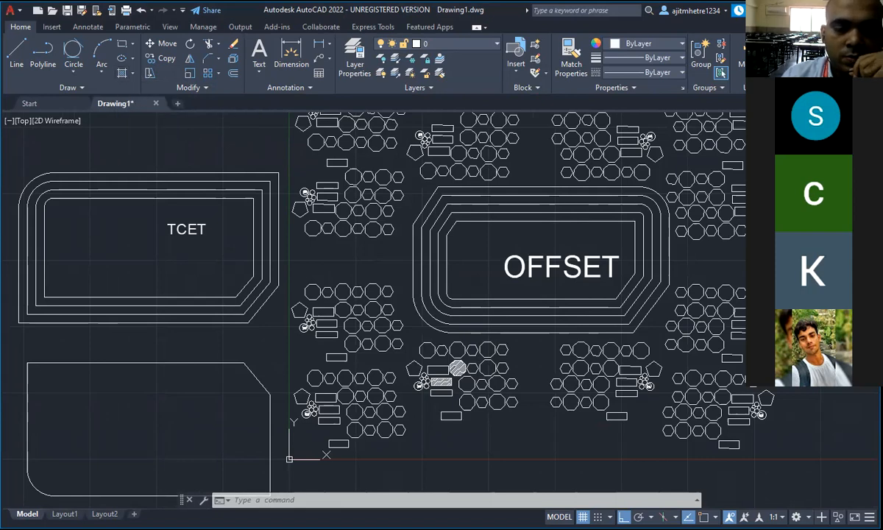
# Hatch the first octagon in the top row of the shape group between the TCET and OFFSET figures, using the ANSI31 pattern
pyautogui.write('h')
pyautogui.press('Return')
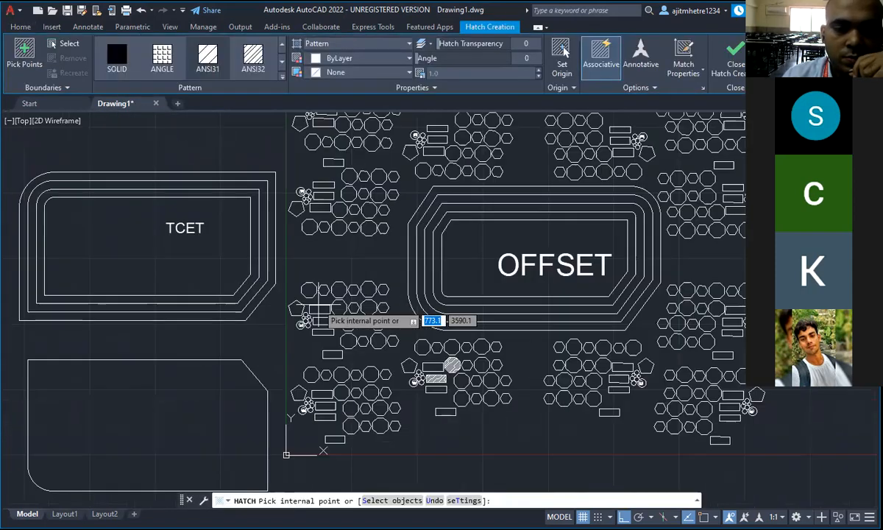
pyautogui.scroll(4, 318, 306)
pyautogui.click(292, 261)
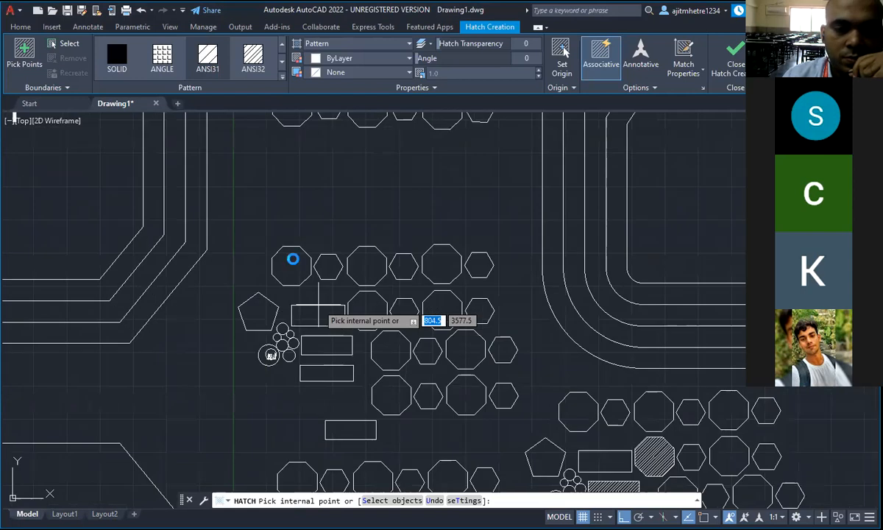
pyautogui.click(207, 56)
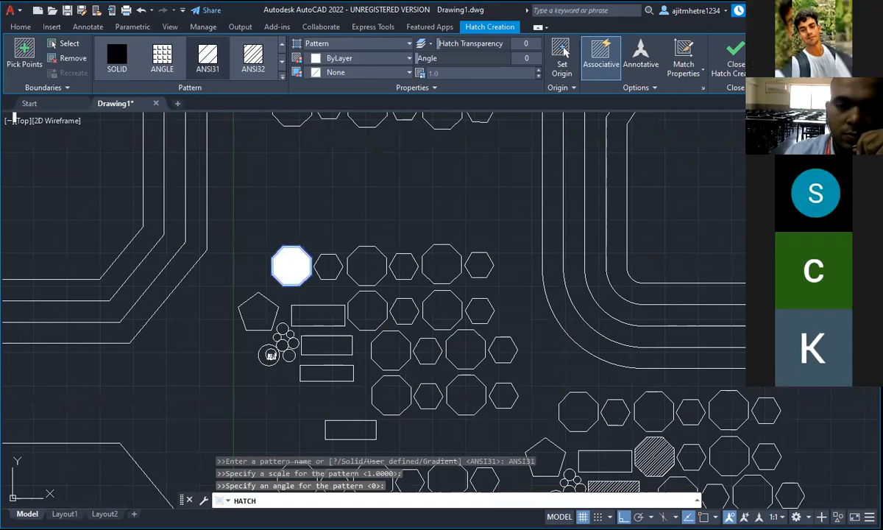
pyautogui.press('Return')
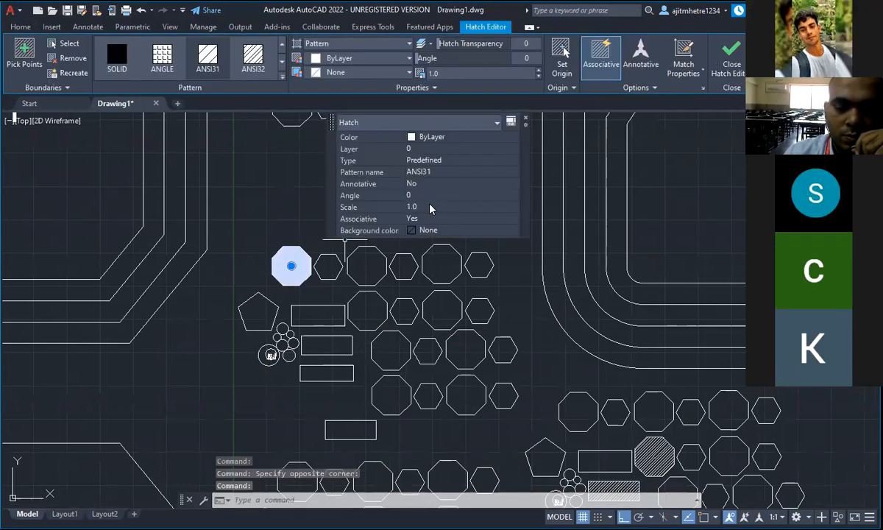
# Set the new octagon hatch's scale to 150 and finish editing it
pyautogui.click(430, 207)
pyautogui.write('15')
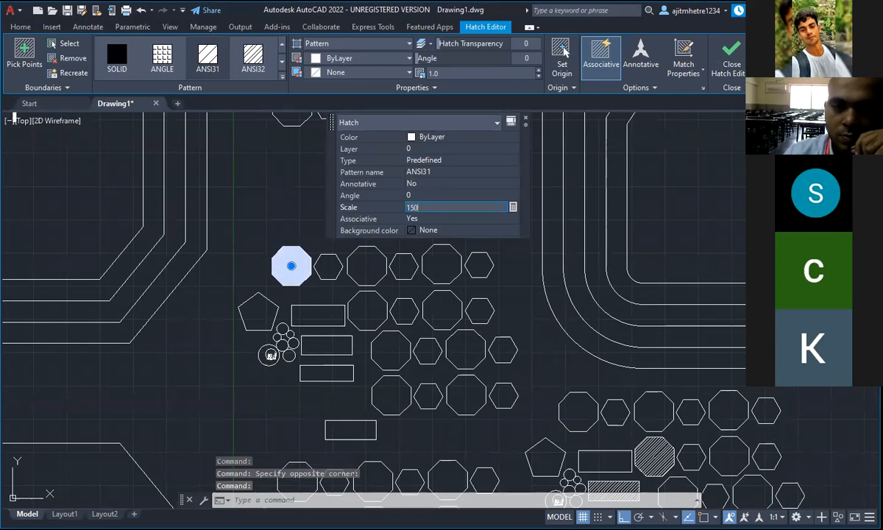
pyautogui.write('0')
pyautogui.press('Tab')
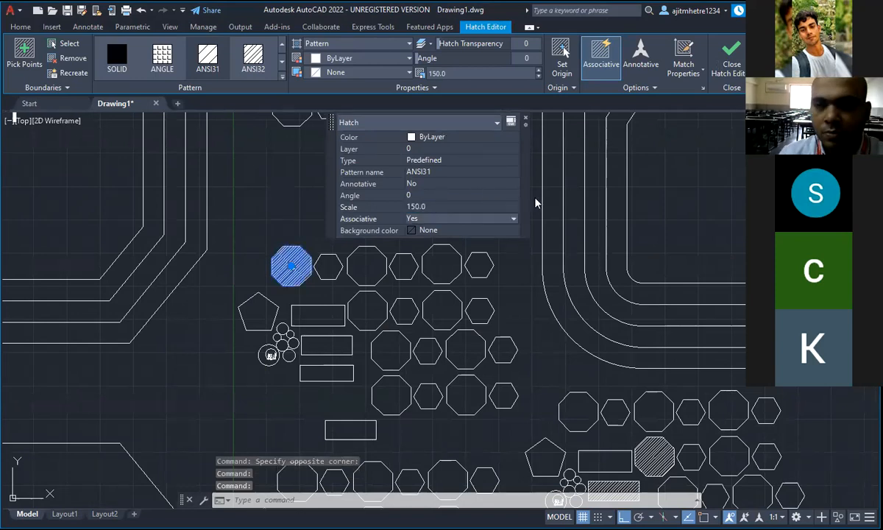
pyautogui.press('Escape')
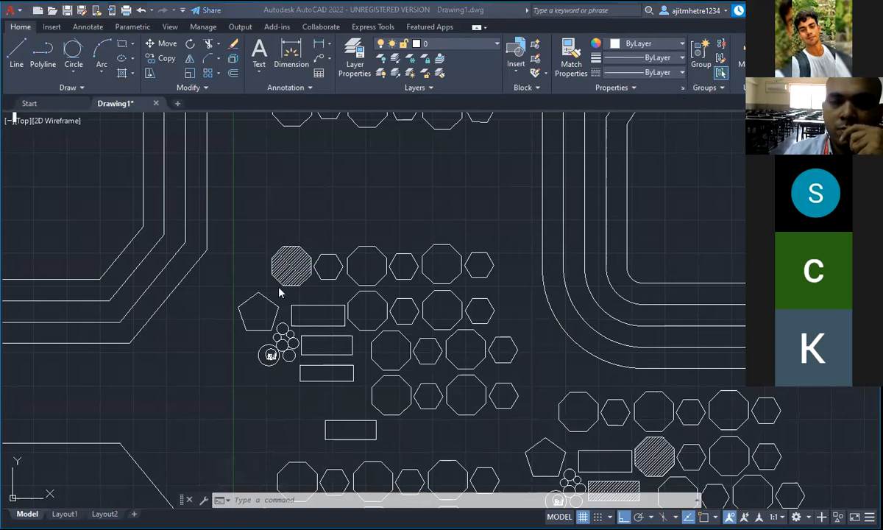
# Hatch the second octagon in the same row, past the small hexagon, with the ANSI31 pattern
pyautogui.scroll(4, 278, 273)
pyautogui.scroll(-8, 276, 276)
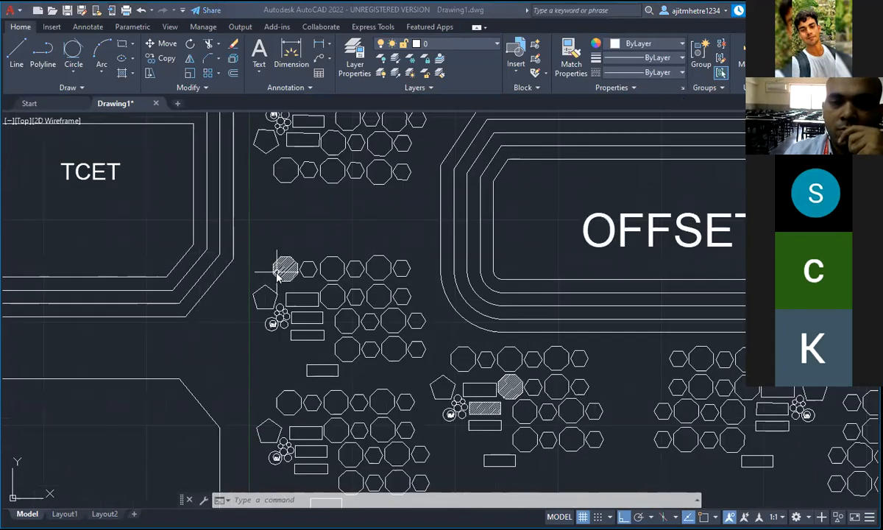
pyautogui.scroll(7, 280, 272)
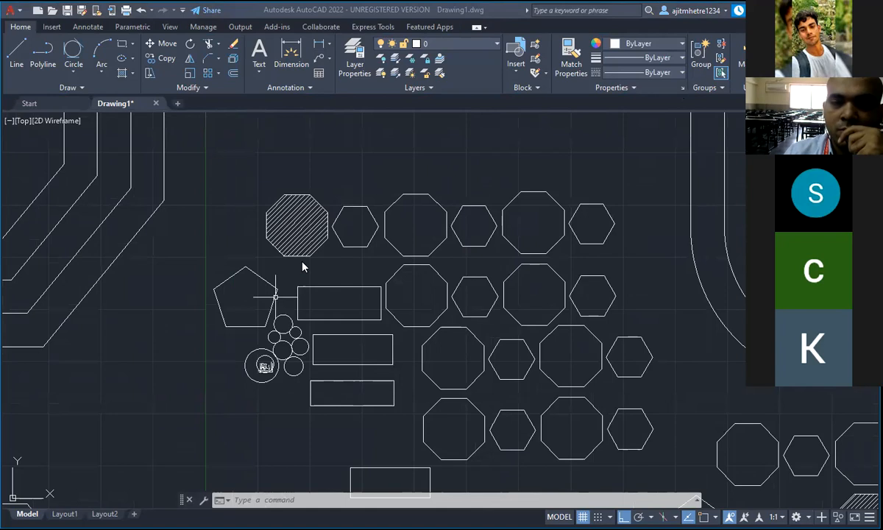
pyautogui.scroll(2, 347, 233)
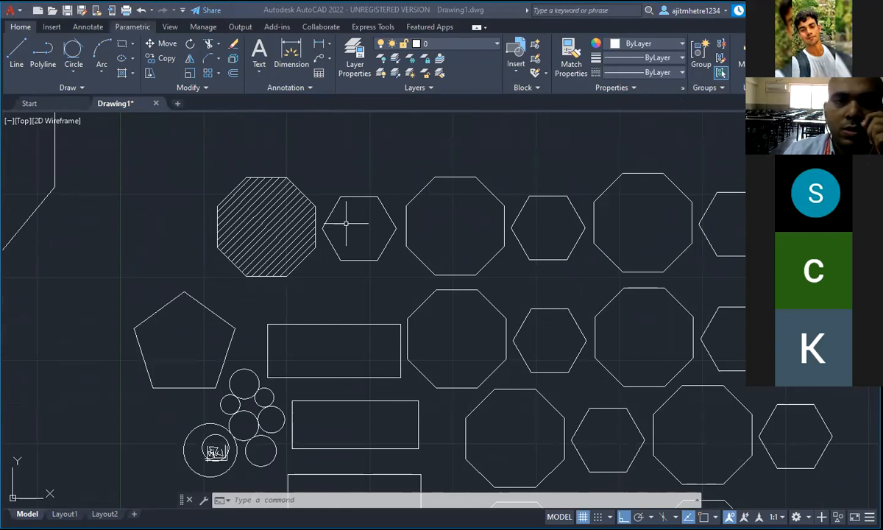
pyautogui.click(133, 76)
pyautogui.click(140, 91)
pyautogui.click(359, 228)
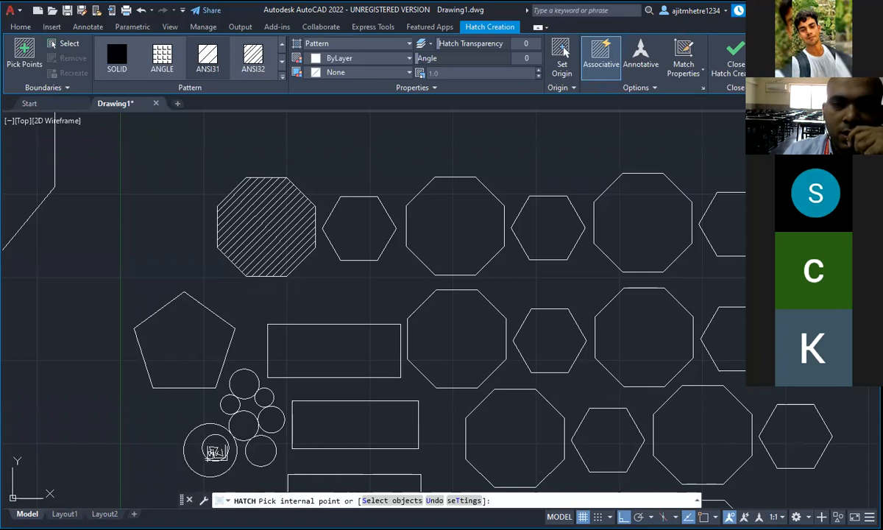
pyautogui.click(457, 222)
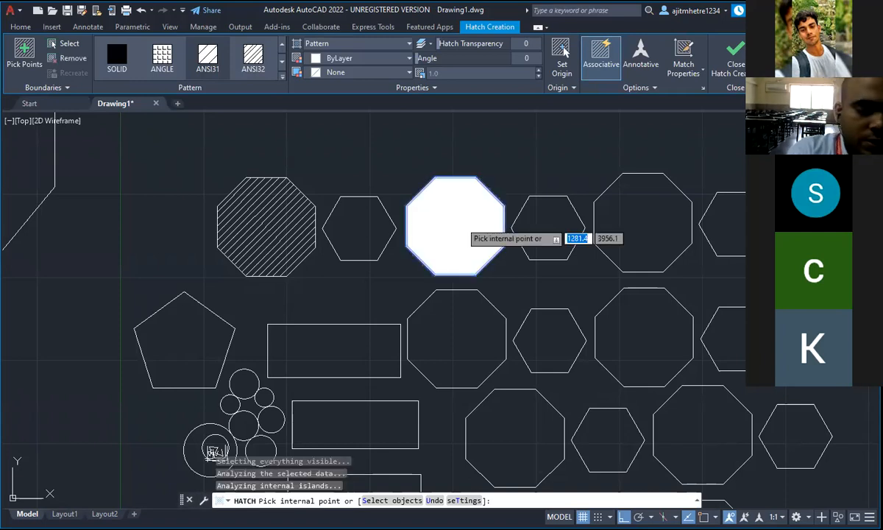
pyautogui.press('Escape')
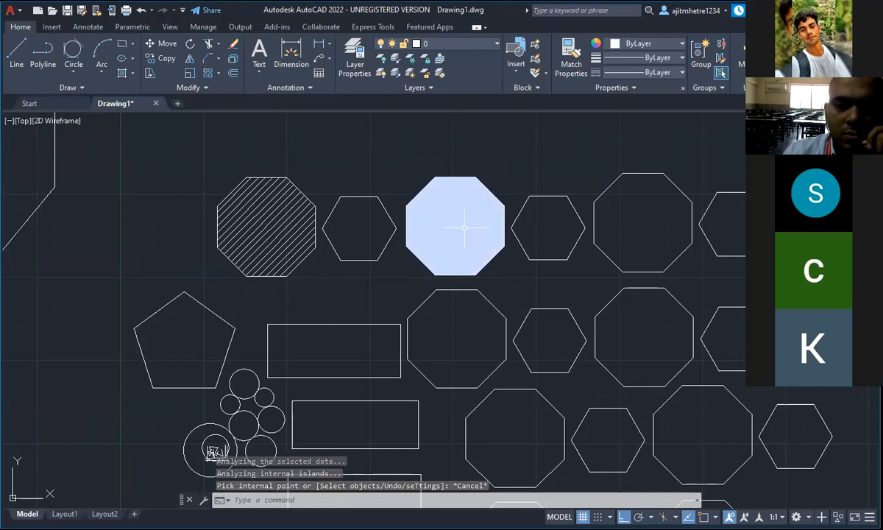
# Set the second octagon's hatch scale to 150 and deselect the hatch
pyautogui.click(464, 228)
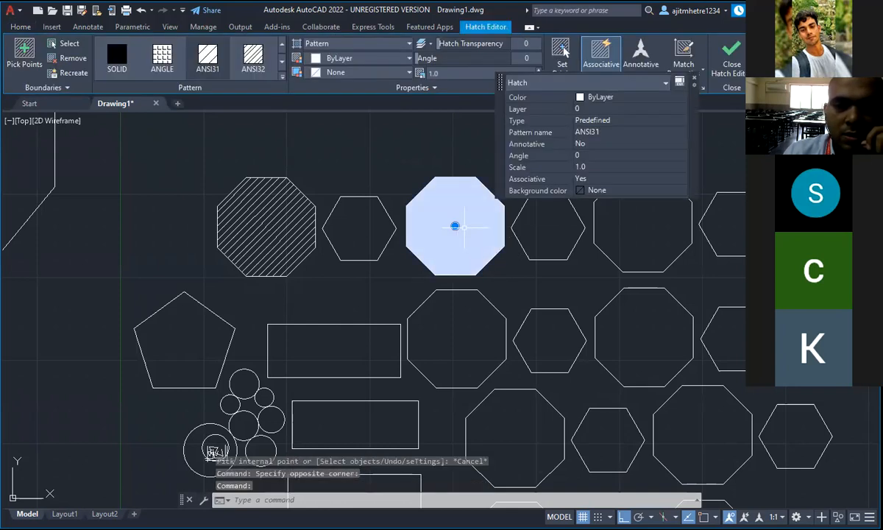
pyautogui.click(600, 169)
pyautogui.write('150')
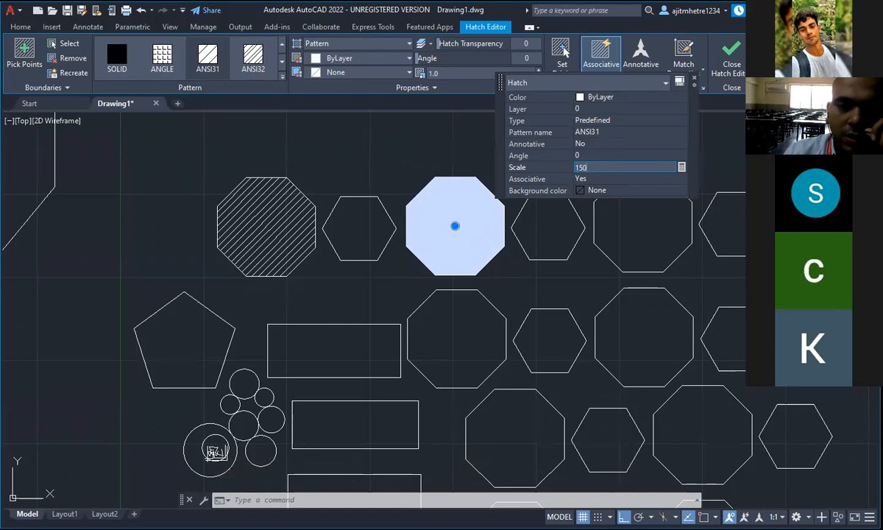
pyautogui.press('Return')
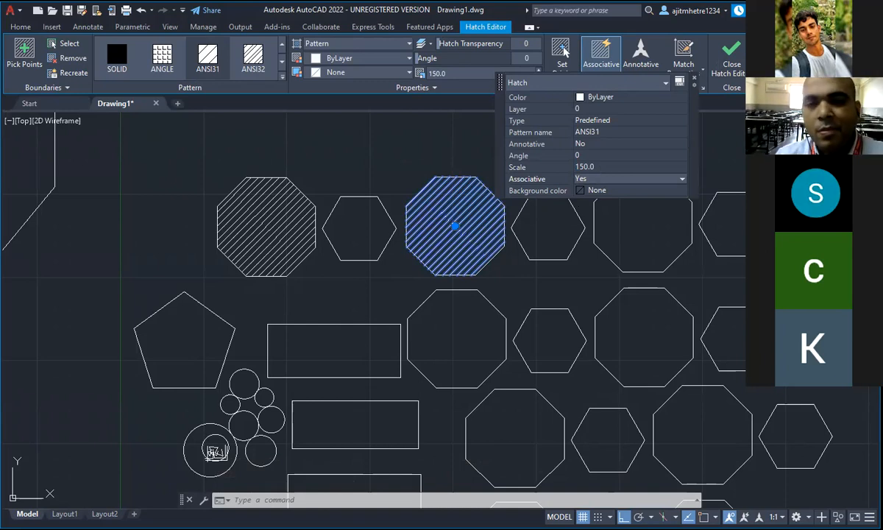
pyautogui.press('Escape')
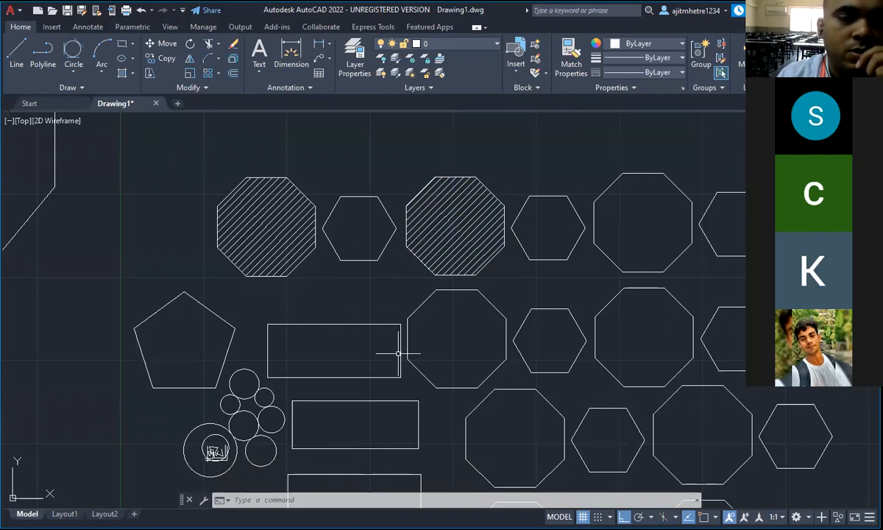
# Add a linear dimension just above the top edge of the uppermost rectangle in the upper-left shape group, and inspect its text
pyautogui.scroll(-5, 397, 353)
pyautogui.scroll(-6, 411, 358)
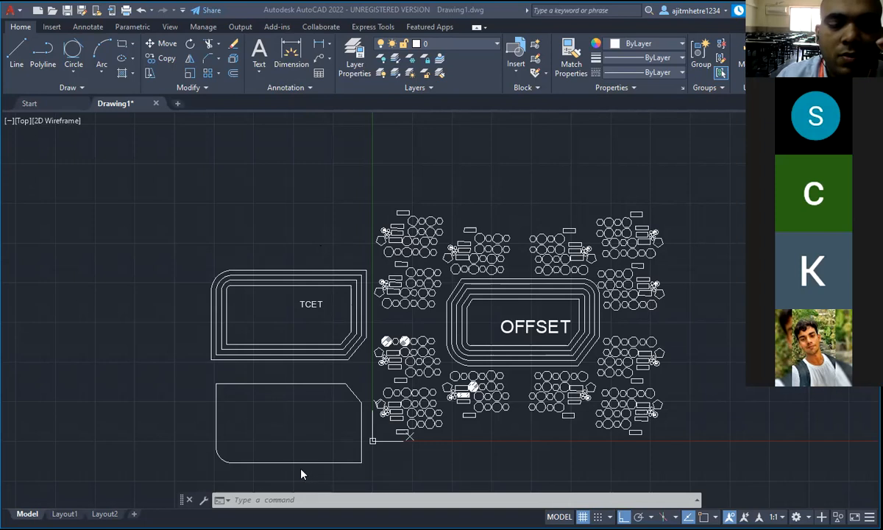
pyautogui.click(329, 47)
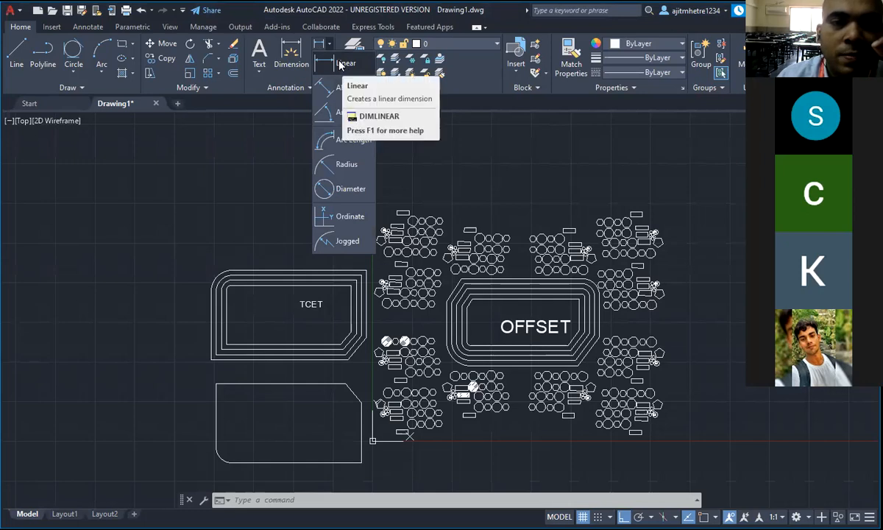
pyautogui.click(341, 65)
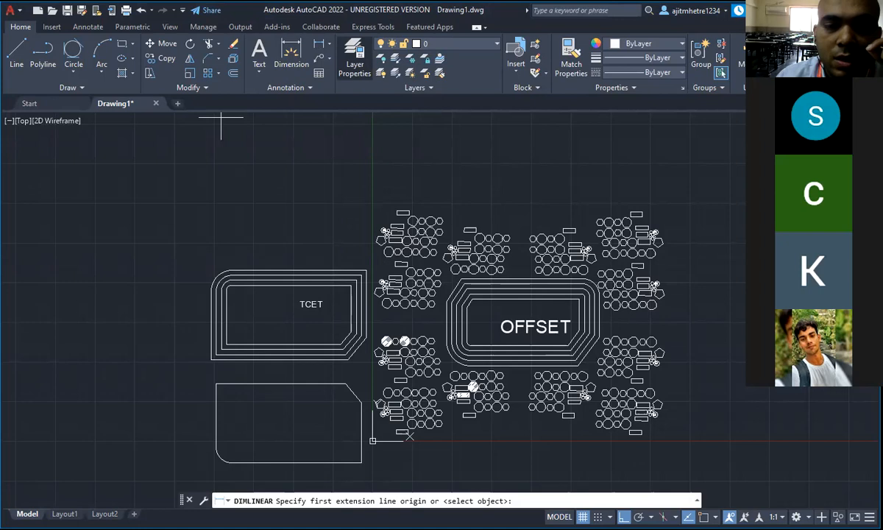
pyautogui.scroll(12, 400, 215)
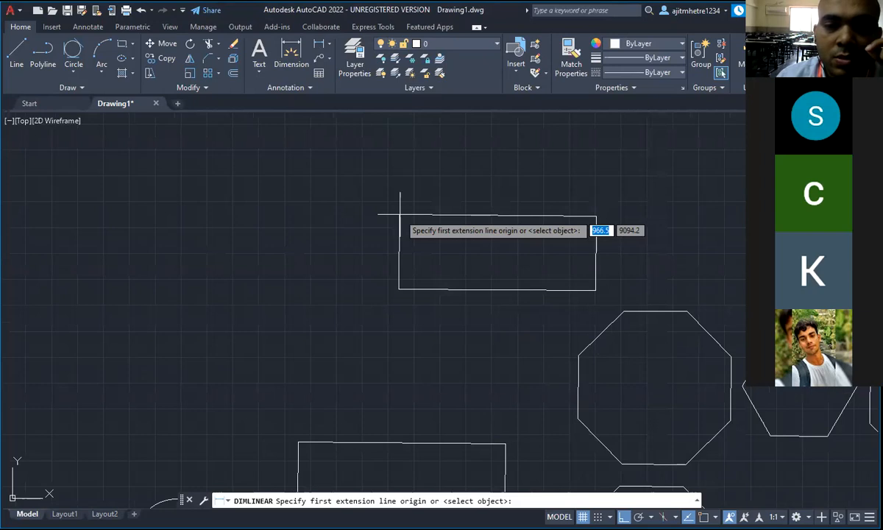
pyautogui.click(400, 214)
pyautogui.click(595, 216)
pyautogui.click(485, 200)
pyautogui.scroll(4, 506, 200)
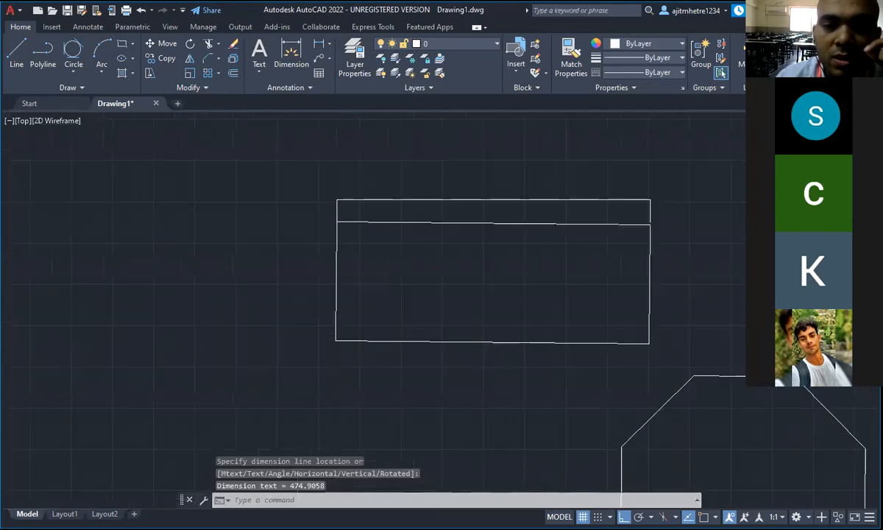
pyautogui.scroll(8, 507, 192)
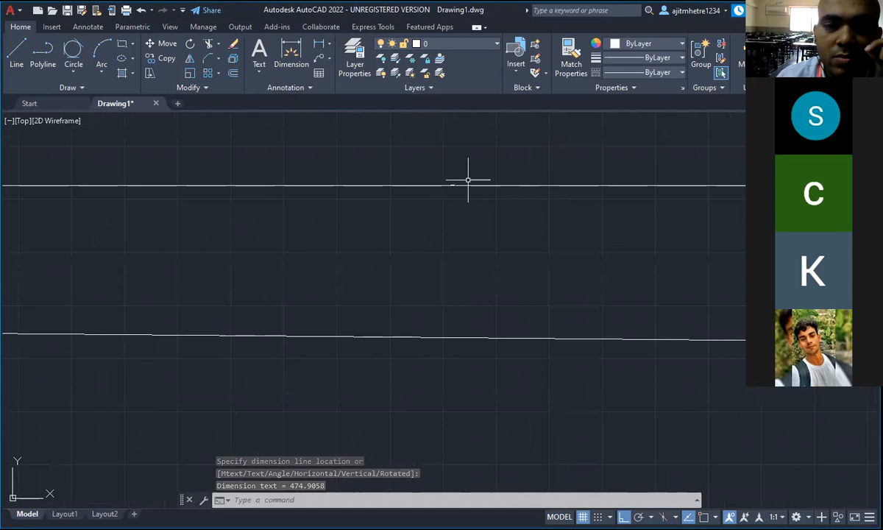
pyautogui.scroll(5, 413, 192)
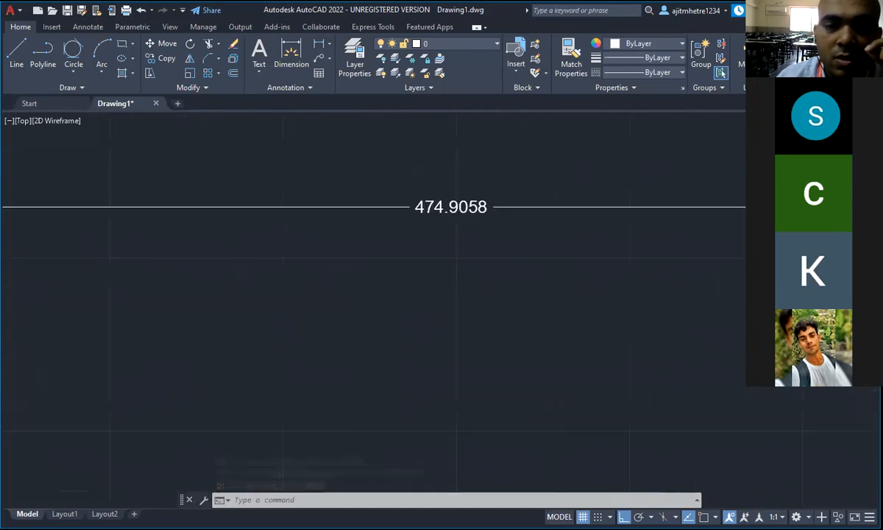
pyautogui.scroll(-10, 492, 212)
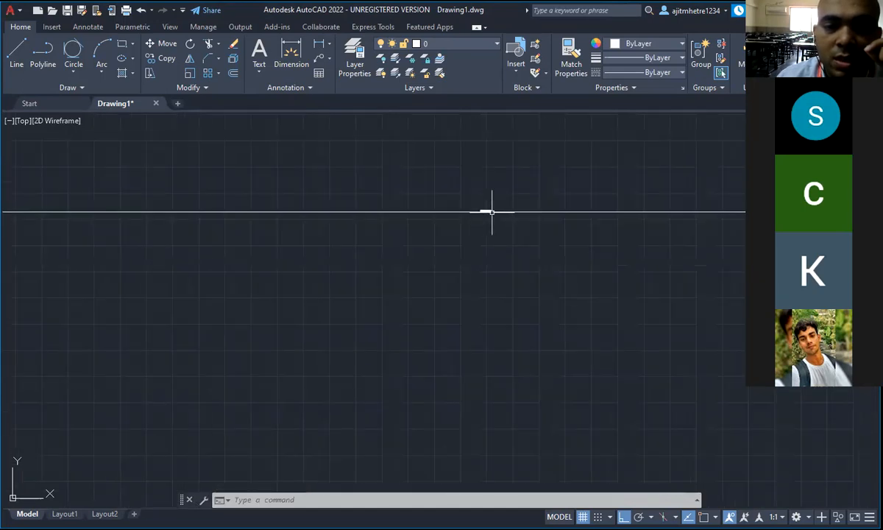
pyautogui.scroll(-4, 489, 250)
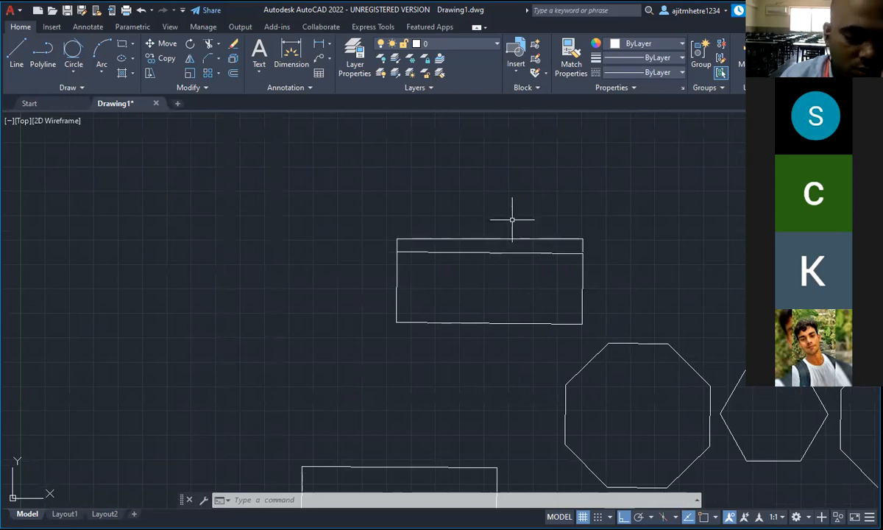
pyautogui.write('D')
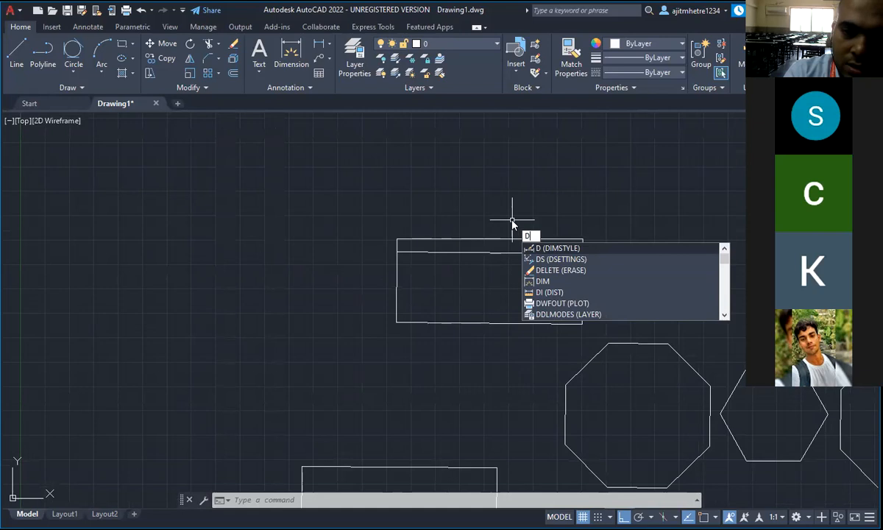
pyautogui.write('S')
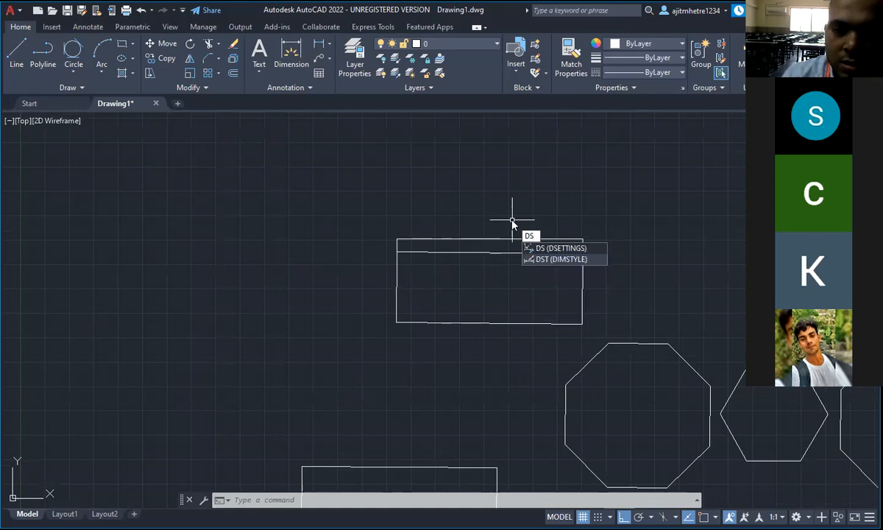
pyautogui.click(558, 259)
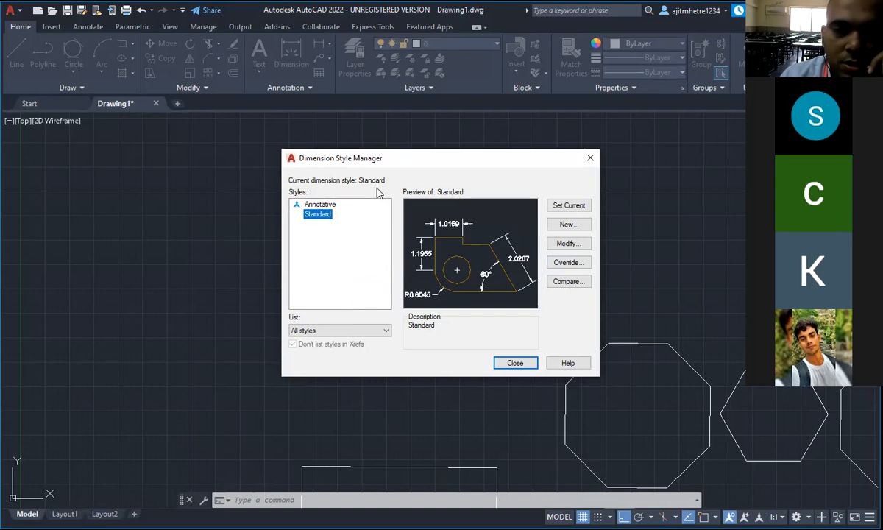
pyautogui.click(590, 159)
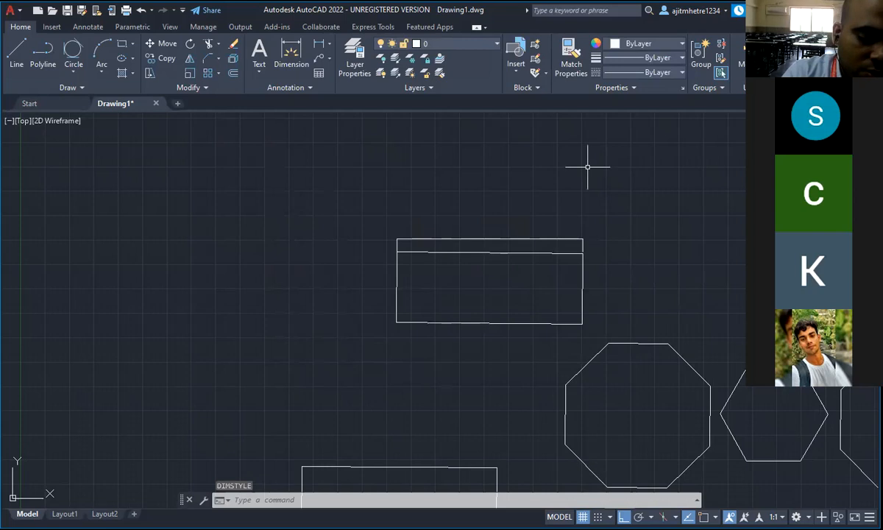
# Open the Standard dimension style for modification and set its arrow size to 3
pyautogui.write('DS')
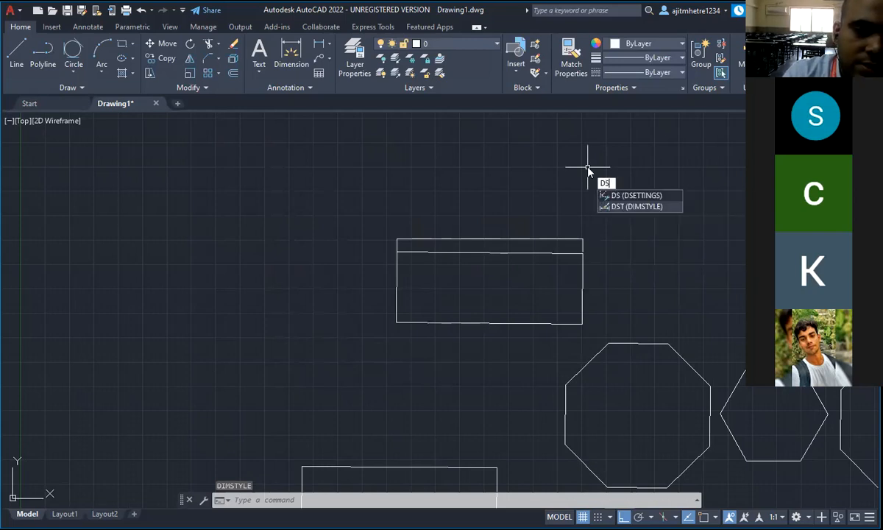
pyautogui.click(646, 209)
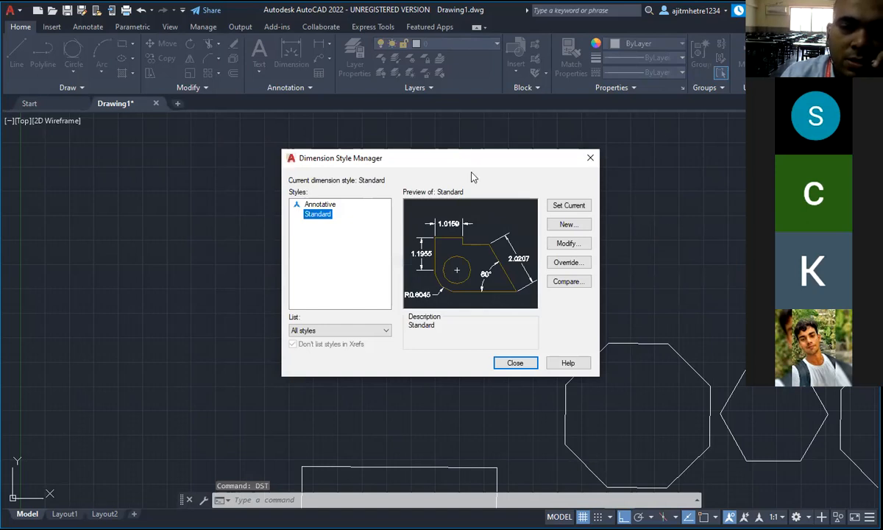
pyautogui.click(579, 249)
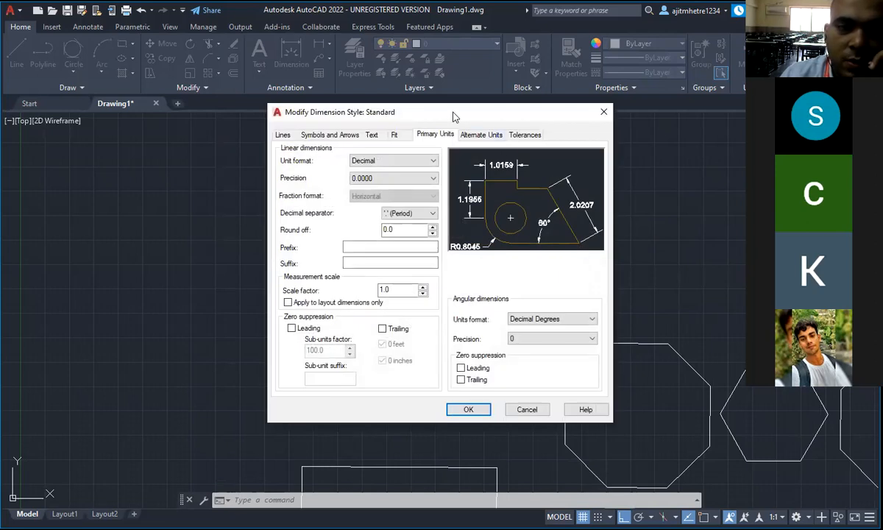
pyautogui.moveTo(453, 117); pyautogui.dragTo(562, 59)
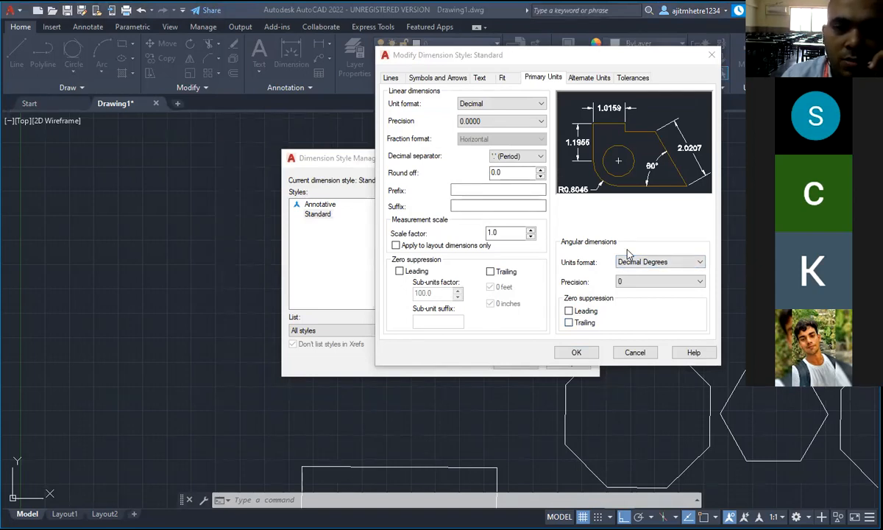
pyautogui.click(438, 78)
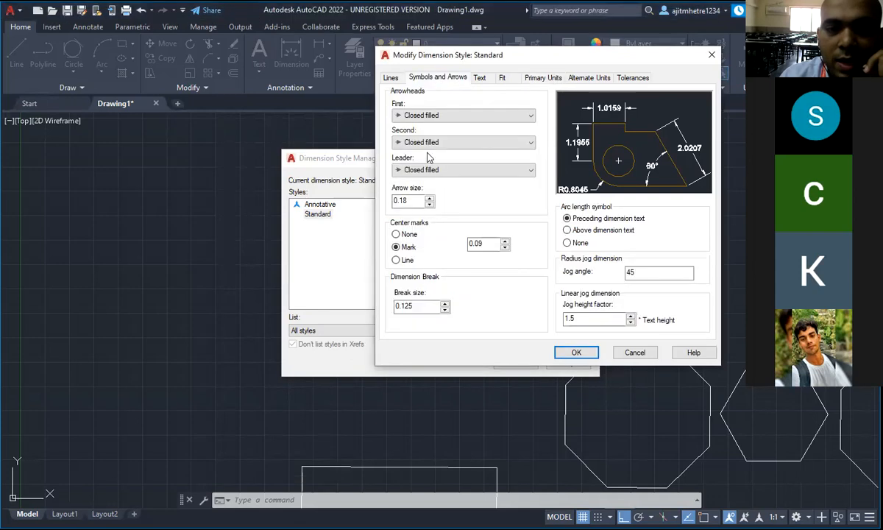
pyautogui.doubleClick(414, 200)
pyautogui.write('3')
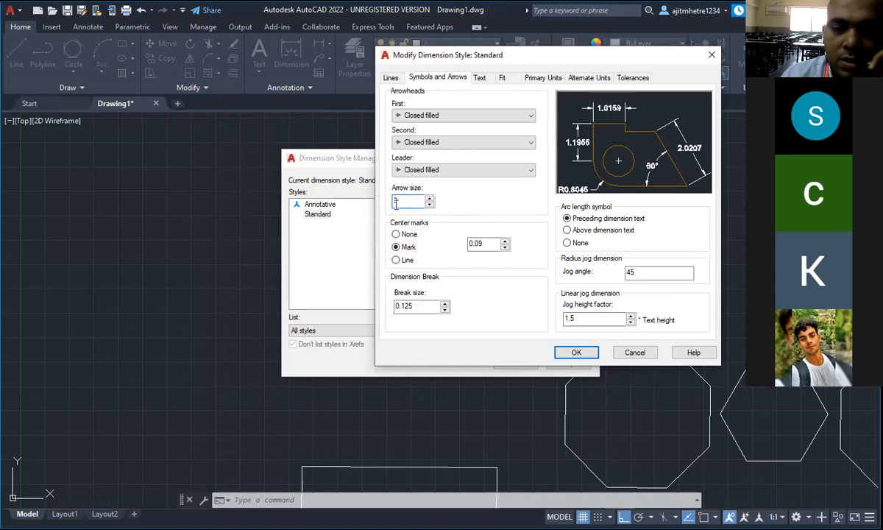
# Set the Standard style's dimension text height to 4 and its vertical text placement to Above
pyautogui.click(479, 78)
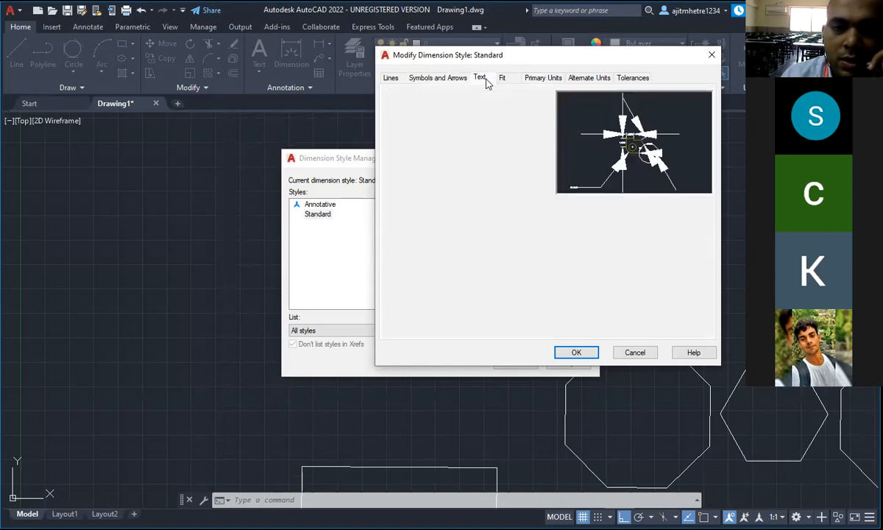
pyautogui.doubleClick(525, 170)
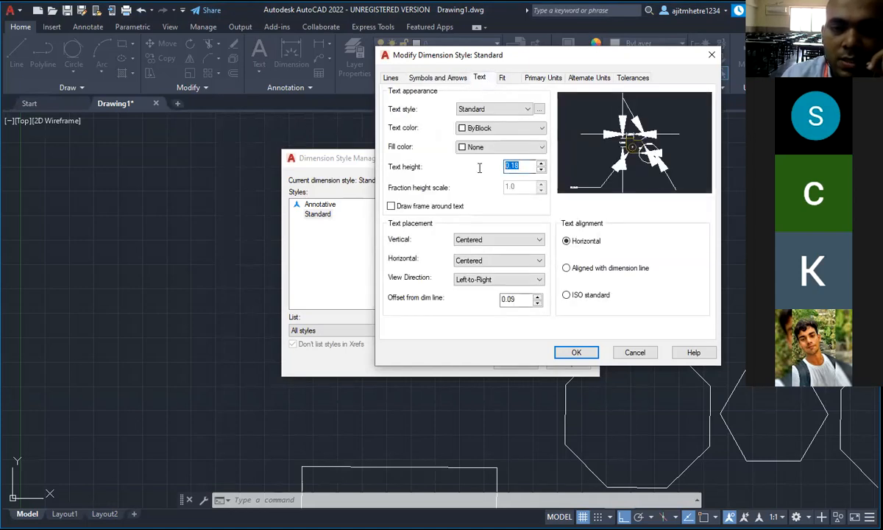
pyautogui.write('4')
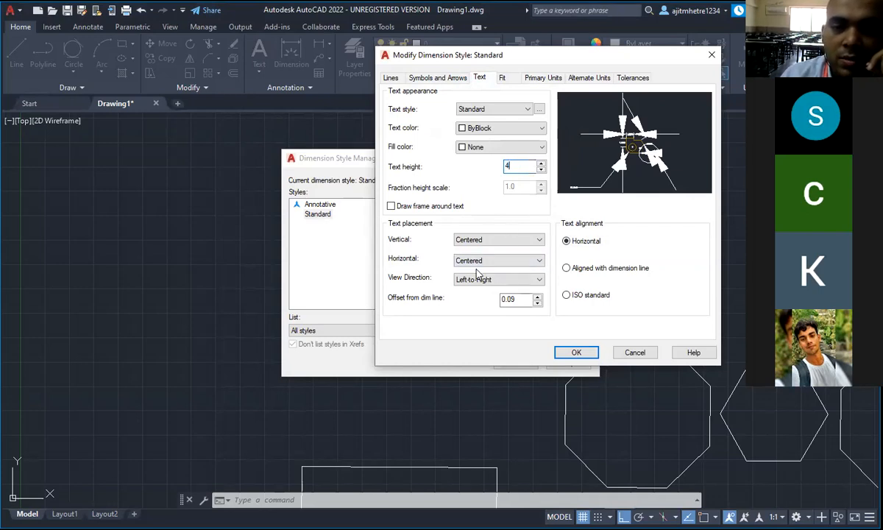
pyautogui.click(506, 243)
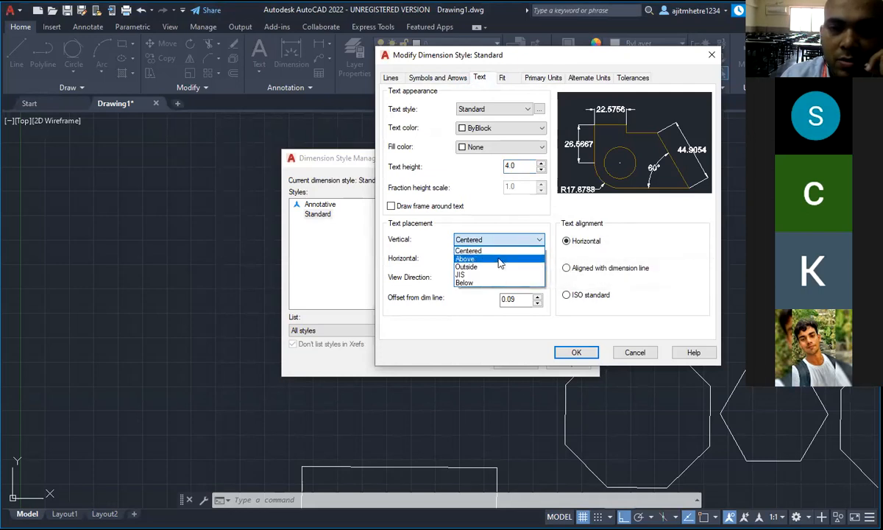
pyautogui.click(500, 260)
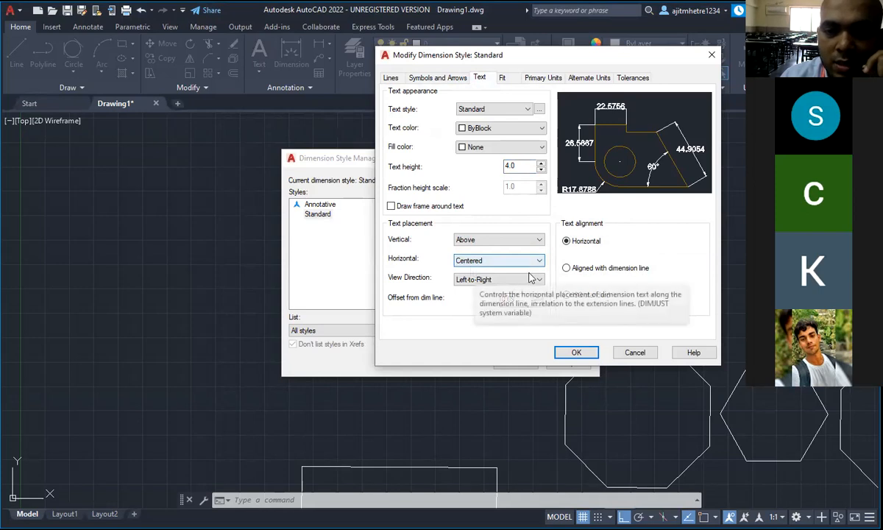
# Align the dimension text to the ISO standard and set its offset from the dimension line to 1
pyautogui.click(566, 295)
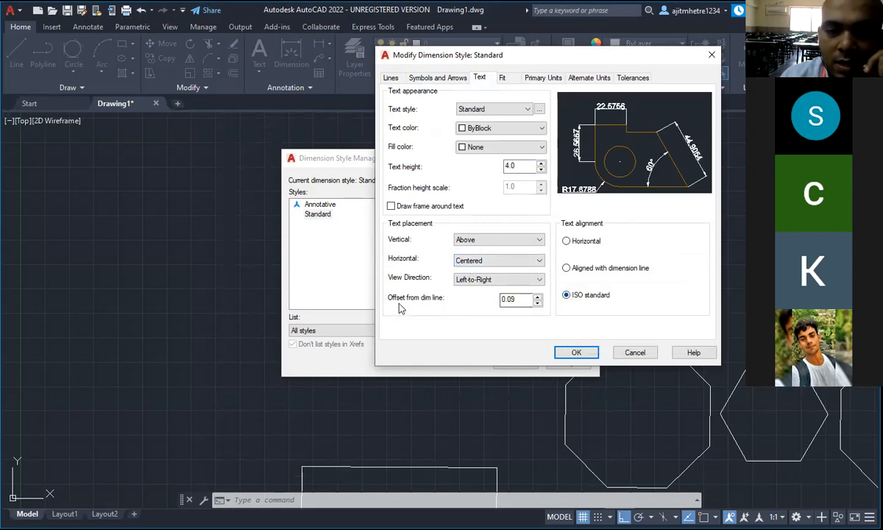
pyautogui.moveTo(531, 299); pyautogui.dragTo(489, 300)
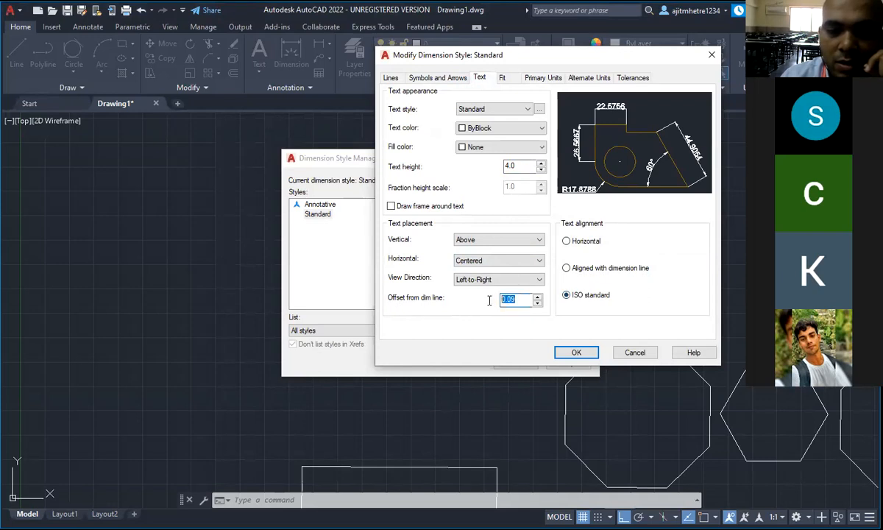
pyautogui.write('1')
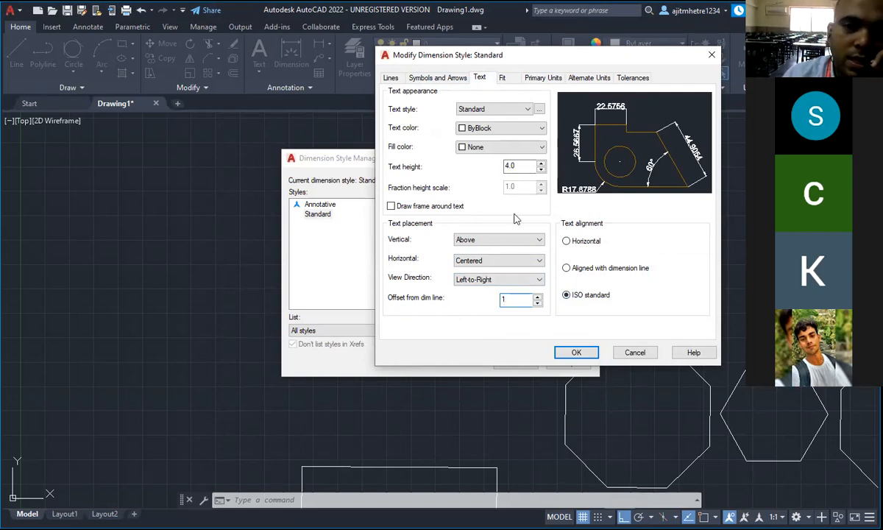
# Set the linear dimension precision to 0.0, apply the changes and make the Standard style current
pyautogui.click(543, 78)
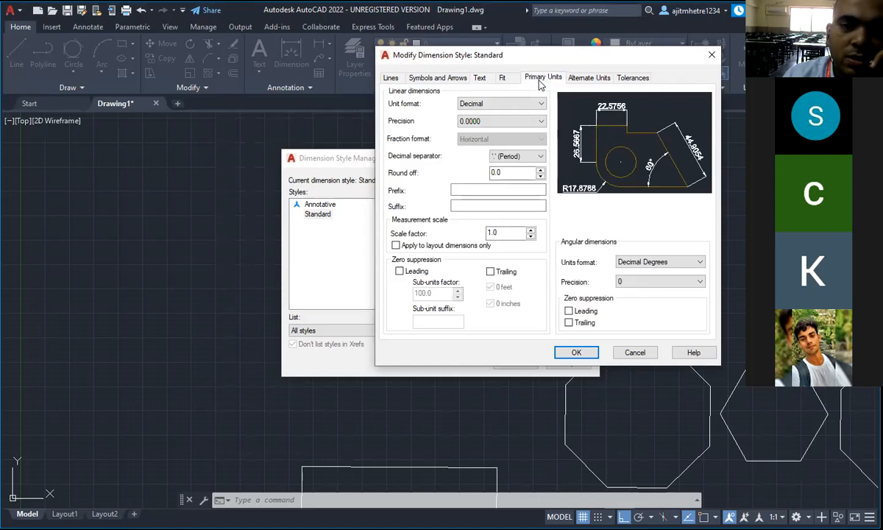
pyautogui.click(539, 122)
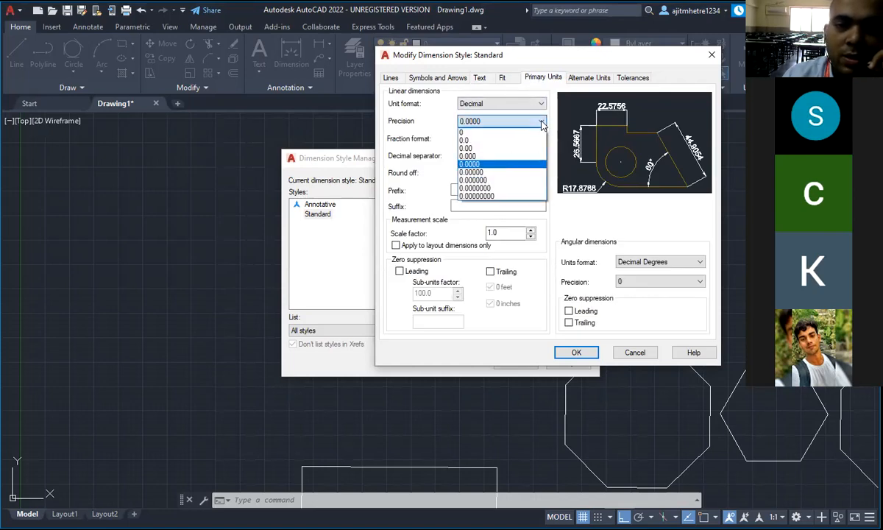
pyautogui.click(468, 141)
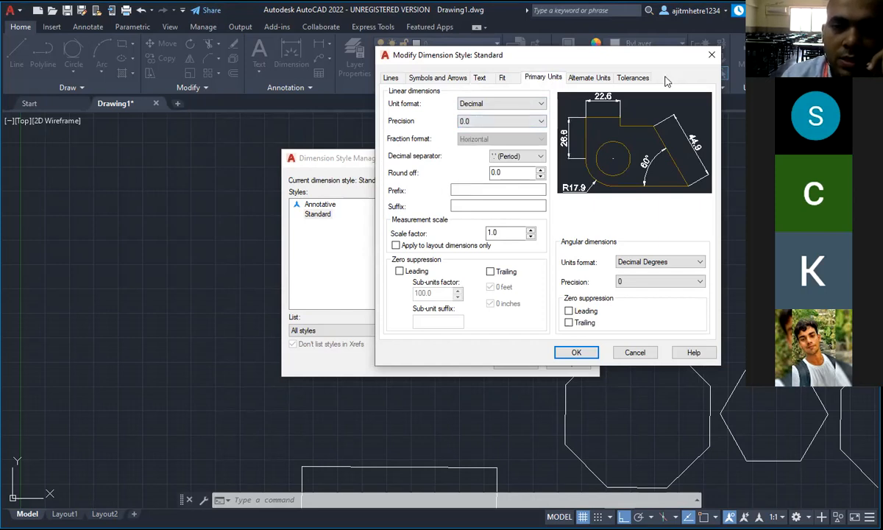
pyautogui.click(589, 359)
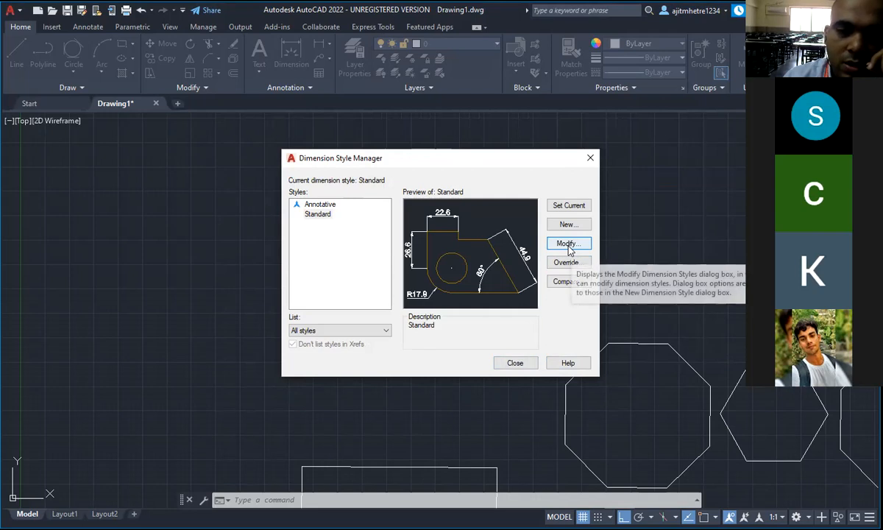
pyautogui.click(571, 206)
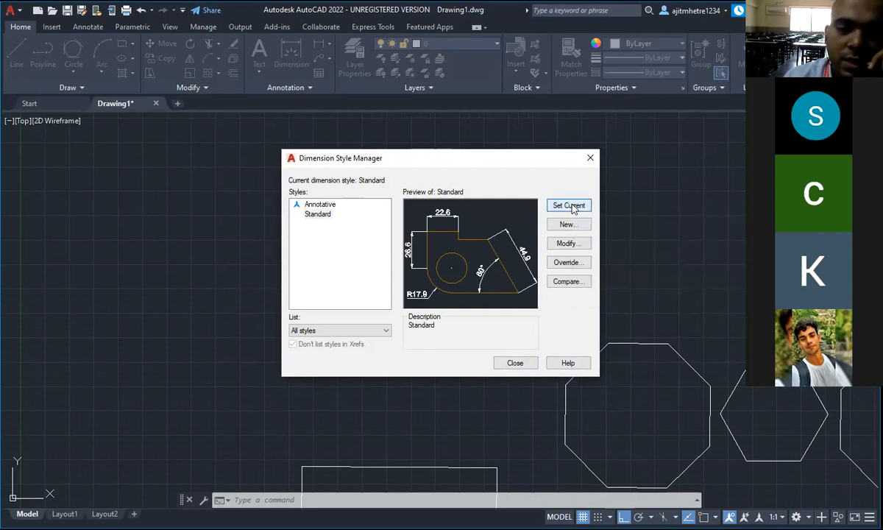
pyautogui.click(519, 365)
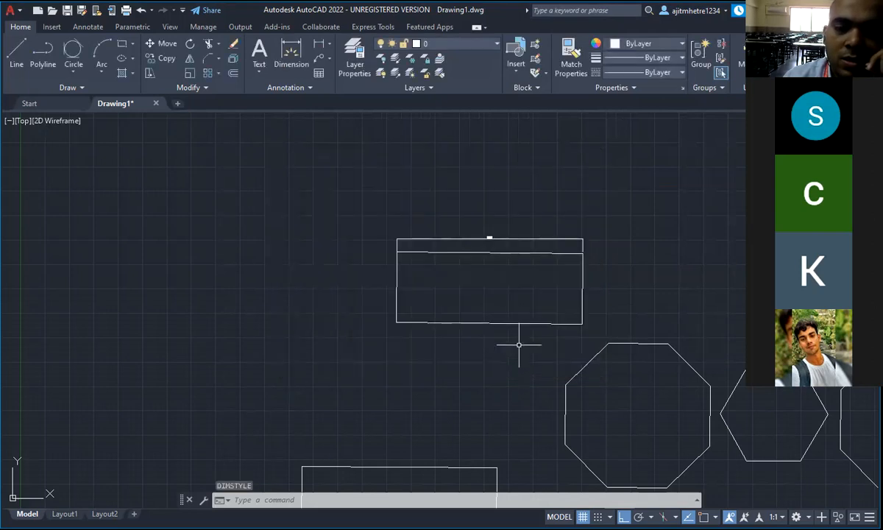
# Check the rectangle's dimension text, then set the Standard dimension style's text height to 150 and apply it
pyautogui.scroll(2, 487, 241)
pyautogui.scroll(4, 493, 232)
pyautogui.scroll(-2, 479, 286)
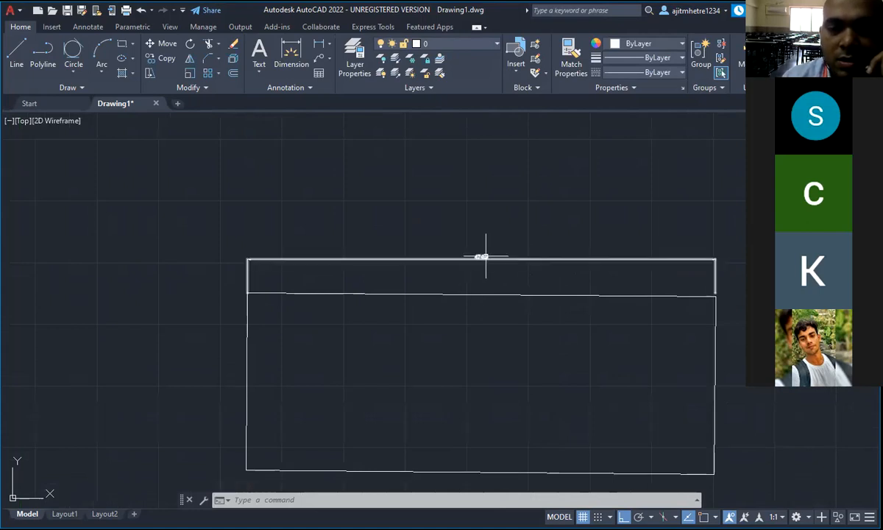
pyautogui.scroll(2, 485, 256)
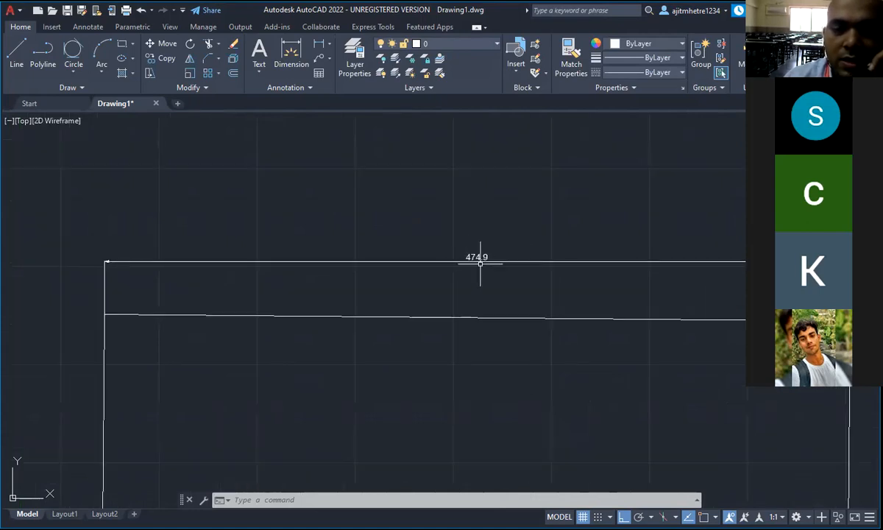
pyautogui.scroll(-2, 479, 261)
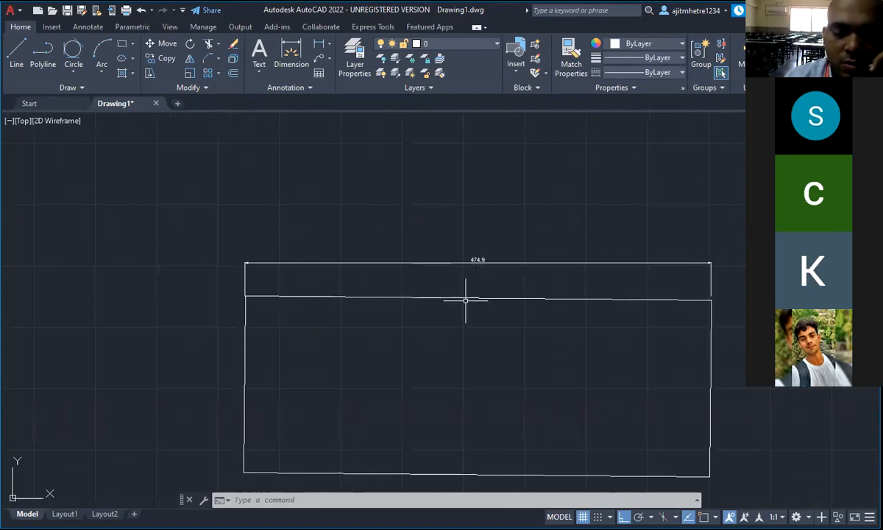
pyautogui.write('DS')
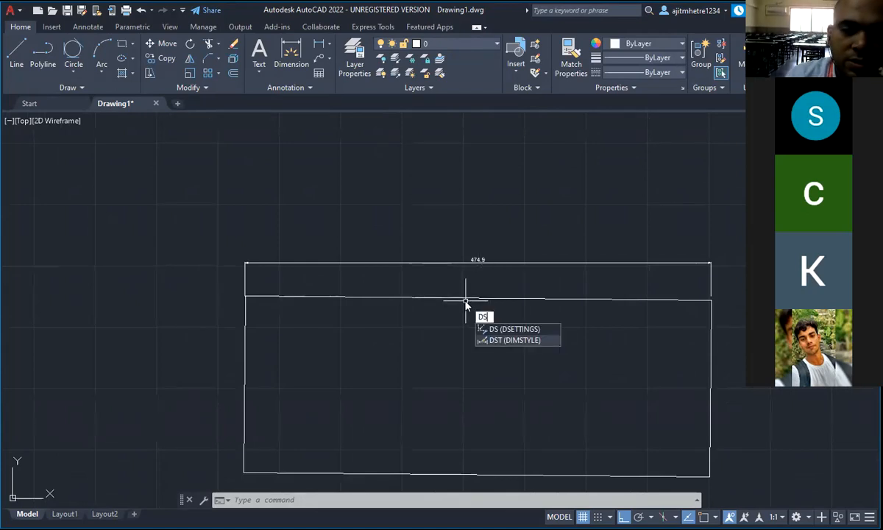
pyautogui.write('T')
pyautogui.press('Return')
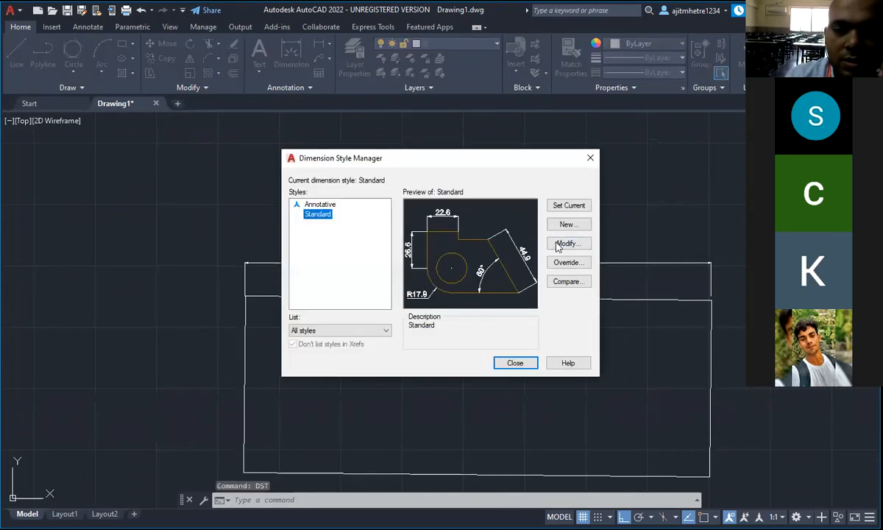
pyautogui.click(564, 243)
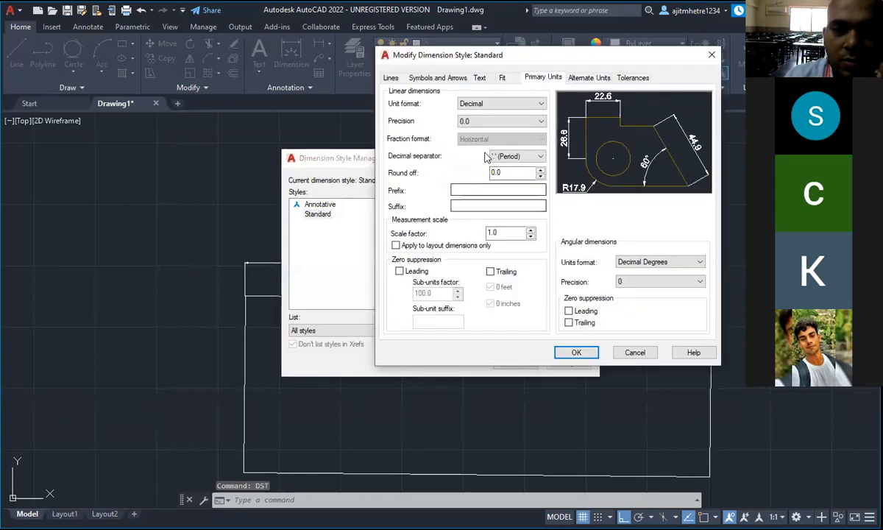
pyautogui.click(479, 78)
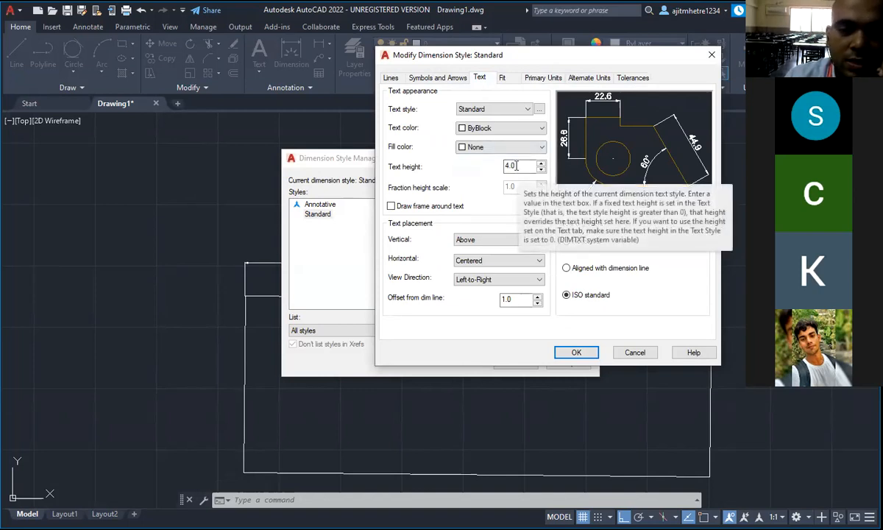
pyautogui.moveTo(516, 166); pyautogui.dragTo(491, 166)
pyautogui.write('150')
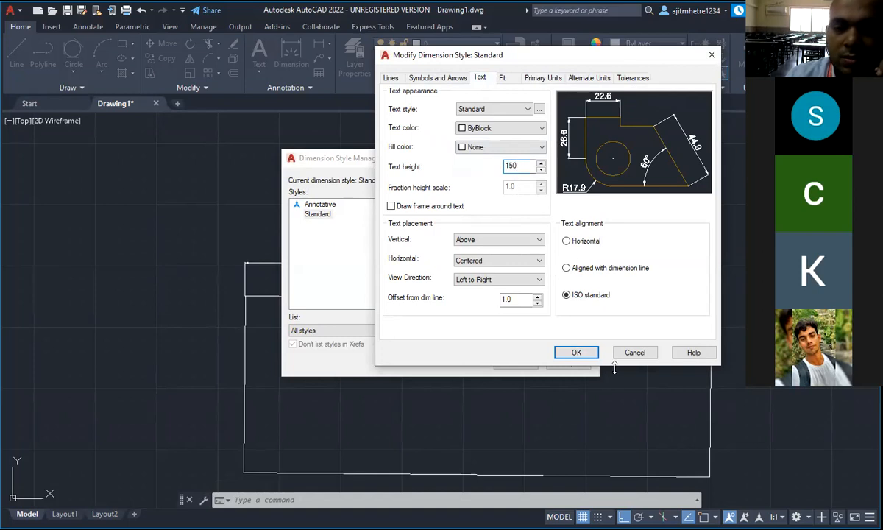
pyautogui.click(577, 353)
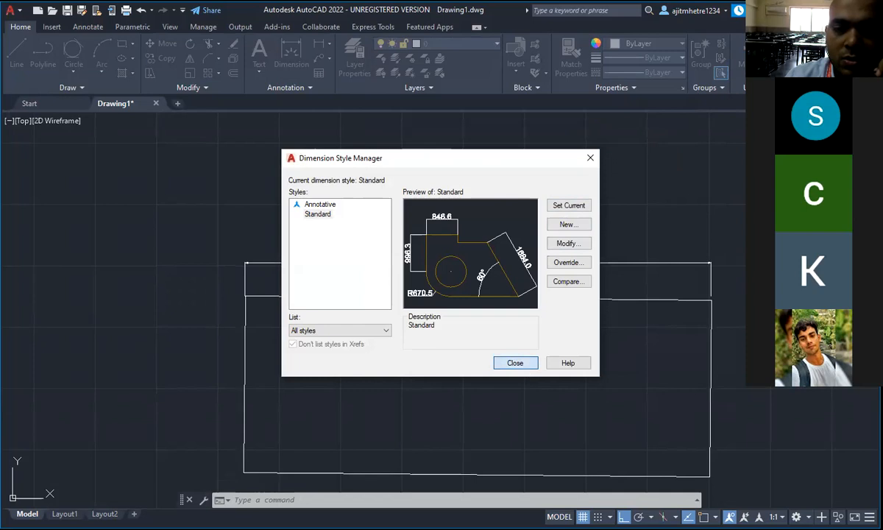
pyautogui.click(515, 362)
# Check the size of the rectangle's dimension text, then reduce the Standard dimension style's text height to 40 and apply it
pyautogui.scroll(5, 456, 309)
pyautogui.scroll(-5, 455, 309)
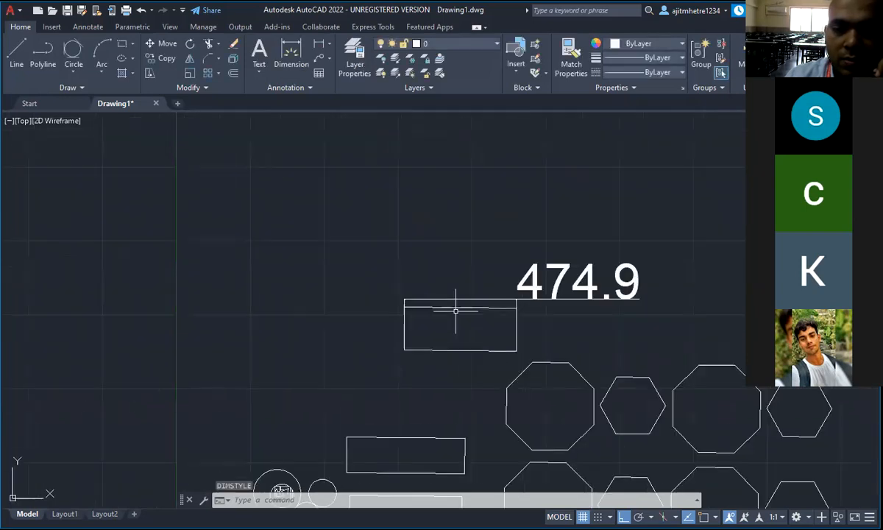
pyautogui.scroll(-3, 455, 310)
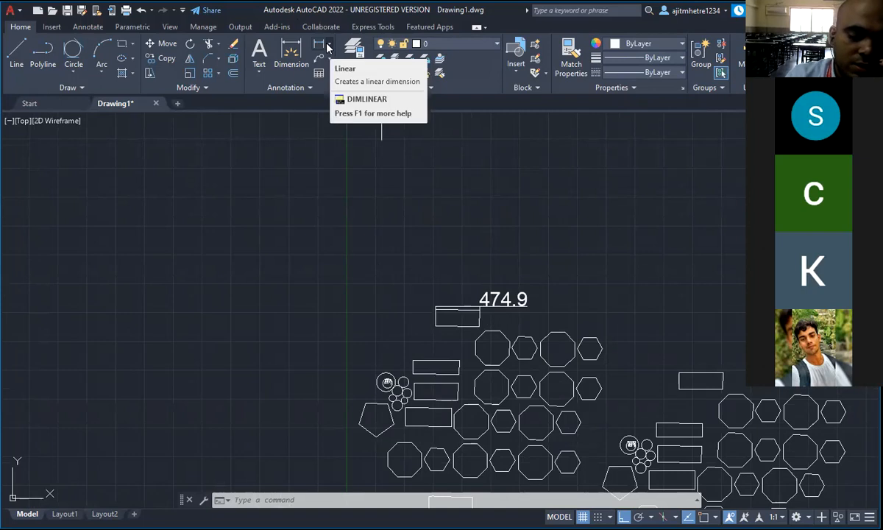
pyautogui.write('ds')
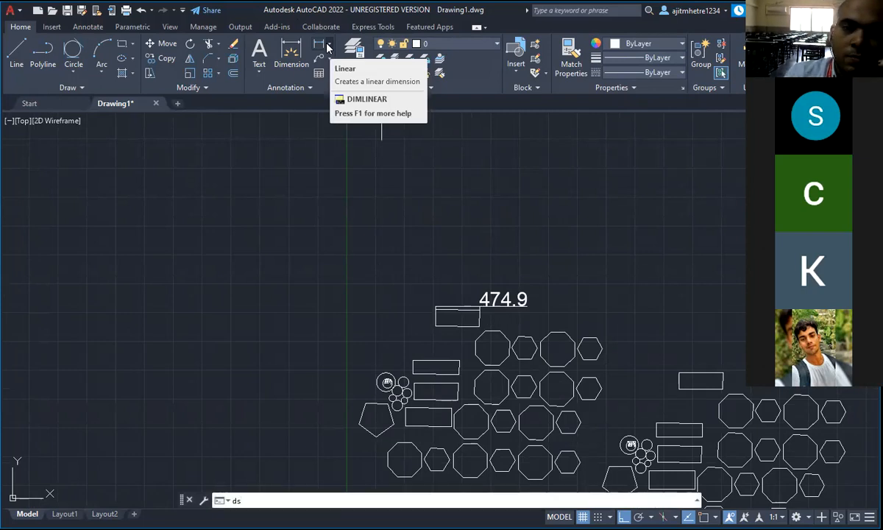
pyautogui.write('t')
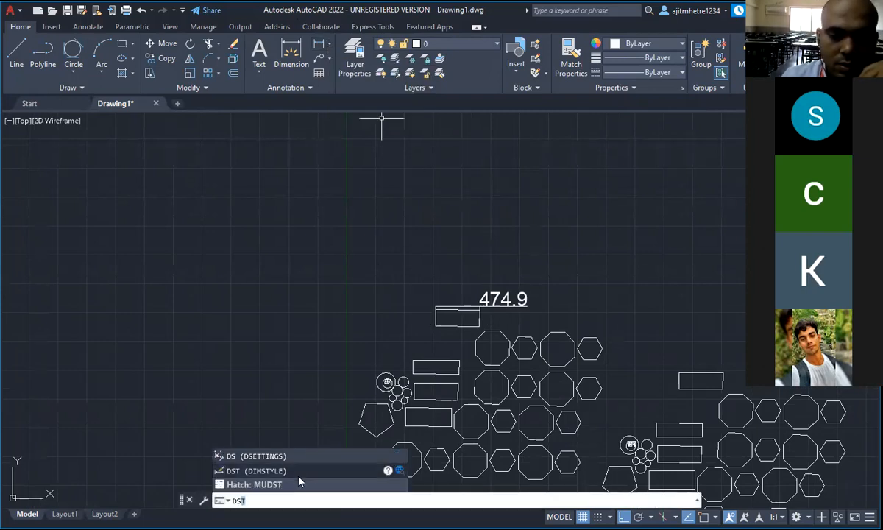
pyautogui.press('Return')
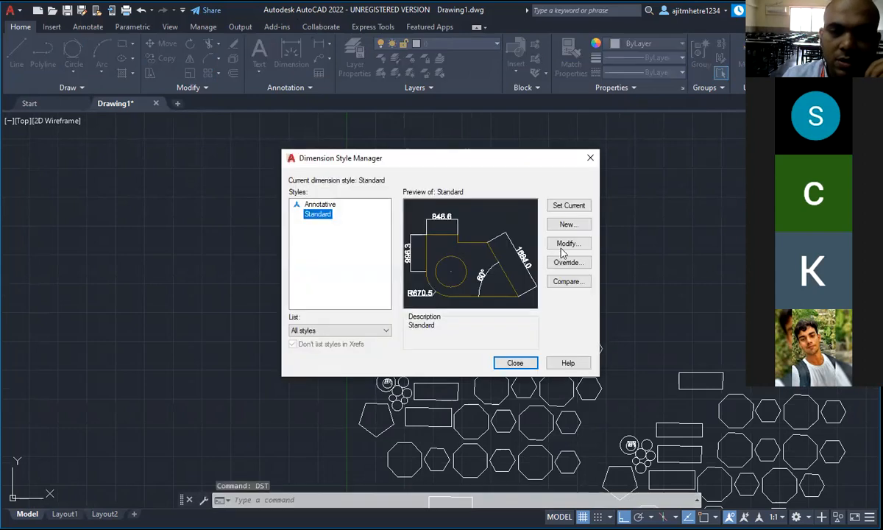
pyautogui.click(565, 243)
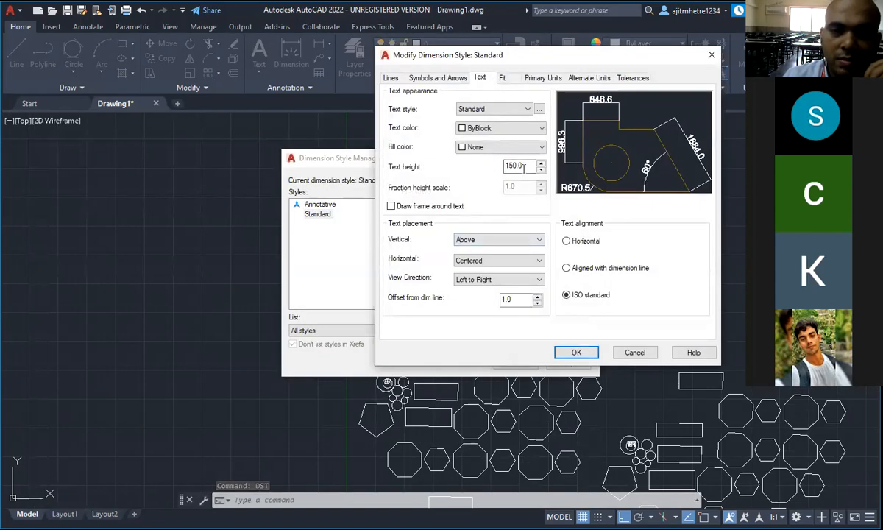
pyautogui.moveTo(523, 168); pyautogui.dragTo(496, 173)
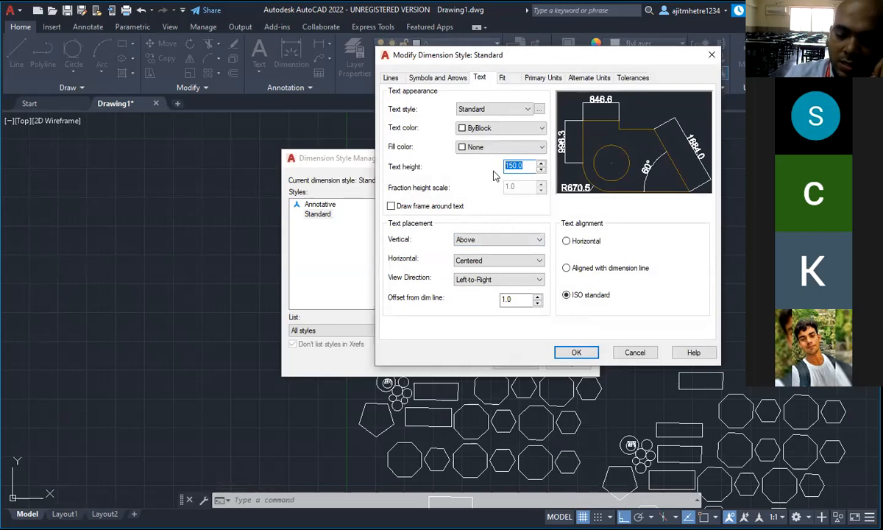
pyautogui.write('4')
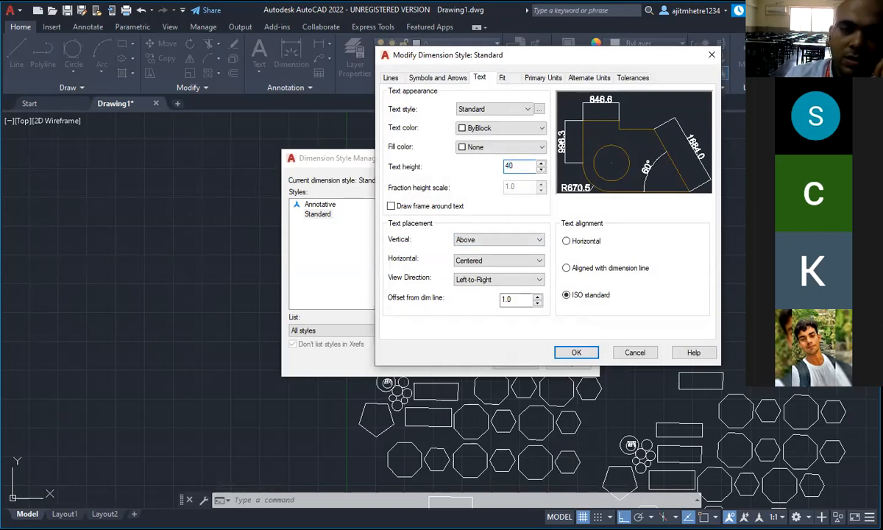
pyautogui.write('0')
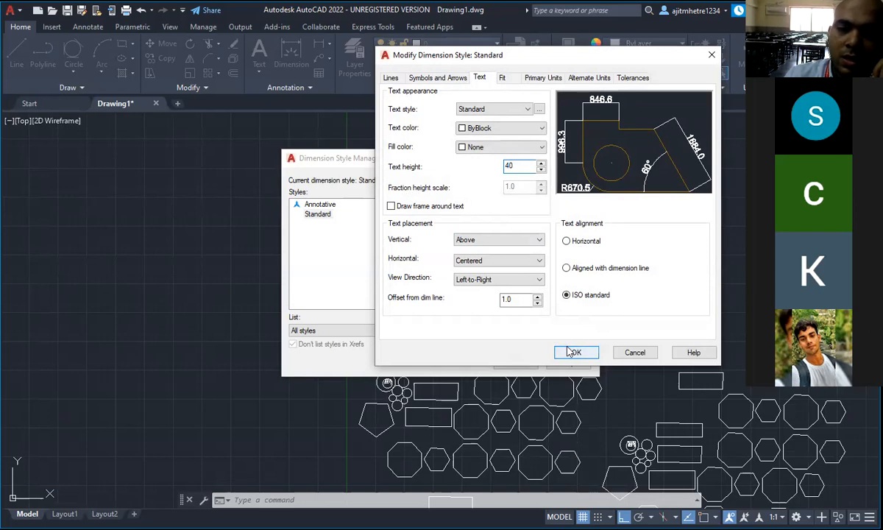
pyautogui.click(575, 351)
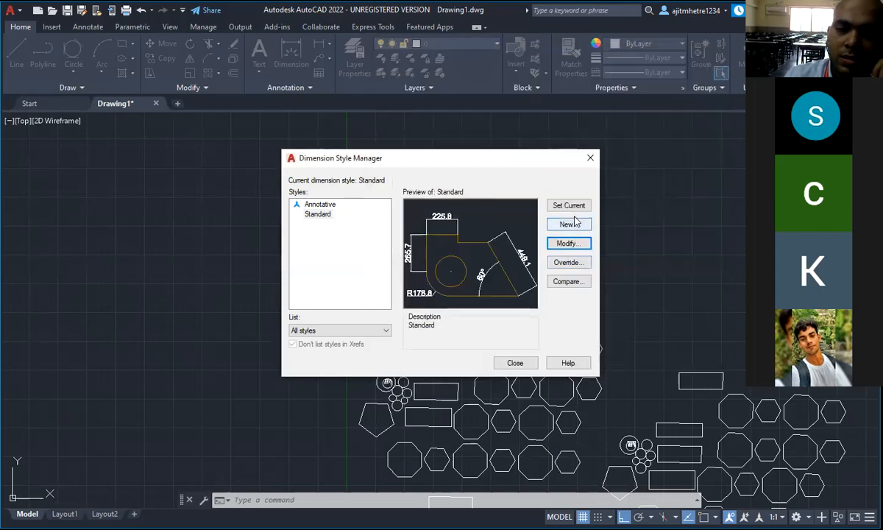
pyautogui.click(515, 363)
# Examine the rectangle's dimension text size and its gap from the dimension line, compared with the neighbouring shapes
pyautogui.scroll(3, 450, 310)
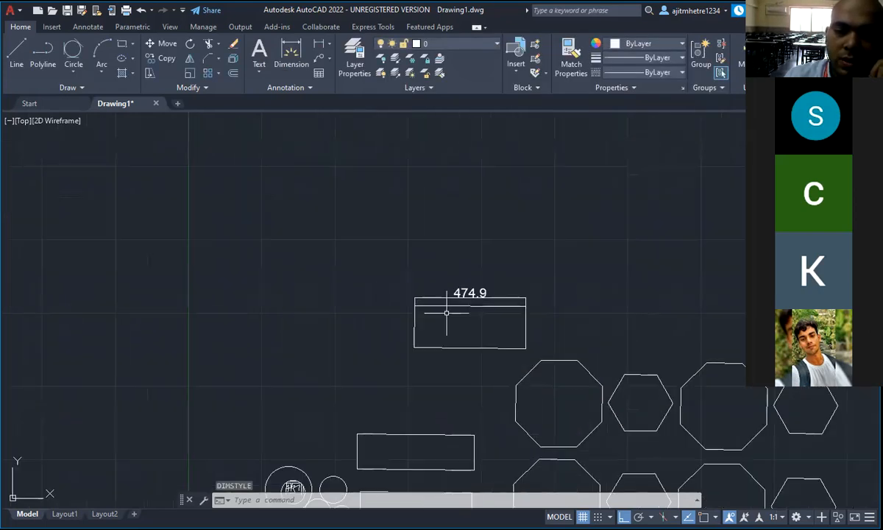
pyautogui.scroll(3, 459, 303)
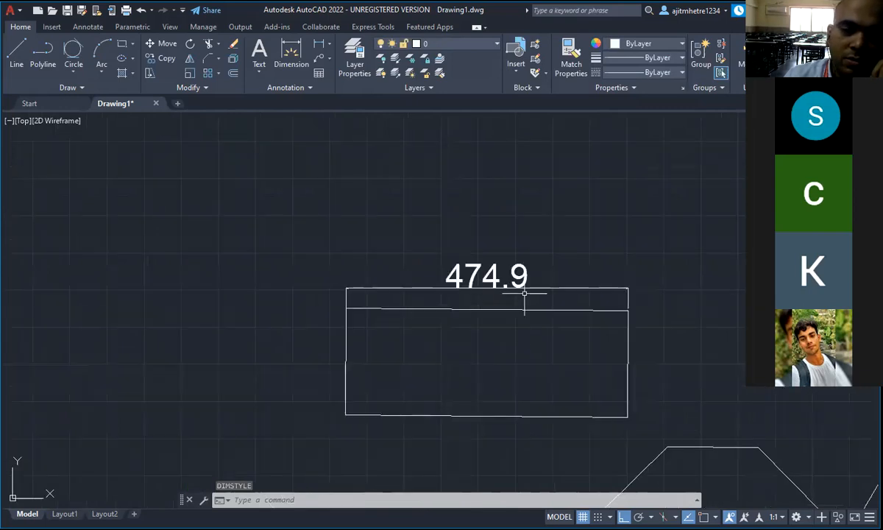
pyautogui.scroll(5, 503, 309)
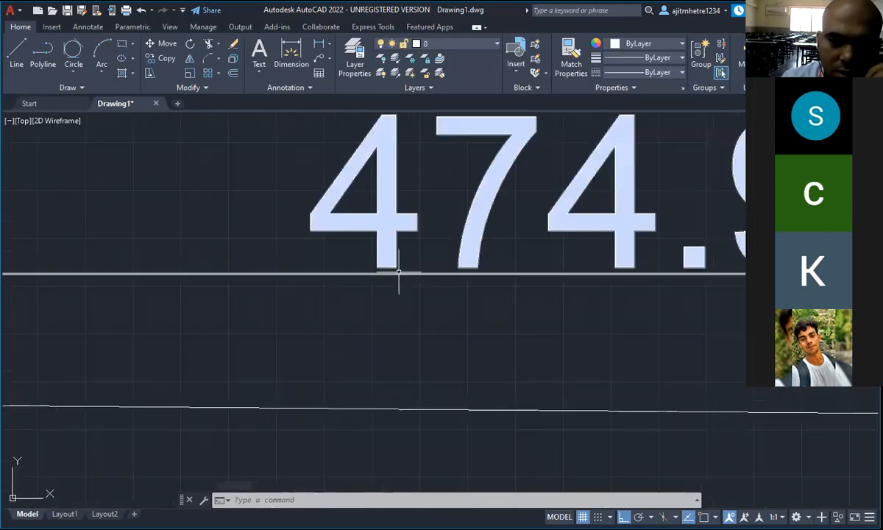
pyautogui.scroll(-3, 409, 288)
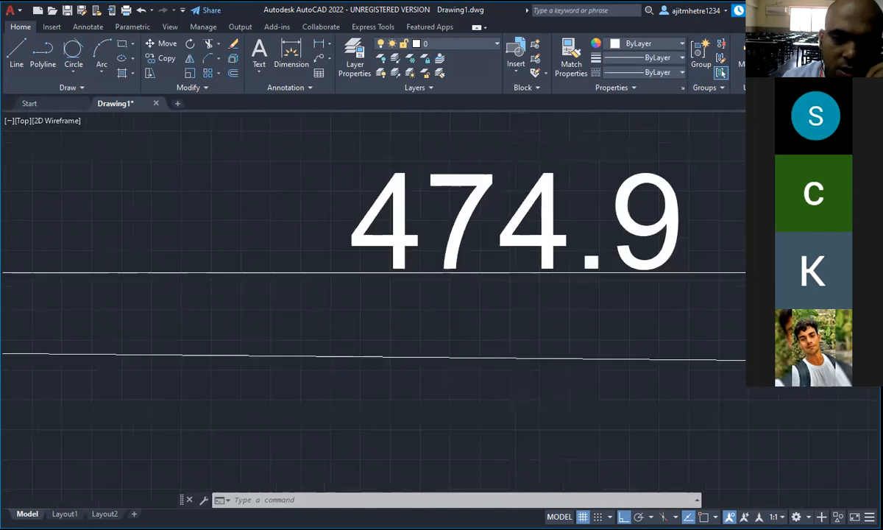
pyautogui.scroll(-5, 565, 287)
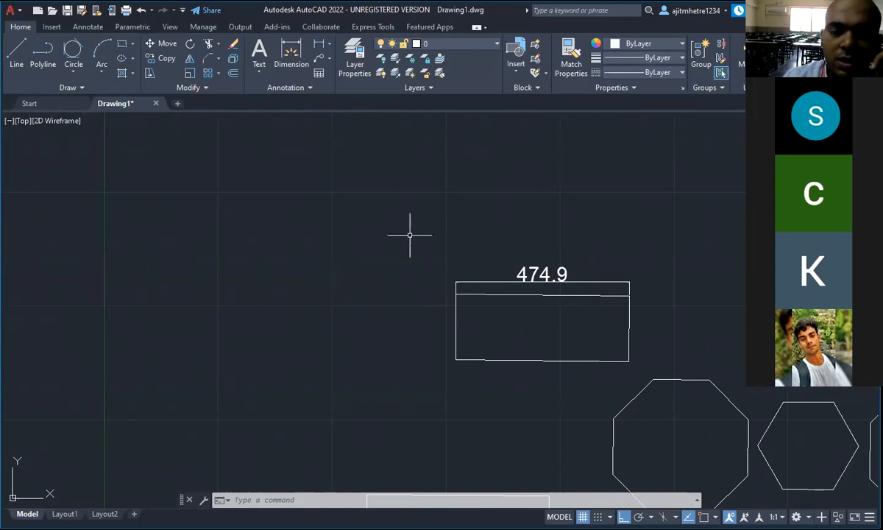
pyautogui.scroll(-5, 409, 224)
pyautogui.scroll(5, 516, 287)
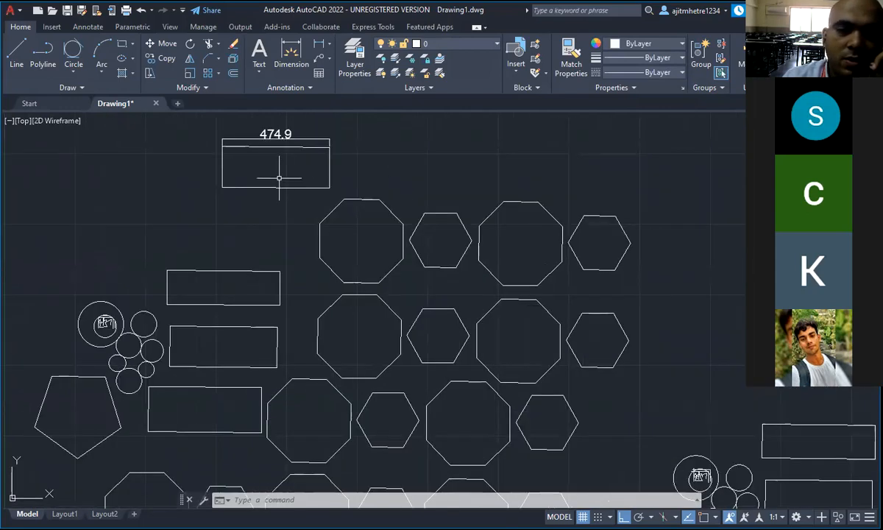
pyautogui.scroll(3, 301, 175)
pyautogui.scroll(-2, 402, 214)
pyautogui.scroll(1, 402, 215)
pyautogui.scroll(-3, 401, 216)
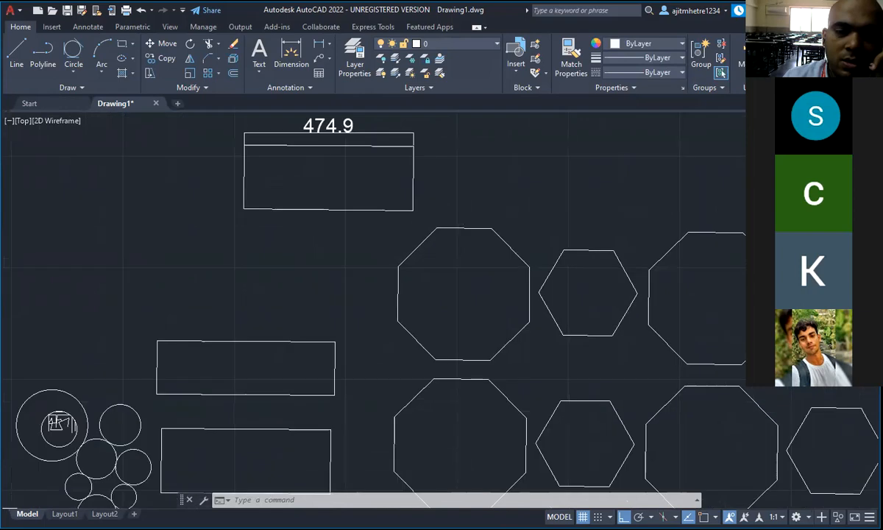
pyautogui.scroll(2, 400, 219)
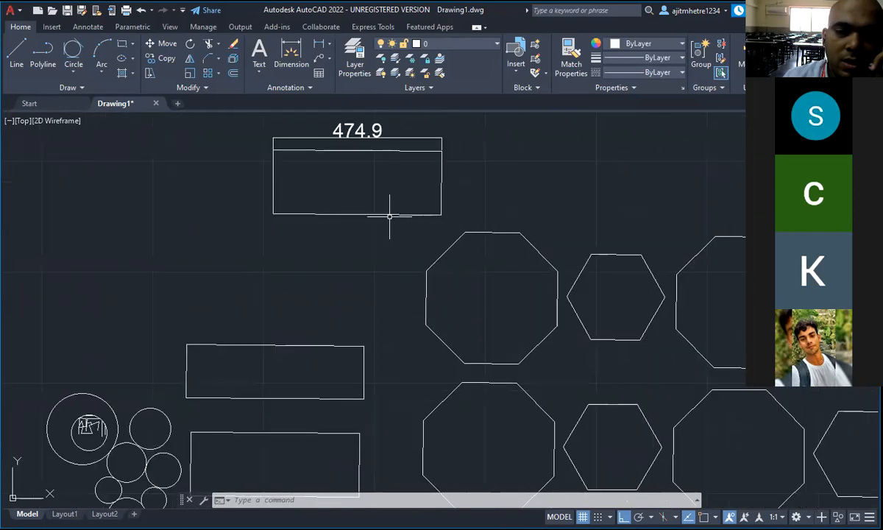
pyautogui.click(330, 46)
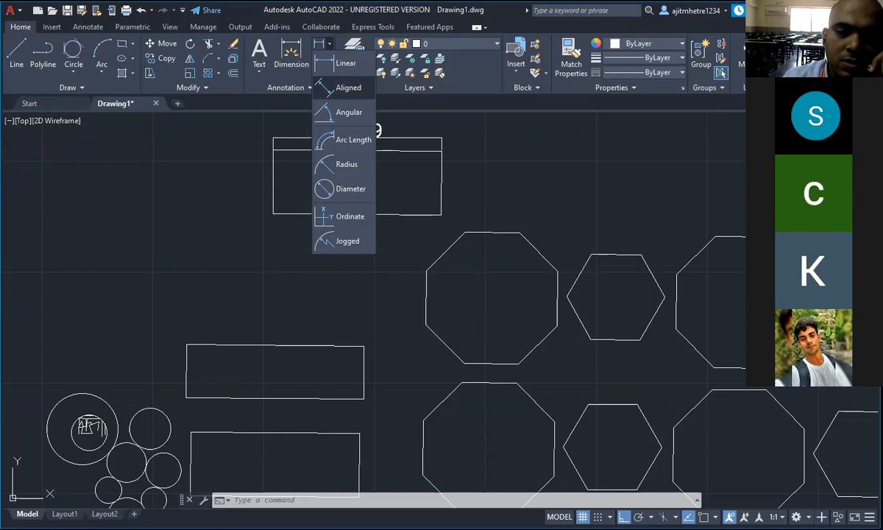
pyautogui.click(347, 87)
pyautogui.click(426, 271)
pyautogui.click(465, 232)
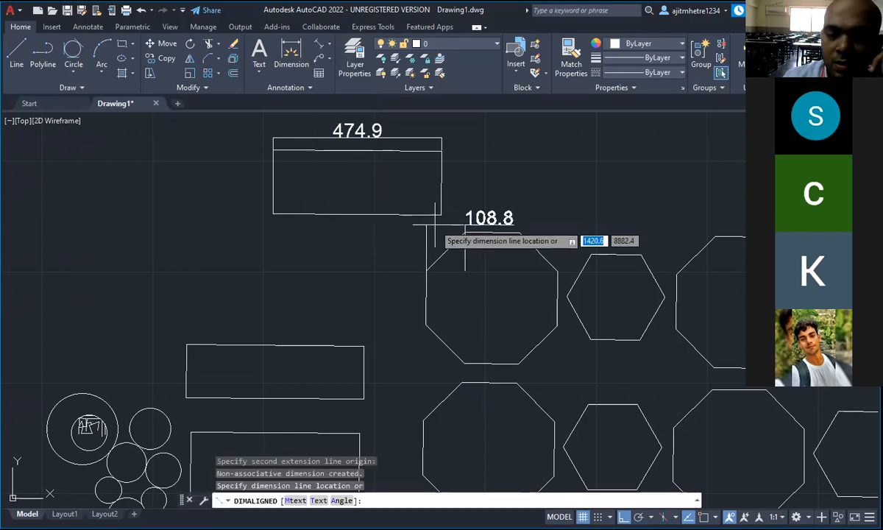
# Turn Ortho off, cancel the pending dimension and place an aligned dimension along the upper-left sloping edge of the octagon below the dimensioned rectangle
pyautogui.press('F8')
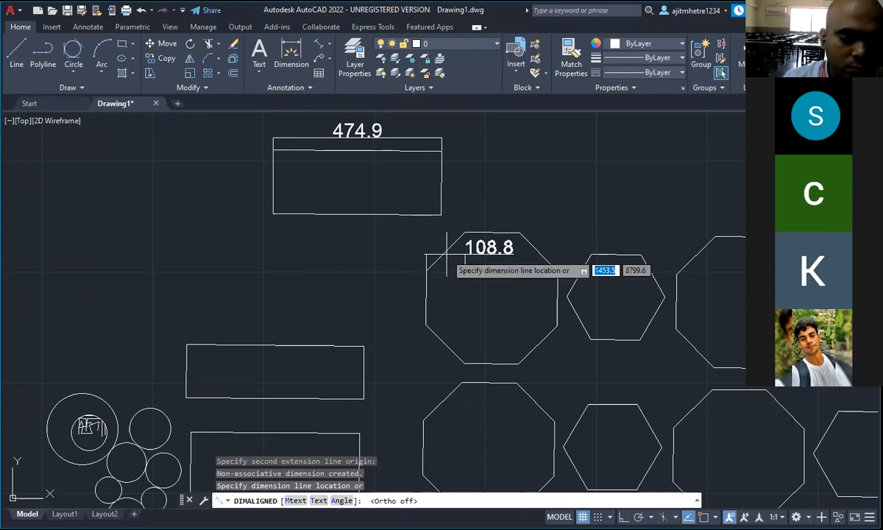
pyautogui.press('Escape')
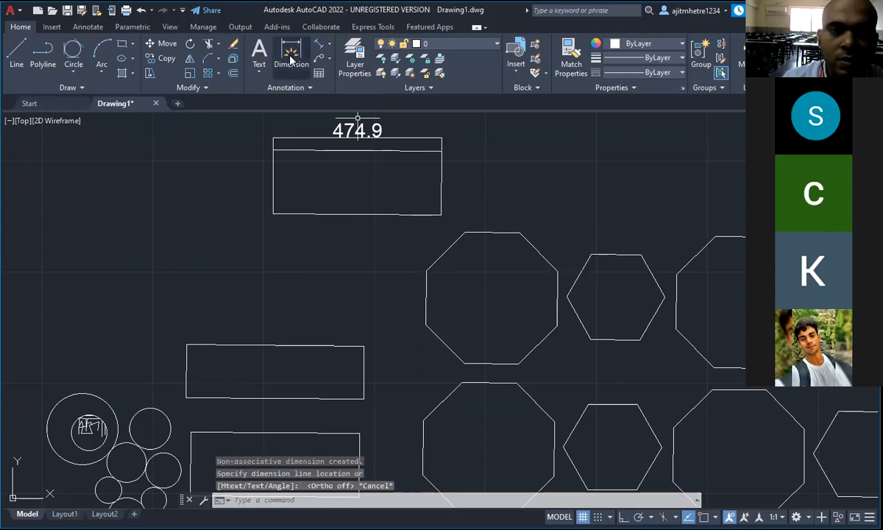
pyautogui.click(327, 45)
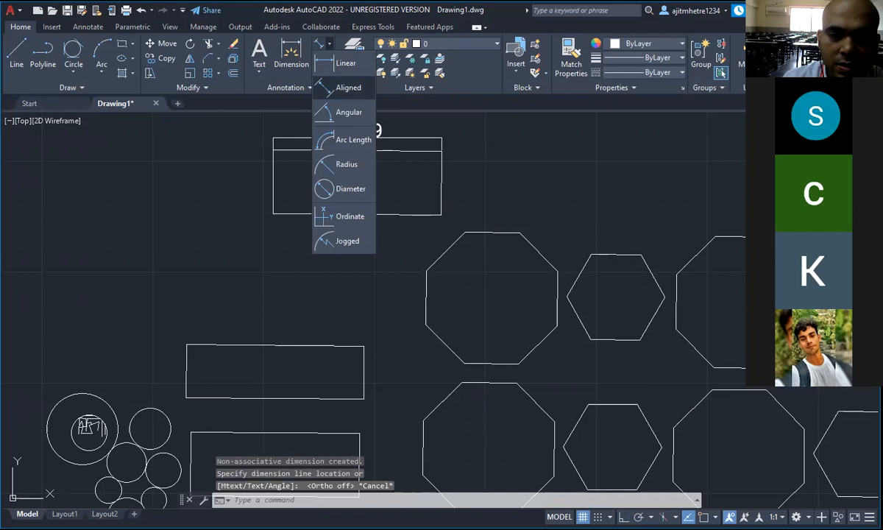
pyautogui.click(326, 88)
pyautogui.click(426, 269)
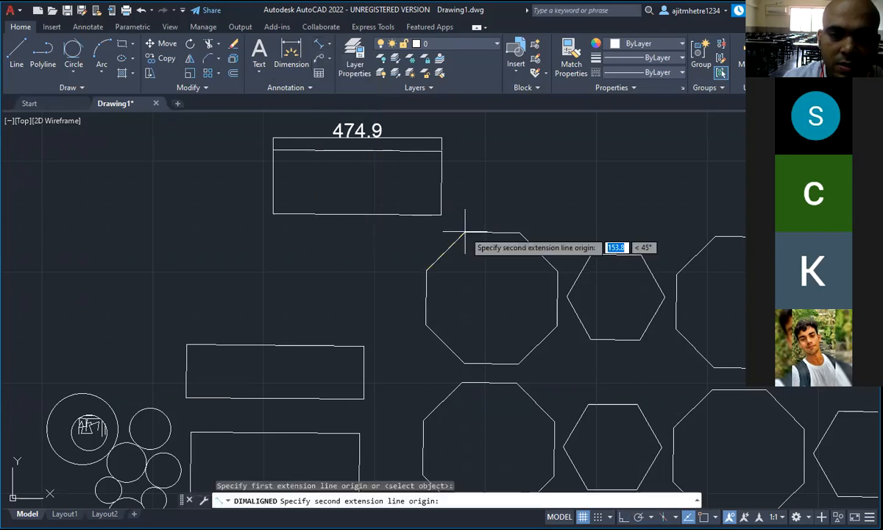
pyautogui.click(464, 230)
pyautogui.click(462, 232)
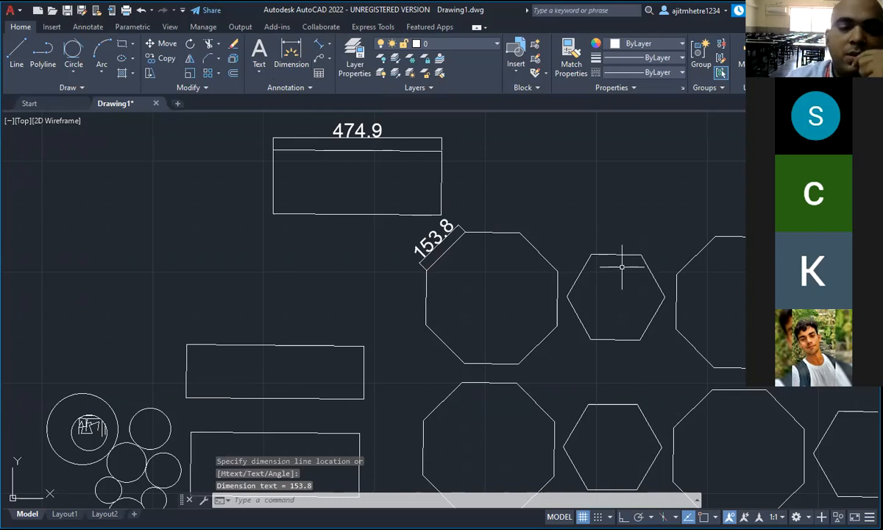
# Add a radius dimension to the upper small circle beside the large circle and a diameter dimension to the large circle
pyautogui.click(328, 44)
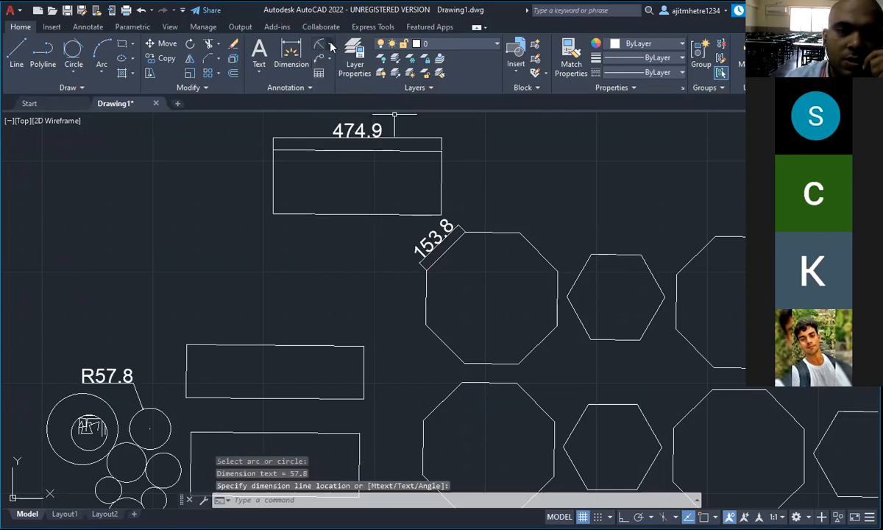
pyautogui.click(328, 45)
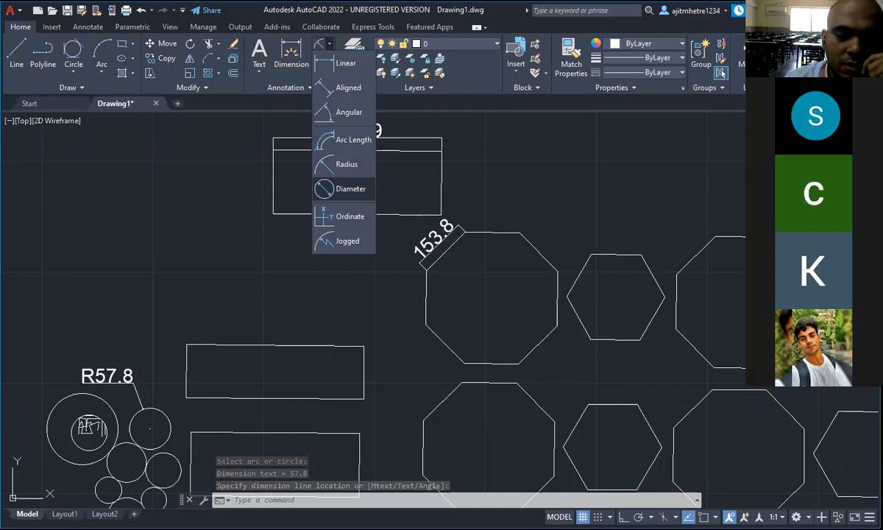
pyautogui.click(350, 189)
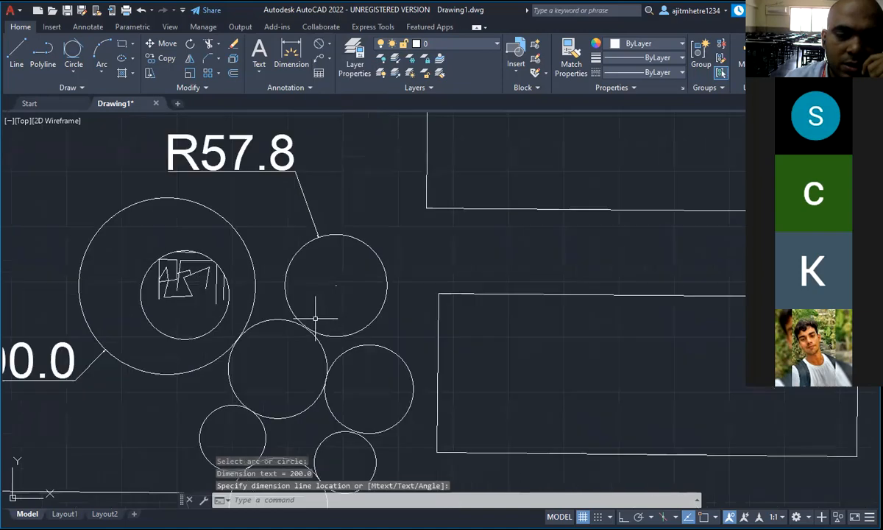
pyautogui.scroll(2, 315, 319)
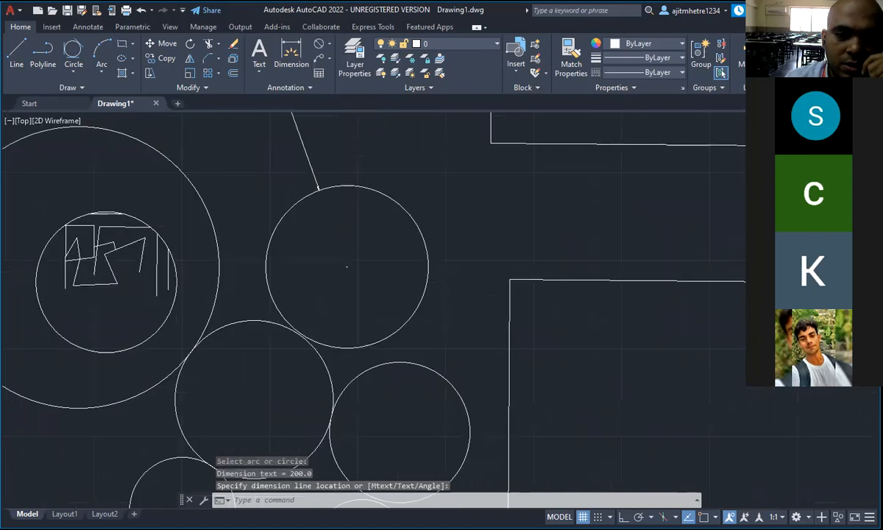
pyautogui.scroll(-8, 315, 318)
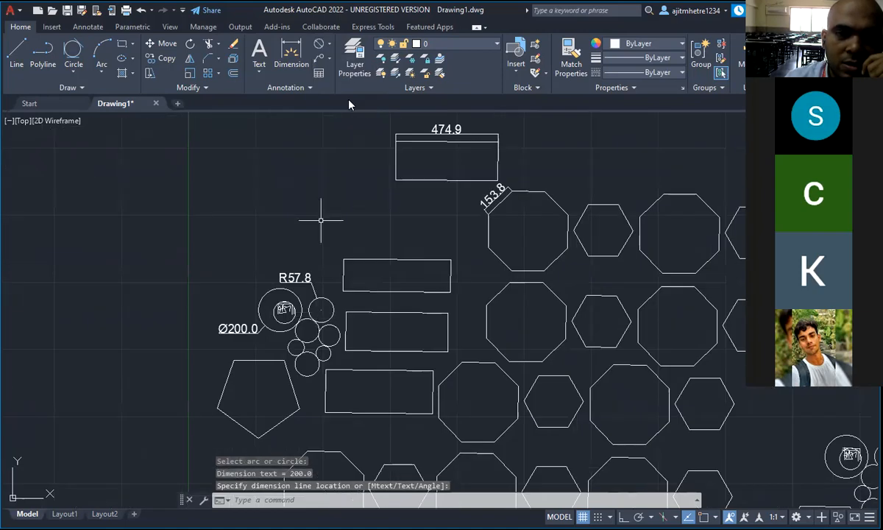
# Set the colour of the innermost outline around the OFFSET text to Red
pyautogui.click(329, 44)
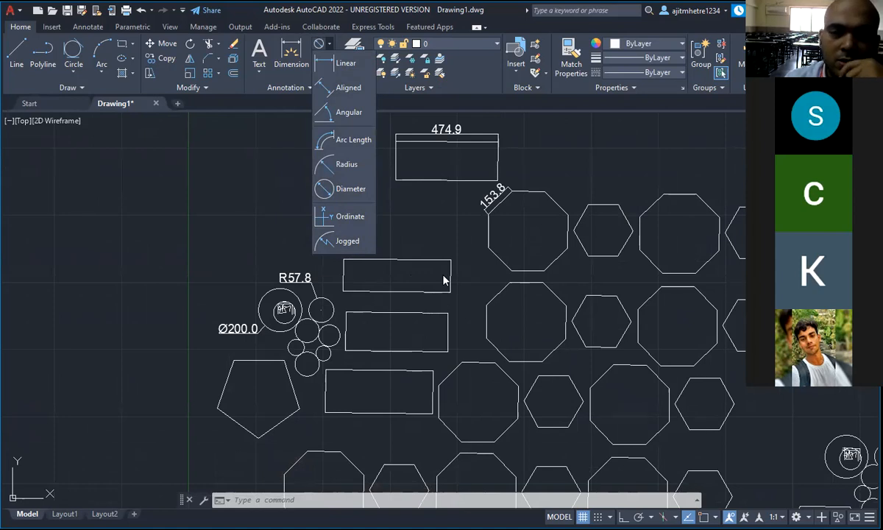
pyautogui.scroll(-5, 443, 279)
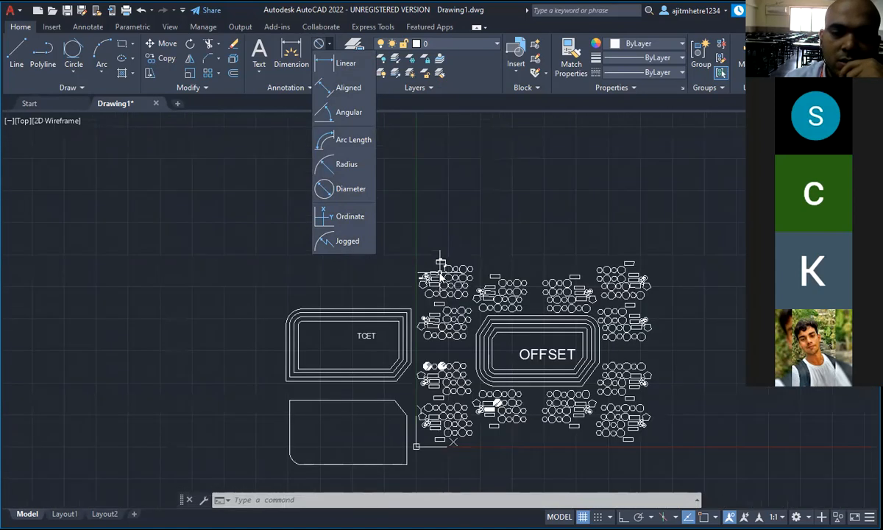
pyautogui.scroll(2, 656, 409)
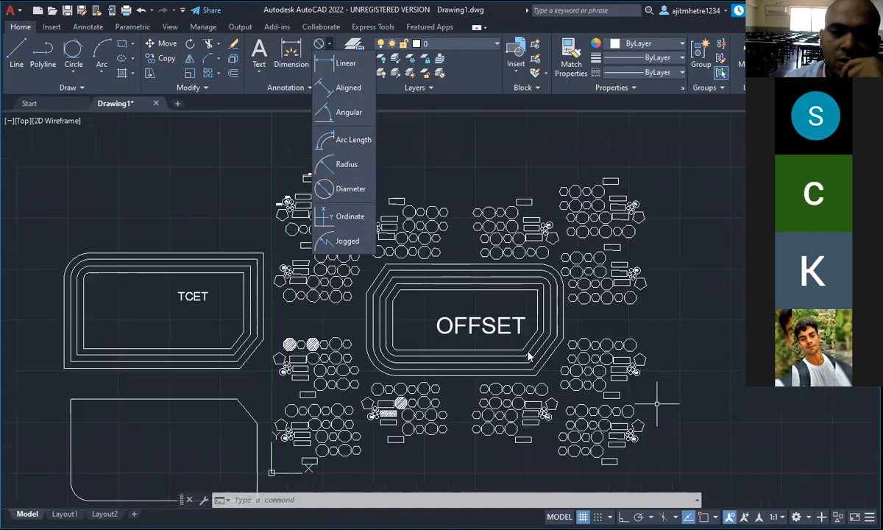
pyautogui.click(469, 101)
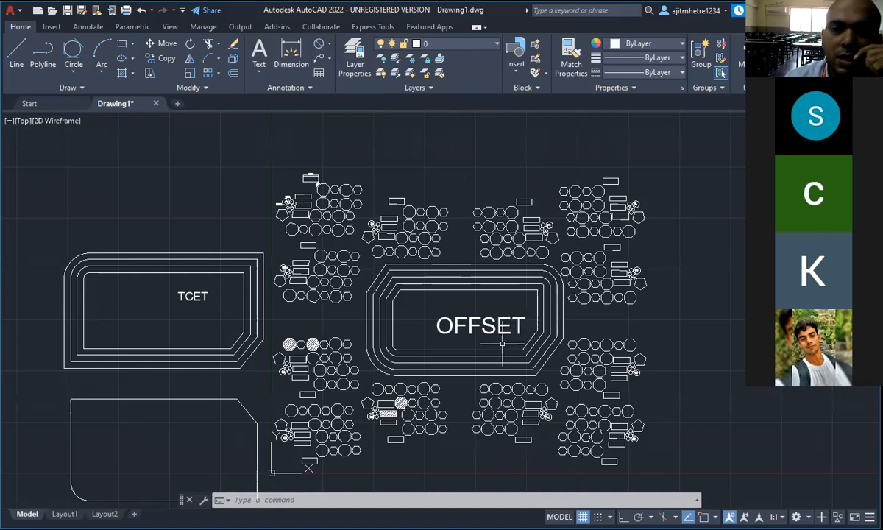
pyautogui.click(506, 291)
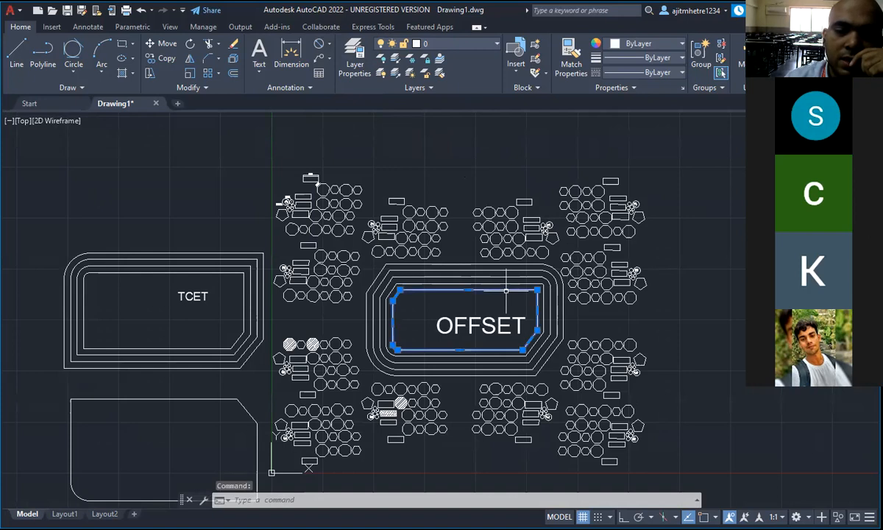
pyautogui.click(683, 48)
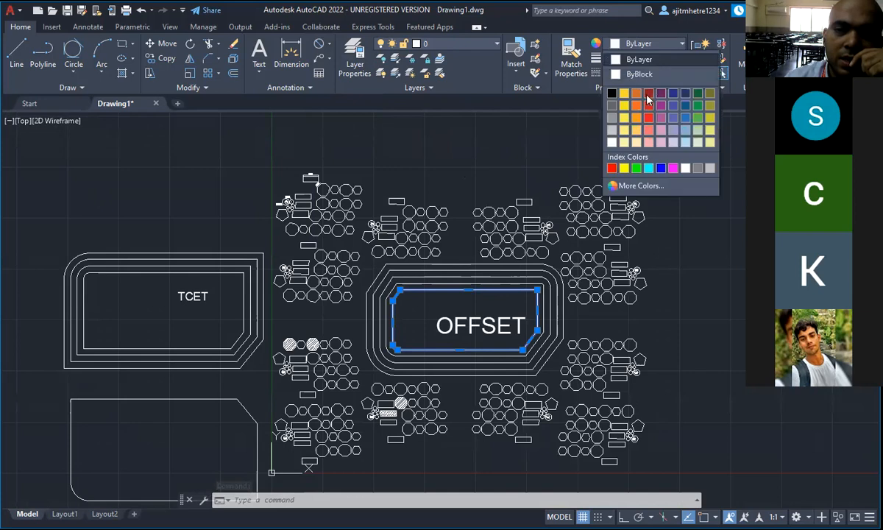
pyautogui.click(612, 170)
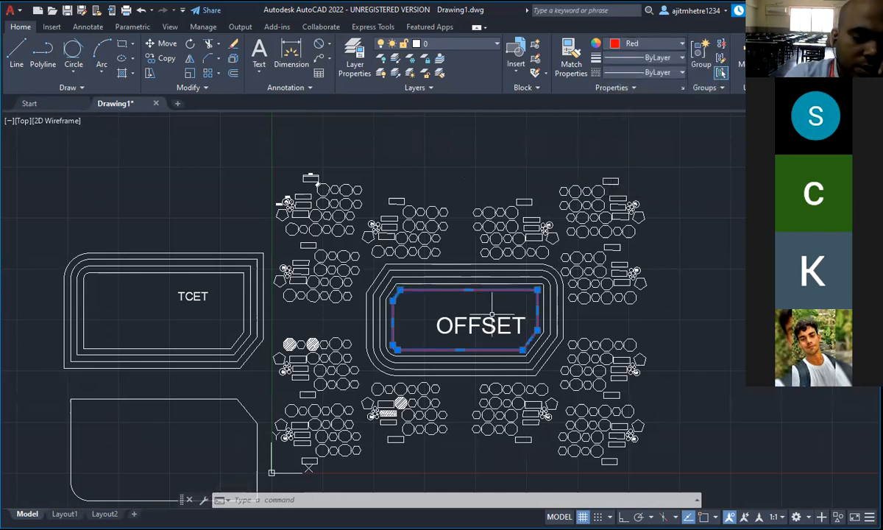
pyautogui.press('Escape')
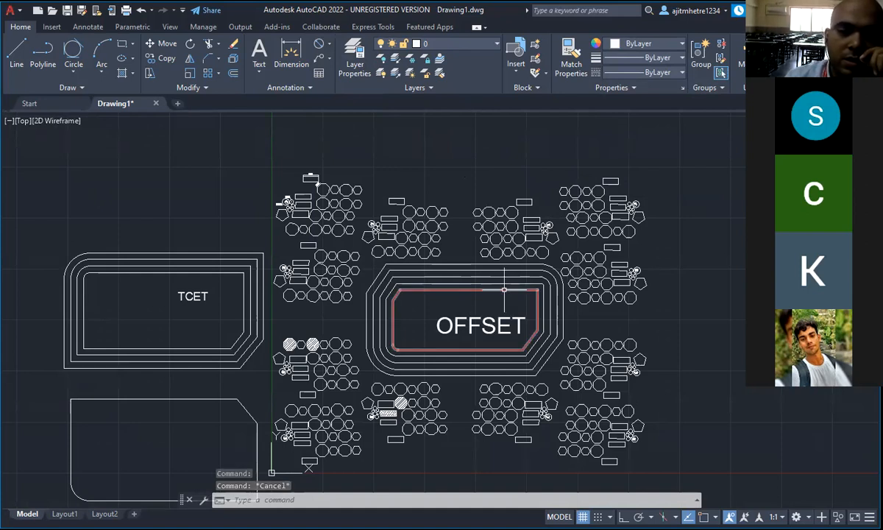
# Set the colour of the second outline, just outside the red one around the OFFSET text, to Cyan
pyautogui.click(471, 283)
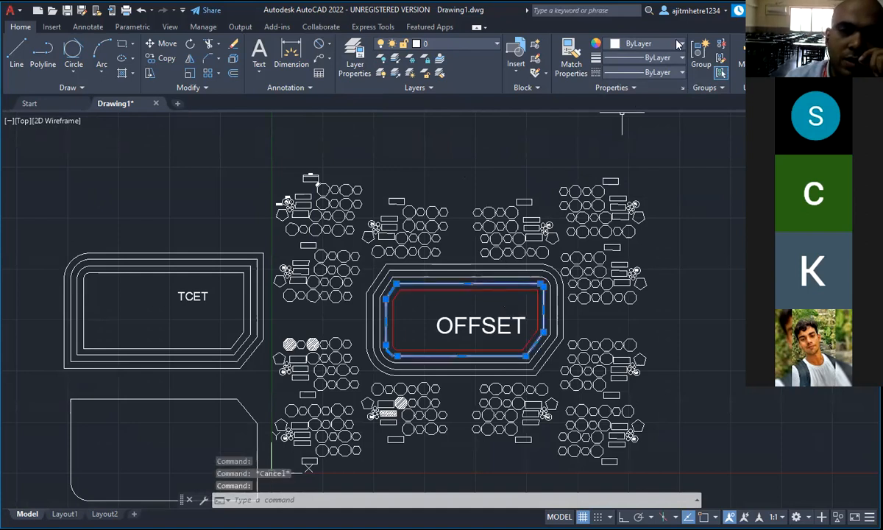
pyautogui.click(640, 42)
pyautogui.click(648, 167)
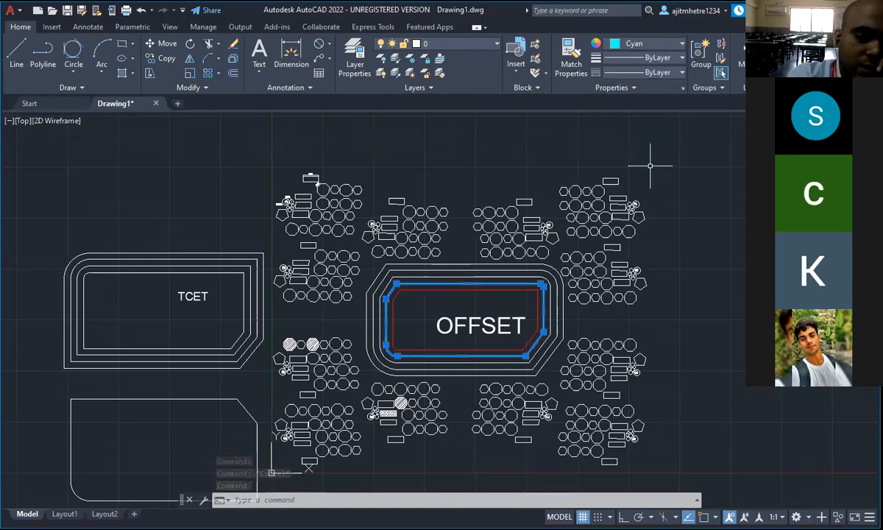
pyautogui.press('Escape')
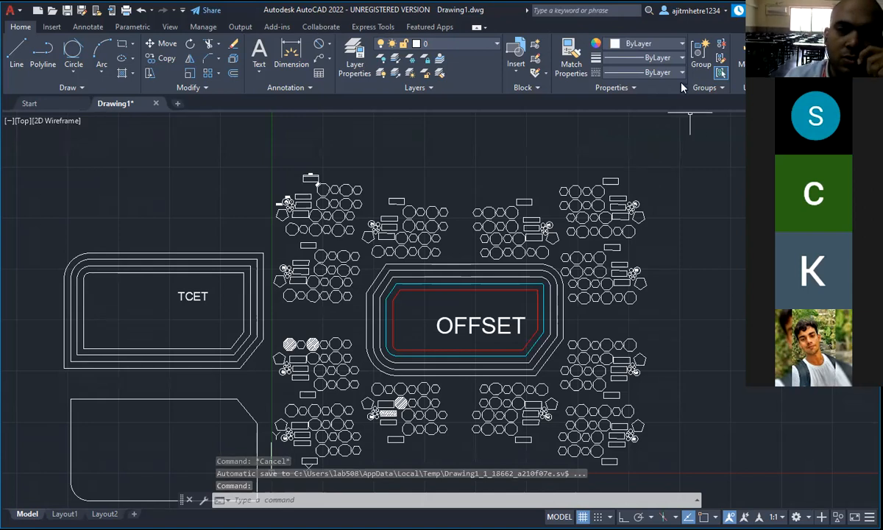
# Set the colour of the third outline, just outside the cyan one around the OFFSET text, to Green
pyautogui.click(684, 45)
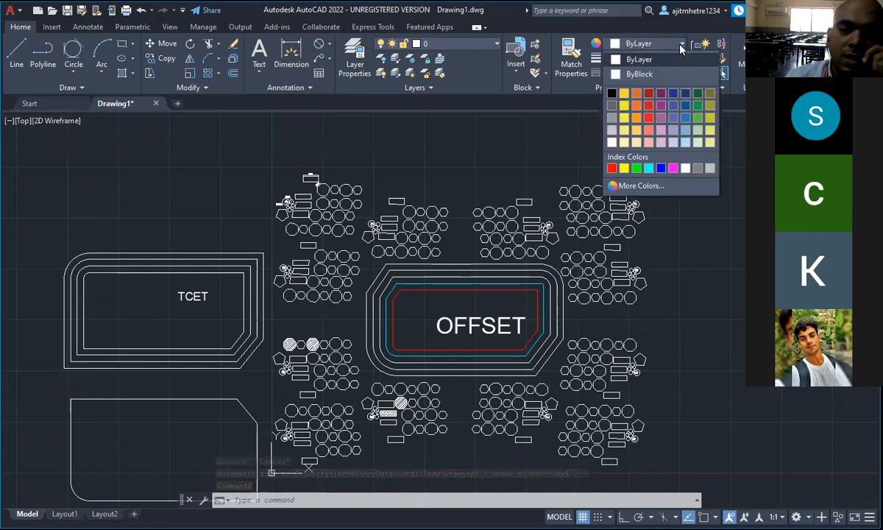
pyautogui.click(478, 278)
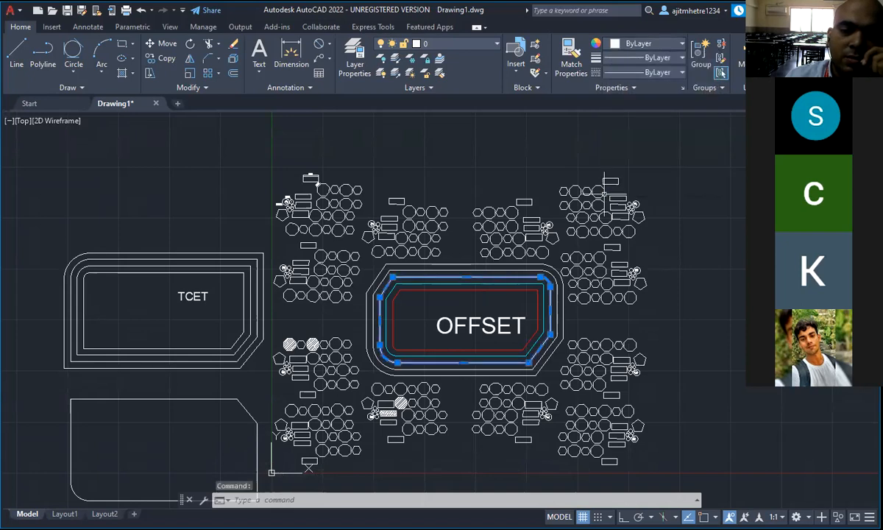
pyautogui.click(684, 43)
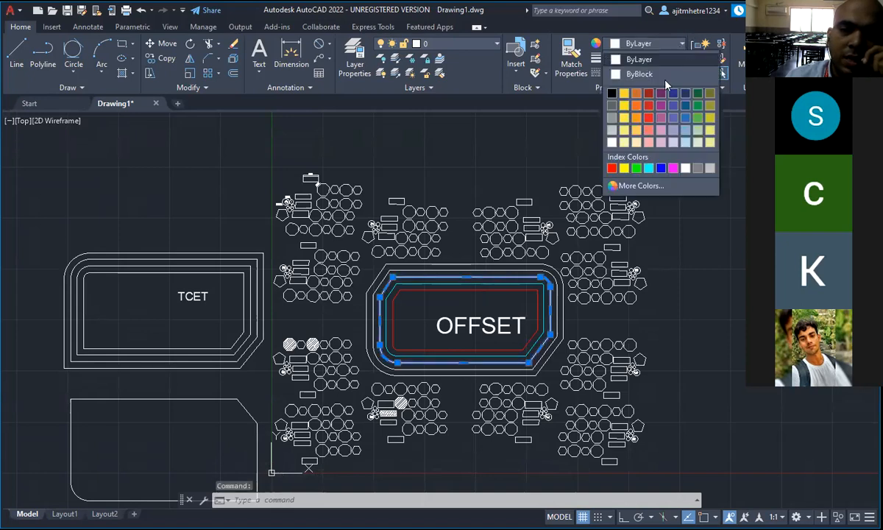
pyautogui.click(635, 170)
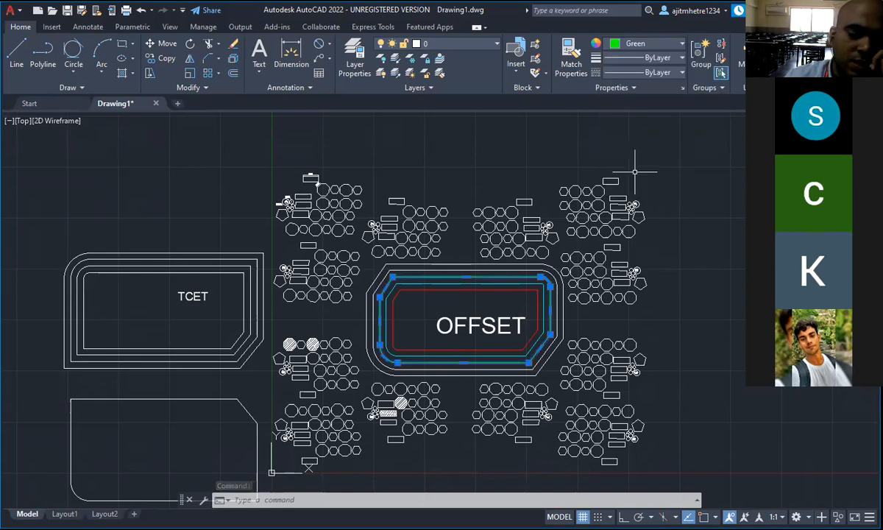
pyautogui.press('Escape')
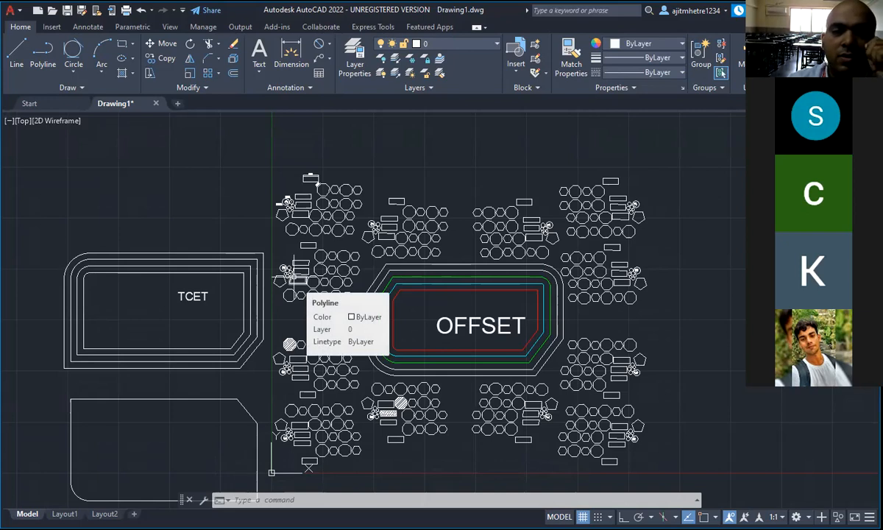
# Draw a single horizontal line above the shape groups surrounding the OFFSET outlines, with Ortho turned on
pyautogui.scroll(-5, 448, 202)
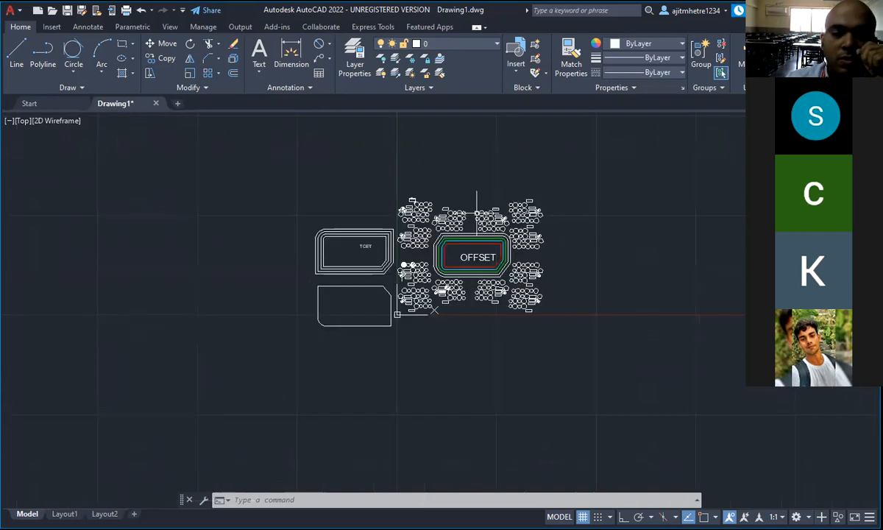
pyautogui.scroll(5, 515, 243)
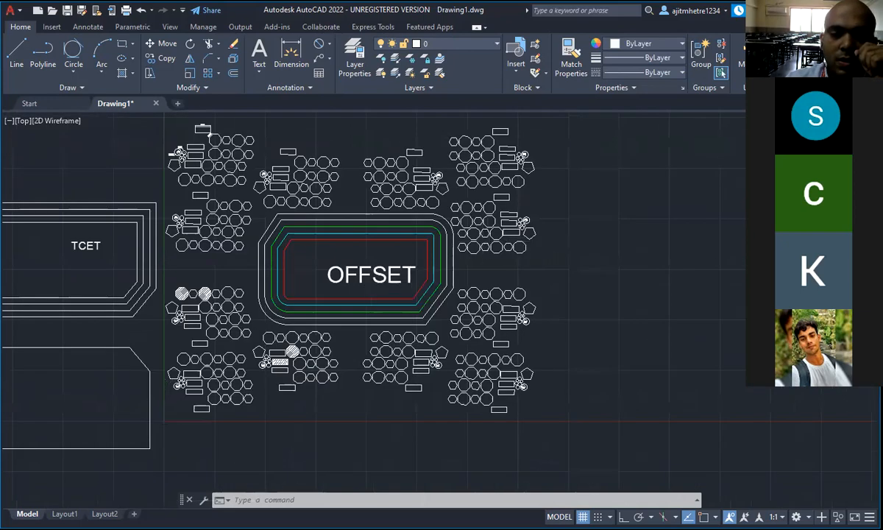
pyautogui.scroll(-4, 441, 221)
pyautogui.scroll(5, 452, 206)
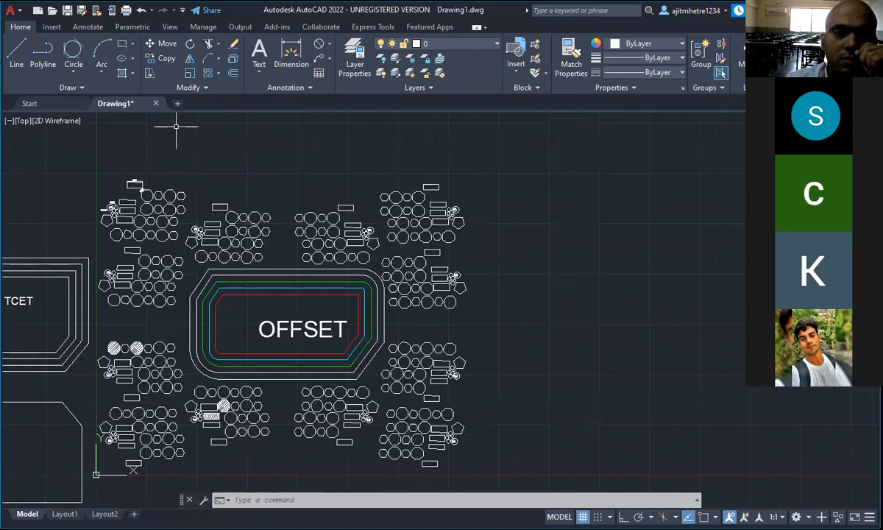
pyautogui.click(16, 54)
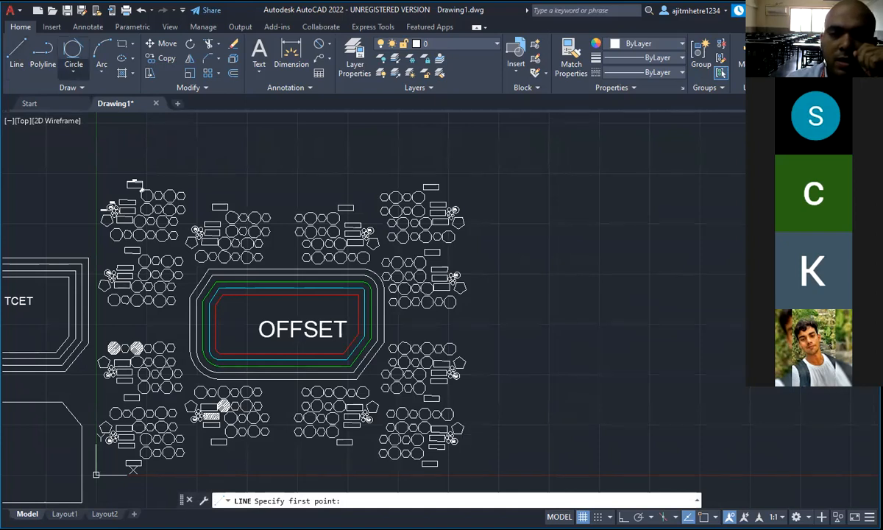
pyautogui.click(305, 160)
pyautogui.press('F8')
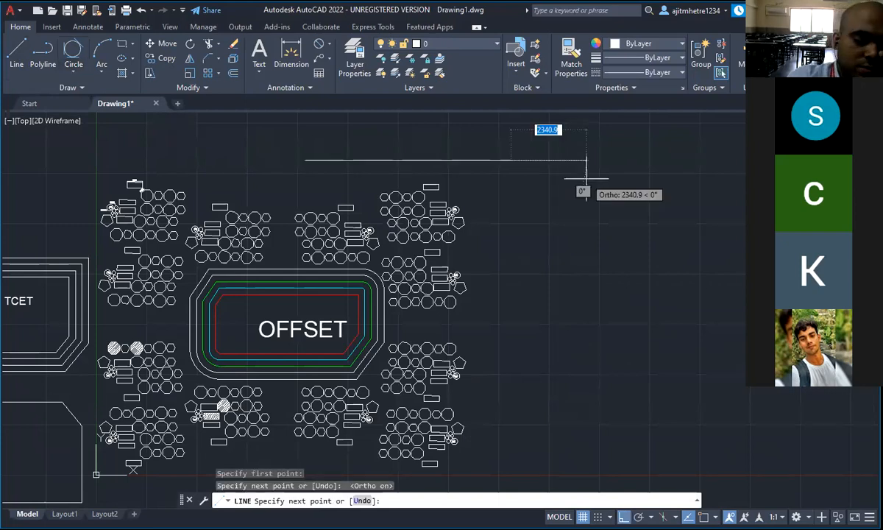
pyautogui.press('Escape')
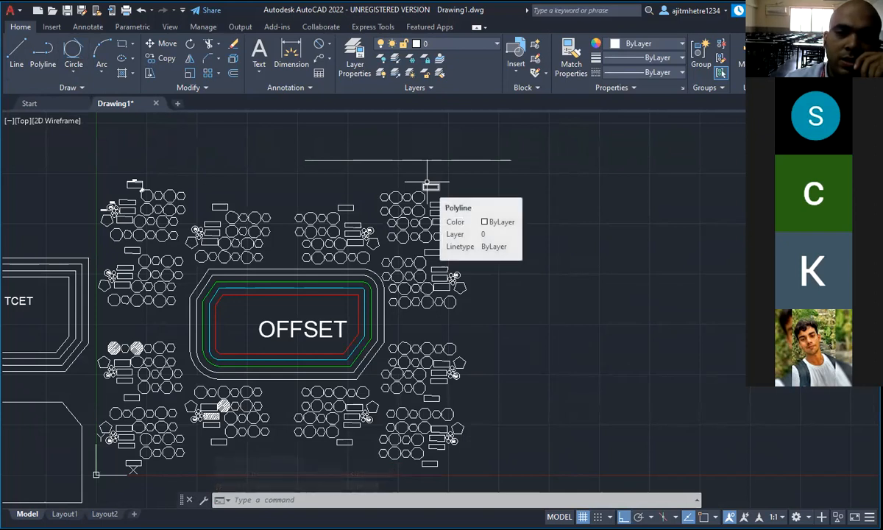
# Load the CENTERX2 linetype from acad.lin into the drawing through the Linetype Manager
pyautogui.click(438, 160)
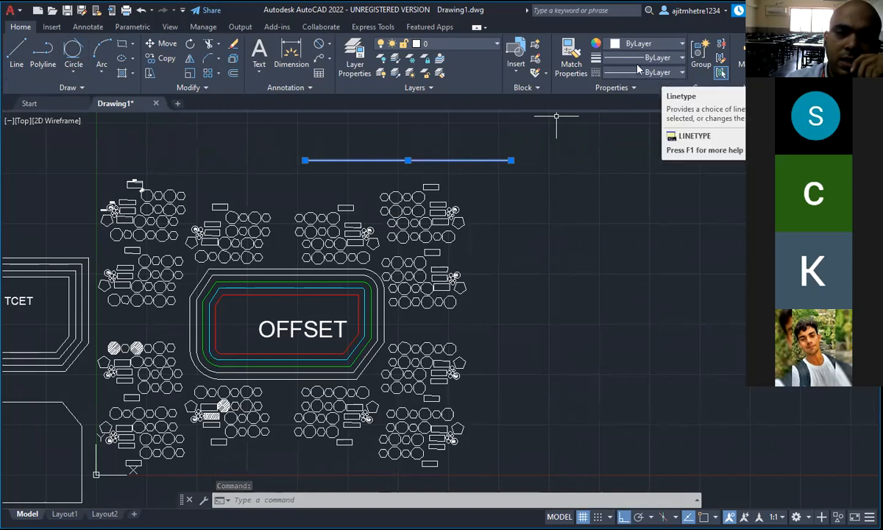
pyautogui.click(682, 73)
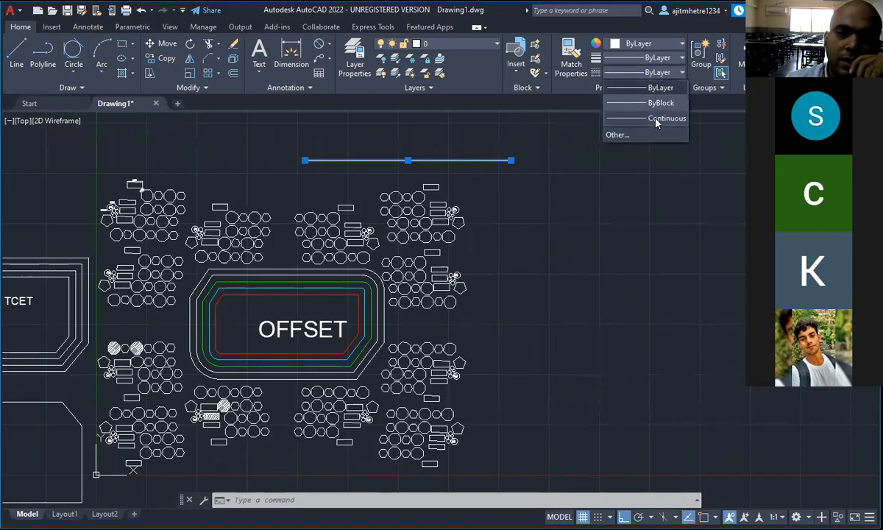
pyautogui.click(618, 135)
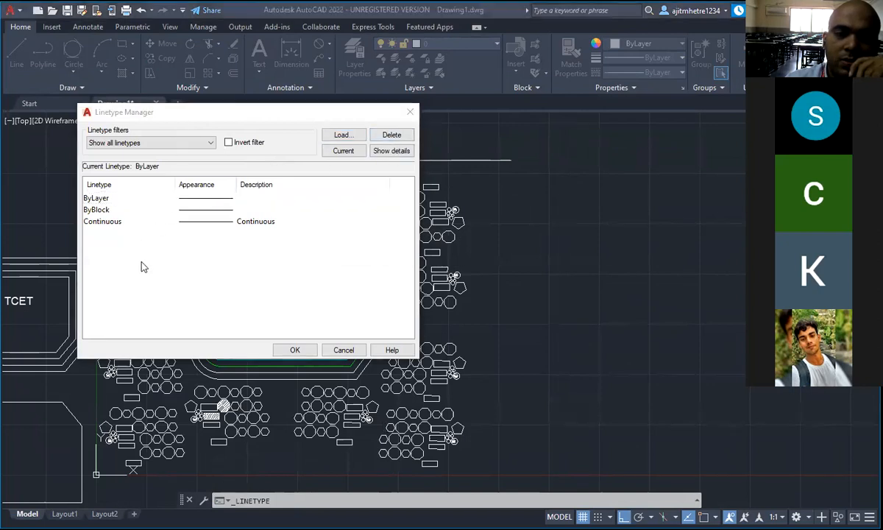
pyautogui.click(343, 136)
pyautogui.scroll(-1, 316, 240)
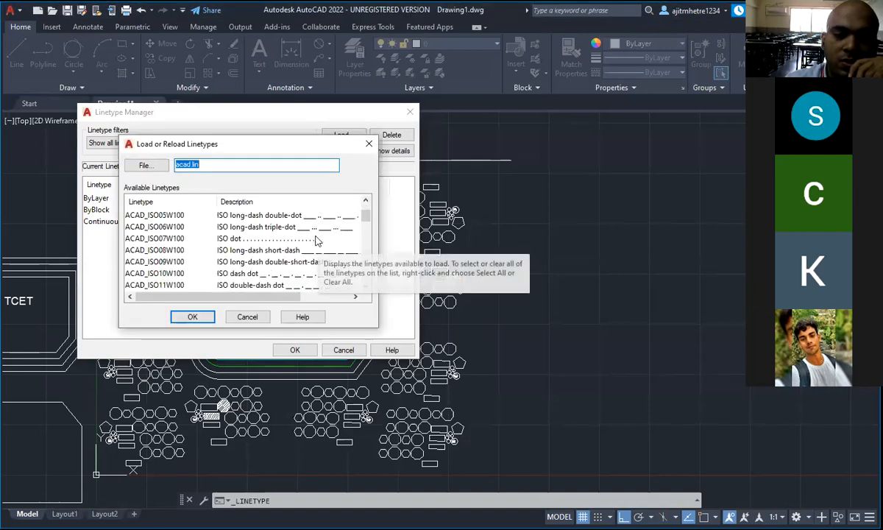
pyautogui.scroll(-2, 316, 241)
pyautogui.scroll(-2, 317, 240)
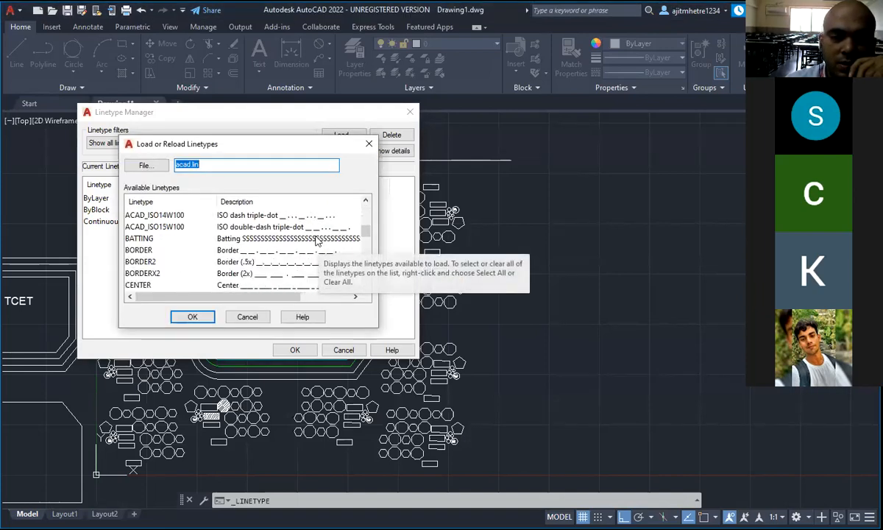
pyautogui.scroll(-1, 314, 241)
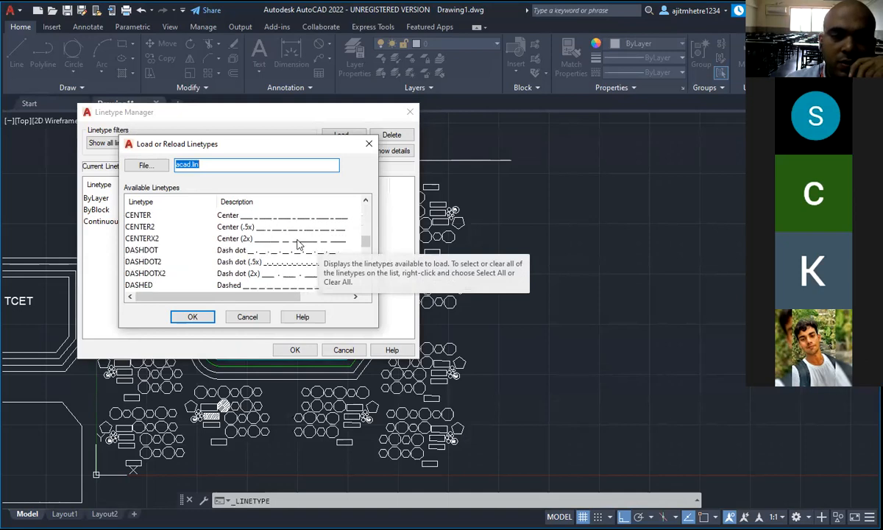
pyautogui.click(244, 240)
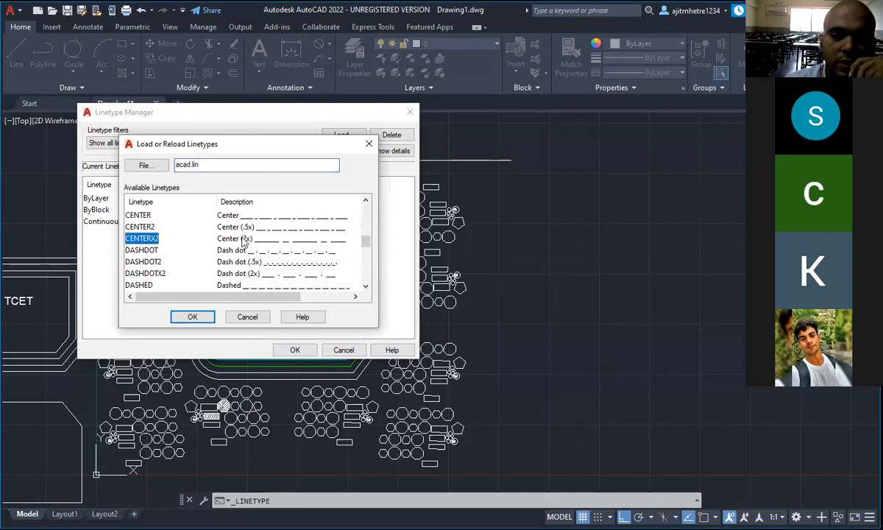
pyautogui.click(192, 317)
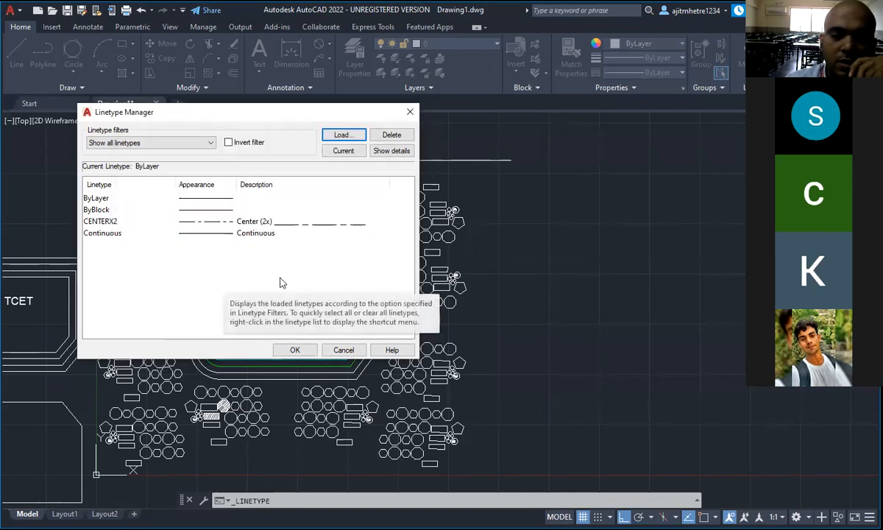
pyautogui.click(291, 350)
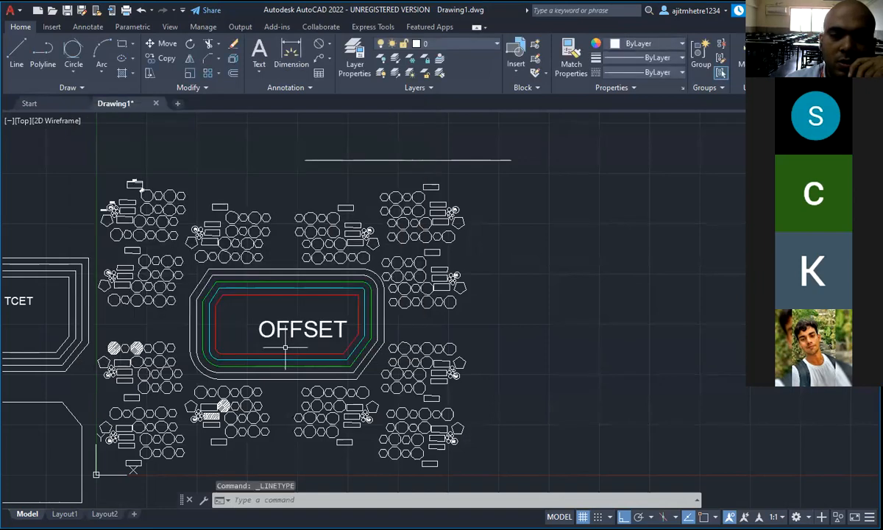
# Assign the CENTERX2 linetype to the horizontal line above the shape groups, close the Linetype Manager and inspect the line up close
pyautogui.click(477, 160)
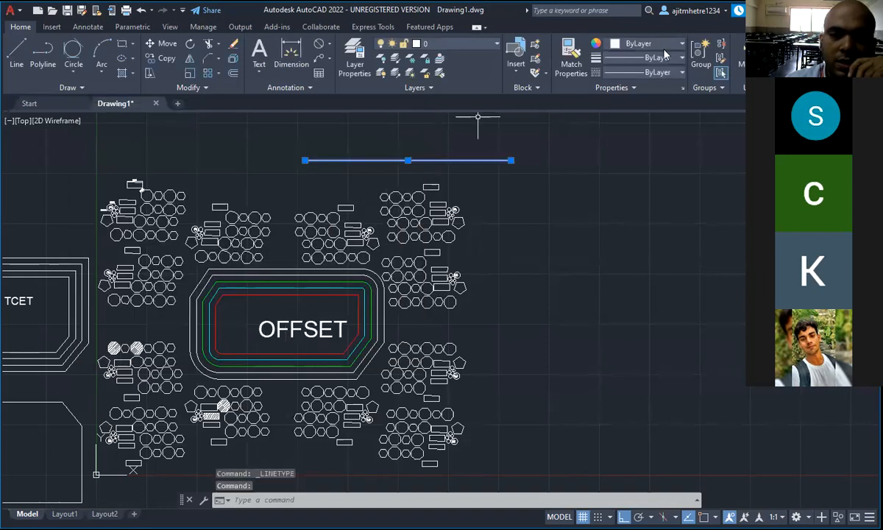
pyautogui.click(681, 73)
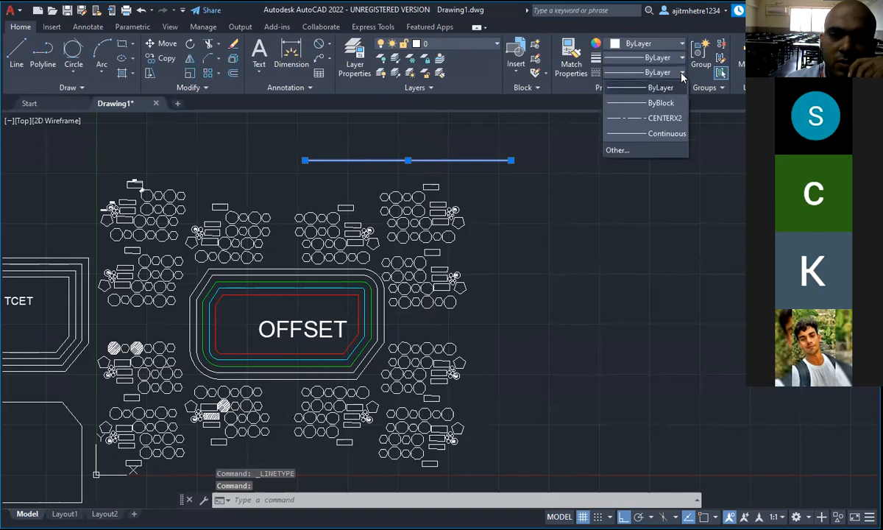
pyautogui.click(668, 118)
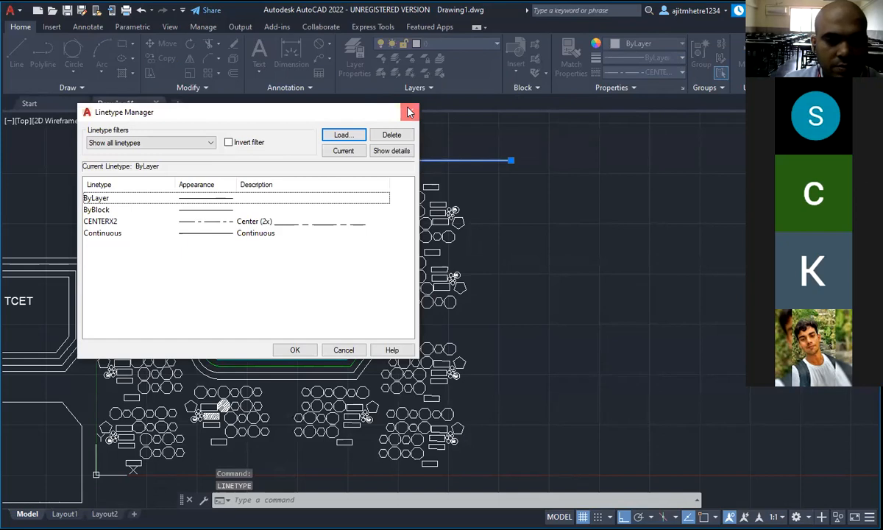
pyautogui.click(410, 112)
pyautogui.press('Escape')
pyautogui.scroll(3, 440, 157)
pyautogui.scroll(4, 440, 157)
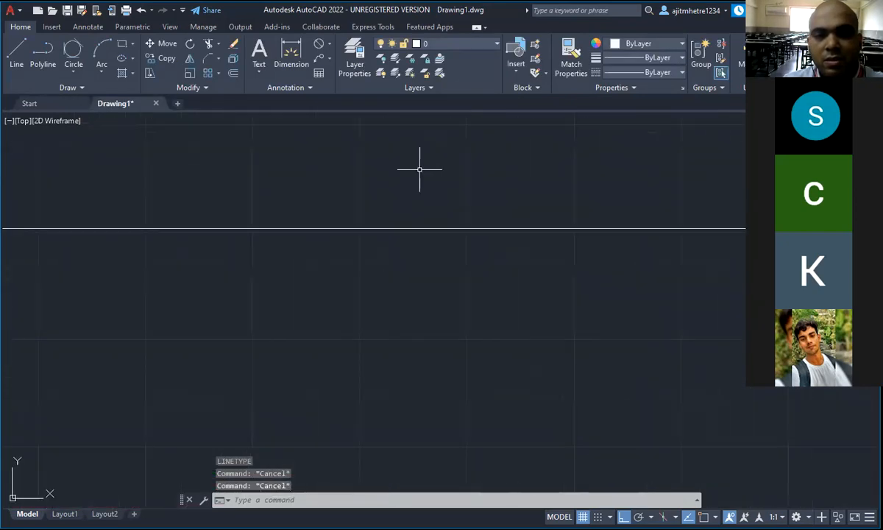
# Inspect the horizontal line above the shape groups at several magnifications and check its linetype in its properties
pyautogui.scroll(-5, 419, 169)
pyautogui.click(419, 169)
pyautogui.press('Escape')
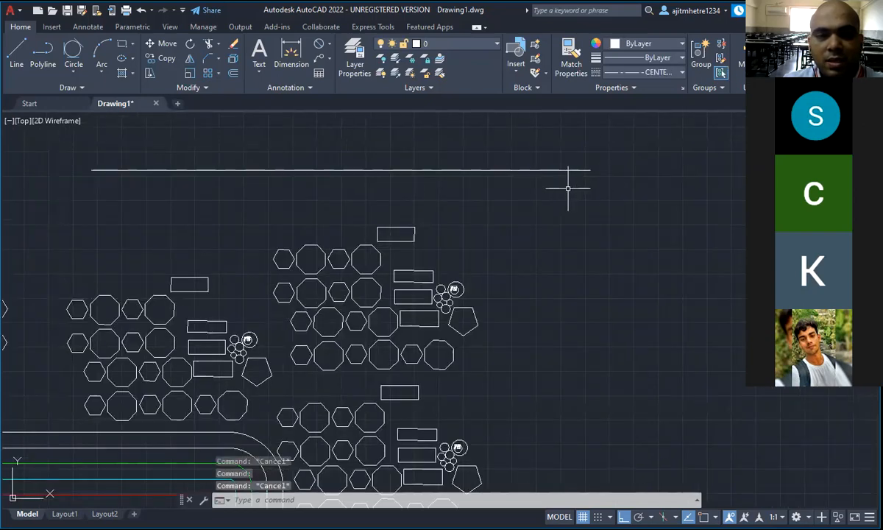
pyautogui.scroll(3, 557, 174)
pyautogui.scroll(4, 613, 180)
pyautogui.scroll(3, 587, 144)
pyautogui.scroll(5, 583, 154)
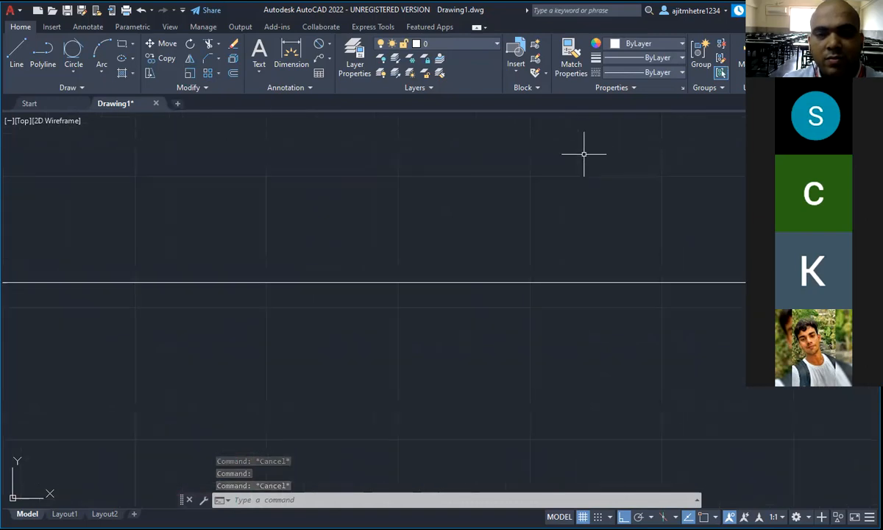
pyautogui.scroll(-8, 583, 153)
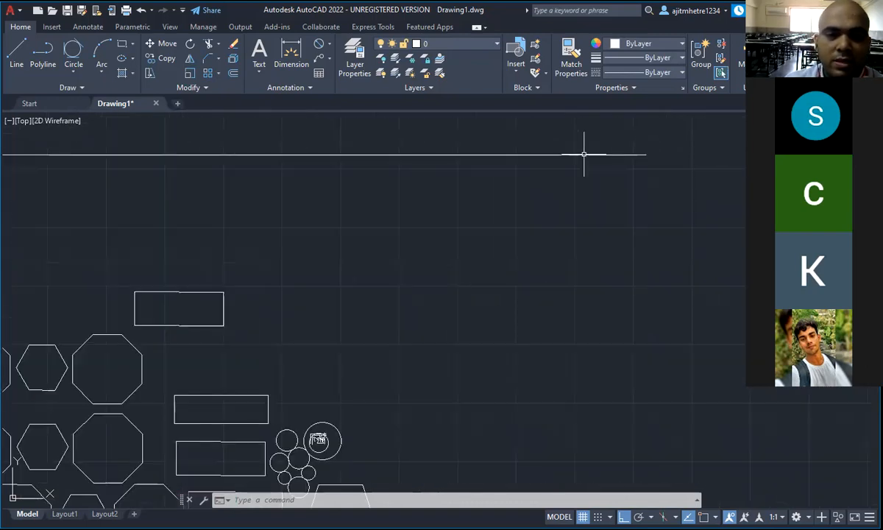
pyautogui.scroll(-3, 583, 153)
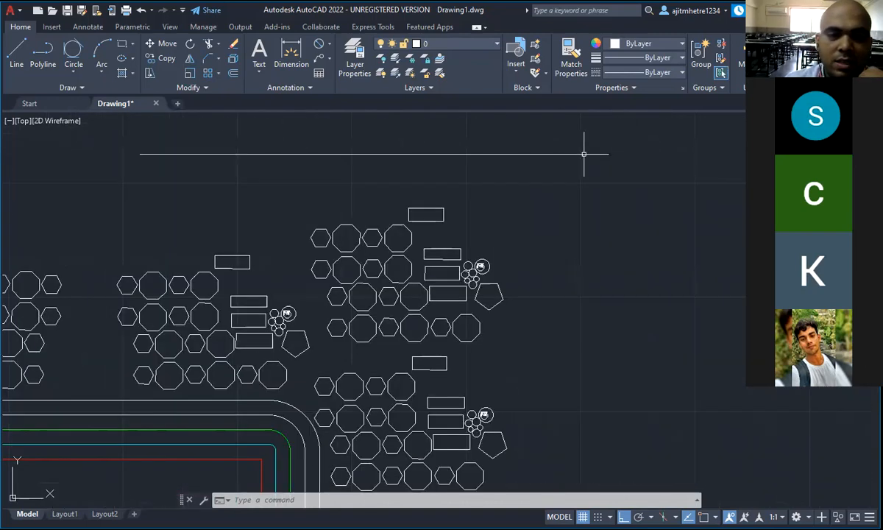
pyautogui.click(470, 154)
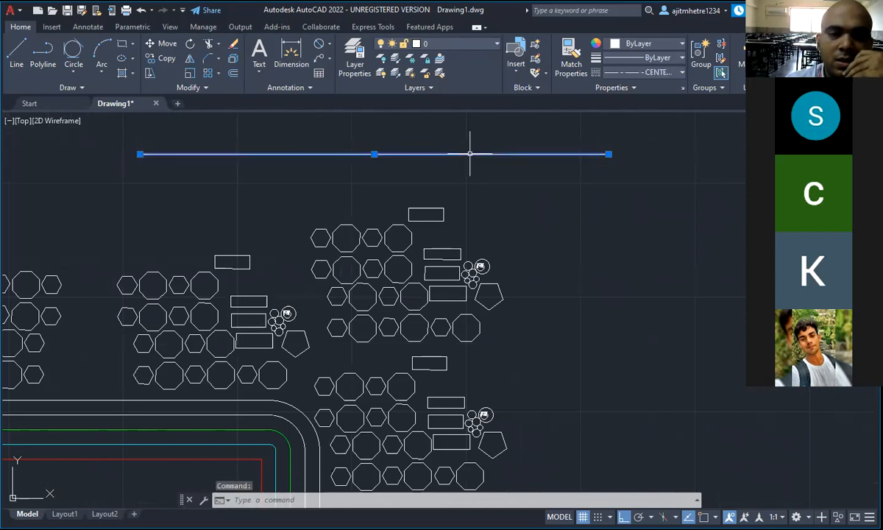
pyautogui.doubleClick(470, 154)
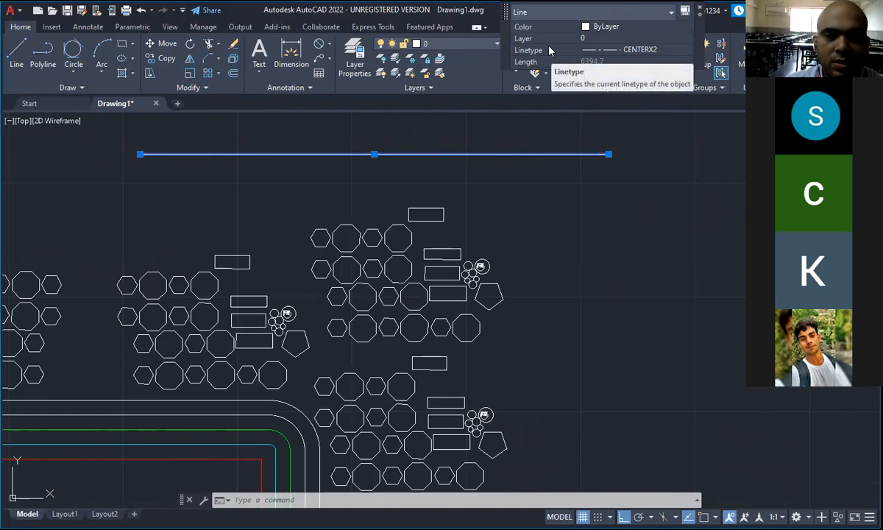
pyautogui.press('Escape')
pyautogui.press('Escape')
pyautogui.press('Escape')
# Set the linetype scale of the horizontal line above the shape groups to 150
pyautogui.click(526, 155)
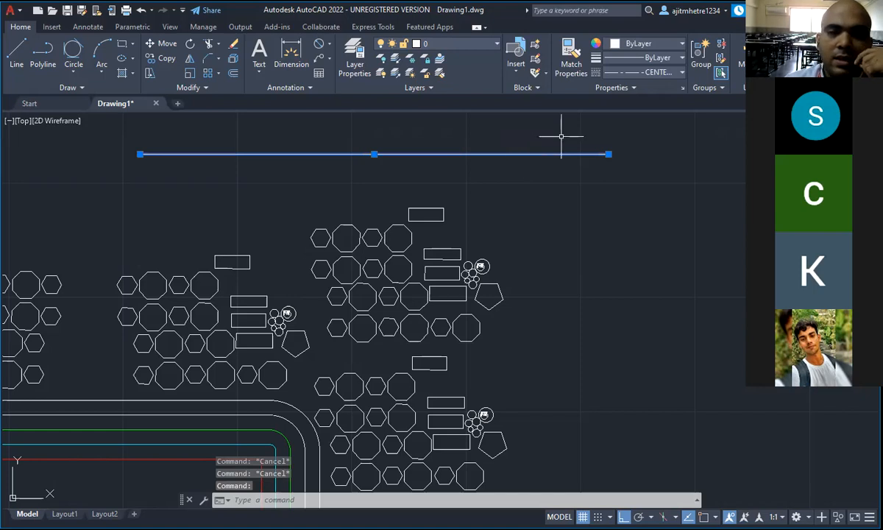
pyautogui.click(682, 88)
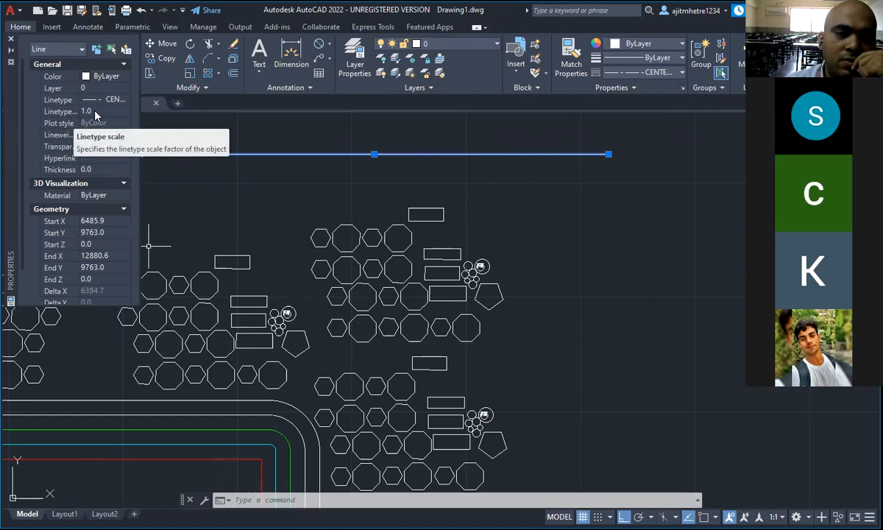
pyautogui.click(95, 112)
pyautogui.write('1')
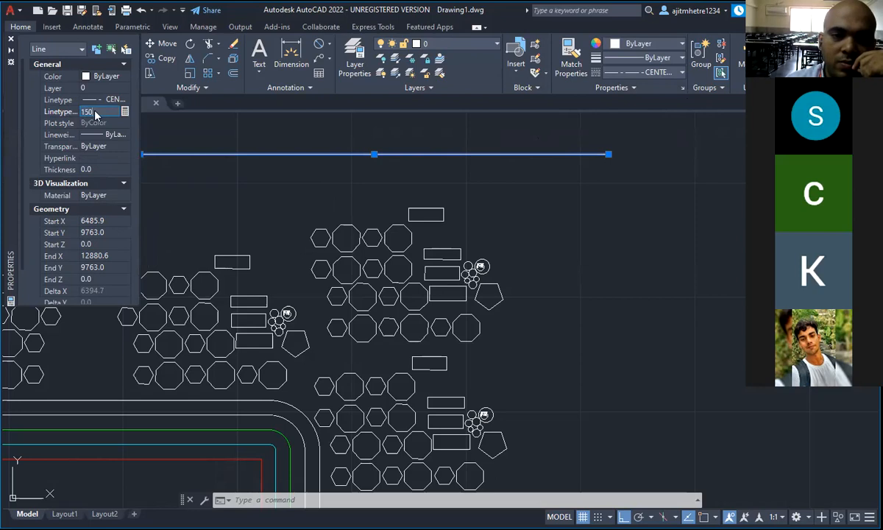
pyautogui.press('Return')
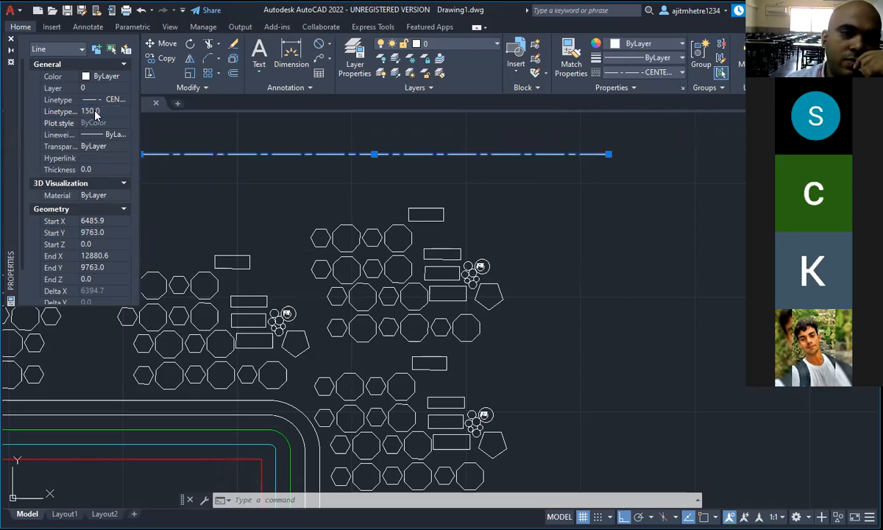
pyautogui.click(10, 39)
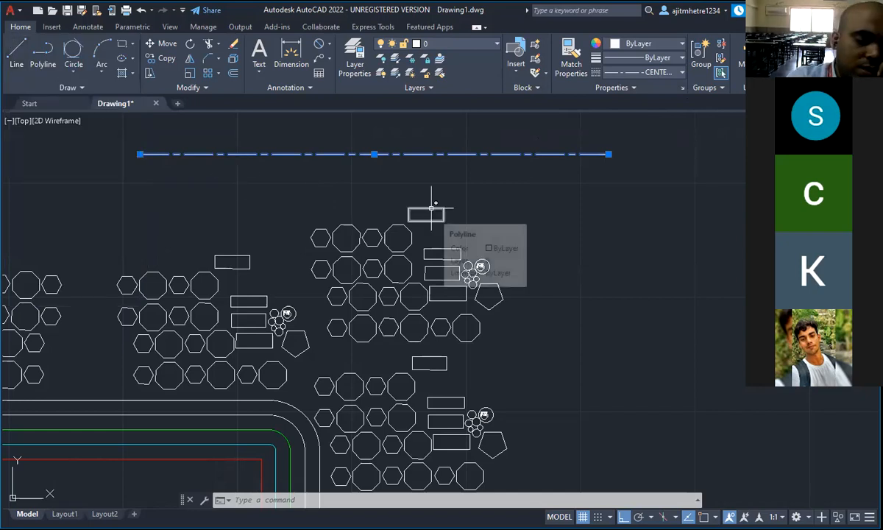
pyautogui.press('Escape')
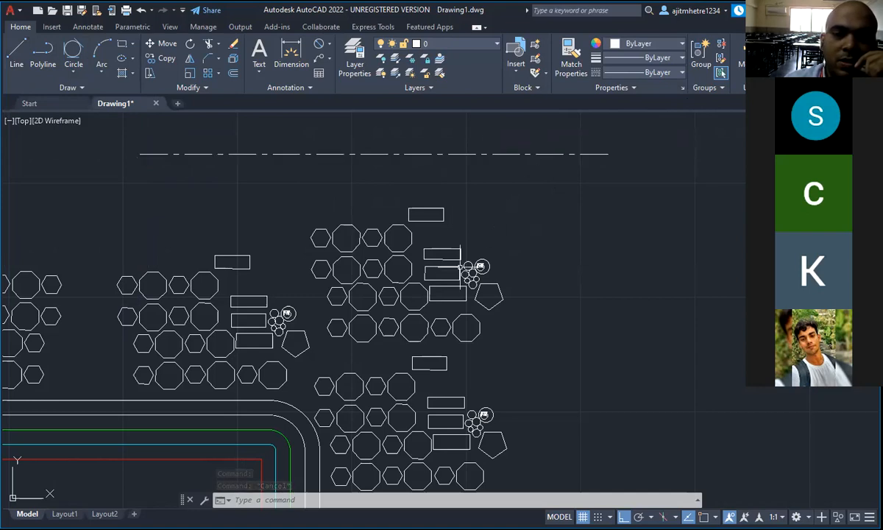
# Draw a second horizontal line about 6411 units long between the dashed centre line and the shape groups
pyautogui.click(16, 53)
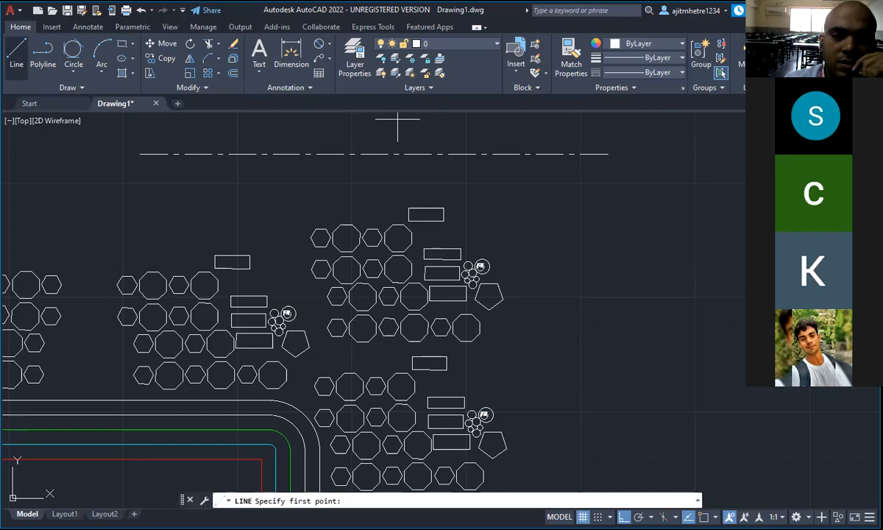
pyautogui.click(144, 195)
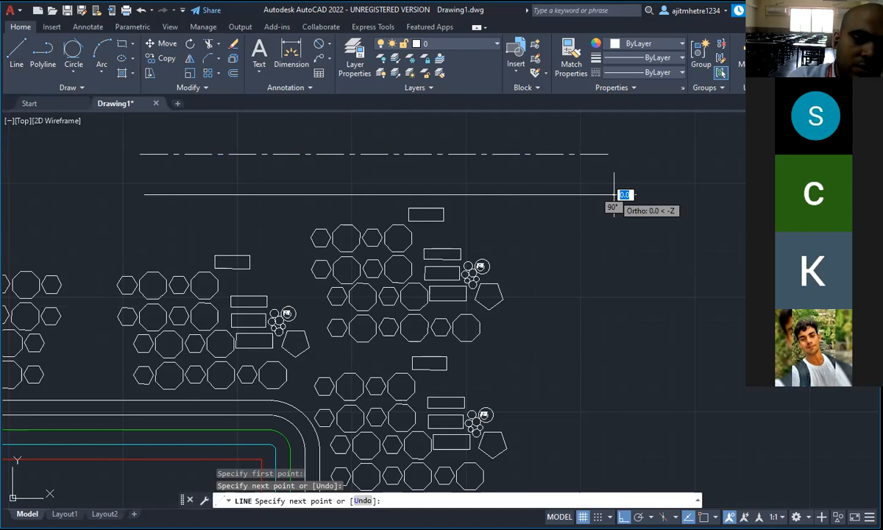
pyautogui.click(614, 195)
pyautogui.press('Escape')
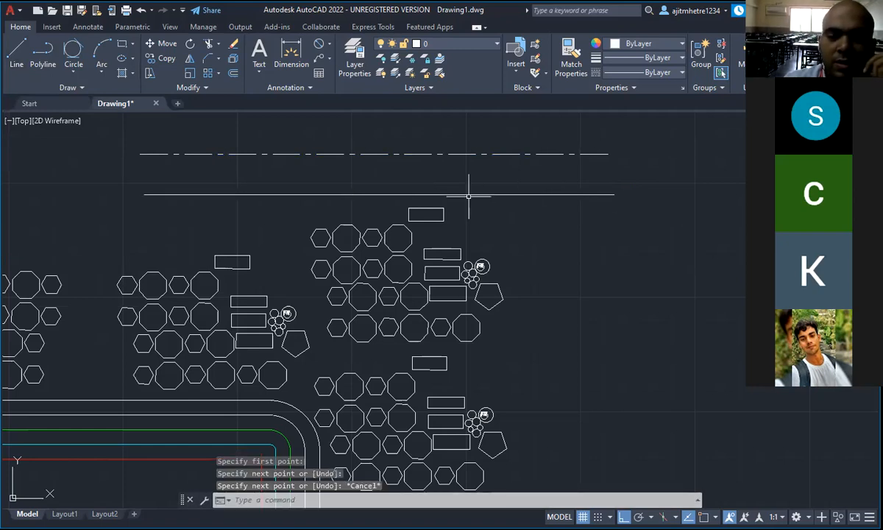
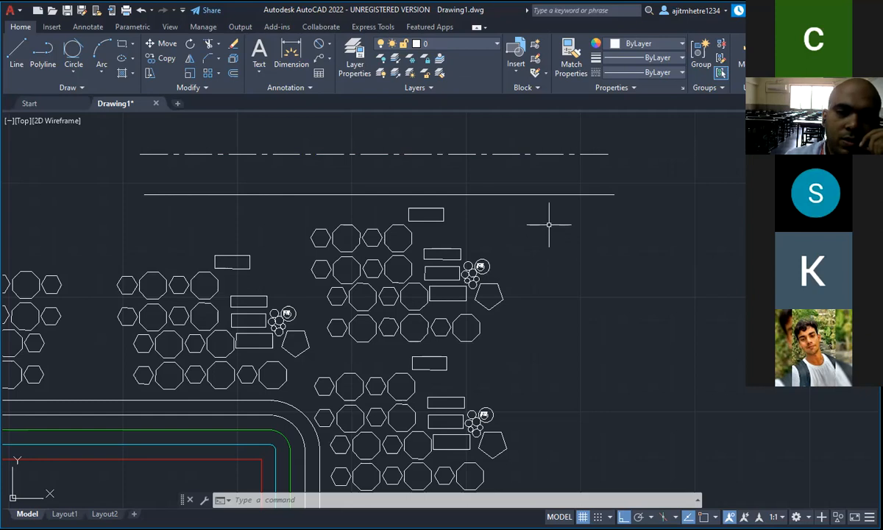
# Browse the acad.lin linetypes available for loading in the Linetype Manager, without loading any
pyautogui.click(457, 195)
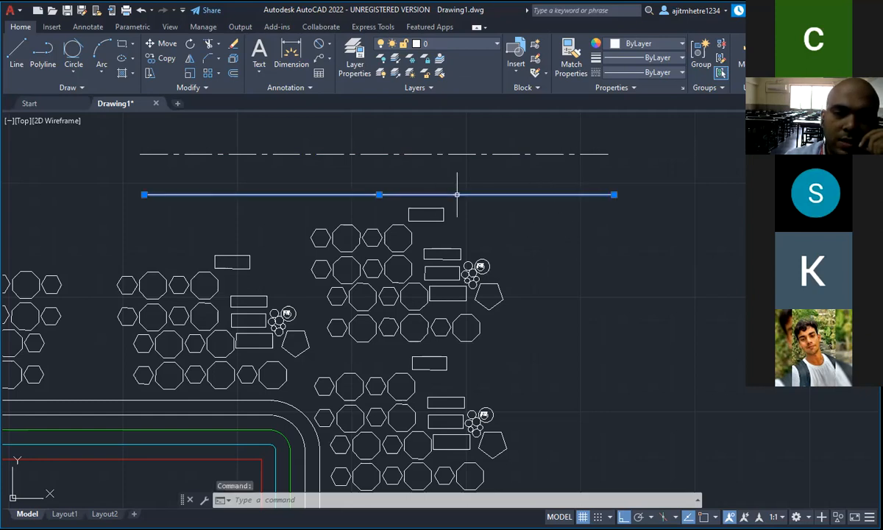
pyautogui.click(681, 73)
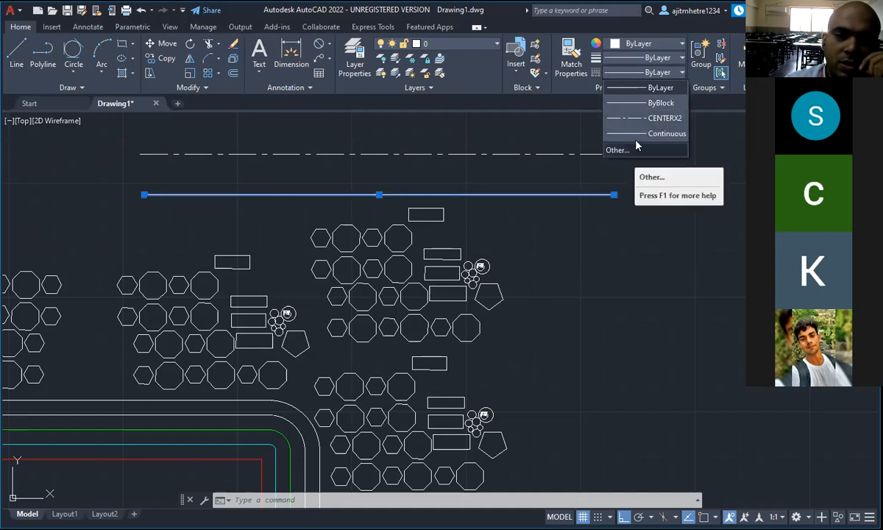
pyautogui.click(682, 74)
pyautogui.click(682, 74)
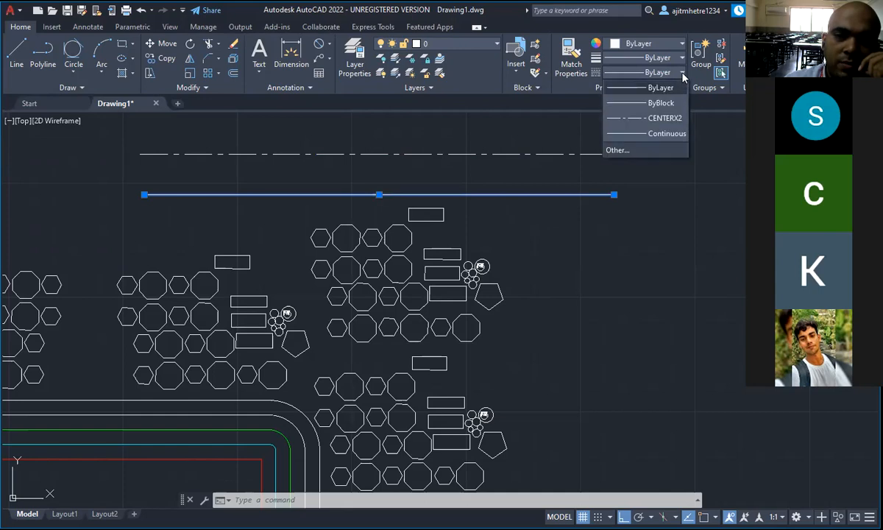
pyautogui.click(636, 152)
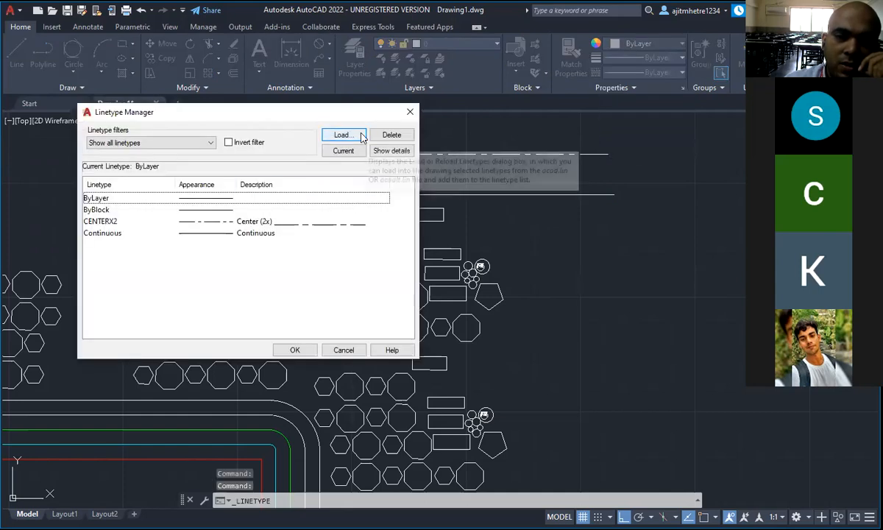
pyautogui.click(360, 137)
pyautogui.scroll(-4, 290, 235)
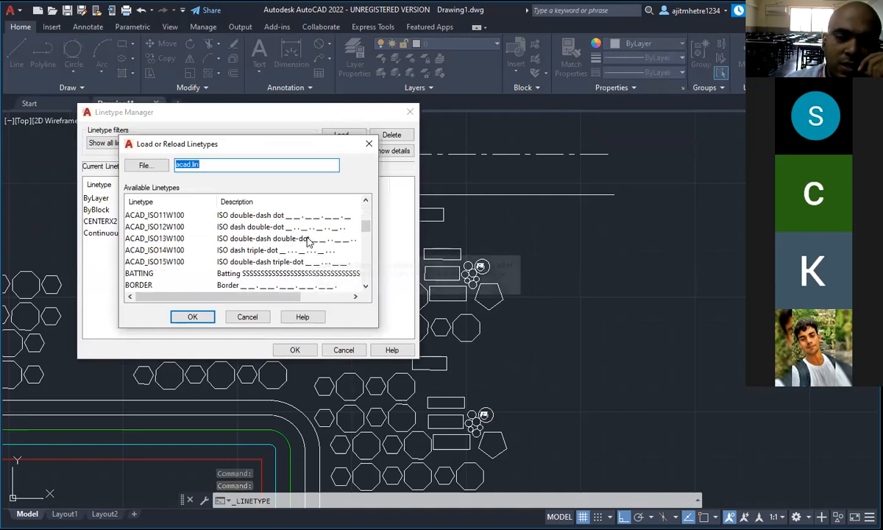
pyautogui.scroll(-1, 250, 276)
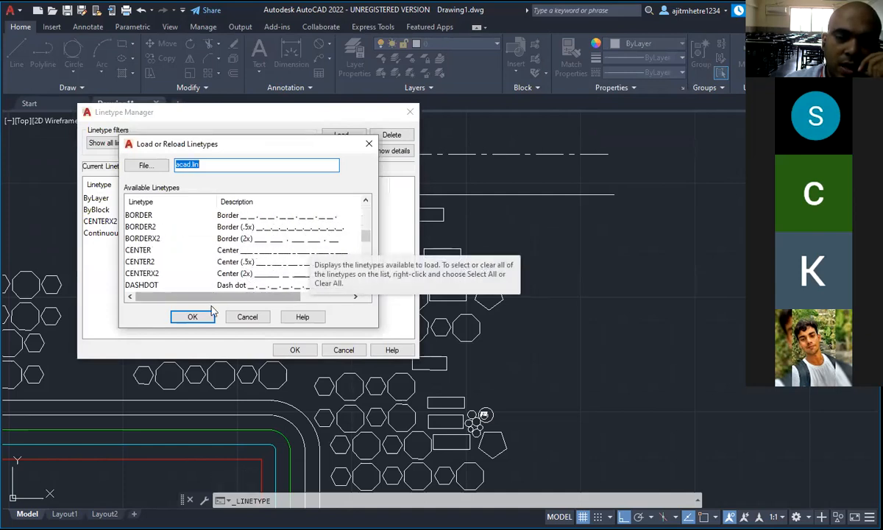
pyautogui.click(368, 144)
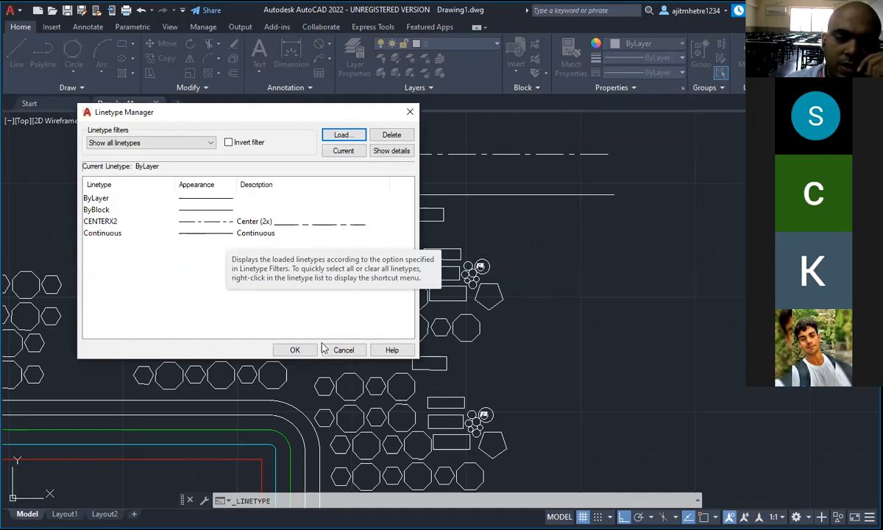
pyautogui.click(294, 350)
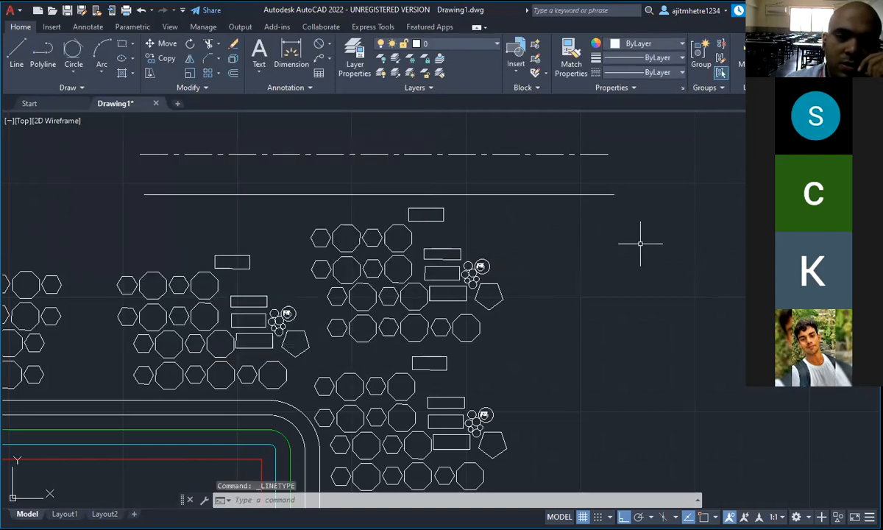
# Assign the CENTERX2 linetype to the second horizontal line, just below the dashed centre line
pyautogui.click(545, 194)
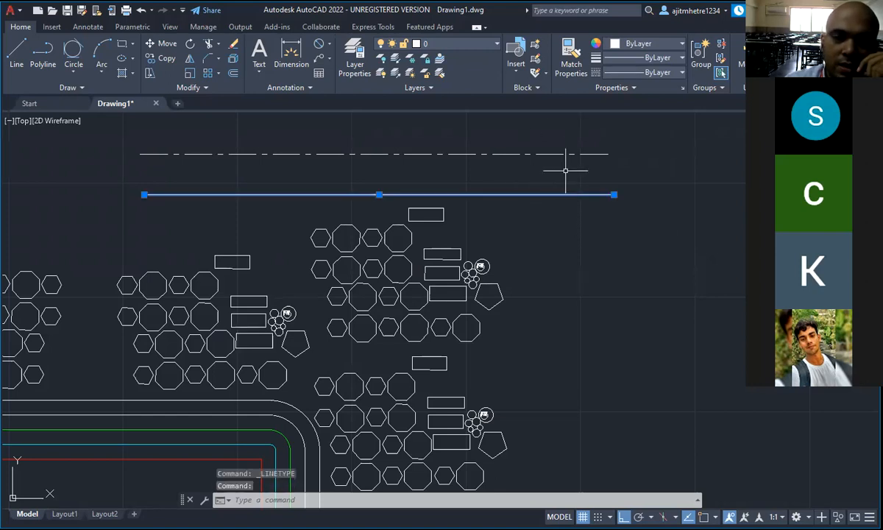
pyautogui.click(682, 72)
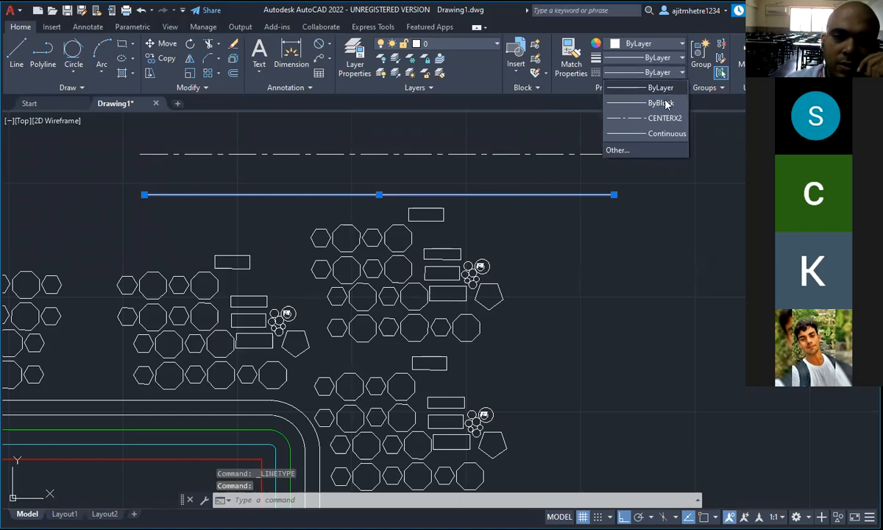
pyautogui.click(664, 118)
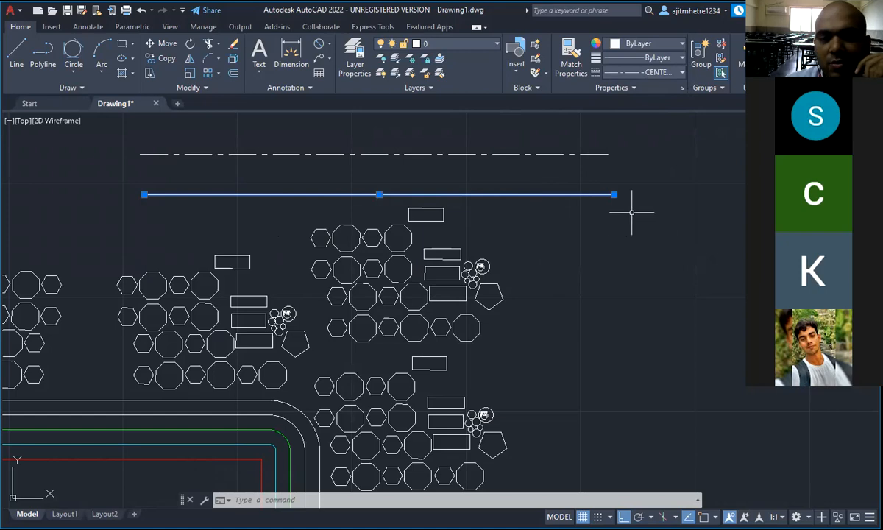
# Set the second horizontal line's linetype scale to 150 and check the line's basic properties
pyautogui.click(682, 90)
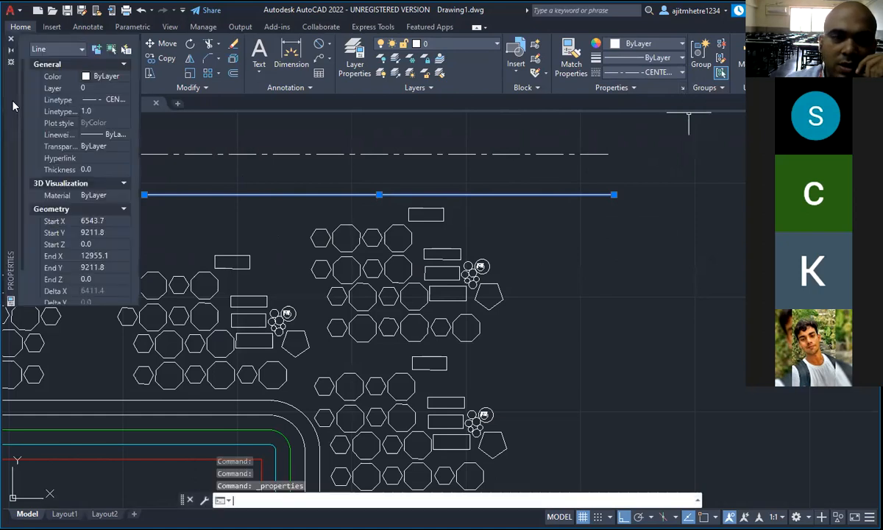
pyautogui.click(101, 110)
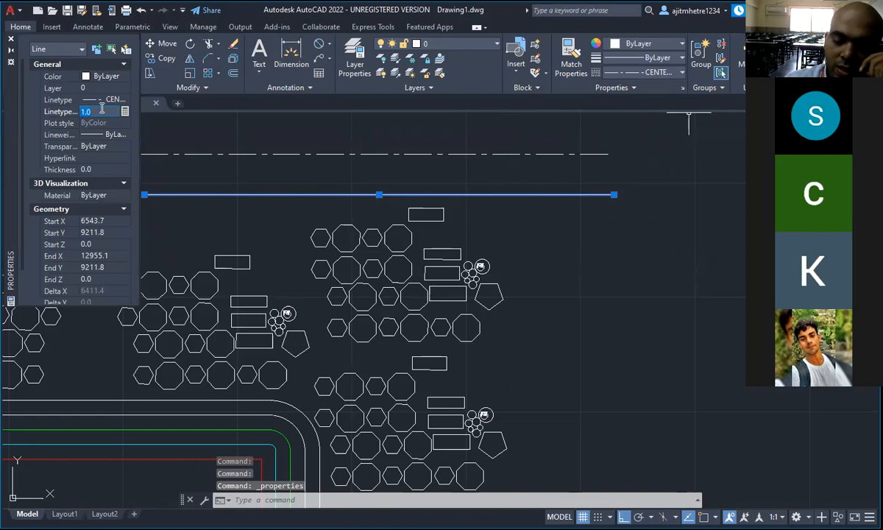
pyautogui.write('150')
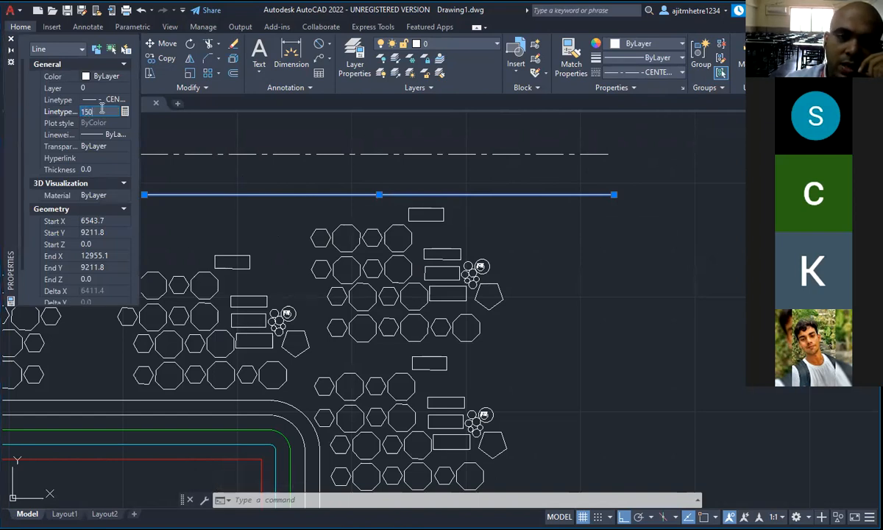
pyautogui.press('Return')
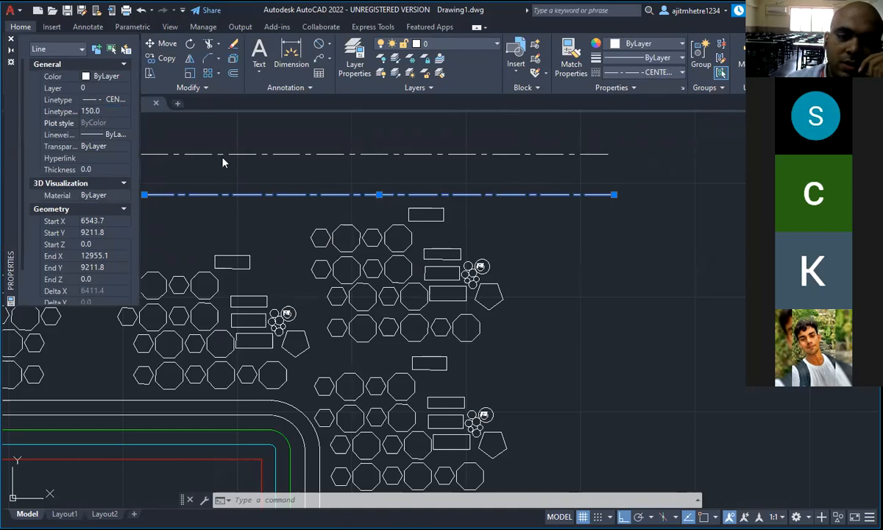
pyautogui.click(10, 42)
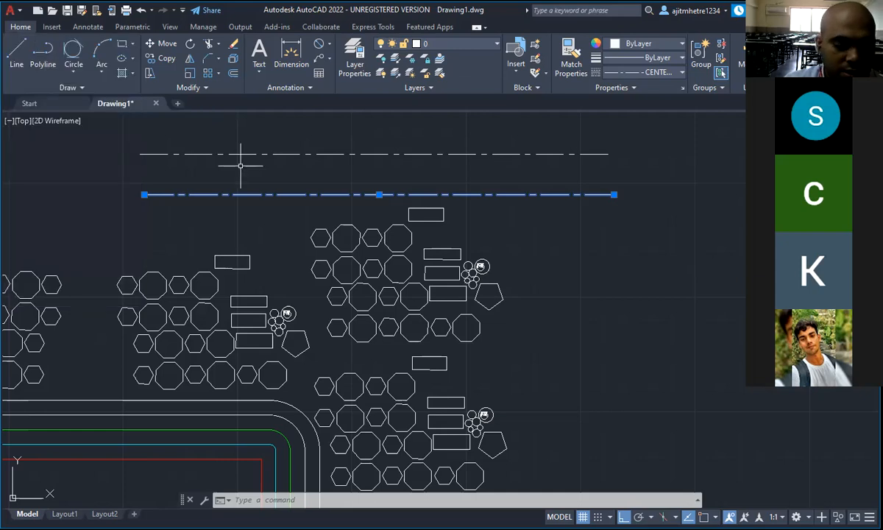
pyautogui.press('Escape')
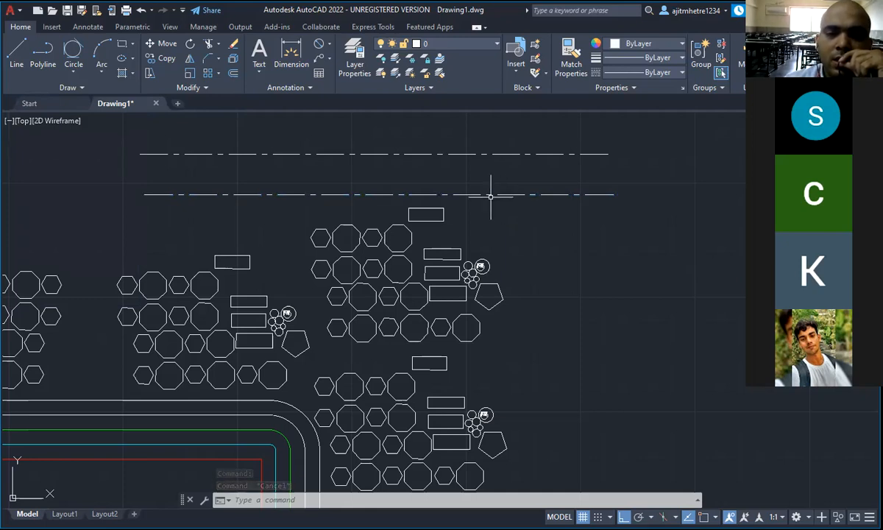
pyautogui.moveTo(491, 193)
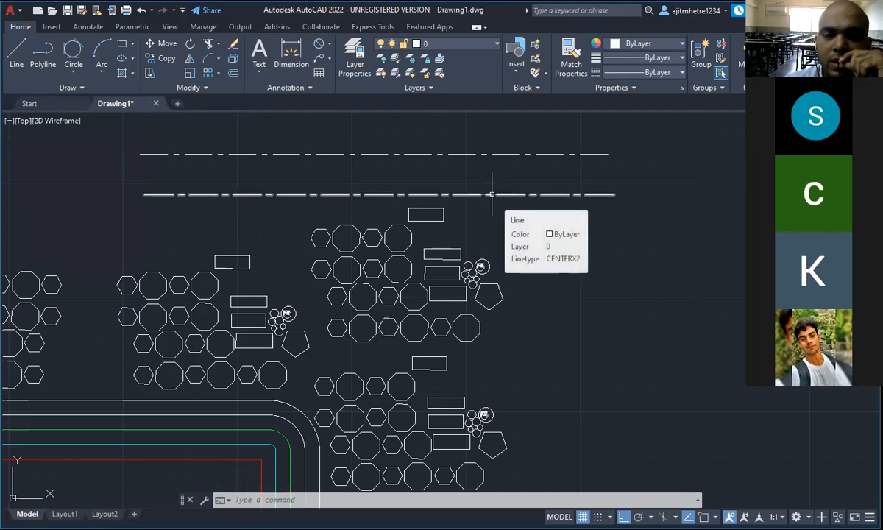
# Draw a horizontal line about 6345 units long between the two horizontal centre lines
pyautogui.click(21, 49)
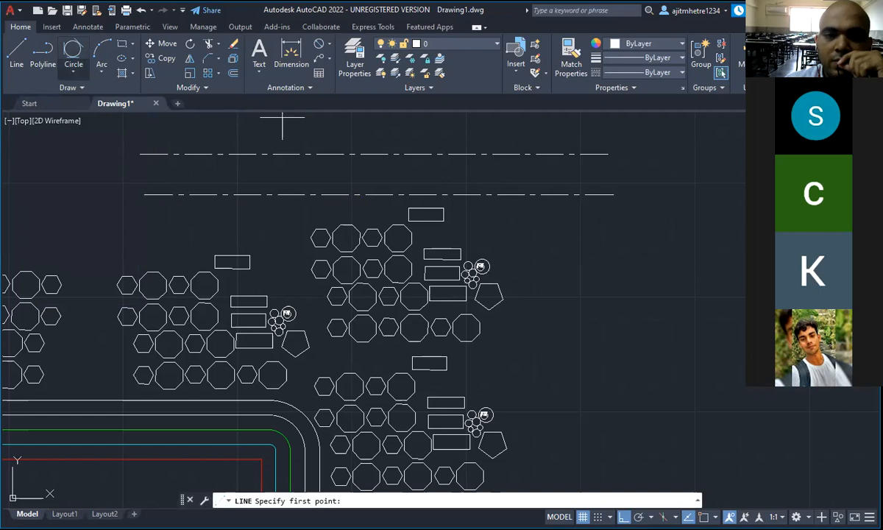
pyautogui.click(608, 154)
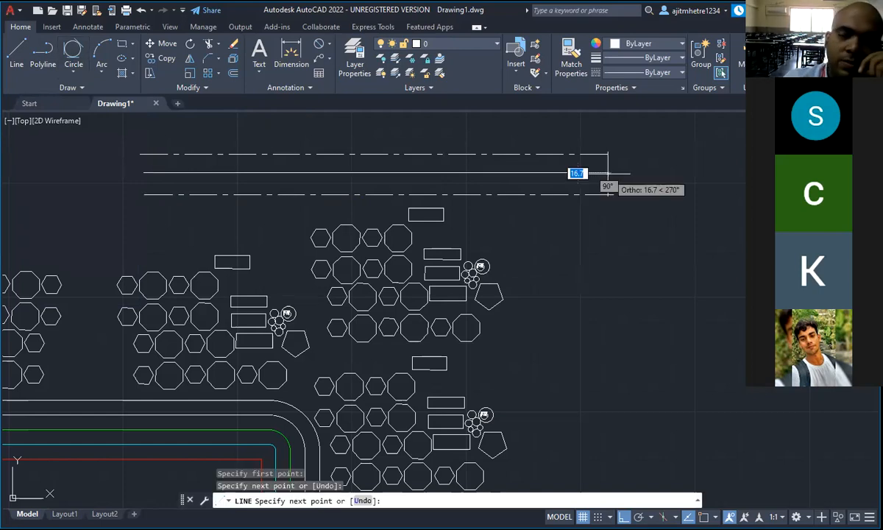
pyautogui.press('Escape')
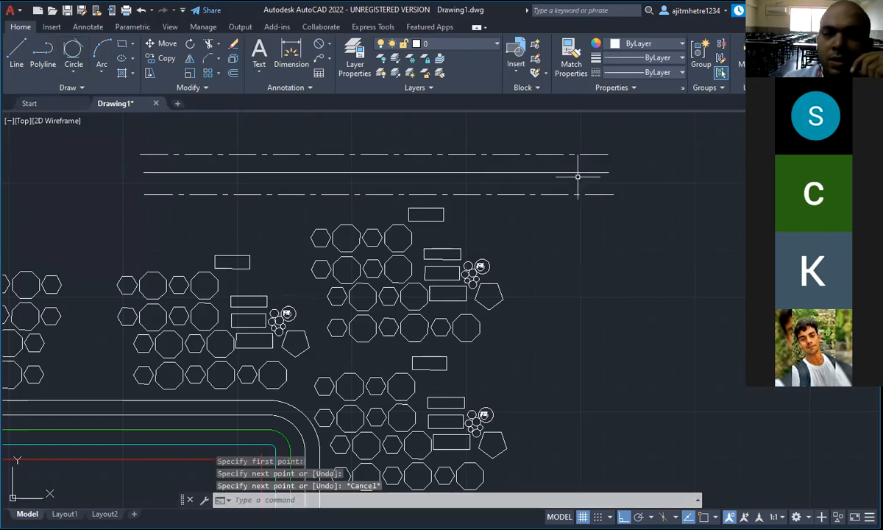
# Load the HIDDENX2 linetype from acad.lin into the drawing's linetype list
pyautogui.click(682, 72)
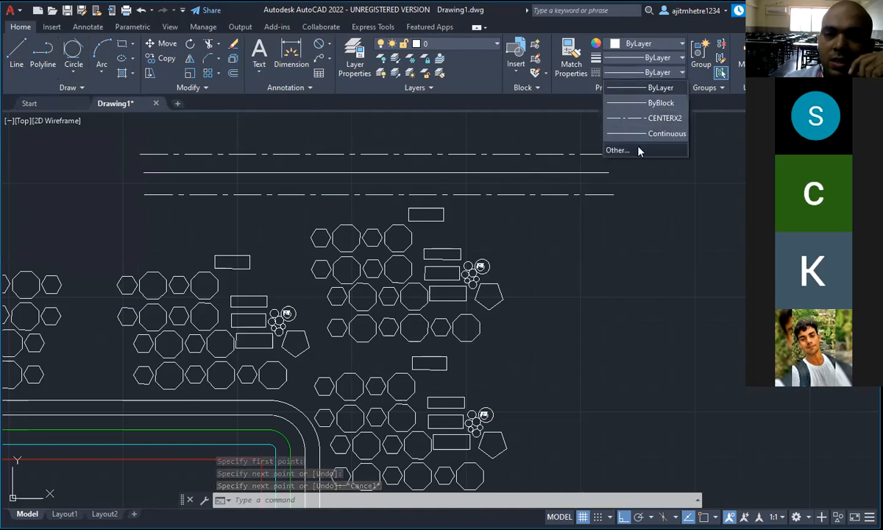
pyautogui.click(638, 151)
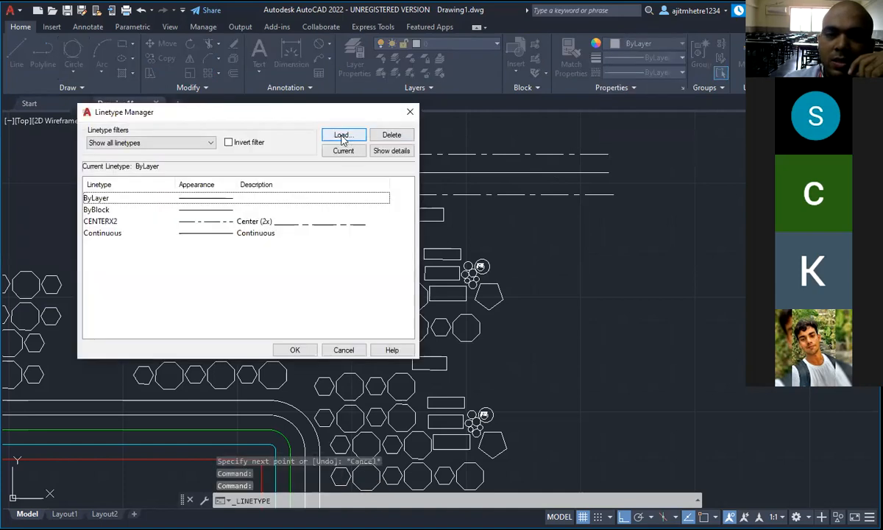
pyautogui.click(342, 136)
pyautogui.scroll(-4, 273, 250)
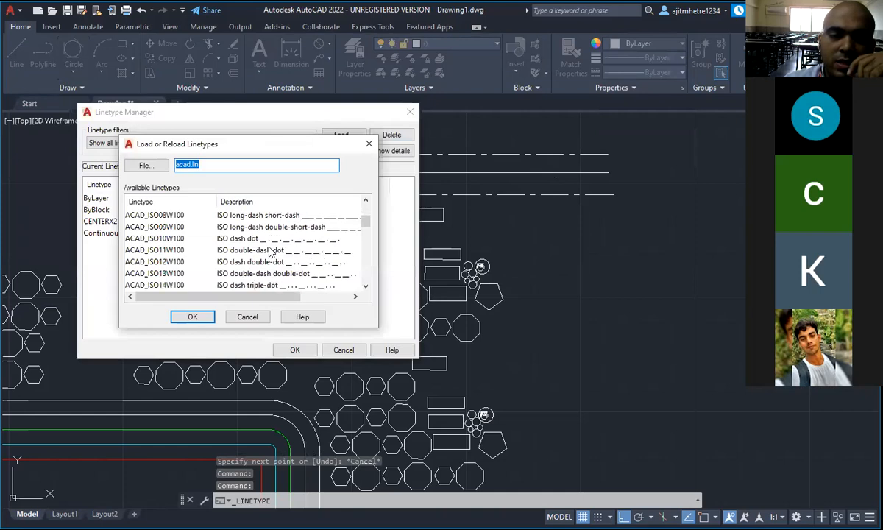
pyautogui.scroll(-6, 270, 252)
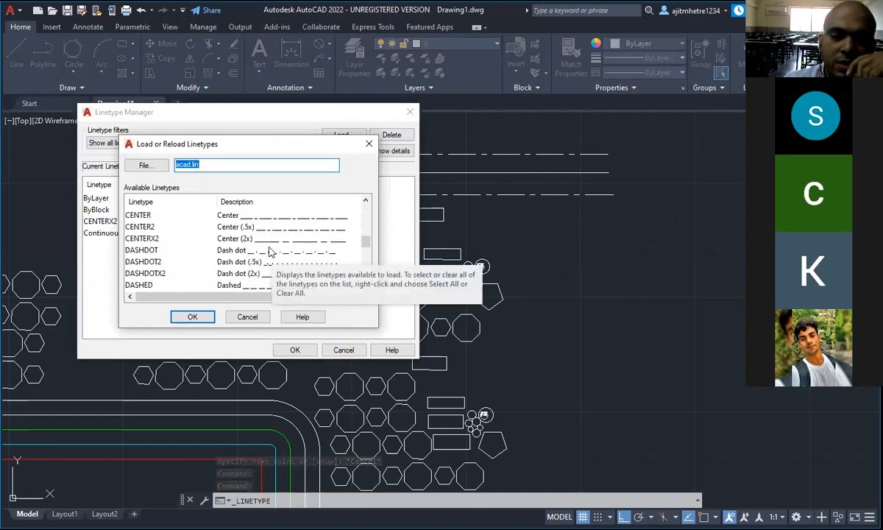
pyautogui.scroll(-2, 270, 252)
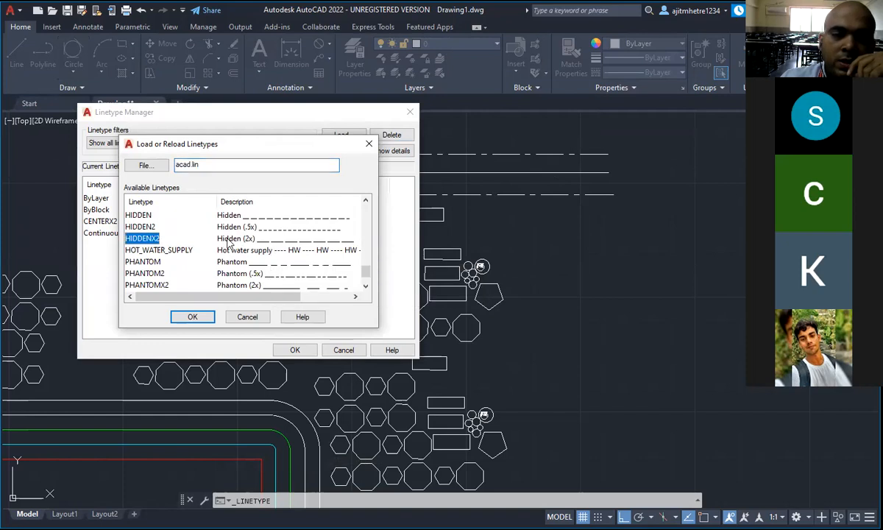
pyautogui.click(198, 318)
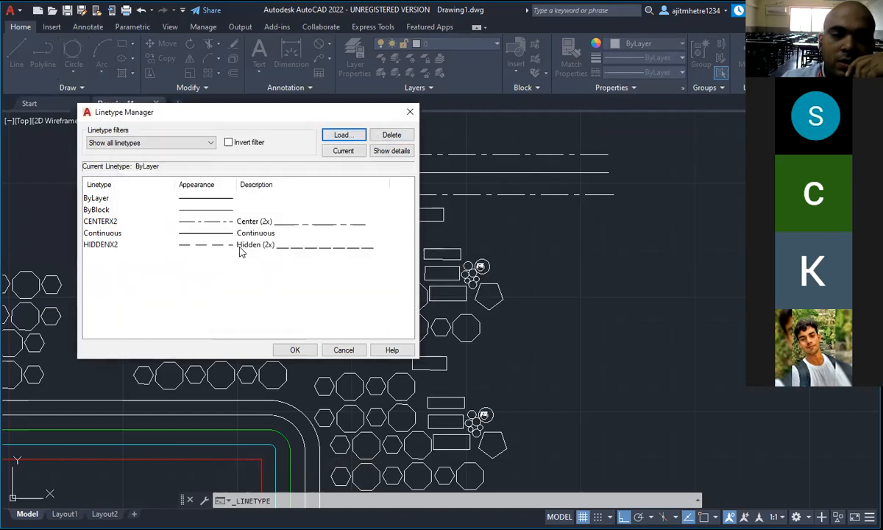
pyautogui.click(294, 350)
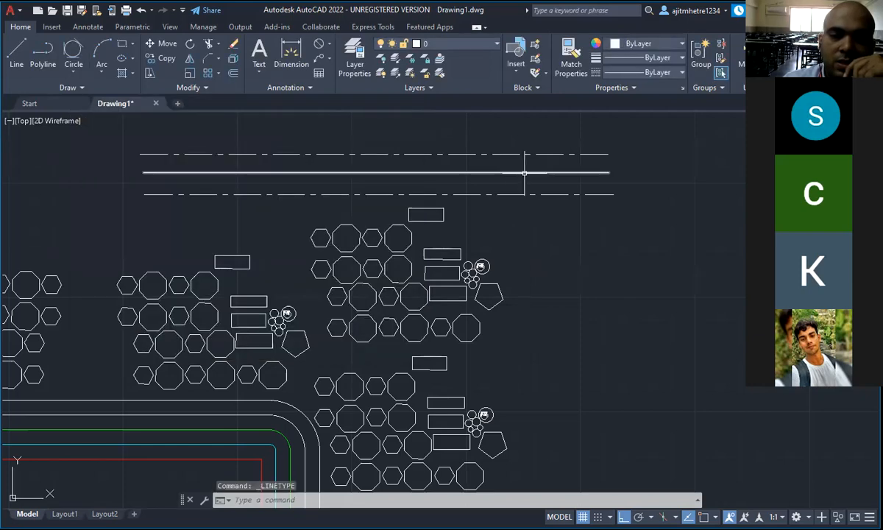
# Assign the HIDDENX2 linetype to the horizontal line between the two centre lines
pyautogui.click(524, 172)
pyautogui.click(640, 72)
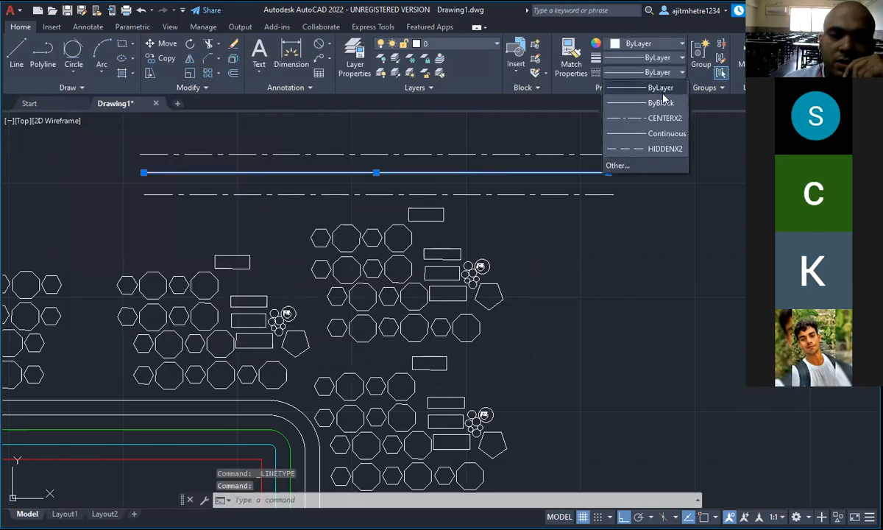
pyautogui.click(655, 148)
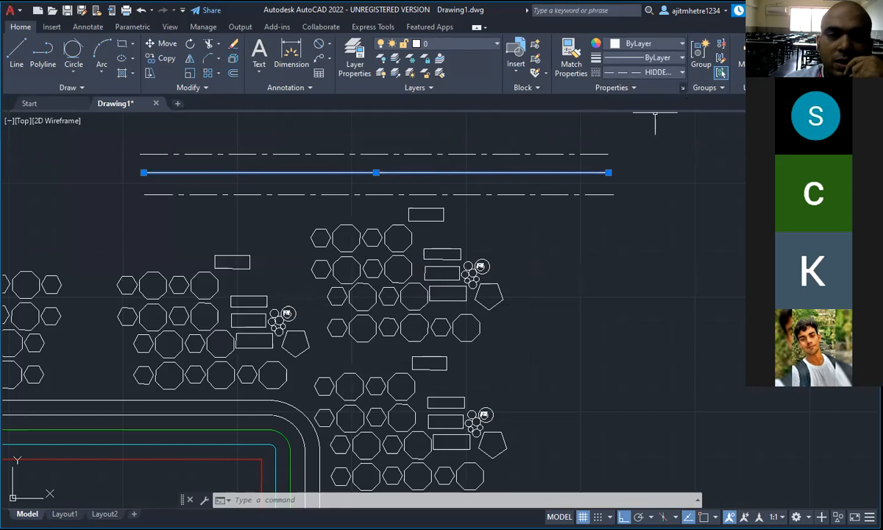
# Set the hidden line's linetype scale first to 150 and finally to 170, and deselect the line
pyautogui.hotkey('ctrl', '1')
pyautogui.click(104, 110)
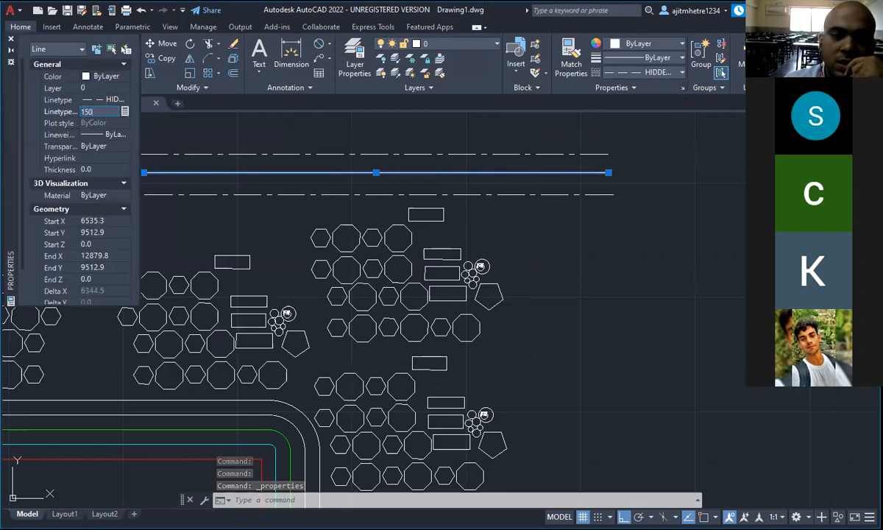
pyautogui.press('Return')
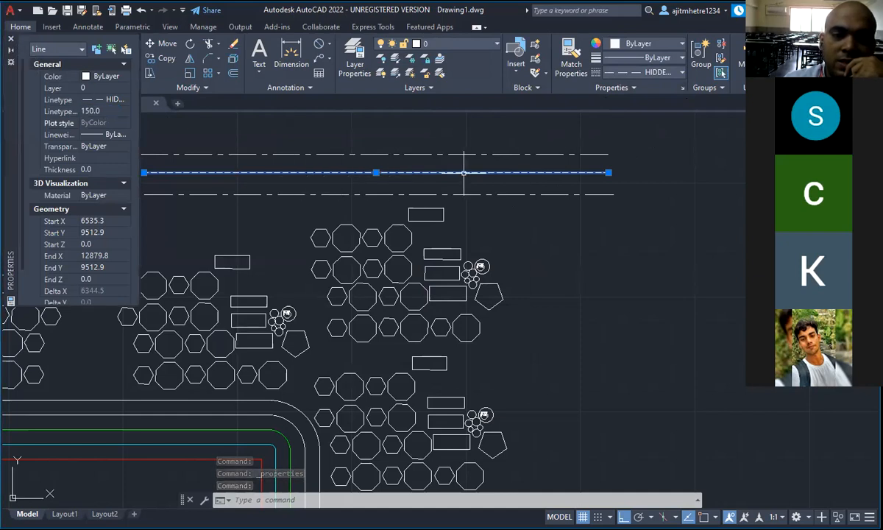
pyautogui.click(100, 112)
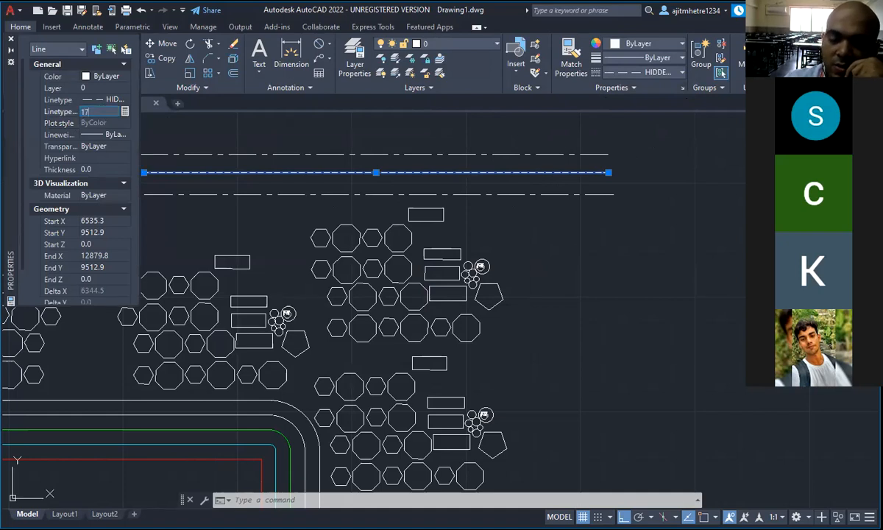
pyautogui.press('Return')
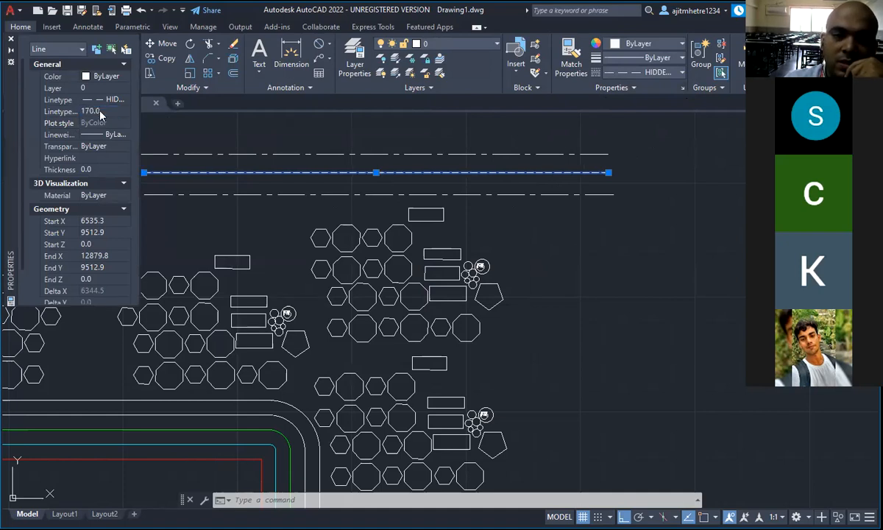
pyautogui.click(11, 40)
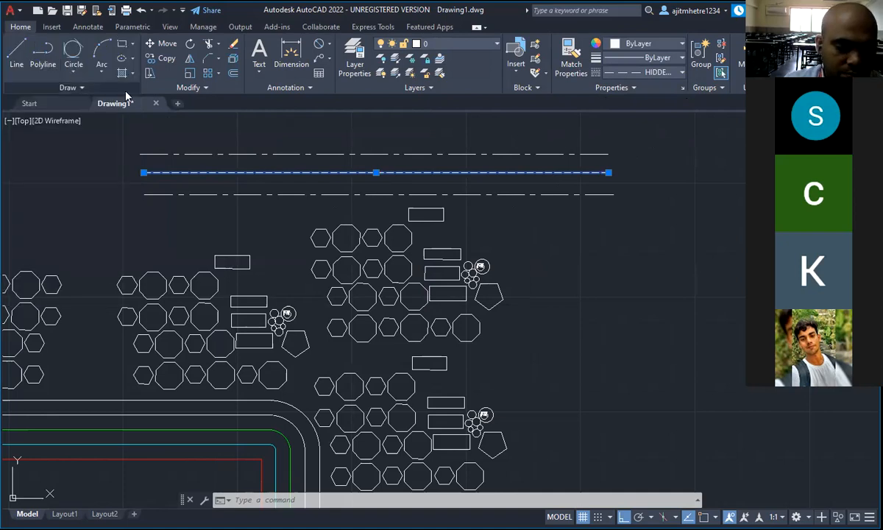
pyautogui.press('Escape')
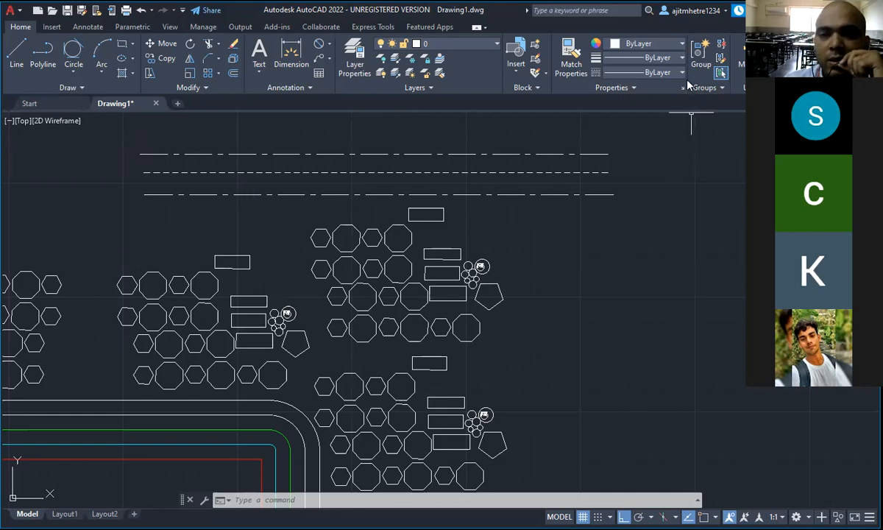
# Examine the rest of the acad.lin linetypes available for loading, down to ZIGZAG, without loading any
pyautogui.click(640, 71)
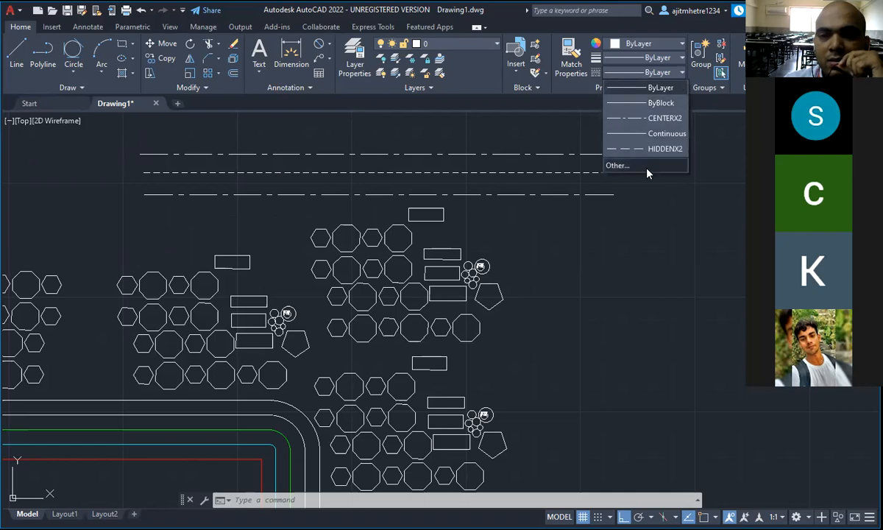
pyautogui.click(617, 166)
pyautogui.click(338, 135)
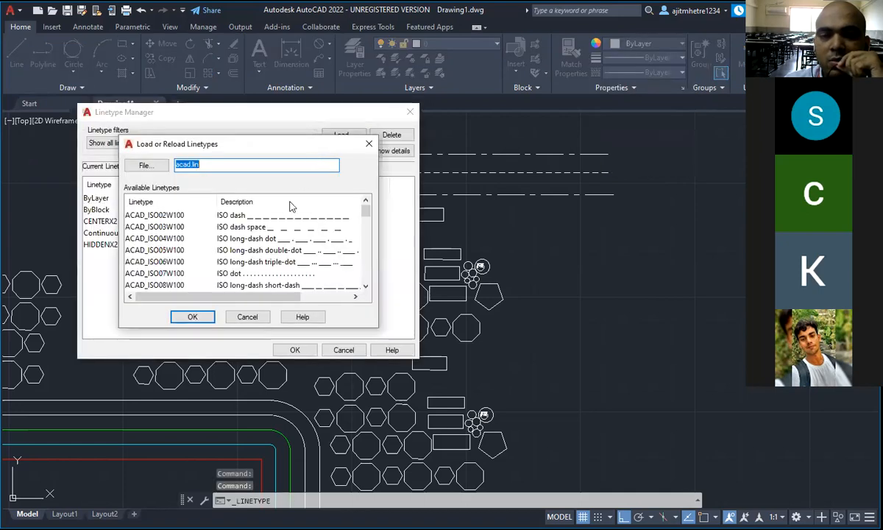
pyautogui.scroll(-8, 270, 258)
pyautogui.scroll(-5, 270, 258)
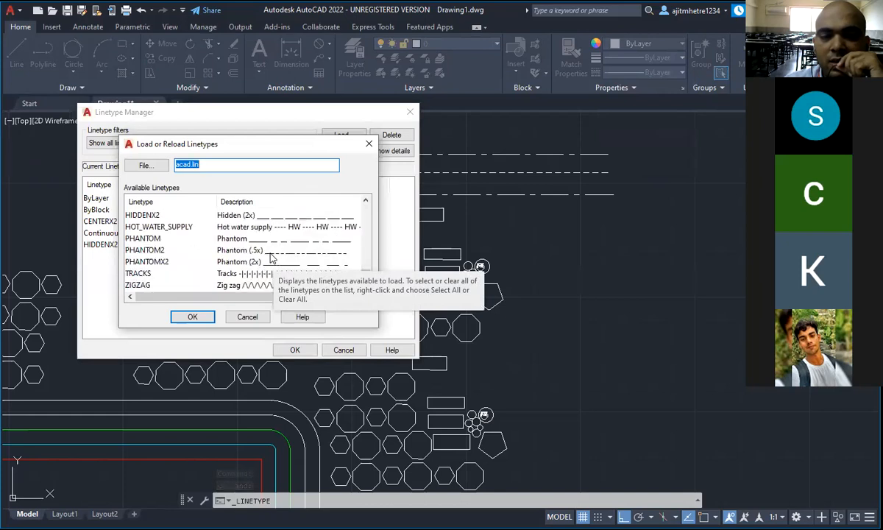
pyautogui.click(201, 317)
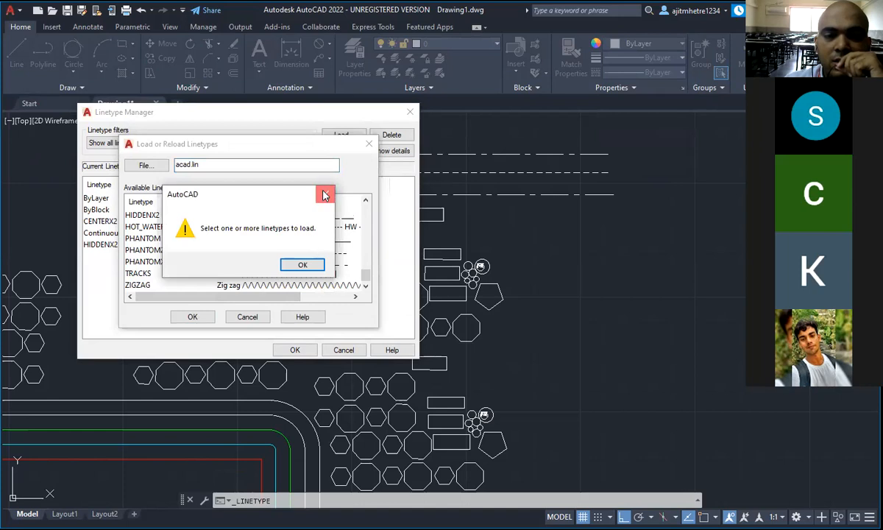
pyautogui.click(326, 194)
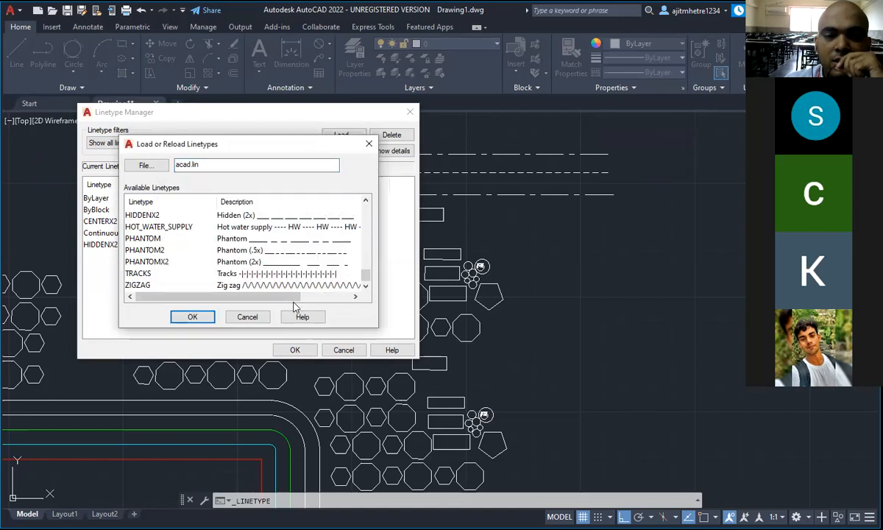
pyautogui.click(369, 144)
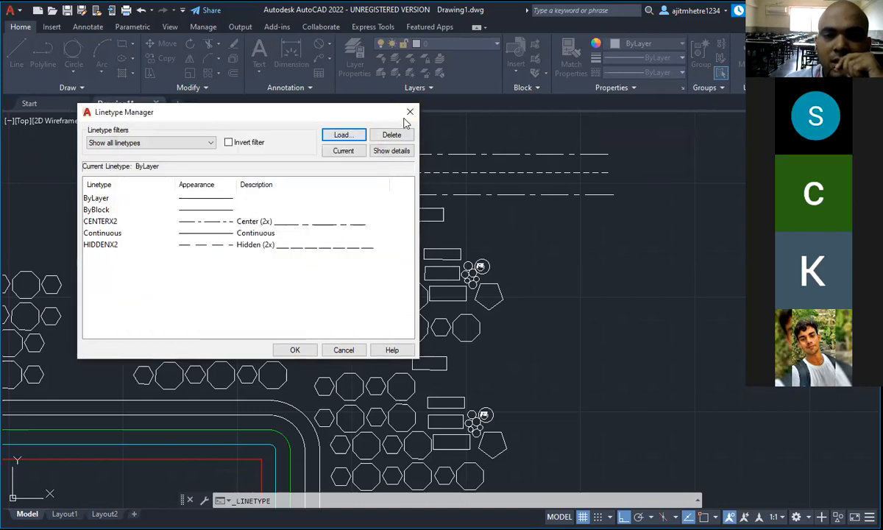
pyautogui.click(409, 111)
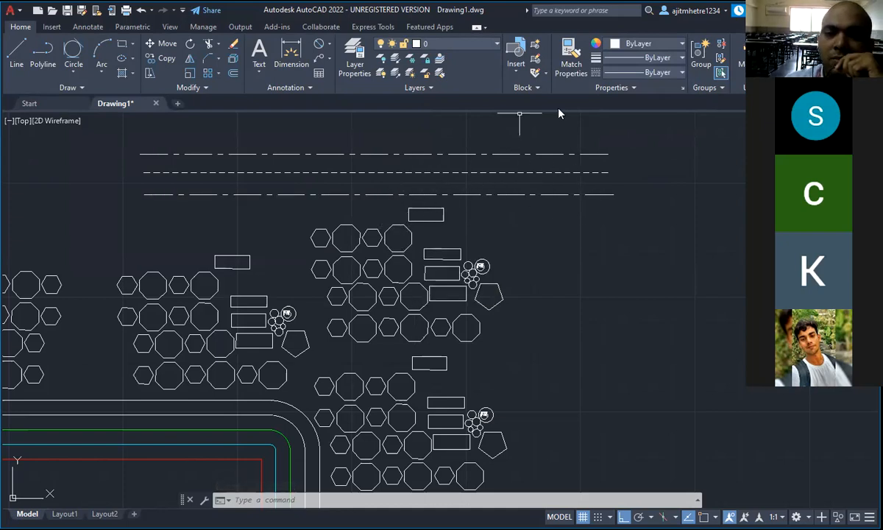
# Look through the available lineweights up to 2.11 mm without choosing one
pyautogui.click(681, 59)
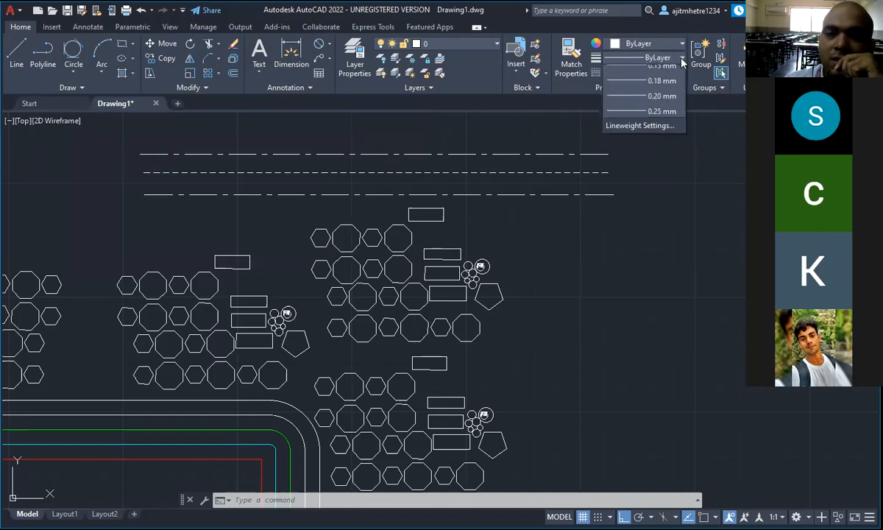
pyautogui.moveTo(683, 122); pyautogui.dragTo(687, 234)
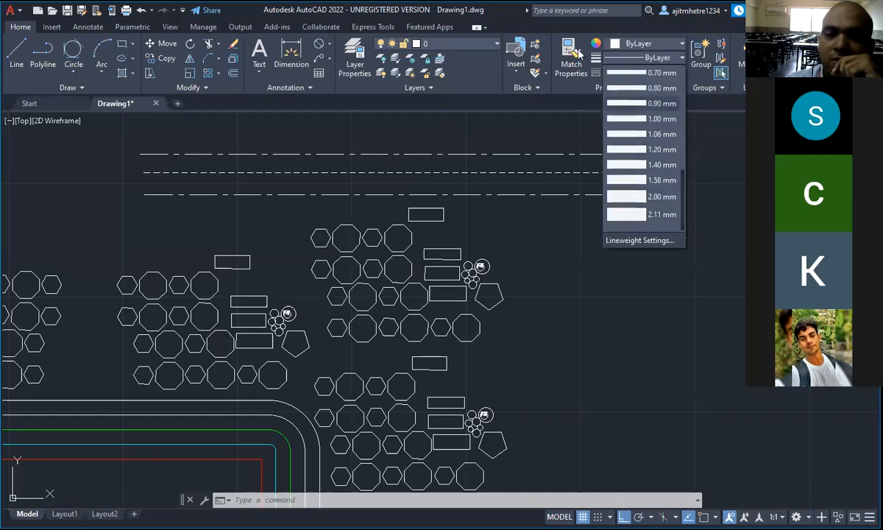
pyautogui.click(587, 212)
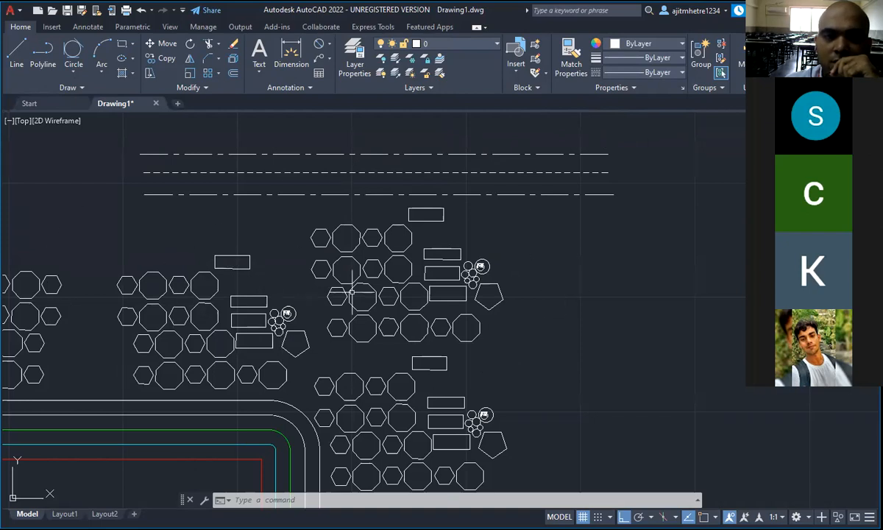
pyautogui.scroll(-2, 390, 287)
pyautogui.scroll(-2, 531, 278)
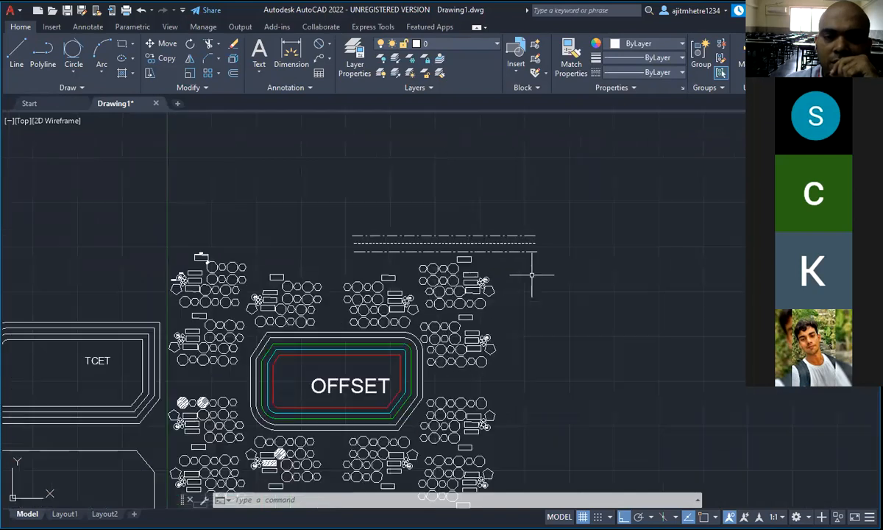
pyautogui.scroll(-3, 500, 265)
pyautogui.scroll(2, 397, 368)
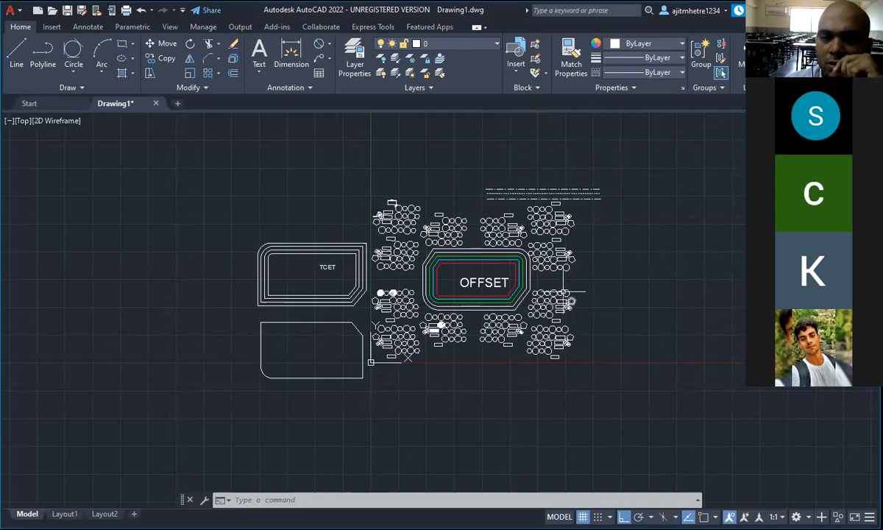
# Set the lineweight of the uppermost of the three horizontal lines to 0.40 mm
pyautogui.moveTo(401, 230)
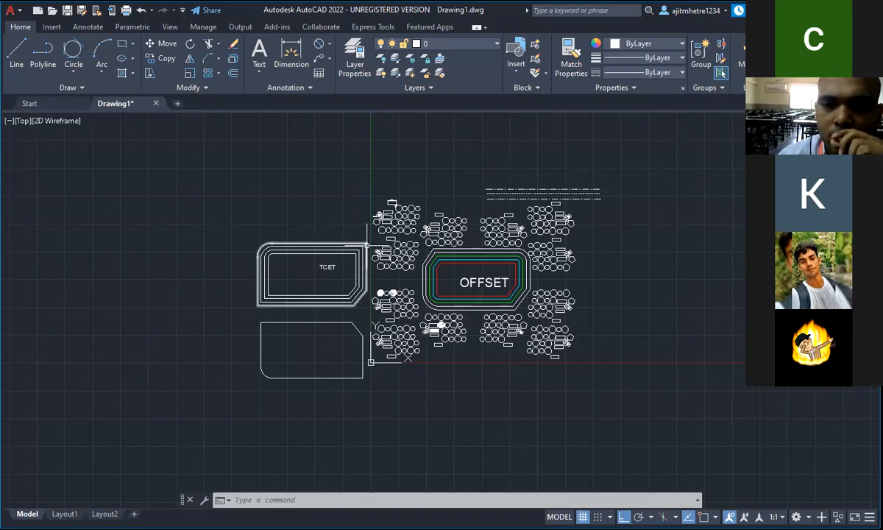
pyautogui.scroll(-3, 366, 245)
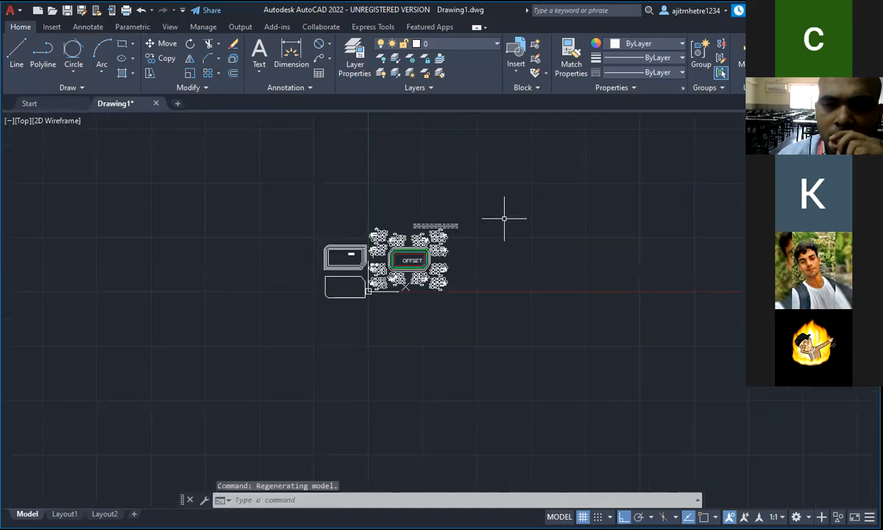
pyautogui.scroll(3, 503, 218)
pyautogui.scroll(2, 324, 247)
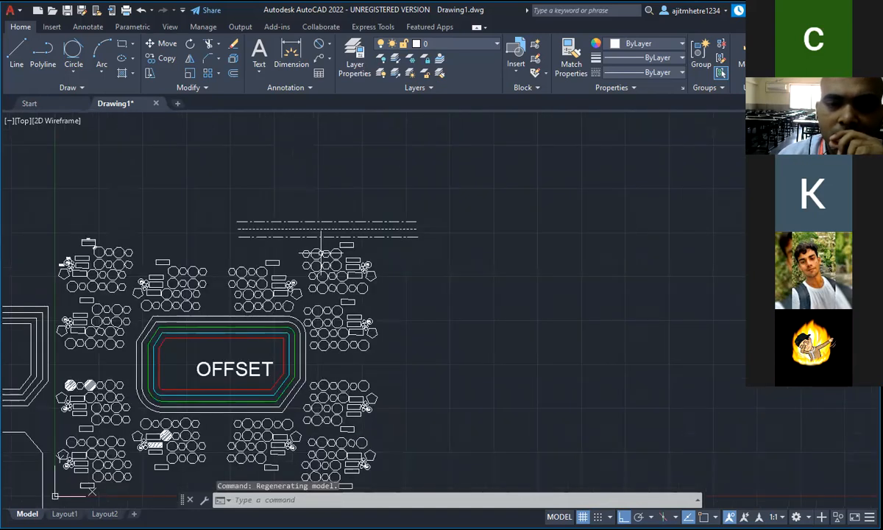
pyautogui.scroll(4, 351, 237)
pyautogui.scroll(-4, 371, 203)
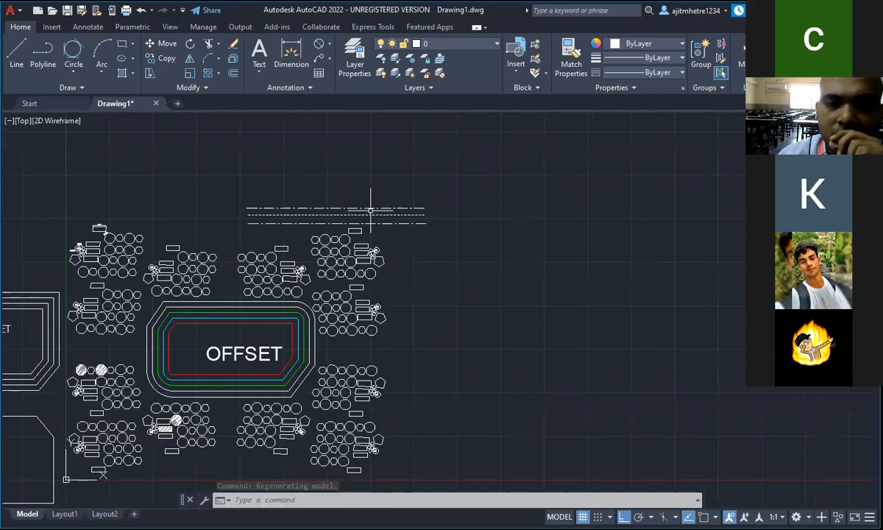
pyautogui.click(367, 208)
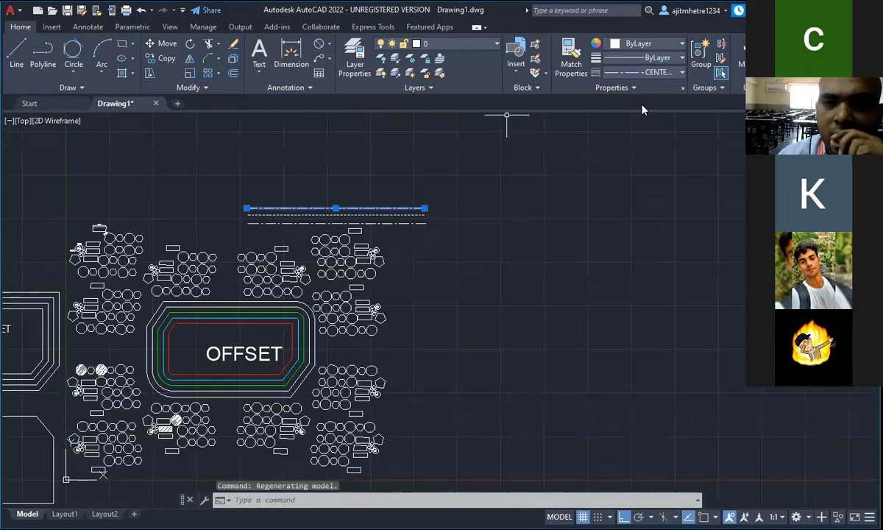
pyautogui.click(680, 59)
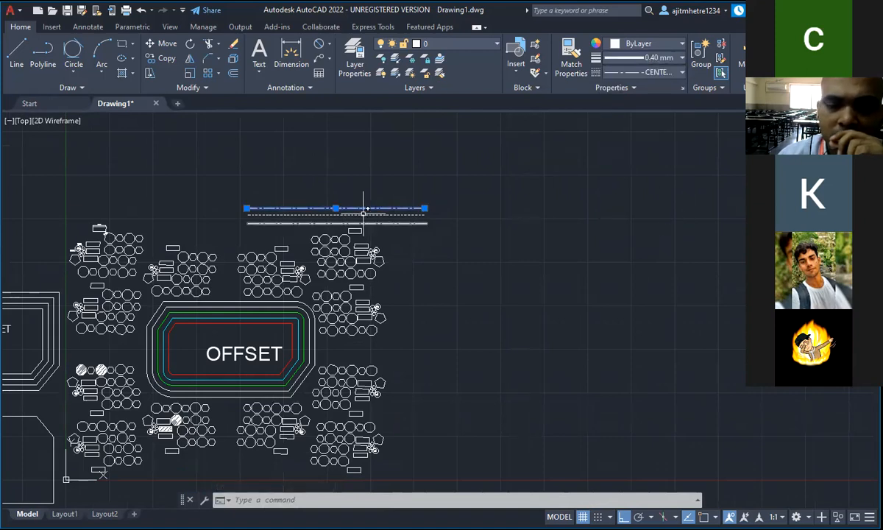
pyautogui.press('Return')
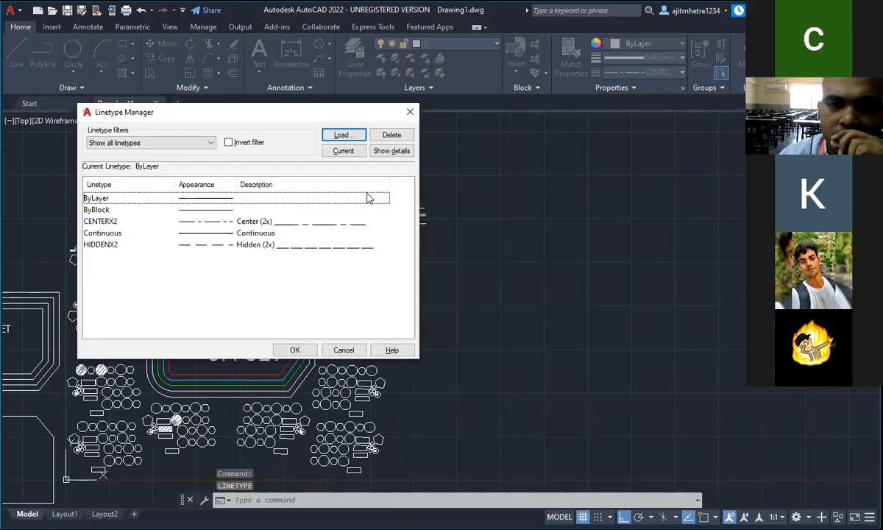
# Close the linetype manager and inspect the top centre line's linetype, scale and lineweight in its object properties
pyautogui.click(410, 112)
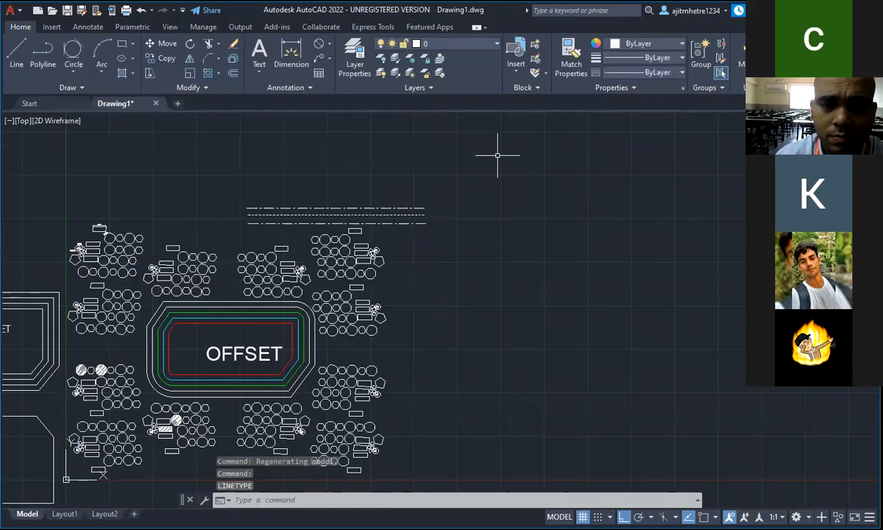
pyautogui.press('Escape')
pyautogui.click(401, 208)
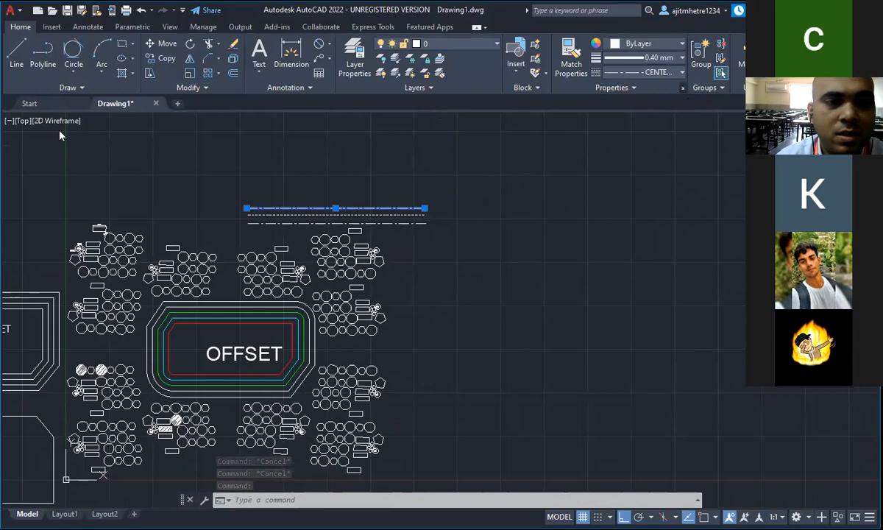
pyautogui.hotkey('ctrl', '1')
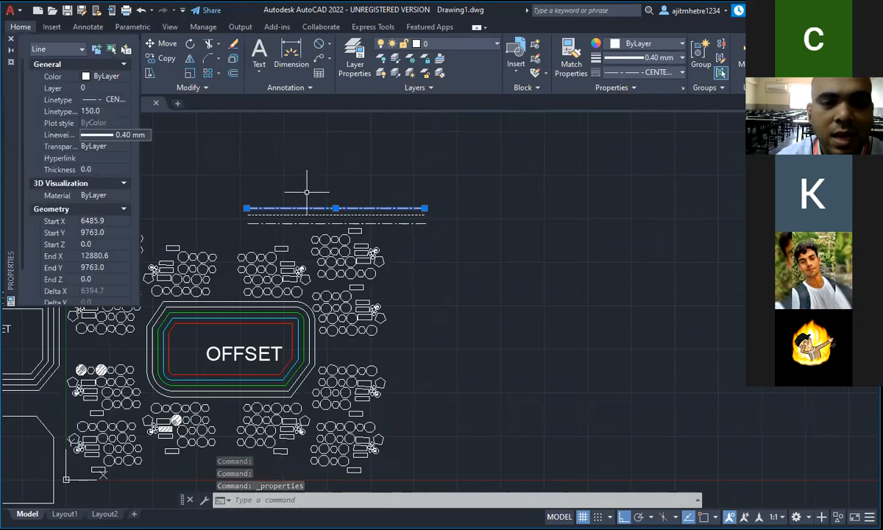
pyautogui.press('Escape')
pyautogui.press('Escape')
pyautogui.press('Escape')
pyautogui.scroll(5, 394, 203)
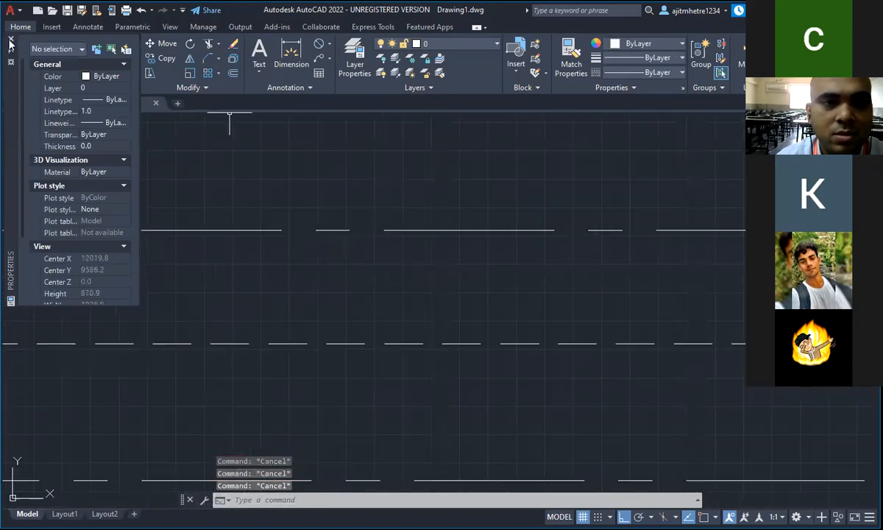
pyautogui.hotkey('ctrl', '1')
pyautogui.scroll(-8, 418, 251)
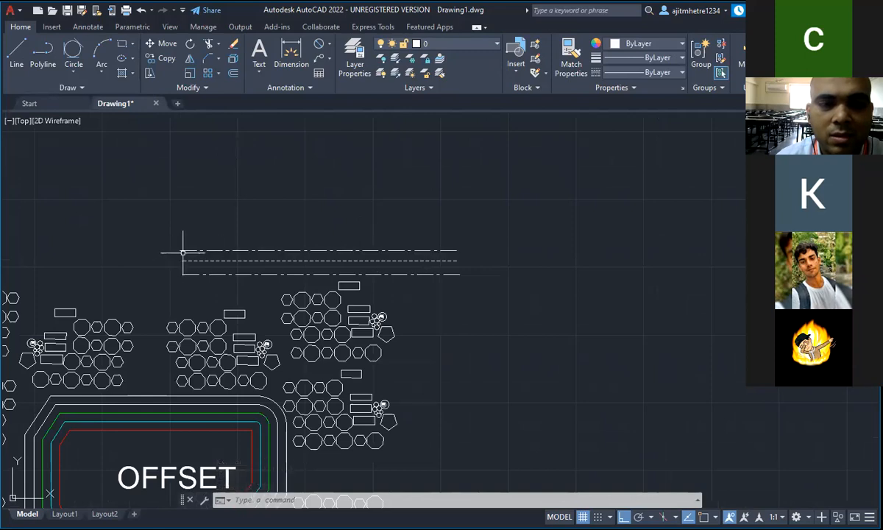
# Add a linear dimension above the top centre line and erase that dimension again
pyautogui.click(292, 58)
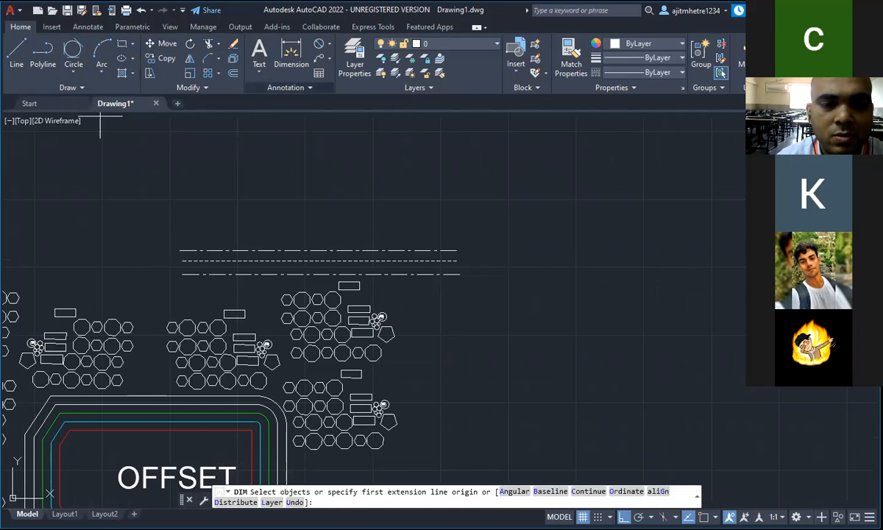
pyautogui.press('Return')
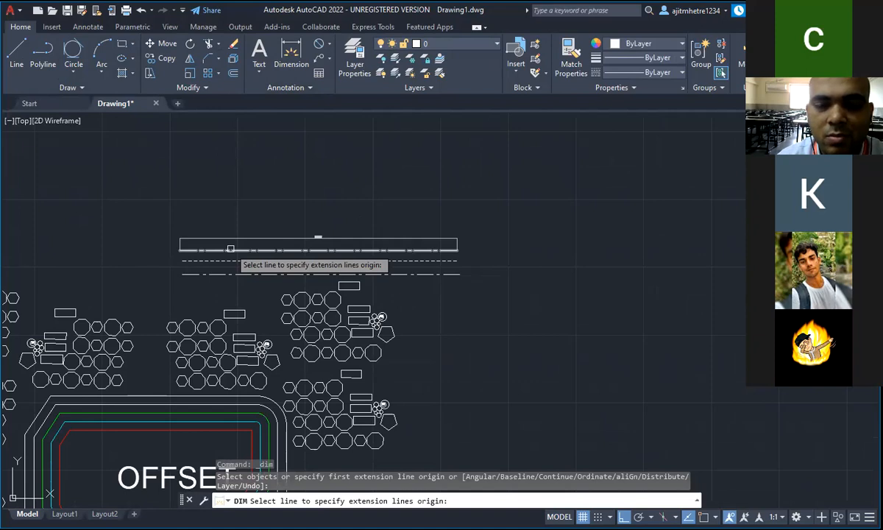
pyautogui.press('Escape')
pyautogui.press('Escape')
pyautogui.moveTo(231, 248); pyautogui.dragTo(346, 331, button='middle')
pyautogui.press('Escape')
pyautogui.press('Escape')
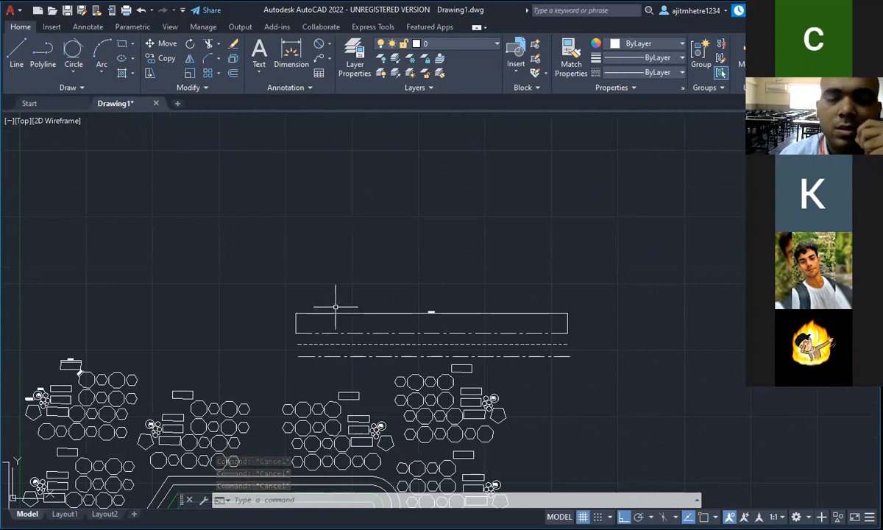
pyautogui.click(458, 312)
pyautogui.press('Delete')
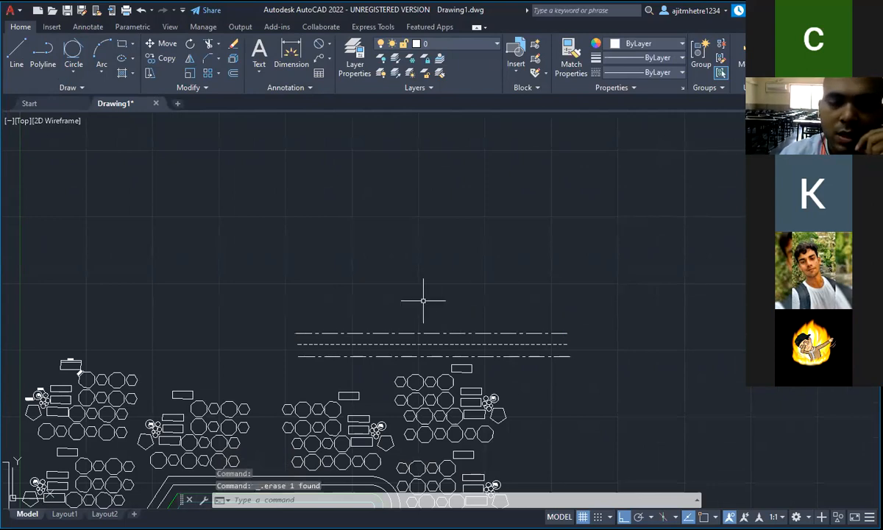
# Erase all objects in the drawing, including the OFFSET and TCET shapes, polygon groups and dashed lines
pyautogui.scroll(-3, 297, 242)
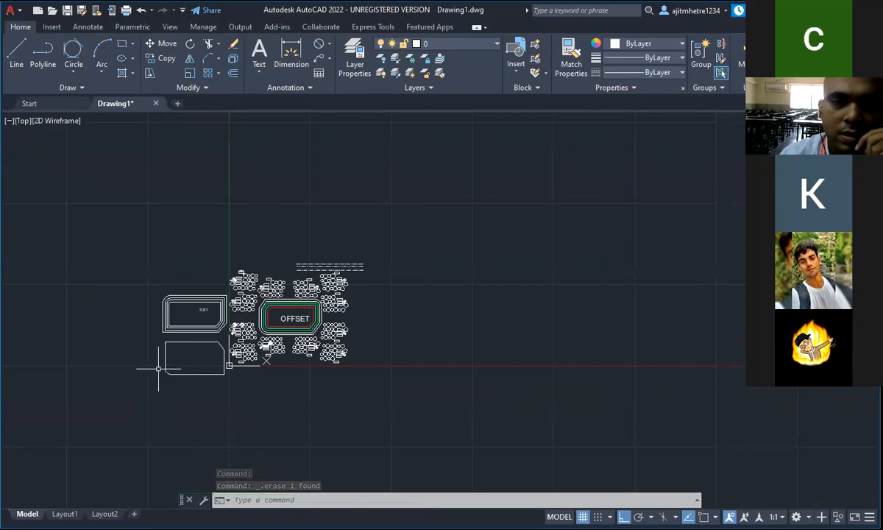
pyautogui.scroll(2, 158, 368)
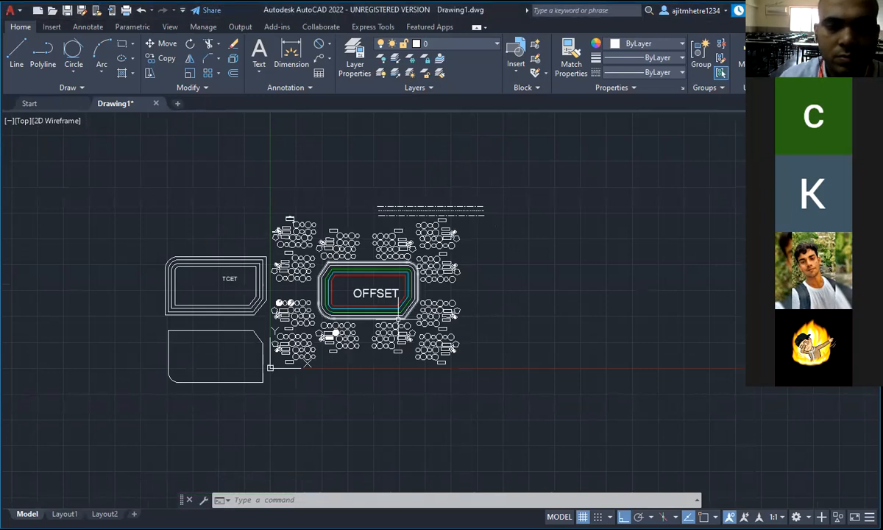
pyautogui.click(119, 178)
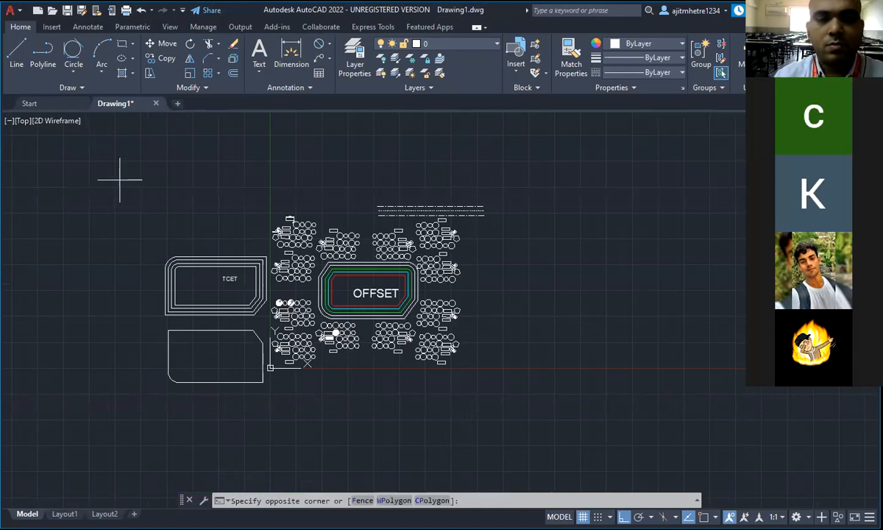
pyautogui.click(516, 394)
pyautogui.press('Delete')
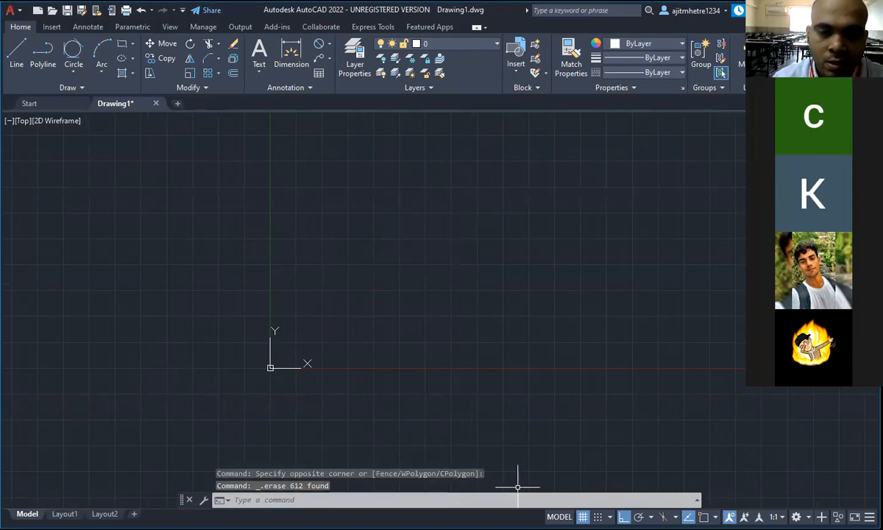
# Paste the copied isometric bracket picture just left of the drawing origin and accept the default OLE text size
pyautogui.click(517, 528)
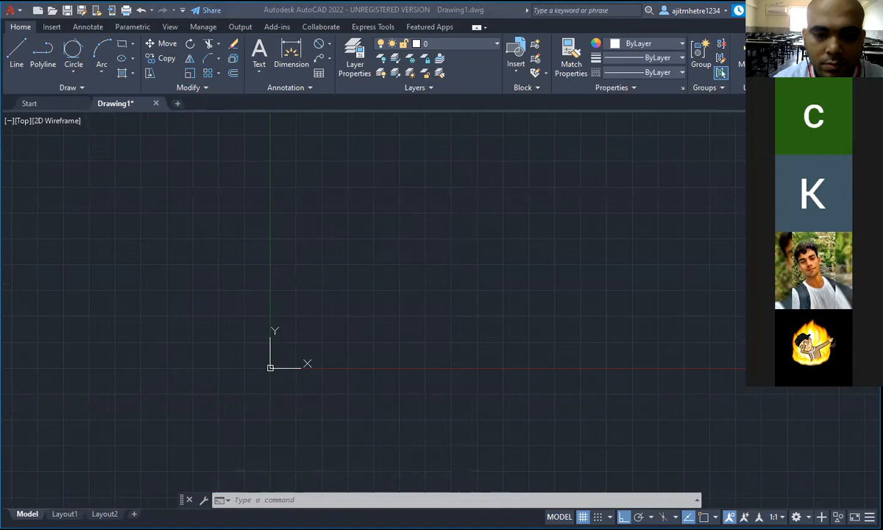
pyautogui.click(167, 186)
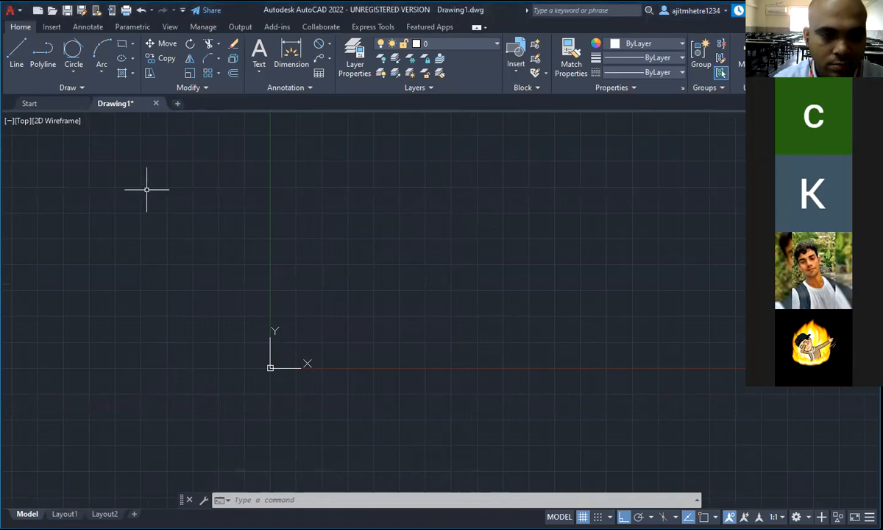
pyautogui.hotkey('ctrl', 'v')
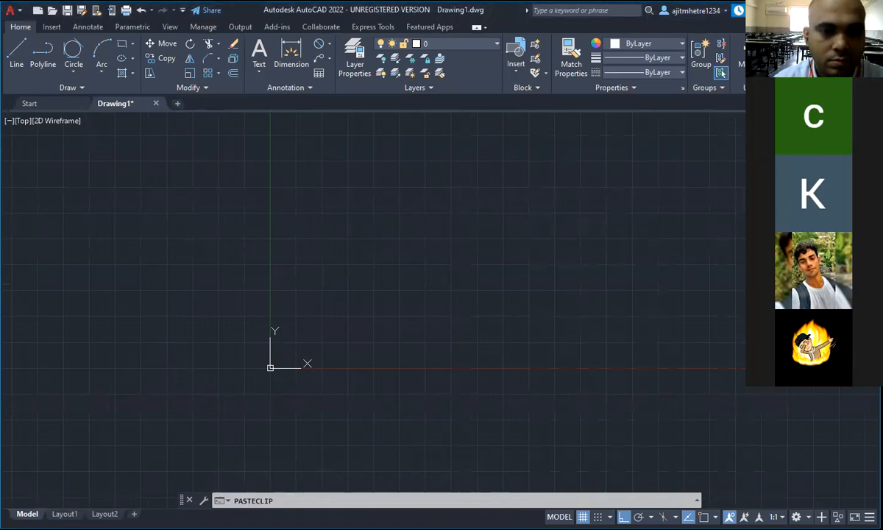
pyautogui.scroll(-5, 319, 424)
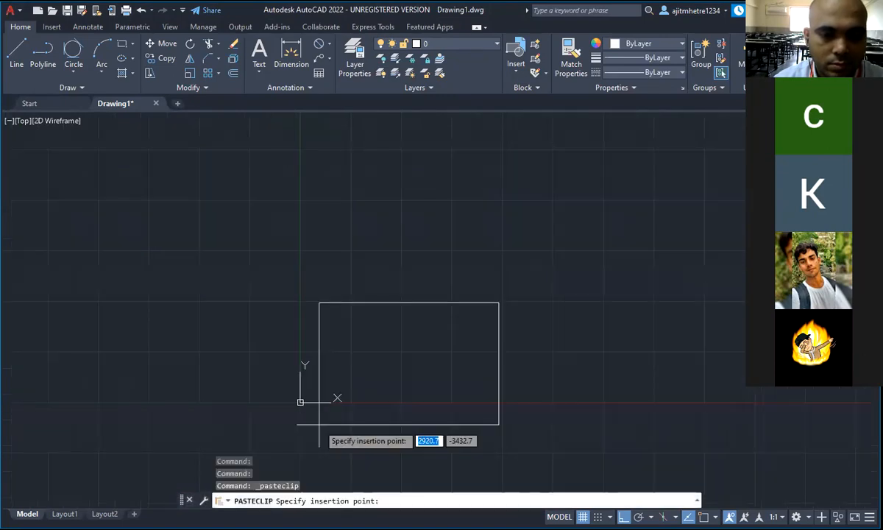
pyautogui.scroll(2, 95, 404)
pyautogui.scroll(2, 94, 404)
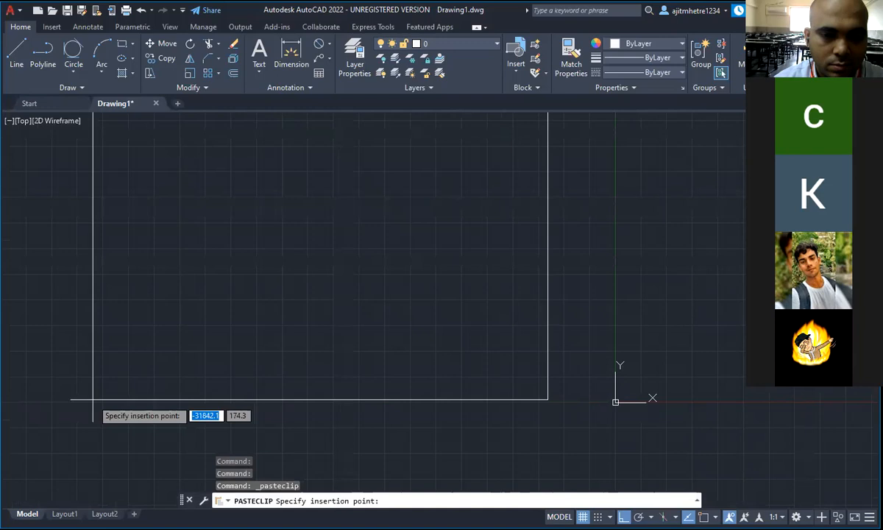
pyautogui.click(93, 431)
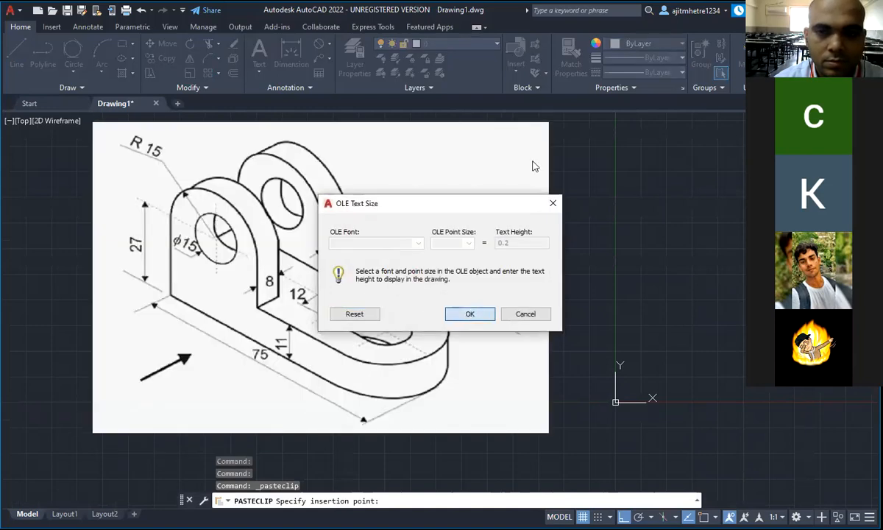
pyautogui.click(469, 315)
# Try to resize the pasted bracket picture from its upper-right corner grip
pyautogui.click(509, 131)
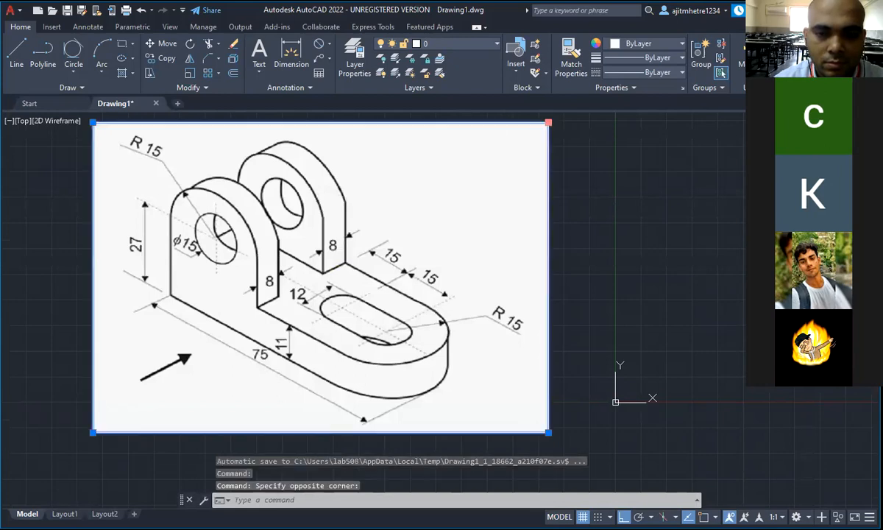
pyautogui.click(548, 123)
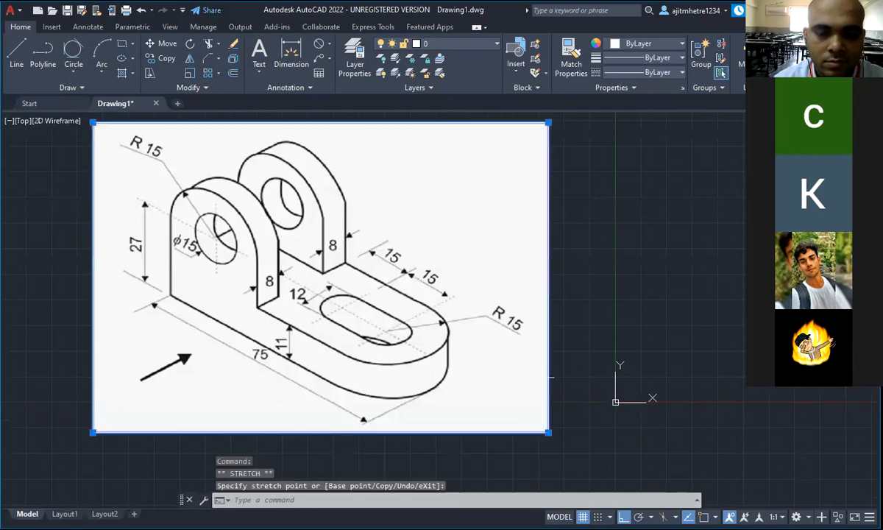
pyautogui.press('Escape')
pyautogui.press('Escape')
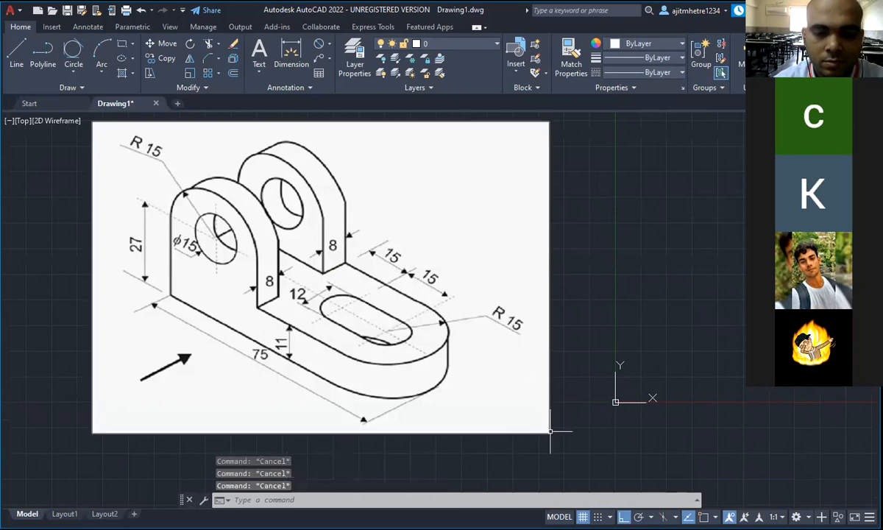
pyautogui.click(640, 269)
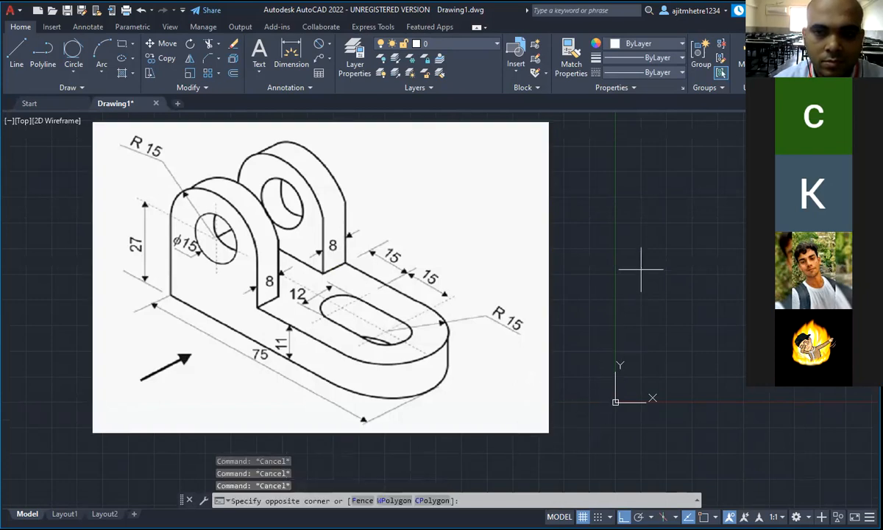
pyautogui.press('Escape')
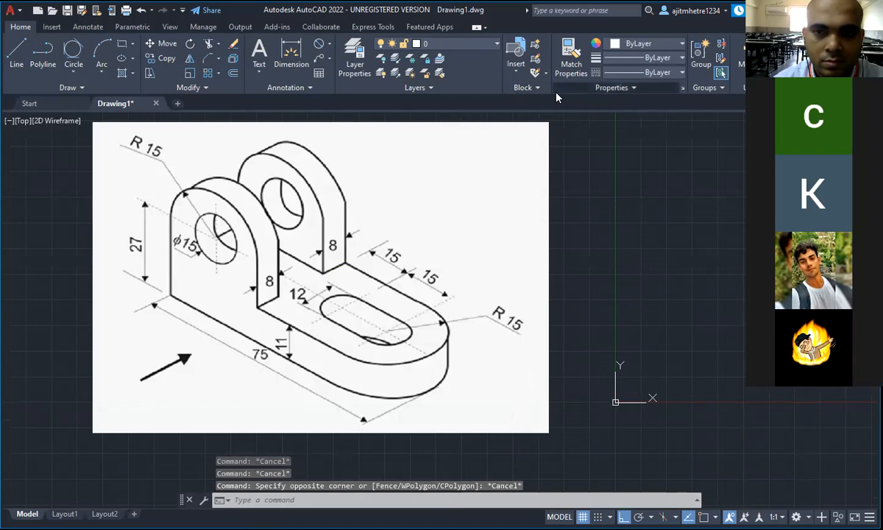
pyautogui.press('Escape')
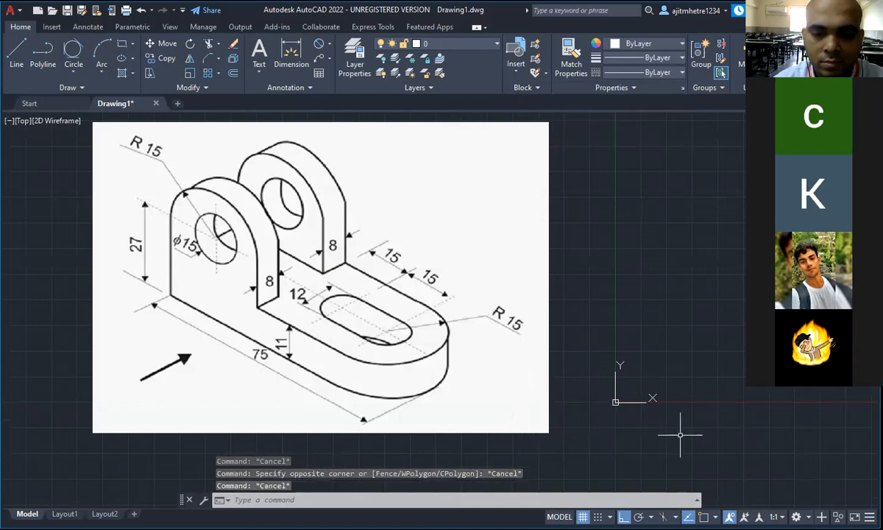
pyautogui.press('Escape')
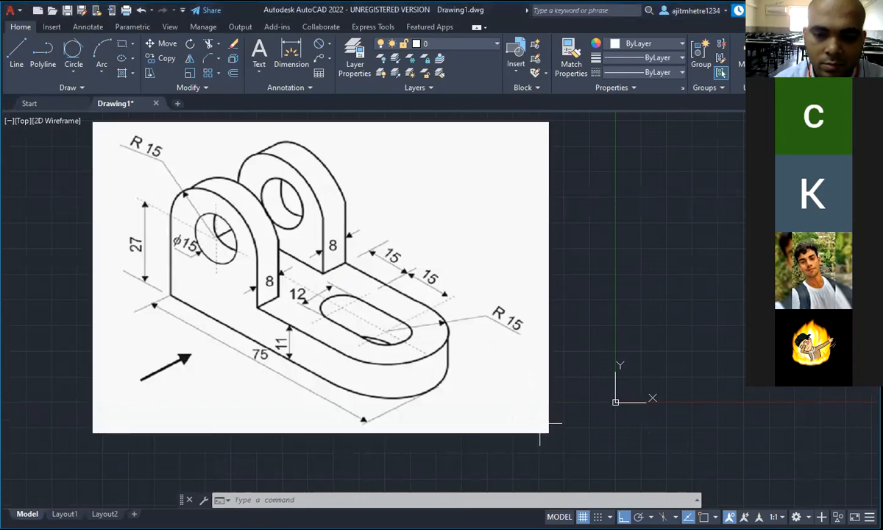
# Try to shrink the pasted bracket picture by stretching its lower-right corner grip inward
pyautogui.click(548, 433)
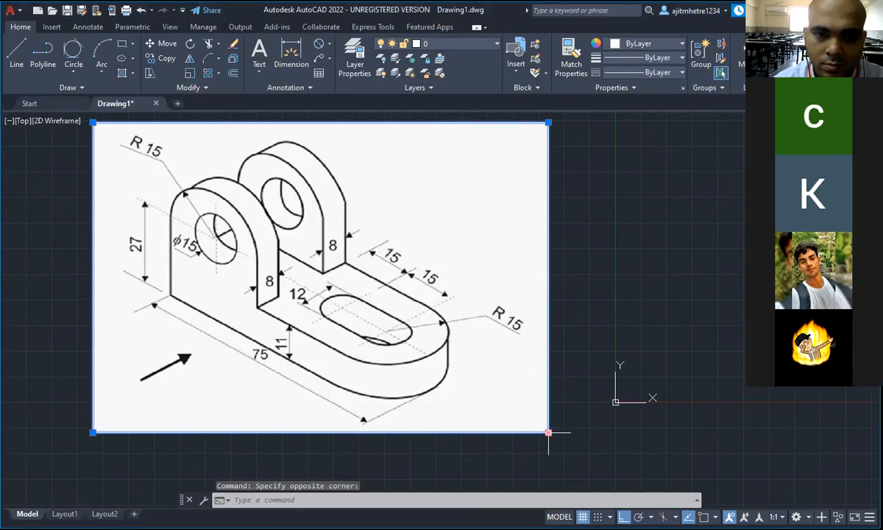
pyautogui.click(548, 433)
pyautogui.click(417, 300)
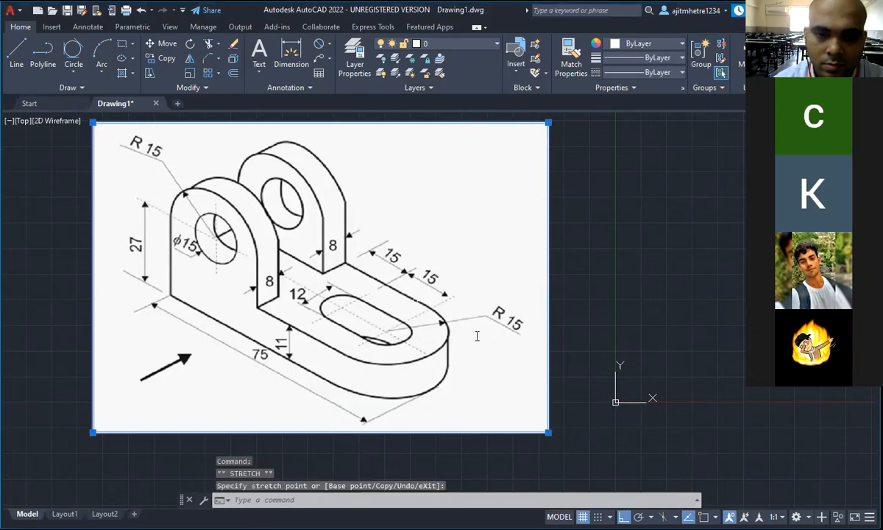
pyautogui.scroll(4, 567, 393)
pyautogui.scroll(-2, 567, 393)
pyautogui.scroll(-5, 584, 395)
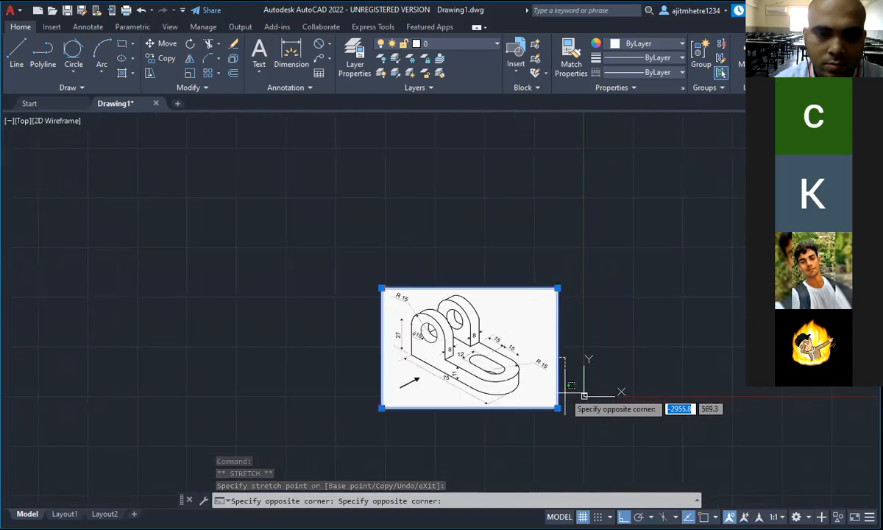
pyautogui.press('Escape')
pyautogui.press('Escape')
pyautogui.moveTo(621, 435); pyautogui.dragTo(367, 334, button='middle')
pyautogui.scroll(2, 159, 266)
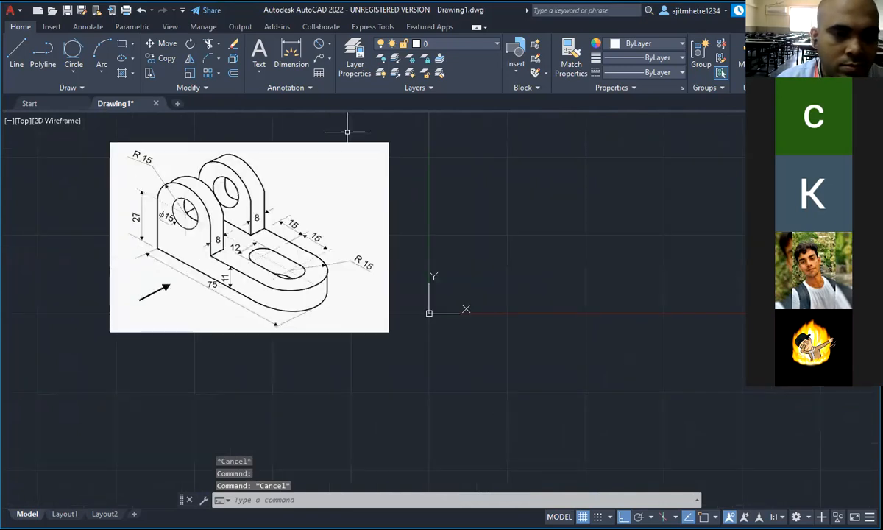
pyautogui.scroll(2, 331, 128)
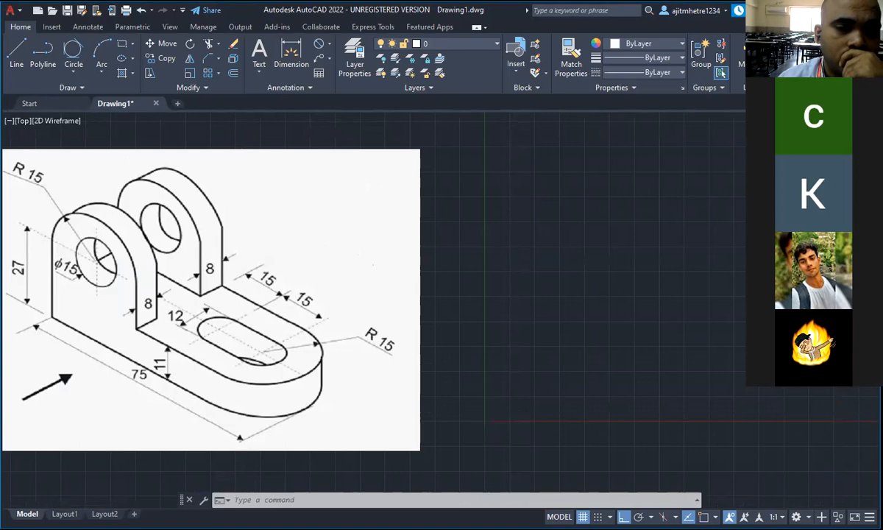
pyautogui.scroll(-2, 353, 188)
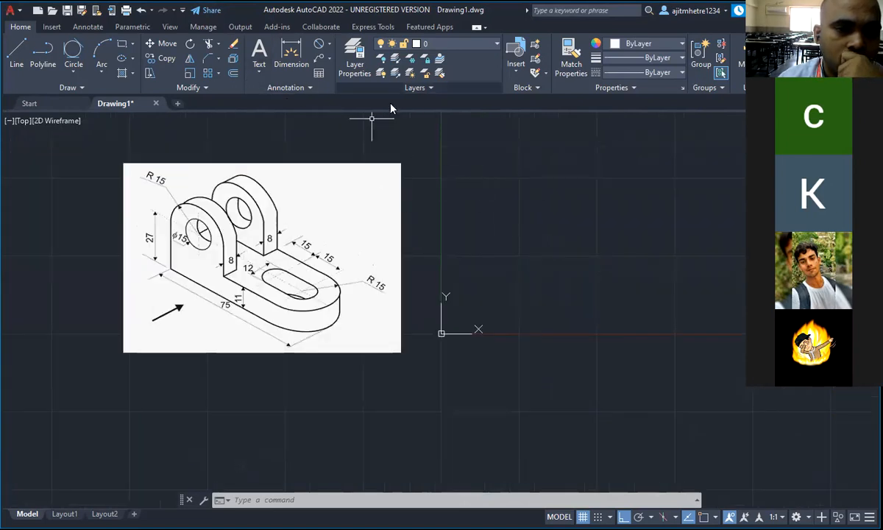
pyautogui.write('l')
pyautogui.press('Return')
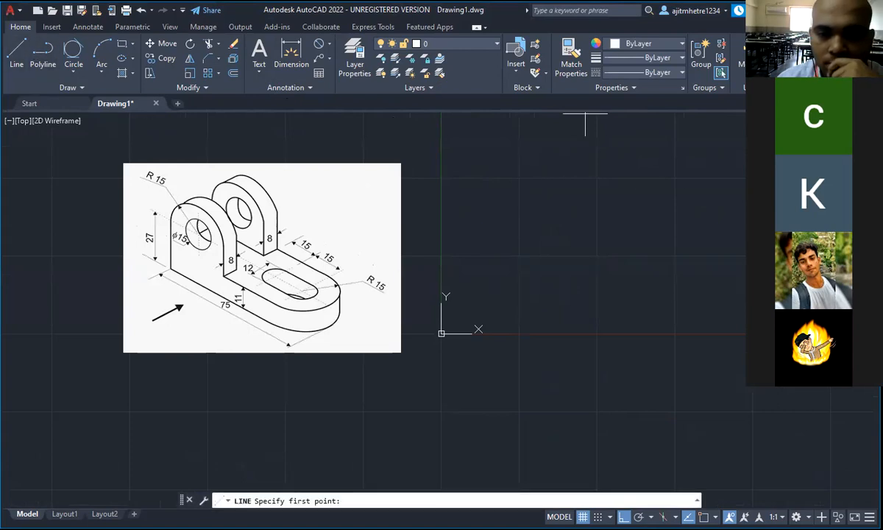
pyautogui.press('Escape')
pyautogui.press('Escape')
# Delete the pasted bracket picture from the drawing
pyautogui.click(457, 288)
pyautogui.click(395, 319)
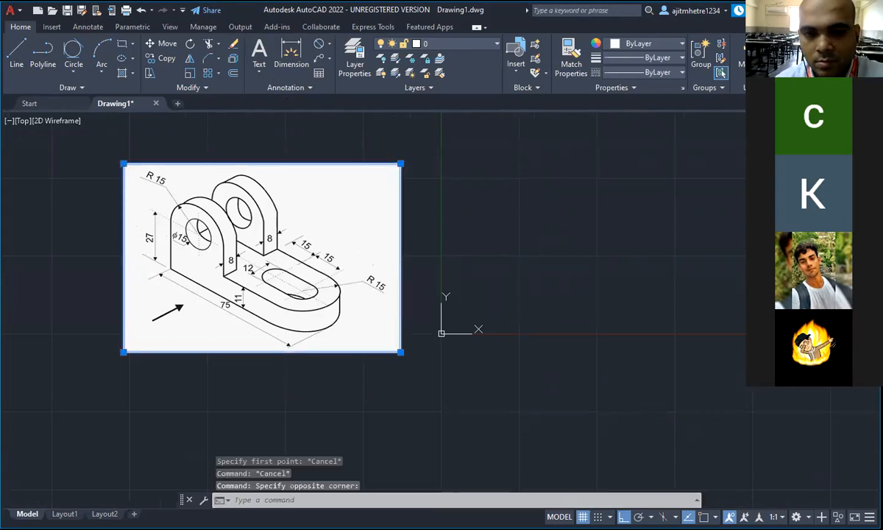
pyautogui.press('Delete')
pyautogui.scroll(4, 593, 317)
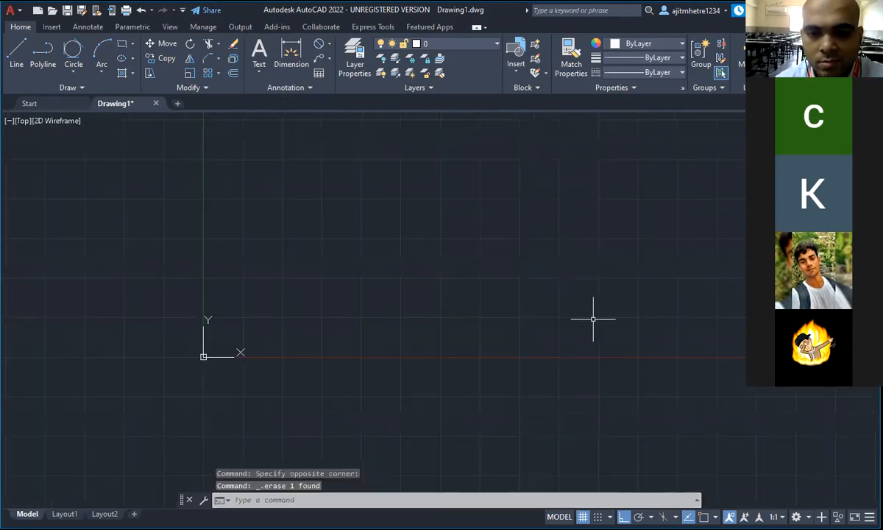
pyautogui.scroll(-5, 283, 349)
pyautogui.scroll(4, 386, 355)
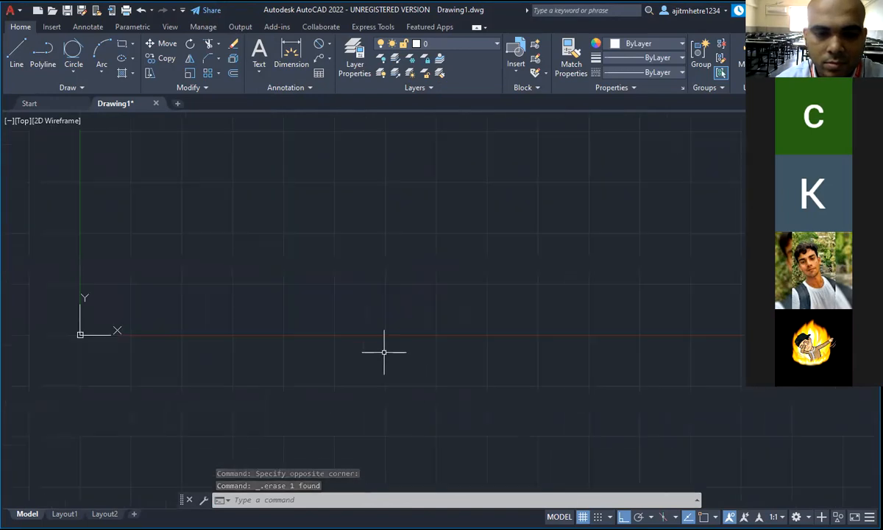
pyautogui.scroll(4, 40, 276)
pyautogui.scroll(-4, 450, 234)
pyautogui.scroll(-4, 420, 191)
pyautogui.scroll(4, 464, 132)
pyautogui.click(16, 51)
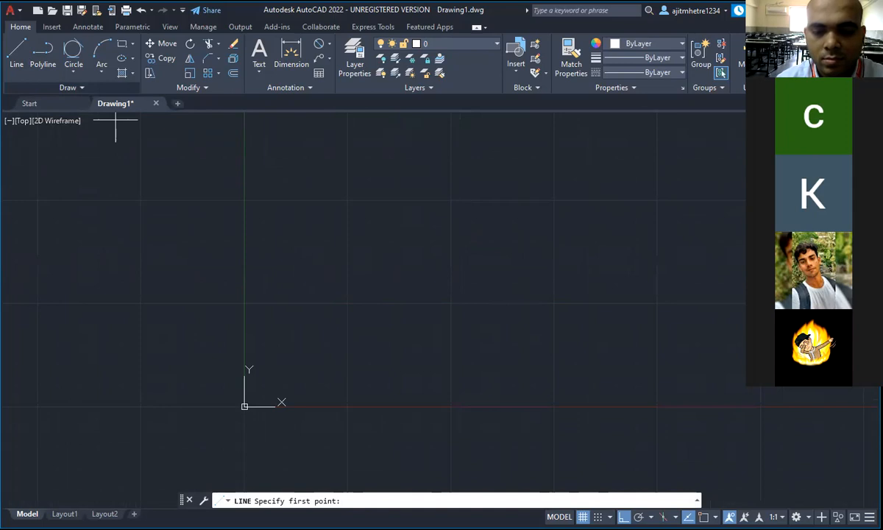
pyautogui.press('Escape')
pyautogui.press('Escape')
pyautogui.press('Escape')
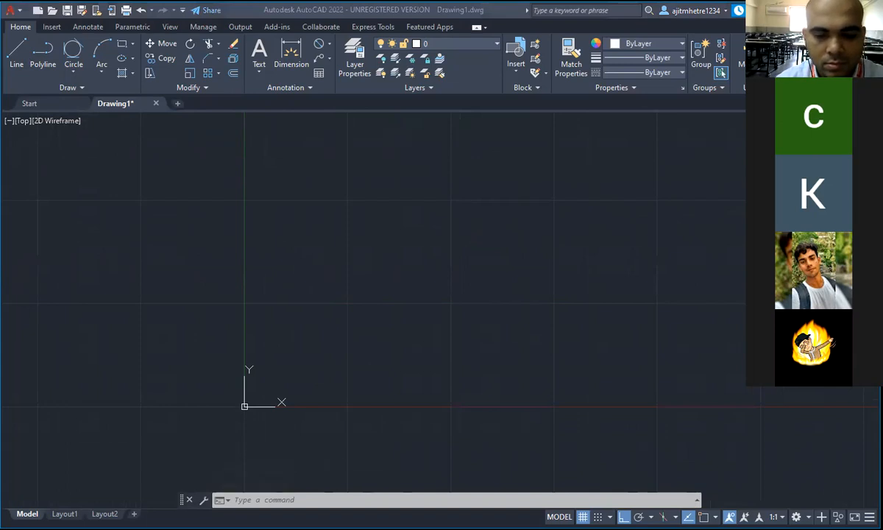
# Paste the copied bracket picture with its lower-left corner at about -127.1, -22.6 and accept the default OLE text size
pyautogui.click(136, 293)
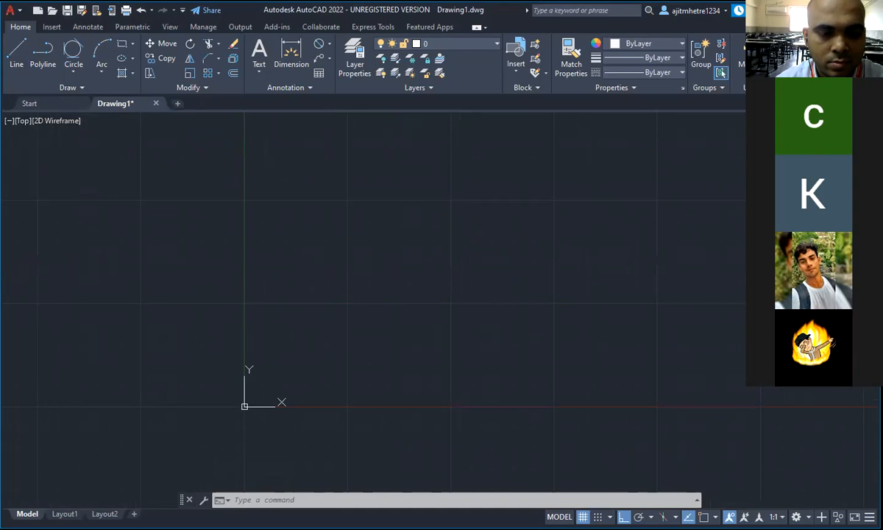
pyautogui.hotkey('ctrl', 'v')
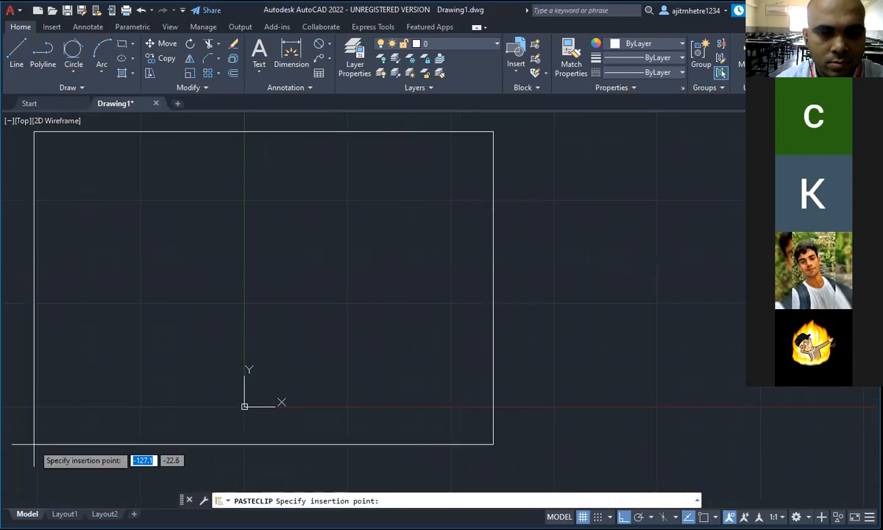
pyautogui.click(34, 443)
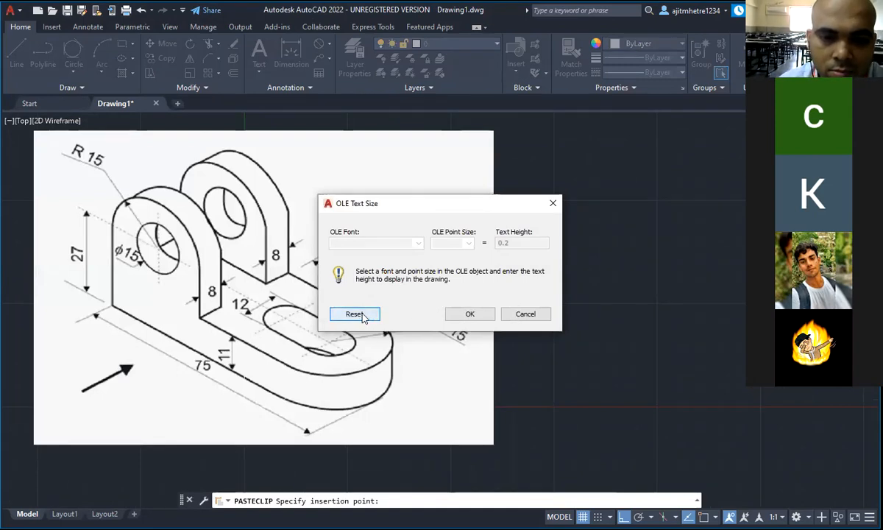
pyautogui.click(471, 315)
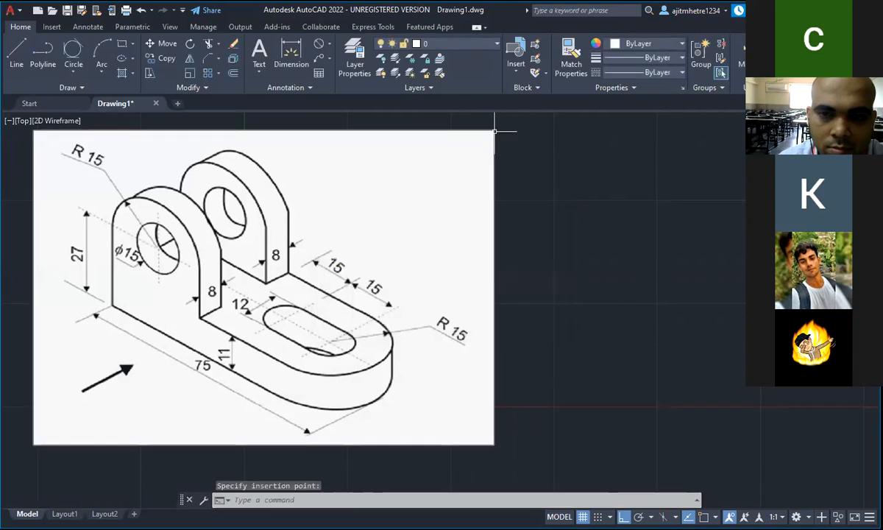
# Select the pasted bracket picture and shift it to the left and slightly down
pyautogui.click(494, 131)
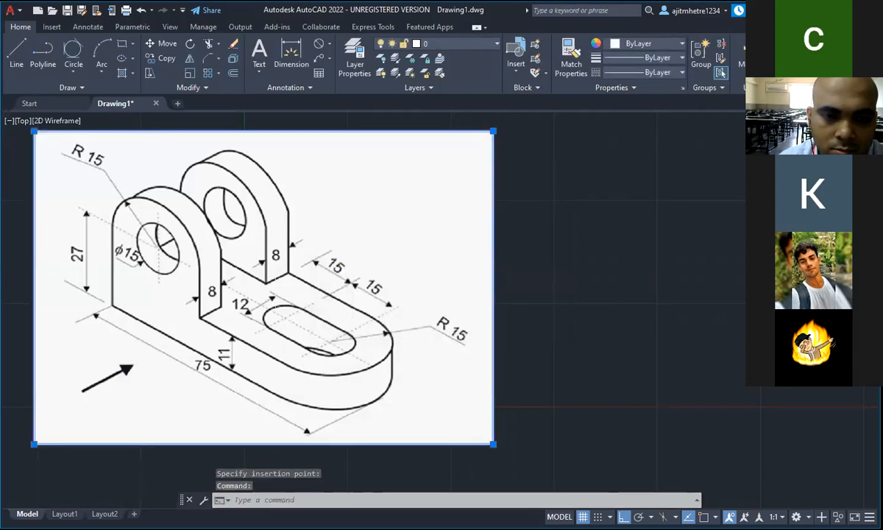
pyautogui.click(261, 292)
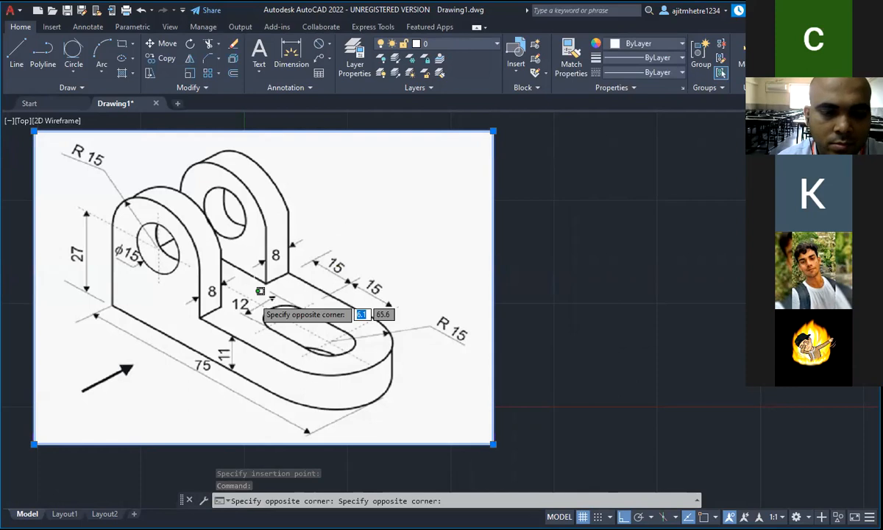
pyautogui.moveTo(260, 291); pyautogui.dragTo(166, 319)
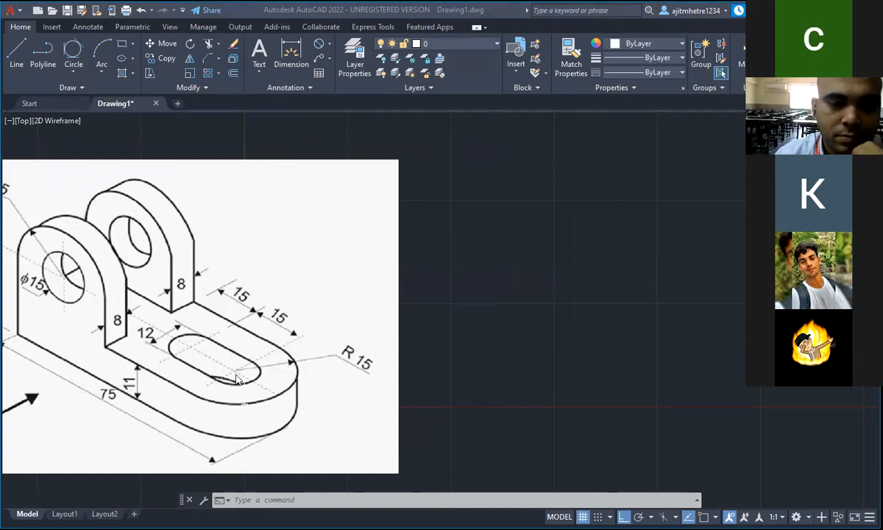
pyautogui.scroll(-2, 397, 327)
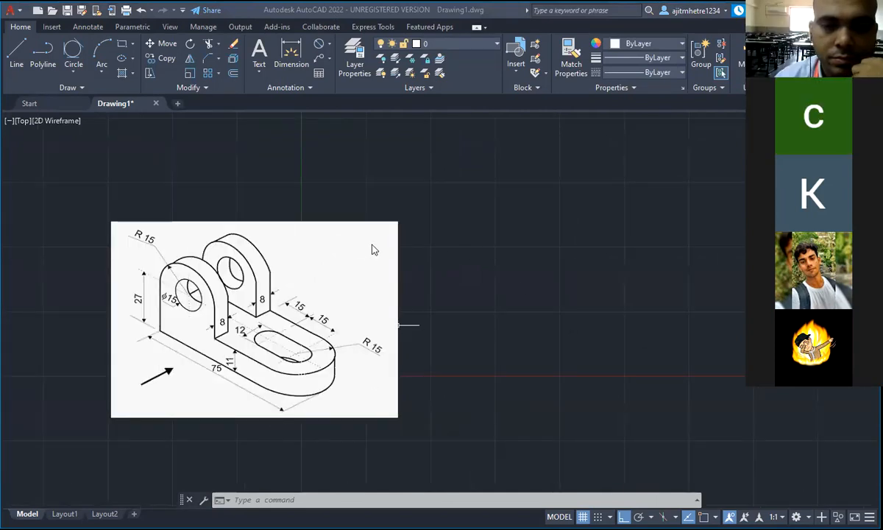
# Move the bracket picture horizontally farther to the left with the Move command
pyautogui.click(347, 253)
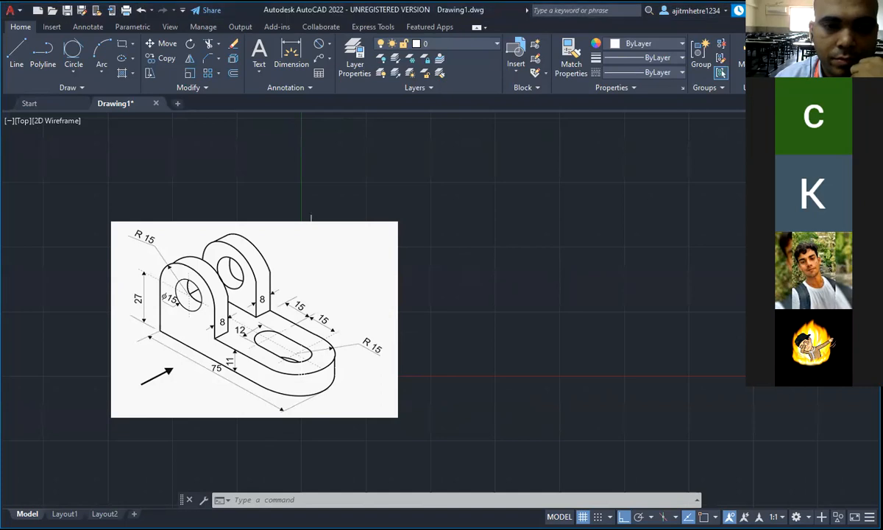
pyautogui.click(310, 219)
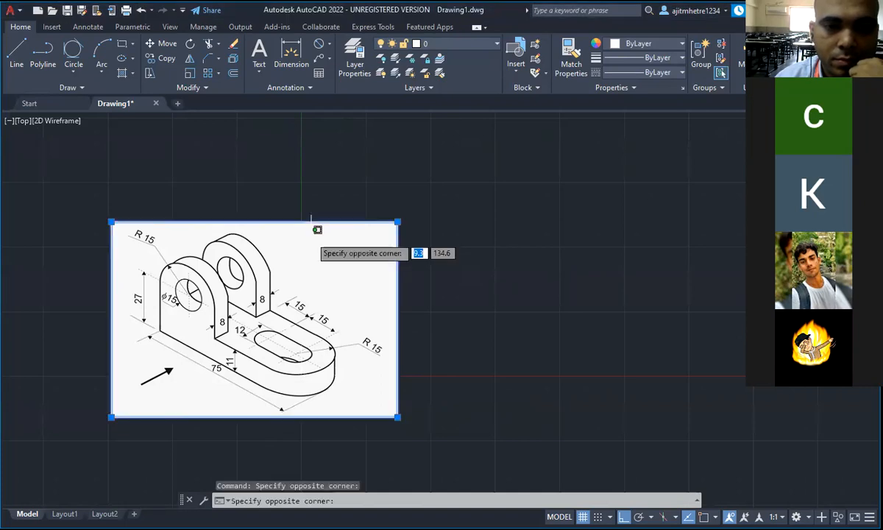
pyautogui.click(310, 218)
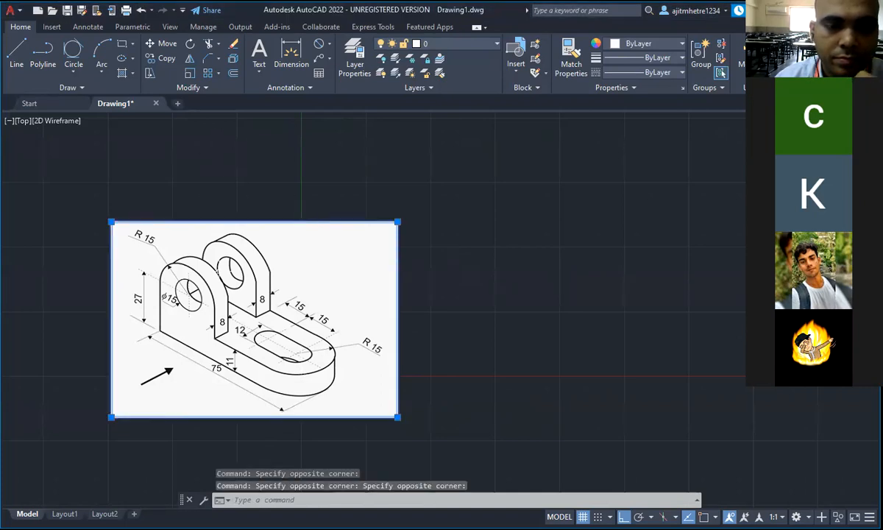
pyautogui.press('Escape')
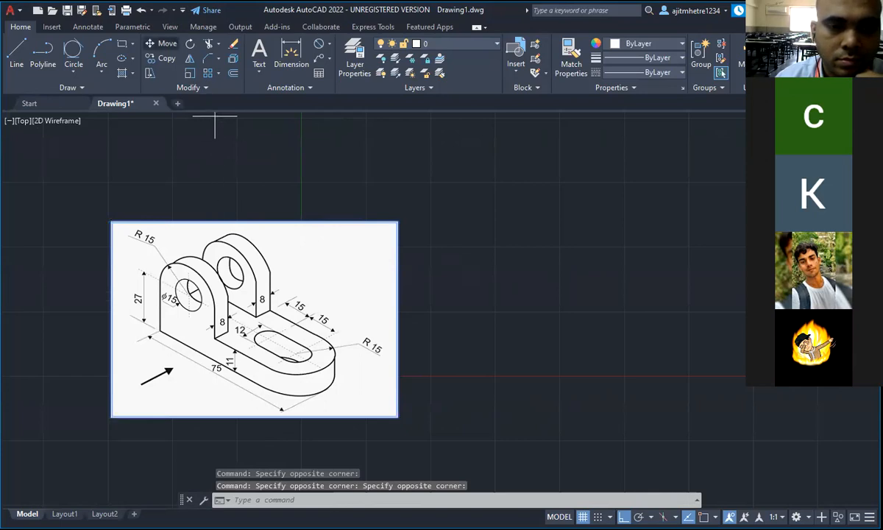
pyautogui.click(263, 208)
pyautogui.click(181, 208)
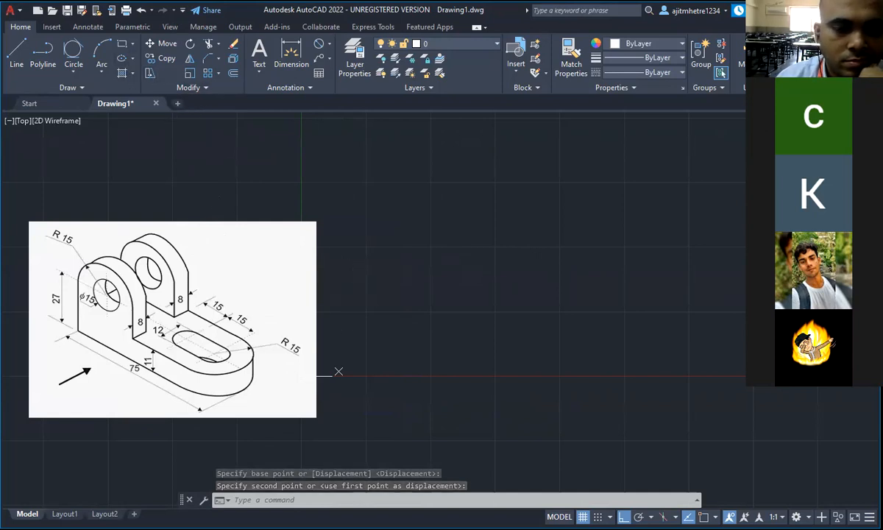
# Try to resize the bracket picture from its lower-right corner grip and open its properties
pyautogui.click(318, 417)
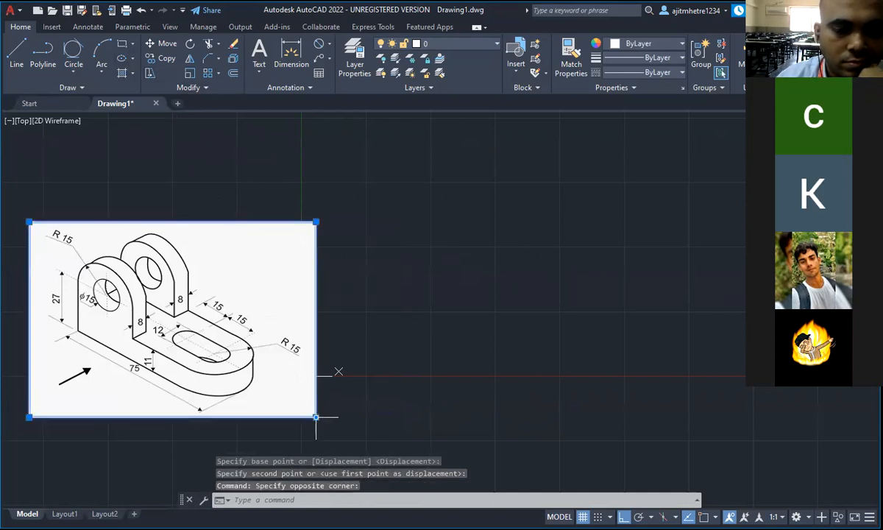
pyautogui.click(316, 417)
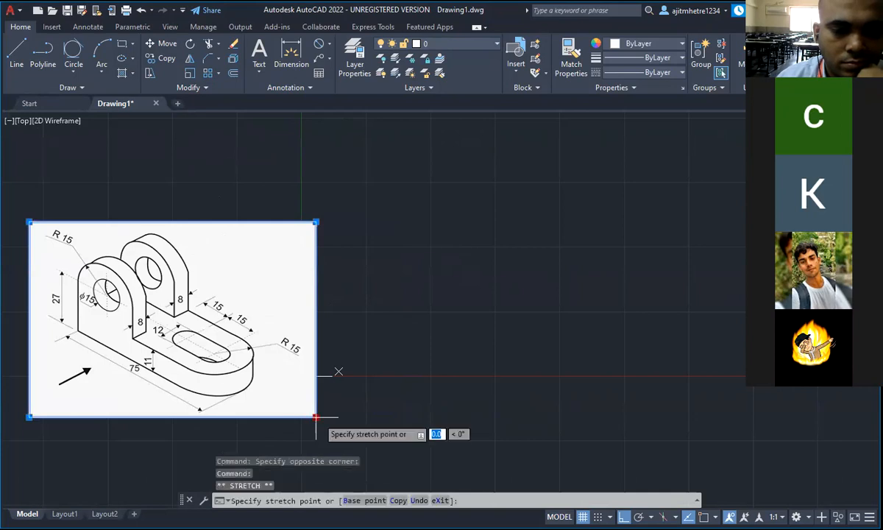
pyautogui.click(317, 417)
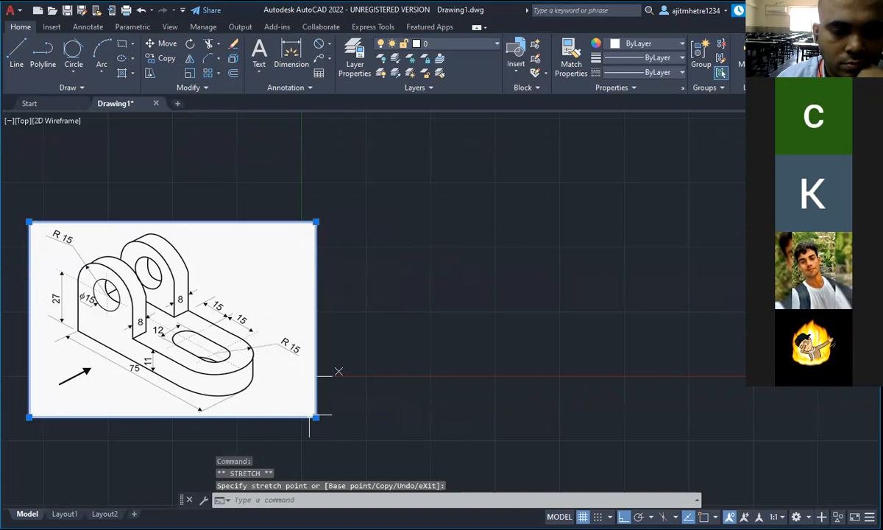
pyautogui.hotkey('ctrl', '1')
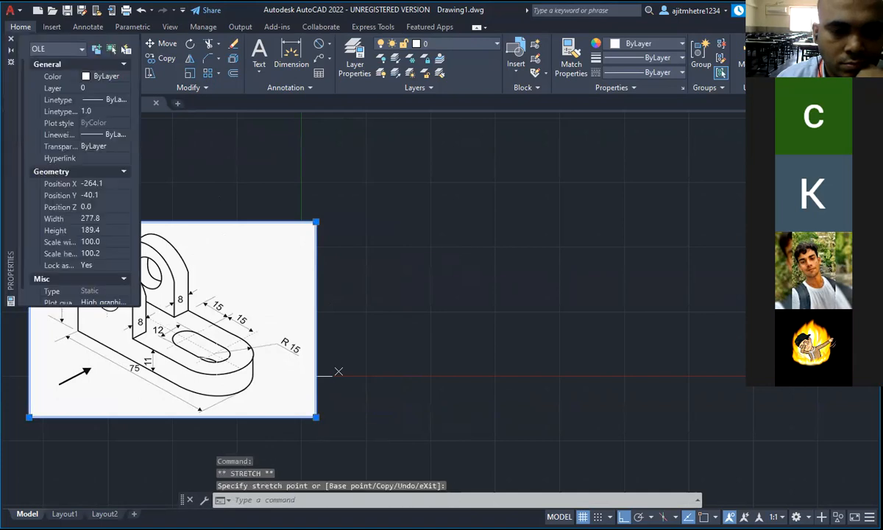
# Move the bracket picture up and to the right so its lower edge sits just above the X axis, and close its properties
pyautogui.click(339, 372)
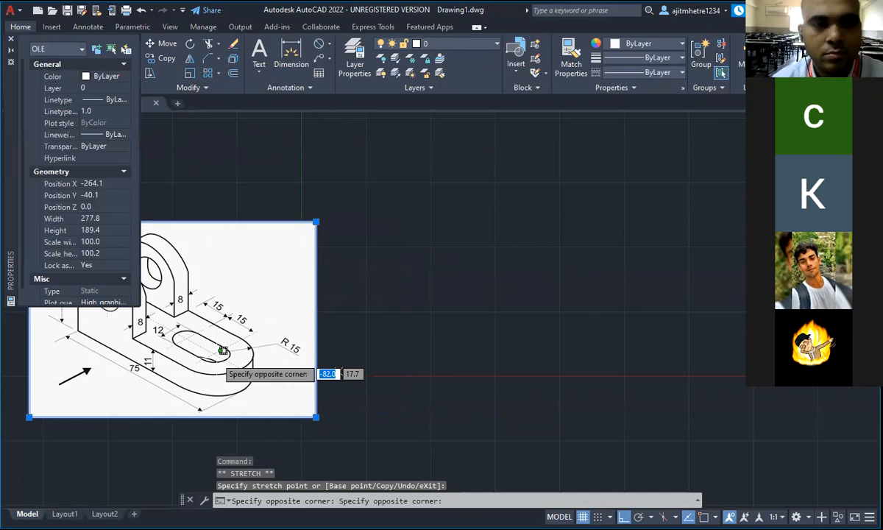
pyautogui.press('Escape')
pyautogui.press('Escape')
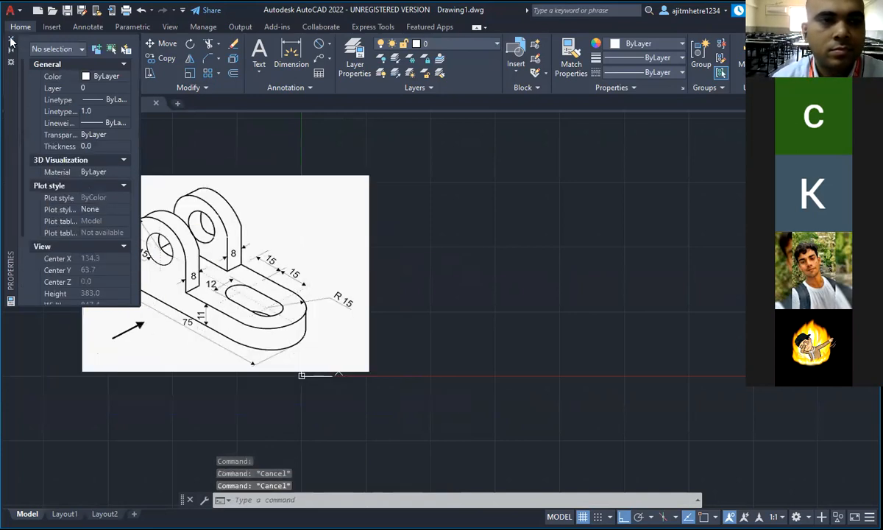
pyautogui.scroll(-4, 411, 343)
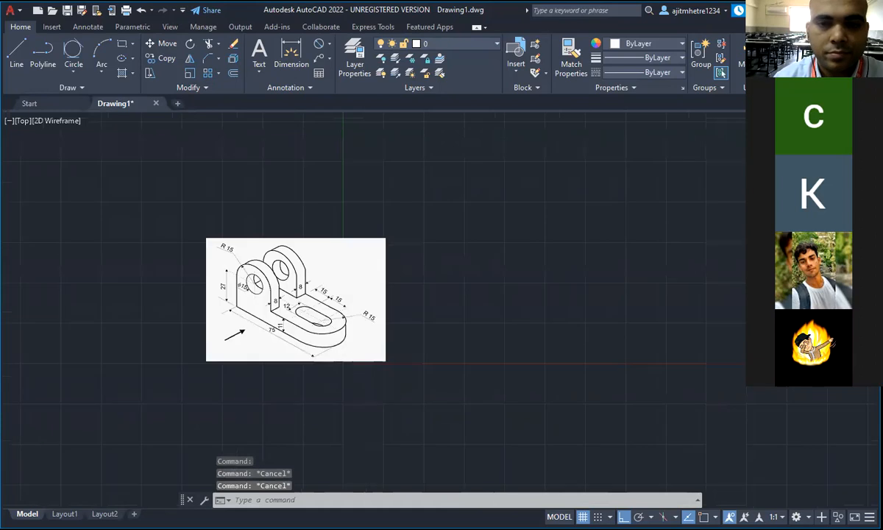
pyautogui.scroll(2, 628, 359)
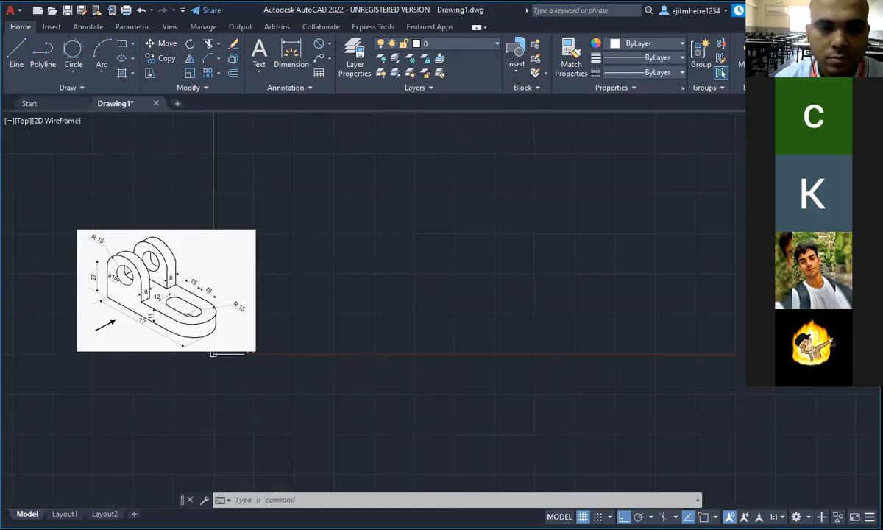
pyautogui.scroll(2, 143, 286)
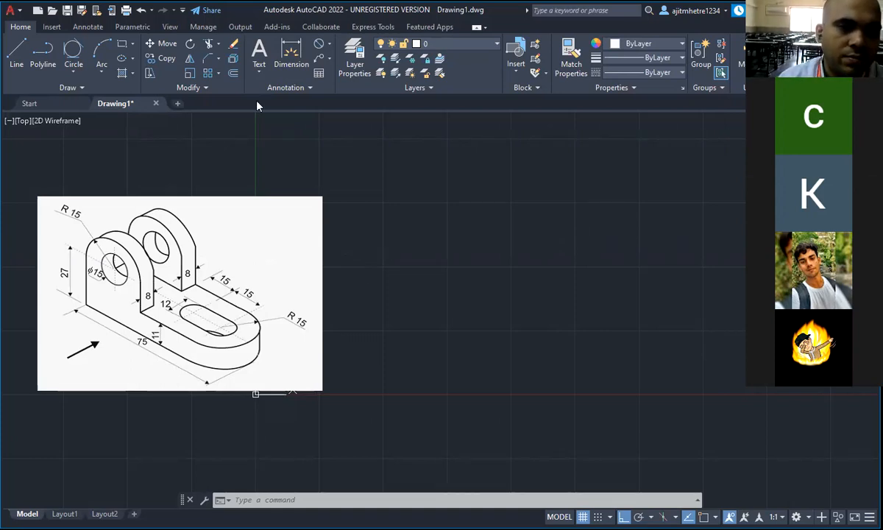
pyautogui.press('Escape')
pyautogui.press('Escape')
pyautogui.press('Escape')
pyautogui.click(421, 195)
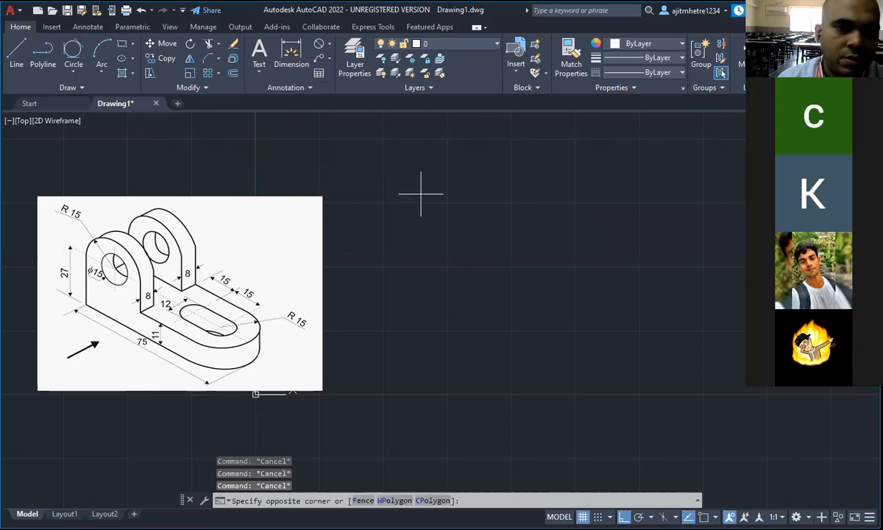
pyautogui.press('Escape')
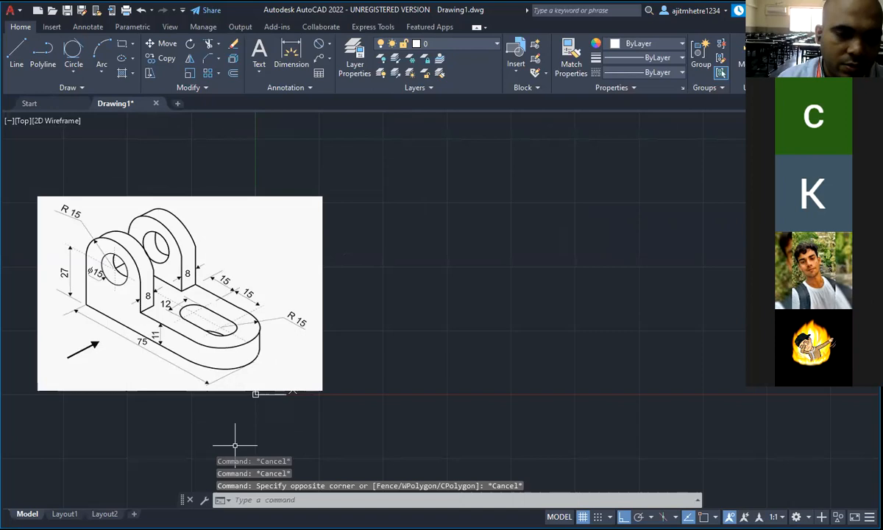
pyautogui.hotkey('alt', 'Tab')
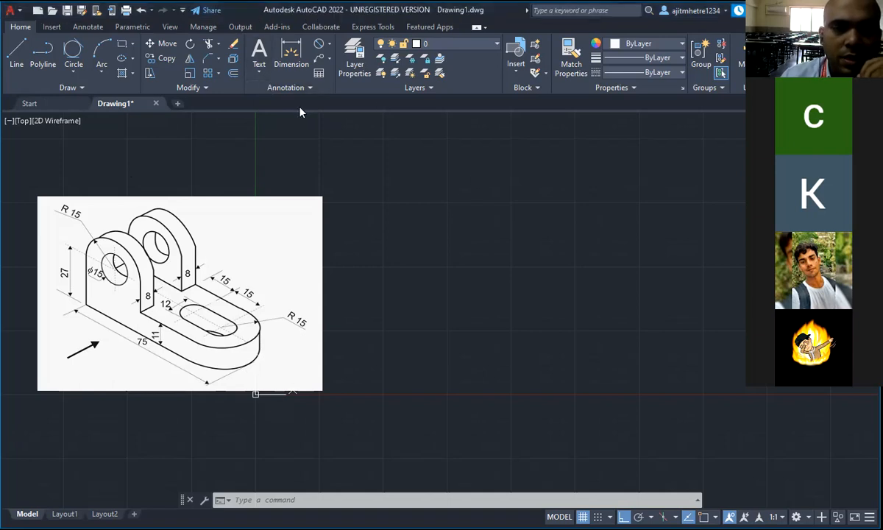
# Create a multiline text above and beside the bracket picture with the first line "F.V = Length and Height"
pyautogui.click(259, 77)
pyautogui.click(285, 92)
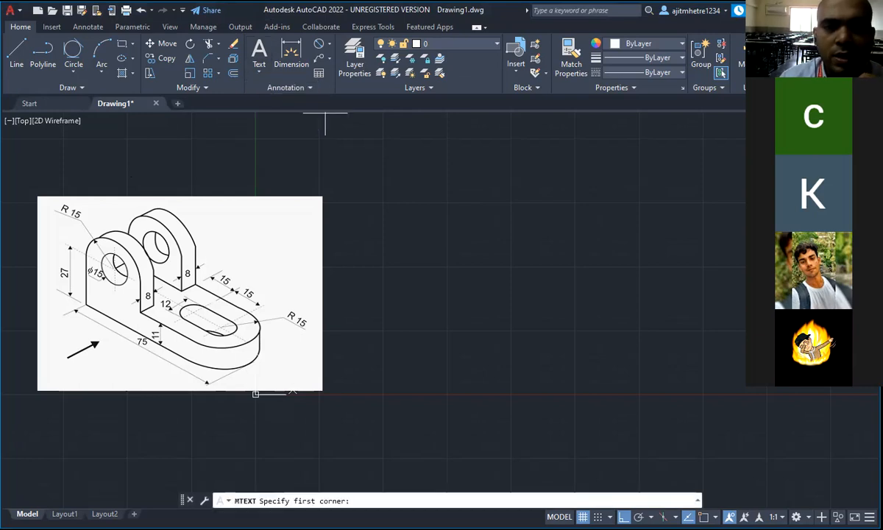
pyautogui.click(353, 130)
pyautogui.click(510, 135)
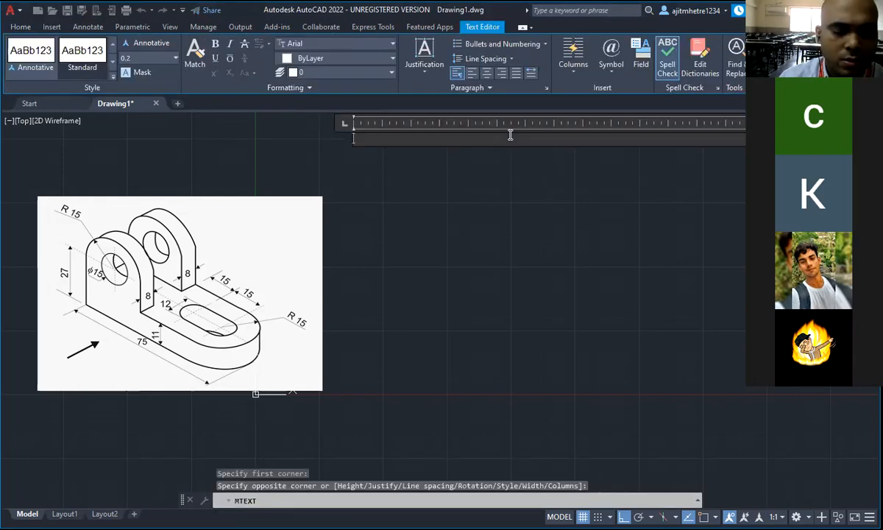
pyautogui.write('F.V')
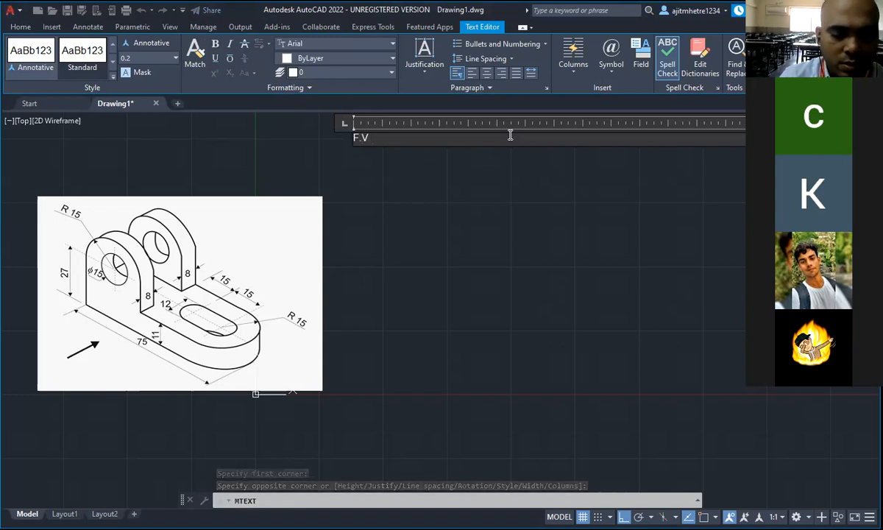
pyautogui.write('=')
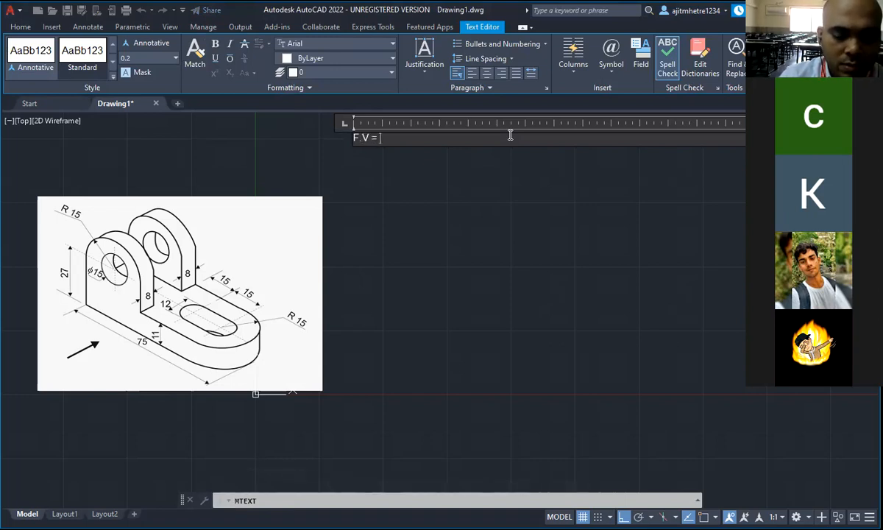
pyautogui.write(' Length ')
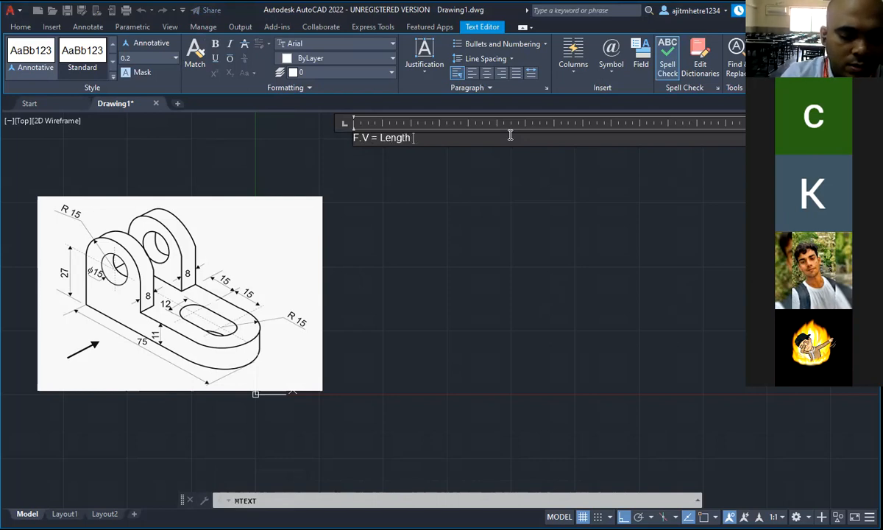
pyautogui.write('and Wi')
pyautogui.press('BackSpace')
pyautogui.write('HGeight')
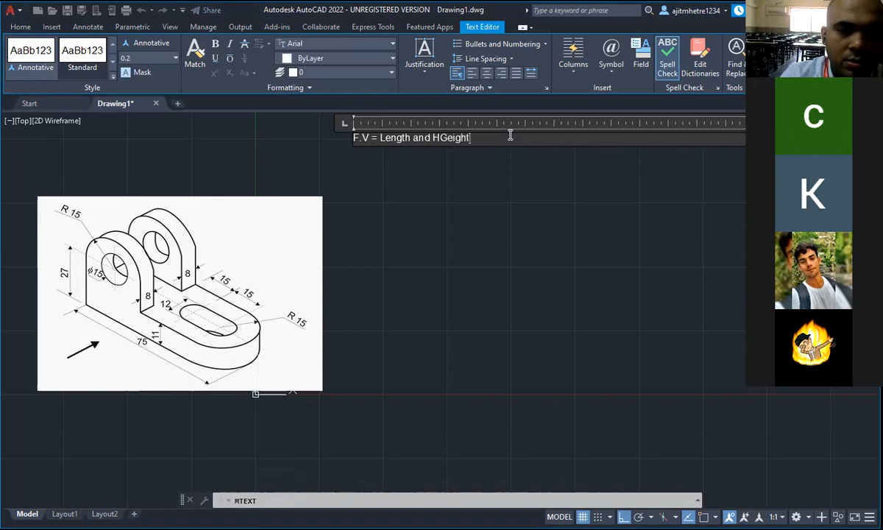
pyautogui.click(445, 140)
pyautogui.press('BackSpace')
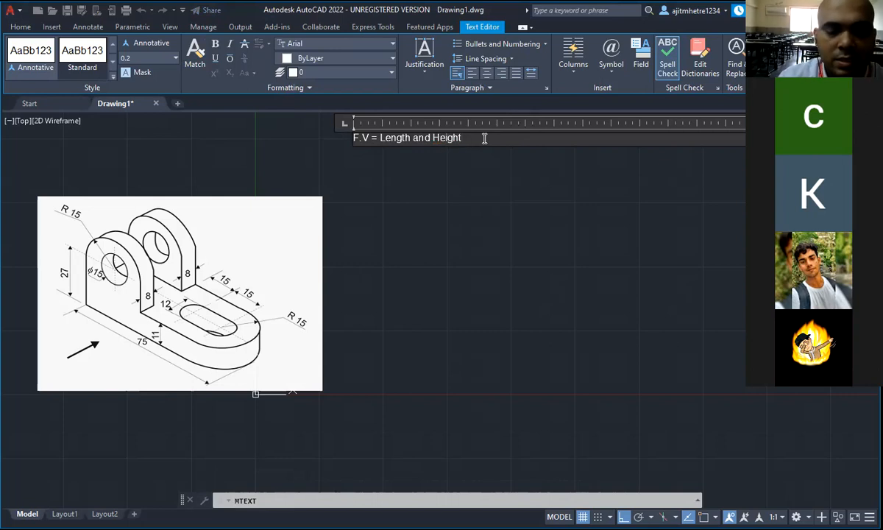
# Add a second line reading "T.V = Length & Width" to the multiline text
pyautogui.press('Return')
pyautogui.write('T.V')
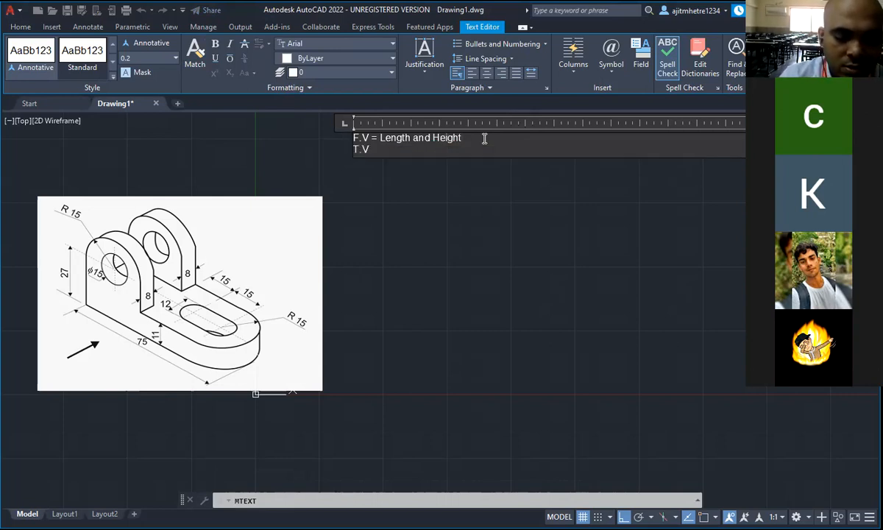
pyautogui.write(' =')
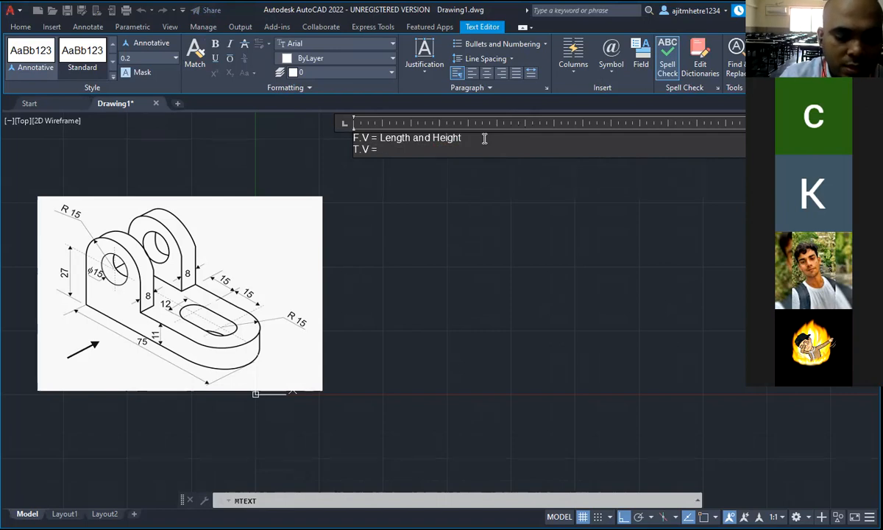
pyautogui.write(' Length')
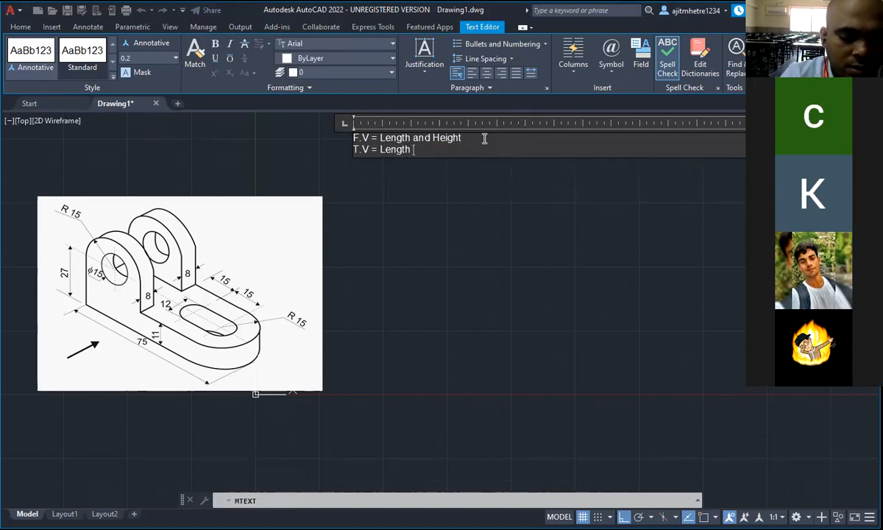
pyautogui.write(' &')
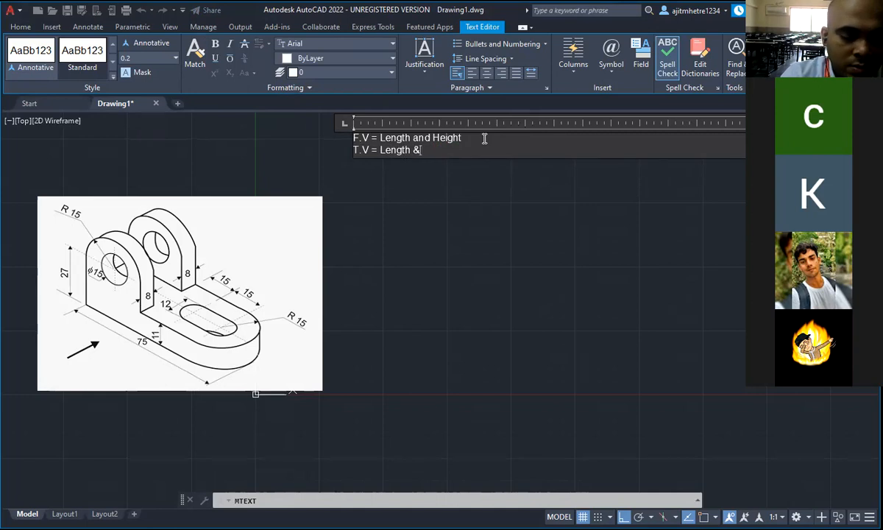
pyautogui.write(' Width')
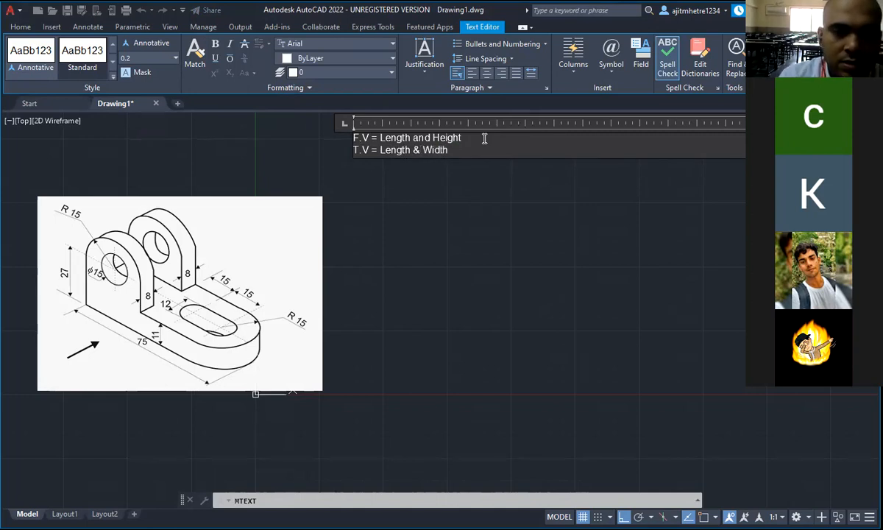
# Add a third line reading "Side View = Width and height" to the multiline text and correct its typos
pyautogui.press('Return')
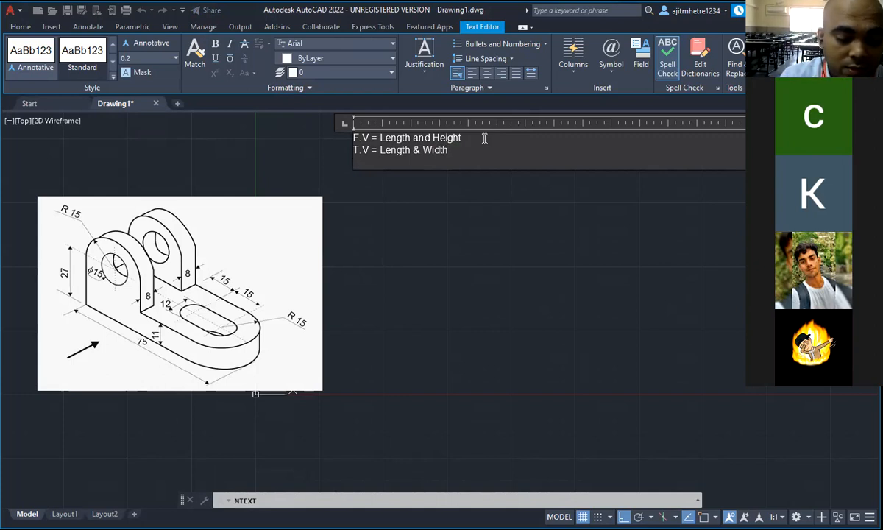
pyautogui.write('Side Voiew')
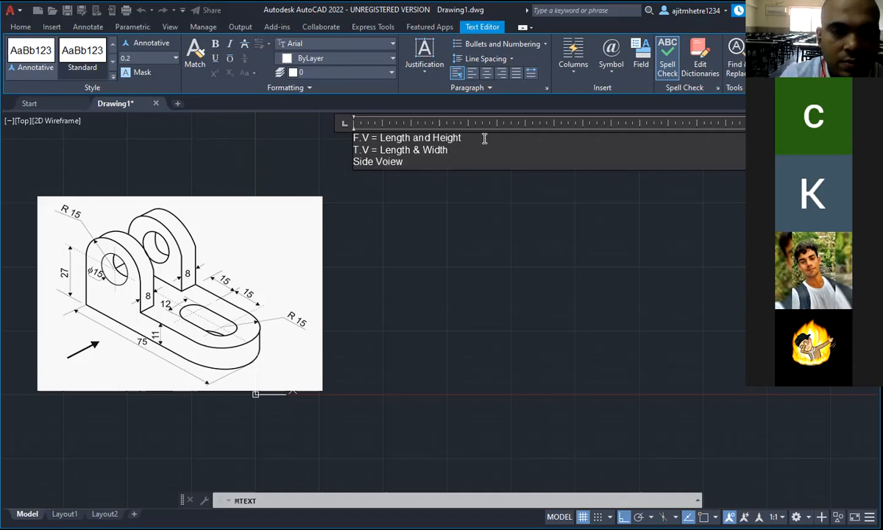
pyautogui.press('BackSpace')
pyautogui.press('BackSpace')
pyautogui.press('BackSpace')
pyautogui.press('BackSpace')
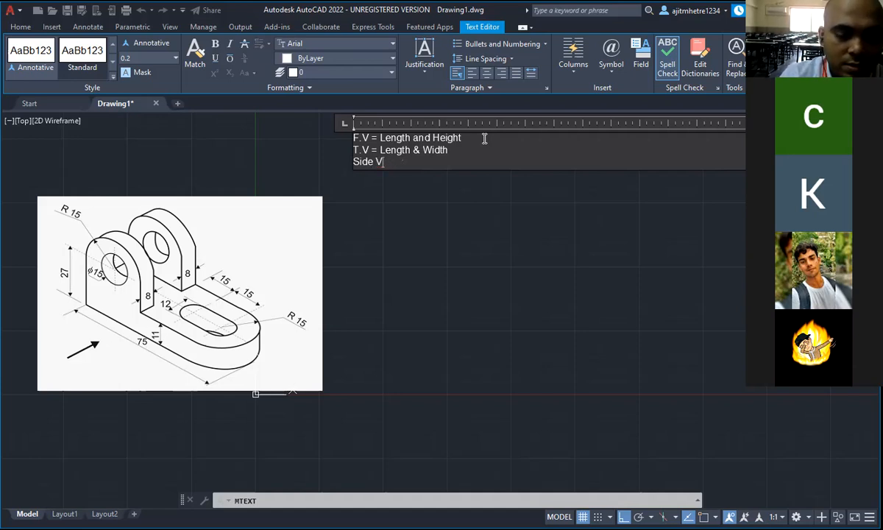
pyautogui.write('iew =')
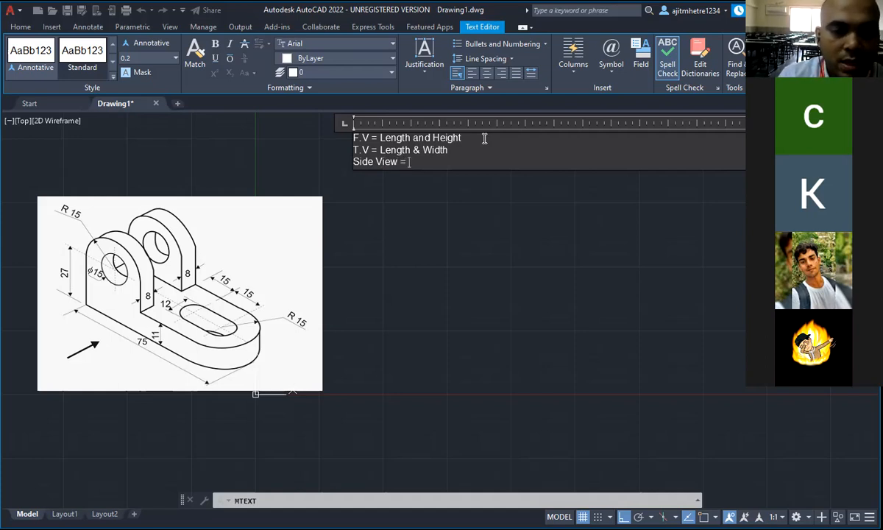
pyautogui.write(' Widh')
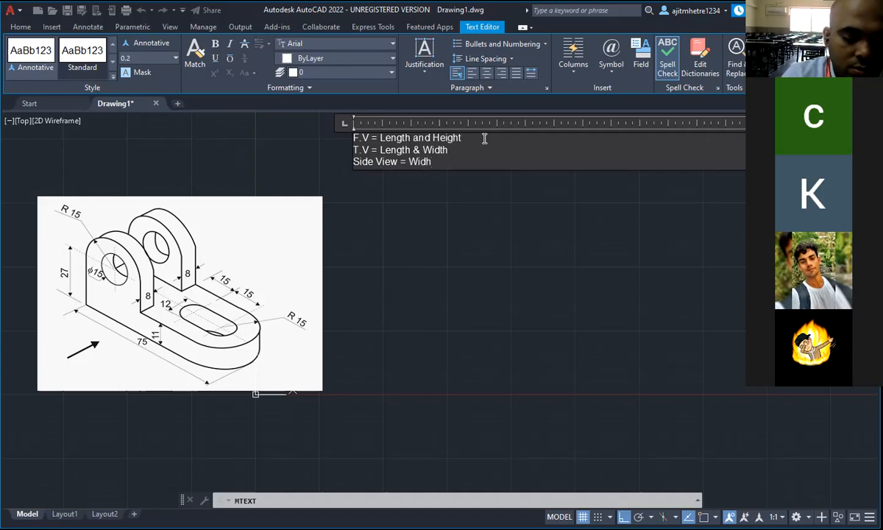
pyautogui.press('BackSpace')
pyautogui.write('th')
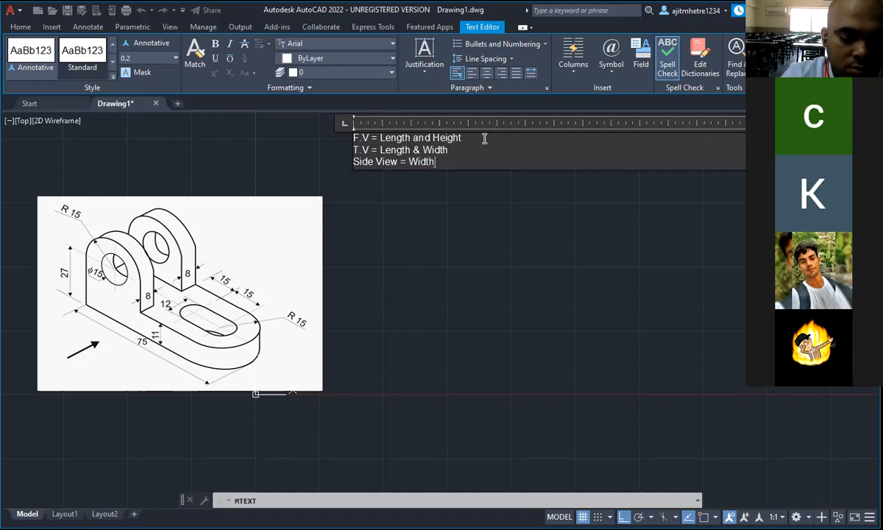
pyautogui.write(' amnd hgeight')
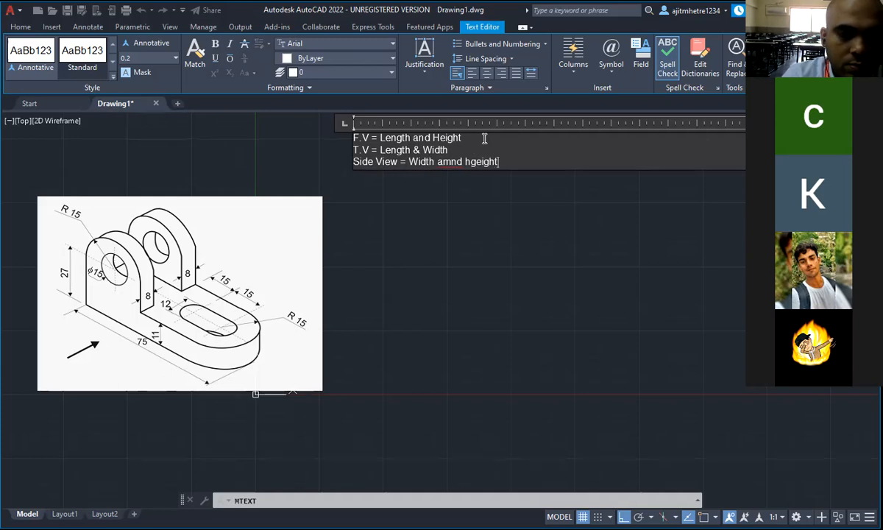
pyautogui.click(475, 159)
pyautogui.press('BackSpace')
pyautogui.click(451, 161)
pyautogui.press('BackSpace')
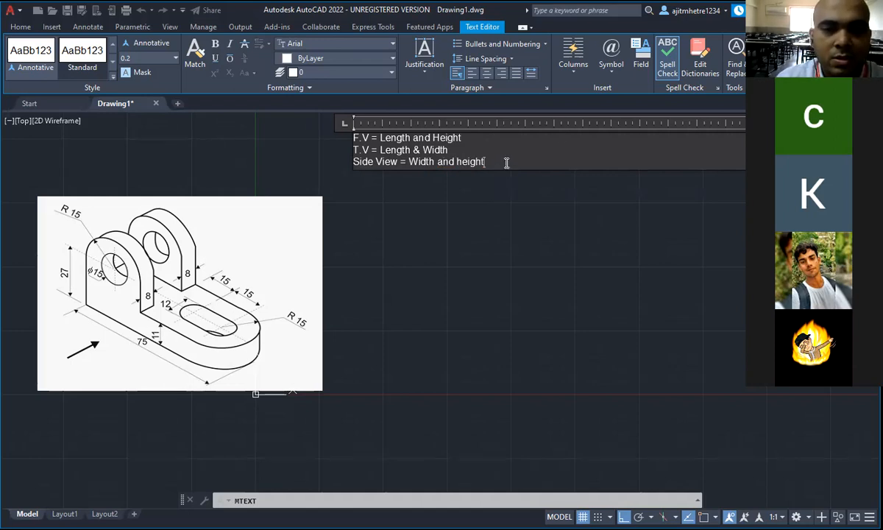
# Set the text height of all three note lines to 5 and finish editing the text
pyautogui.moveTo(506, 162); pyautogui.dragTo(353, 136)
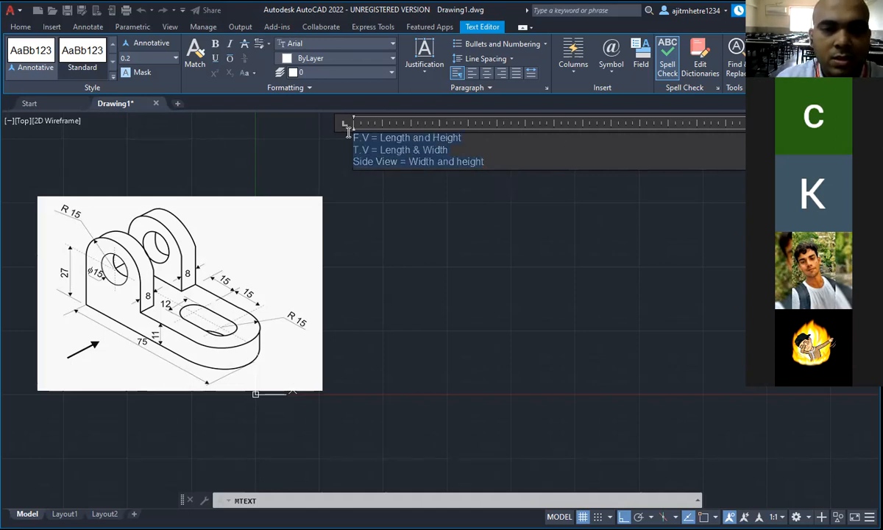
pyautogui.click(176, 58)
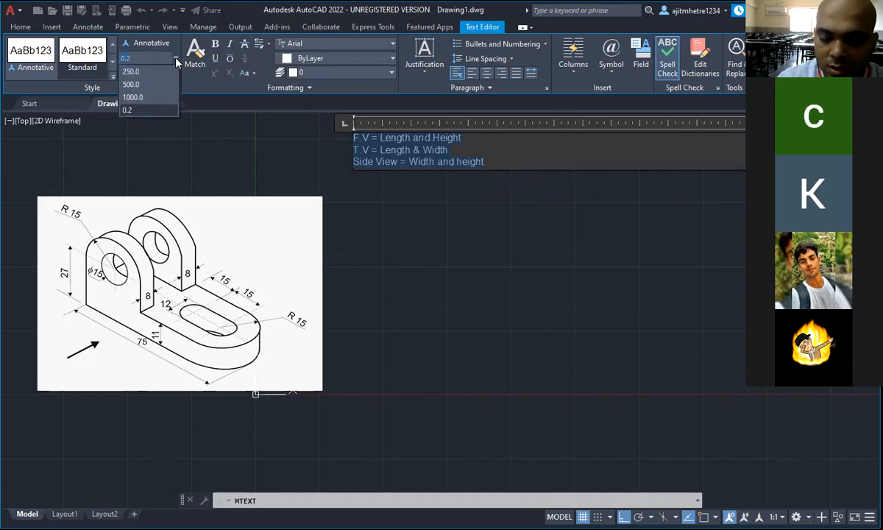
pyautogui.press('Up')
pyautogui.press('Up')
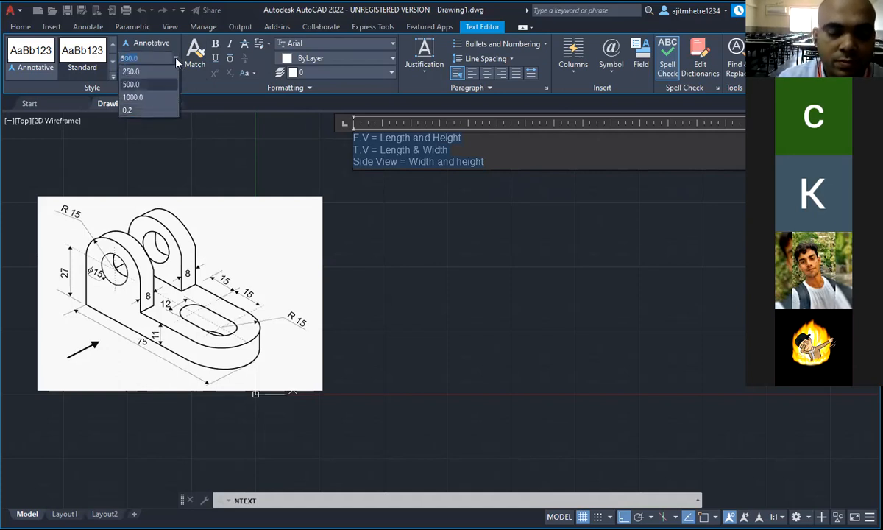
pyautogui.write('5')
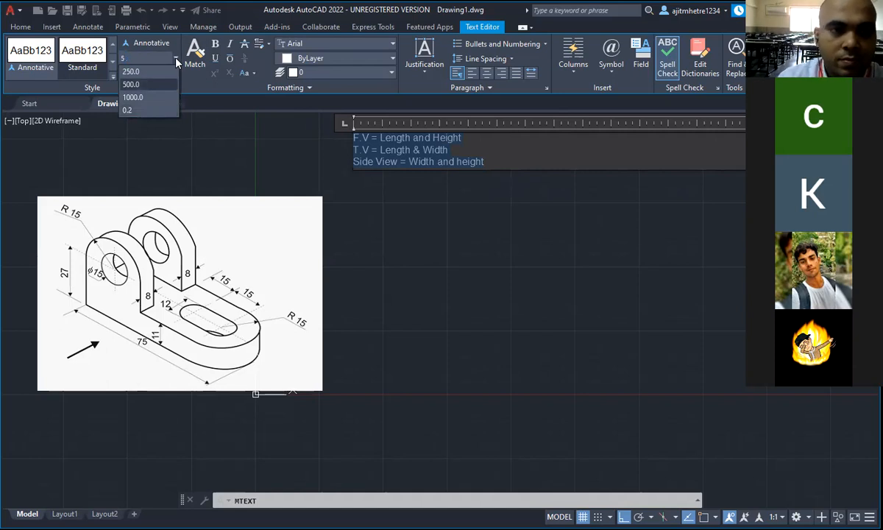
pyautogui.press('Return')
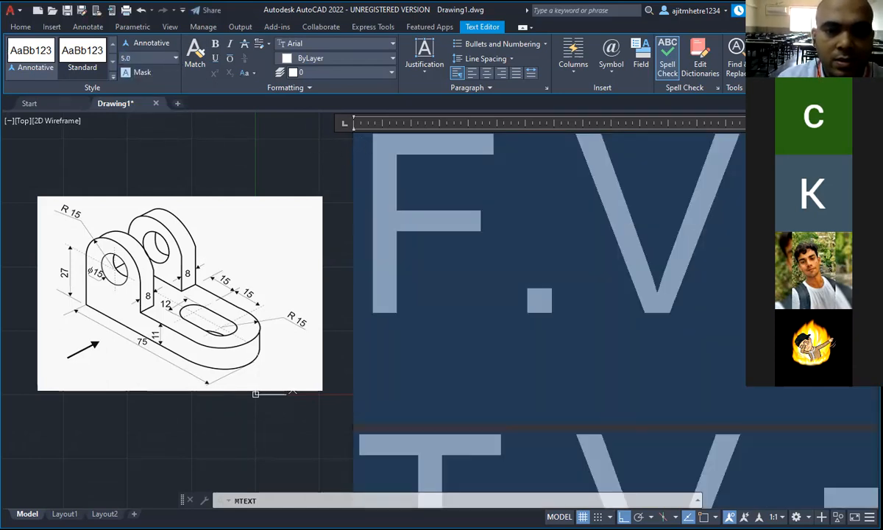
pyautogui.click(339, 177)
pyautogui.scroll(2, 432, 146)
pyautogui.scroll(-2, 431, 145)
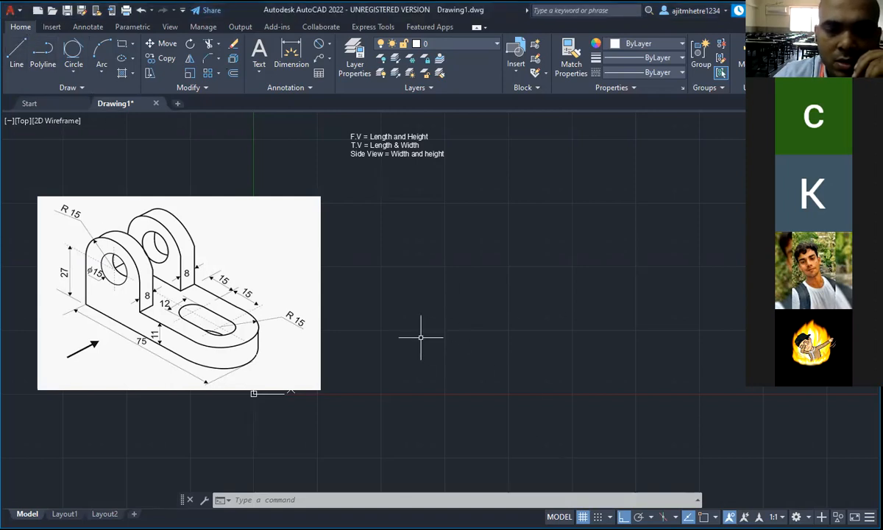
# Draw the bracket's L-shaped front-view outline freehand with orthogonal lines in the empty area beside the picture, and end the Line command
pyautogui.click(396, 322)
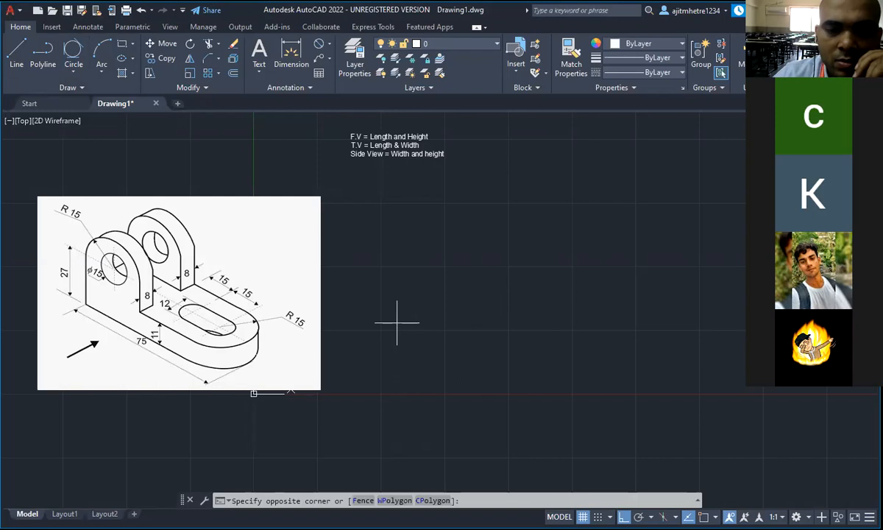
pyautogui.click(16, 54)
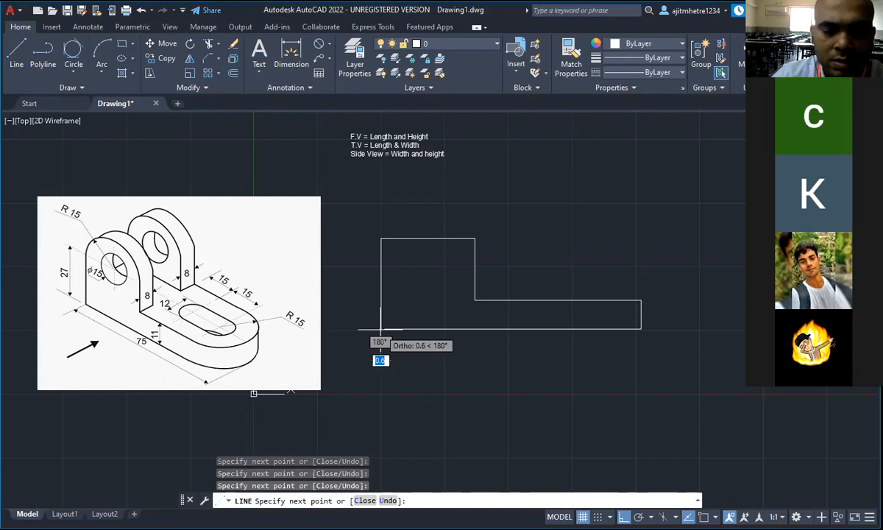
pyautogui.press('Escape')
pyautogui.press('Escape')
pyautogui.press('Escape')
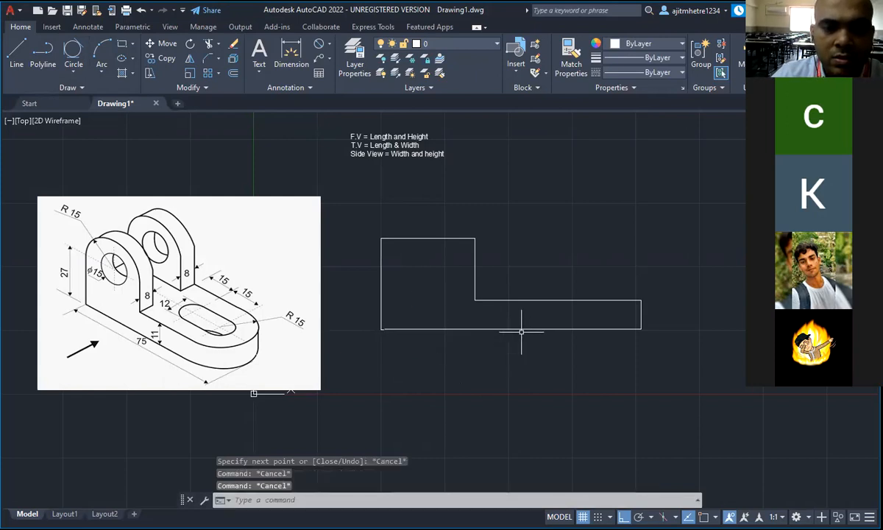
# Start the Circle command and turn on Object Snap in the drafting settings
pyautogui.click(73, 73)
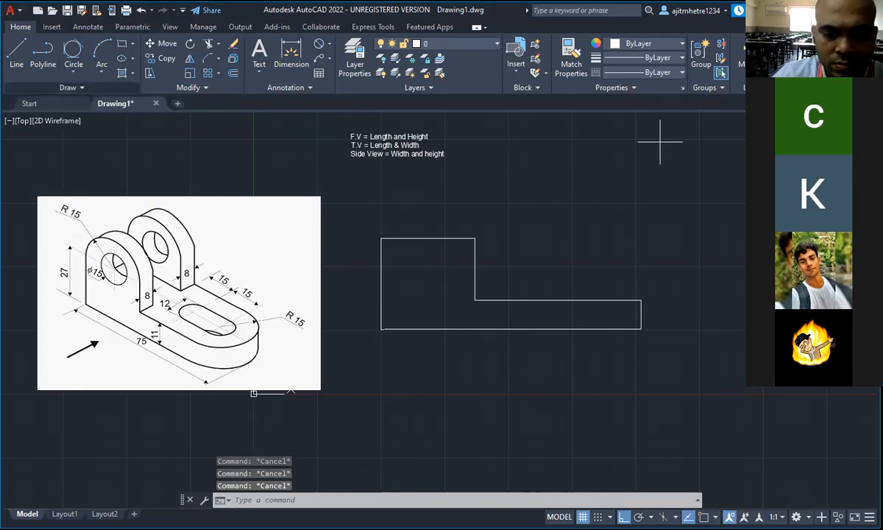
pyautogui.write('c')
pyautogui.press('Return')
pyautogui.click(609, 516)
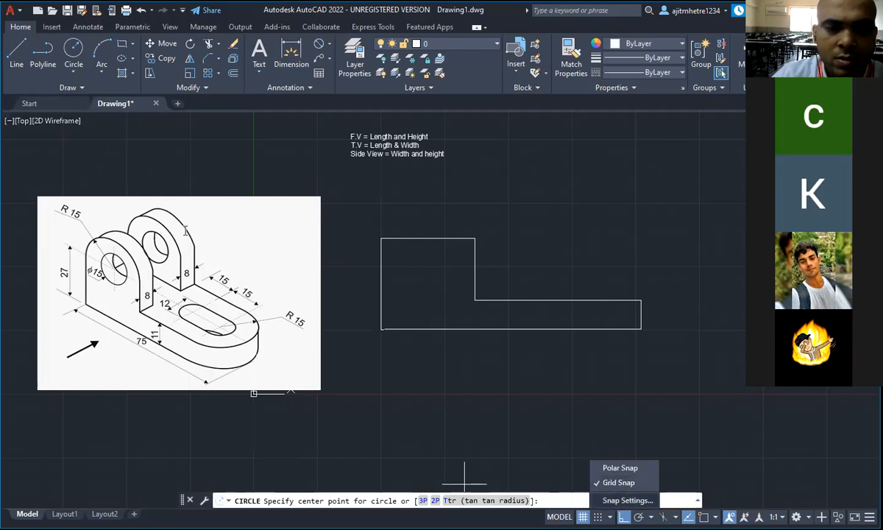
pyautogui.click(626, 500)
pyautogui.click(423, 154)
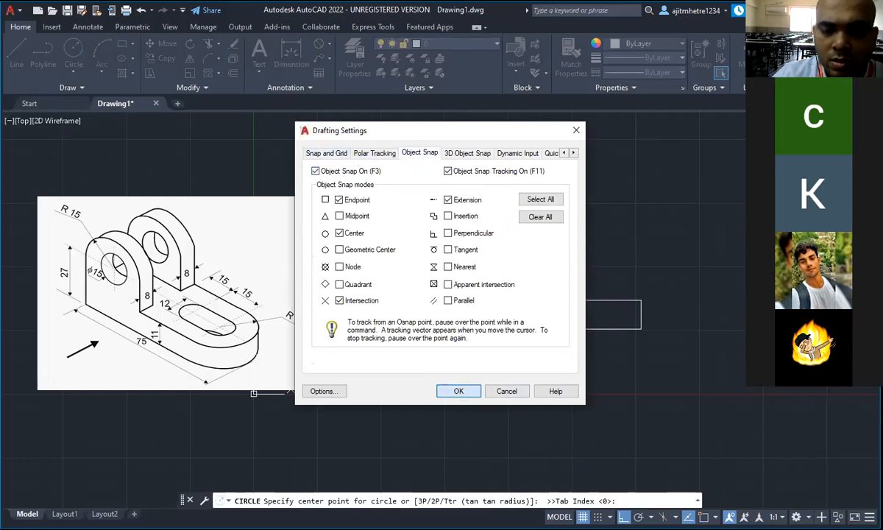
pyautogui.press('Return')
# Enable the Midpoint object snap and draw a circle centred on the midpoint of the outline's upper edge, reaching that edge's ends
pyautogui.click(610, 516)
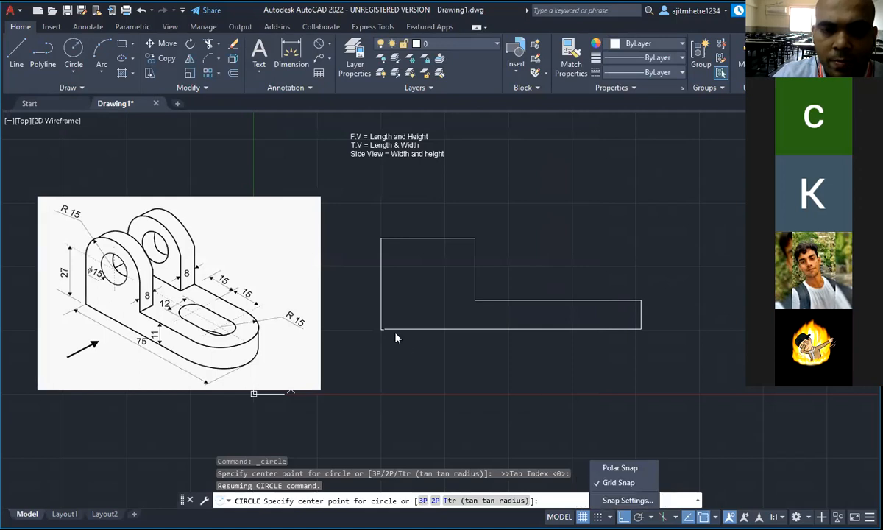
pyautogui.click(628, 501)
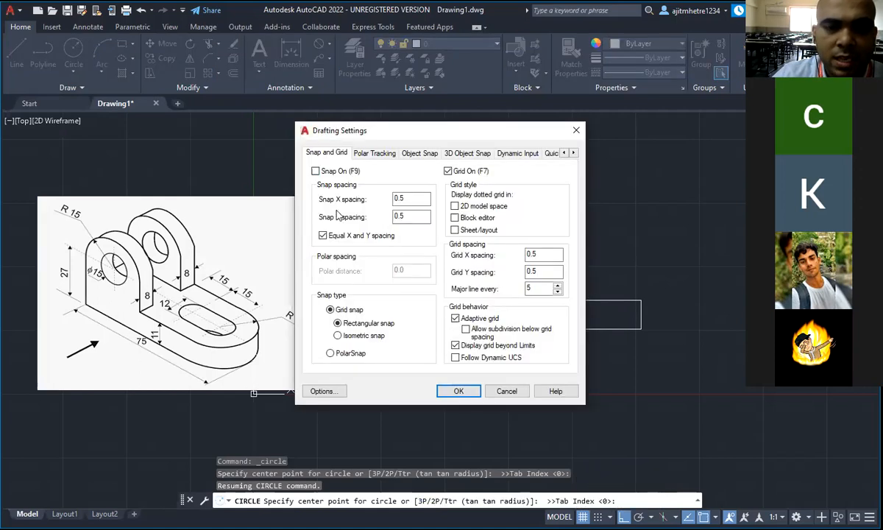
pyautogui.click(418, 153)
pyautogui.click(339, 216)
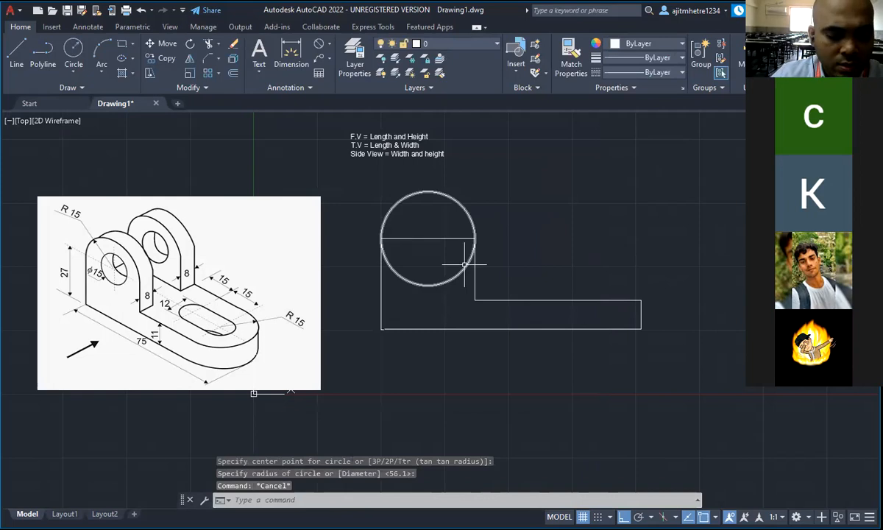
# Trim away the circle's lower half and the horizontal line across it, leaving a rounded top on the front view's upright
pyautogui.press('Escape')
pyautogui.press('Escape')
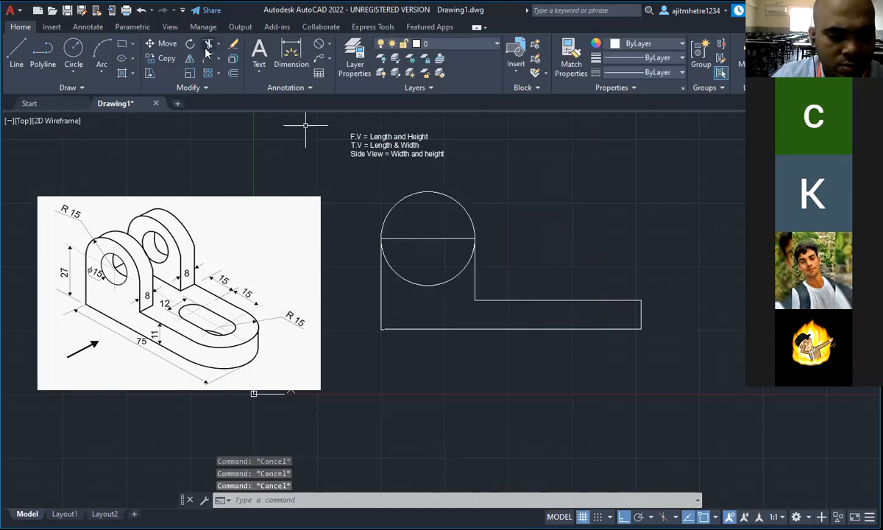
pyautogui.hotkey('ctrl', 'a')
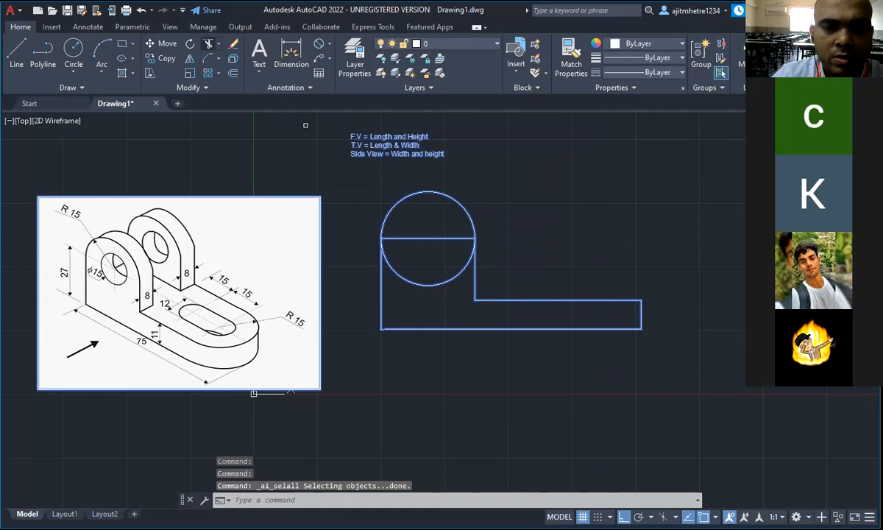
pyautogui.press('Escape')
pyautogui.press('Escape')
pyautogui.press('Escape')
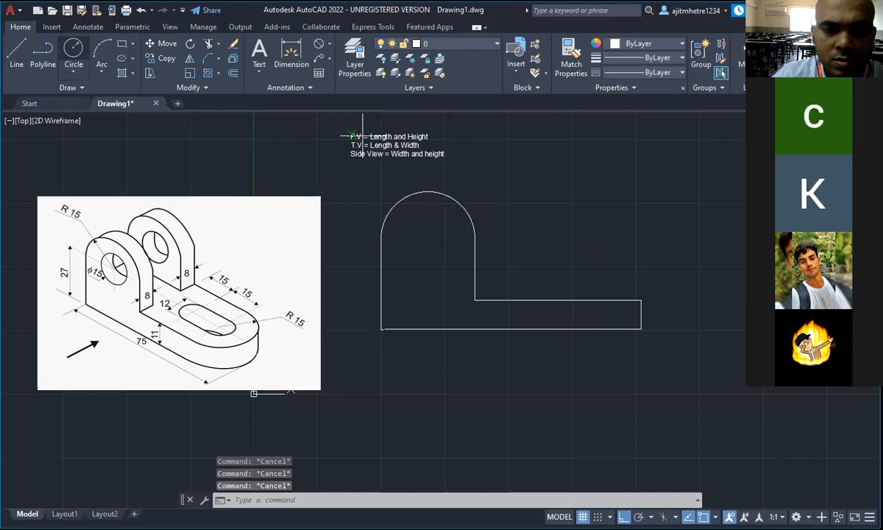
# Draw a hole circle with a radius of about 23, concentric with the upright's rounded top in the front view
pyautogui.click(427, 237)
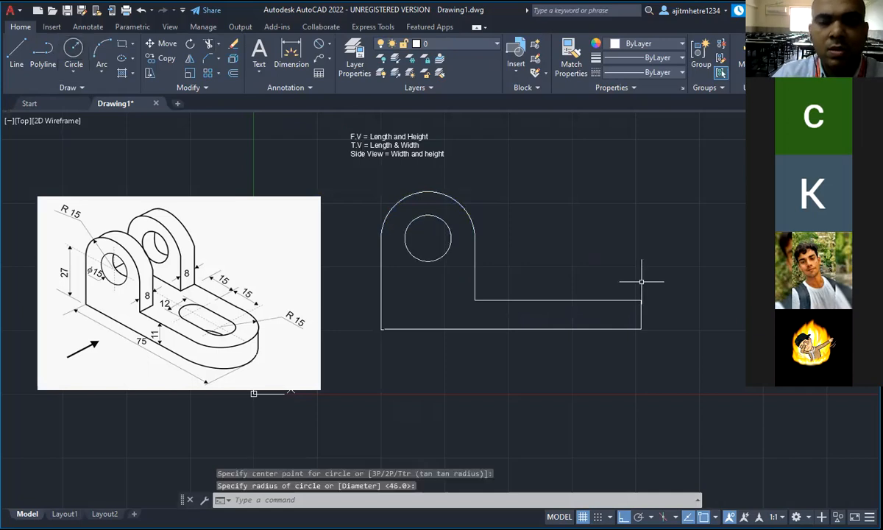
pyautogui.press('Escape')
pyautogui.press('Escape')
pyautogui.press('Escape')
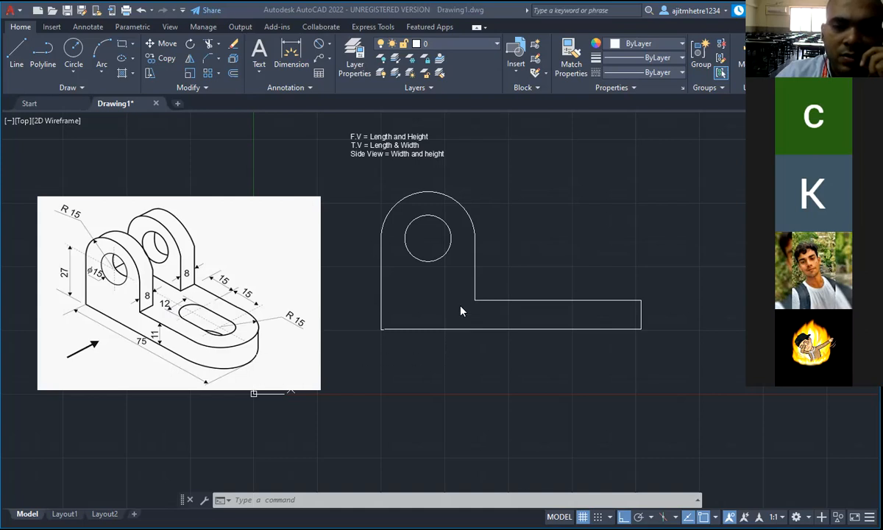
# Draw the top view's rectangular outline with orthogonal lines below the front view, starting in line with its left edge, and end the Line command
pyautogui.scroll(-3, 456, 239)
pyautogui.scroll(3, 472, 329)
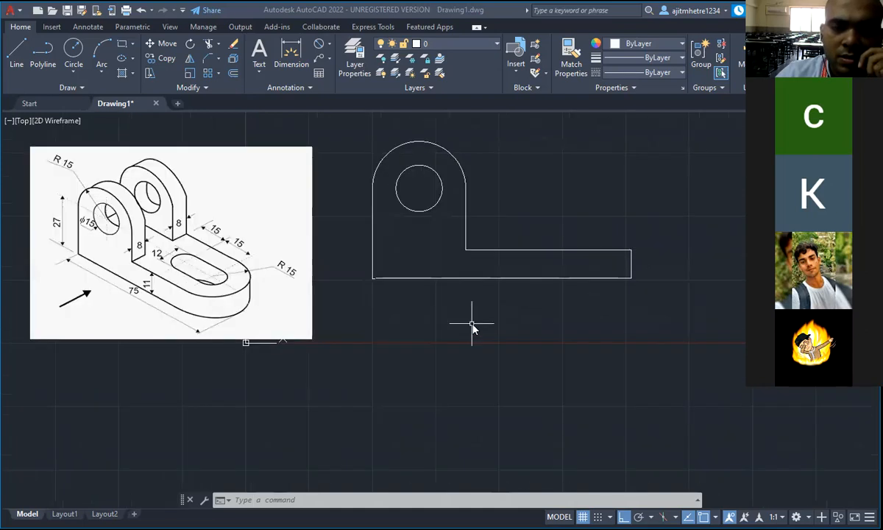
pyautogui.click(373, 404)
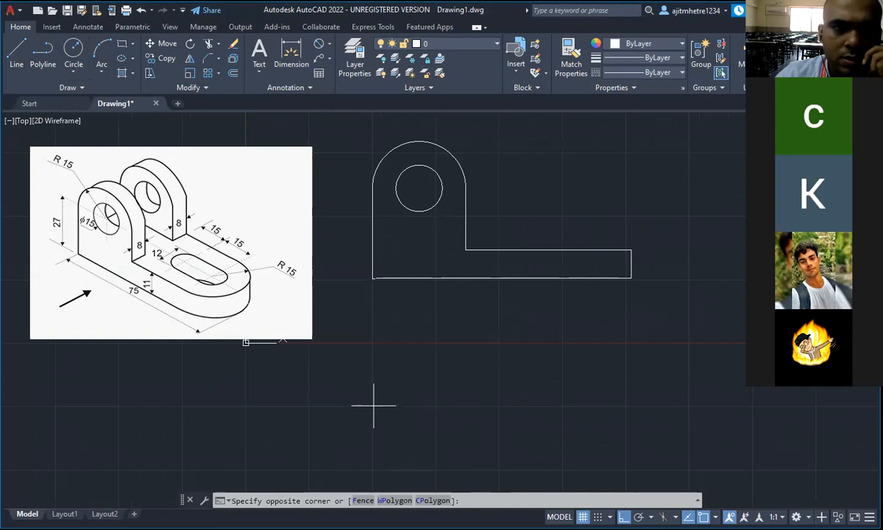
pyautogui.click(16, 51)
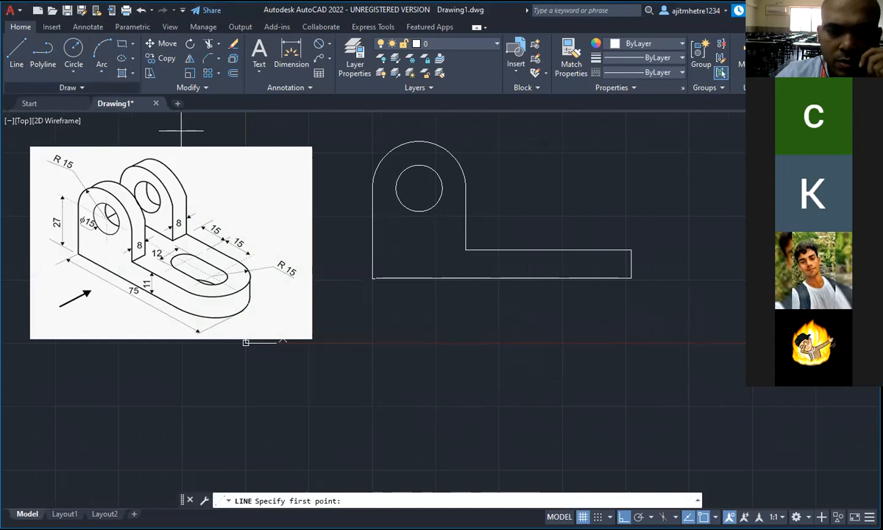
pyautogui.click(373, 405)
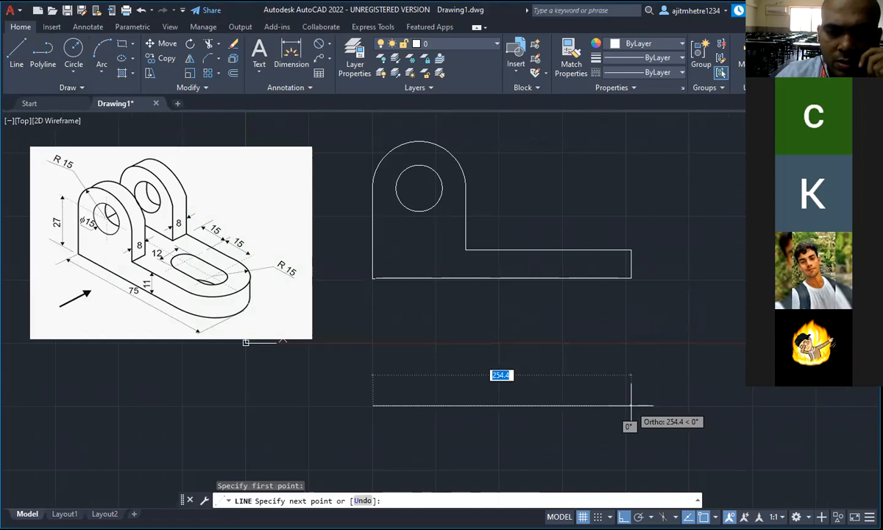
pyautogui.click(574, 405)
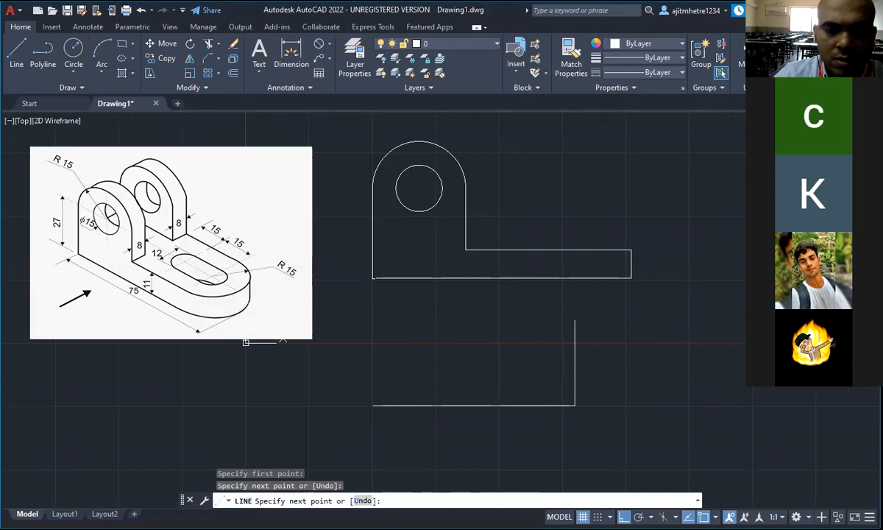
pyautogui.click(574, 321)
pyautogui.click(371, 321)
pyautogui.click(372, 405)
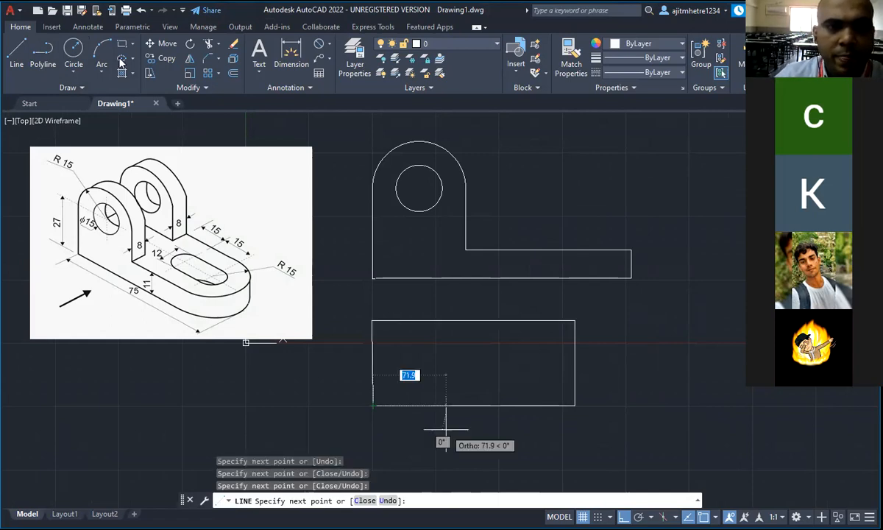
pyautogui.press('Escape')
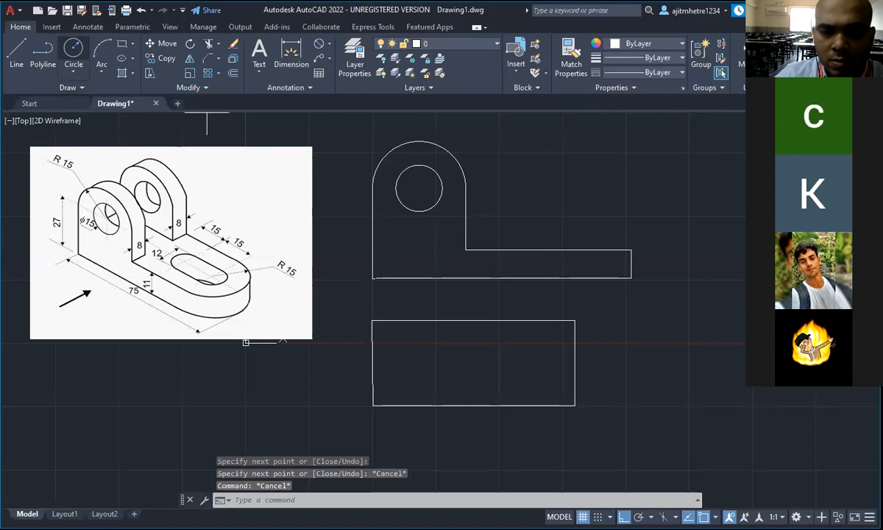
# Draw a circle of radius about 42 centred on the midpoint of the top view's right edge and trim off its inner half
pyautogui.click(73, 48)
pyautogui.click(575, 362)
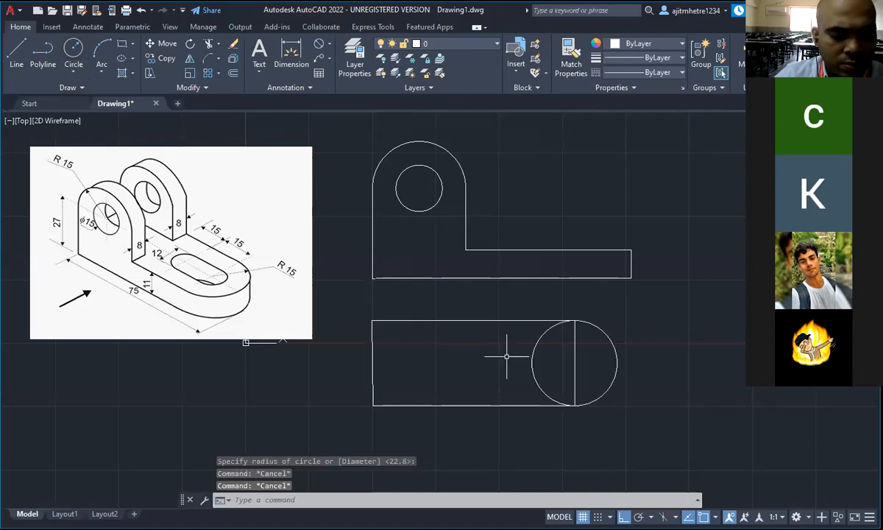
pyautogui.hotkey('ctrl', 'a')
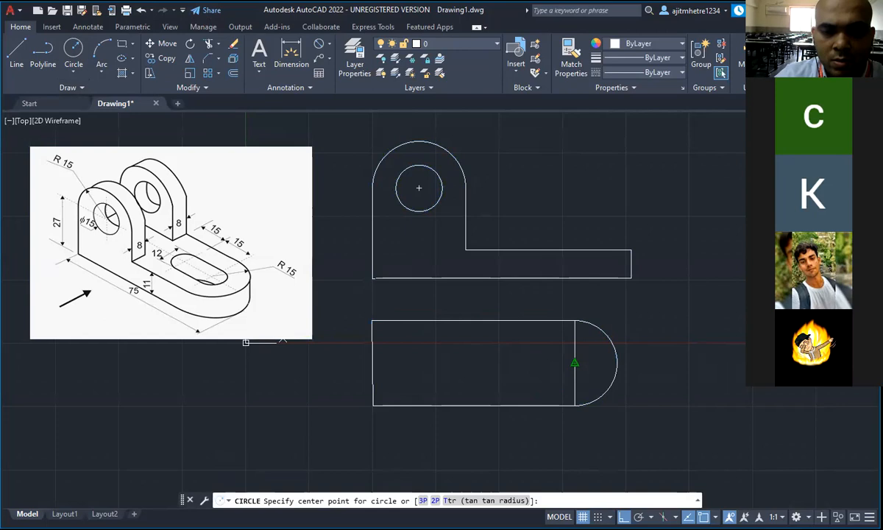
pyautogui.doubleClick(574, 363)
pyautogui.press('Escape')
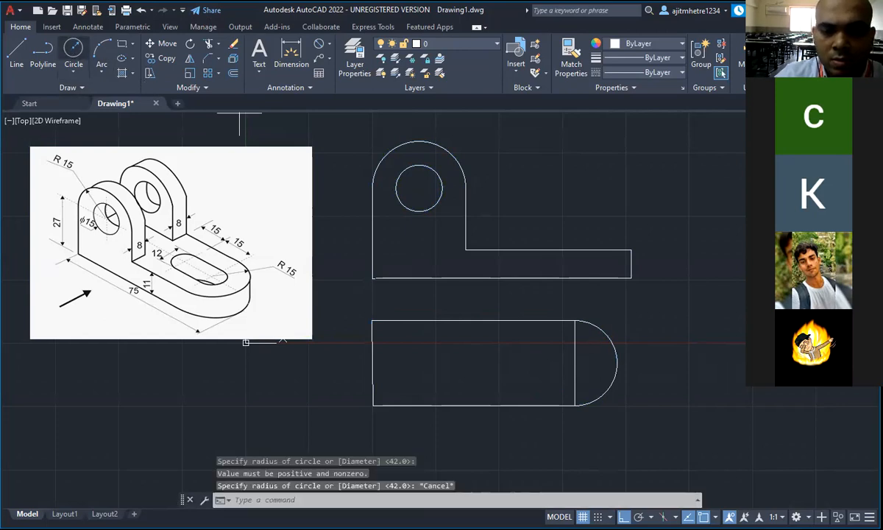
pyautogui.press('Return')
pyautogui.click(574, 363)
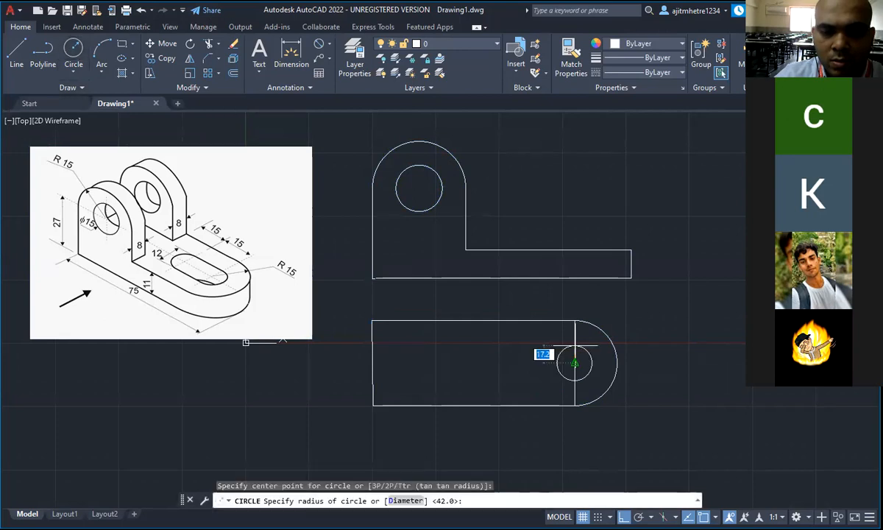
pyautogui.click(574, 363)
pyautogui.press('Escape')
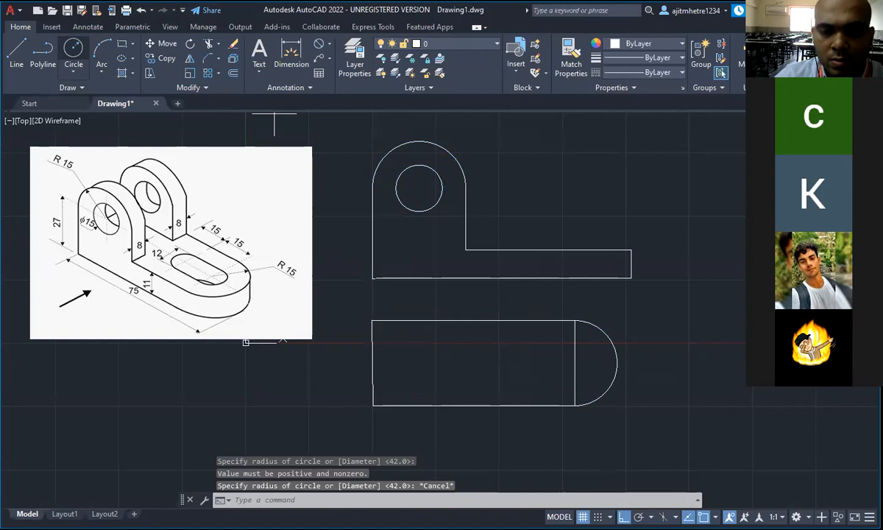
# Draw a circle of radius 17 centred on the midpoint of the vertical line at the top view's rounded end
pyautogui.press('Return')
pyautogui.click(574, 362)
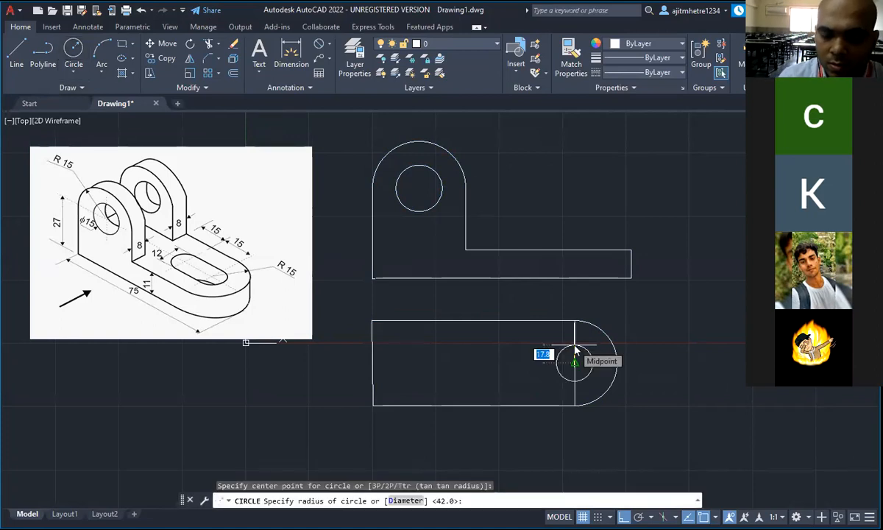
pyautogui.click(574, 345)
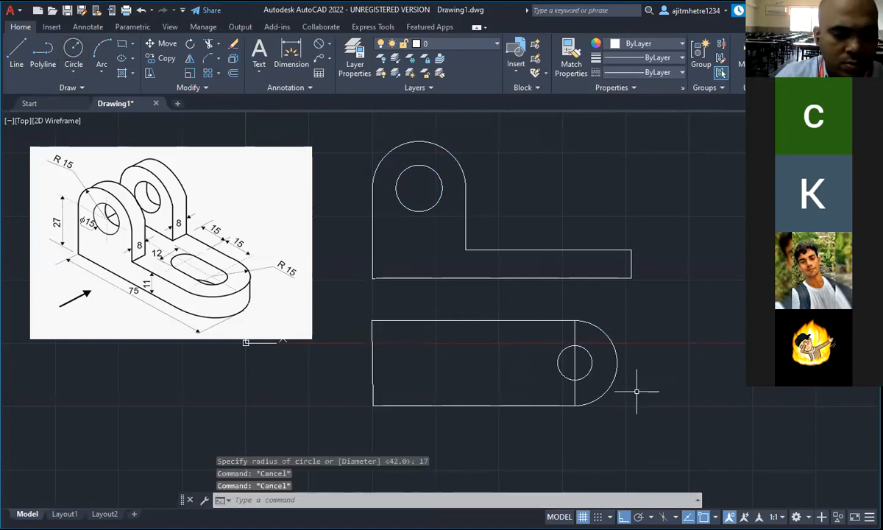
# Trim away the small circle's left half in the top view and end the Trim command
pyautogui.hotkey('ctrl', 'a')
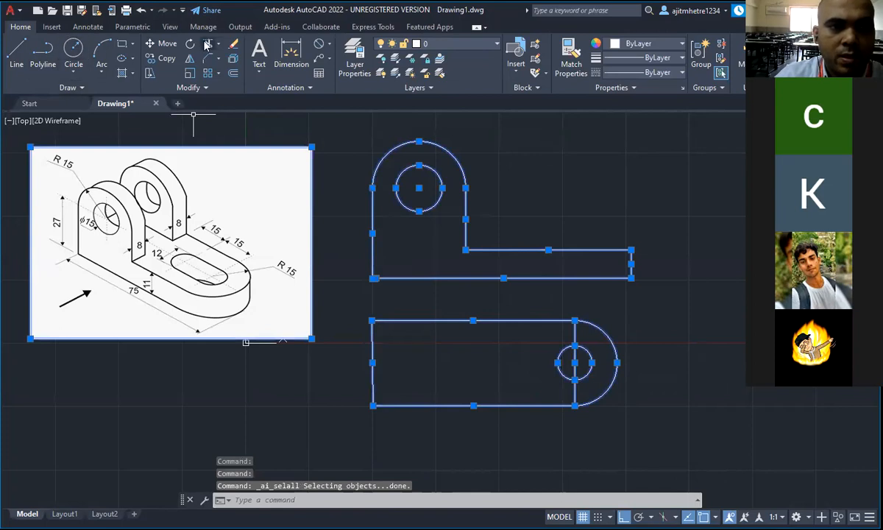
pyautogui.click(166, 44)
pyautogui.moveTo(551, 372); pyautogui.dragTo(564, 369)
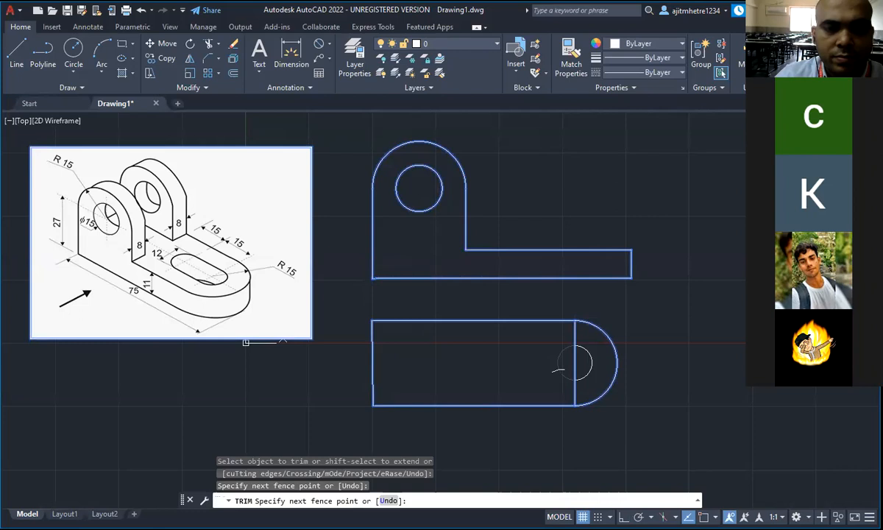
pyautogui.press('Escape')
pyautogui.press('Escape')
pyautogui.press('Escape')
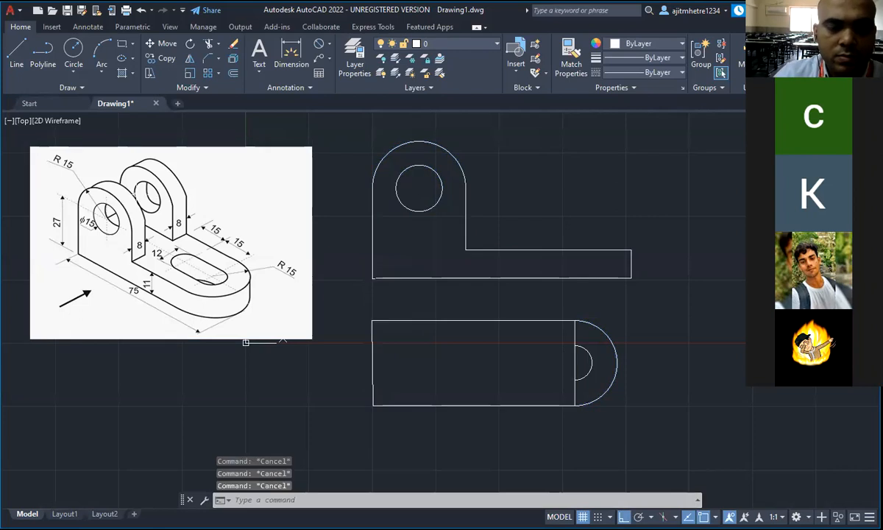
# Draw rectangles for the two lugs at the top view's lower-left and upper-left corners, the upper one about 93 by 22
pyautogui.click(19, 50)
pyautogui.click(123, 45)
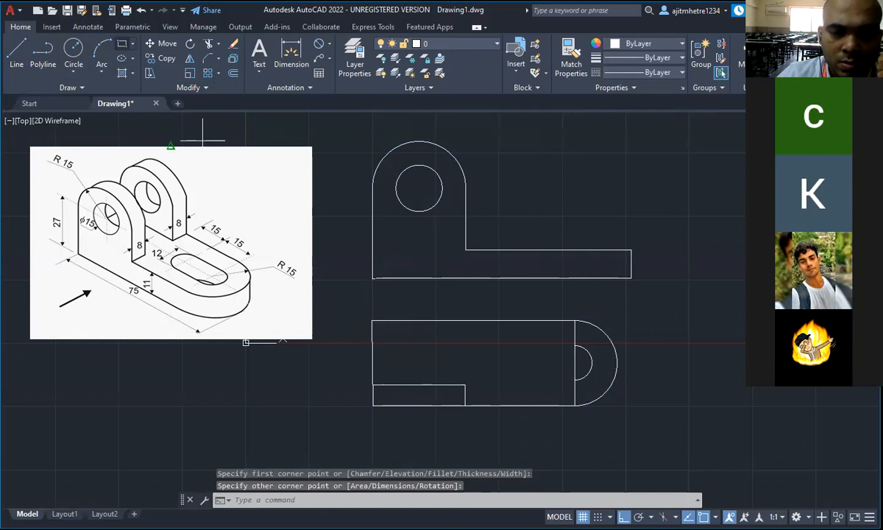
pyautogui.press('space')
pyautogui.click(372, 321)
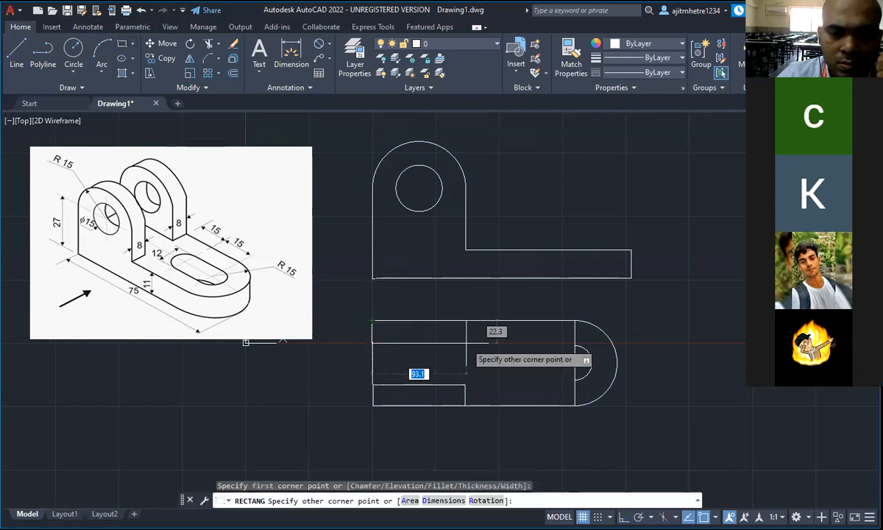
pyautogui.click(465, 342)
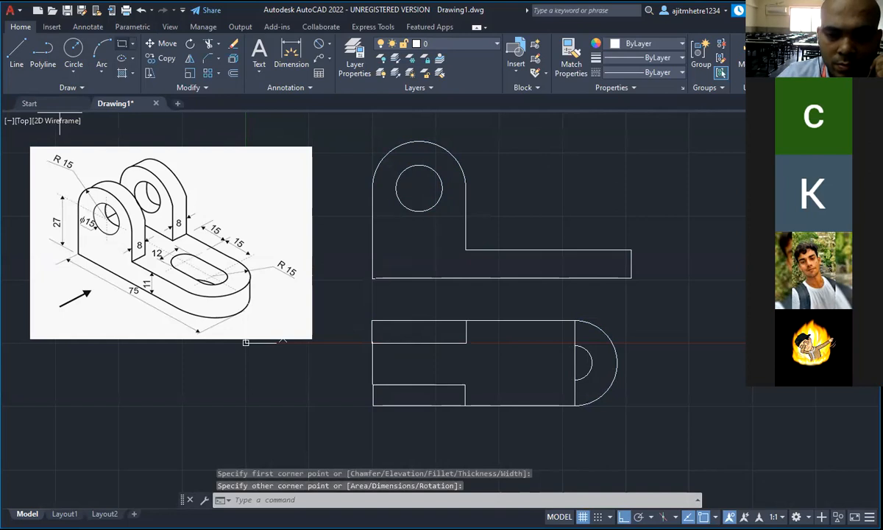
pyautogui.press('space')
pyautogui.click(575, 364)
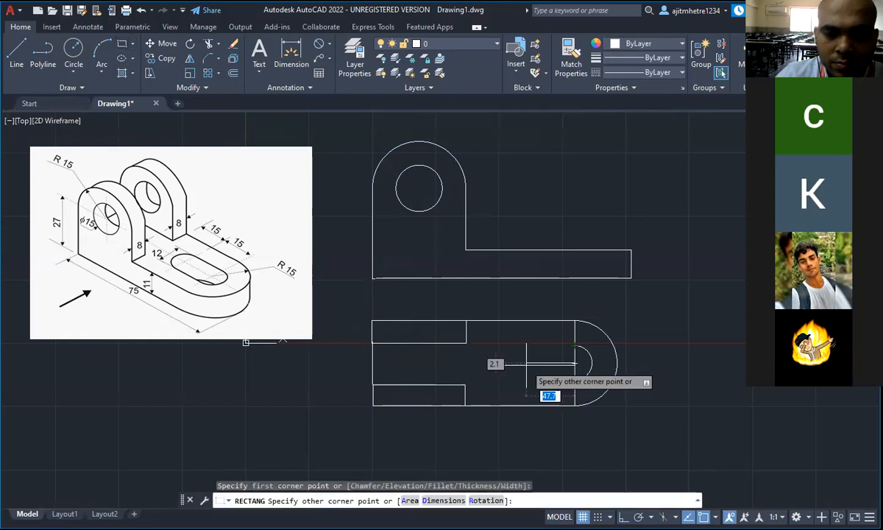
pyautogui.press('Escape')
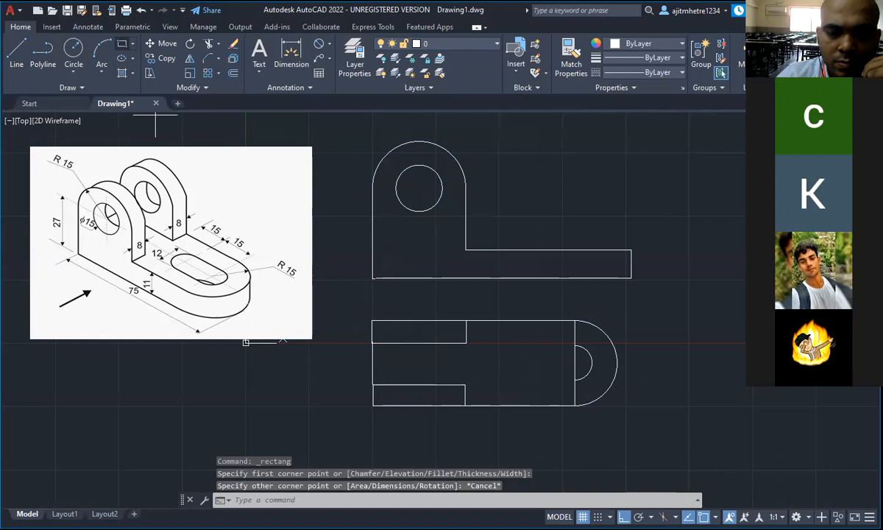
# Draw the slot's rectangle leftward from the small arc's ends, and a circle of radius 17 centred on its left edge's midpoint
pyautogui.press('space')
pyautogui.click(575, 344)
pyautogui.click(503, 380)
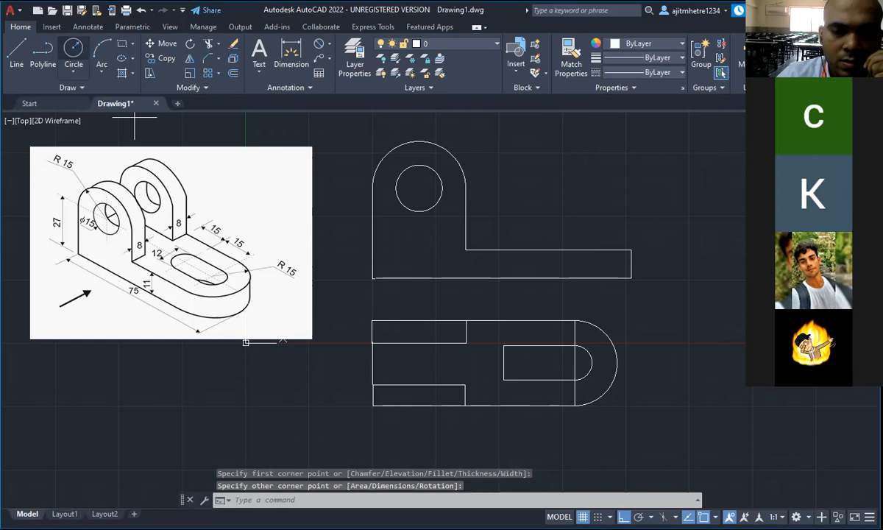
pyautogui.click(73, 48)
pyautogui.click(504, 362)
pyautogui.press('space')
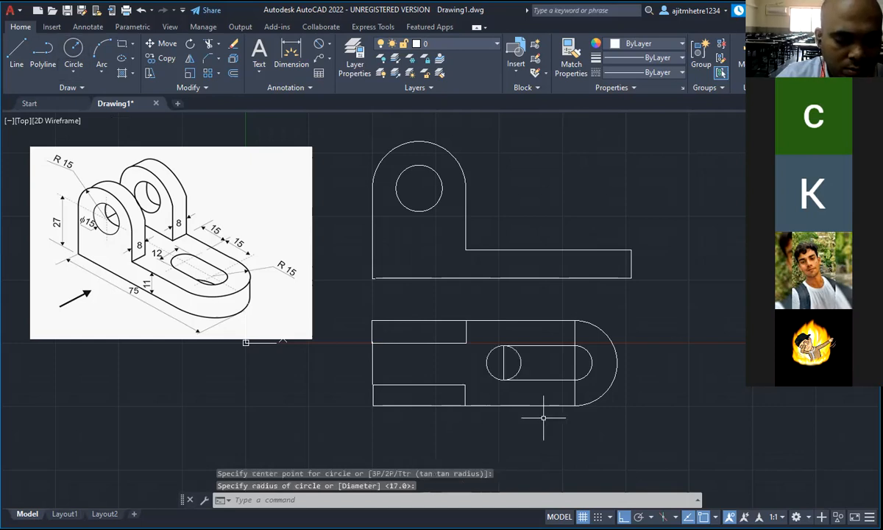
# Trim the slot's interior lines to leave a rounded slot, and delete the vertical line at the base of the top view's rounded end
pyautogui.hotkey('ctrl', 'a')
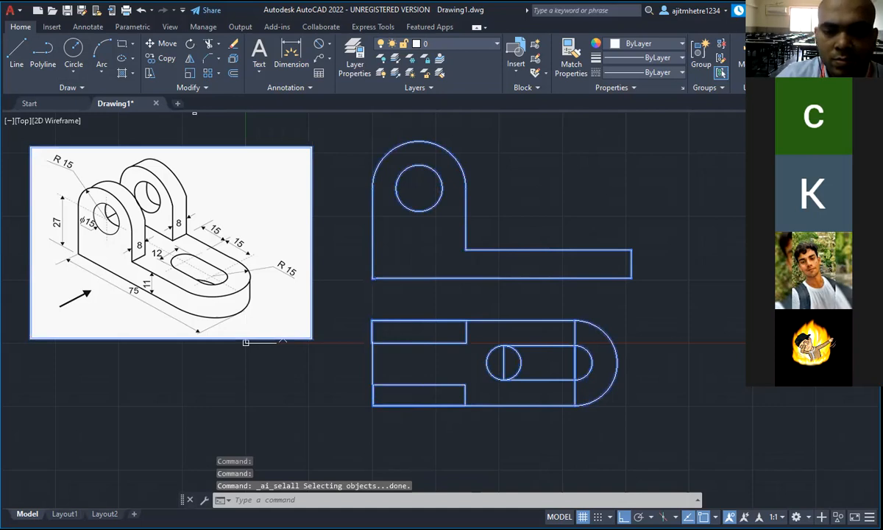
pyautogui.press('Escape')
pyautogui.click(575, 398)
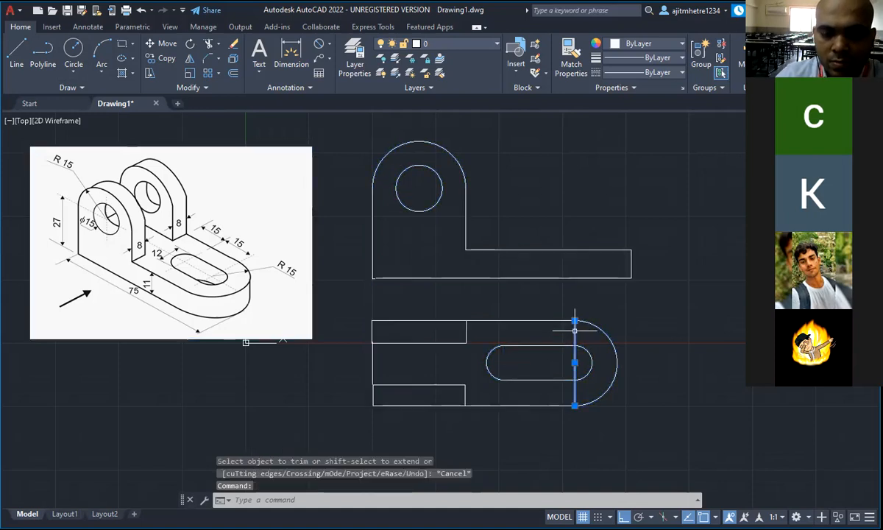
pyautogui.press('Delete')
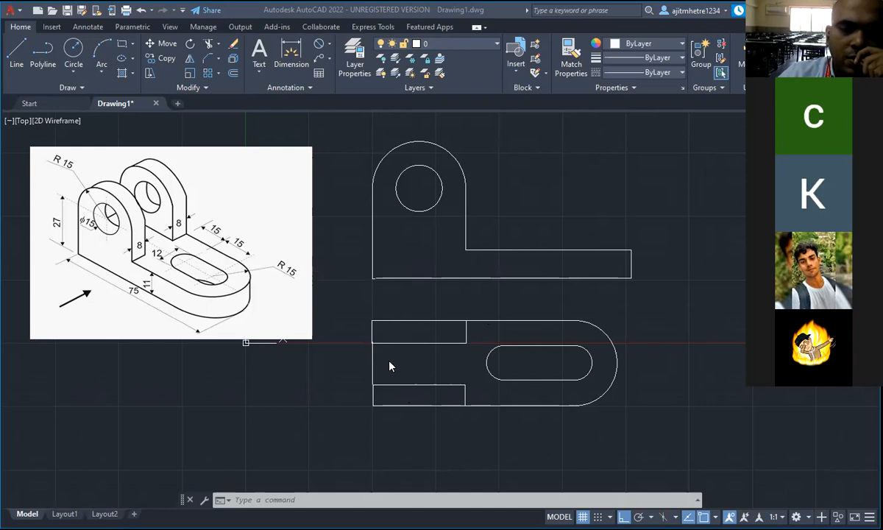
pyautogui.scroll(-2, 390, 366)
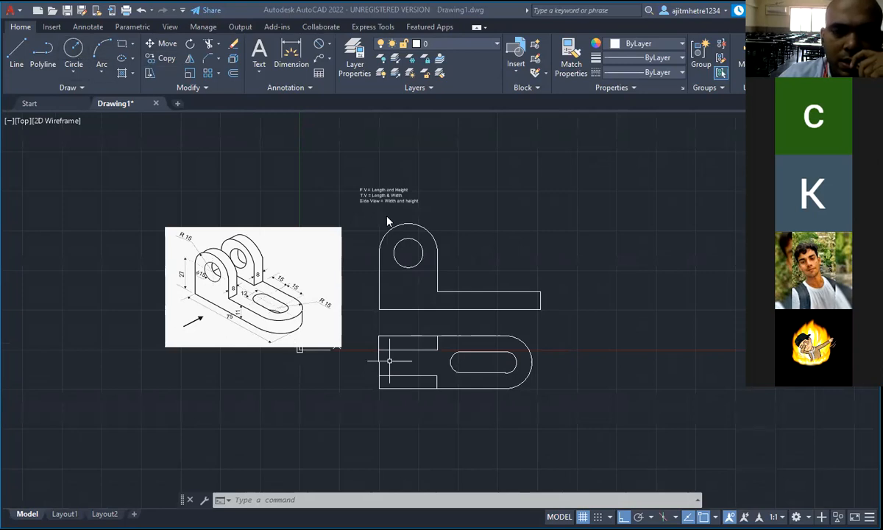
pyautogui.scroll(2, 403, 206)
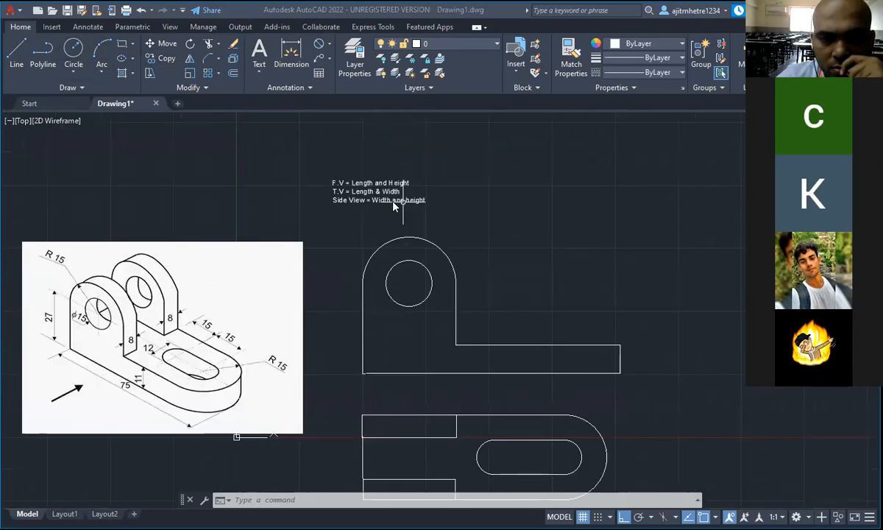
pyautogui.click(492, 224)
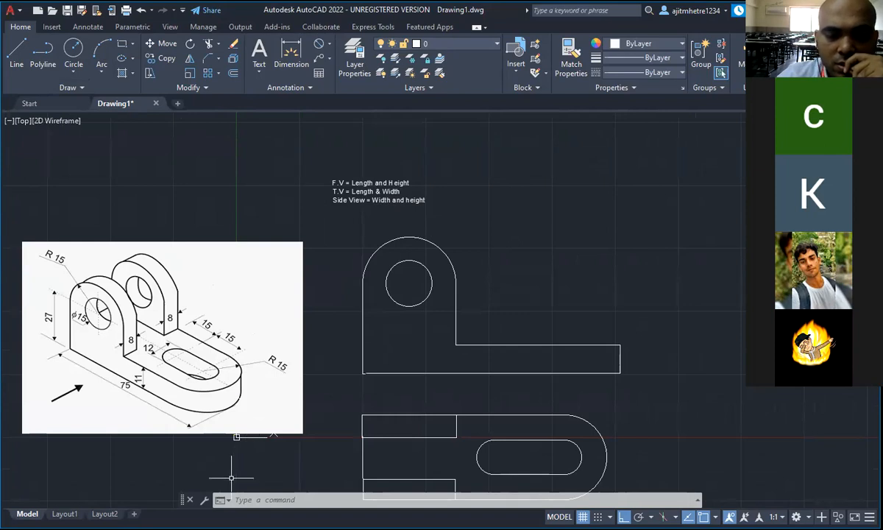
# Draw the side view's base rectangle, about 117 wide, beside the front view and level with its base
pyautogui.click(250, 428)
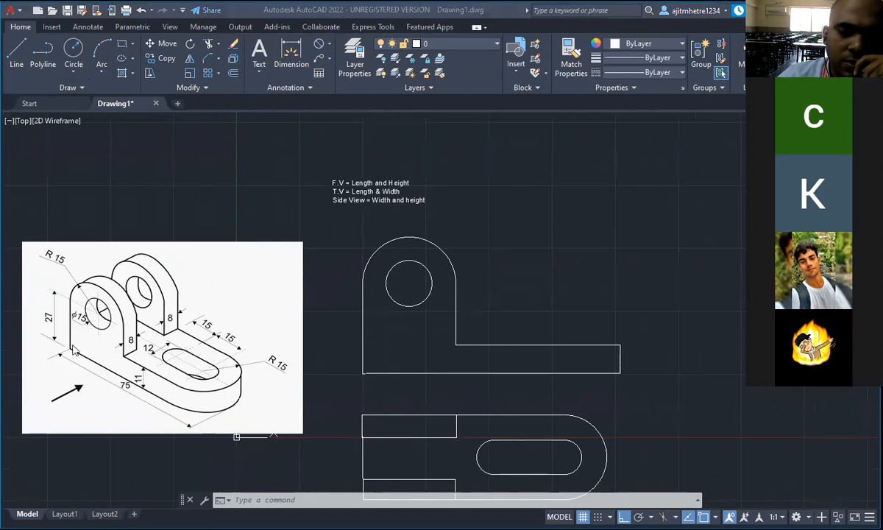
pyautogui.scroll(-2, 372, 237)
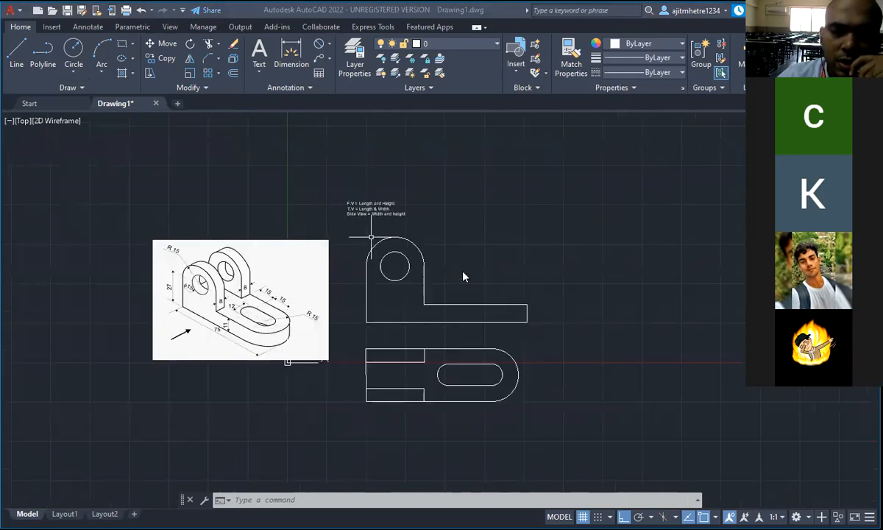
pyautogui.click(563, 322)
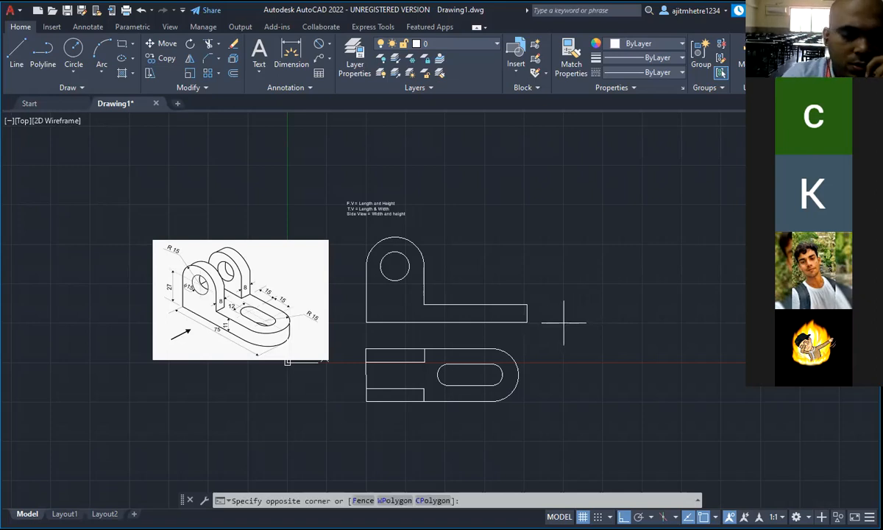
pyautogui.press('Escape')
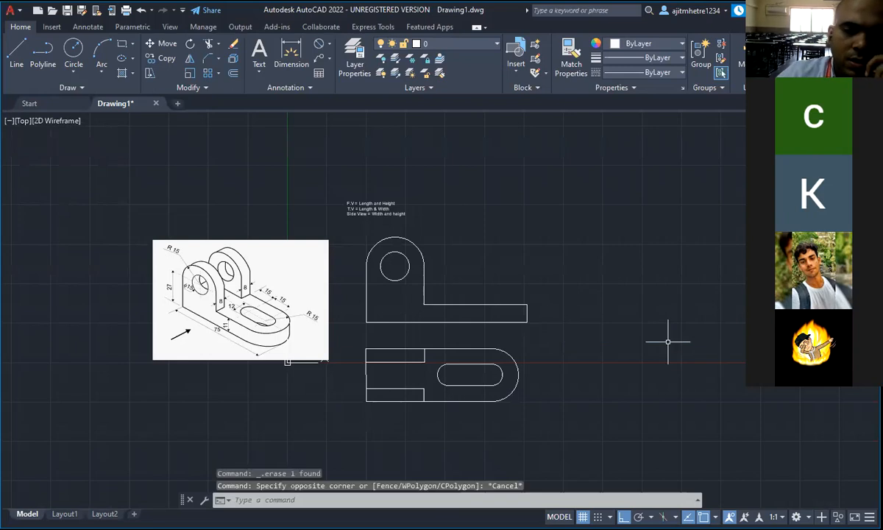
pyautogui.click(16, 56)
pyautogui.click(123, 45)
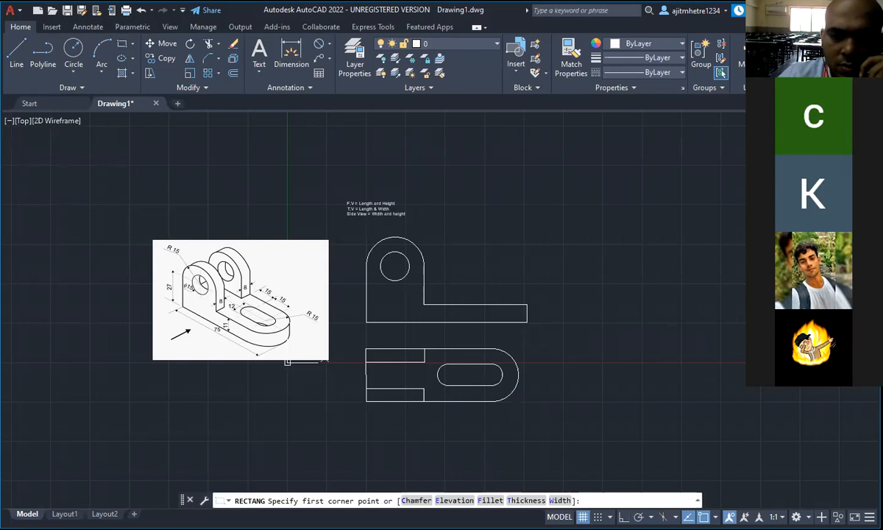
pyautogui.click(564, 322)
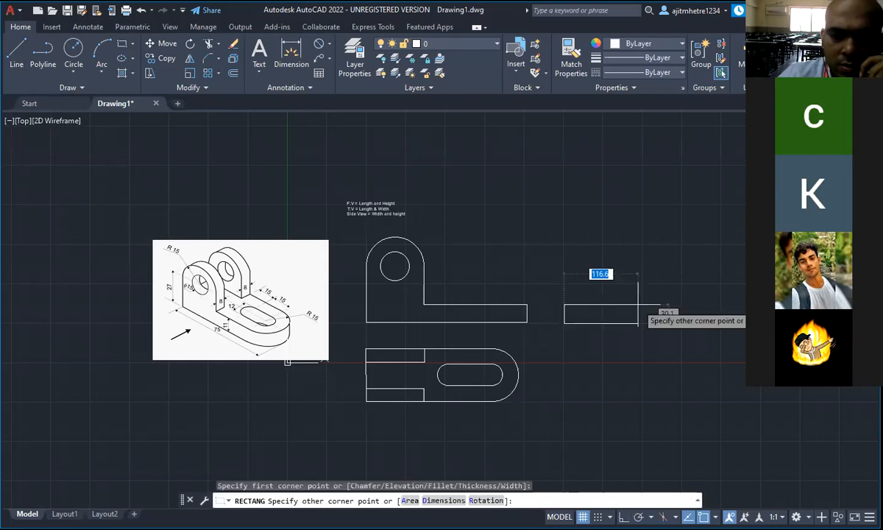
pyautogui.click(637, 304)
pyautogui.press('F8')
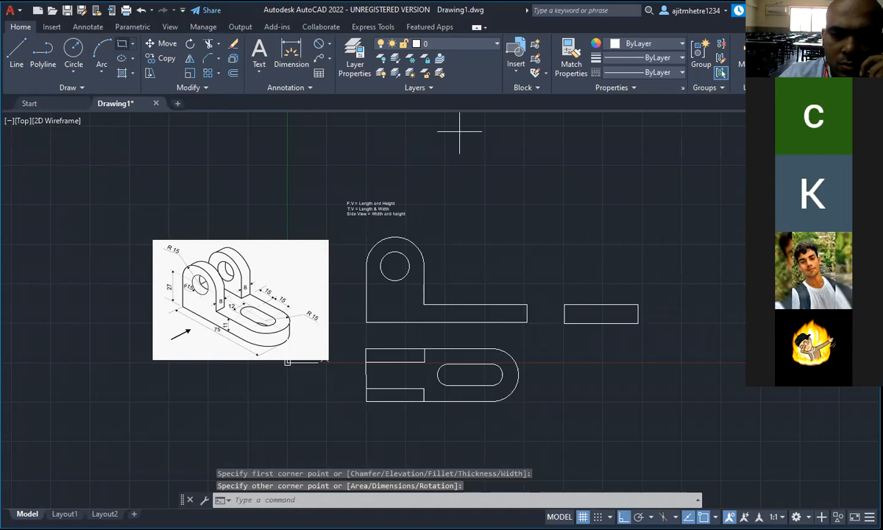
# Draw a rectangle about 116 by 97 upward from the upper-left corner of the side view's base
pyautogui.press('space')
pyautogui.click(564, 304)
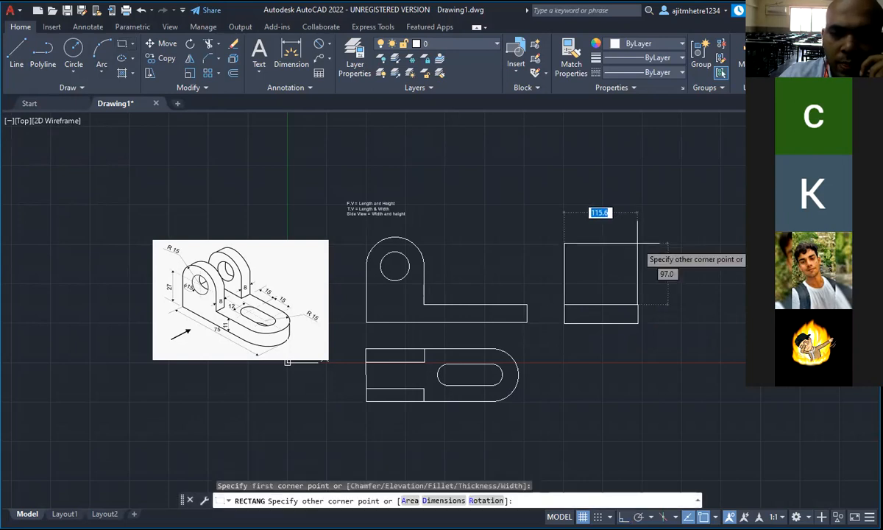
pyautogui.click(637, 243)
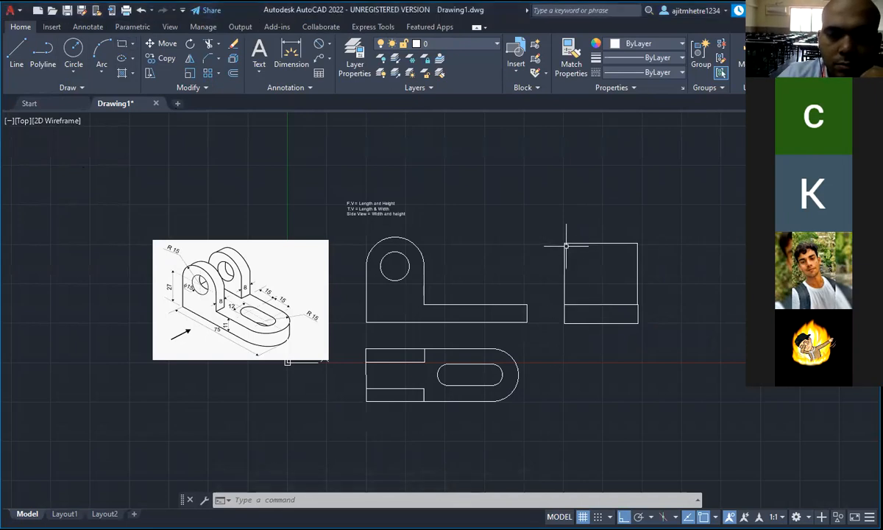
# Draw the side view's left lug rectangle, about 37 by 96, from the upper-left corner, turning object snap off to place its opposite corner
pyautogui.press('Return')
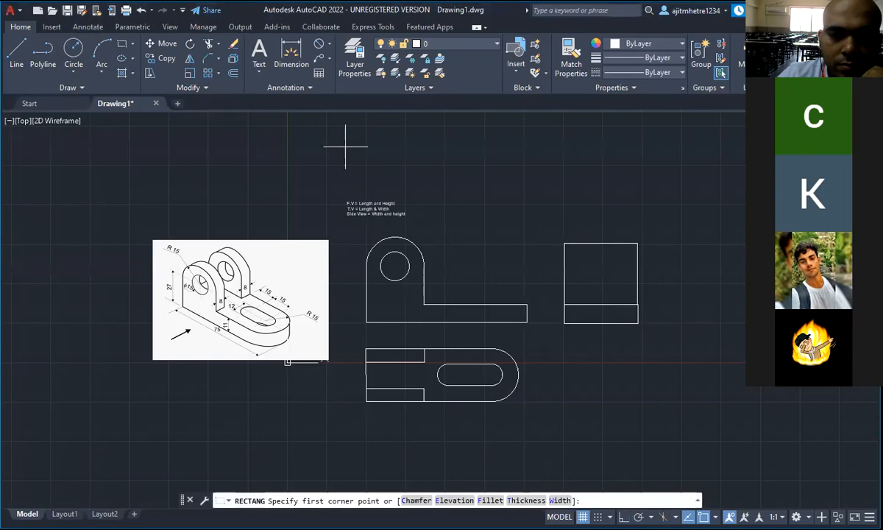
pyautogui.click(564, 243)
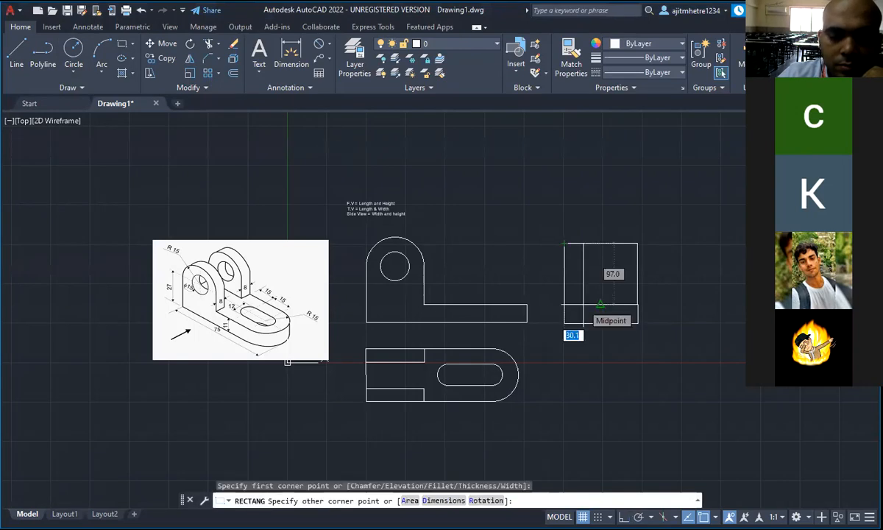
pyautogui.click(609, 516)
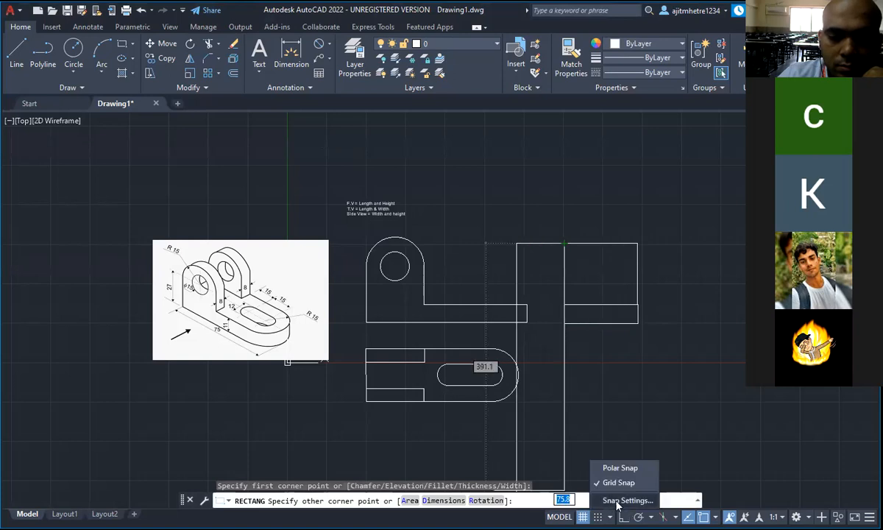
pyautogui.click(617, 501)
pyautogui.click(419, 153)
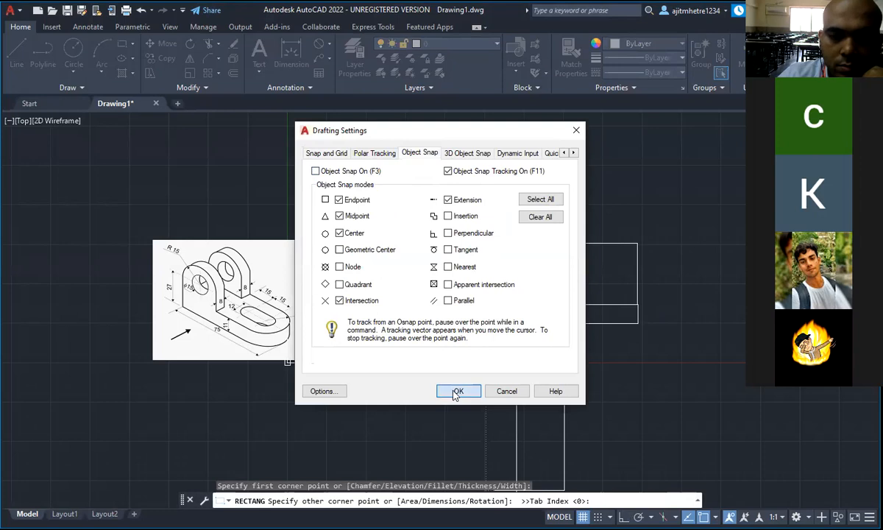
pyautogui.press('Return')
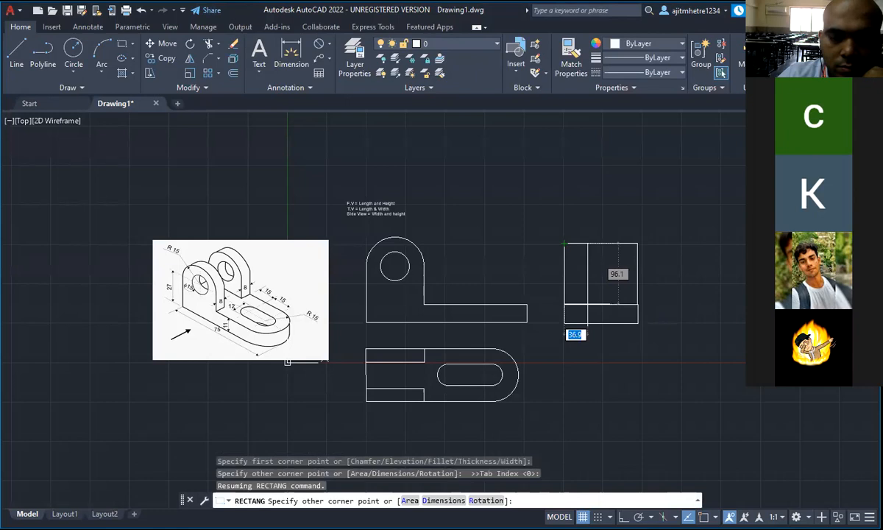
pyautogui.click(587, 303)
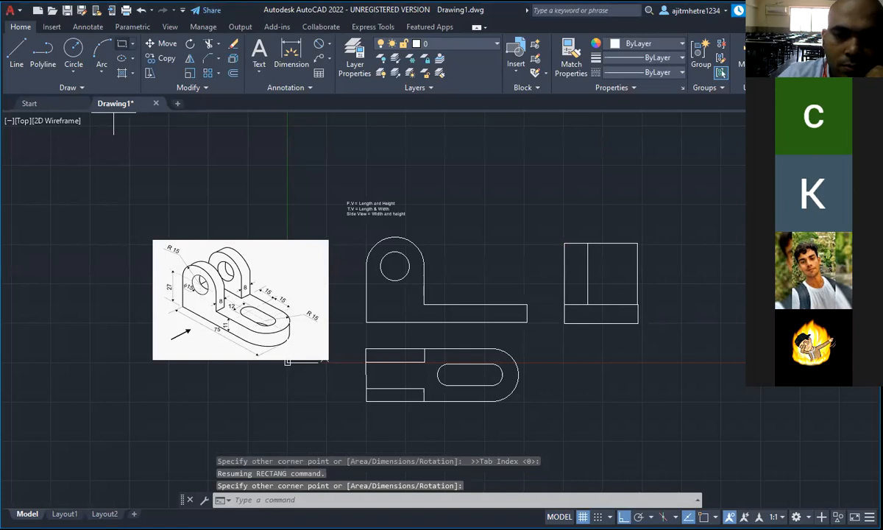
# Draw the side view's right lug rectangle from the upper-right corner down to the base
pyautogui.press('space')
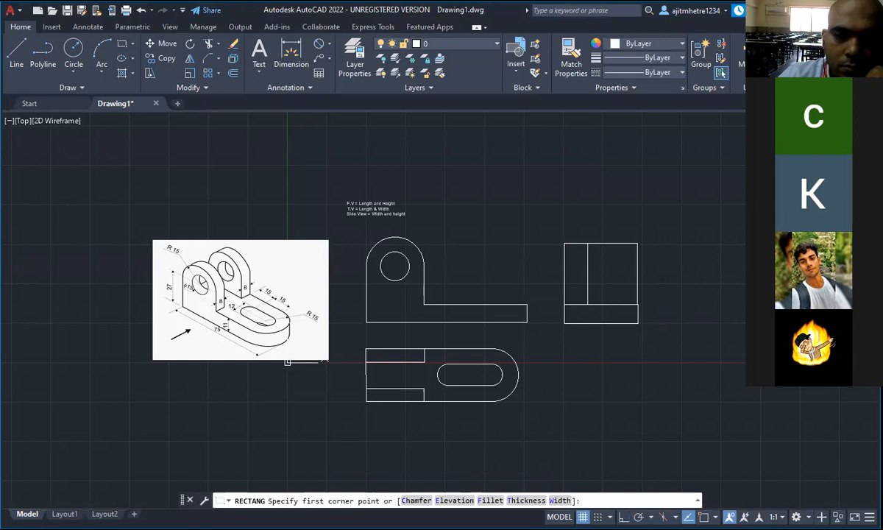
pyautogui.click(637, 243)
pyautogui.click(614, 323)
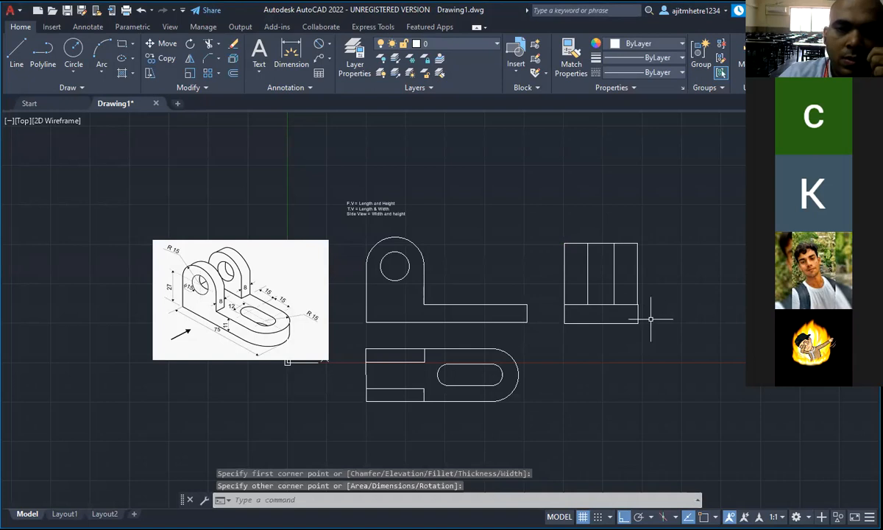
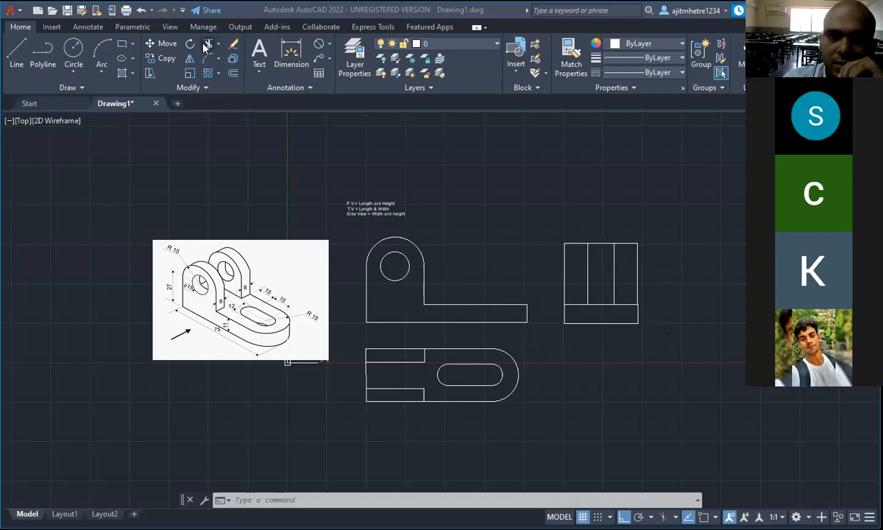
pyautogui.click(606, 242)
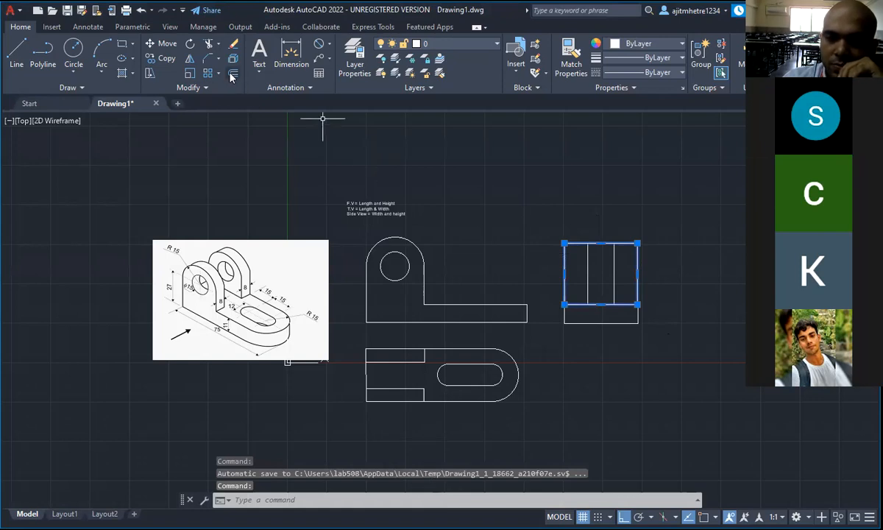
pyautogui.write('rec')
pyautogui.press('Return')
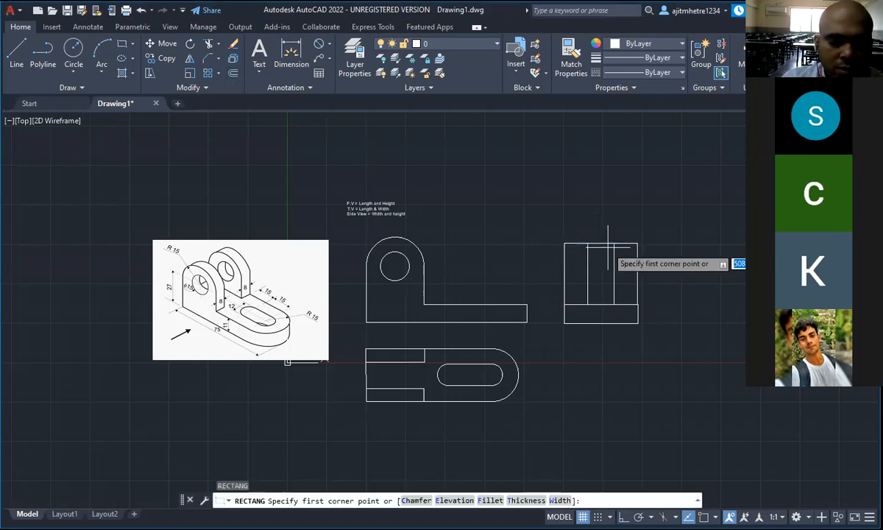
pyautogui.press('Escape')
pyautogui.press('Escape')
# Trim away the side view's top line between the two lugs, using all objects as cutting edges
pyautogui.hotkey('ctrl', 'a')
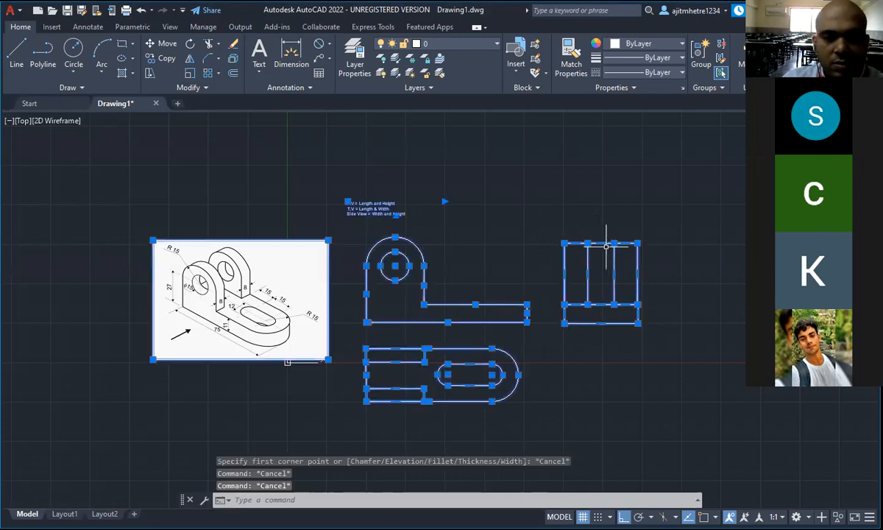
pyautogui.press('Escape')
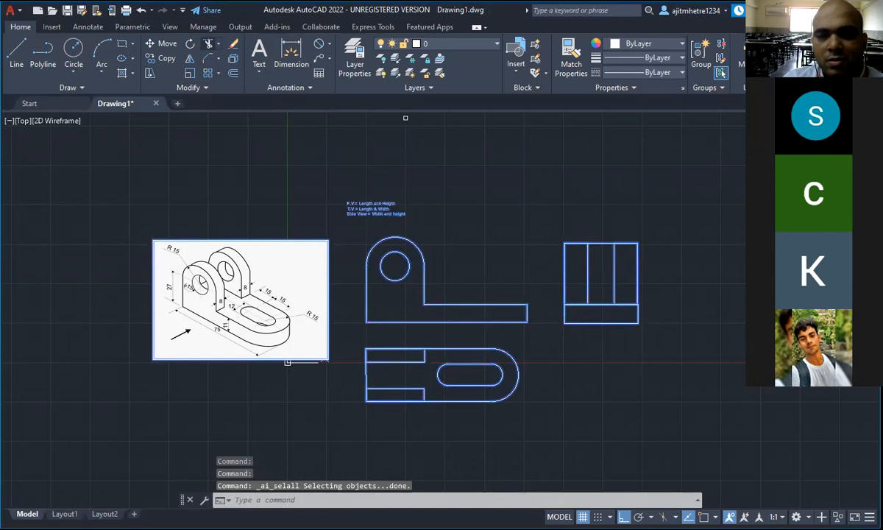
pyautogui.press('Escape')
pyautogui.press('Escape')
pyautogui.press('Escape')
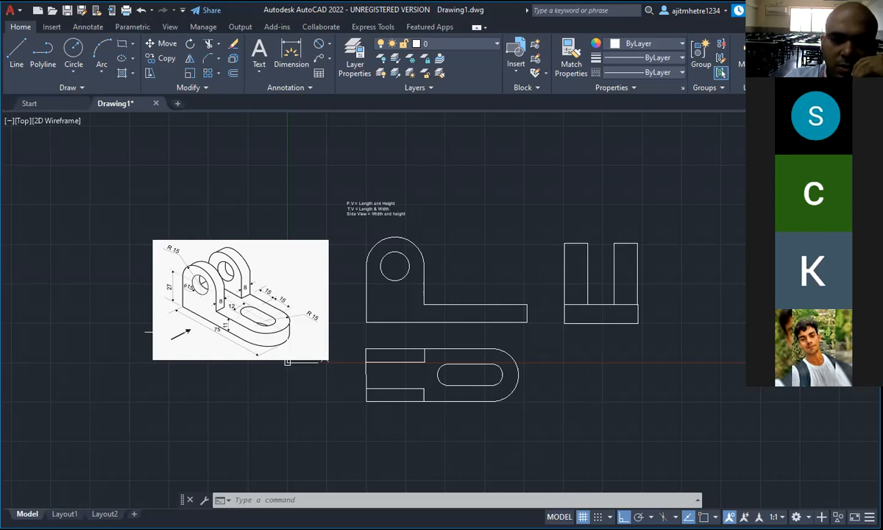
# Examine the isometric picture's shape and dimensions up close and compare them with the three drawn views
pyautogui.scroll(2, 139, 325)
pyautogui.scroll(1, 150, 325)
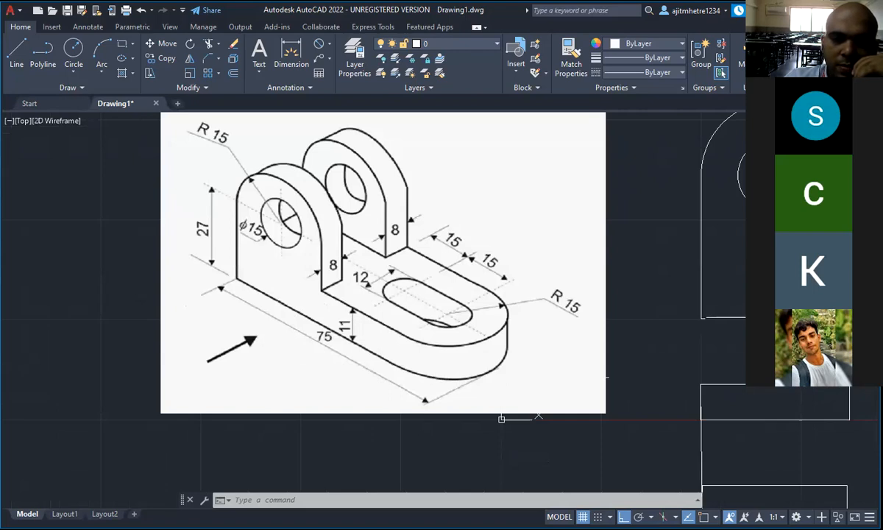
pyautogui.scroll(-1, 619, 381)
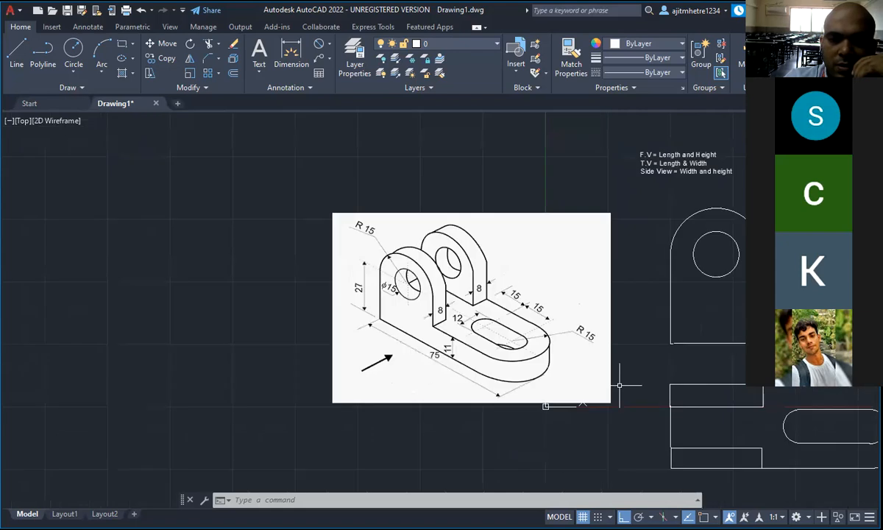
pyautogui.scroll(2, 619, 384)
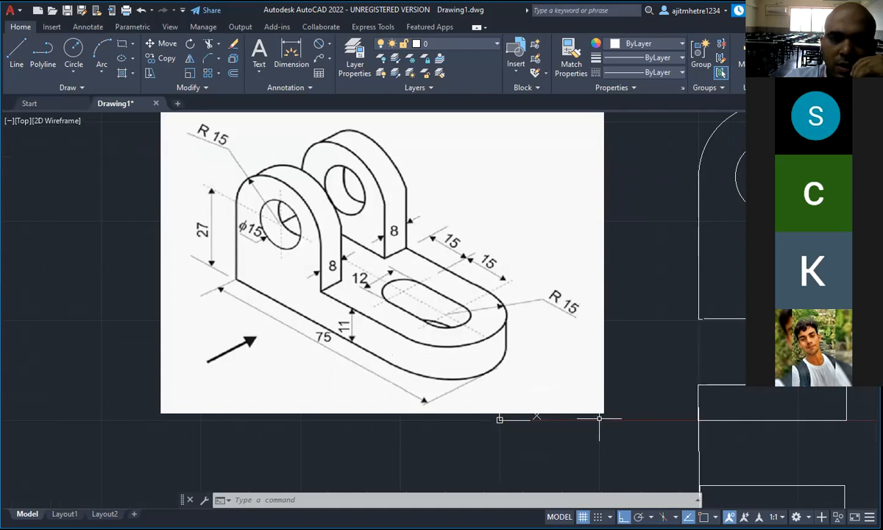
pyautogui.scroll(2, 486, 225)
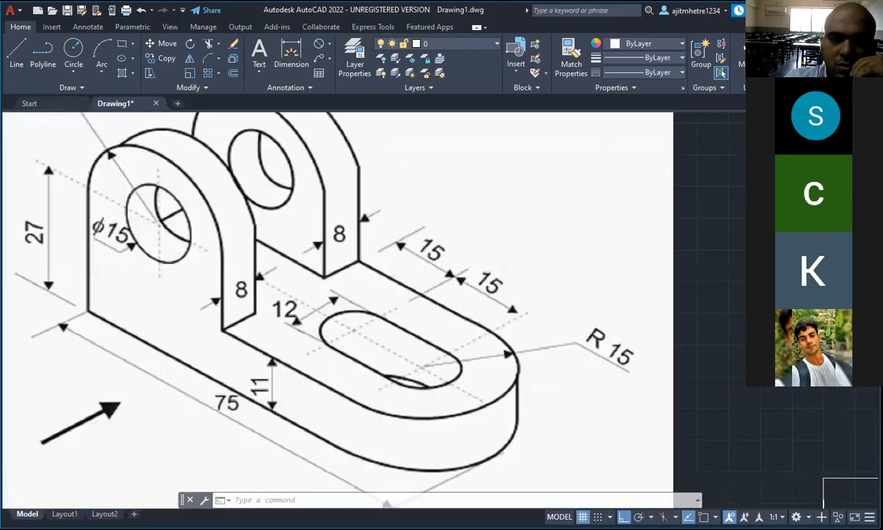
pyautogui.scroll(-2, 487, 225)
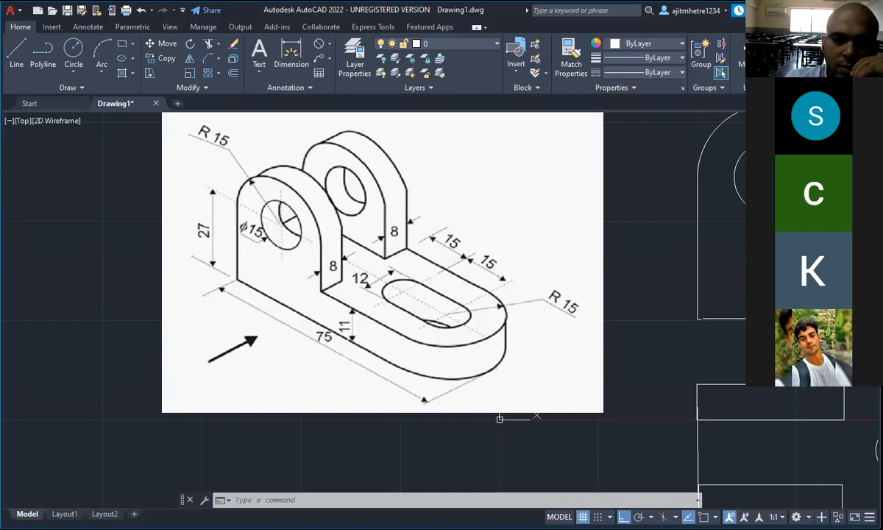
pyautogui.scroll(-2, 442, 394)
pyautogui.scroll(-4, 348, 356)
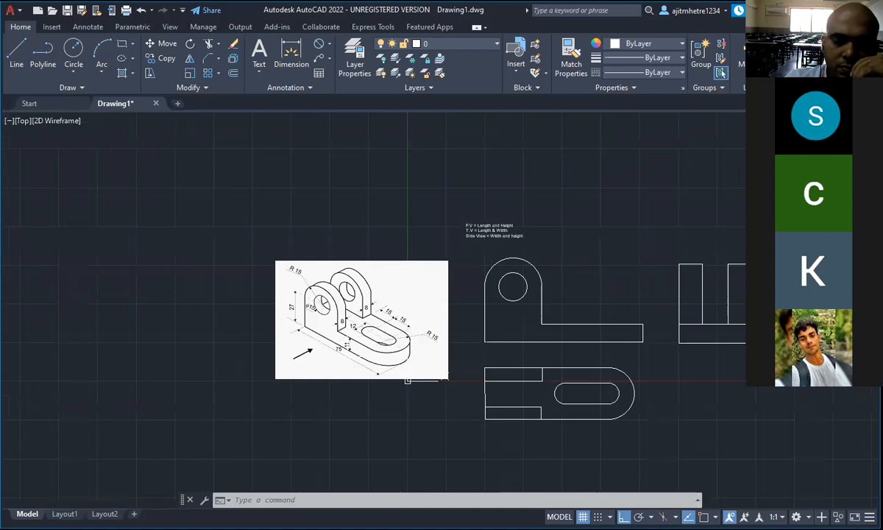
pyautogui.scroll(2, 601, 409)
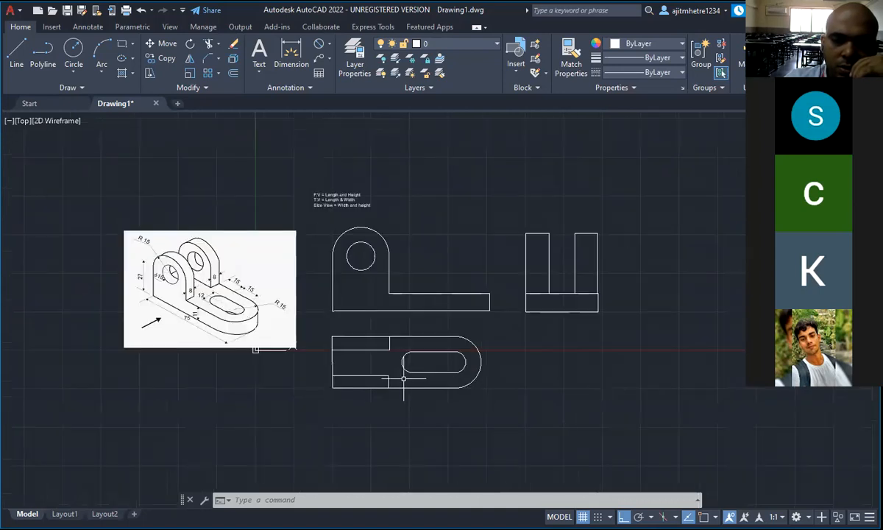
pyautogui.scroll(2, 367, 377)
pyautogui.scroll(-2, 368, 378)
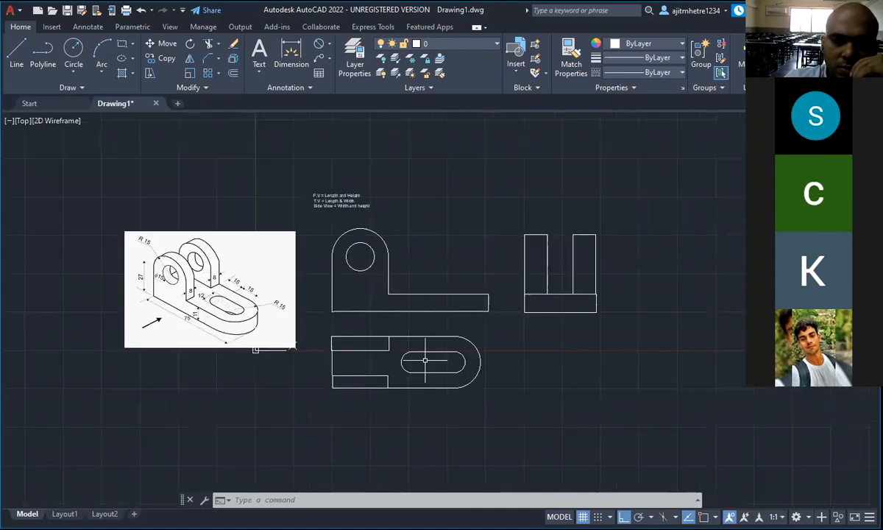
# Erase the front, top and side views together with the view-notes text, keeping only the isometric picture
pyautogui.click(314, 214)
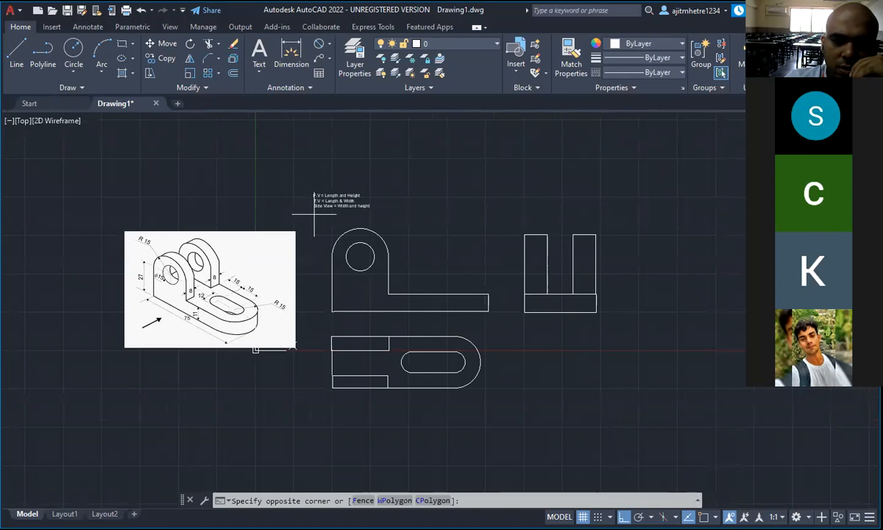
pyautogui.click(631, 418)
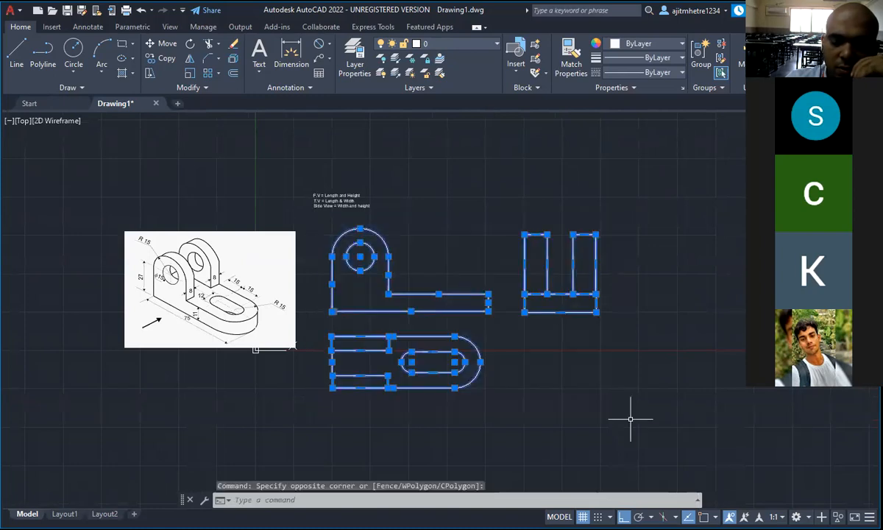
pyautogui.press('Delete')
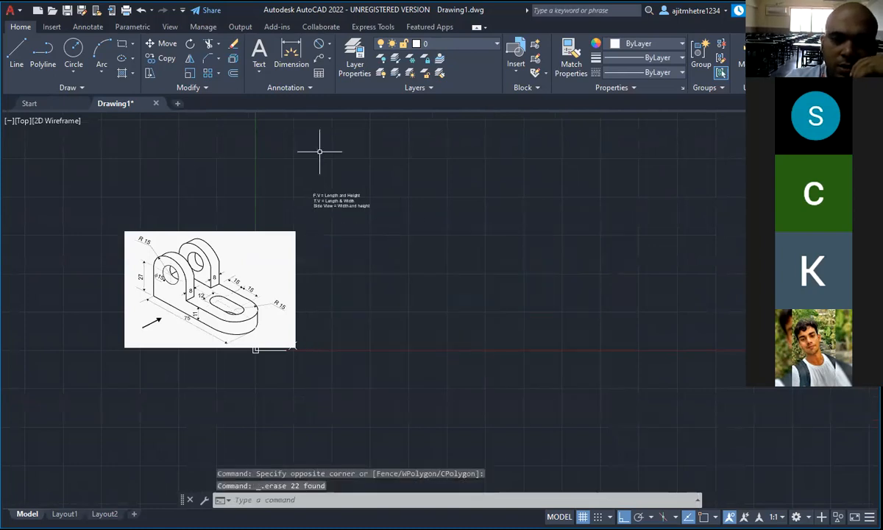
pyautogui.click(281, 160)
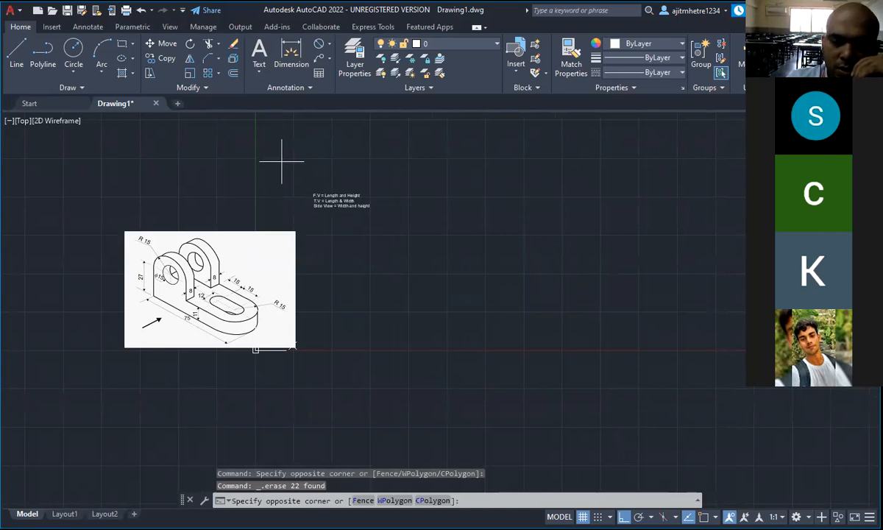
pyautogui.click(397, 220)
pyautogui.press('Delete')
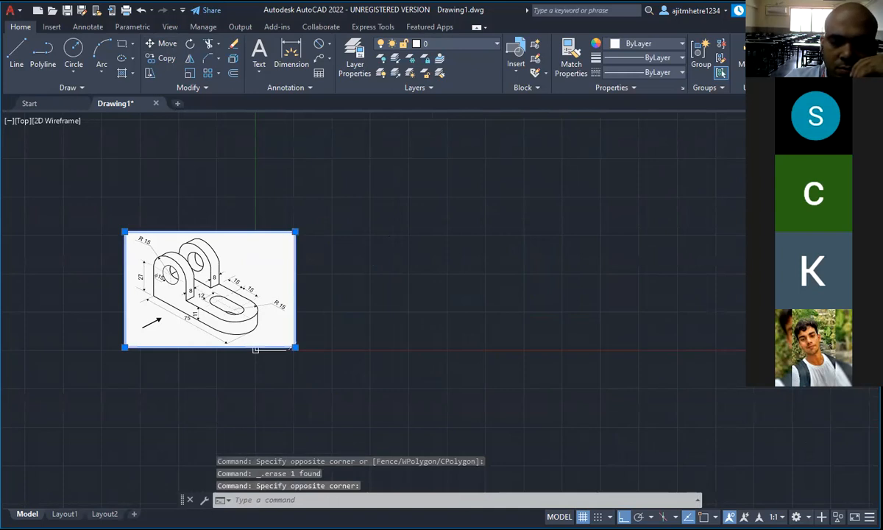
# Move the isometric picture by its upper-left corner up and to the left, with ortho mode off
pyautogui.click(161, 44)
pyautogui.click(125, 232)
pyautogui.press('F8')
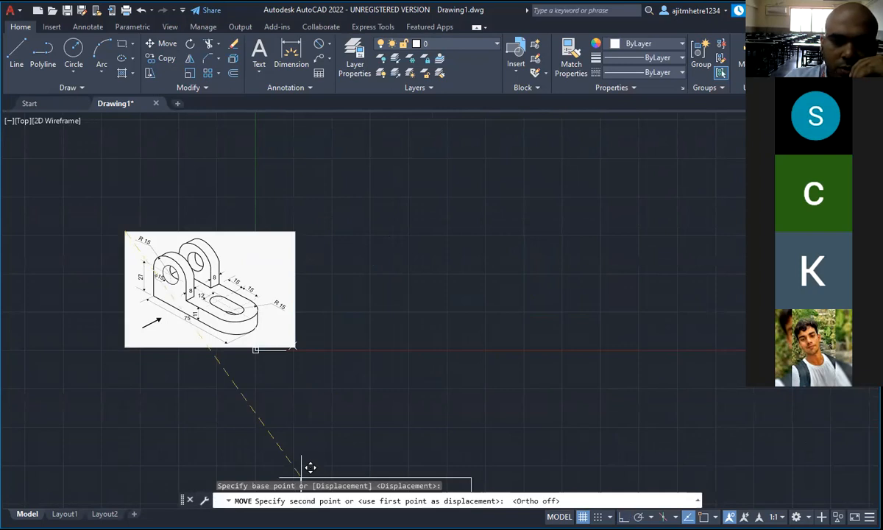
pyautogui.click(61, 150)
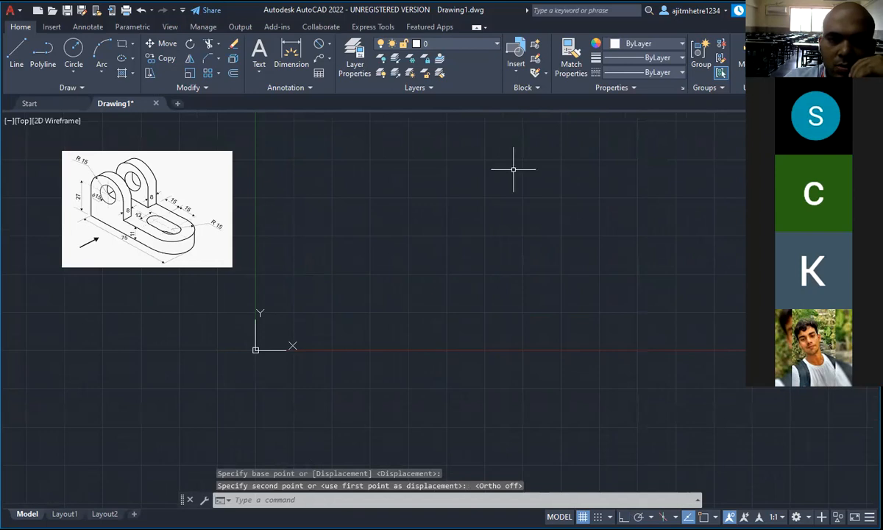
# Draw a vertical line 100 units long upward in the empty area beside the origin, with ortho mode on
pyautogui.scroll(-3, 508, 177)
pyautogui.scroll(2, 573, 114)
pyautogui.scroll(2, 573, 114)
pyautogui.scroll(-2, 573, 114)
pyautogui.scroll(-2, 619, 147)
pyautogui.scroll(4, 618, 148)
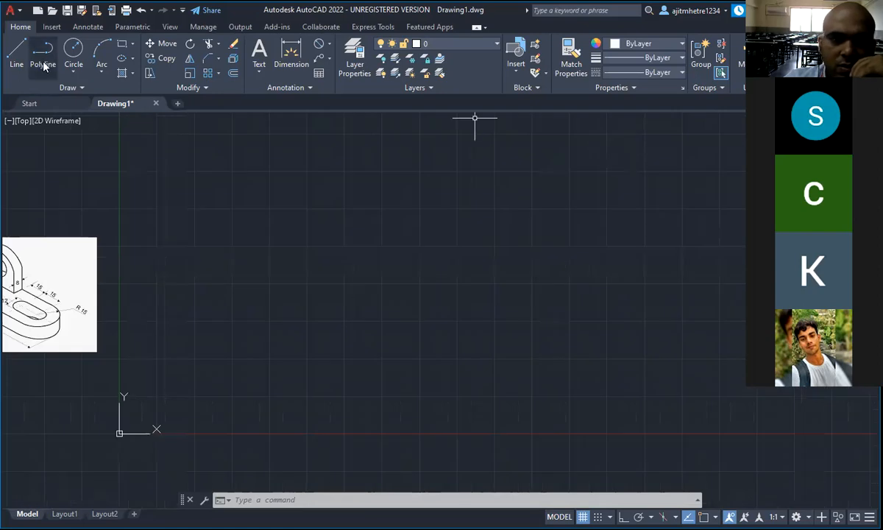
pyautogui.click(16, 50)
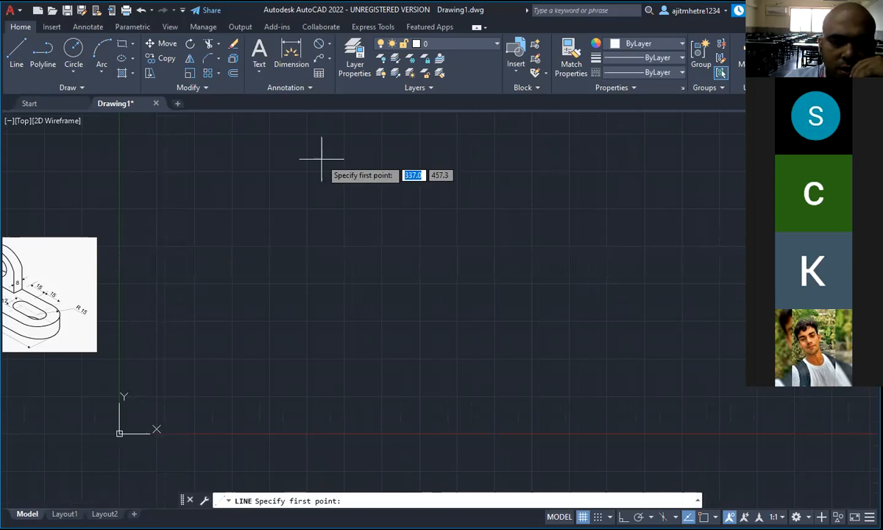
pyautogui.click(191, 417)
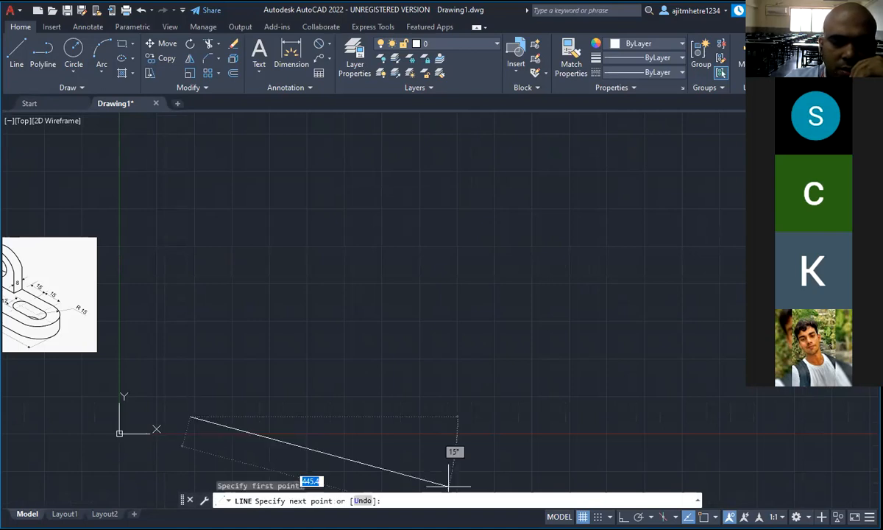
pyautogui.press('F8')
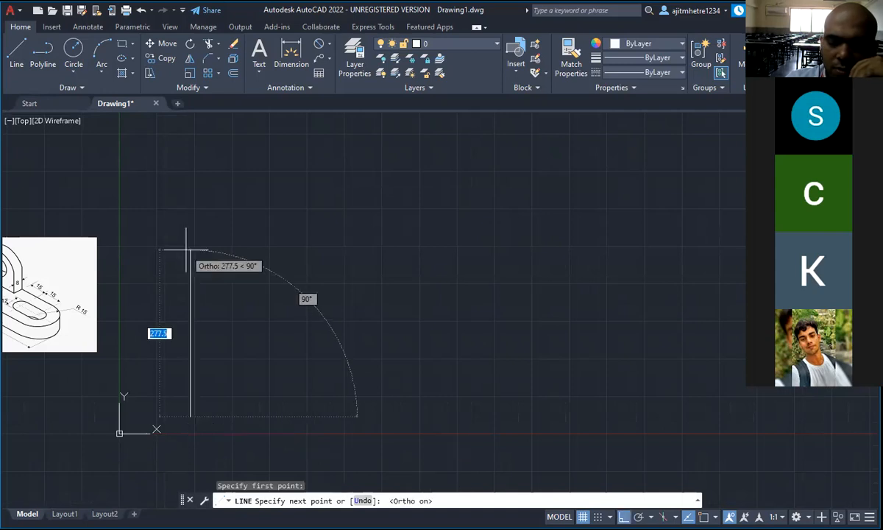
pyautogui.write('100')
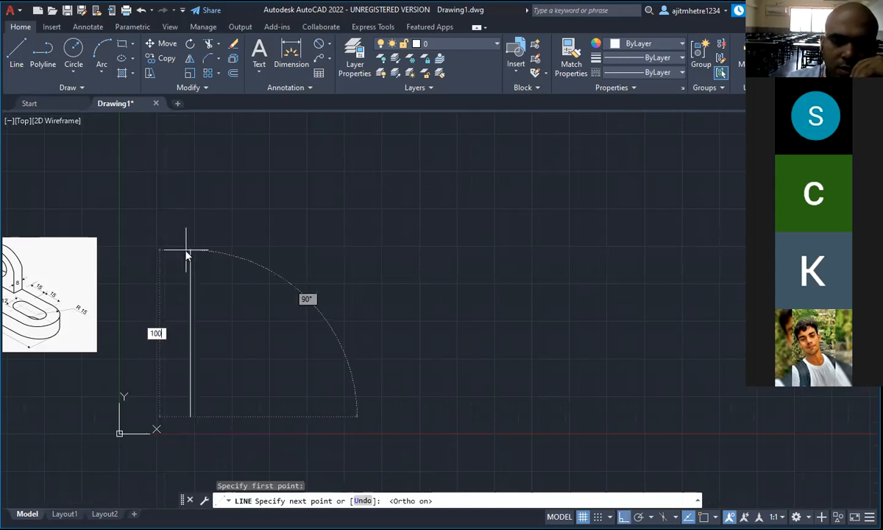
pyautogui.press('Return')
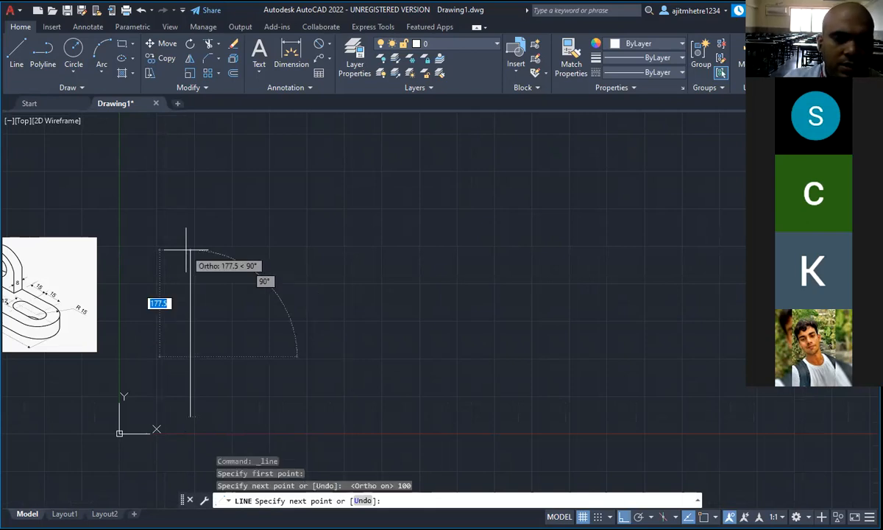
pyautogui.press('Escape')
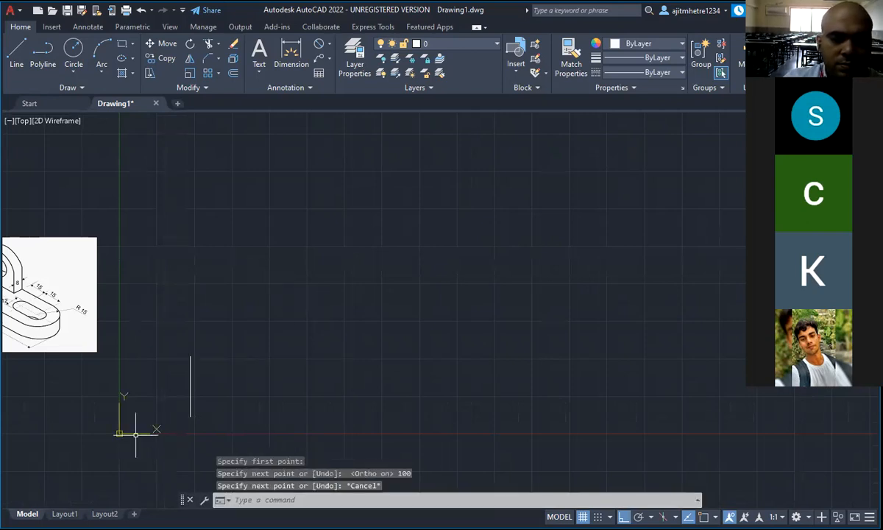
pyautogui.scroll(-2, 131, 425)
pyautogui.scroll(3, 116, 426)
pyautogui.scroll(4, 122, 424)
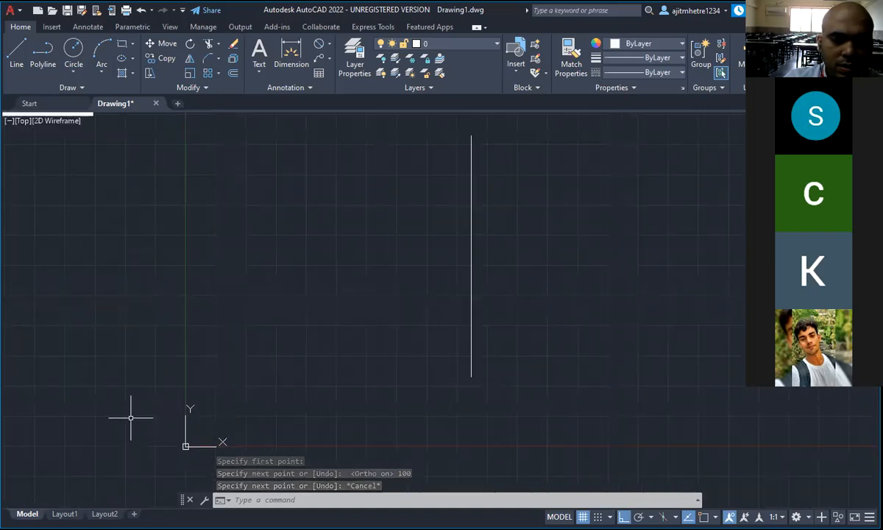
pyautogui.scroll(-2, 366, 366)
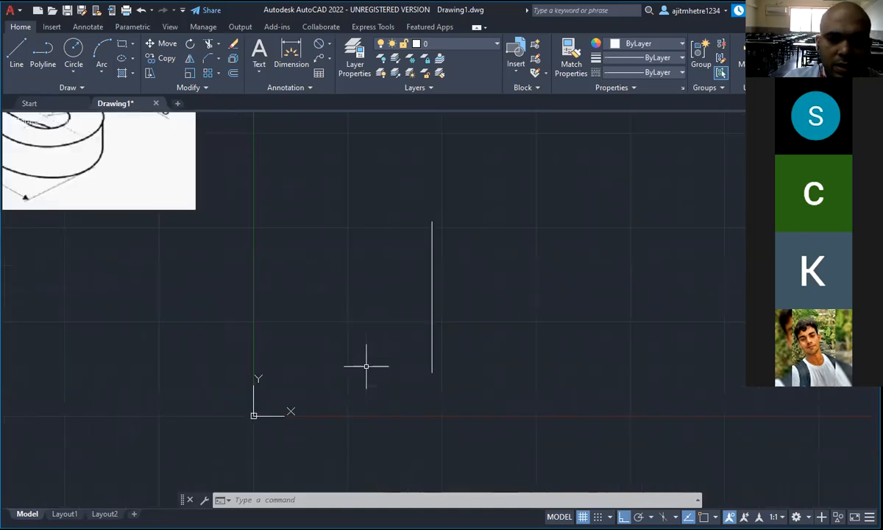
pyautogui.scroll(2, 467, 291)
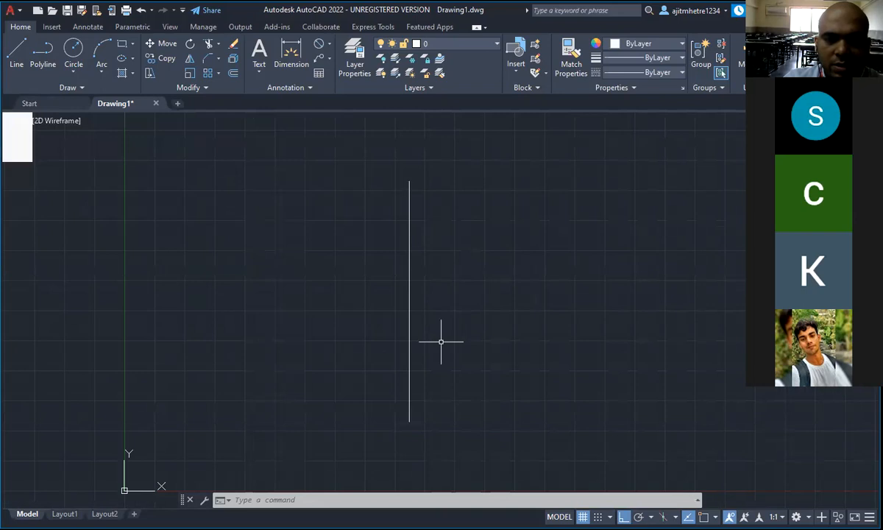
pyautogui.scroll(2, 404, 291)
pyautogui.scroll(-2, 405, 291)
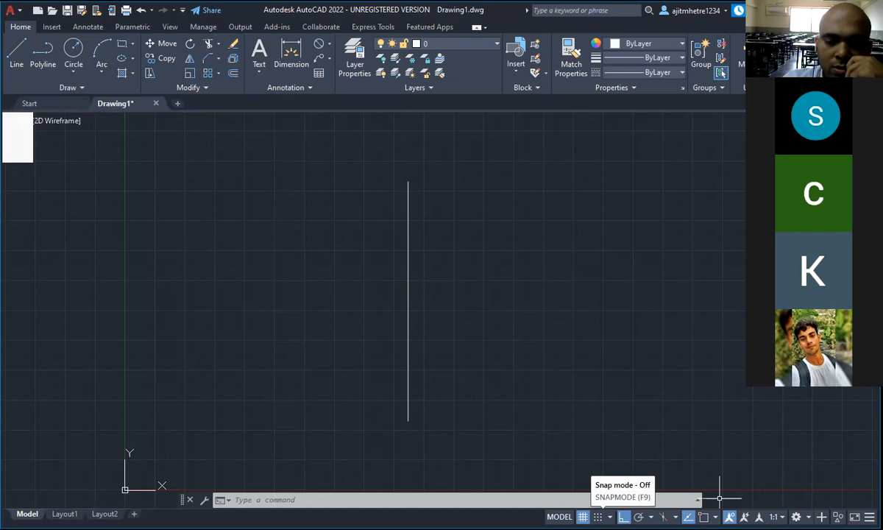
pyautogui.click(610, 517)
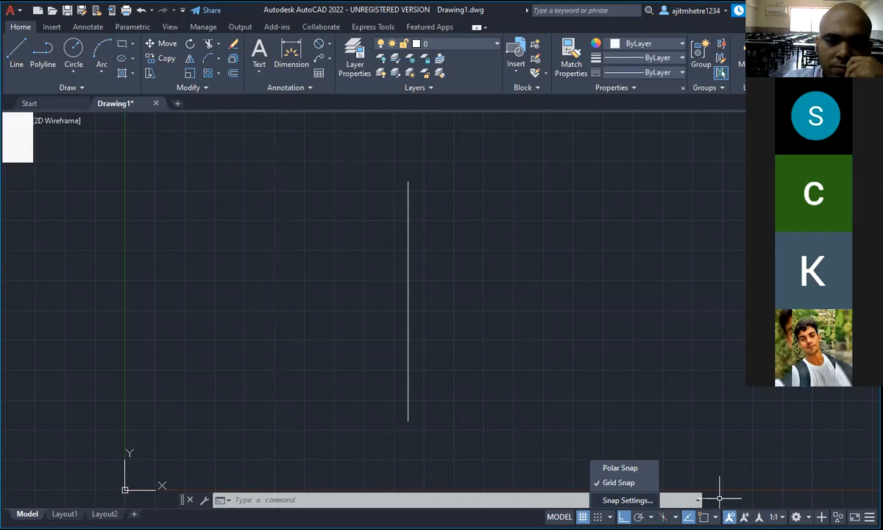
pyautogui.click(627, 499)
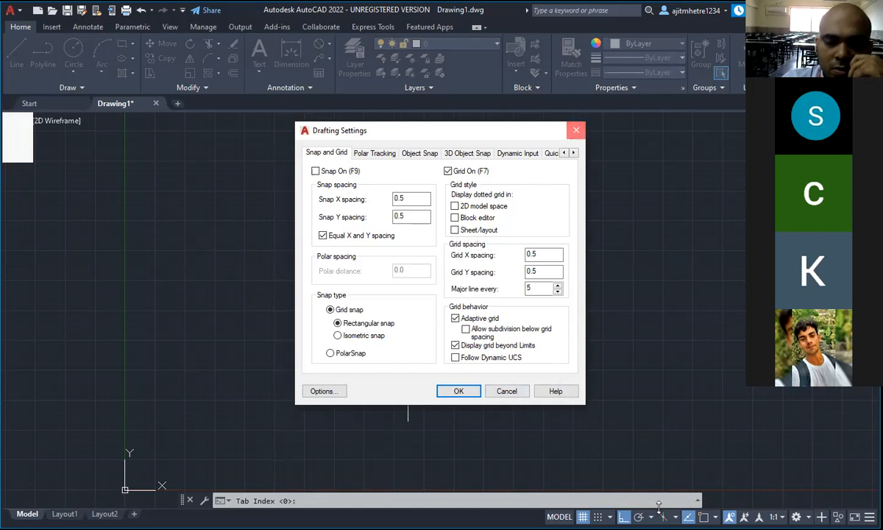
pyautogui.click(577, 132)
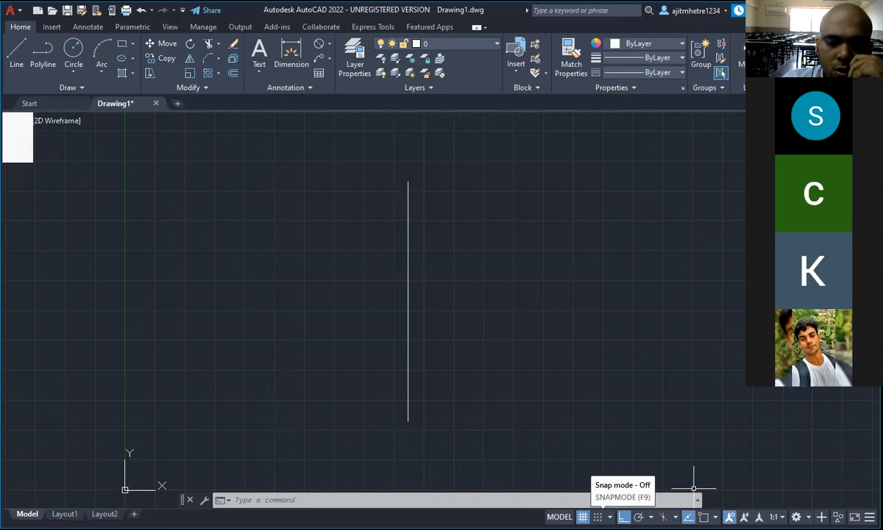
# Turn on object snap in the drafting settings, keeping the endpoint, midpoint, center, intersection and extension modes enabled
pyautogui.click(609, 516)
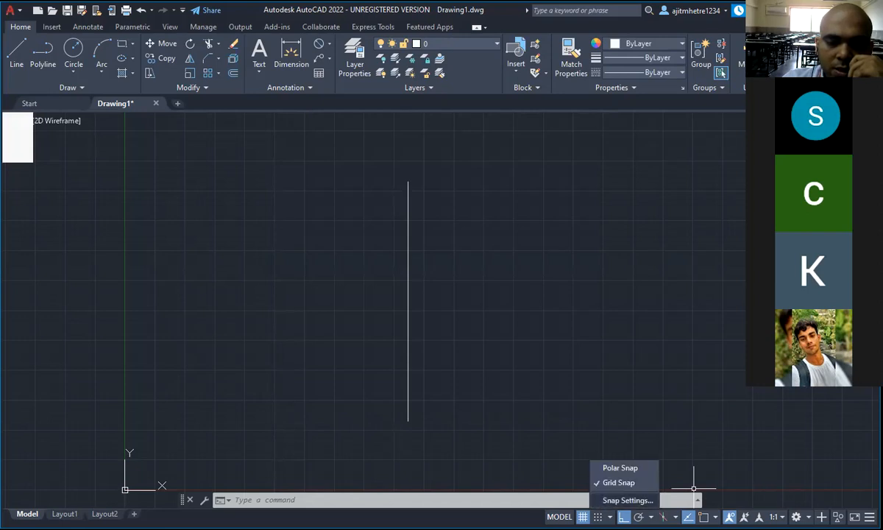
pyautogui.click(628, 500)
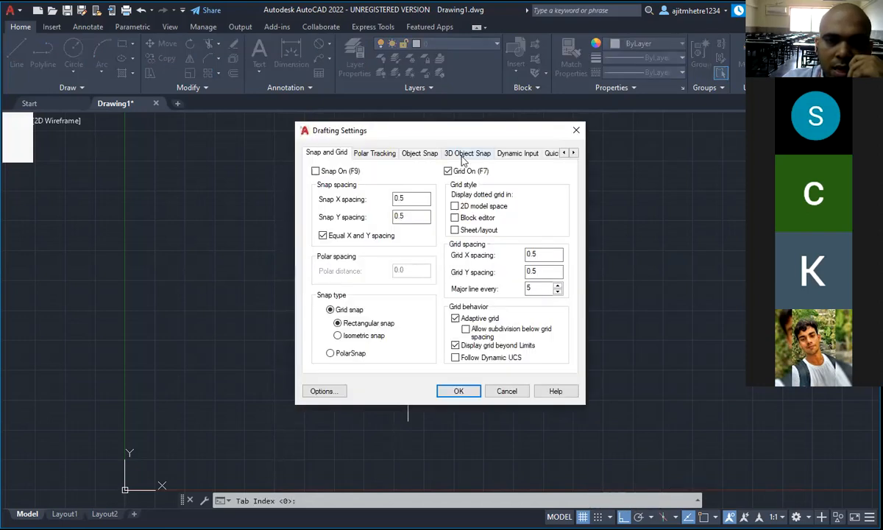
pyautogui.click(417, 155)
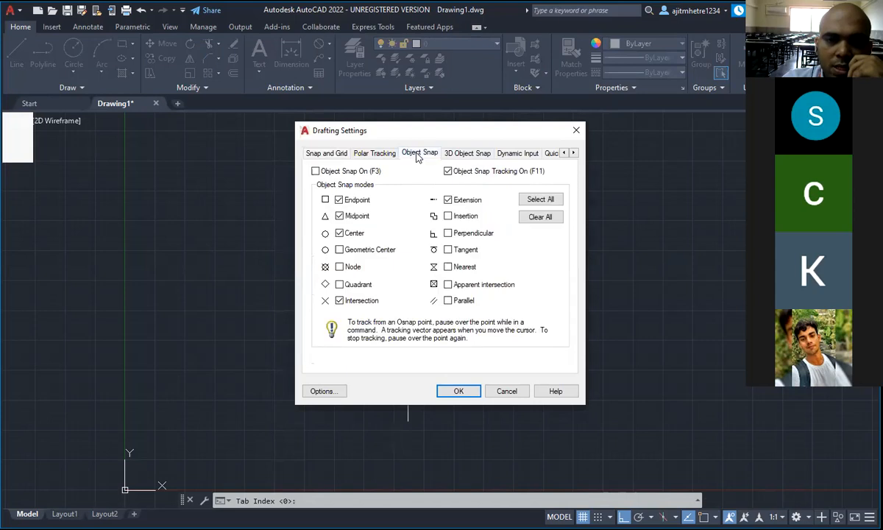
pyautogui.click(316, 174)
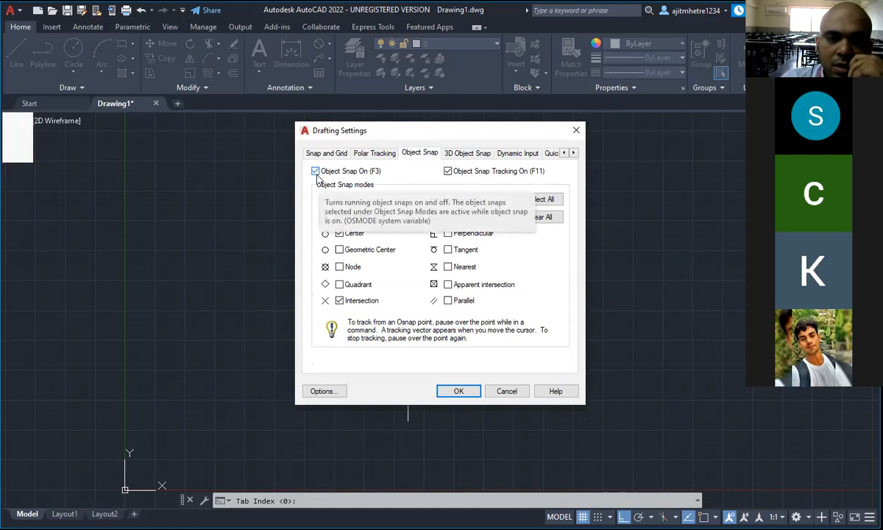
pyautogui.click(339, 200)
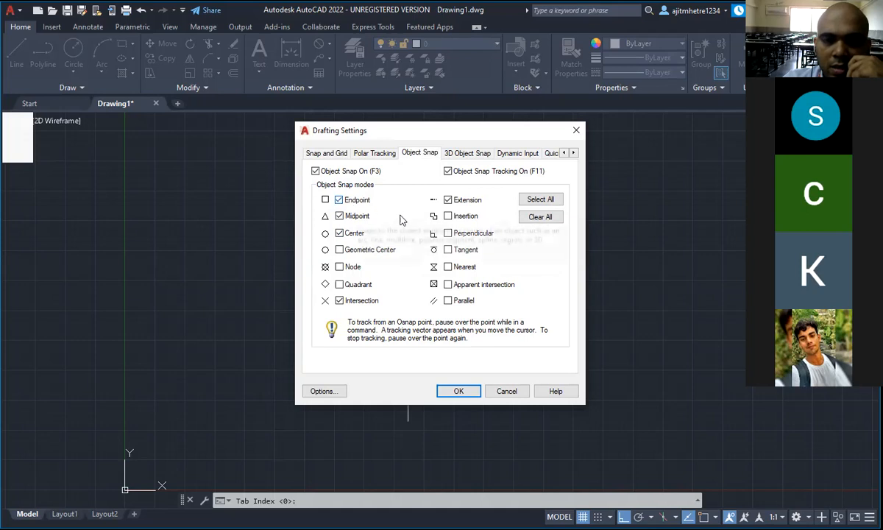
pyautogui.click(456, 392)
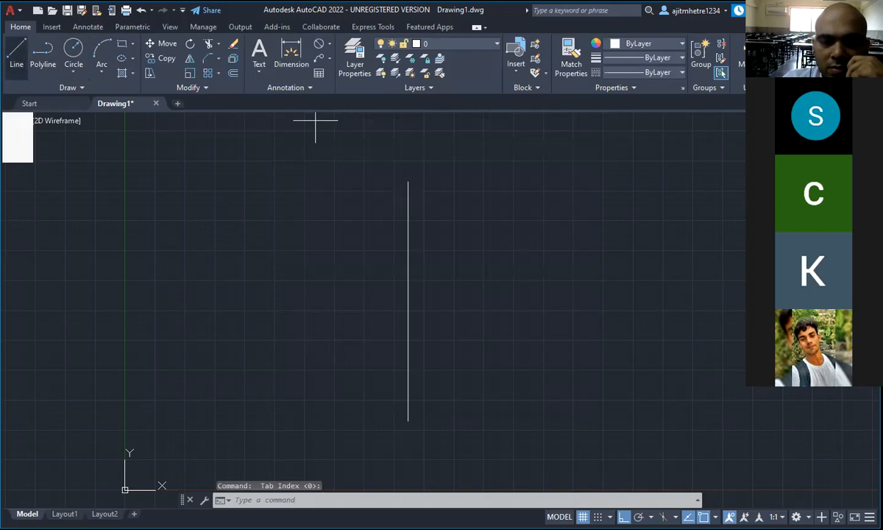
# Draw a horizontal line 50 units long to the right from the vertical line's midpoint
pyautogui.click(17, 57)
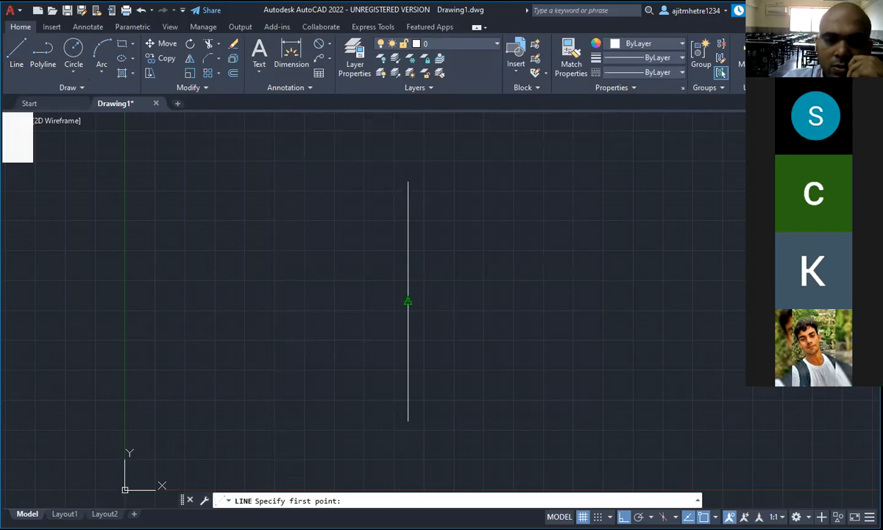
pyautogui.click(407, 300)
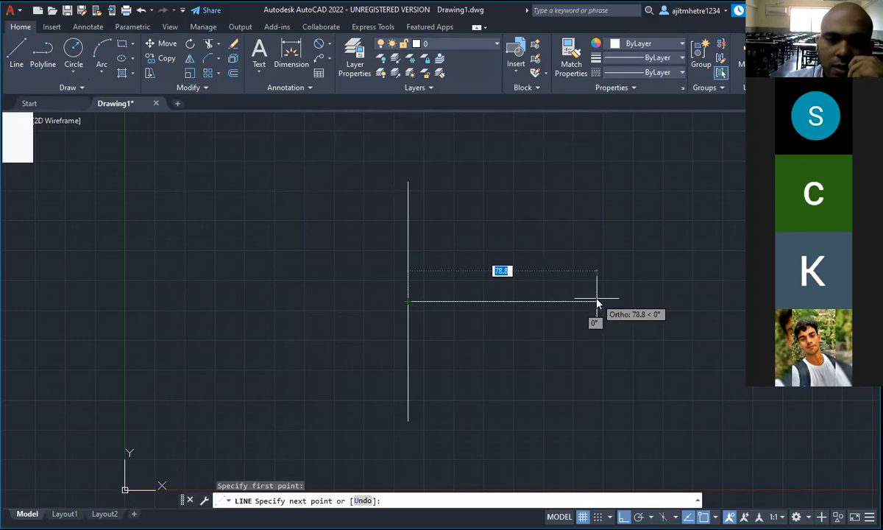
pyautogui.write('50')
pyautogui.press('Return')
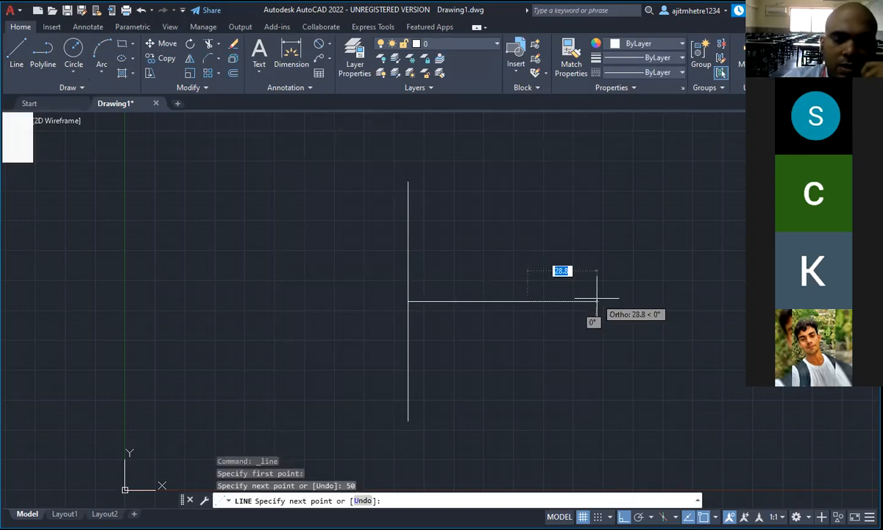
pyautogui.press('Escape')
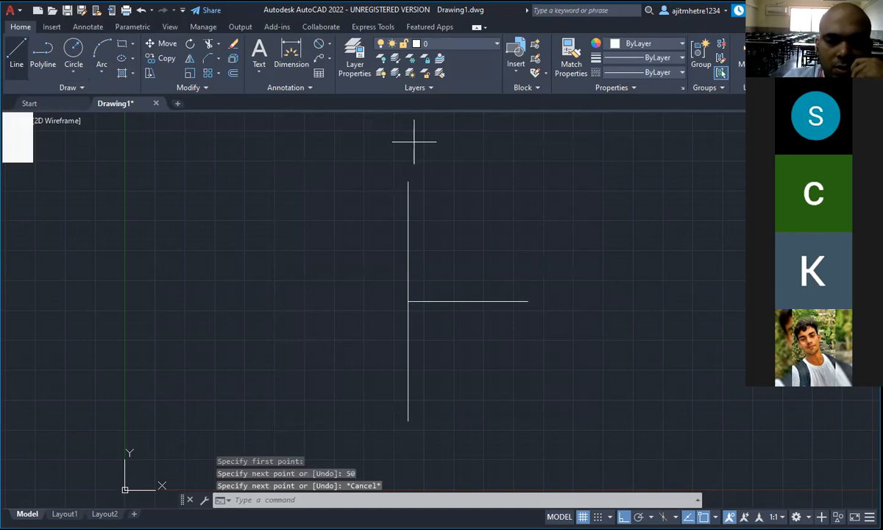
# Draw a second horizontal line 50 units long to the left from the vertical line's midpoint
pyautogui.press('Return')
pyautogui.click(408, 301)
pyautogui.write('50')
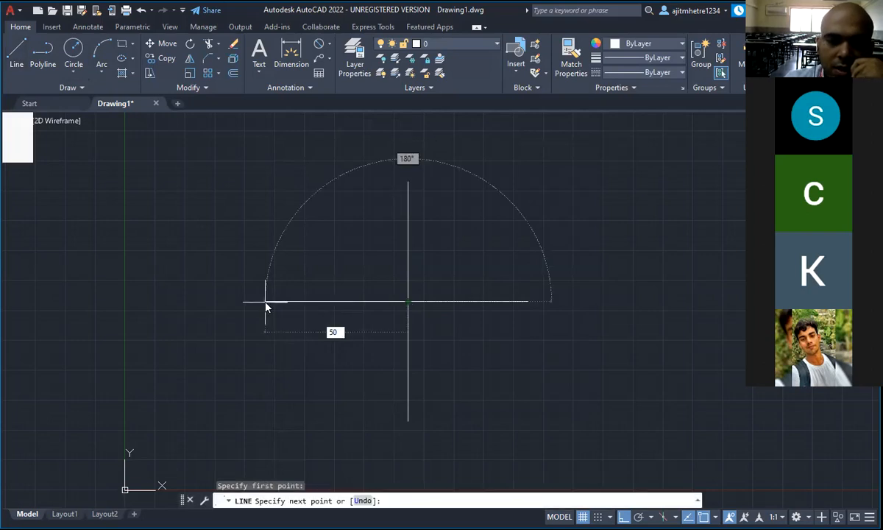
pyautogui.press('Return')
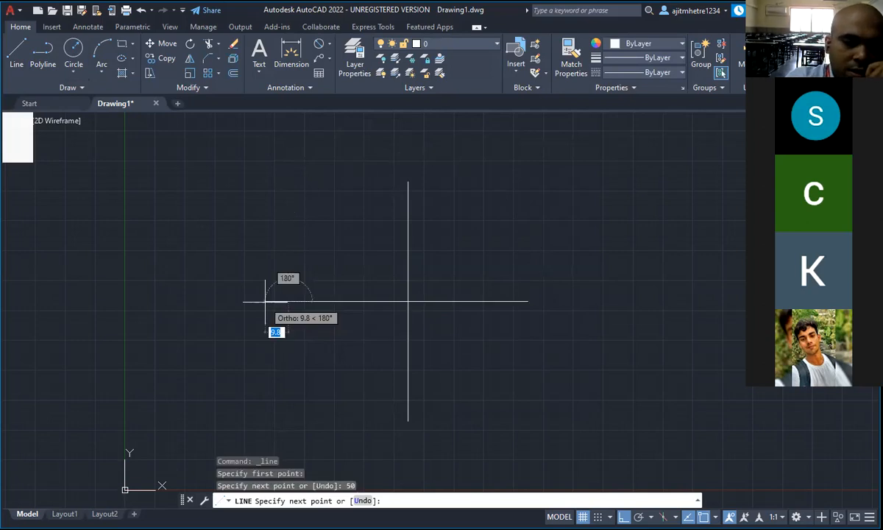
pyautogui.press('Escape')
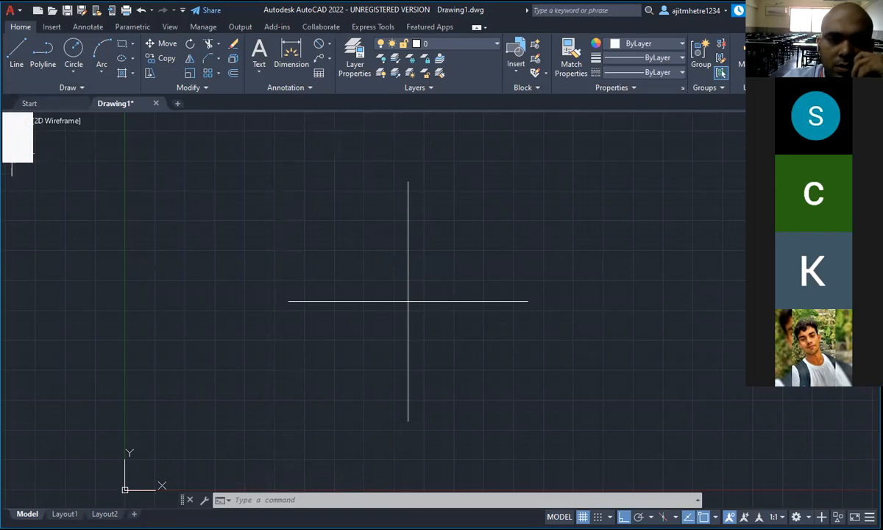
# Erase the isometric picture, leaving only the crossed lines in the drawing
pyautogui.click(33, 161)
pyautogui.click(3, 113)
pyautogui.press('Delete')
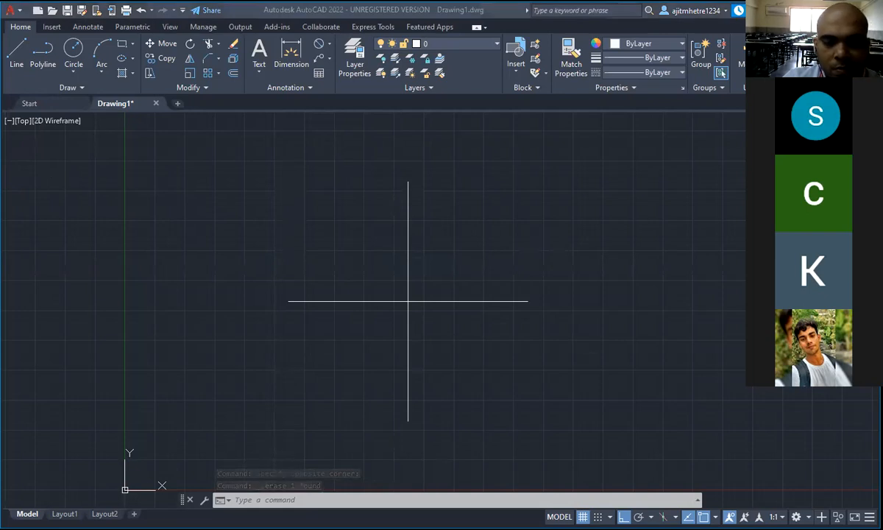
# Paste the dimensioned isometric bracket picture into the drawing beside the crossed lines, accepting the default OLE text size
pyautogui.click(269, 419)
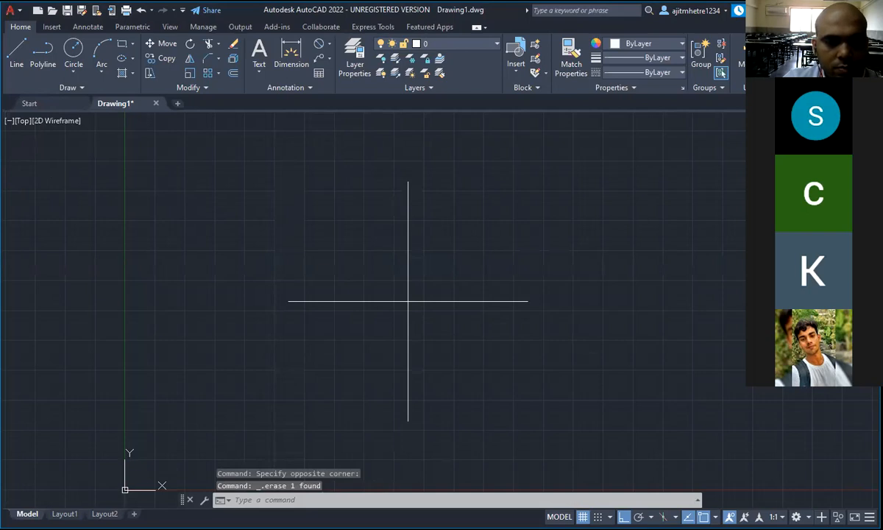
pyautogui.hotkey('ctrl', 'v')
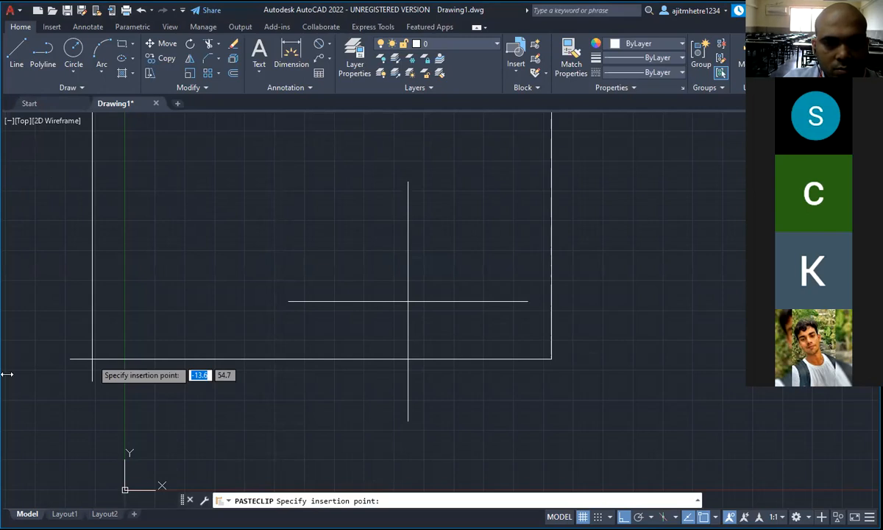
pyautogui.scroll(-2, 92, 358)
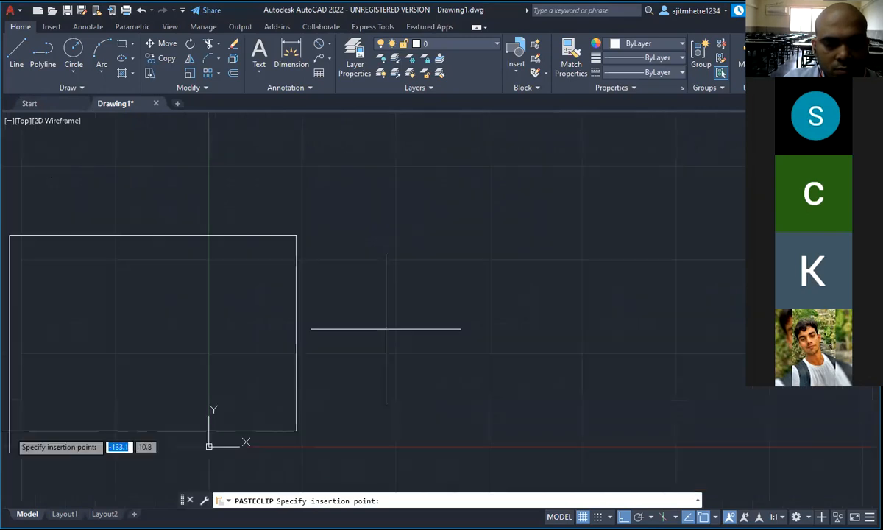
pyautogui.click(9, 430)
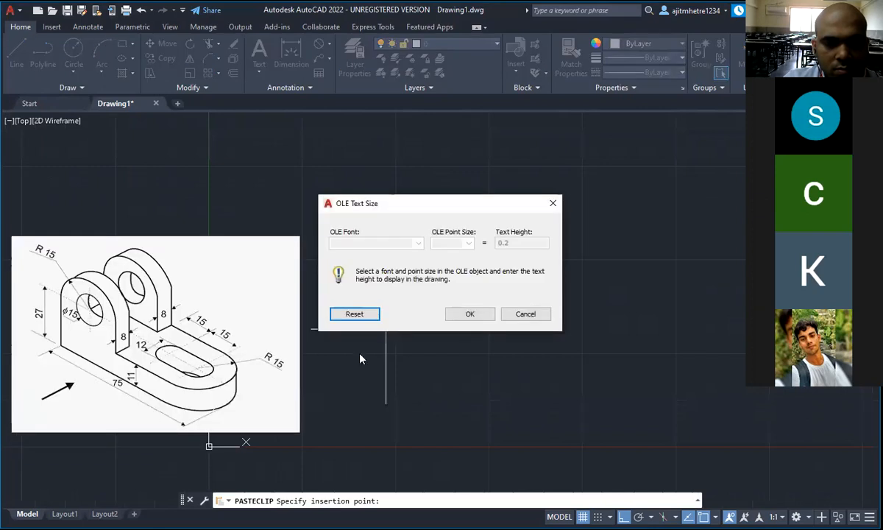
pyautogui.click(484, 319)
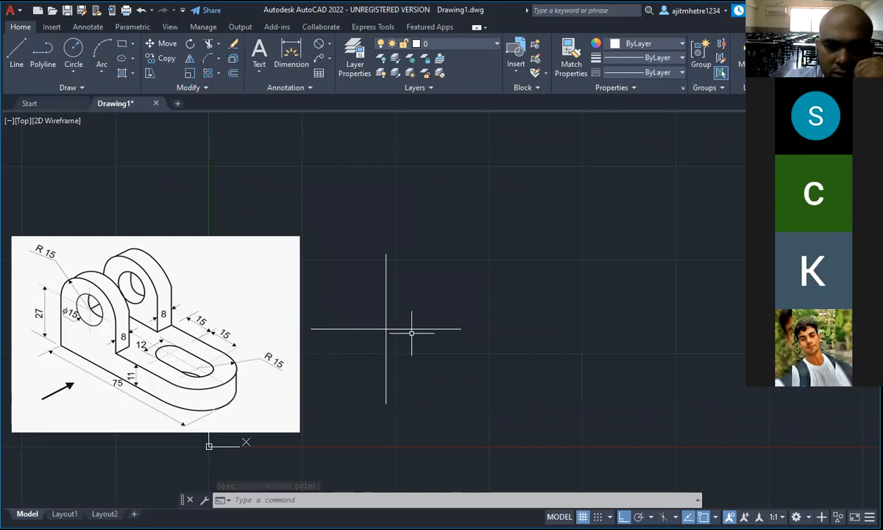
# Offset the vertical line 10 units to its right and 10 units to its left, using the Through option
pyautogui.click(385, 291)
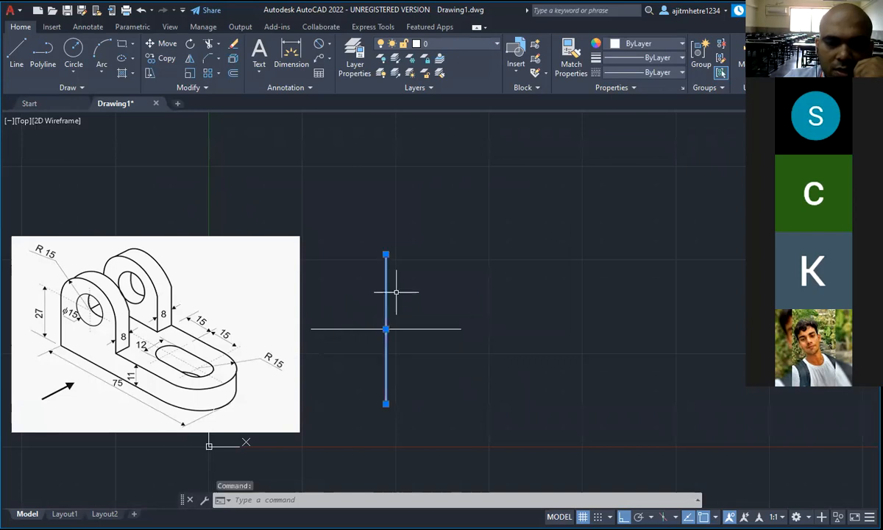
pyautogui.click(234, 74)
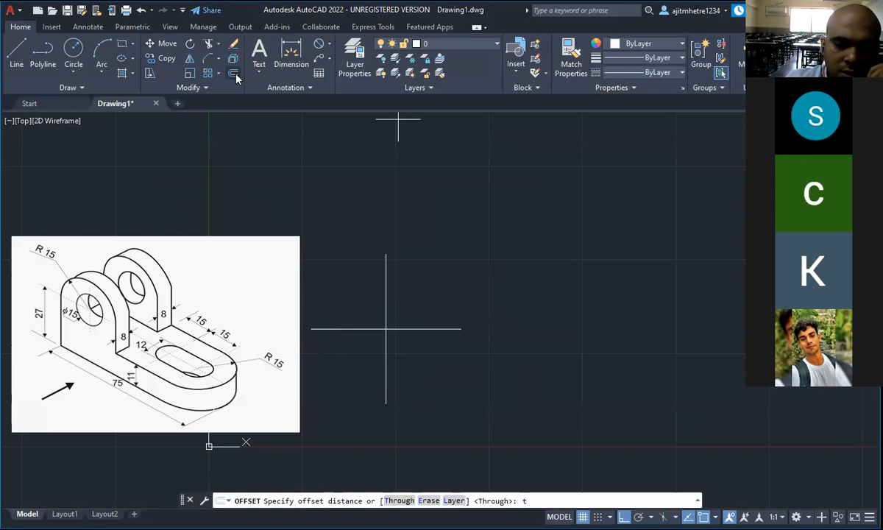
pyautogui.press('Return')
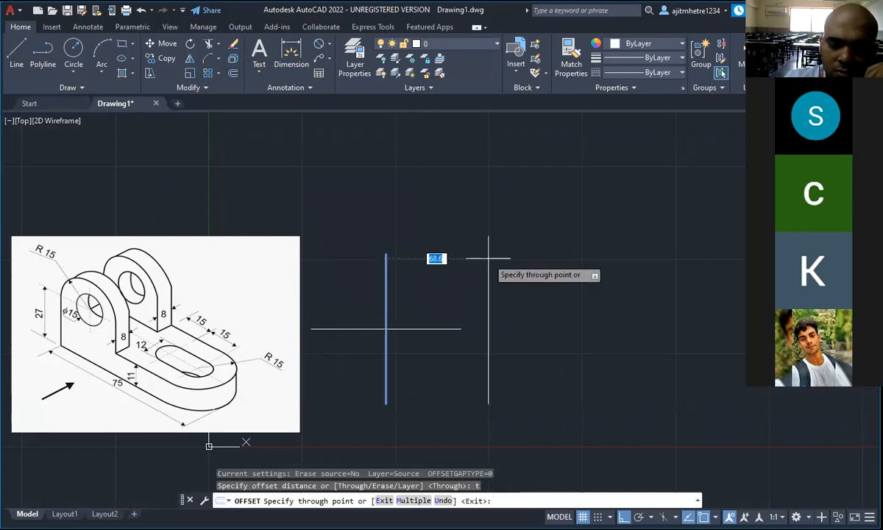
pyautogui.write('10')
pyautogui.press('Return')
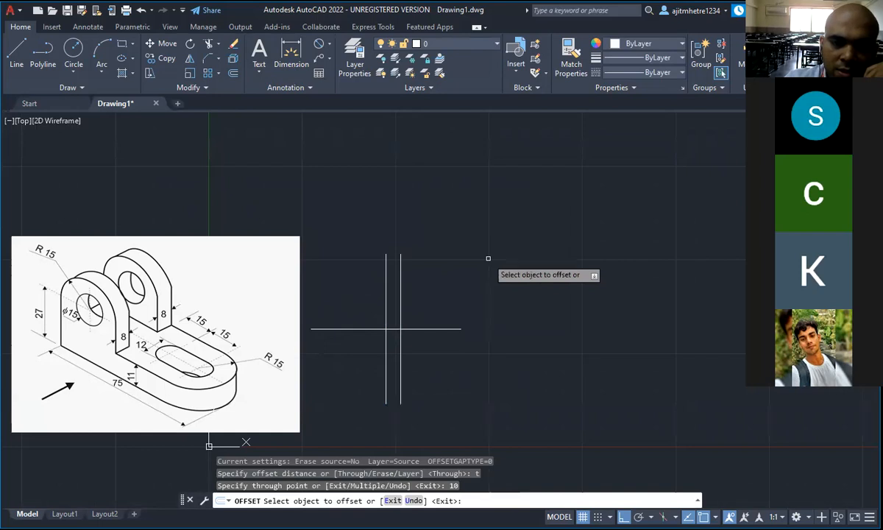
pyautogui.click(385, 261)
pyautogui.write('10')
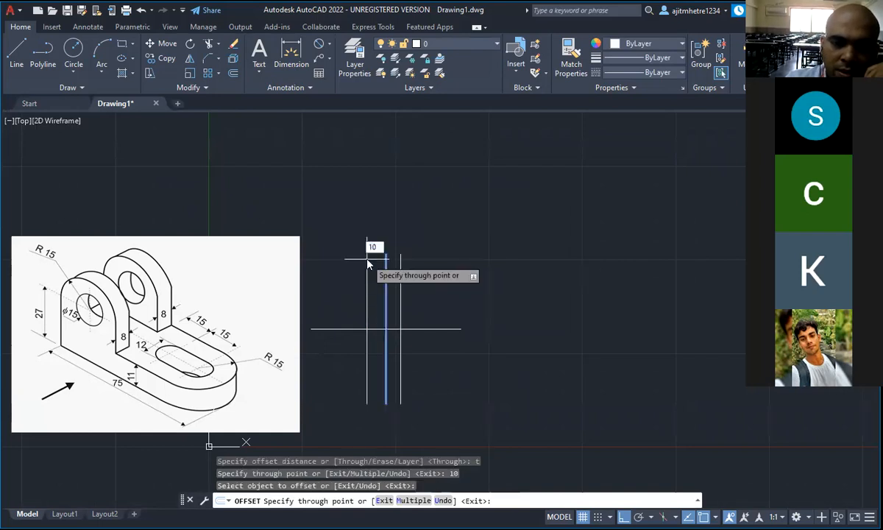
pyautogui.press('Return')
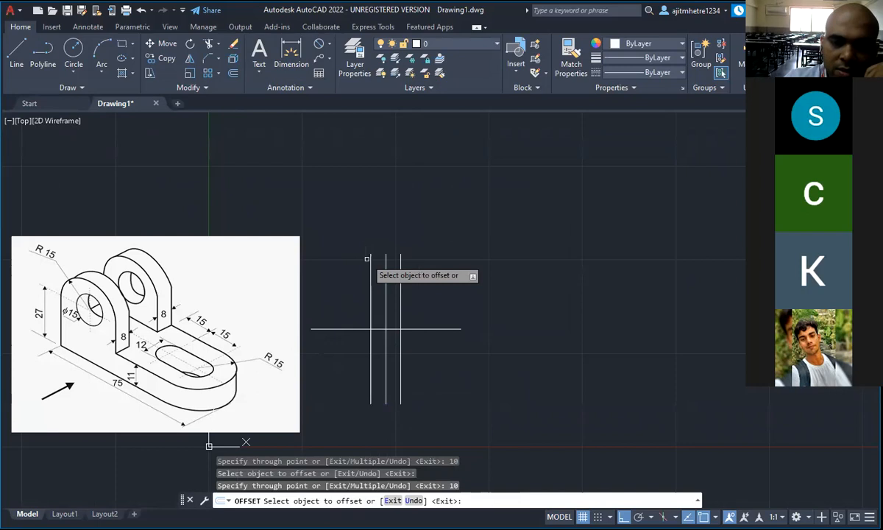
pyautogui.click(434, 328)
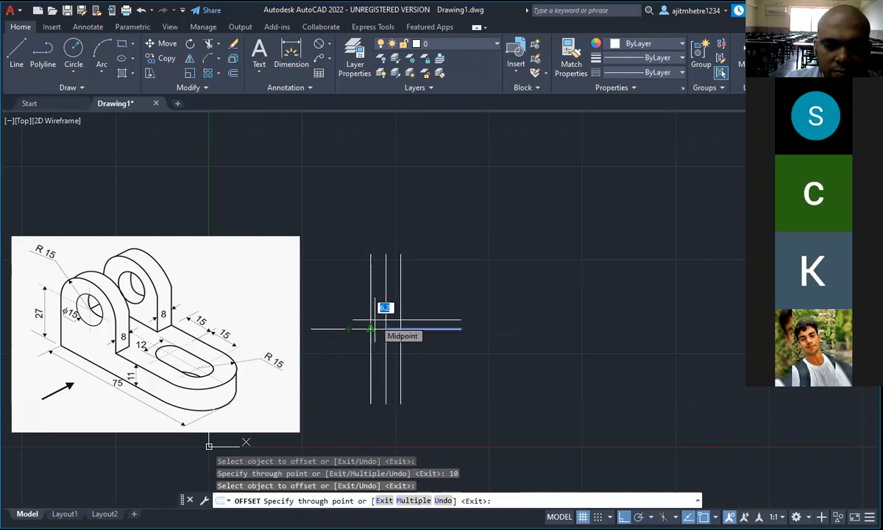
pyautogui.press('Escape')
pyautogui.click(390, 329)
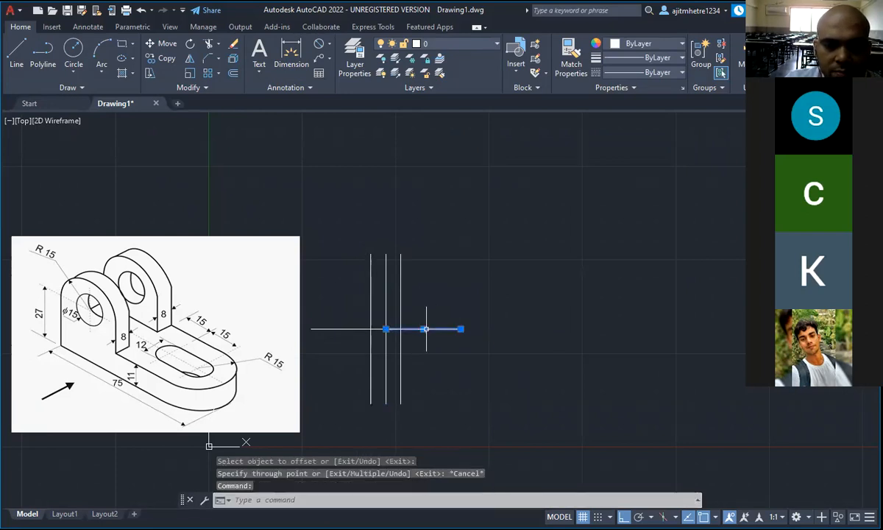
pyautogui.keyDown('shift'); pyautogui.click(354, 329); pyautogui.keyUp('shift')
pyautogui.click(354, 329)
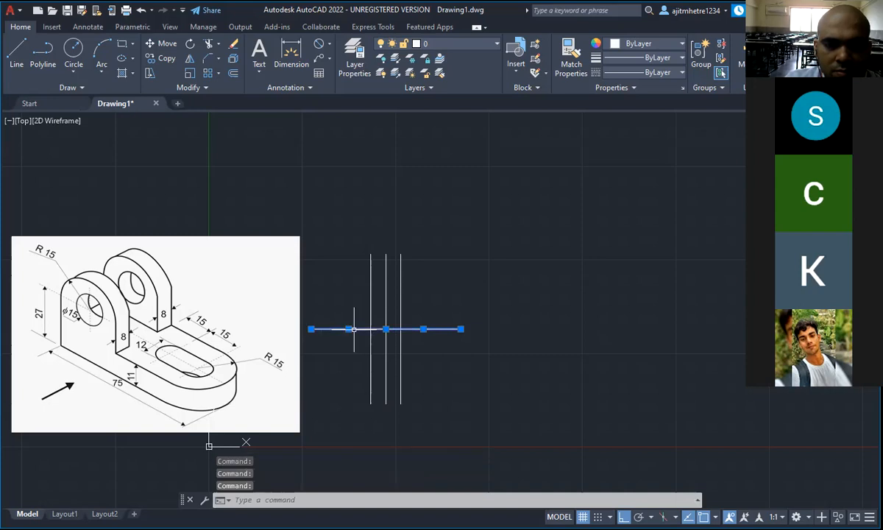
# Offset the right half of the horizontal line 10 units upward, using the Through option
pyautogui.click(230, 75)
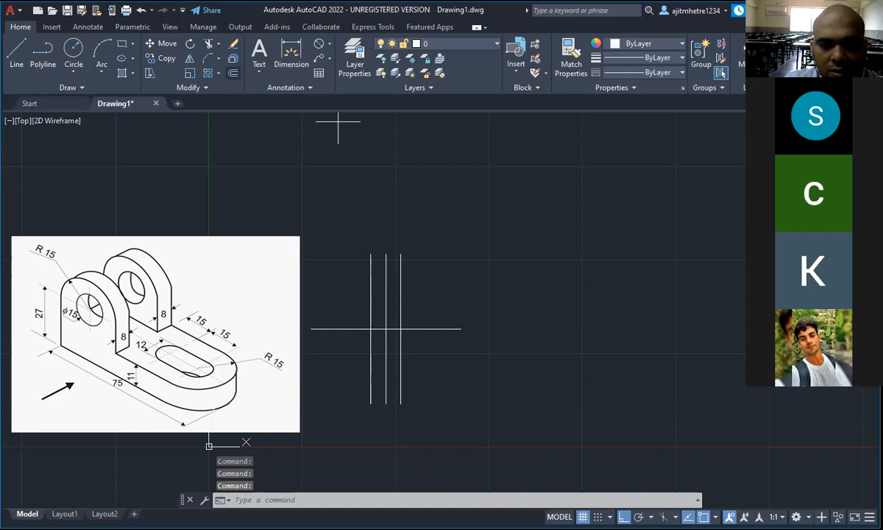
pyautogui.write('t')
pyautogui.press('Return')
pyautogui.click(439, 328)
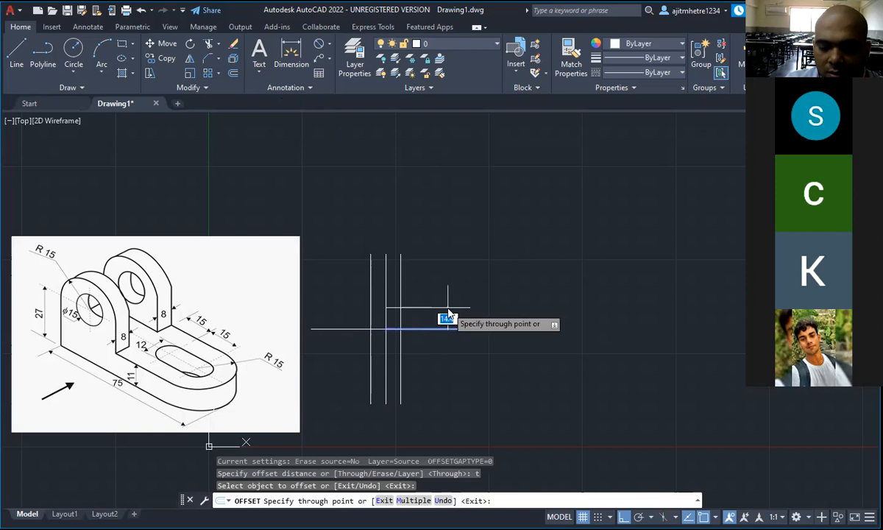
pyautogui.write('10')
pyautogui.press('Return')
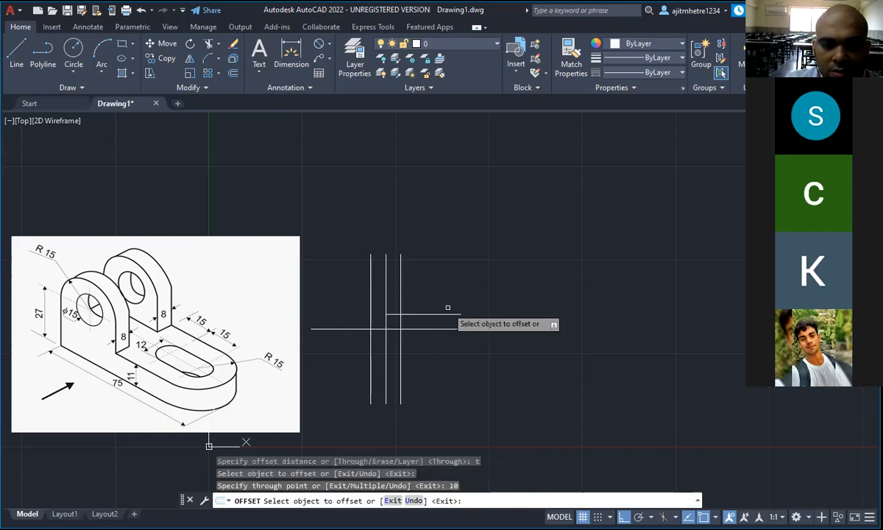
# Offset the left half of the horizontal line 10 units upward and 10 units downward
pyautogui.click(350, 328)
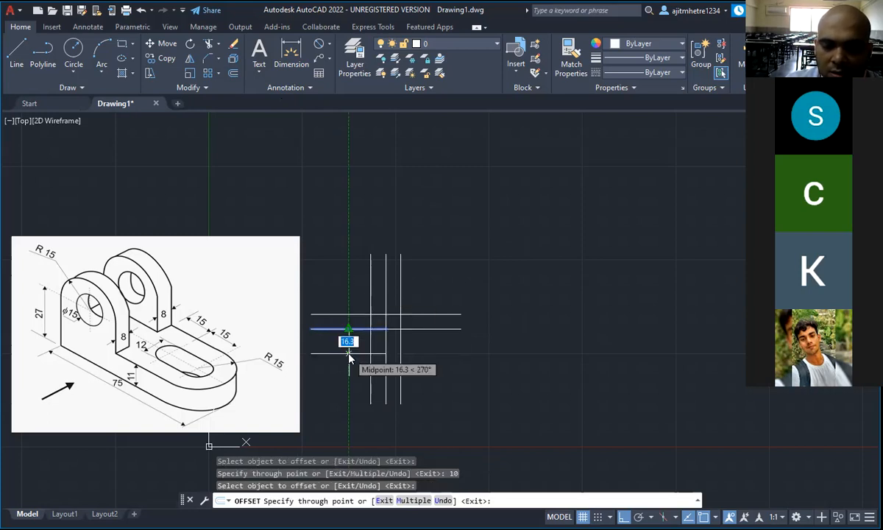
pyautogui.write('10')
pyautogui.press('Return')
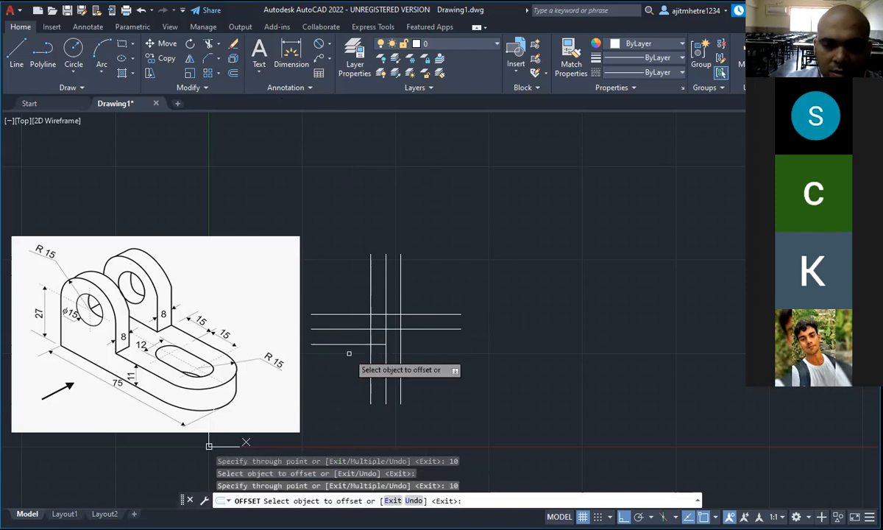
# Offset the right half of the horizontal line 10 units downward and end the Offset command
pyautogui.click(441, 329)
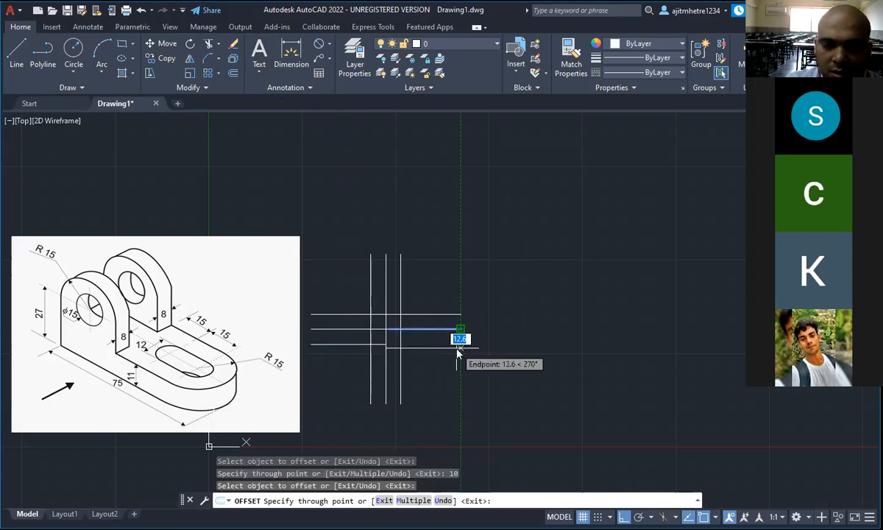
pyautogui.click(456, 350)
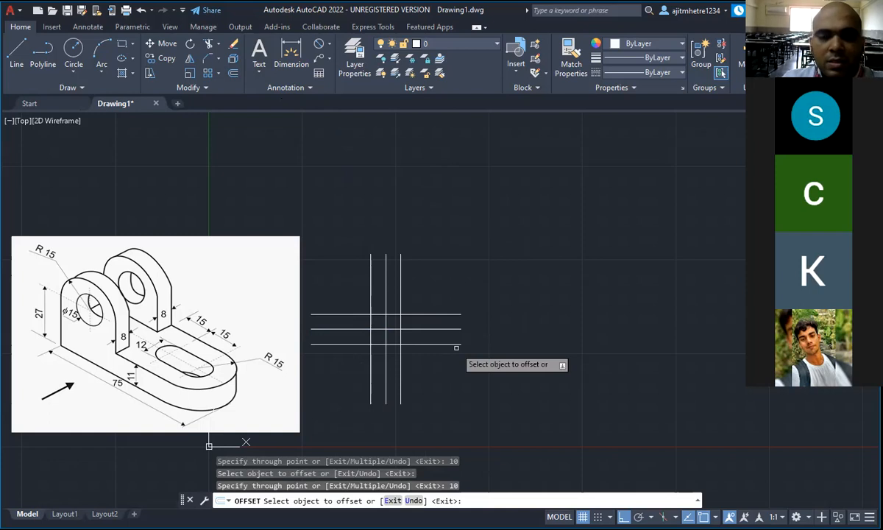
pyautogui.press('Escape')
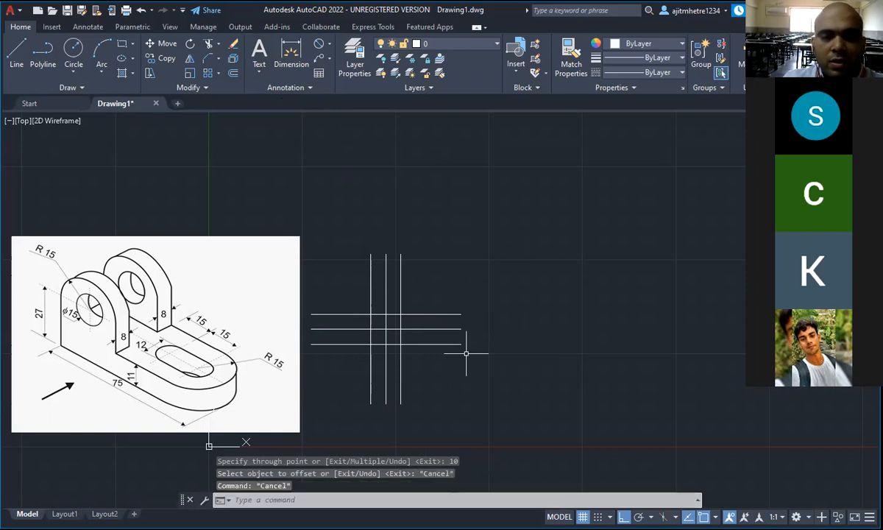
pyautogui.press('Escape')
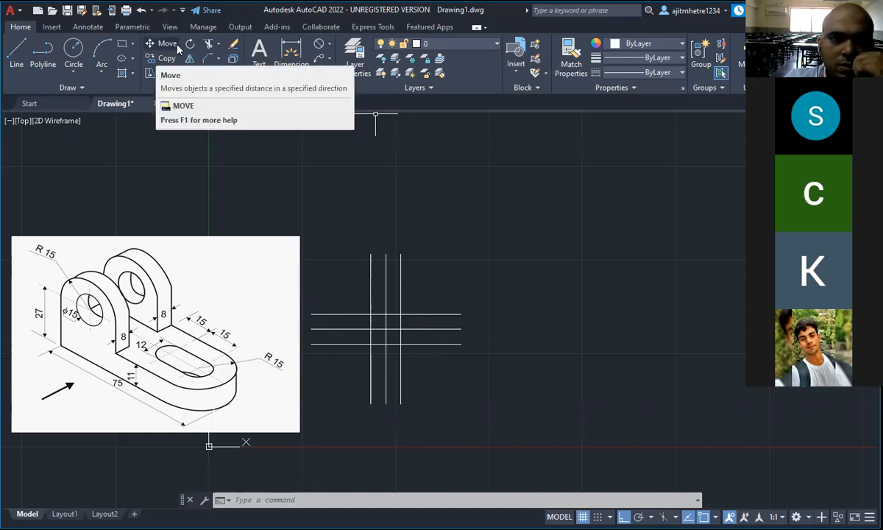
# Check the length of the lowest horizontal line with a linear dimension, without placing it
pyautogui.click(324, 44)
pyautogui.click(318, 65)
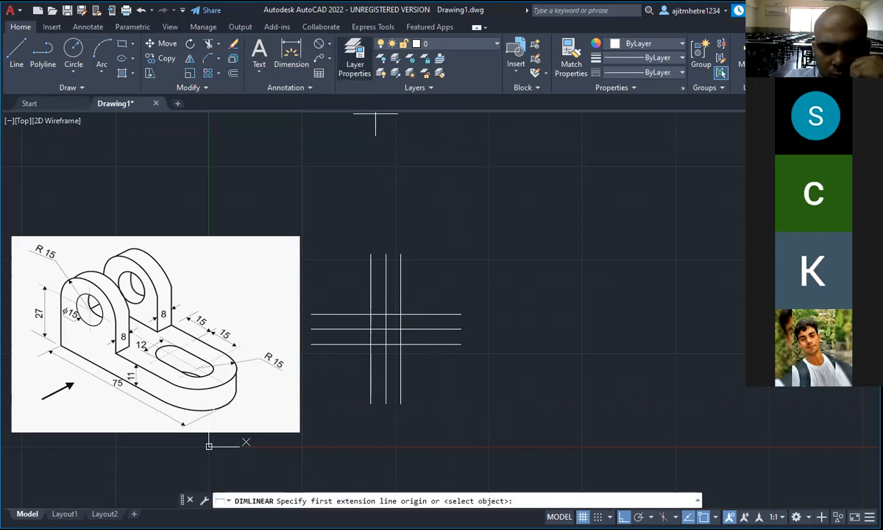
pyautogui.click(311, 343)
pyautogui.click(461, 344)
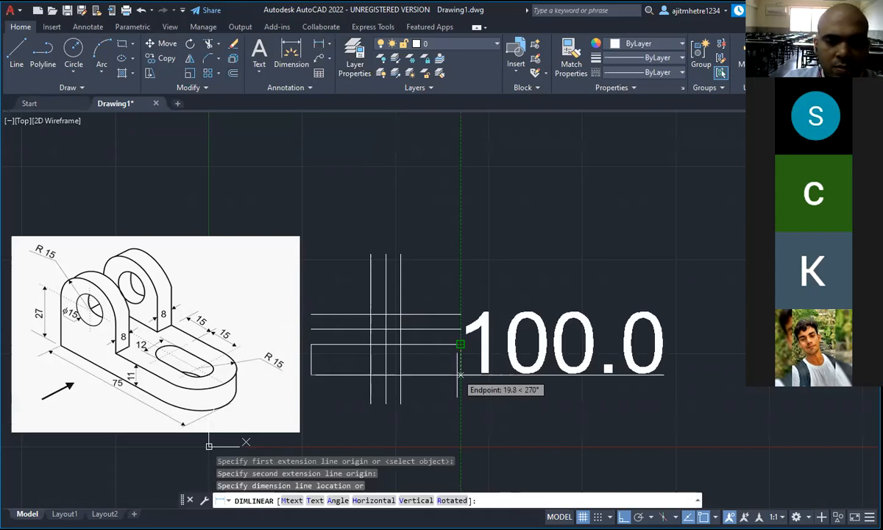
pyautogui.press('Escape')
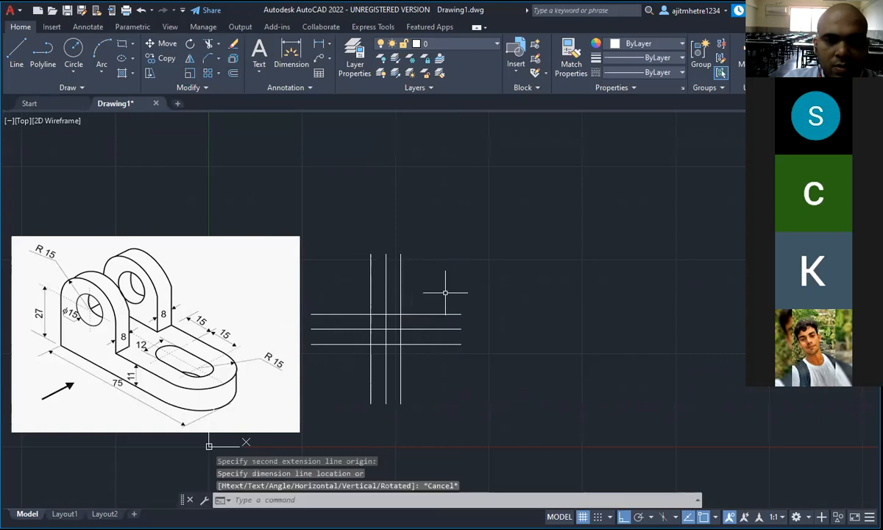
# Check the length of the rightmost vertical line with a linear dimension, without placing it
pyautogui.click(328, 46)
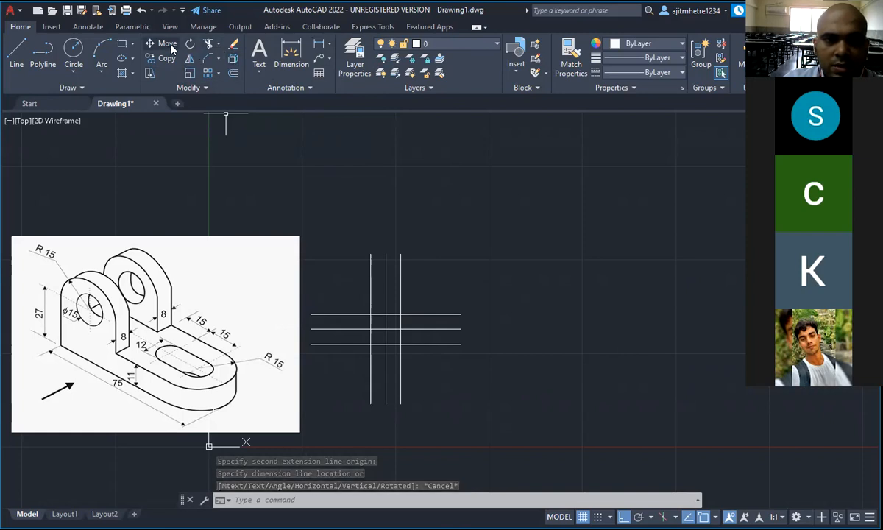
pyautogui.click(328, 47)
pyautogui.click(342, 68)
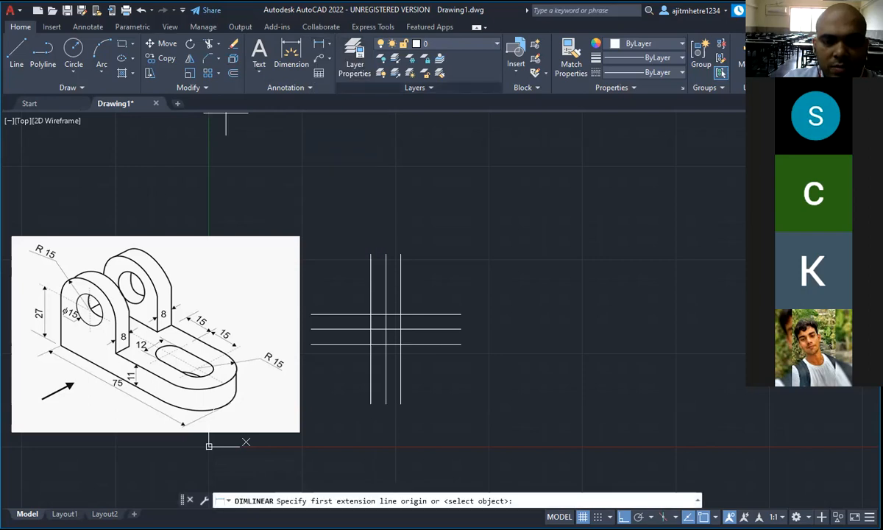
pyautogui.click(401, 254)
pyautogui.click(400, 404)
pyautogui.press('Escape')
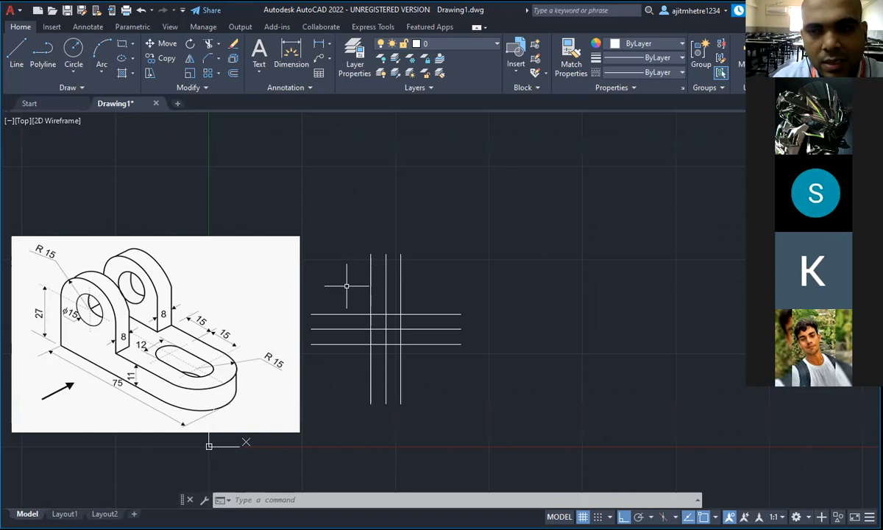
pyautogui.press('Escape')
pyautogui.press('Escape')
pyautogui.press('Escape')
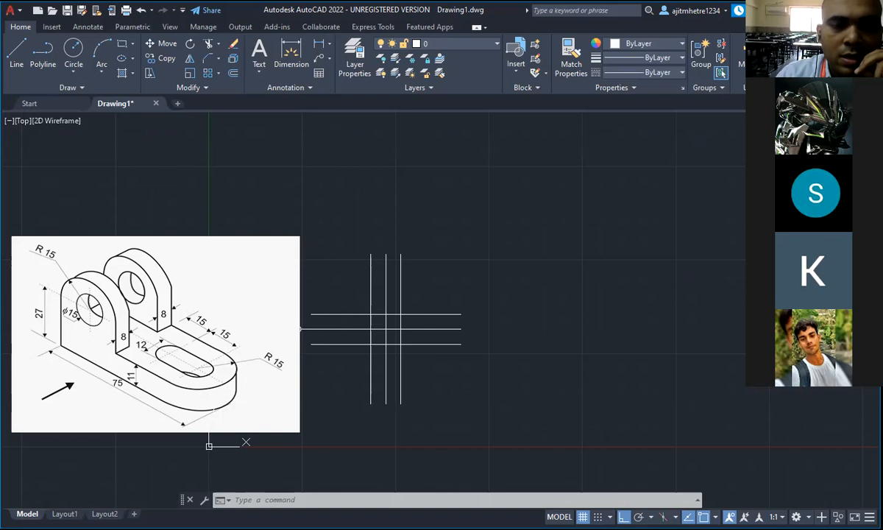
# Draw a 75 by 42 rectangle up and right from the intersection of the uppermost horizontal and rightmost vertical reference lines
pyautogui.click(122, 45)
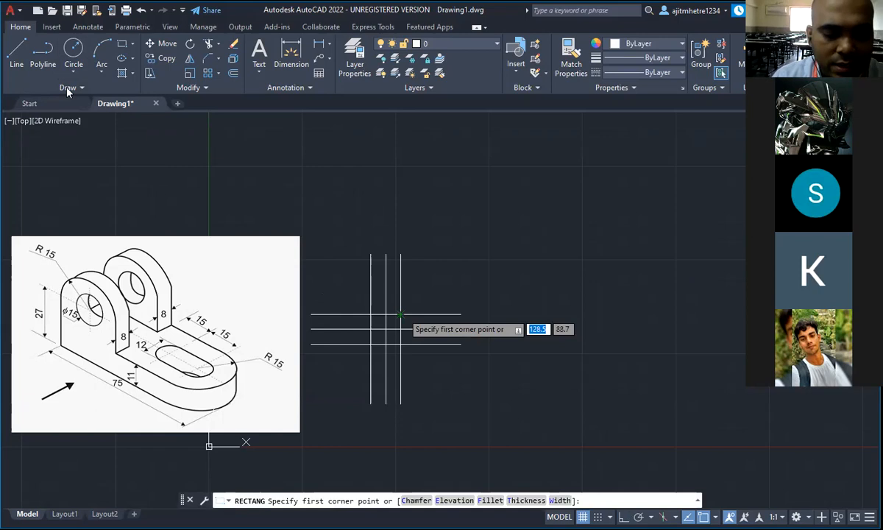
pyautogui.press('Escape')
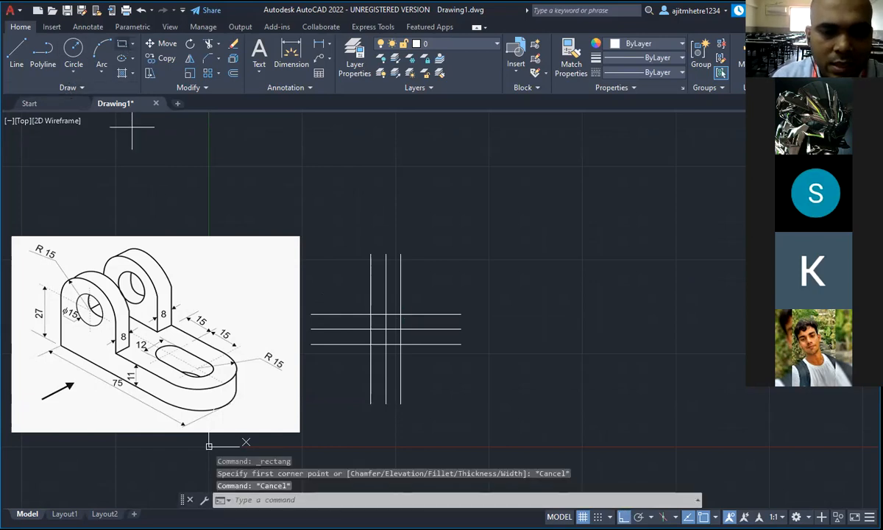
pyautogui.press('Return')
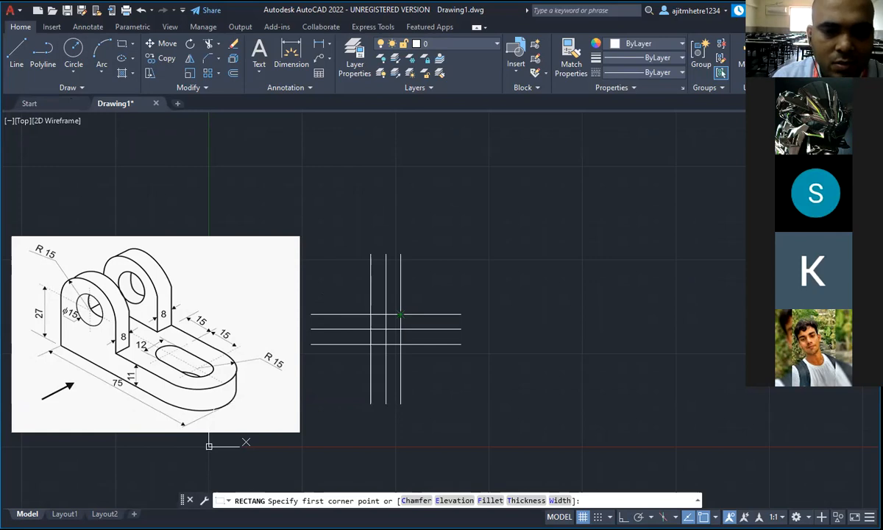
pyautogui.click(400, 314)
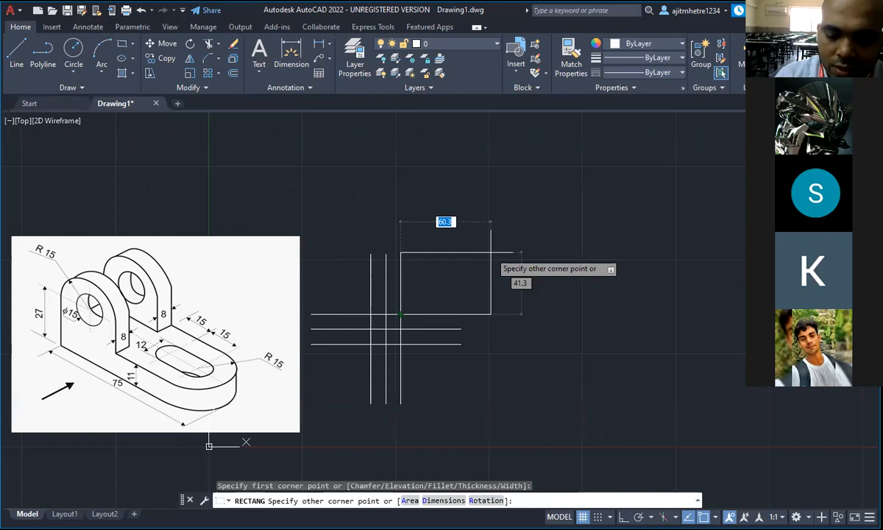
pyautogui.write('75')
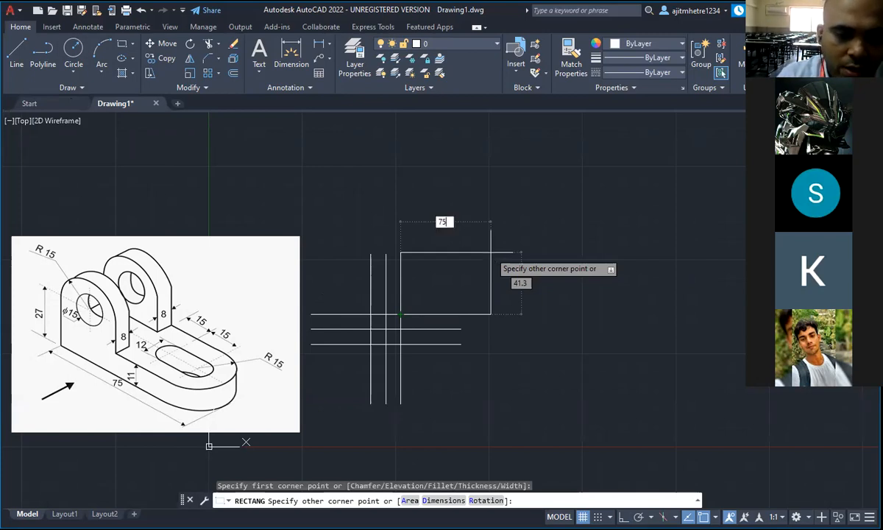
pyautogui.press('Tab')
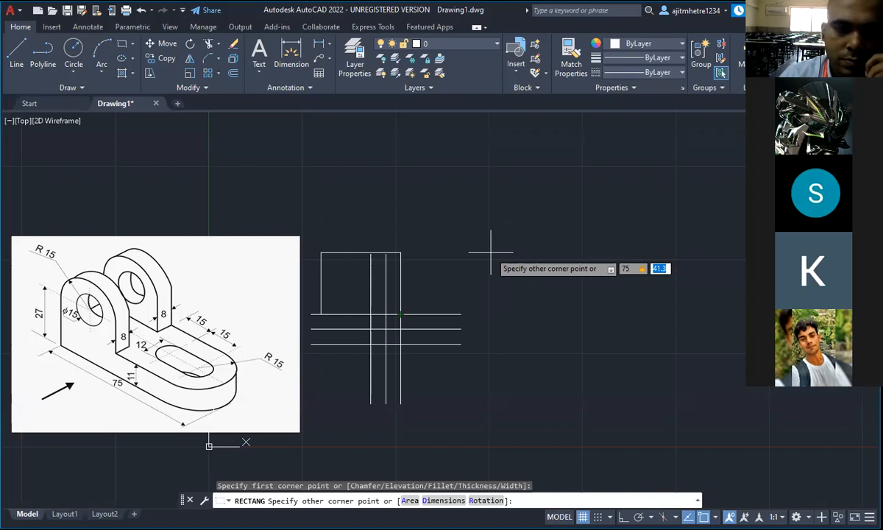
pyautogui.write('4')
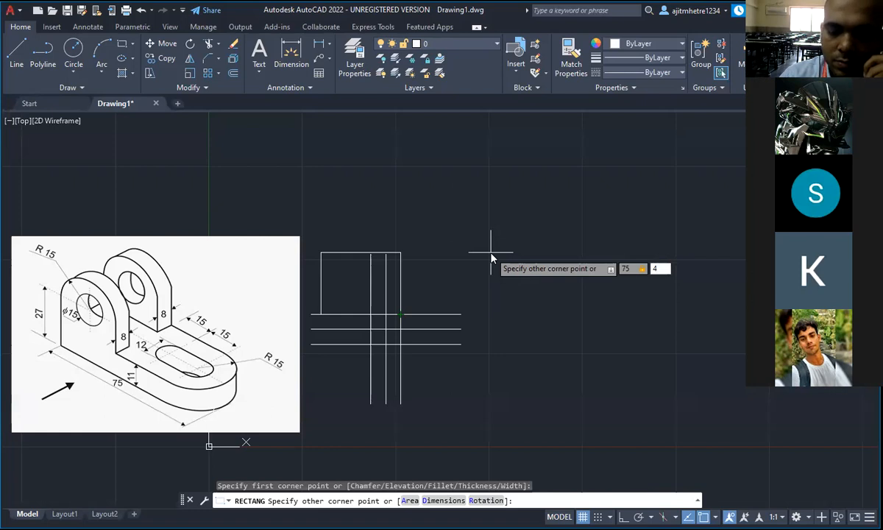
pyautogui.write('2')
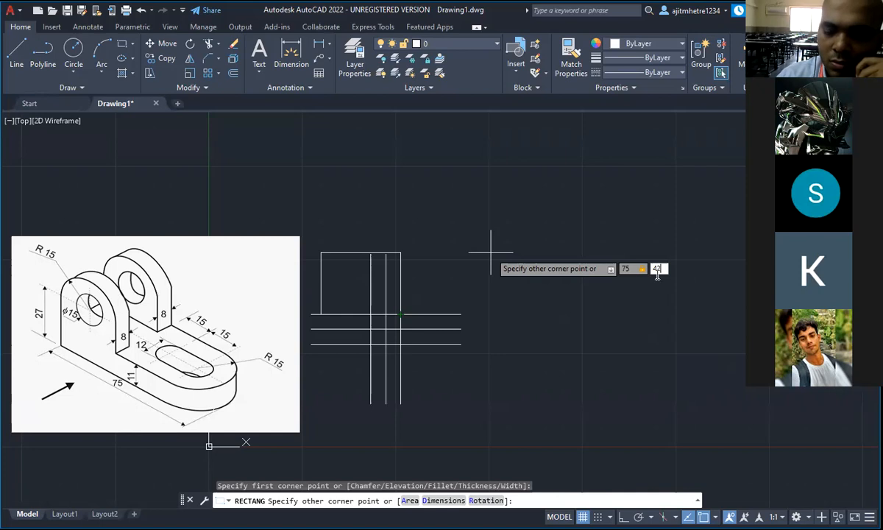
pyautogui.press('Return')
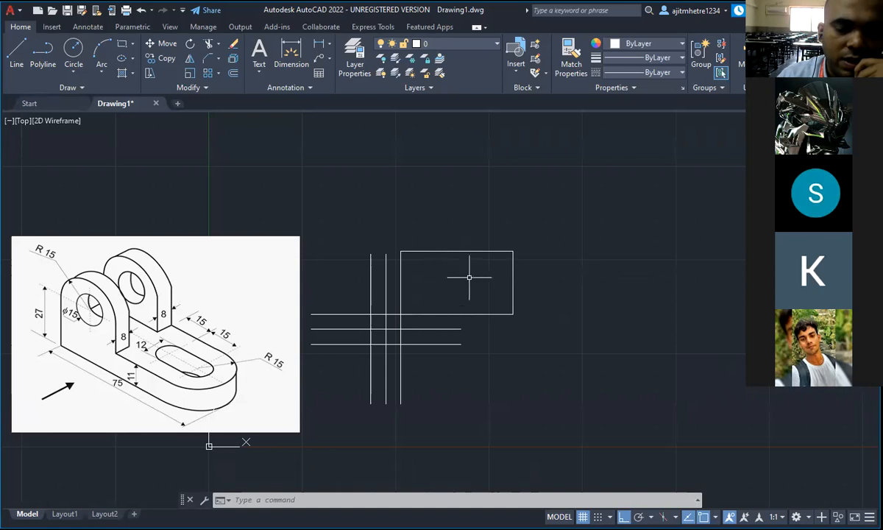
# Try a rectangle of 75 by 30 from the intersection of the lowest horizontal and rightmost vertical reference lines, and delete it
pyautogui.click(122, 44)
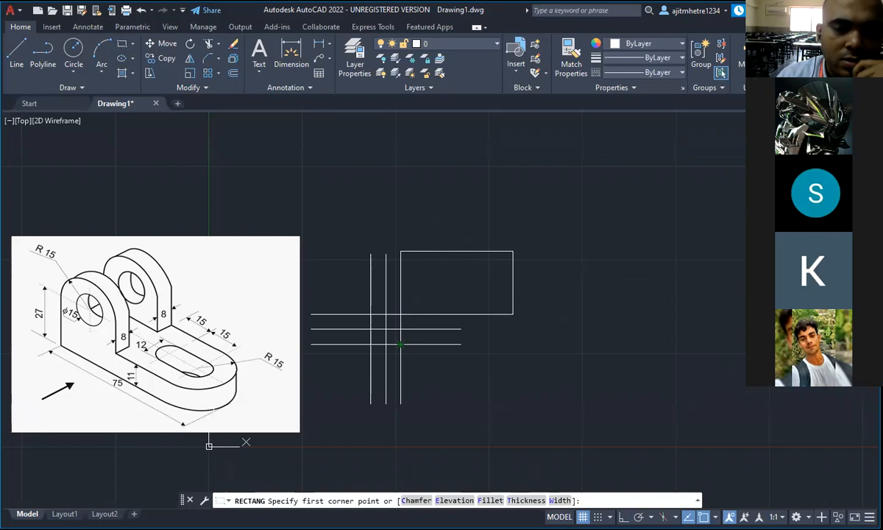
pyautogui.click(400, 344)
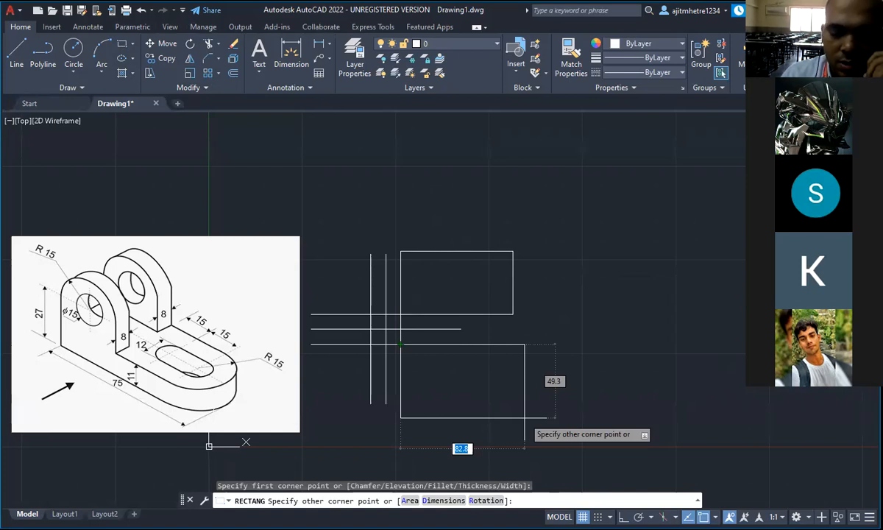
pyautogui.write('75')
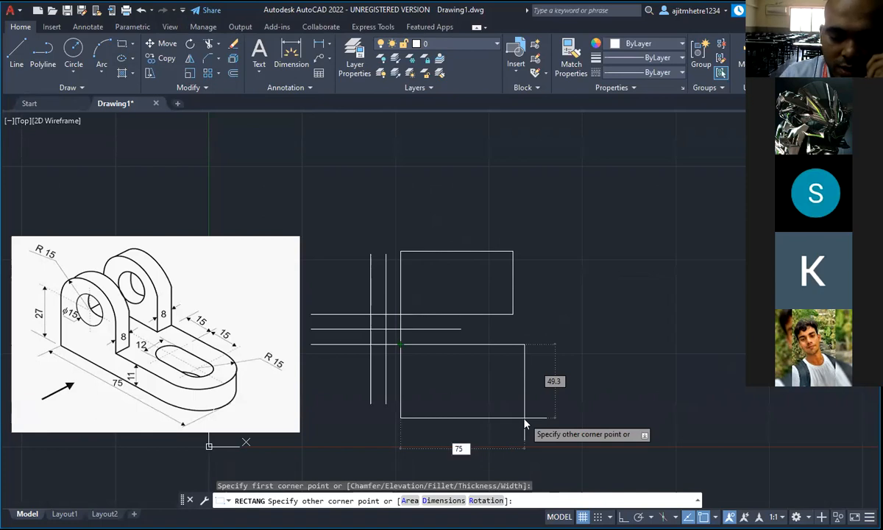
pyautogui.press('Tab')
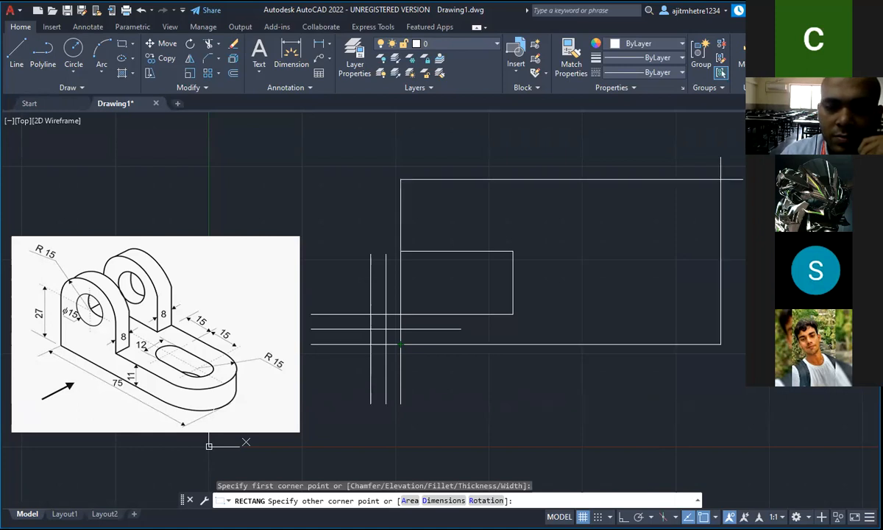
pyautogui.write('75')
pyautogui.press('Tab')
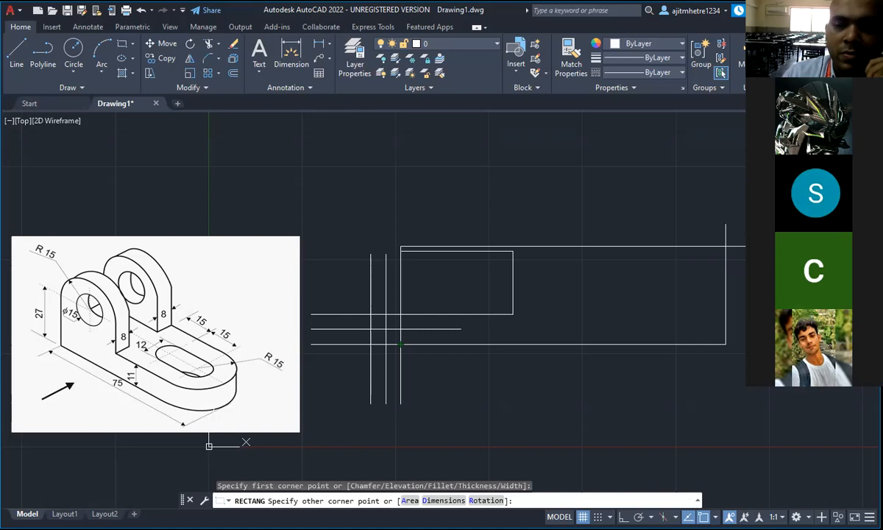
pyautogui.write('75')
pyautogui.press('Tab')
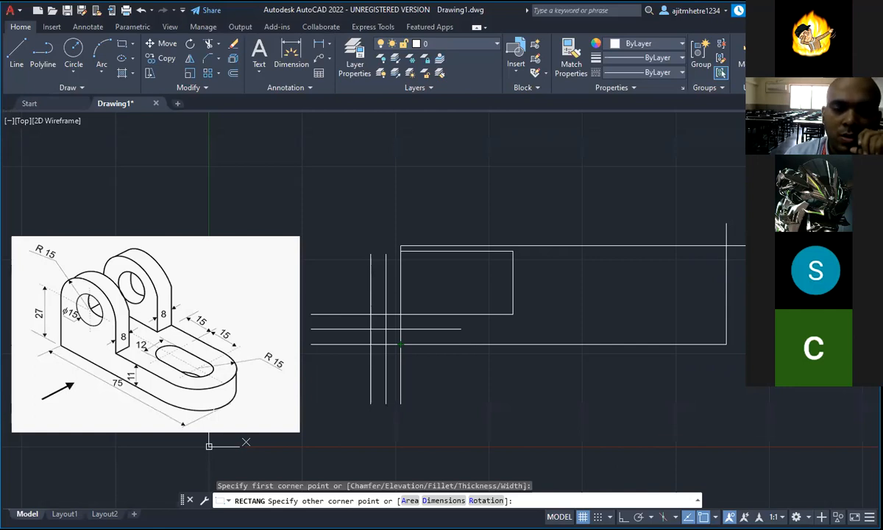
pyautogui.write('75')
pyautogui.press('Tab')
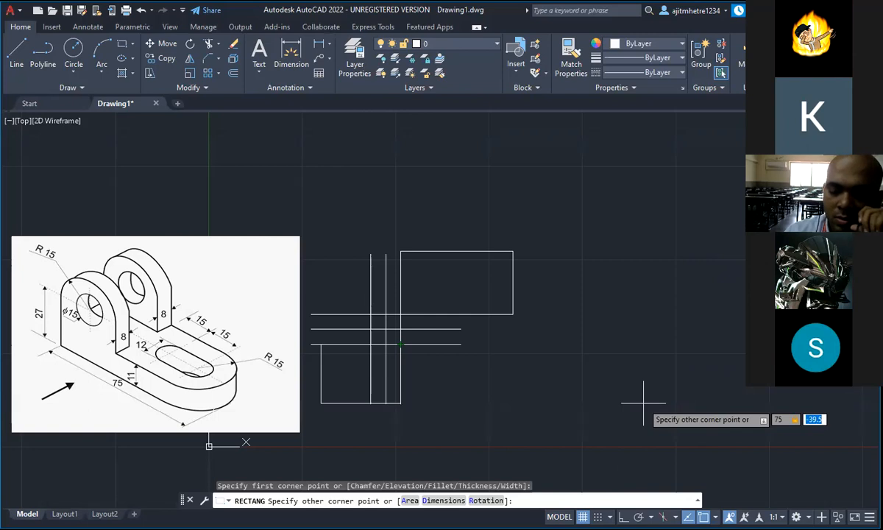
pyautogui.write('30')
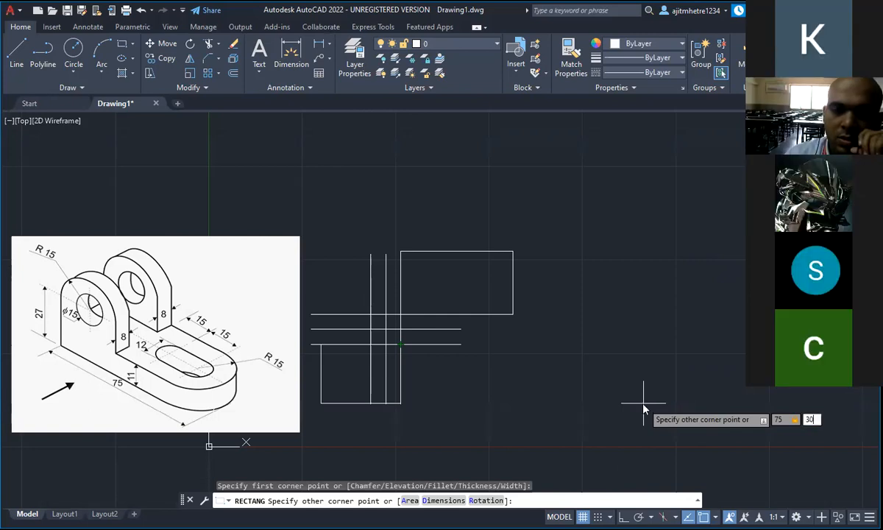
pyautogui.press('Return')
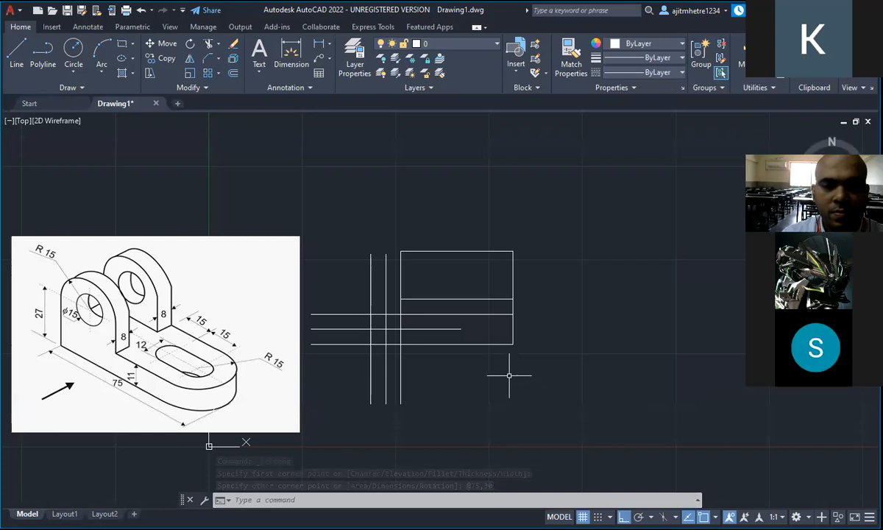
pyautogui.click(469, 298)
pyautogui.press('Delete')
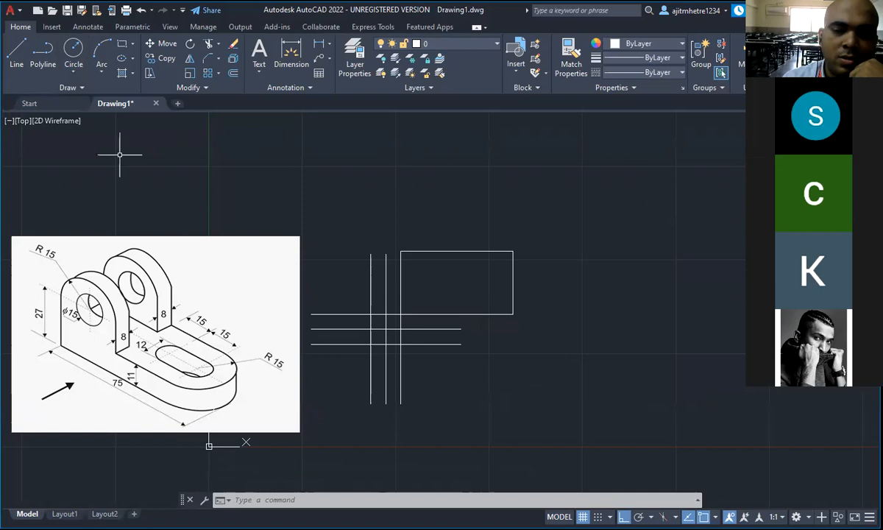
# Draw a rectangle of 75 by -30 downward from the intersection of the lowest horizontal and rightmost vertical reference lines
pyautogui.click(122, 44)
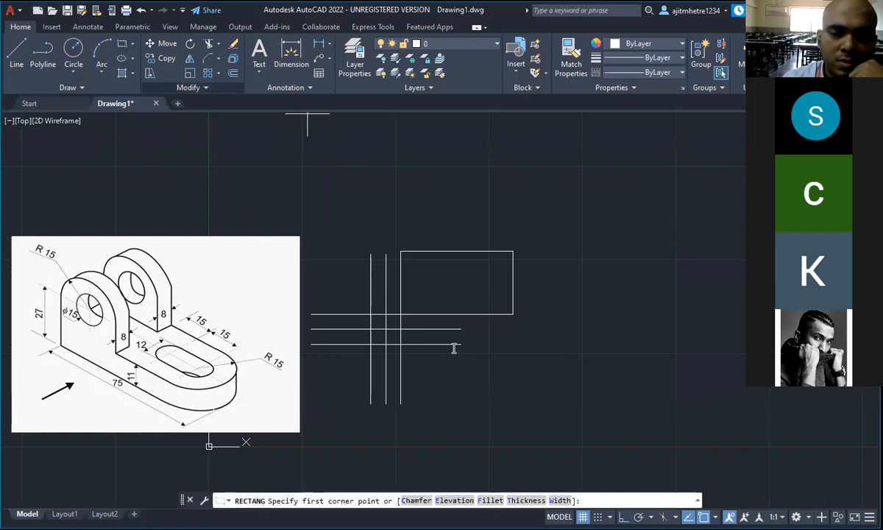
pyautogui.click(401, 344)
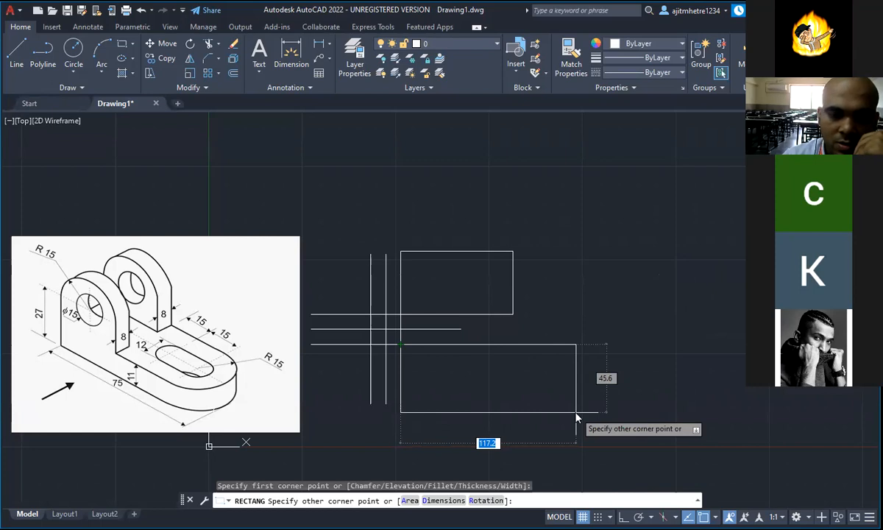
pyautogui.write('75')
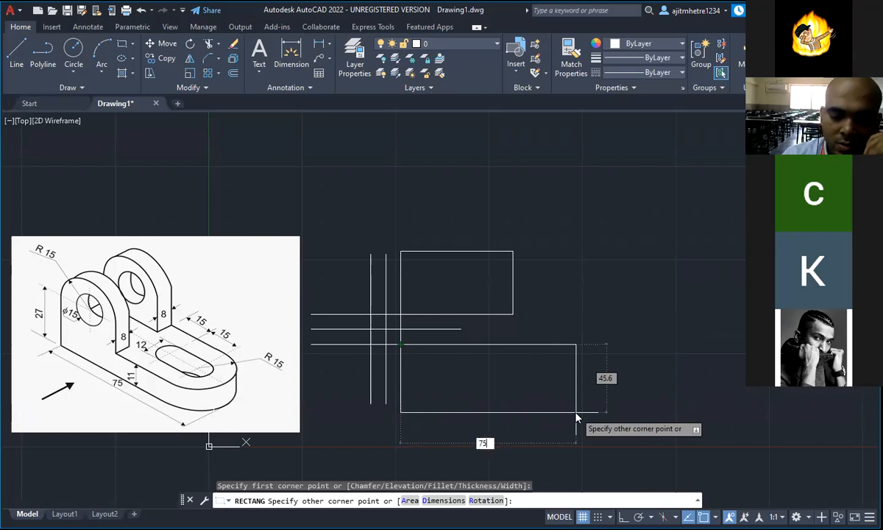
pyautogui.press('Tab')
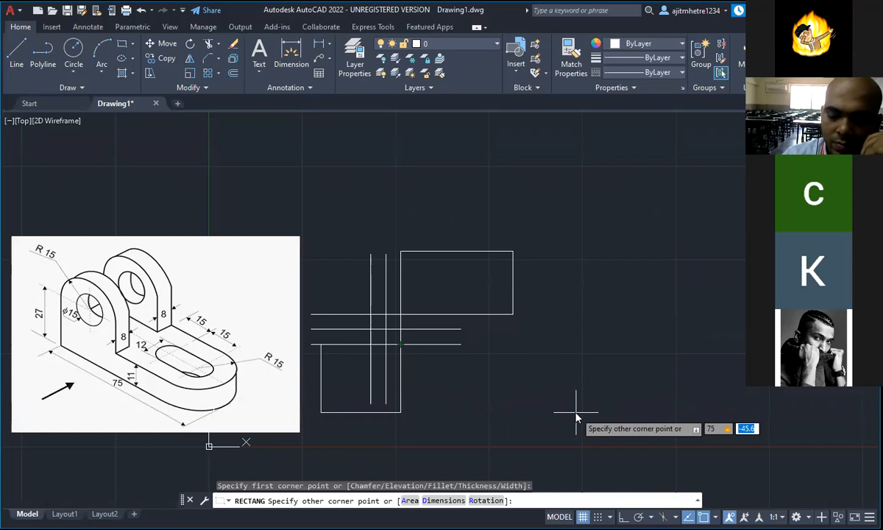
pyautogui.write('-30')
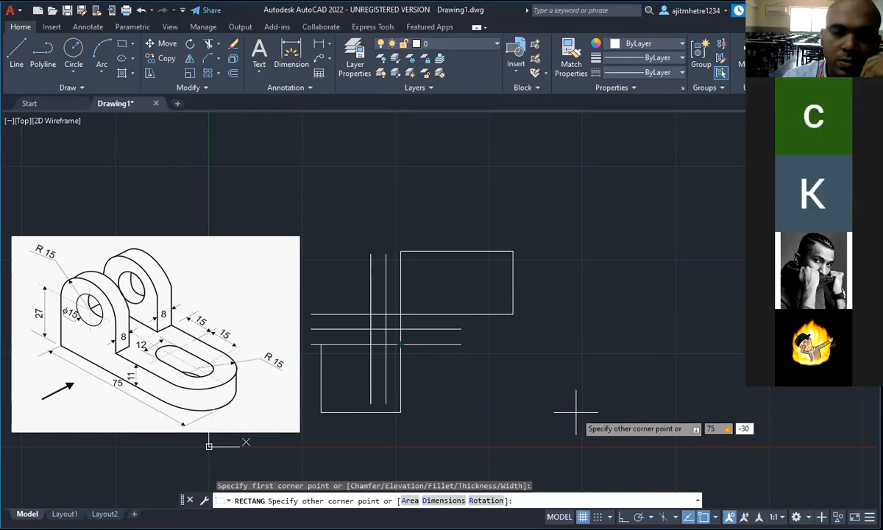
pyautogui.press('Return')
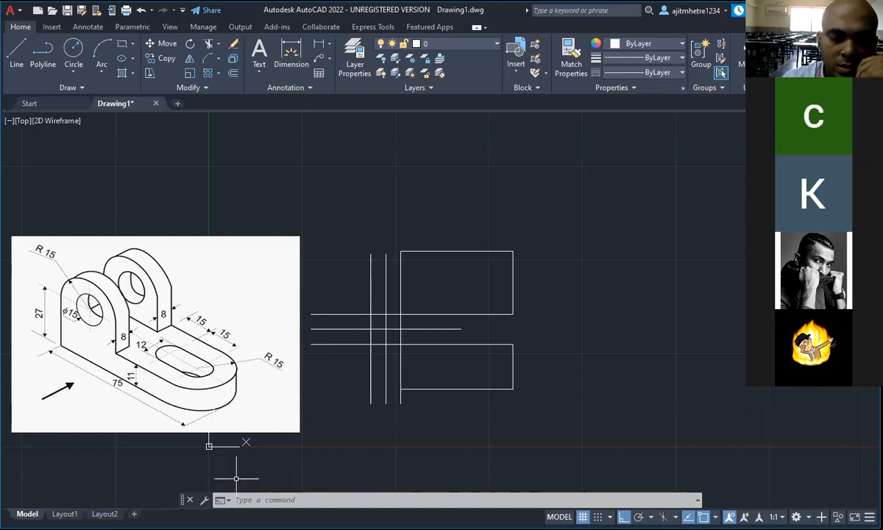
pyautogui.click(216, 359)
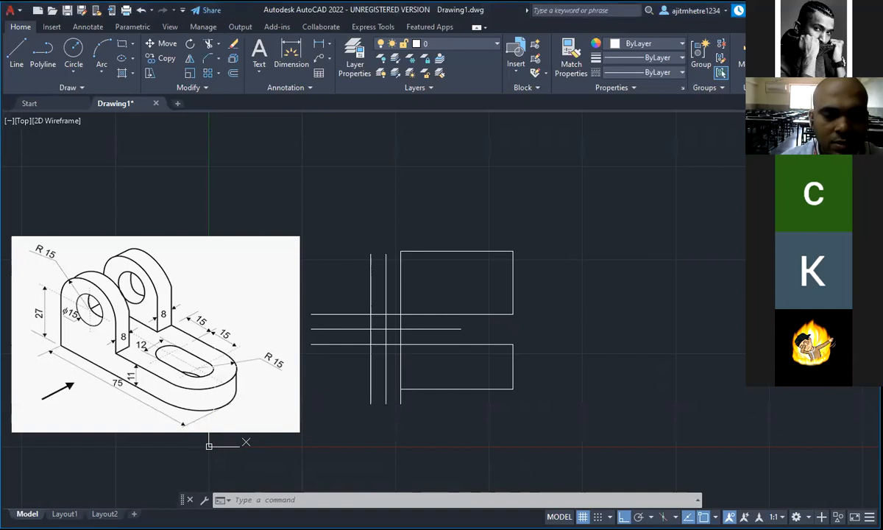
pyautogui.press('Escape')
pyautogui.press('Escape')
pyautogui.press('Escape')
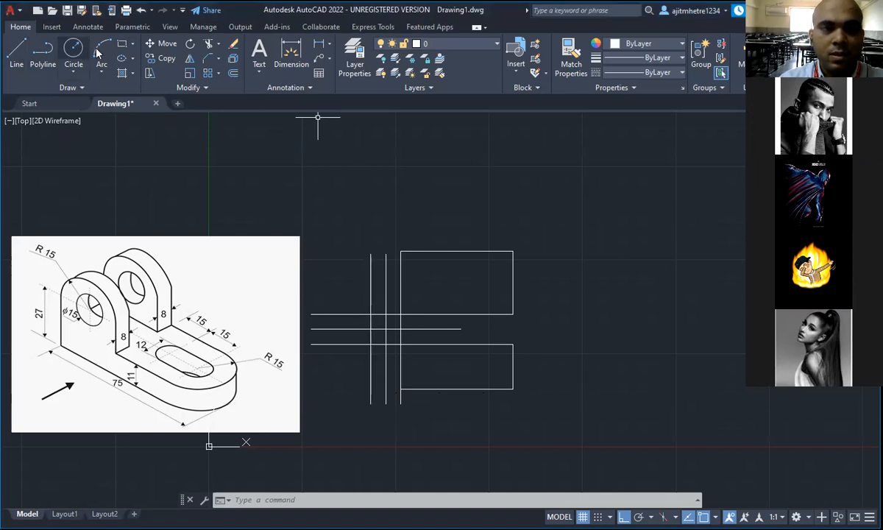
# Try a rectangle of 30 by 42 from the intersection of the uppermost horizontal and leftmost vertical reference lines, and delete it
pyautogui.click(120, 43)
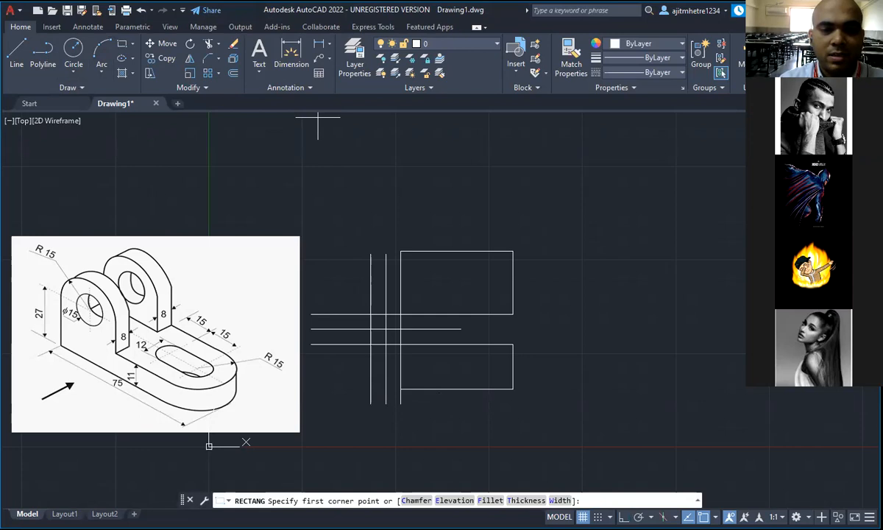
pyautogui.click(370, 314)
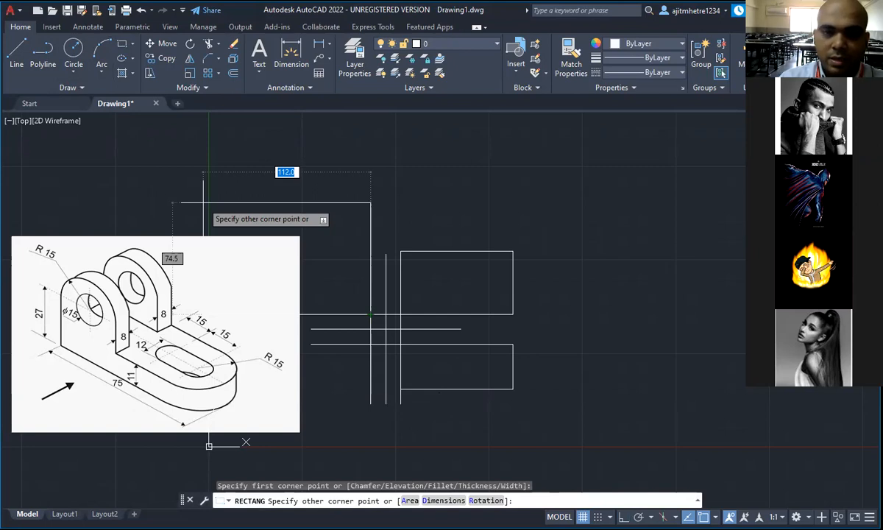
pyautogui.write('30')
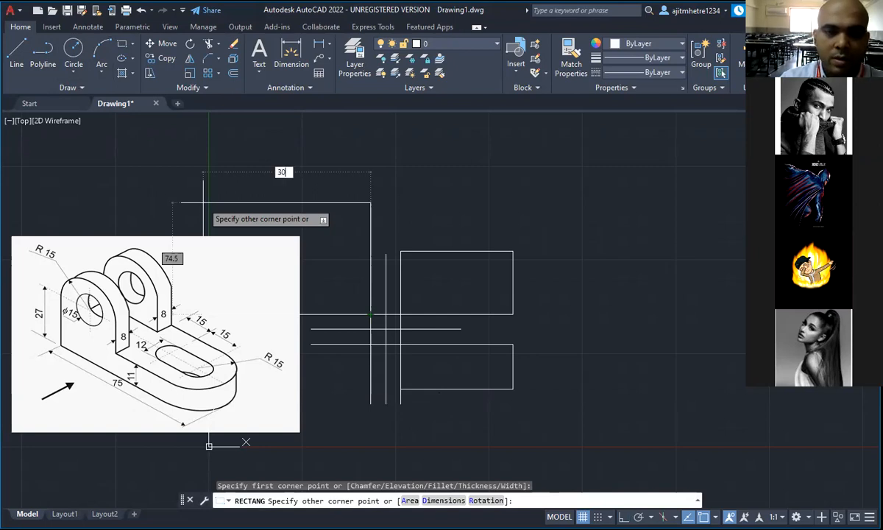
pyautogui.press('Tab')
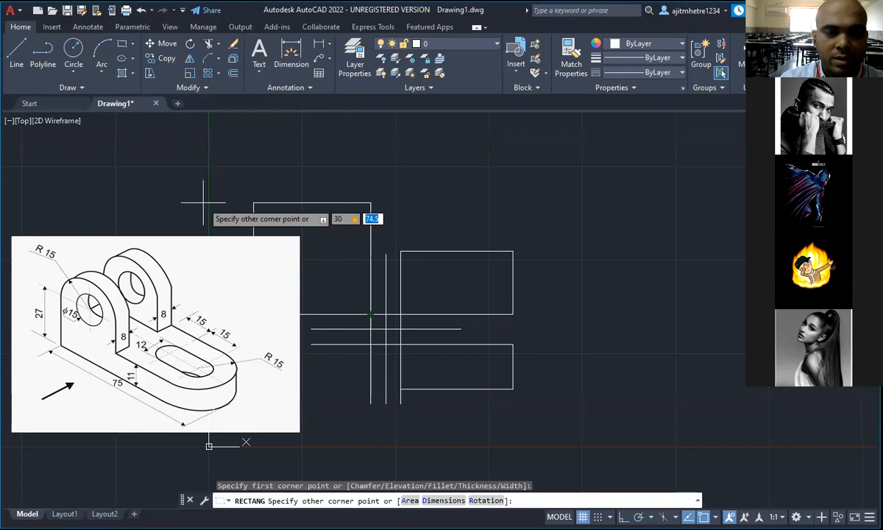
pyautogui.write('42')
pyautogui.press('Return')
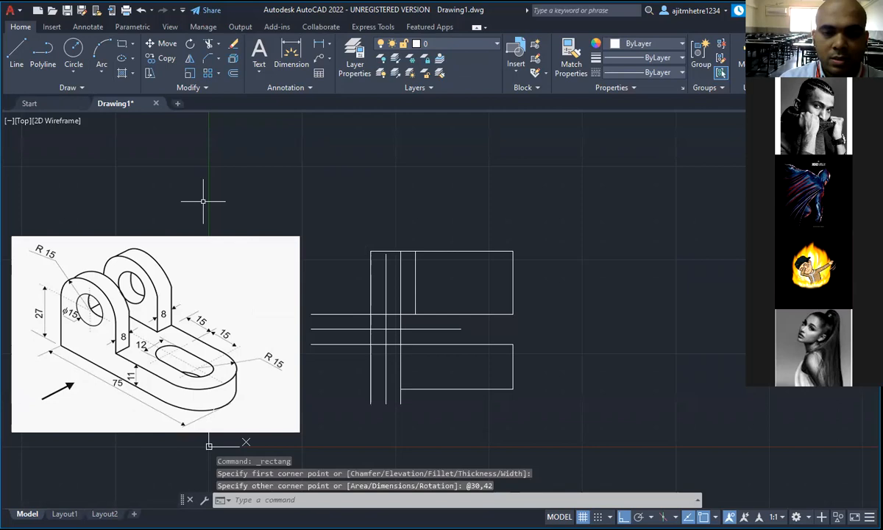
pyautogui.click(414, 294)
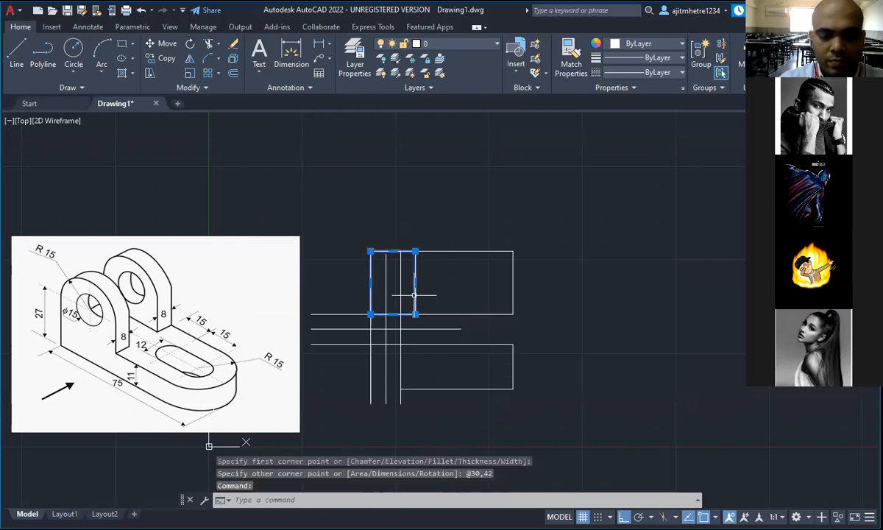
pyautogui.press('Delete')
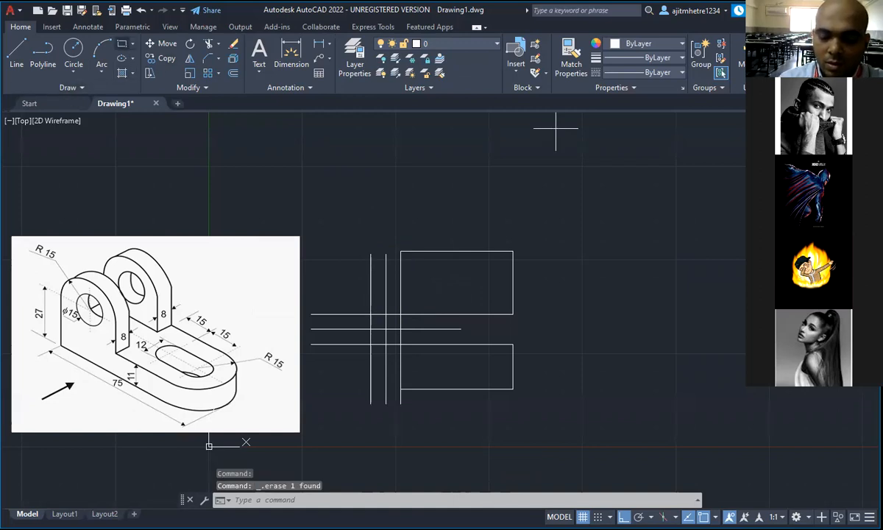
# Try a rectangle of 30 by -42 from the intersection of the uppermost horizontal and leftmost vertical reference lines, and undo it
pyautogui.click(122, 44)
pyautogui.click(370, 314)
pyautogui.write('30')
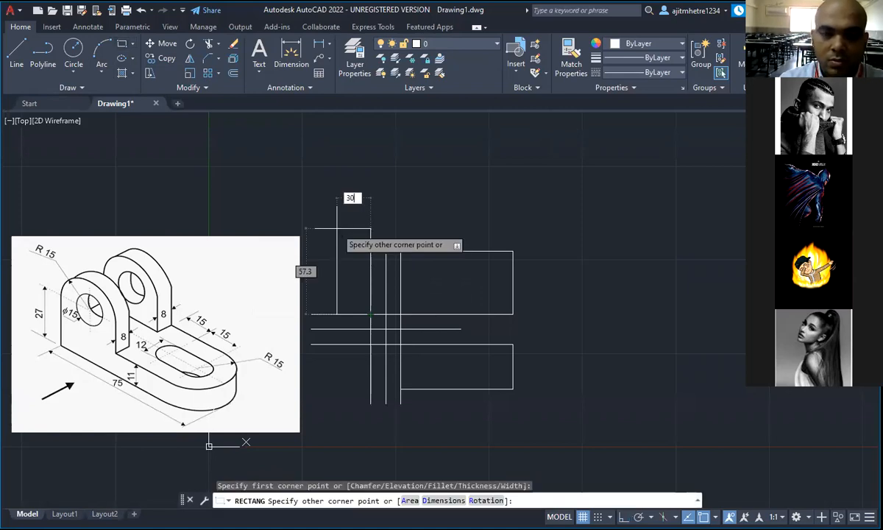
pyautogui.press('Tab')
pyautogui.write('-42')
pyautogui.press('Return')
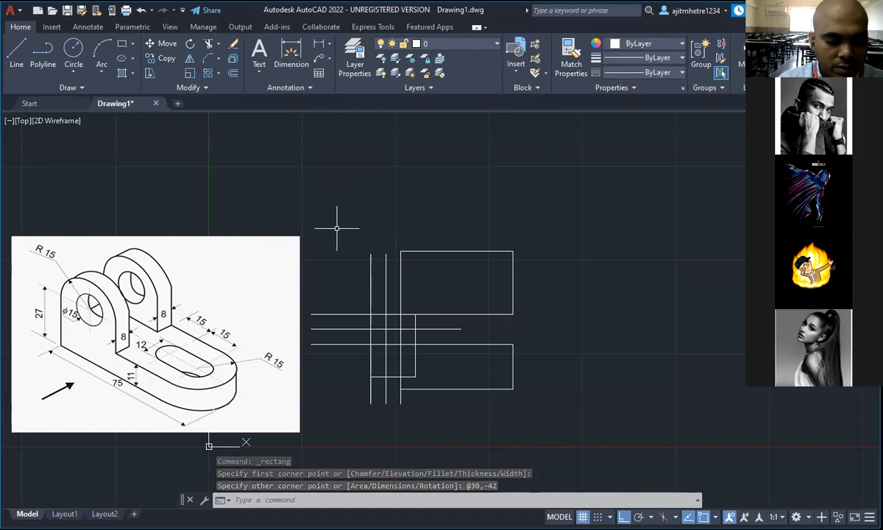
pyautogui.hotkey('ctrl', 'z')
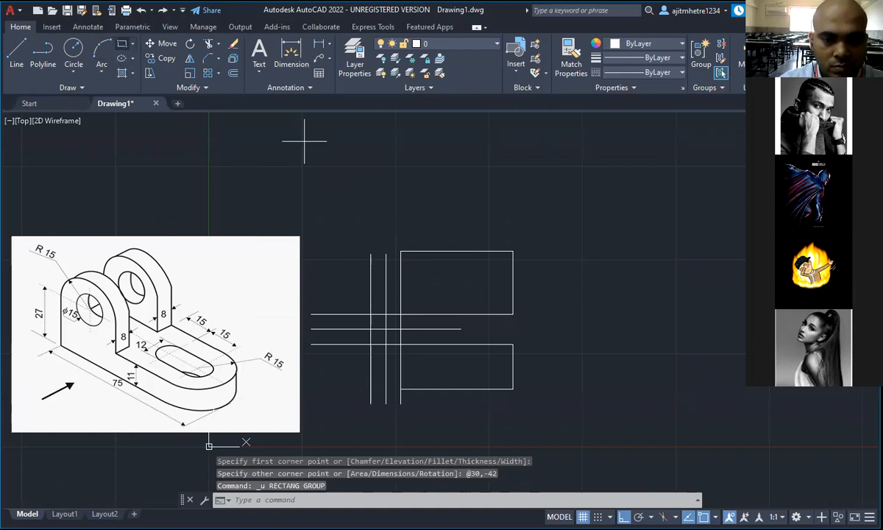
# Draw a rectangle of -30 by 42 from the intersection of the uppermost horizontal and leftmost vertical reference lines
pyautogui.press('Return')
pyautogui.click(370, 314)
pyautogui.write('-30')
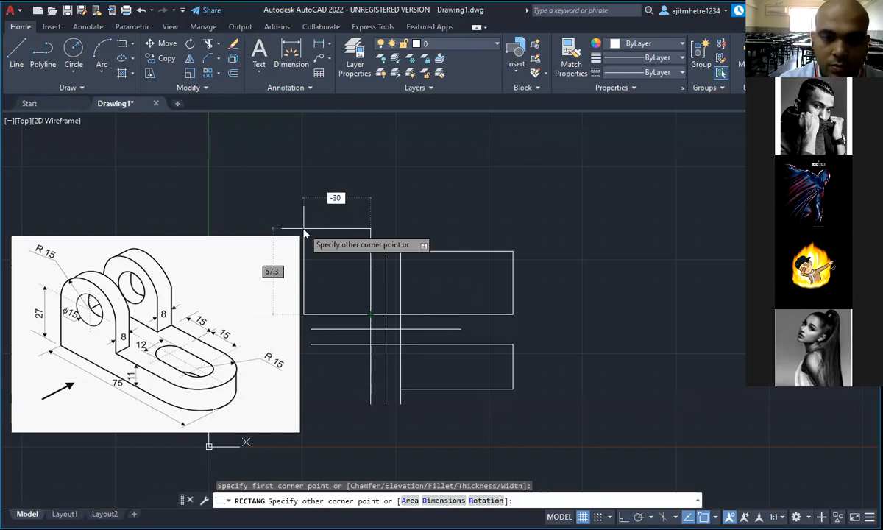
pyautogui.write(',42')
pyautogui.press('Return')
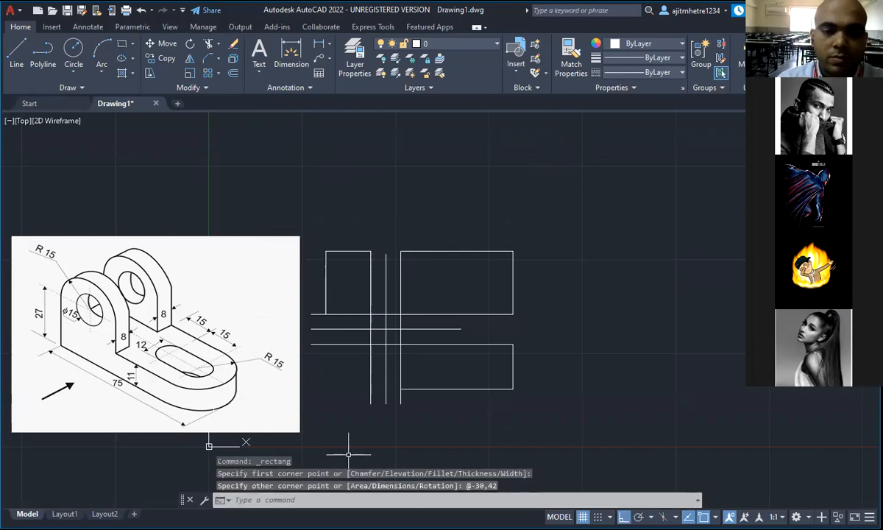
pyautogui.press('Escape')
pyautogui.press('Escape')
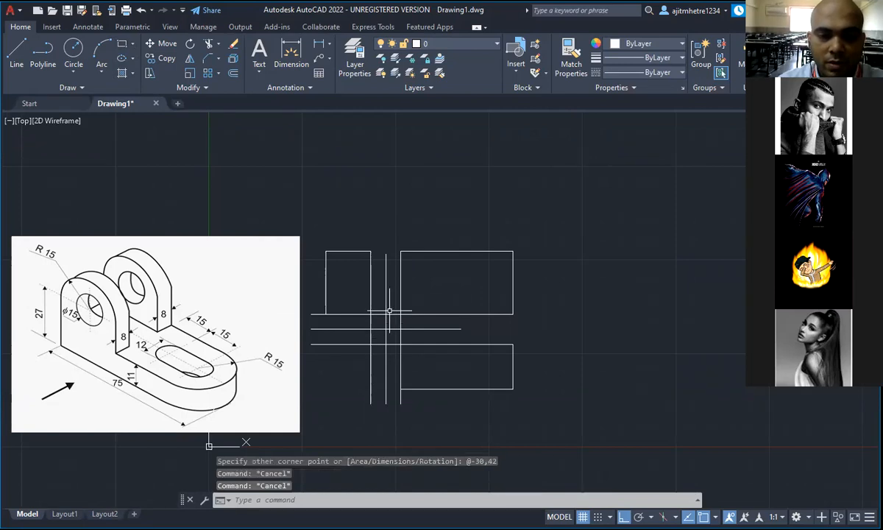
# Stretch the right ends of all three horizontal reference lines slightly beyond the right edge of the 75-unit-wide rectangles
pyautogui.click(392, 314)
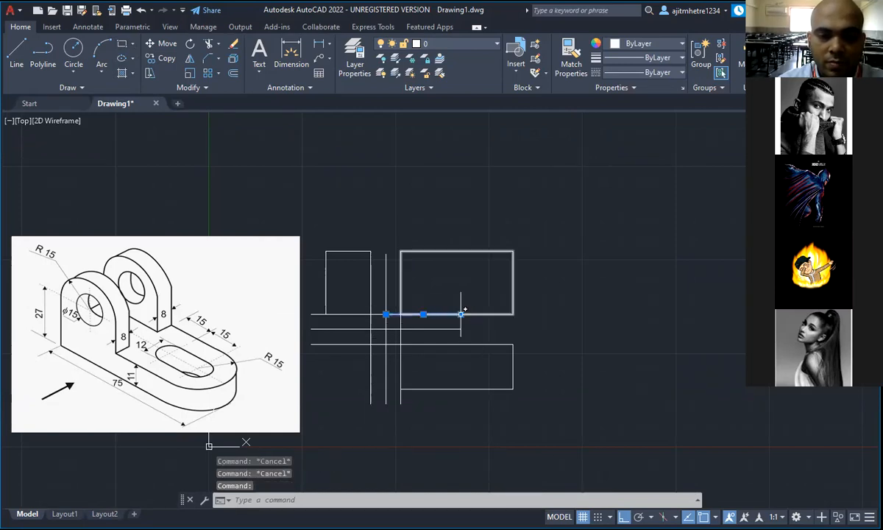
pyautogui.click(461, 314)
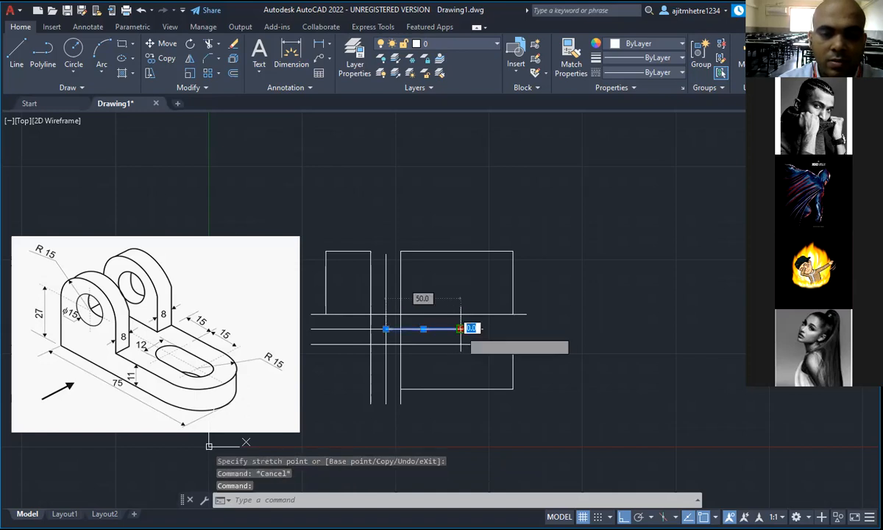
pyautogui.click(525, 329)
pyautogui.press('Escape')
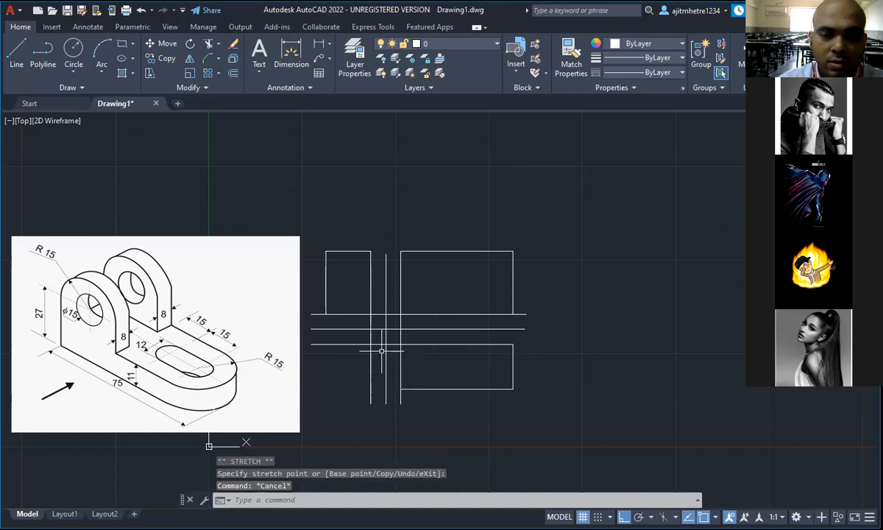
pyautogui.click(393, 343)
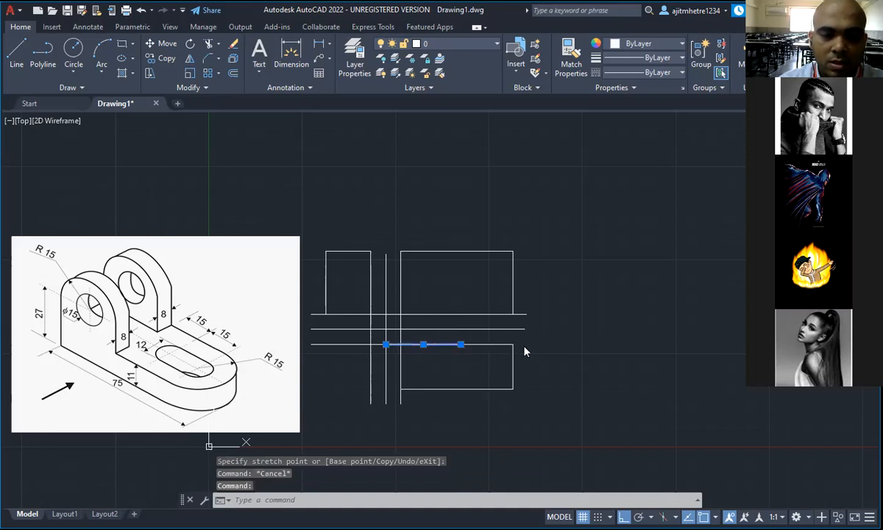
pyautogui.click(460, 343)
pyautogui.press('Escape')
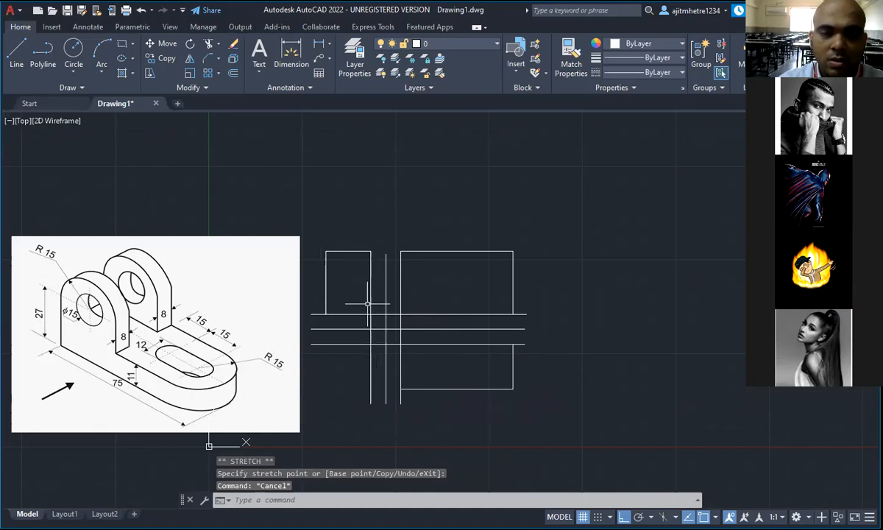
# Stretch the upper ends of all three vertical reference lines above the top edges of the two upper rectangles
pyautogui.click(369, 341)
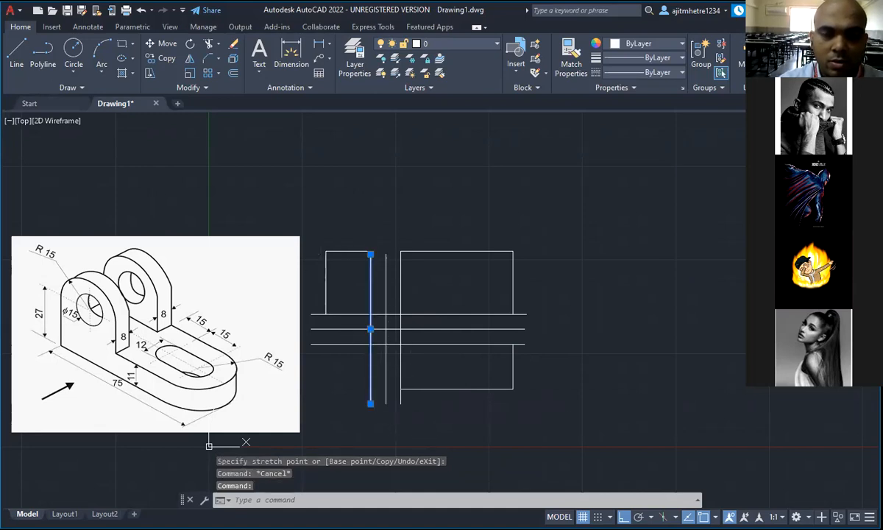
pyautogui.click(370, 254)
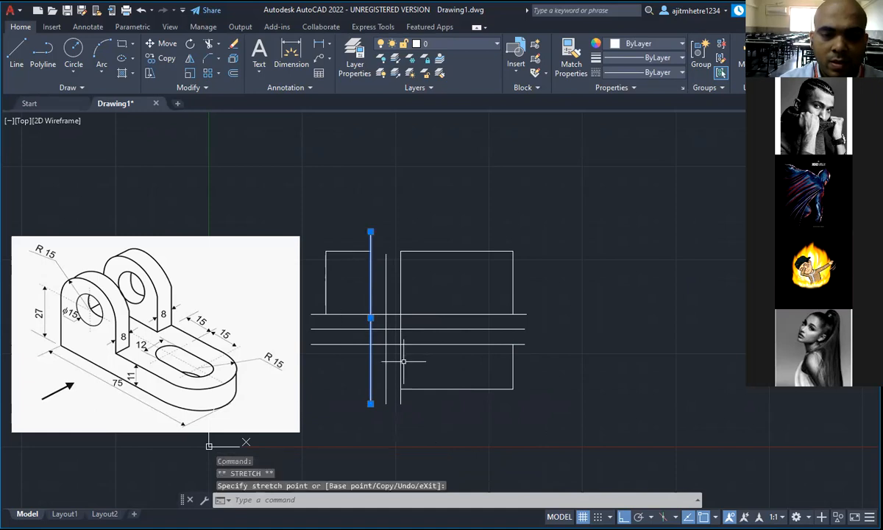
pyautogui.click(400, 333)
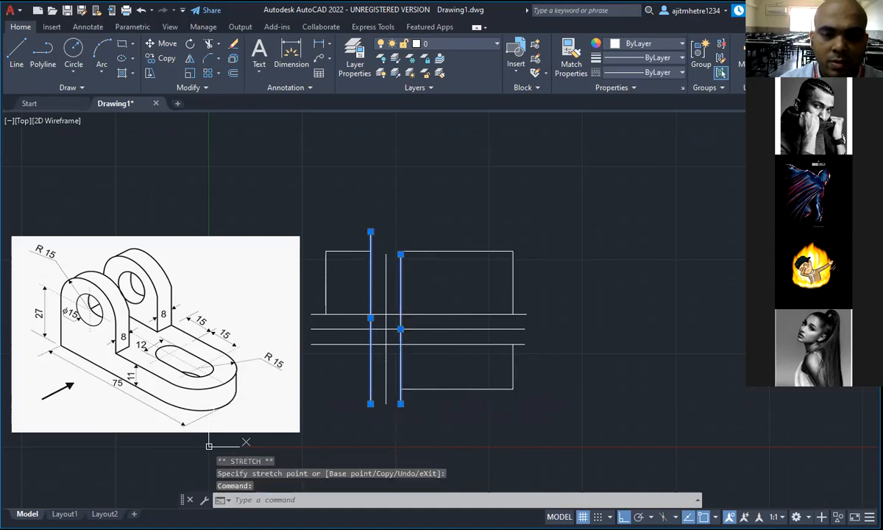
pyautogui.click(386, 259)
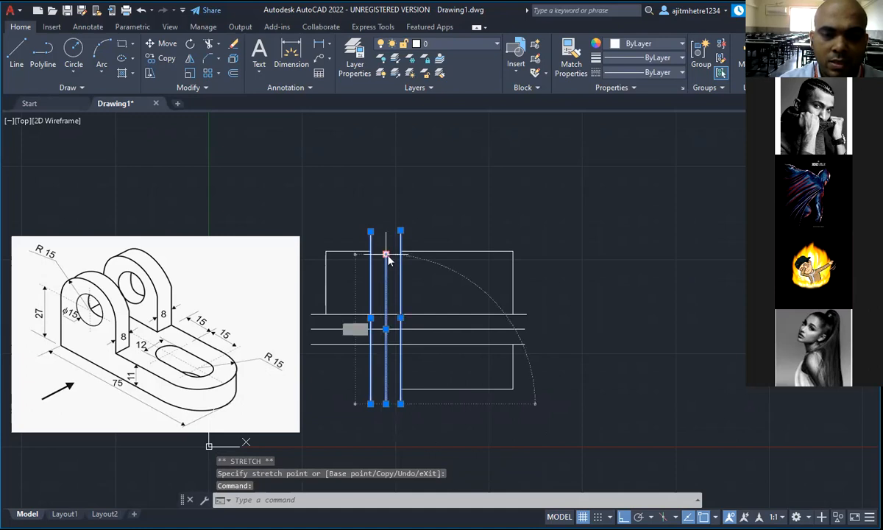
pyautogui.press('Escape')
pyautogui.press('Escape')
pyautogui.press('Escape')
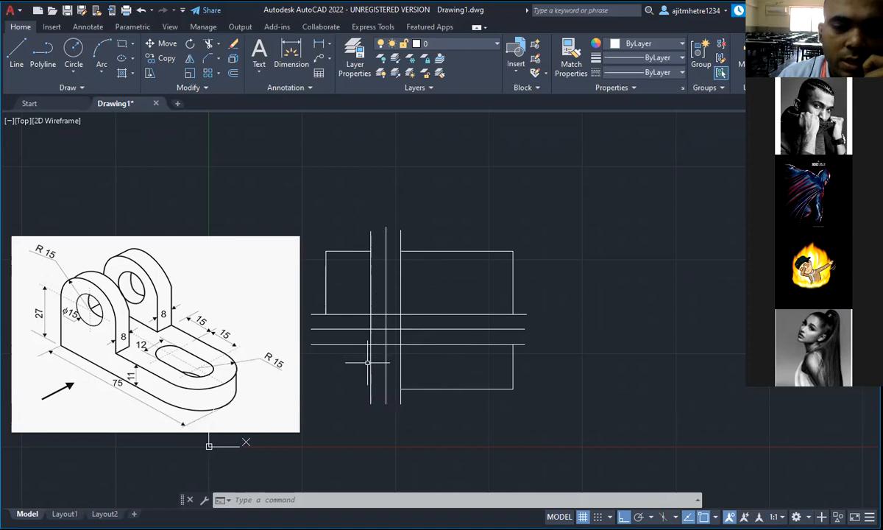
# Place the multiline text "FV" inside the upper 75 by 42 rectangle
pyautogui.click(258, 72)
pyautogui.click(254, 91)
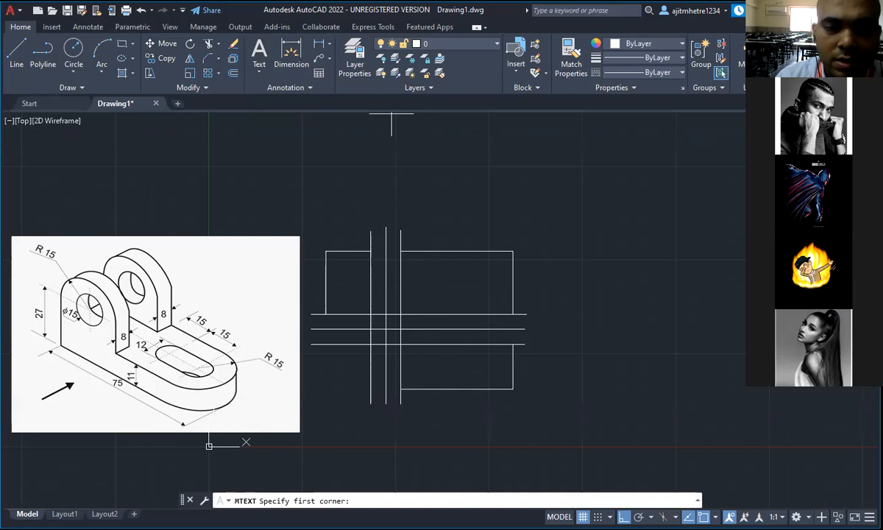
pyautogui.click(425, 266)
pyautogui.click(496, 292)
pyautogui.write('FV')
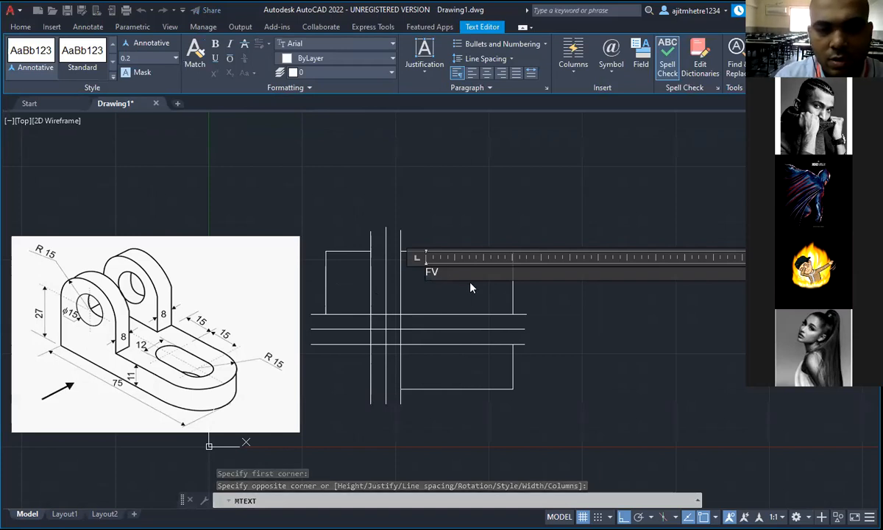
pyautogui.click(436, 282)
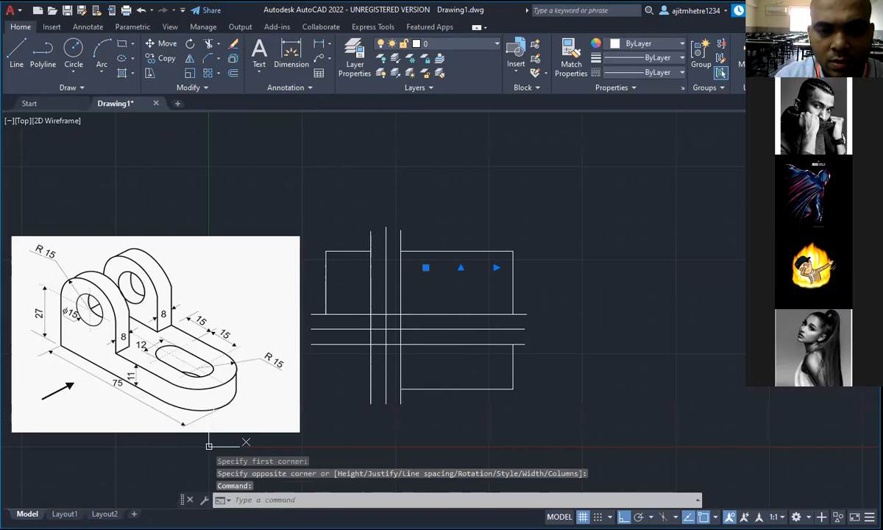
# Set the text height of the FV label to 4
pyautogui.doubleClick(431, 272)
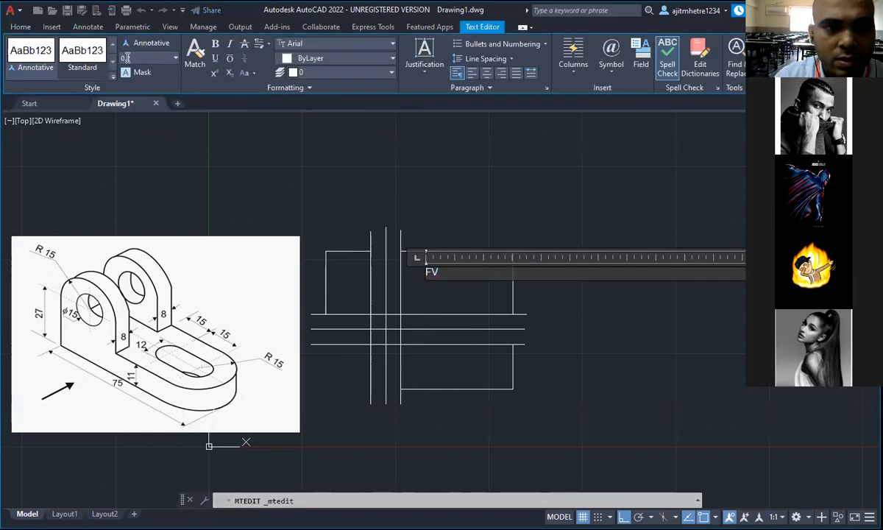
pyautogui.write('4')
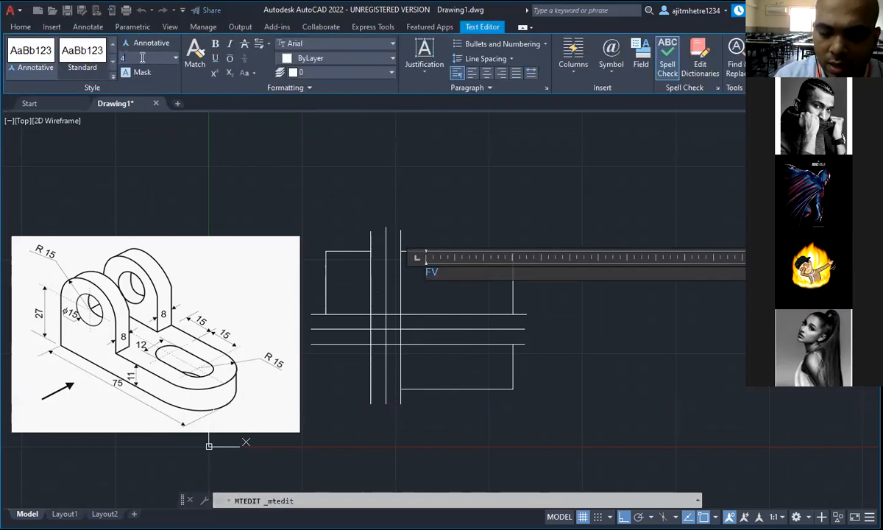
pyautogui.press('Return')
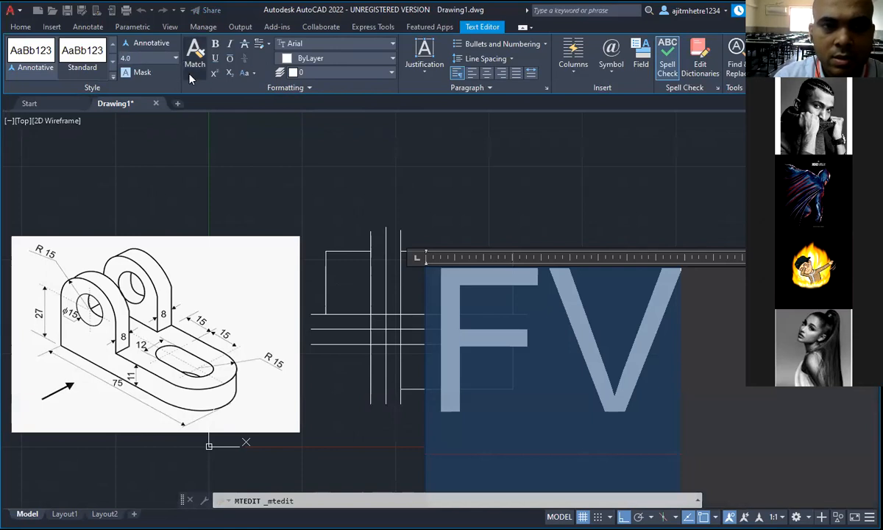
pyautogui.click(417, 222)
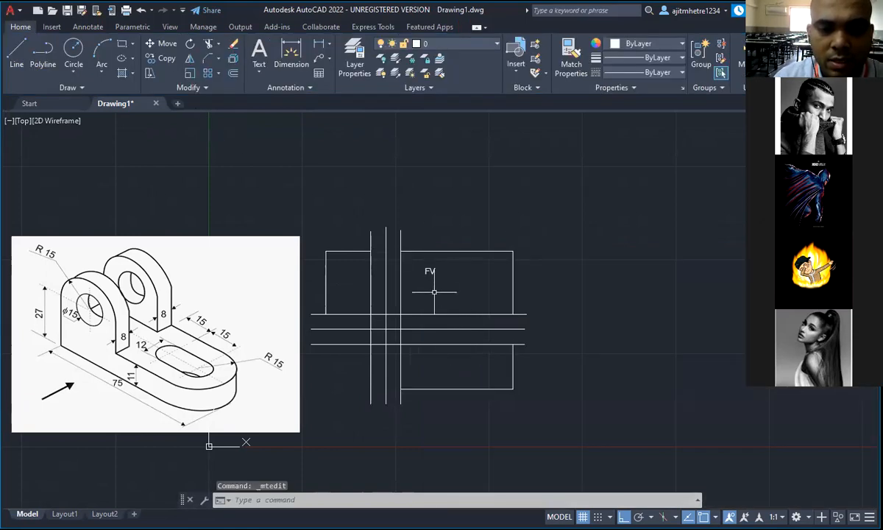
# Copy the FV label into the other two rectangles and change the copy in the lower rectangle to "TV"
pyautogui.click(431, 271)
pyautogui.press('Escape')
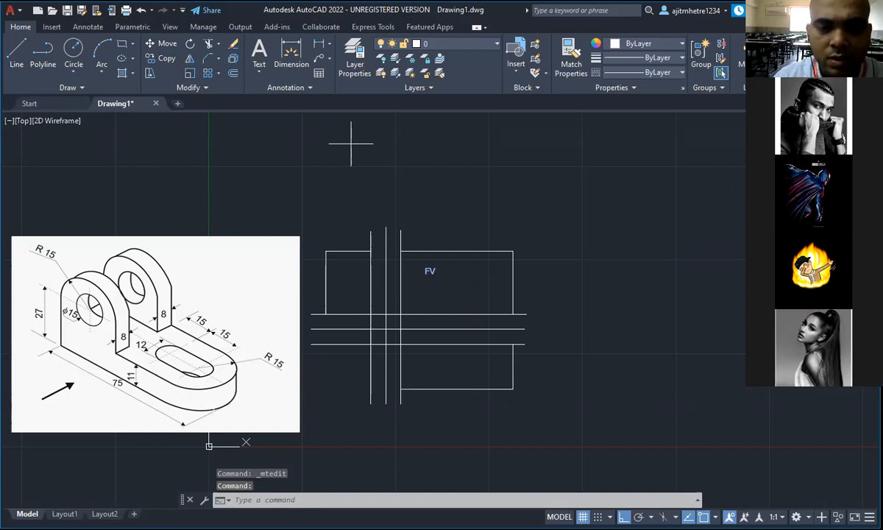
pyautogui.doubleClick(431, 366)
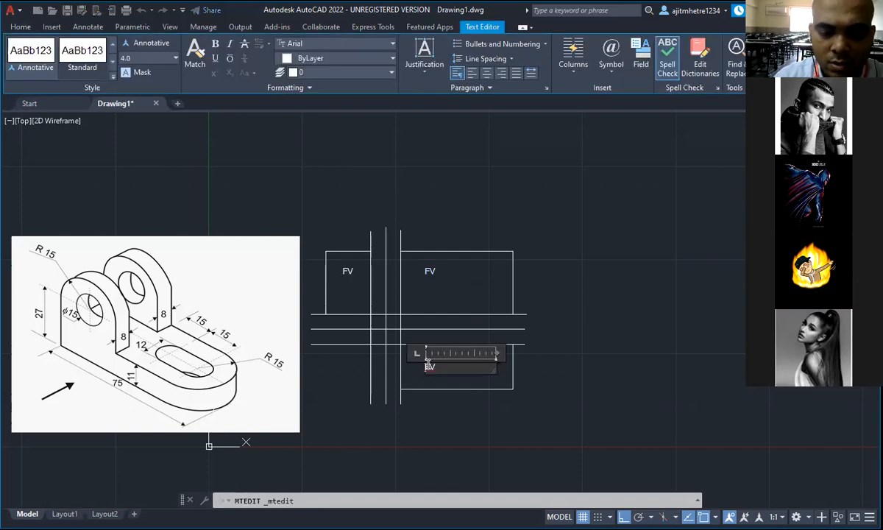
pyautogui.press('Delete')
pyautogui.write('TV')
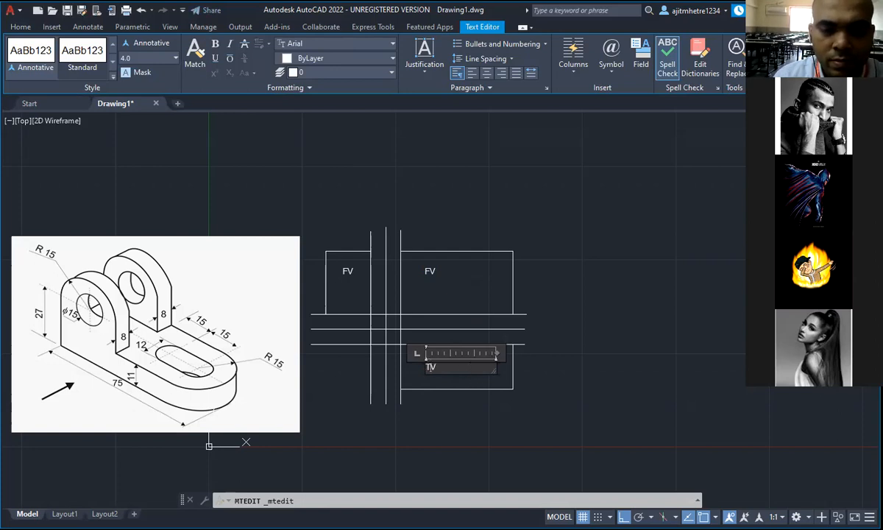
pyautogui.click(441, 238)
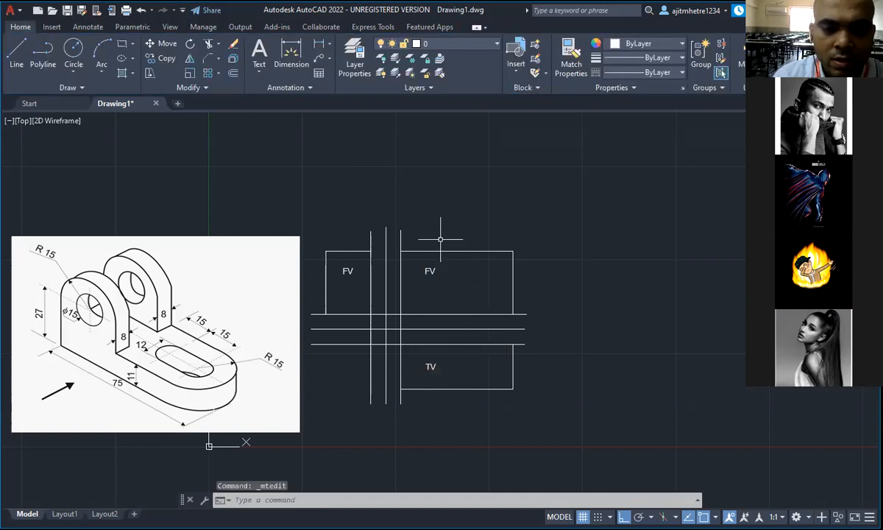
# Change the copied label in the 30 by 42 rectangle to "RHSV"
pyautogui.doubleClick(348, 272)
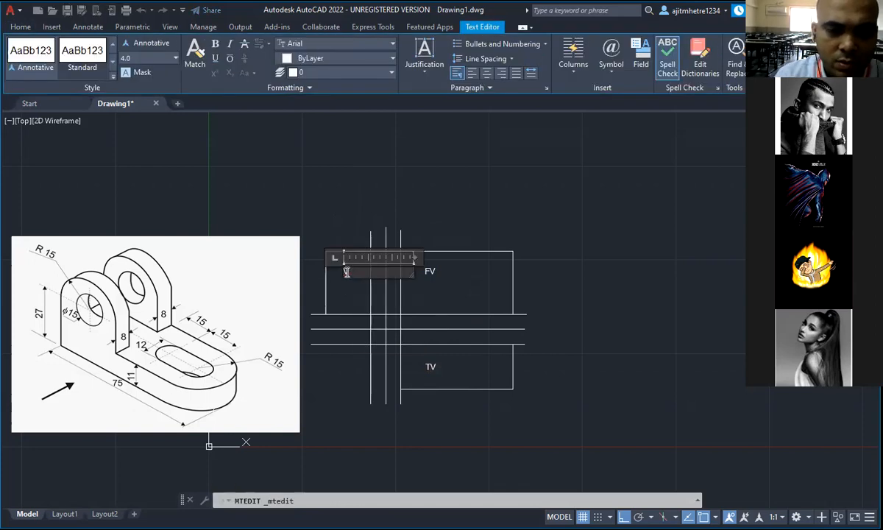
pyautogui.write('RH')
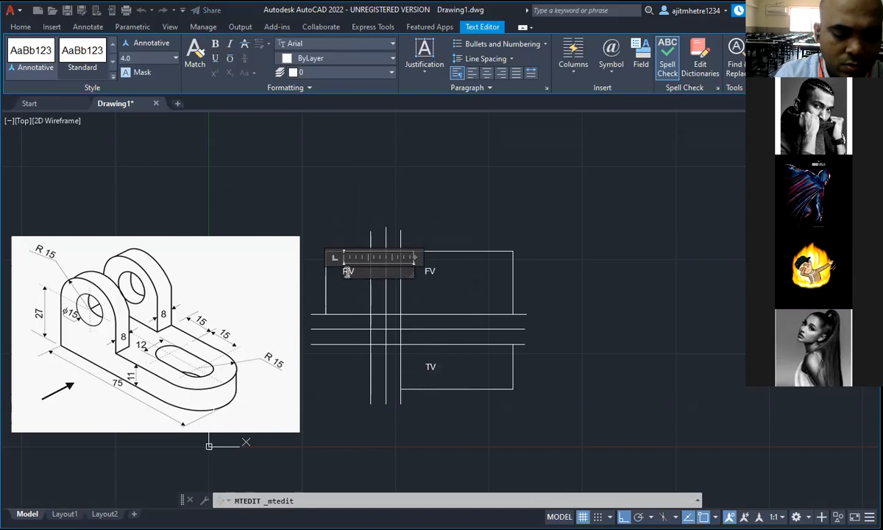
pyautogui.write('SV')
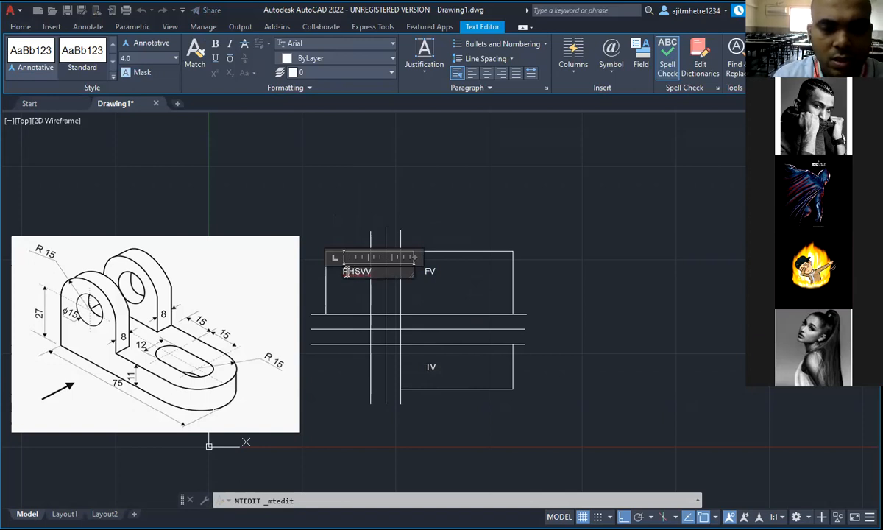
pyautogui.press('Delete')
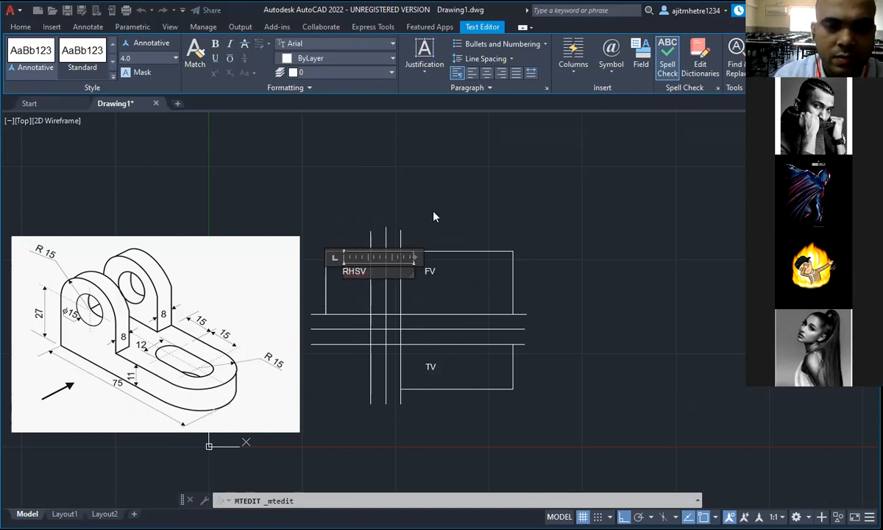
pyautogui.click(432, 212)
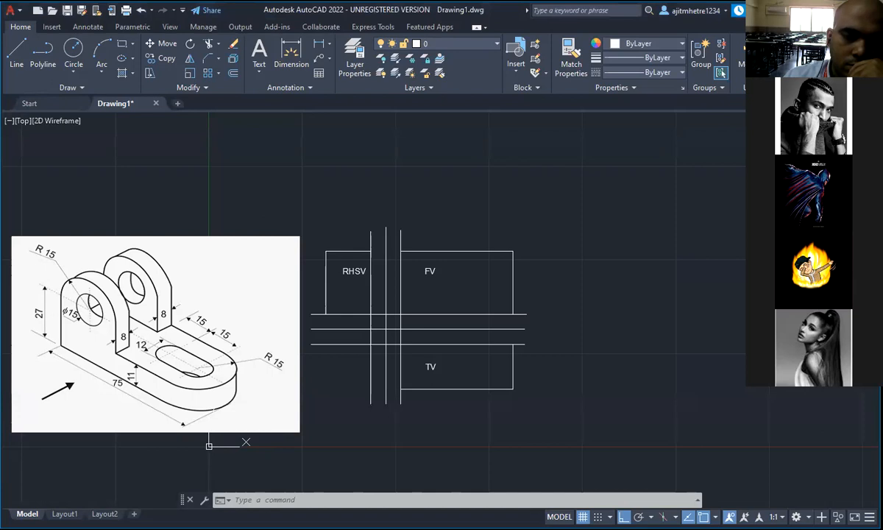
pyautogui.click(300, 426)
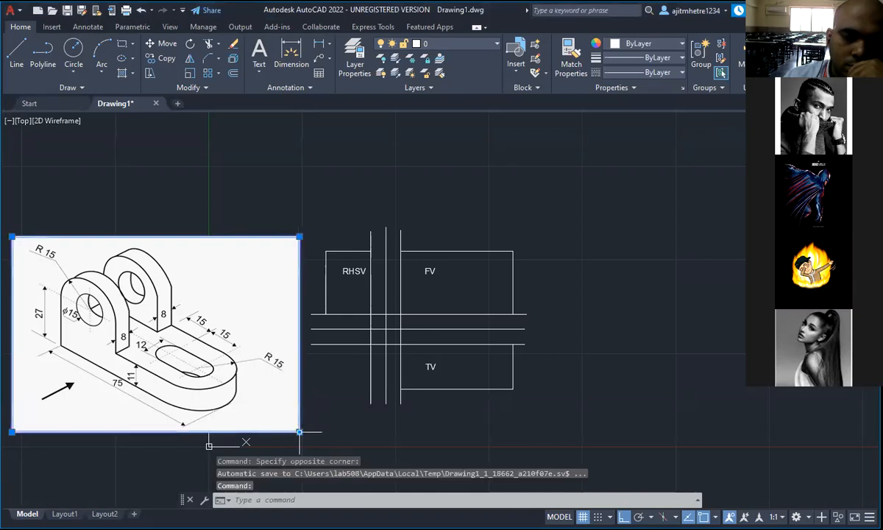
pyautogui.click(299, 432)
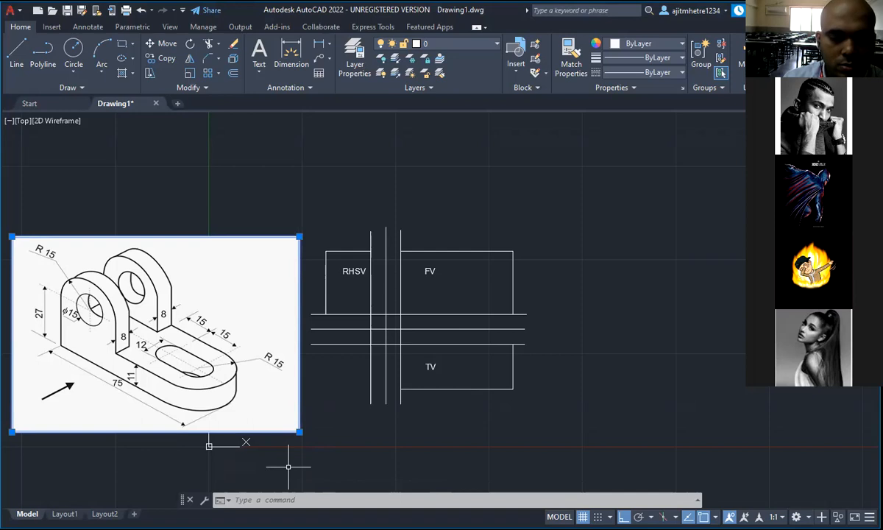
pyautogui.press('Escape')
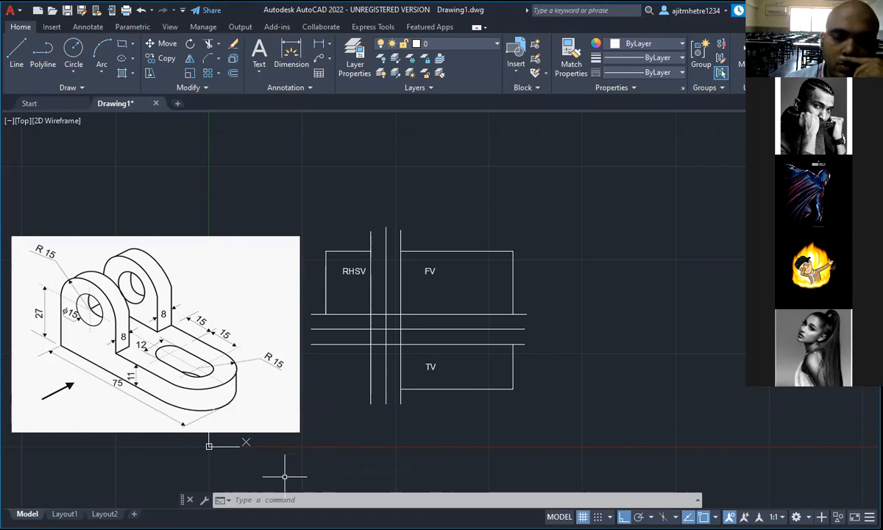
pyautogui.hotkey('alt', 'Tab')
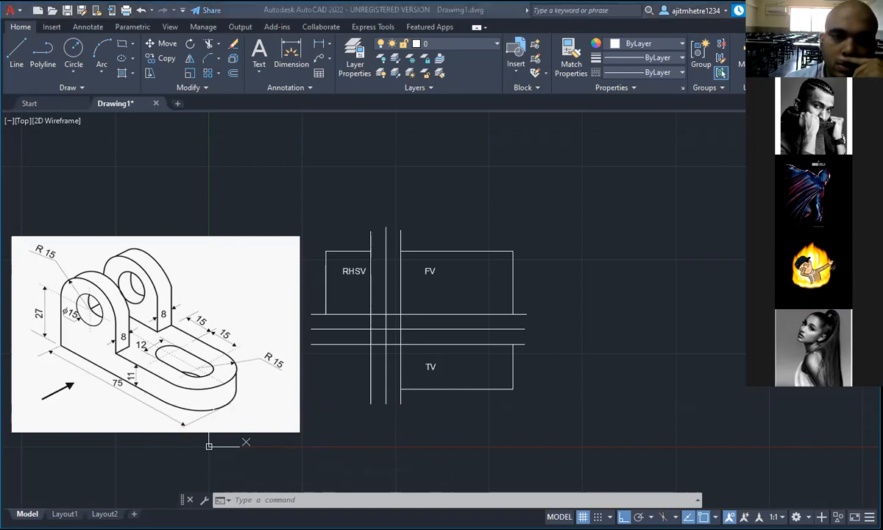